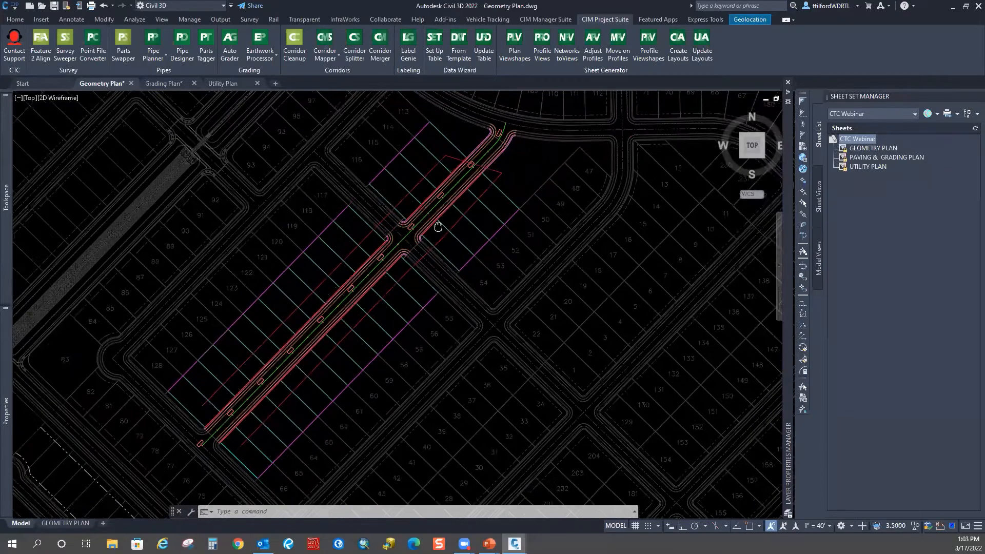
Examine the lots, street lines and setbacks along the coloured road corridor in the geometry plan.
{"action": "scroll", "coordinate": [315, 286], "scroll_direction": "down", "scroll_amount": 5}
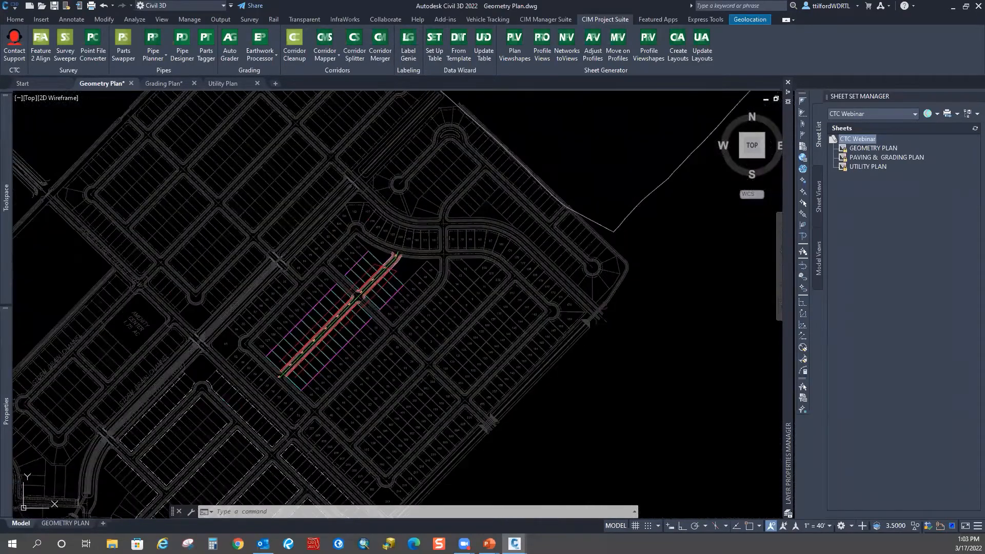
{"action": "scroll", "coordinate": [282, 352], "scroll_direction": "up", "scroll_amount": 3}
{"action": "middle_click_drag", "start_coordinate": [424, 193], "coordinate": [374, 272]}
{"action": "scroll", "coordinate": [372, 270], "scroll_direction": "up", "scroll_amount": 2}
{"action": "middle_click_drag", "start_coordinate": [296, 305], "coordinate": [327, 257]}
{"action": "middle_click_drag", "start_coordinate": [291, 357], "coordinate": [293, 319]}
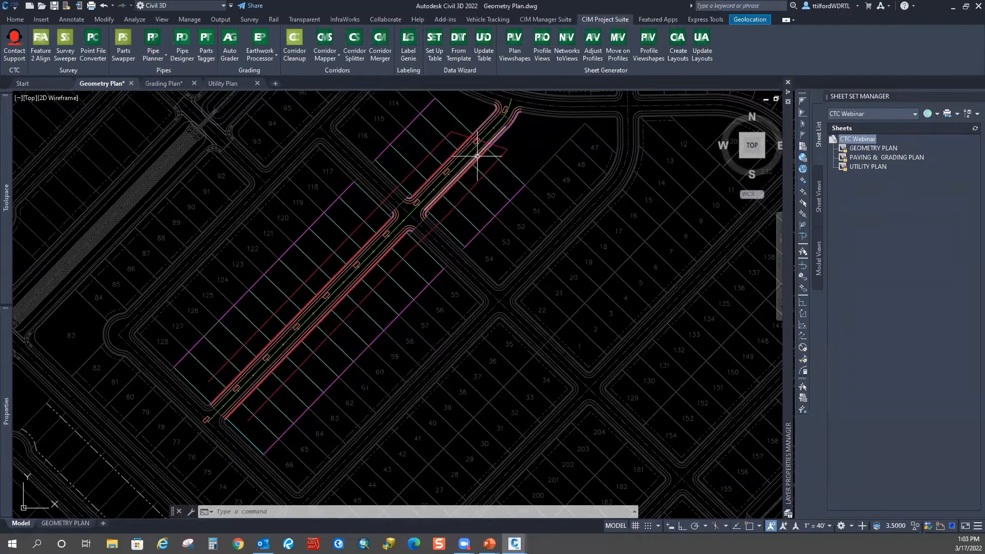
{"action": "middle_click_drag", "start_coordinate": [405, 138], "coordinate": [378, 214]}
{"action": "middle_click_drag", "start_coordinate": [292, 340], "coordinate": [335, 287]}
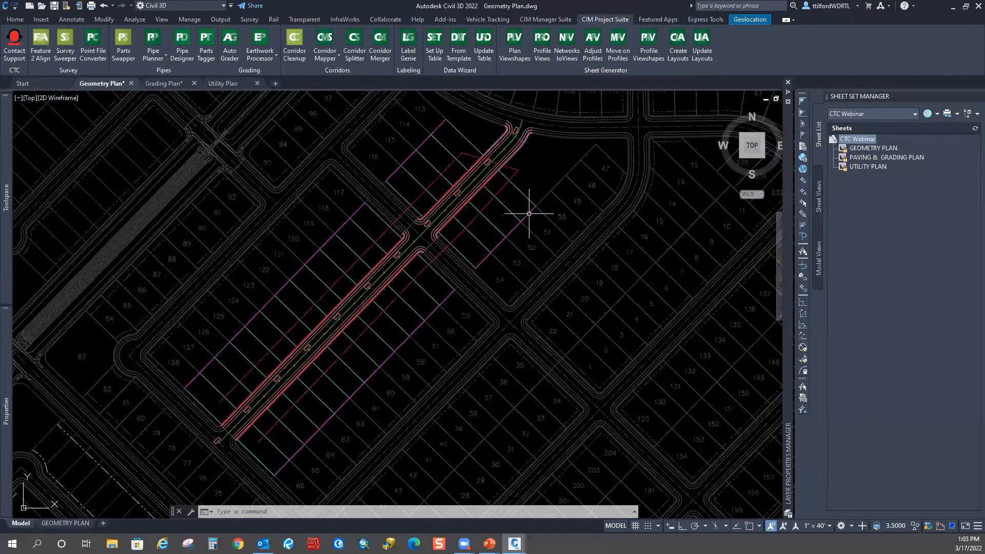
{"action": "mouse_move", "coordinate": [321, 295]}
{"action": "middle_mouse_down"}
{"action": "mouse_move", "coordinate": [315, 257]}
{"action": "mouse_move", "coordinate": [339, 226]}
{"action": "middle_mouse_up"}
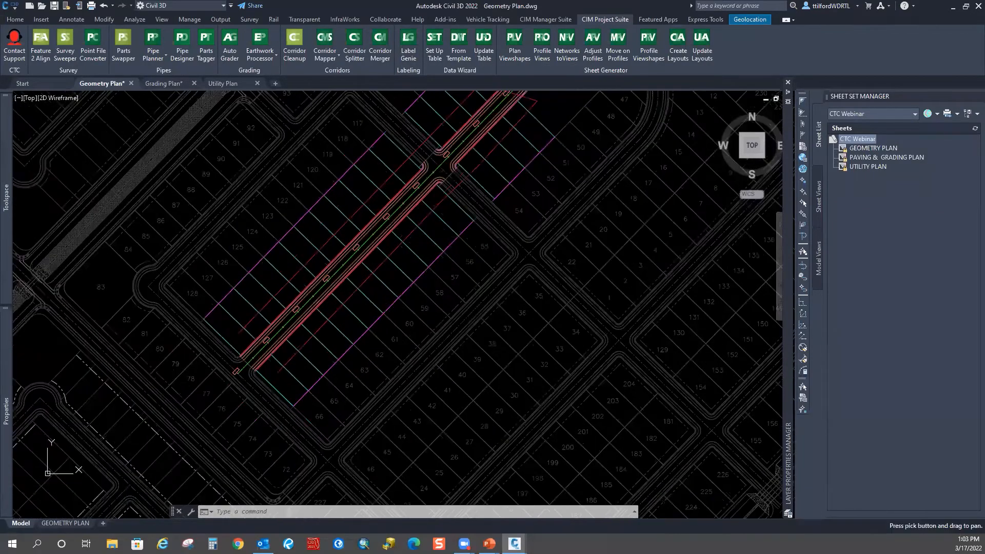
{"action": "mouse_move", "coordinate": [448, 108]}
{"action": "middle_mouse_down"}
{"action": "mouse_move", "coordinate": [339, 264]}
{"action": "mouse_move", "coordinate": [378, 314]}
{"action": "mouse_move", "coordinate": [433, 226]}
{"action": "middle_mouse_up"}
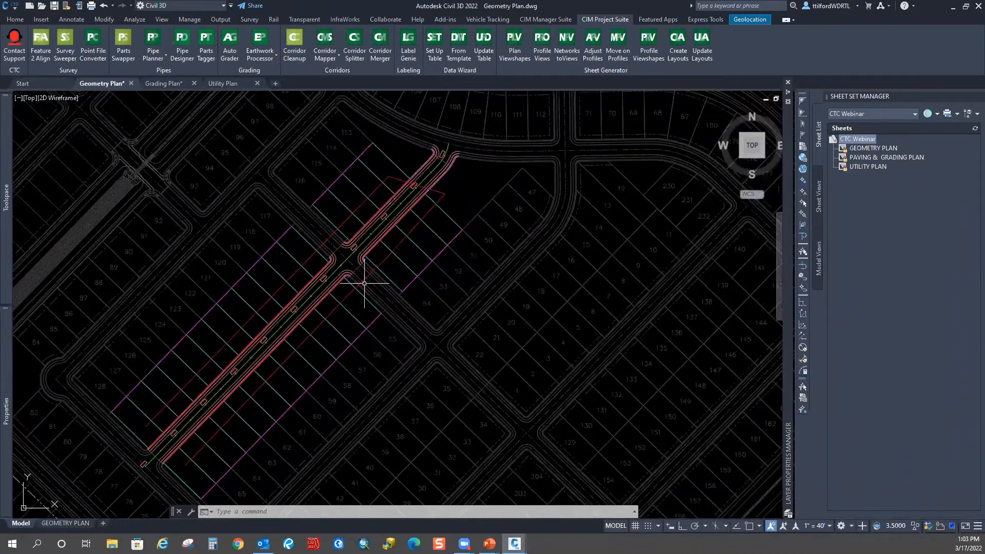
{"action": "middle_click_drag", "start_coordinate": [319, 352], "coordinate": [354, 300]}
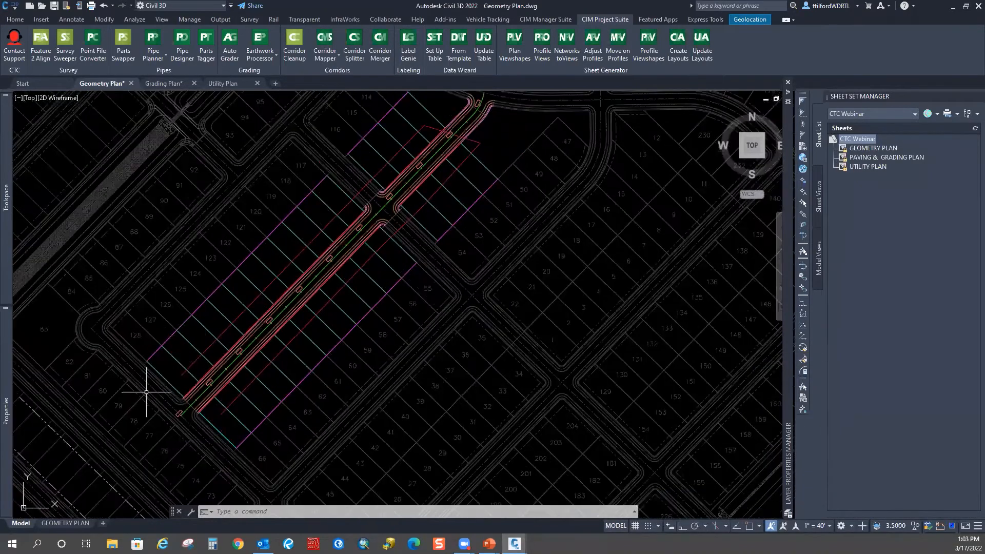
{"action": "middle_click_drag", "start_coordinate": [190, 360], "coordinate": [242, 321]}
{"action": "scroll", "coordinate": [215, 310], "scroll_direction": "up", "scroll_amount": 1}
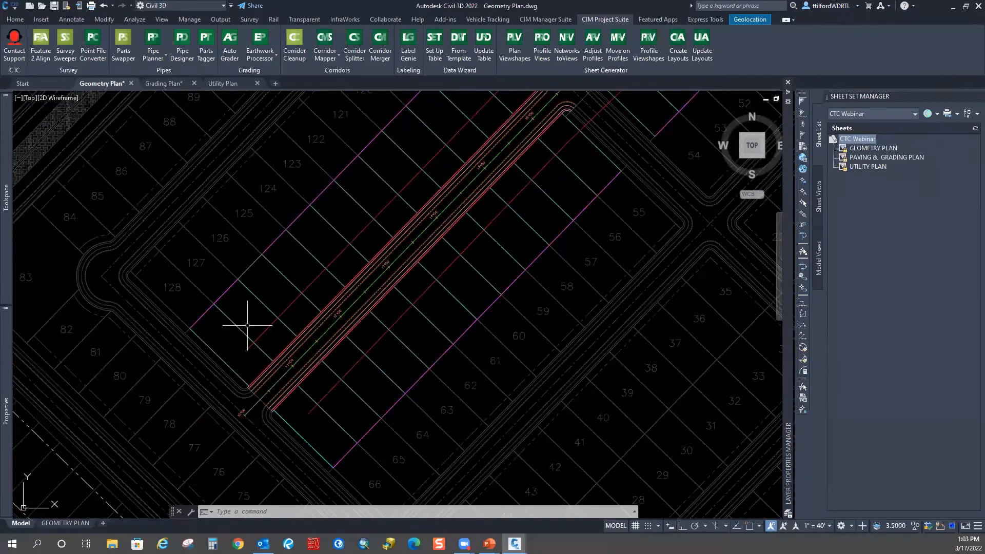
{"action": "middle_click_drag", "start_coordinate": [253, 363], "coordinate": [285, 286]}
{"action": "mouse_move", "coordinate": [391, 272]}
{"action": "middle_mouse_down"}
{"action": "mouse_move", "coordinate": [407, 286]}
{"action": "mouse_move", "coordinate": [373, 312]}
{"action": "middle_mouse_up"}
{"action": "middle_click_drag", "start_coordinate": [374, 257], "coordinate": [331, 341]}
{"action": "scroll", "coordinate": [330, 340], "scroll_direction": "down", "scroll_amount": 3}
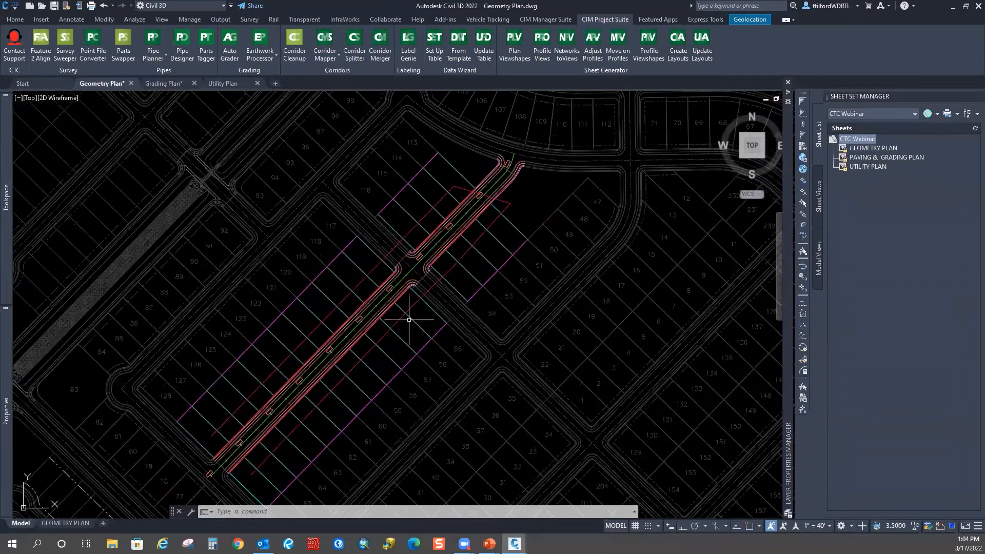
{"action": "middle_click_drag", "start_coordinate": [451, 357], "coordinate": [465, 322]}
{"action": "middle_click_drag", "start_coordinate": [468, 222], "coordinate": [462, 264]}
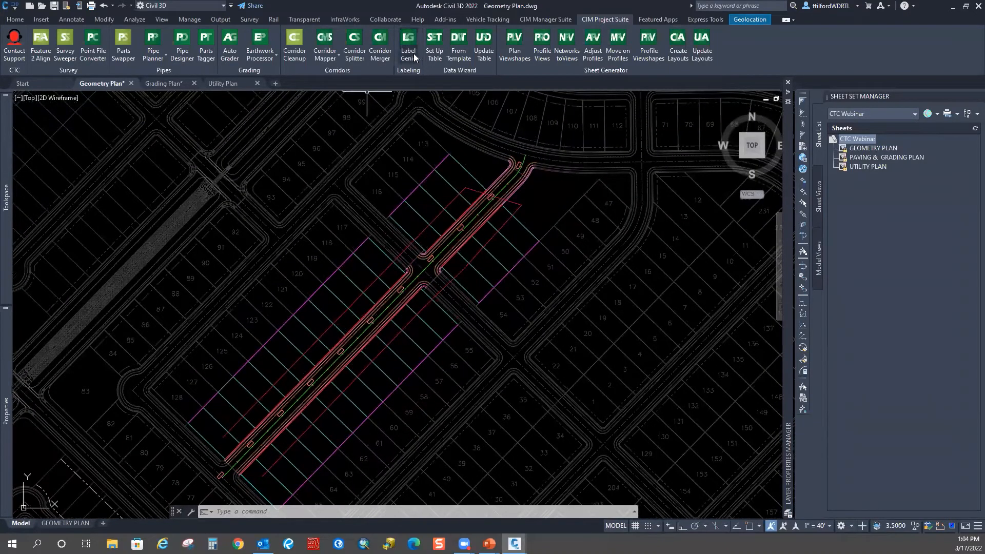
Launch Label Genie and review the list of available label templates without choosing one.
{"action": "left_click", "coordinate": [16, 21]}
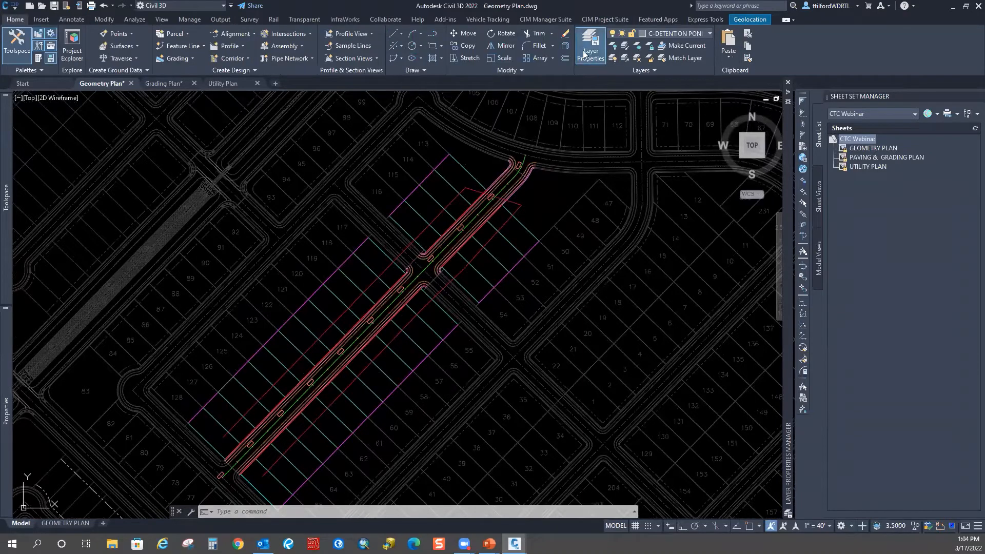
{"action": "left_click", "coordinate": [605, 20]}
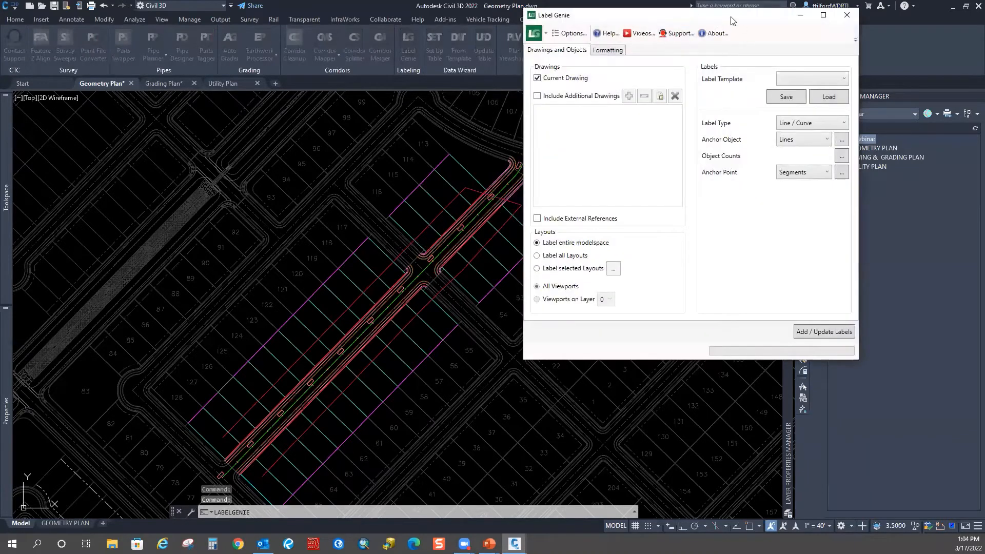
{"action": "left_click_drag", "start_coordinate": [731, 20], "coordinate": [484, 39]}
{"action": "left_click", "coordinate": [590, 97]}
{"action": "left_click", "coordinate": [590, 98]}
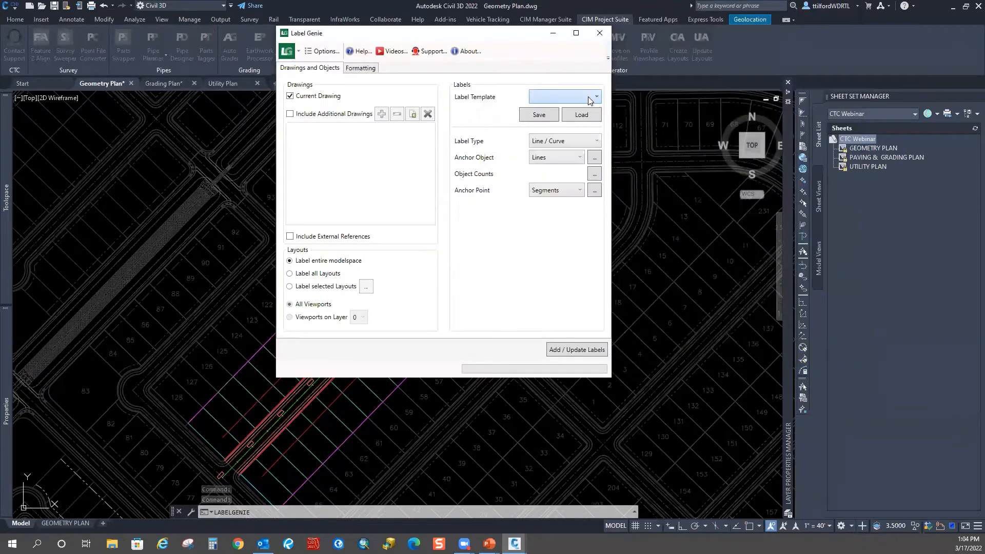
{"action": "left_click", "coordinate": [595, 98]}
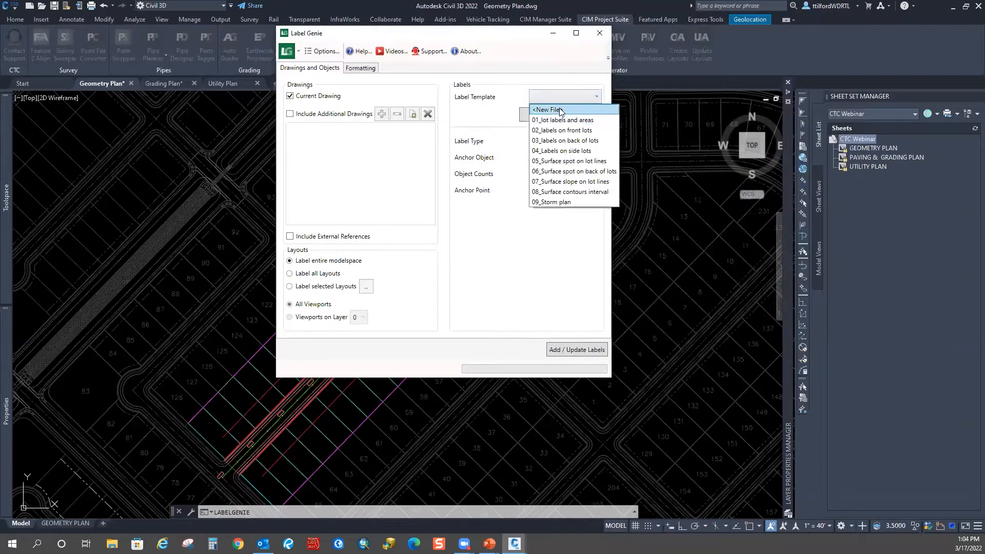
{"action": "left_click", "coordinate": [551, 83]}
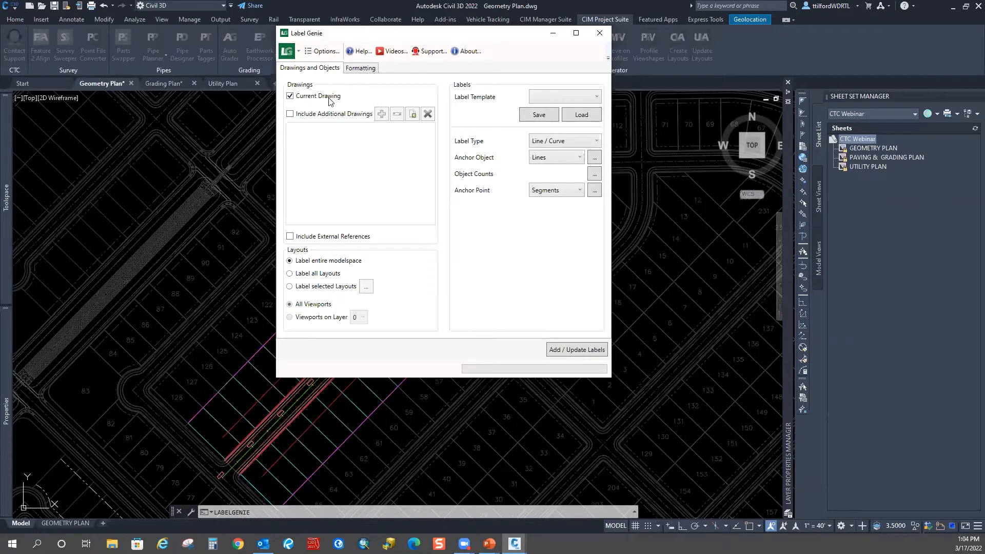
Review the label types and anchor objects, keeping Line / Curve and Lines, and check the line label formatting options.
{"action": "left_click", "coordinate": [597, 140]}
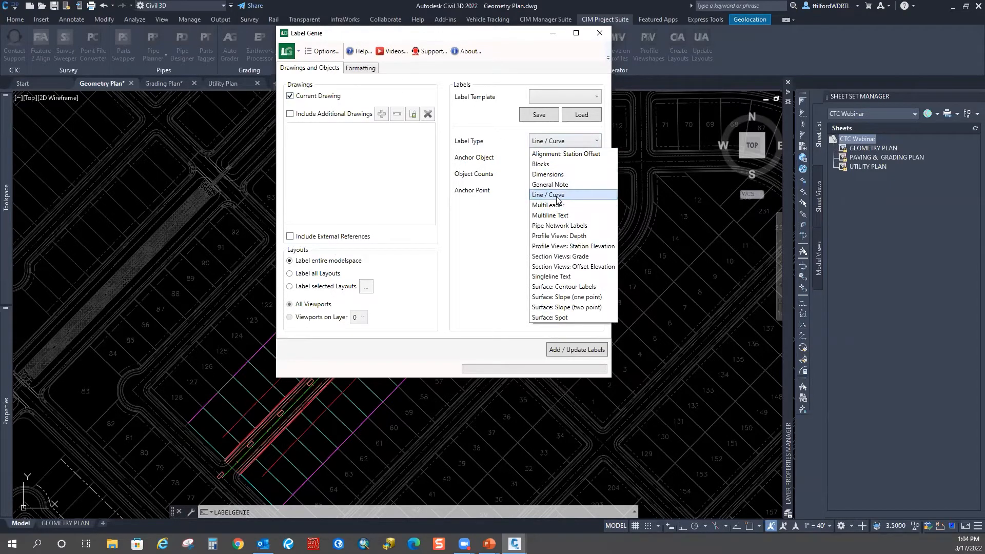
{"action": "left_click", "coordinate": [557, 199]}
{"action": "left_click", "coordinate": [568, 163]}
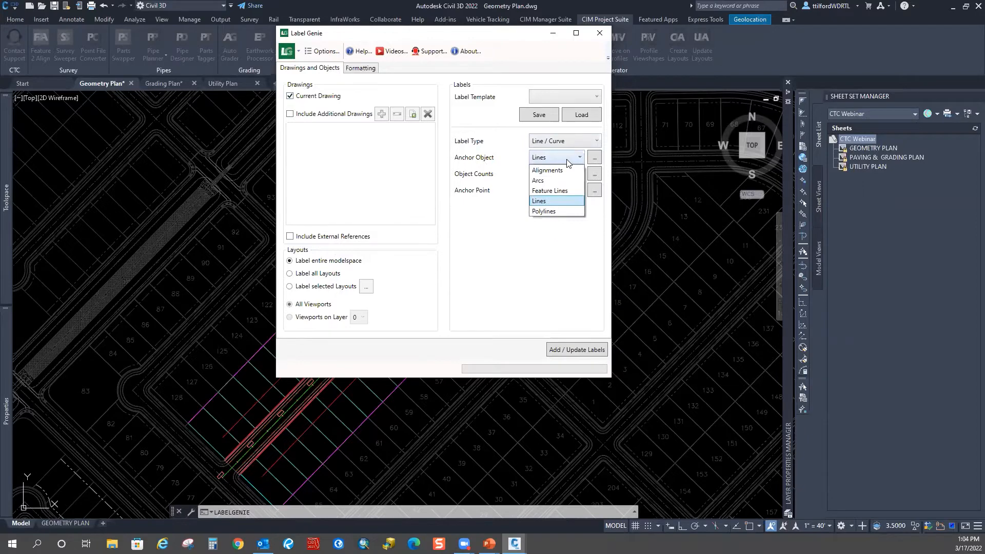
{"action": "left_click", "coordinate": [549, 200]}
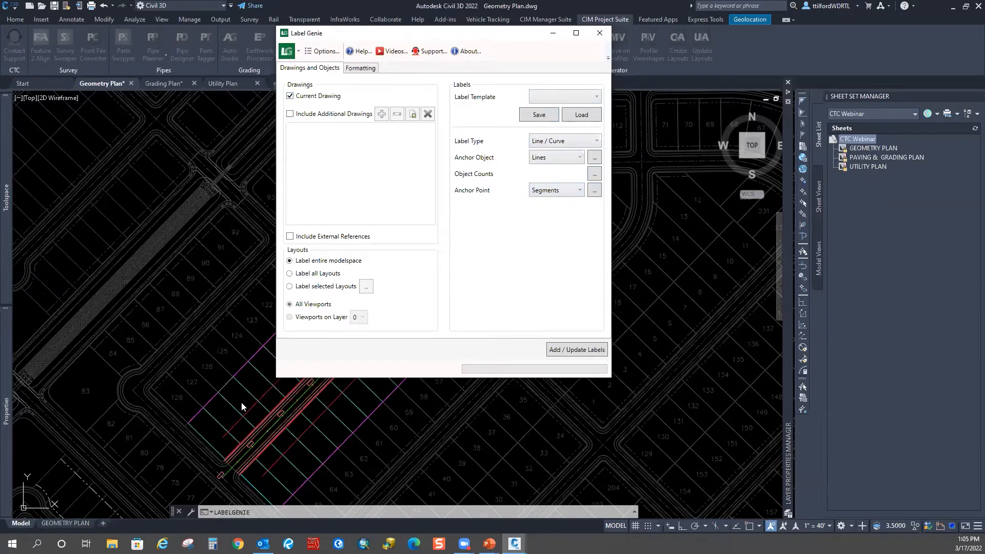
{"action": "left_click", "coordinate": [368, 69]}
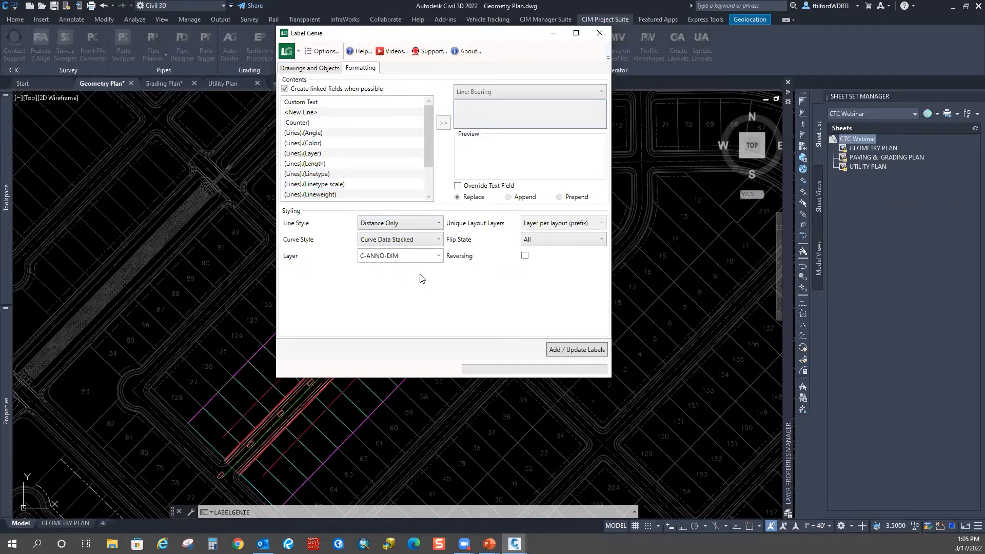
{"action": "left_click", "coordinate": [312, 70]}
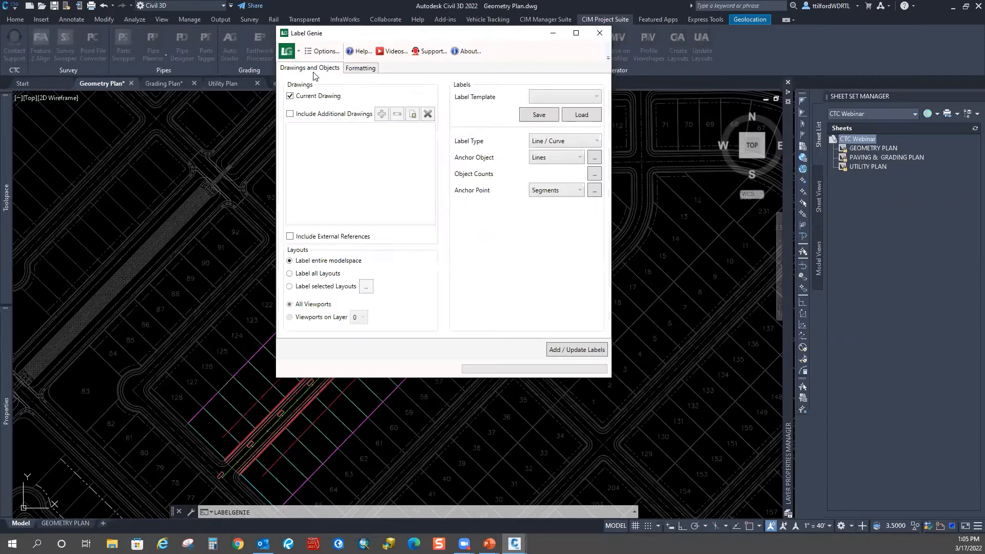
Load the label template 01_lot labels and areas, discarding the unsaved changes.
{"action": "left_click", "coordinate": [573, 97]}
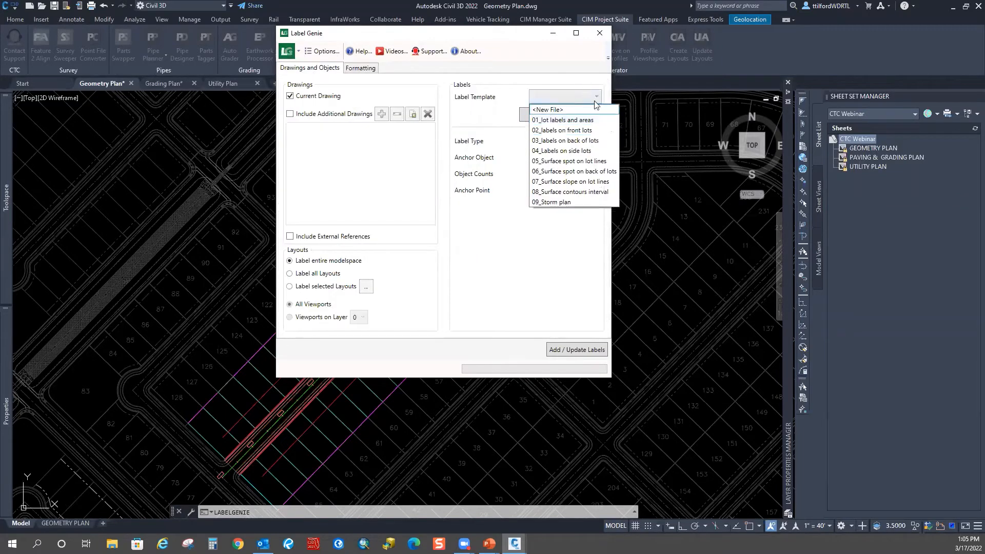
{"action": "left_click", "coordinate": [554, 121]}
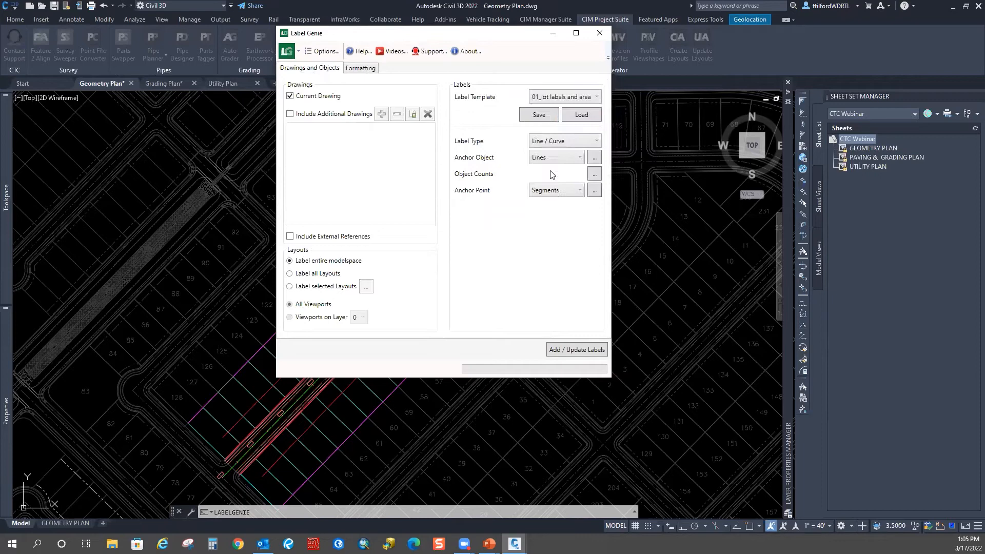
{"action": "left_click", "coordinate": [571, 116]}
{"action": "left_click", "coordinate": [463, 226]}
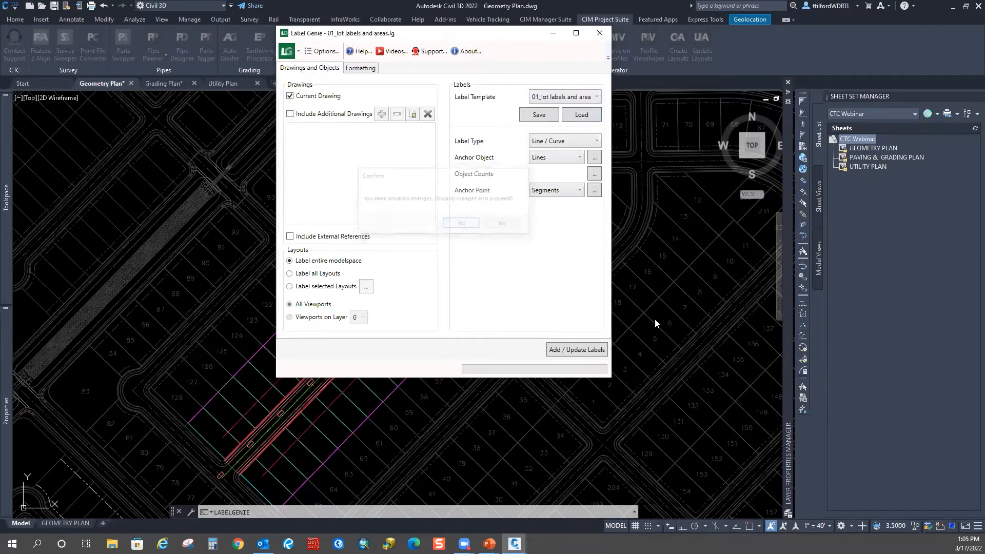
{"action": "left_click_drag", "start_coordinate": [460, 33], "coordinate": [558, 13]}
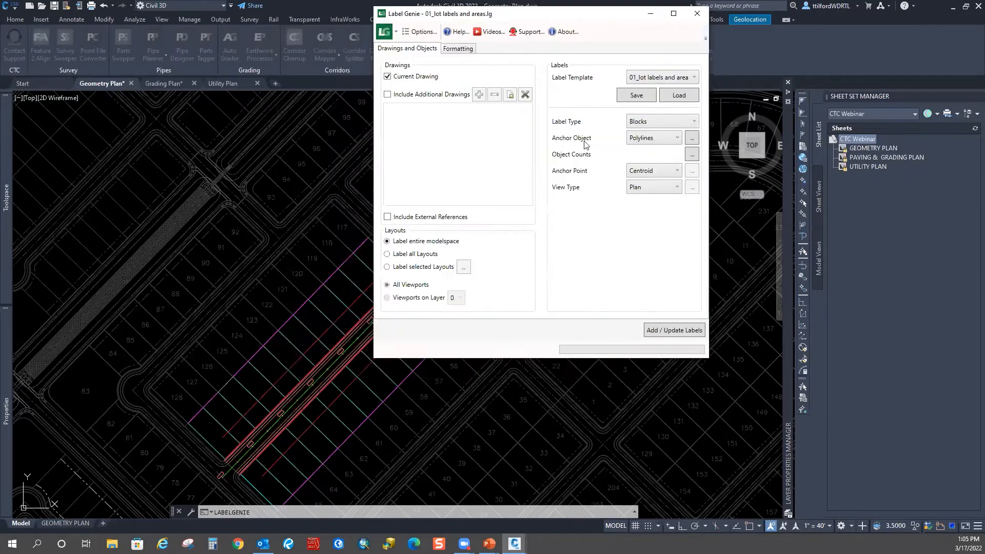
Review the layer filter of the polyline anchor objects and accept C-PROP-LOTS as the included layer.
{"action": "left_click", "coordinate": [683, 121]}
{"action": "left_click", "coordinate": [639, 137]}
{"action": "left_click", "coordinate": [691, 137]}
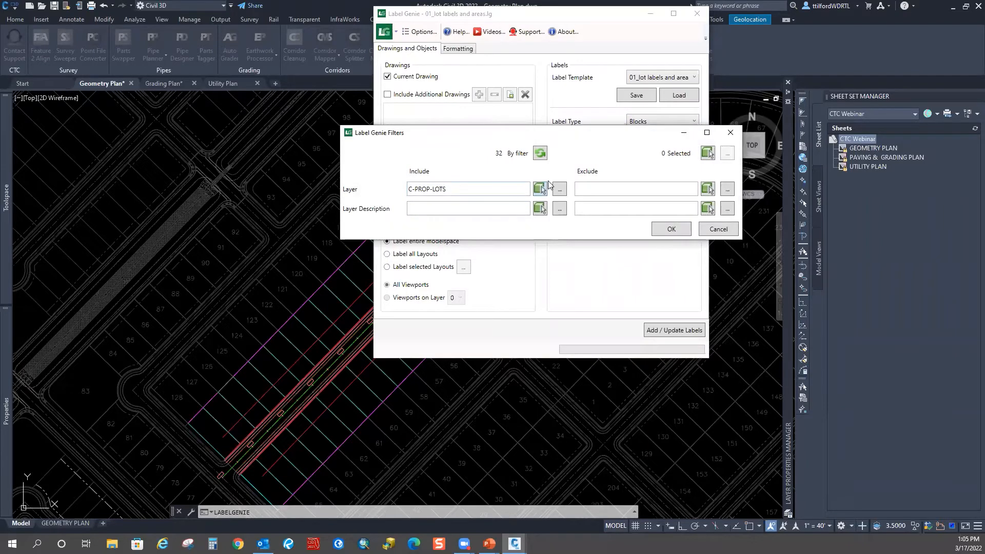
{"action": "left_click", "coordinate": [540, 190]}
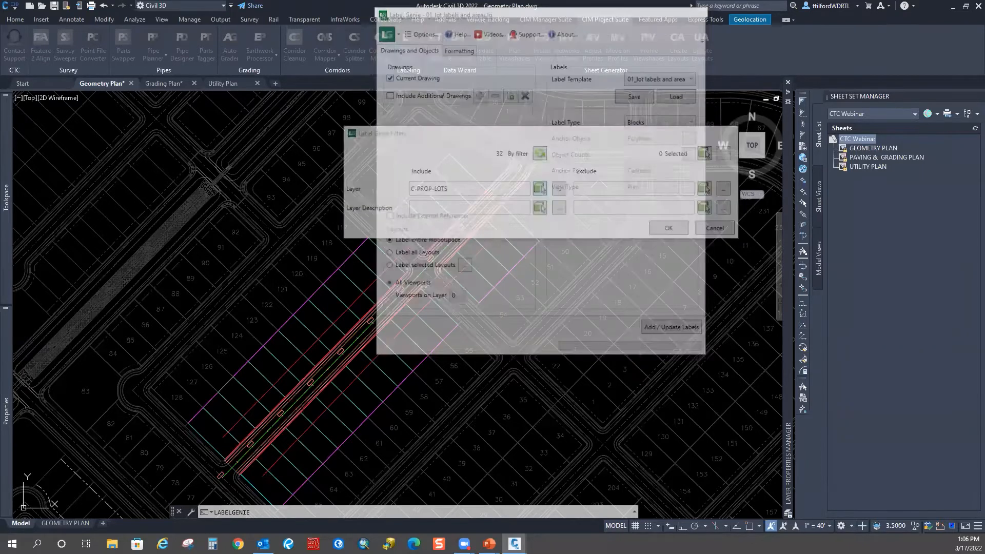
{"action": "key", "text": "Escape"}
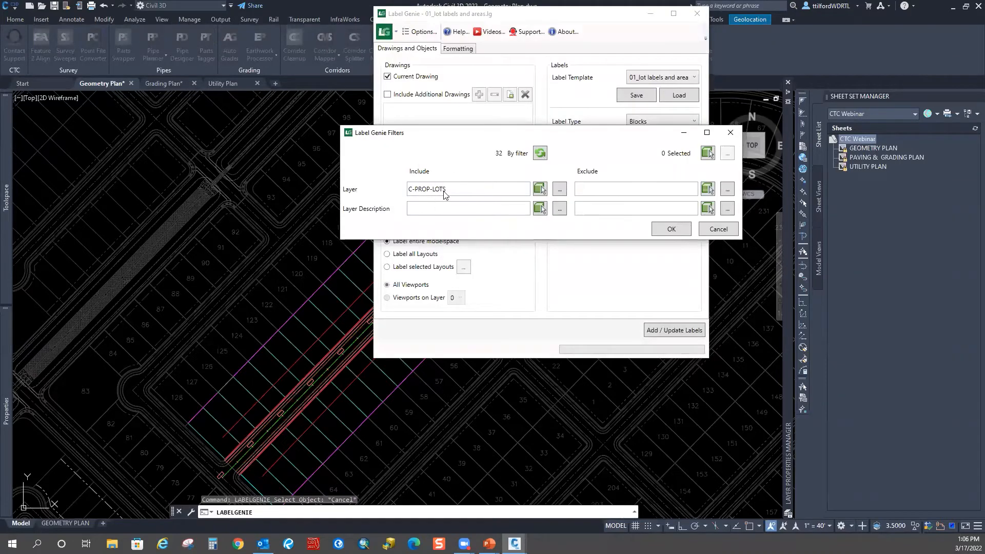
{"action": "left_click", "coordinate": [665, 231]}
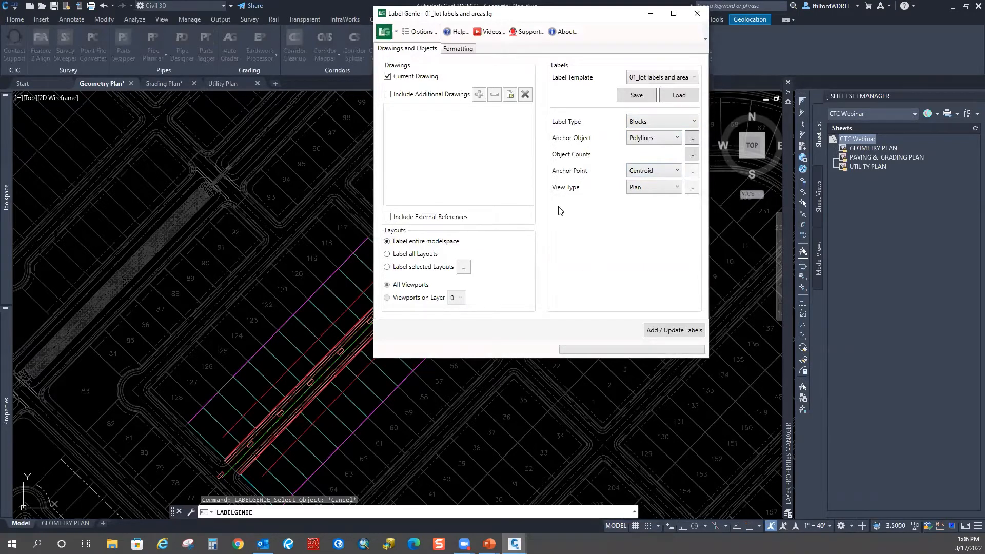
Review the template's block label formatting, keeping LOT LABEL as the block definition.
{"action": "left_click", "coordinate": [461, 50]}
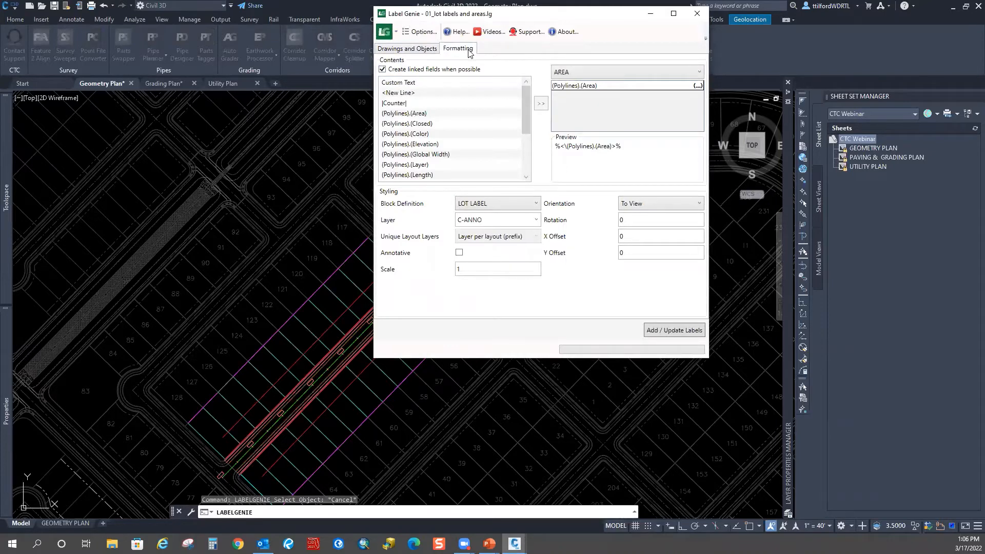
{"action": "left_click", "coordinate": [498, 205]}
{"action": "left_click", "coordinate": [497, 204]}
{"action": "left_click_drag", "start_coordinate": [605, 21], "coordinate": [500, 44]}
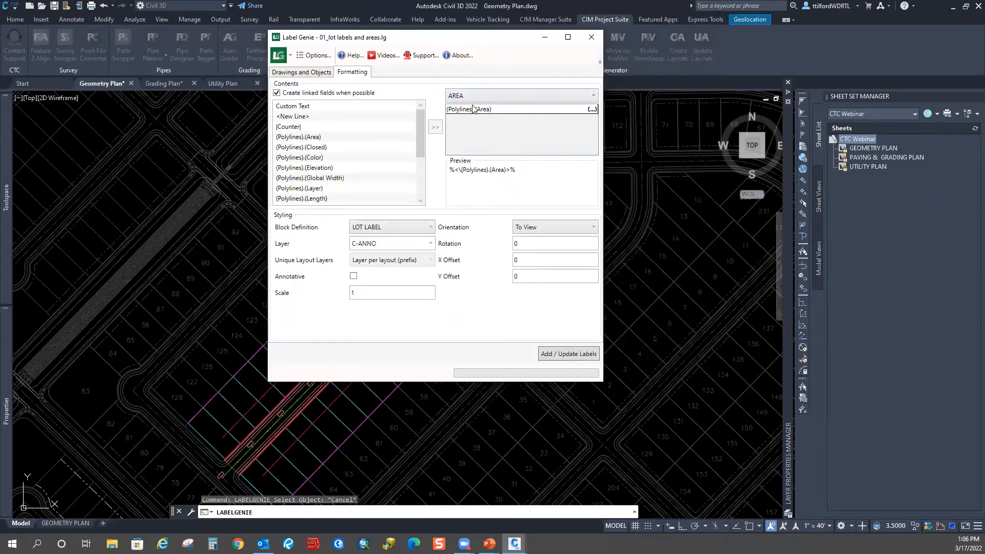
Review the AREA attribute's polyline area field and apply its existing format, precision, conversion factor and suffix settings.
{"action": "left_click", "coordinate": [586, 99]}
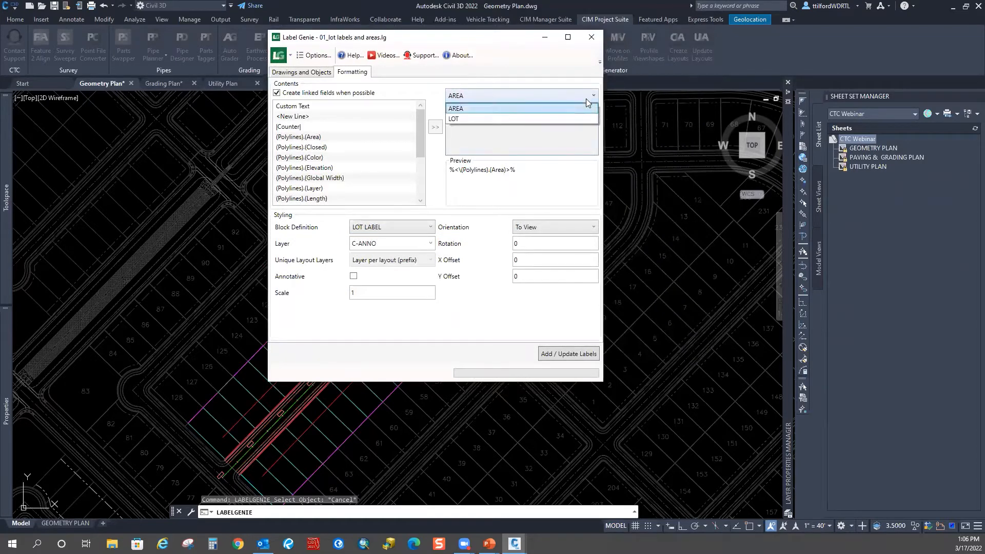
{"action": "left_click", "coordinate": [464, 110]}
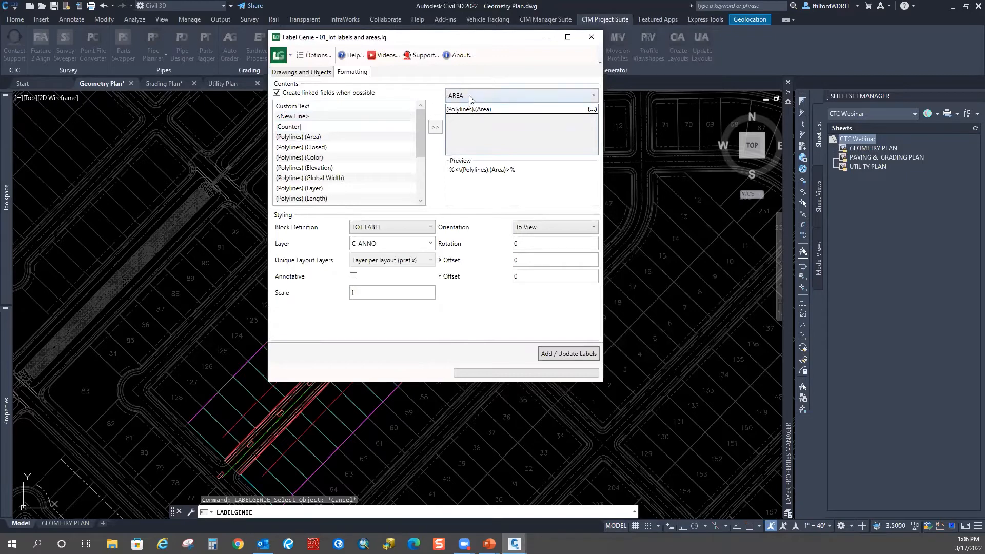
{"action": "left_click", "coordinate": [580, 128]}
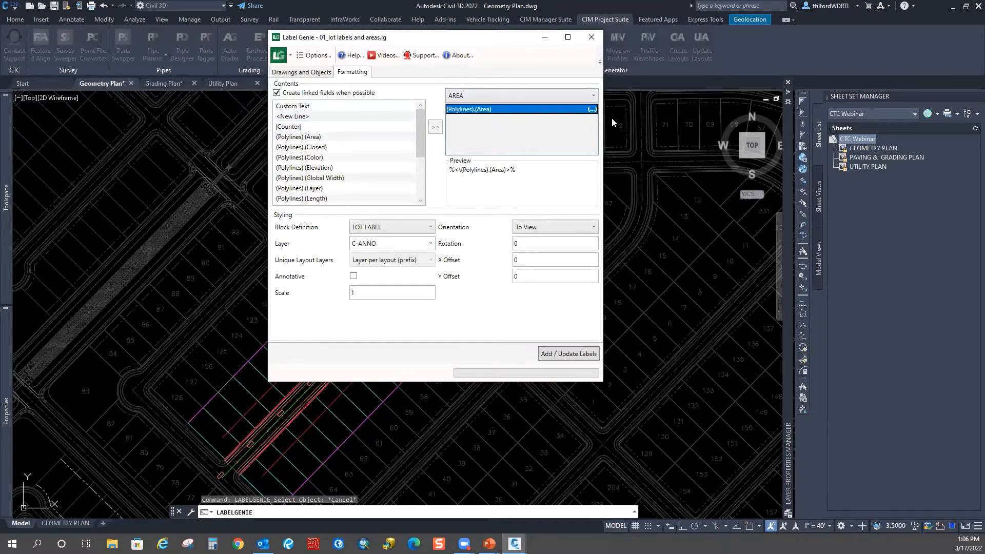
{"action": "left_click", "coordinate": [592, 110]}
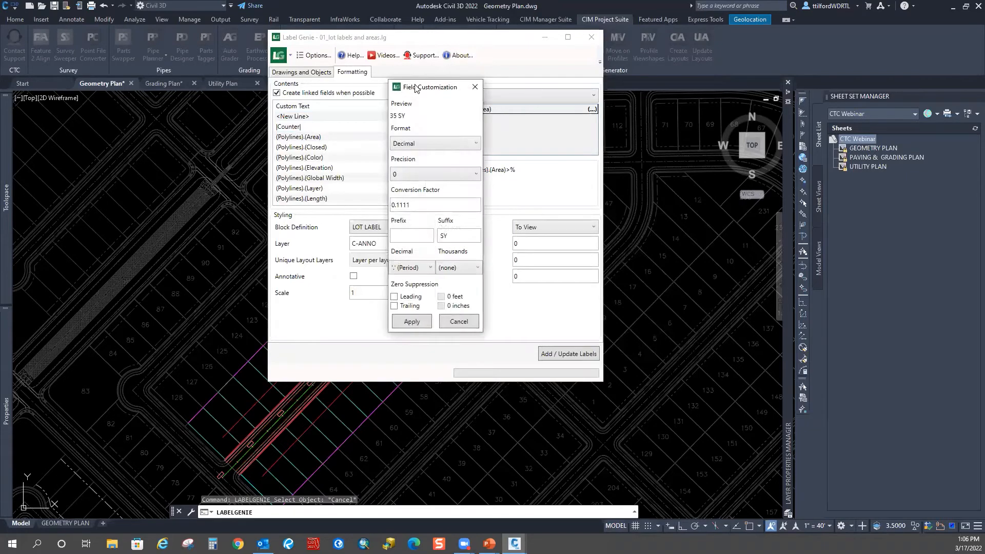
{"action": "left_click_drag", "start_coordinate": [415, 89], "coordinate": [486, 77]}
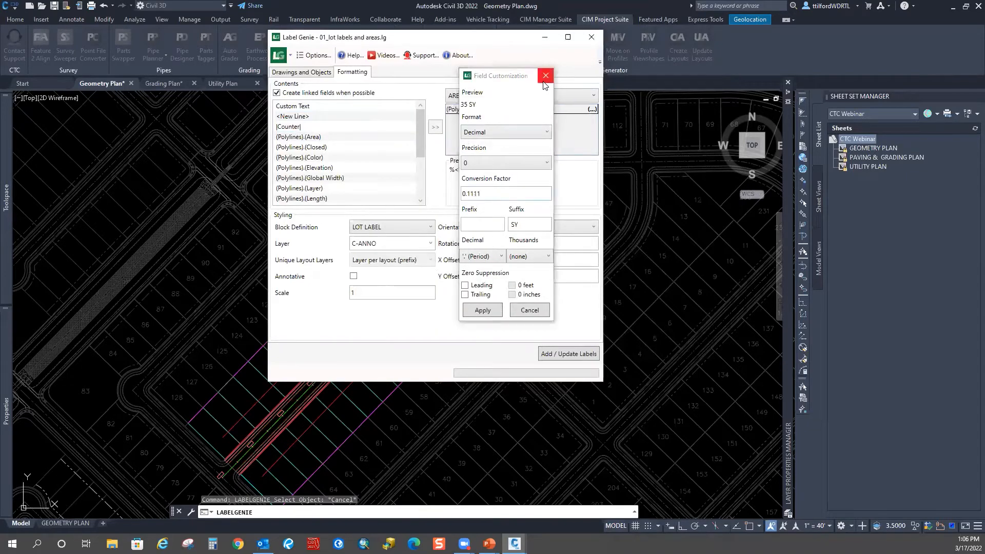
{"action": "left_click", "coordinate": [482, 310]}
Show the label contents defined for the LOT attribute of the block.
{"action": "left_click", "coordinate": [500, 94]}
{"action": "left_click", "coordinate": [452, 119]}
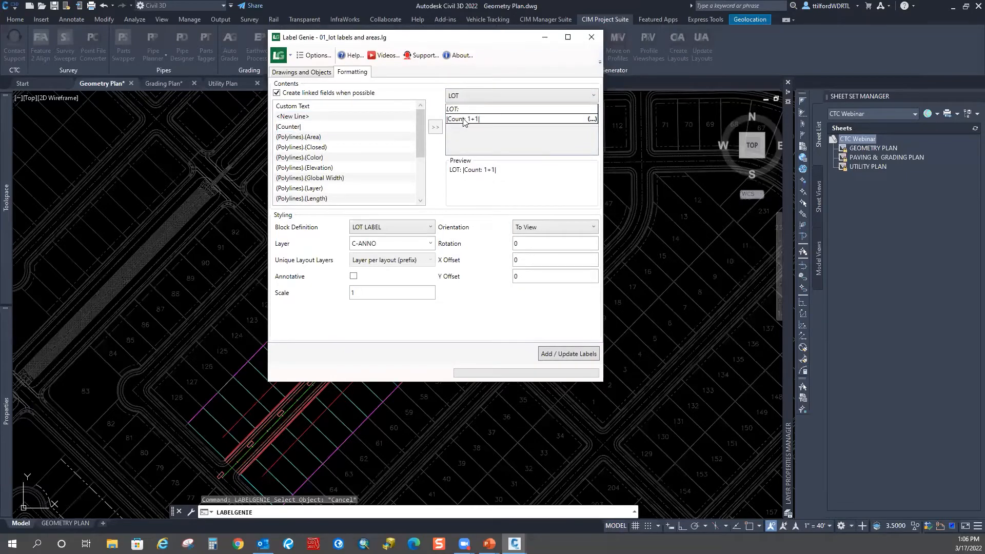
Set the LOT attribute's counter to start at 300 with increment 1, accepting the NO PLOT layer filter for its path polylines.
{"action": "left_click", "coordinate": [594, 120]}
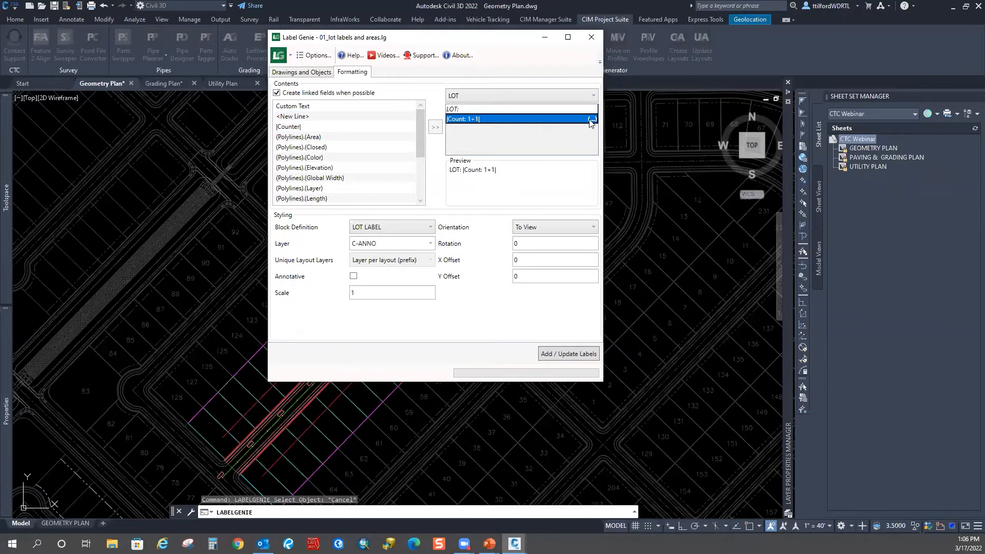
{"action": "left_click", "coordinate": [593, 120]}
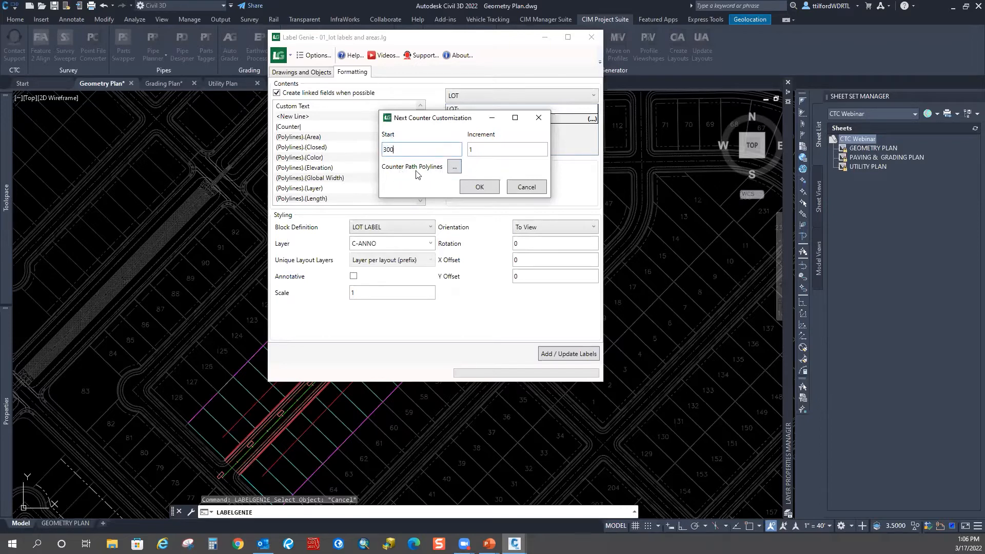
{"action": "left_click", "coordinate": [453, 167]}
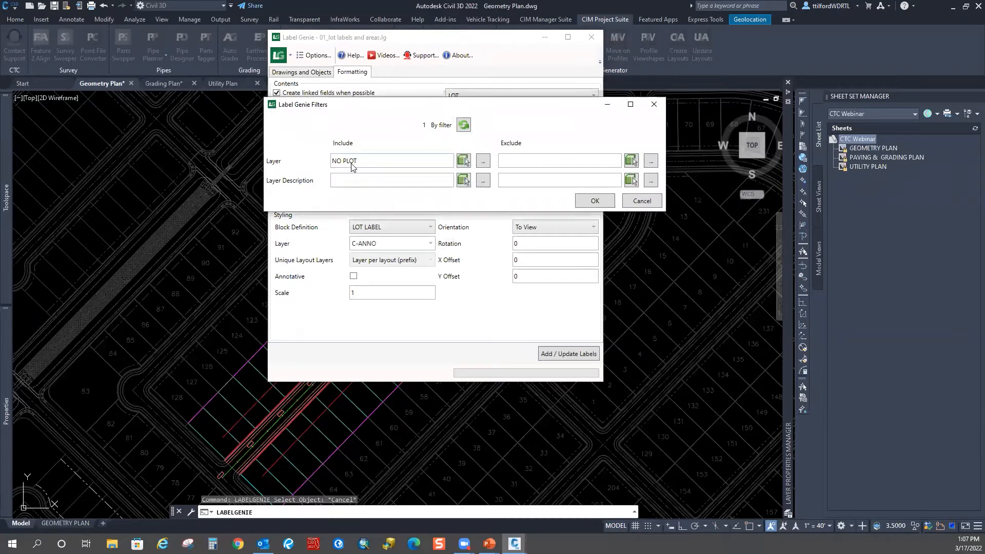
{"action": "left_click", "coordinate": [594, 201]}
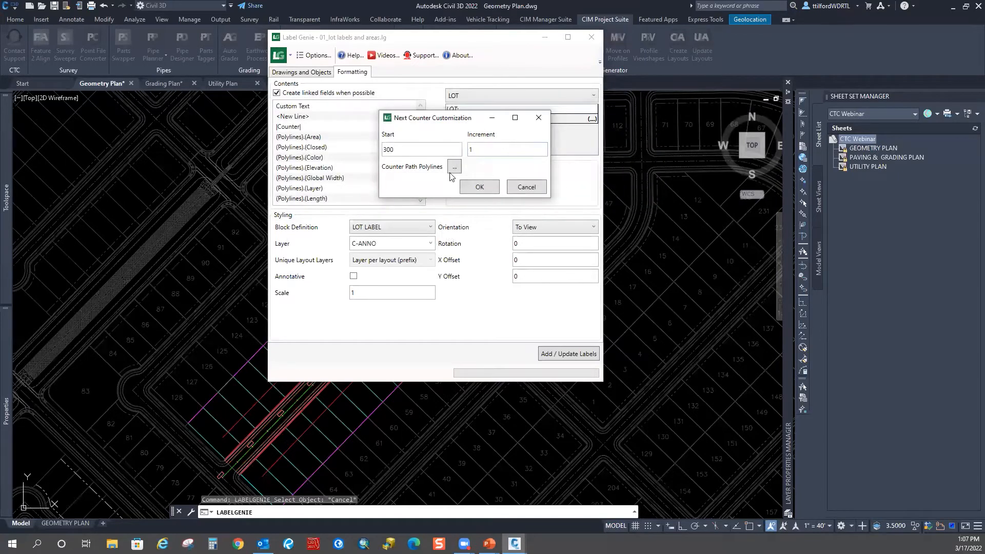
{"action": "left_click", "coordinate": [477, 189]}
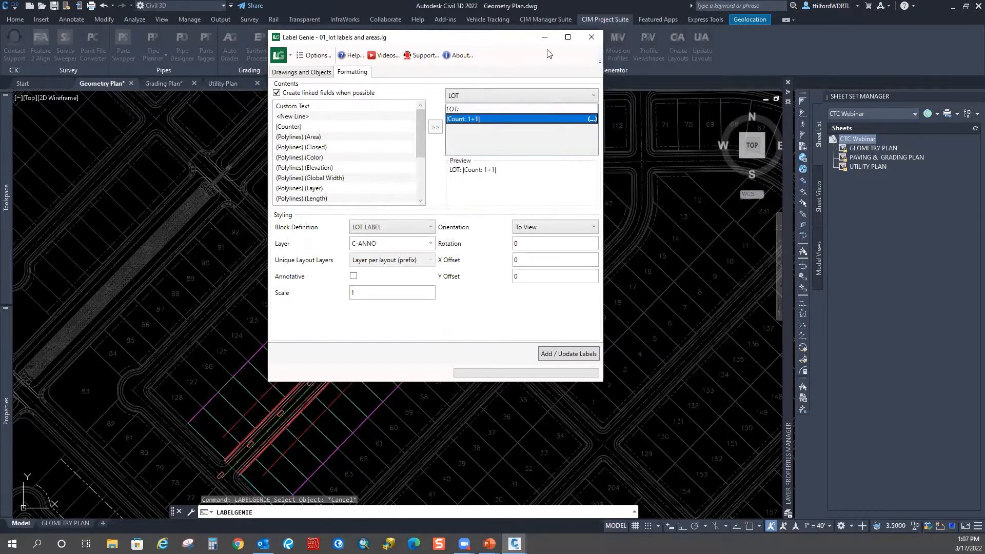
Move the label settings clear of the lots and check the count of anchor polylines found in the current drawing.
{"action": "left_click_drag", "start_coordinate": [539, 37], "coordinate": [740, 18]}
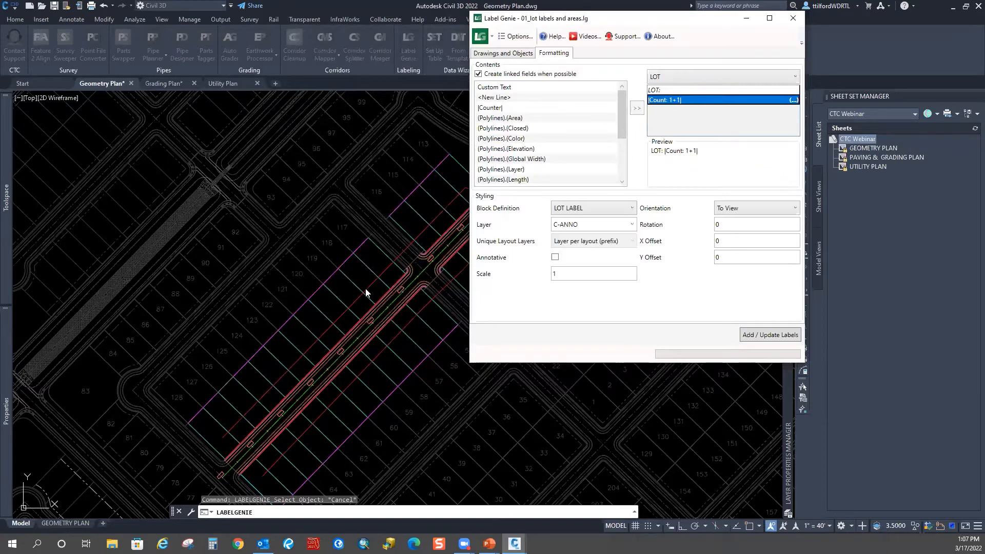
{"action": "mouse_move", "coordinate": [640, 19]}
{"action": "left_mouse_down"}
{"action": "mouse_move", "coordinate": [542, 34]}
{"action": "mouse_move", "coordinate": [648, 19]}
{"action": "left_mouse_up"}
{"action": "left_click", "coordinate": [419, 69]}
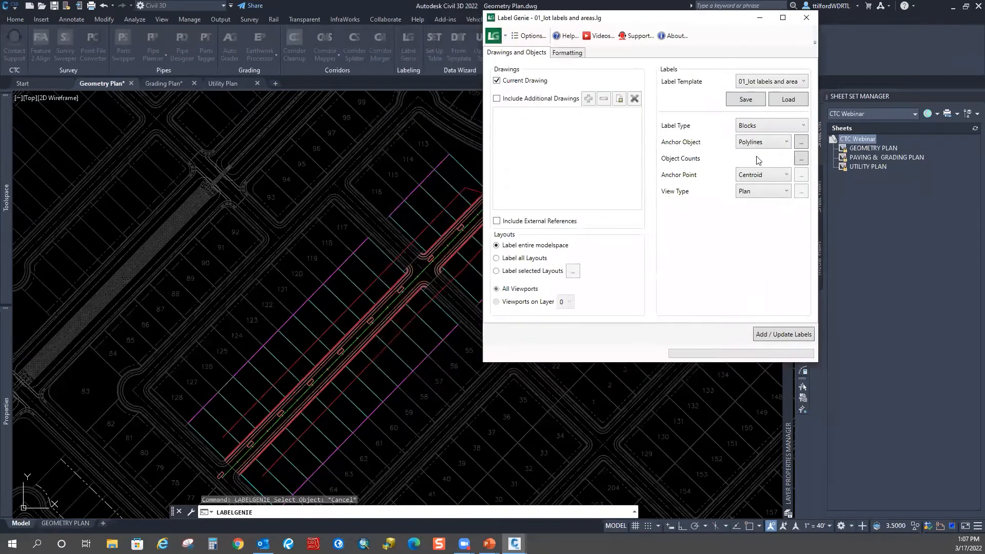
{"action": "left_click", "coordinate": [800, 159]}
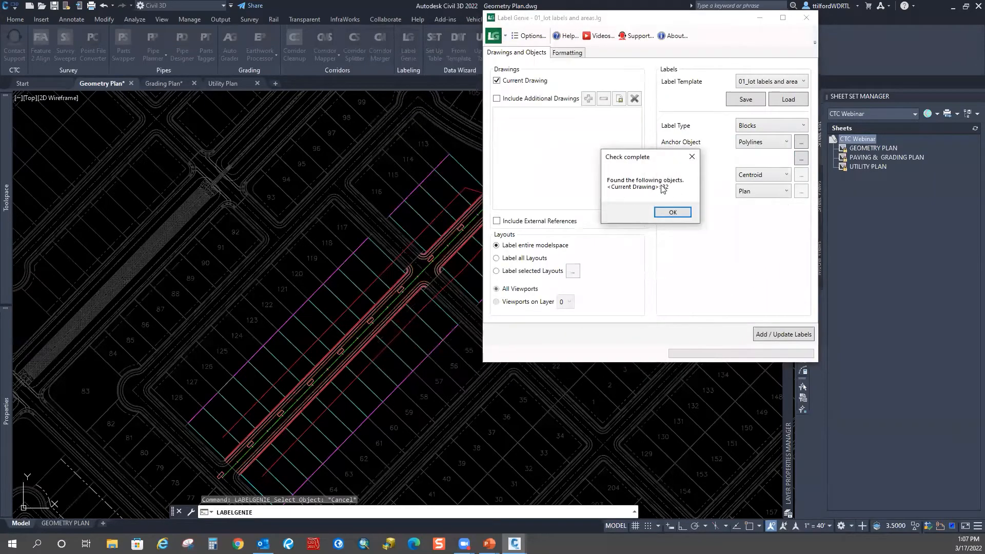
{"action": "left_click", "coordinate": [671, 213]}
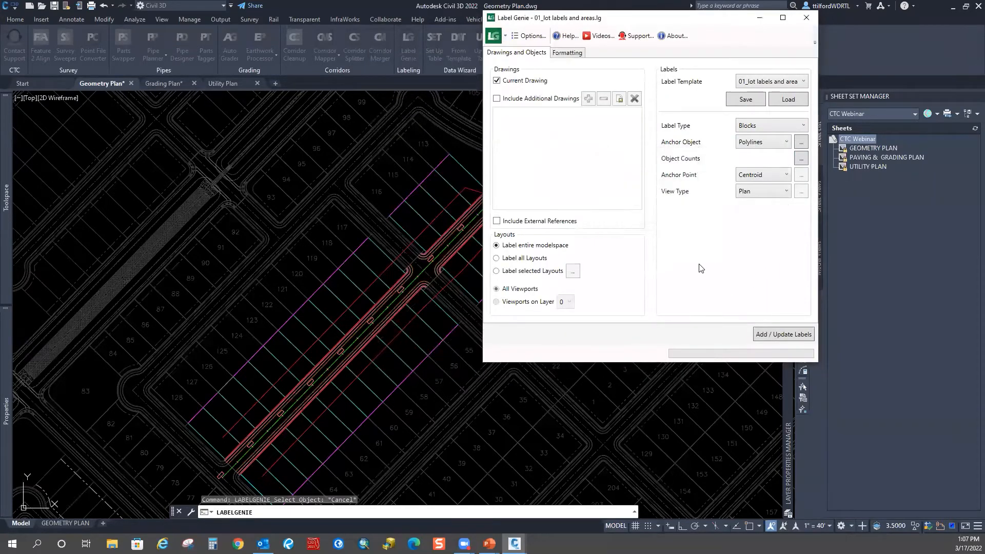
Add the lot number and area labels to the entire modelspace of the current drawing.
{"action": "left_click", "coordinate": [793, 337]}
{"action": "left_click", "coordinate": [632, 208]}
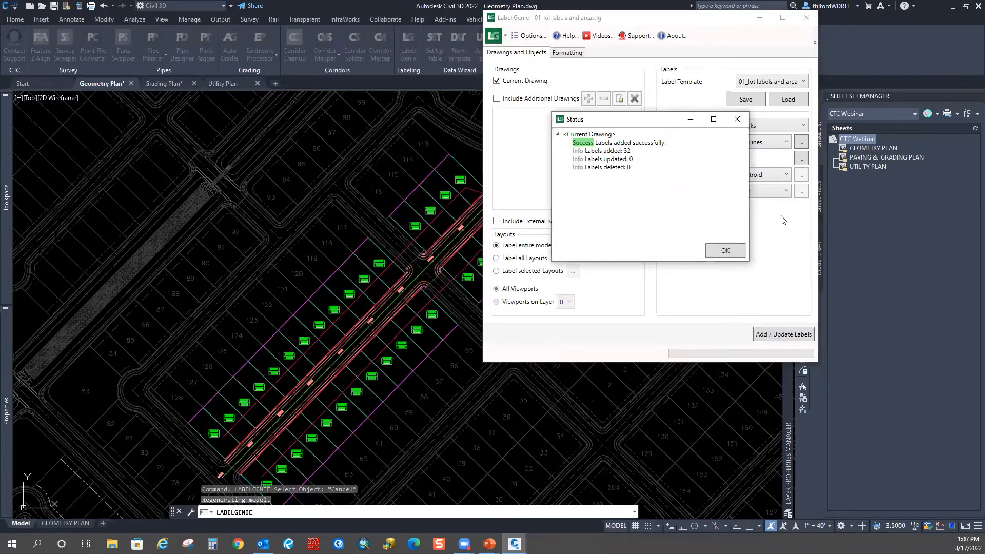
{"action": "left_click", "coordinate": [726, 253]}
Examine the numbers and areas on the new lot labels along the street, beginning around lot 300.
{"action": "mouse_move", "coordinate": [308, 378]}
{"action": "middle_mouse_down"}
{"action": "mouse_move", "coordinate": [378, 264]}
{"action": "mouse_move", "coordinate": [272, 352]}
{"action": "mouse_move", "coordinate": [274, 367]}
{"action": "middle_mouse_up"}
{"action": "scroll", "coordinate": [360, 237], "scroll_direction": "up", "scroll_amount": 8}
{"action": "middle_click_drag", "start_coordinate": [538, 182], "coordinate": [482, 246]}
{"action": "scroll", "coordinate": [549, 340], "scroll_direction": "down", "scroll_amount": 5}
{"action": "scroll", "coordinate": [512, 259], "scroll_direction": "up", "scroll_amount": 6}
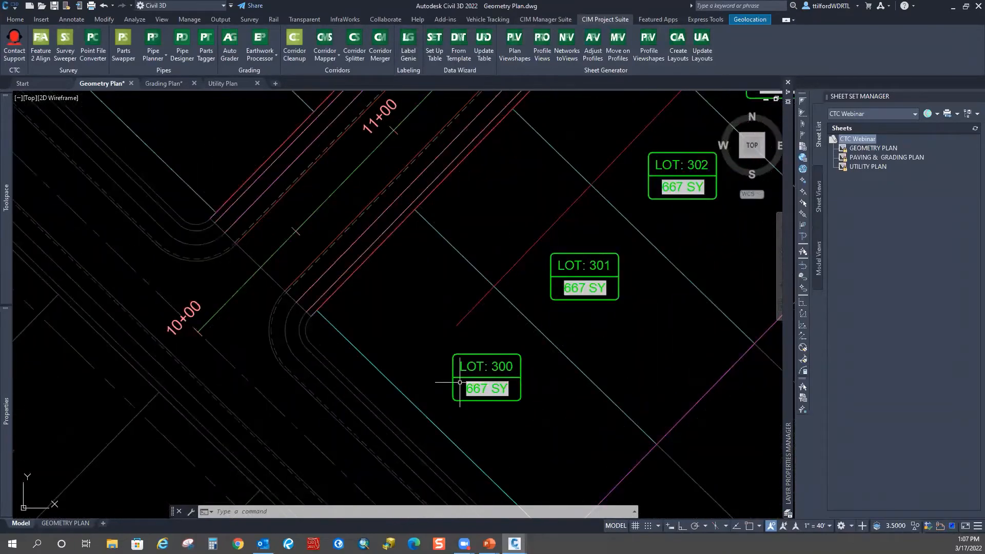
{"action": "scroll", "coordinate": [446, 354], "scroll_direction": "down", "scroll_amount": 4}
{"action": "middle_click_drag", "start_coordinate": [412, 241], "coordinate": [369, 343]}
Reverse the direction of the counter path polyline that runs through the lots on both sides of the street.
{"action": "left_click", "coordinate": [380, 269]}
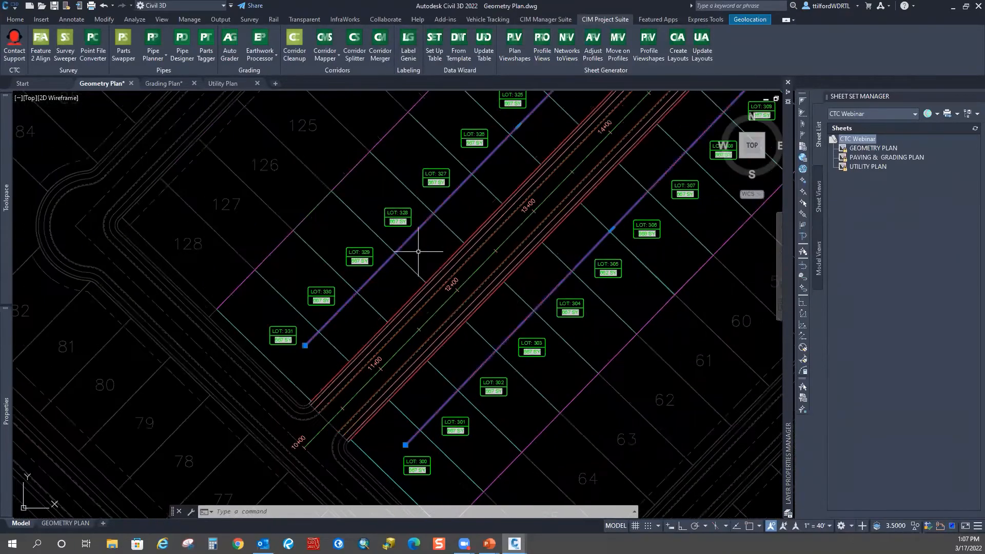
{"action": "scroll", "coordinate": [420, 245], "scroll_direction": "down", "scroll_amount": 2}
{"action": "scroll", "coordinate": [422, 237], "scroll_direction": "down", "scroll_amount": 4}
{"action": "scroll", "coordinate": [661, 221], "scroll_direction": "up", "scroll_amount": 5}
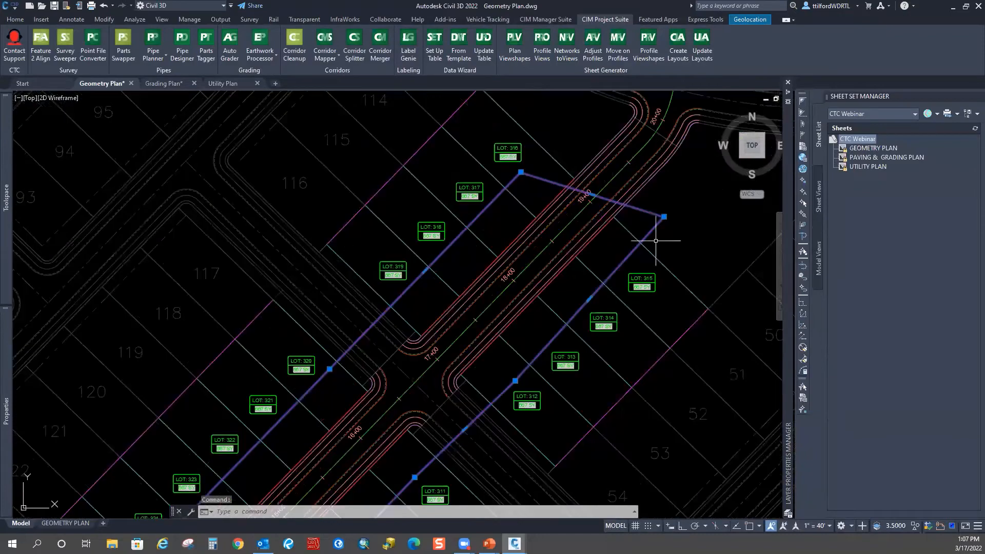
{"action": "middle_click_drag", "start_coordinate": [524, 379], "coordinate": [587, 213]}
{"action": "scroll", "coordinate": [587, 213], "scroll_direction": "down", "scroll_amount": 2}
{"action": "middle_click_drag", "start_coordinate": [414, 419], "coordinate": [470, 301]}
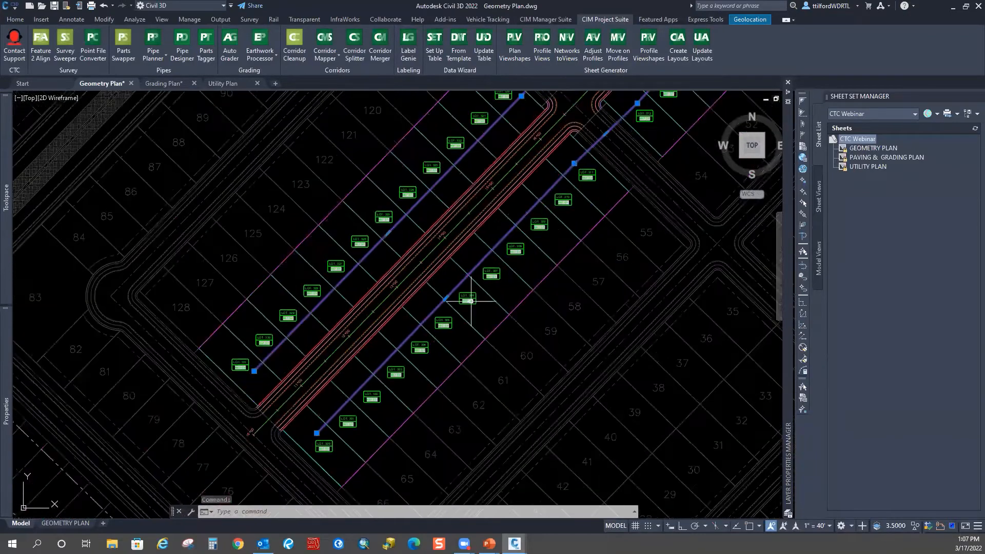
{"action": "middle_click_drag", "start_coordinate": [406, 344], "coordinate": [436, 321]}
{"action": "scroll", "coordinate": [435, 322], "scroll_direction": "down", "scroll_amount": 1}
{"action": "middle_click_drag", "start_coordinate": [496, 198], "coordinate": [443, 252]}
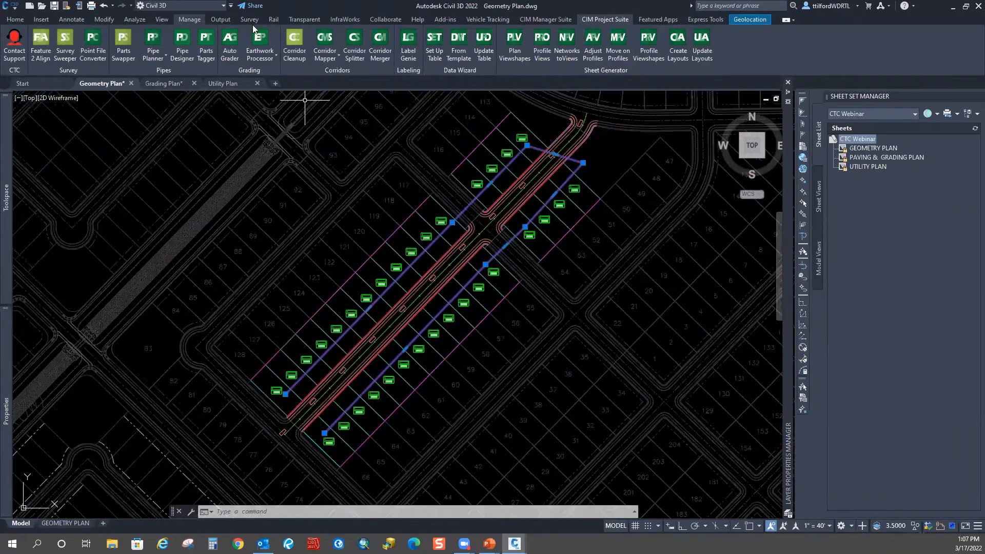
{"action": "left_click", "coordinate": [15, 20]}
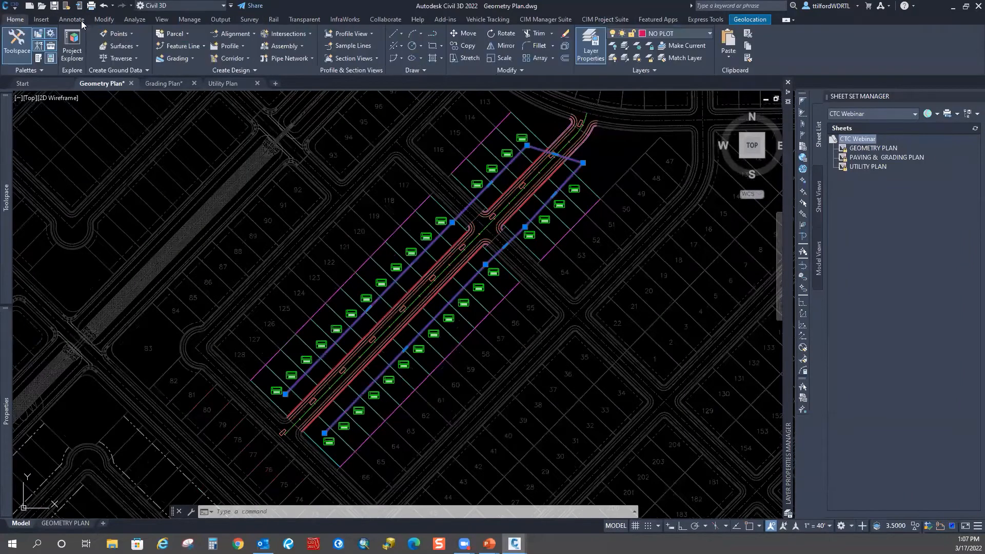
{"action": "left_click", "coordinate": [104, 19]}
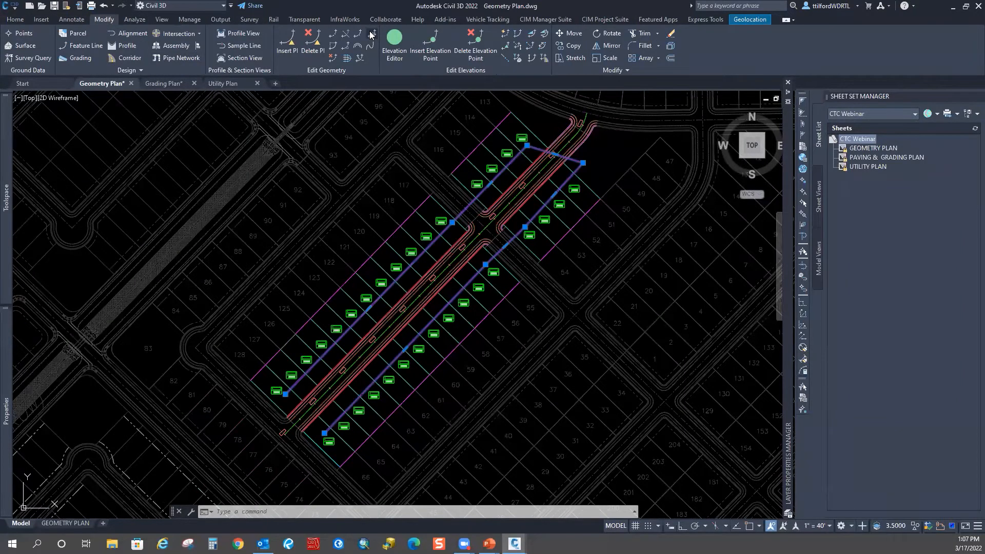
{"action": "key", "text": "Escape"}
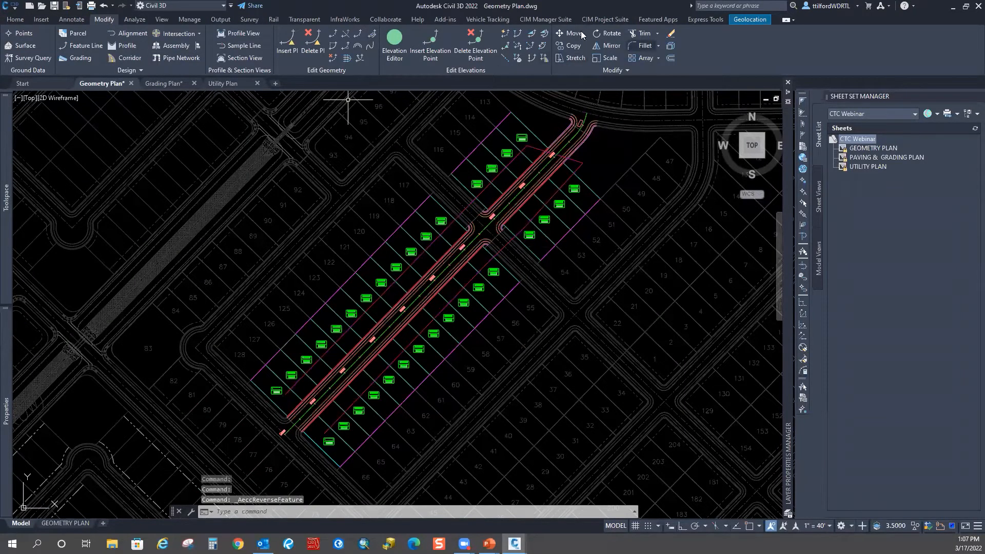
Run Label Genie again to update the existing lot labels along the reversed counter path.
{"action": "left_click", "coordinate": [541, 20]}
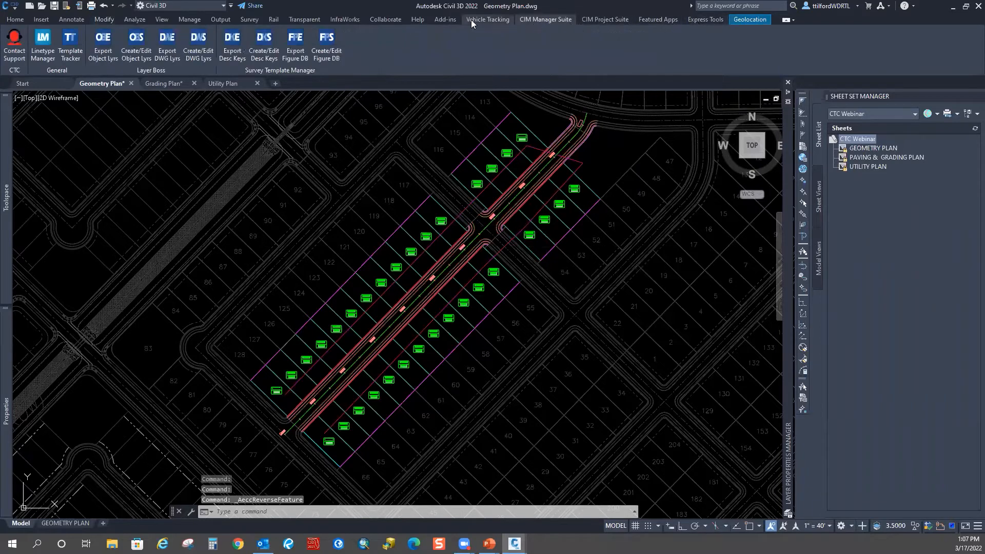
{"action": "left_click", "coordinate": [611, 20]}
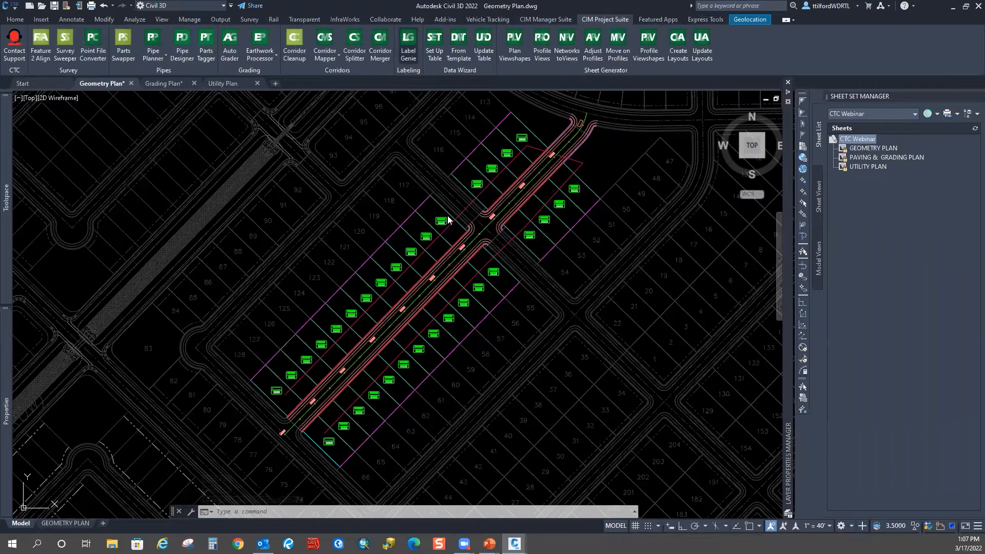
{"action": "left_click", "coordinate": [802, 82]}
{"action": "left_click", "coordinate": [801, 83]}
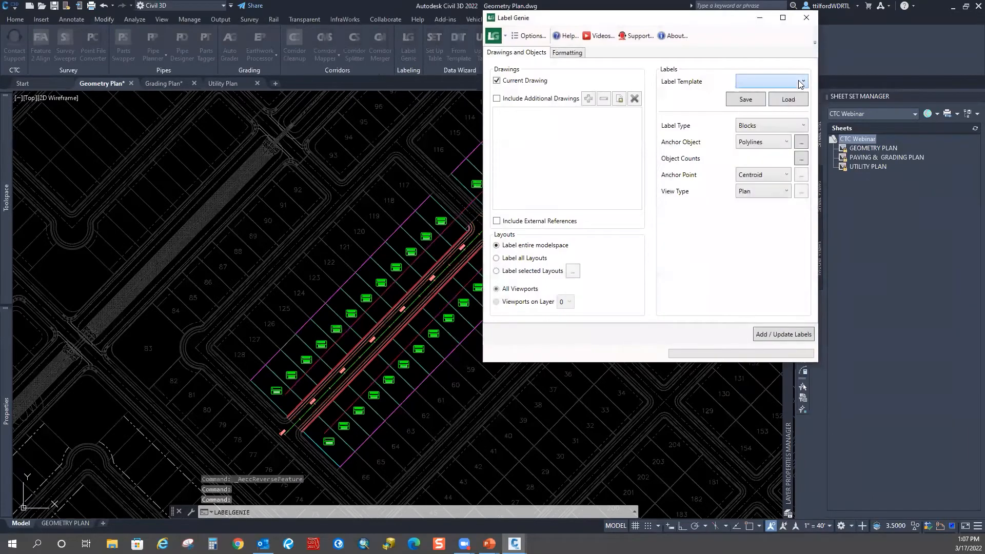
{"action": "left_click", "coordinate": [771, 334]}
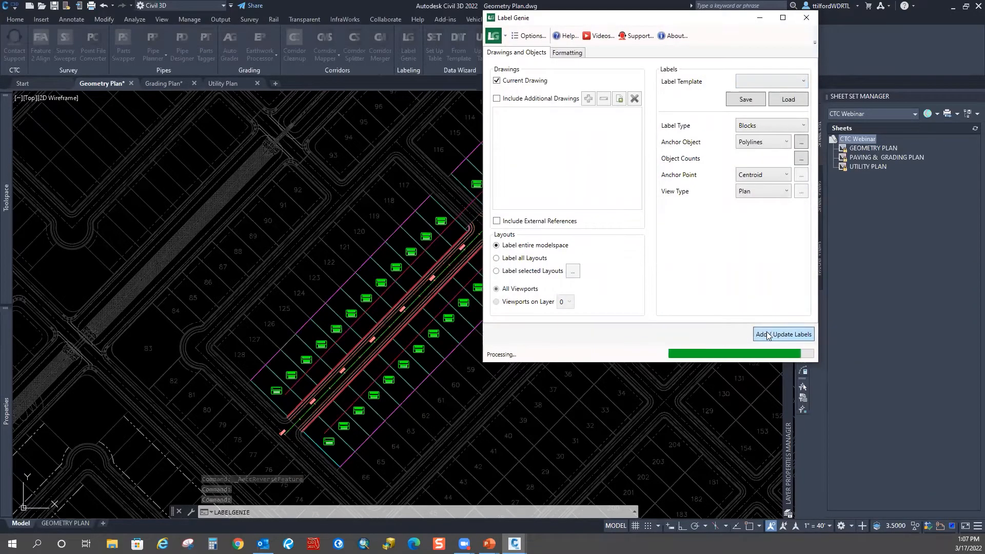
{"action": "left_click", "coordinate": [635, 207]}
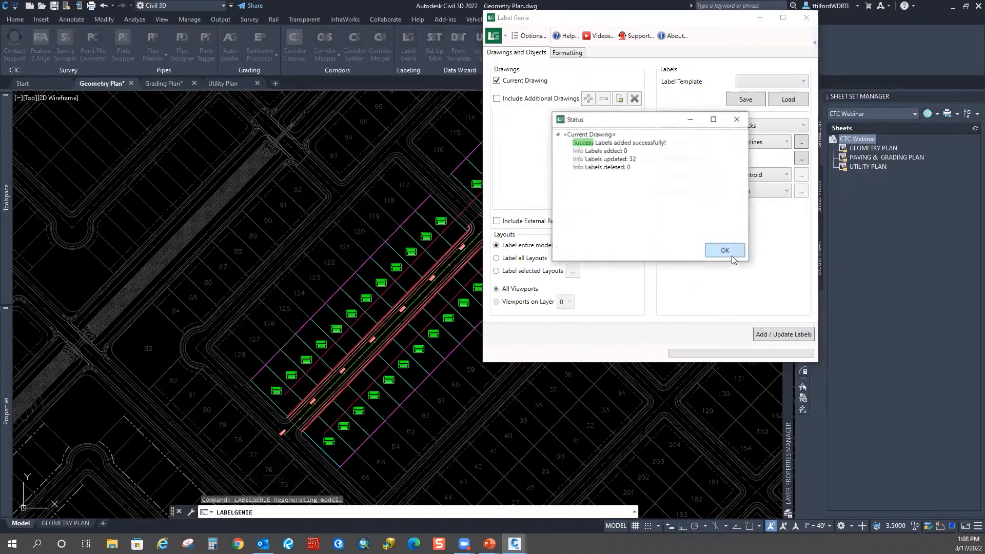
{"action": "left_click", "coordinate": [718, 252]}
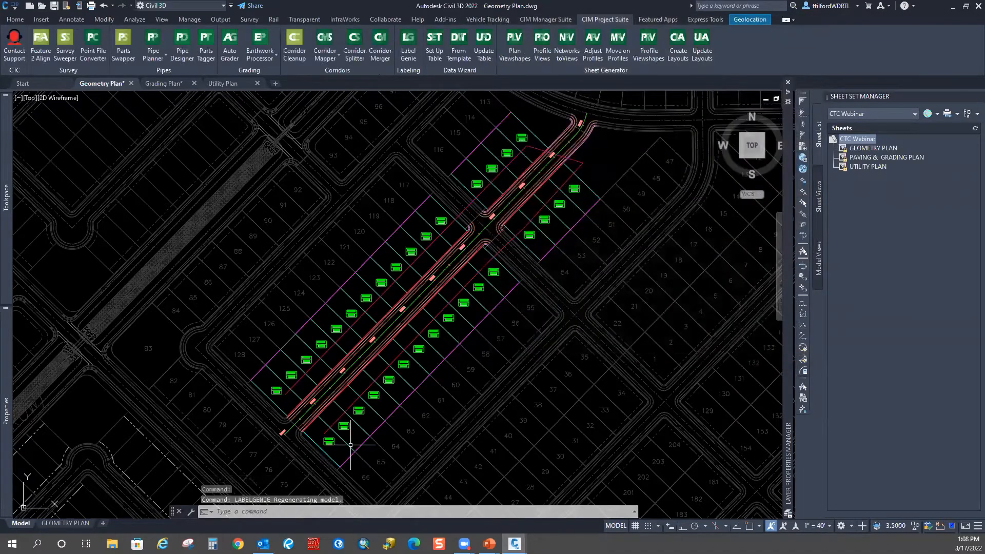
Examine the updated numbering sequence of the lot labels along both sides of the street.
{"action": "scroll", "coordinate": [349, 446], "scroll_direction": "up", "scroll_amount": 5}
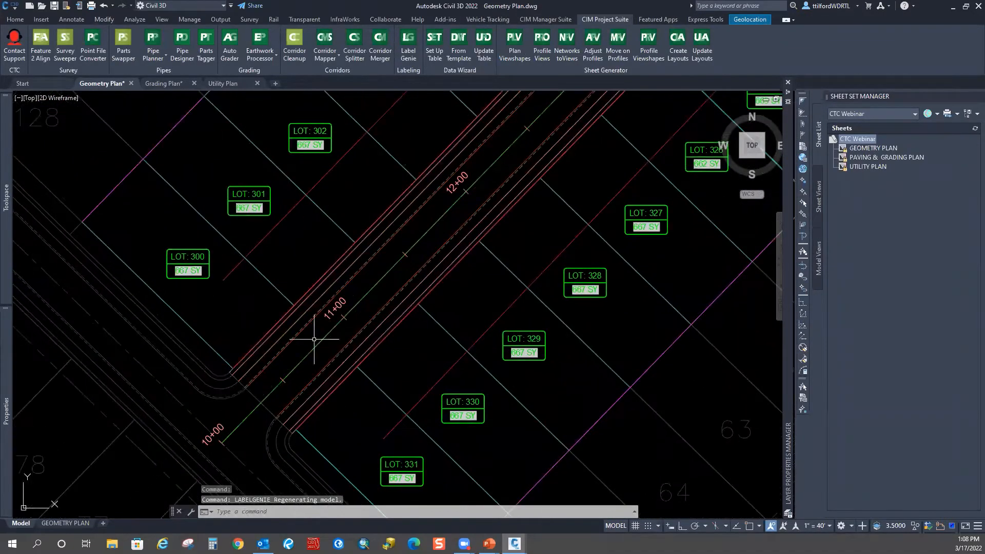
{"action": "middle_click_drag", "start_coordinate": [342, 447], "coordinate": [318, 317]}
{"action": "middle_click_drag", "start_coordinate": [418, 235], "coordinate": [391, 380]}
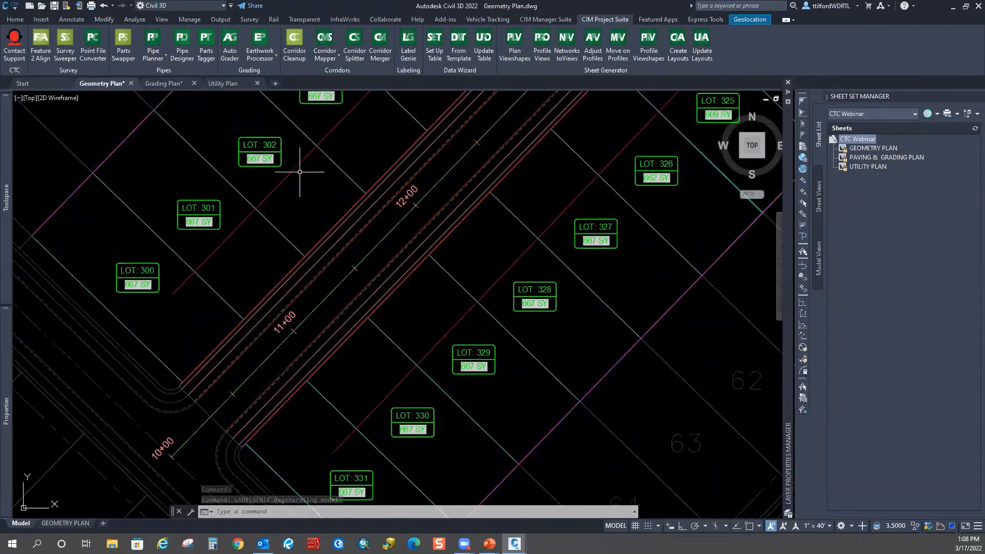
{"action": "middle_click_drag", "start_coordinate": [333, 148], "coordinate": [222, 328]}
{"action": "mouse_move", "coordinate": [396, 175]}
{"action": "middle_mouse_down"}
{"action": "mouse_move", "coordinate": [229, 386]}
{"action": "mouse_move", "coordinate": [176, 422]}
{"action": "middle_mouse_up"}
{"action": "middle_click_drag", "start_coordinate": [380, 202], "coordinate": [247, 333]}
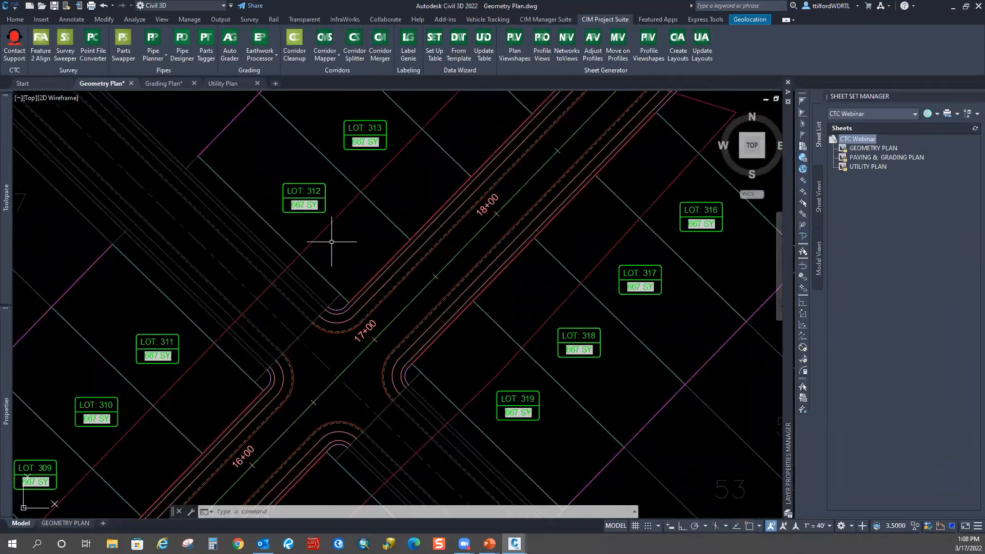
{"action": "scroll", "coordinate": [315, 249], "scroll_direction": "down", "scroll_amount": 5}
{"action": "scroll", "coordinate": [219, 410], "scroll_direction": "down", "scroll_amount": 3}
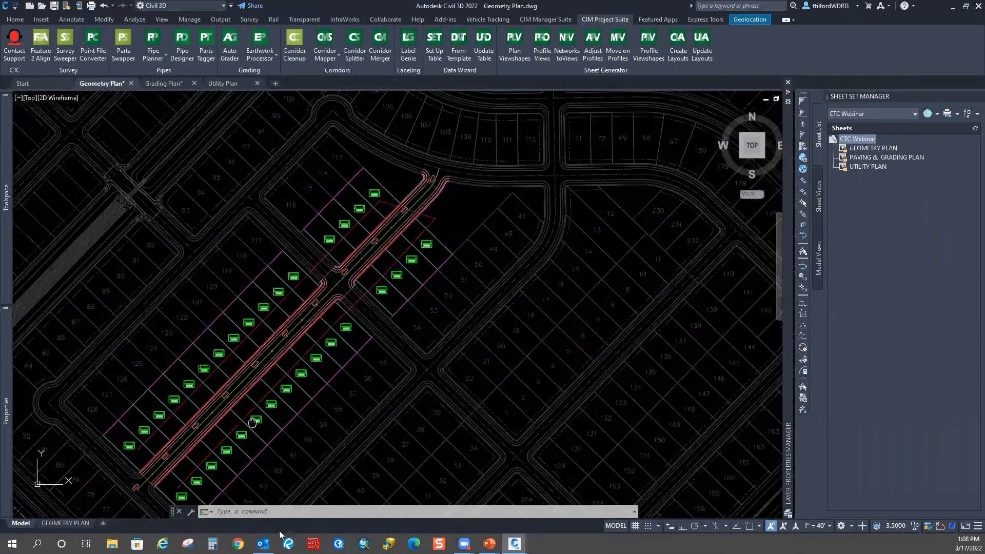
{"action": "right_click", "coordinate": [289, 284]}
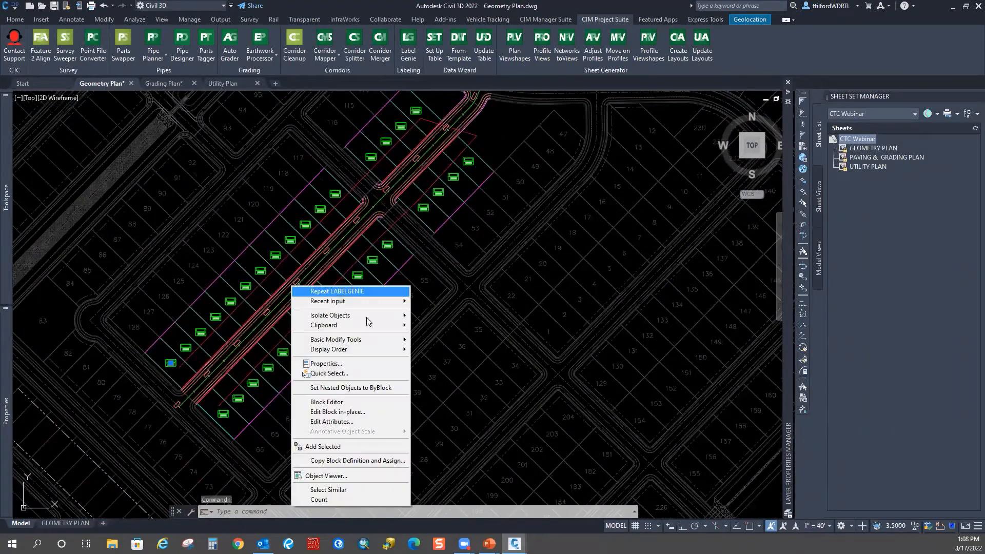
{"action": "left_click", "coordinate": [328, 490]}
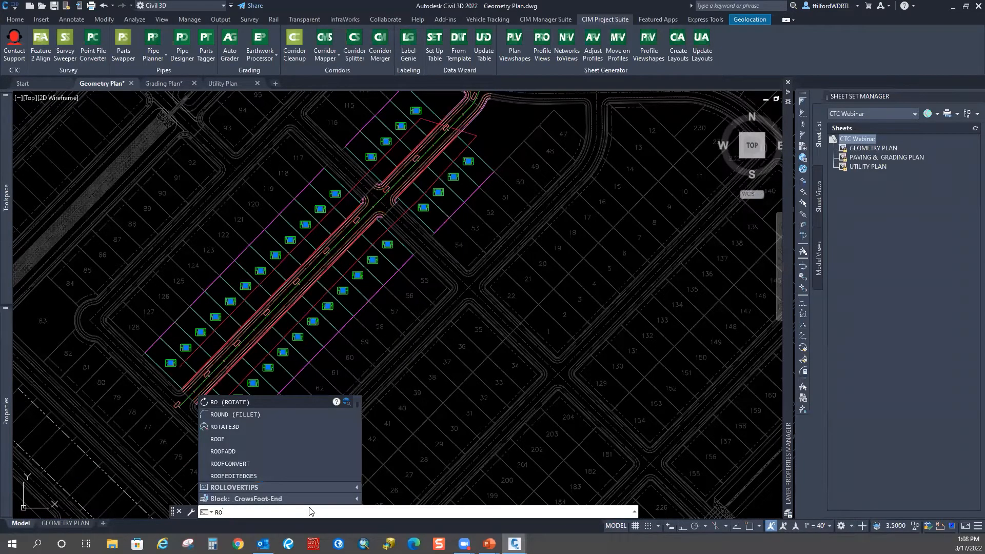
{"action": "key", "text": "Escape"}
{"action": "key", "text": "Escape"}
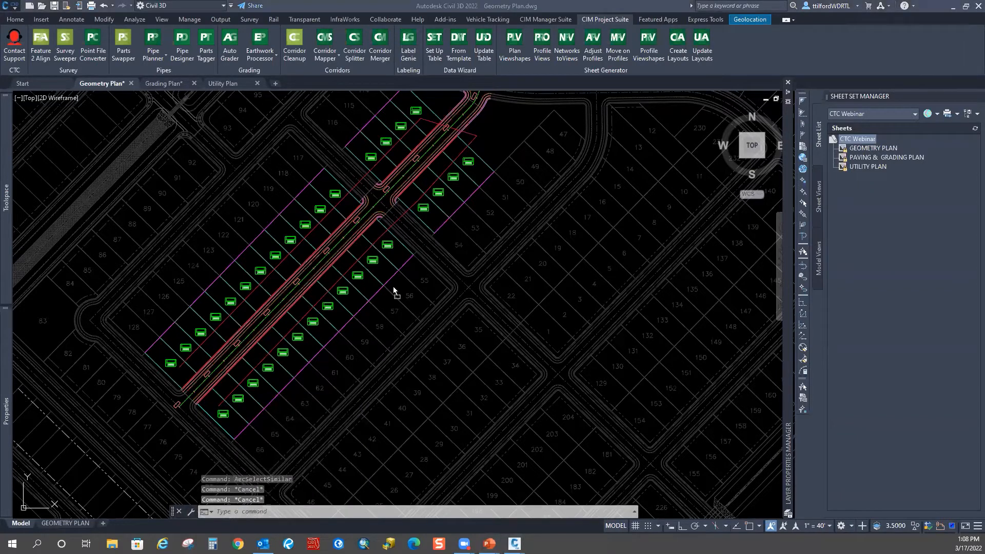
Load the rotmult.lsp routine from the desktop into the drawing.
{"action": "left_click_drag", "start_coordinate": [343, 289], "coordinate": [476, 288]}
{"action": "left_click", "coordinate": [268, 511]}
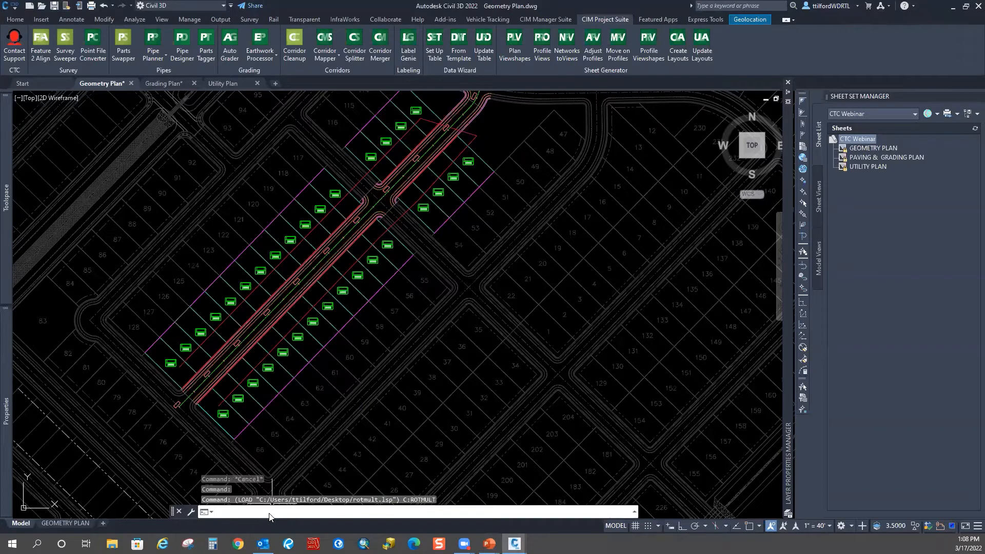
{"action": "key", "text": "Escape"}
{"action": "key", "text": "Escape"}
{"action": "key", "text": "Escape"}
Select all similar lot label blocks and rotate them by 45 degrees with the ROTMULT command.
{"action": "left_click", "coordinate": [171, 363]}
{"action": "right_click", "coordinate": [281, 288]}
{"action": "left_click", "coordinate": [307, 494]}
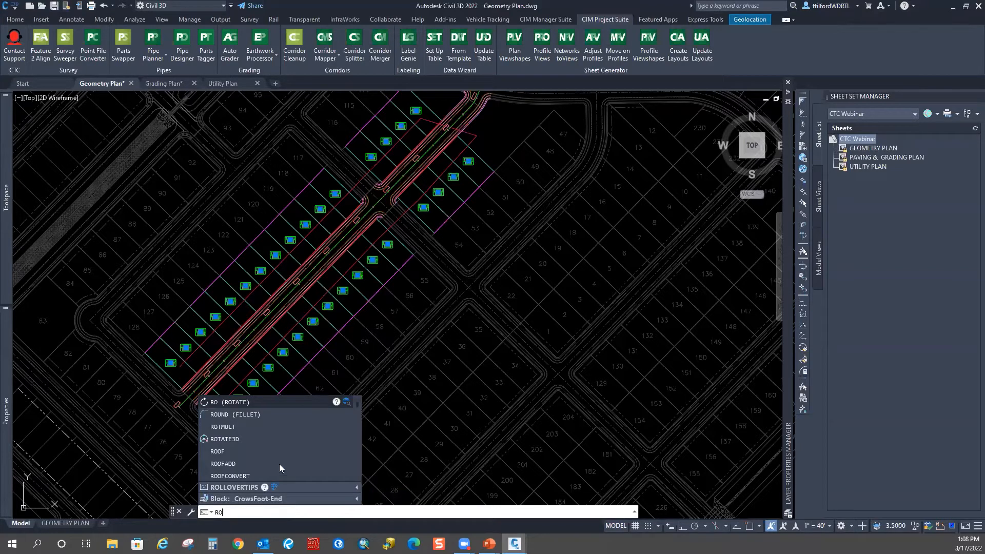
{"action": "left_click", "coordinate": [246, 426]}
{"action": "key", "text": "Return"}
{"action": "type", "text": "45"}
{"action": "key", "text": "Return"}
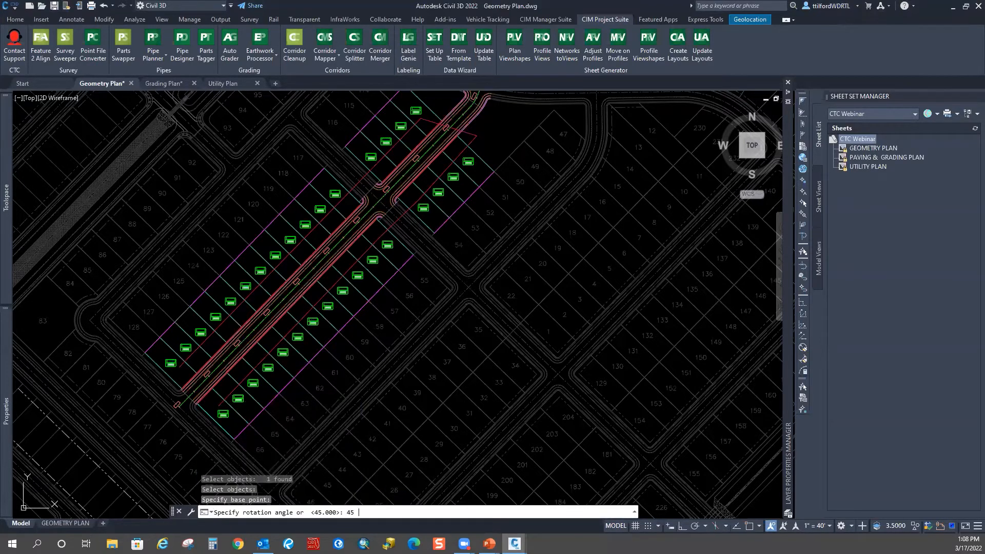
{"action": "key", "text": "Escape"}
{"action": "mouse_move", "coordinate": [200, 348]}
{"action": "middle_mouse_down"}
{"action": "mouse_move", "coordinate": [354, 246]}
{"action": "mouse_move", "coordinate": [224, 413]}
{"action": "mouse_move", "coordinate": [330, 307]}
{"action": "middle_mouse_up"}
{"action": "scroll", "coordinate": [252, 344], "scroll_direction": "up", "scroll_amount": 2}
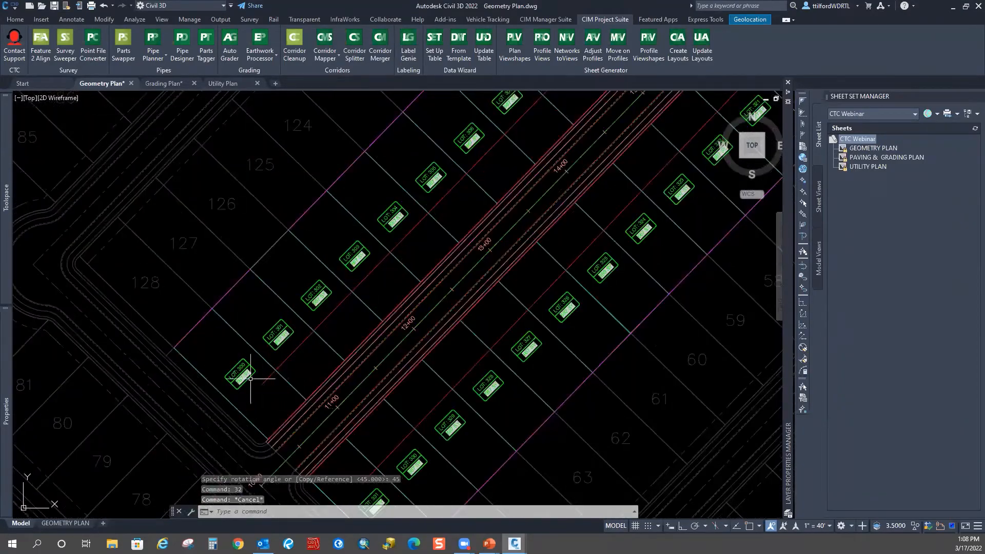
Examine the rotated lot labels on both sides of the street along the full block.
{"action": "middle_click_drag", "start_coordinate": [272, 294], "coordinate": [222, 371]}
{"action": "middle_click_drag", "start_coordinate": [576, 145], "coordinate": [367, 332]}
{"action": "middle_click_drag", "start_coordinate": [576, 178], "coordinate": [466, 290]}
{"action": "scroll", "coordinate": [462, 291], "scroll_direction": "down", "scroll_amount": 1}
{"action": "middle_click_drag", "start_coordinate": [426, 361], "coordinate": [482, 262]}
{"action": "middle_click_drag", "start_coordinate": [395, 380], "coordinate": [403, 341]}
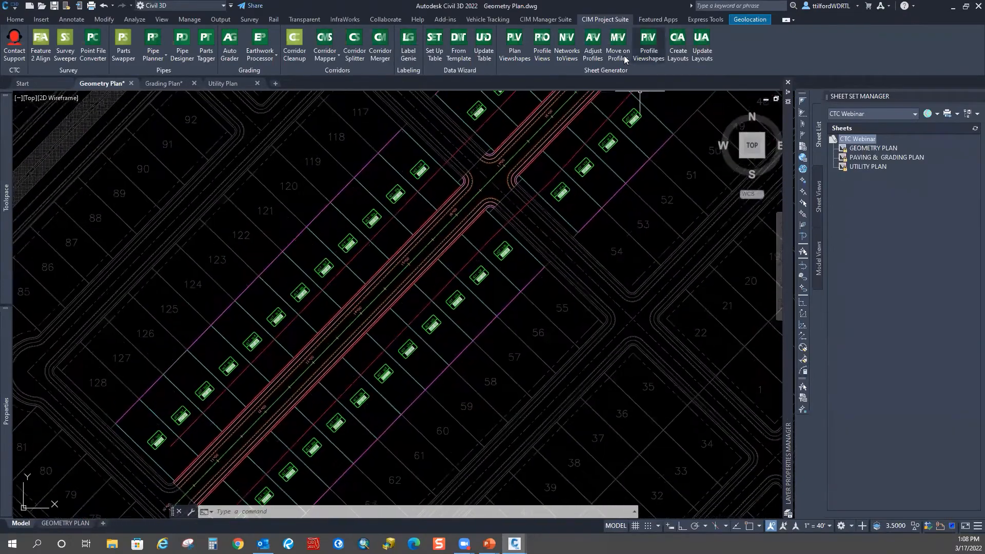
{"action": "middle_click_drag", "start_coordinate": [491, 172], "coordinate": [466, 224]}
{"action": "middle_click_drag", "start_coordinate": [374, 292], "coordinate": [383, 273]}
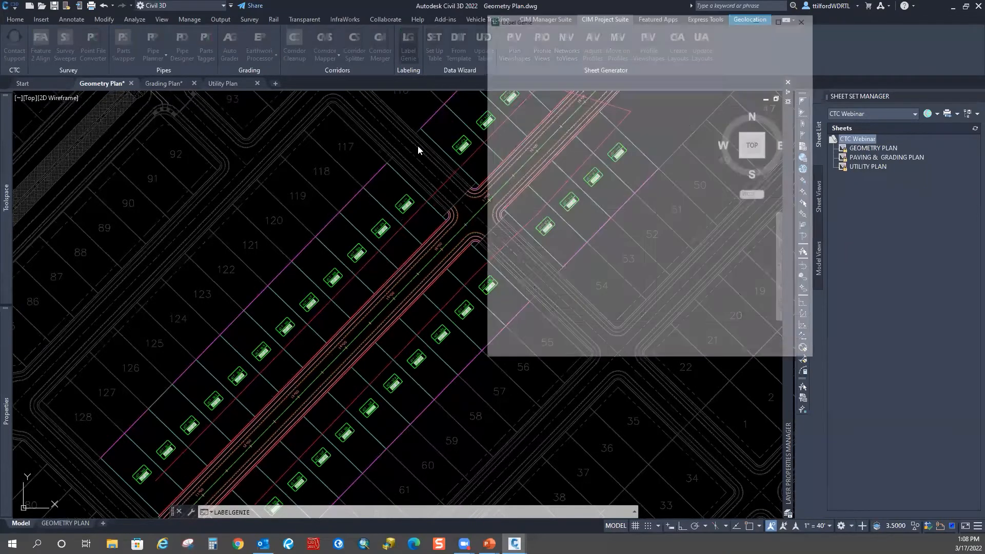
Open Label Genie and load the label template "02_labels on front lots".
{"action": "left_click", "coordinate": [804, 82]}
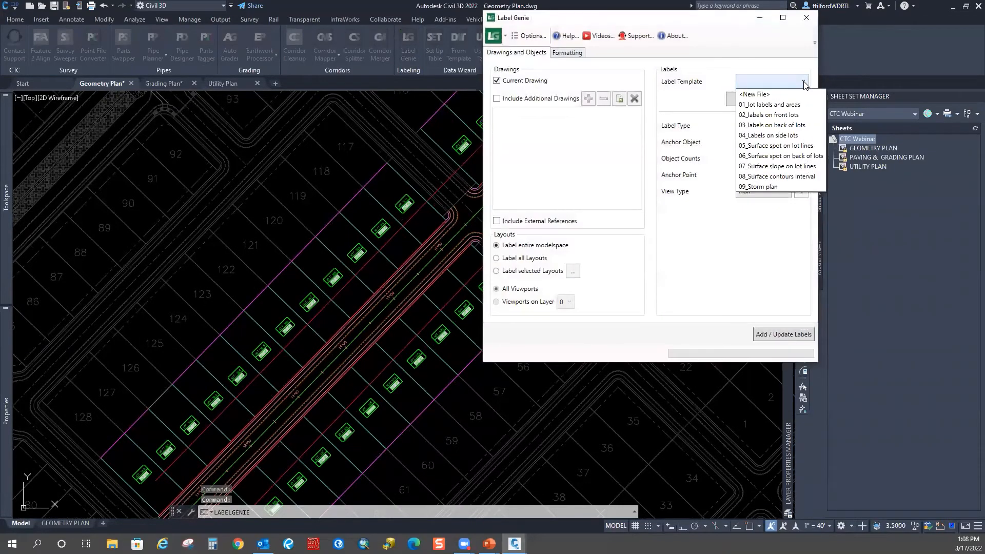
{"action": "left_click", "coordinate": [777, 116]}
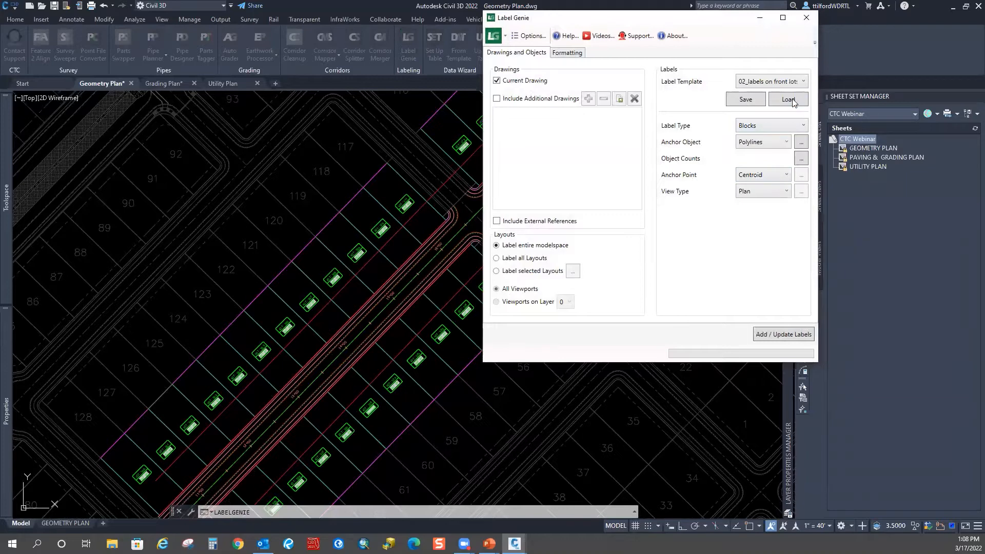
{"action": "left_click", "coordinate": [665, 210]}
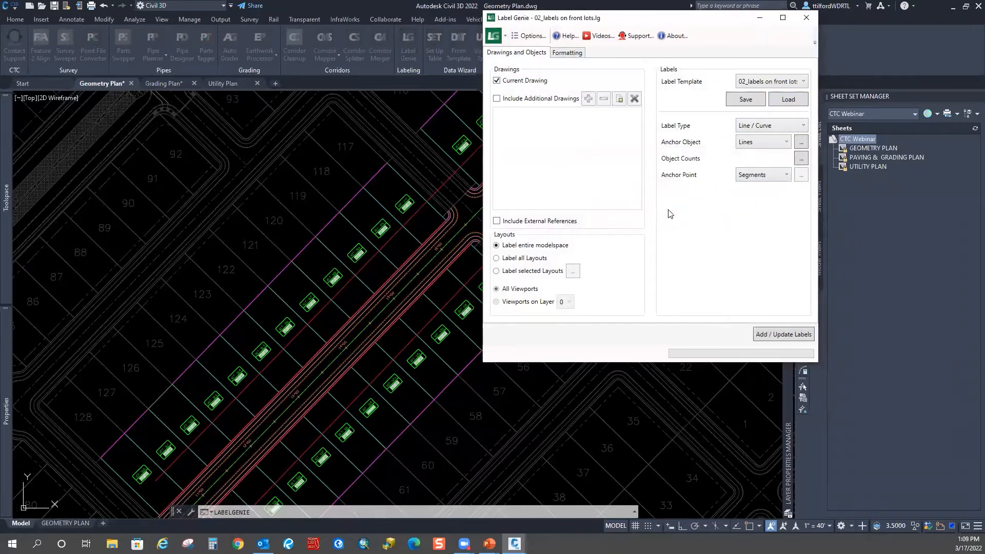
Check the template's anchor line layer filter and label styling, and add the front lot line labels to the drawing.
{"action": "left_click", "coordinate": [802, 144]}
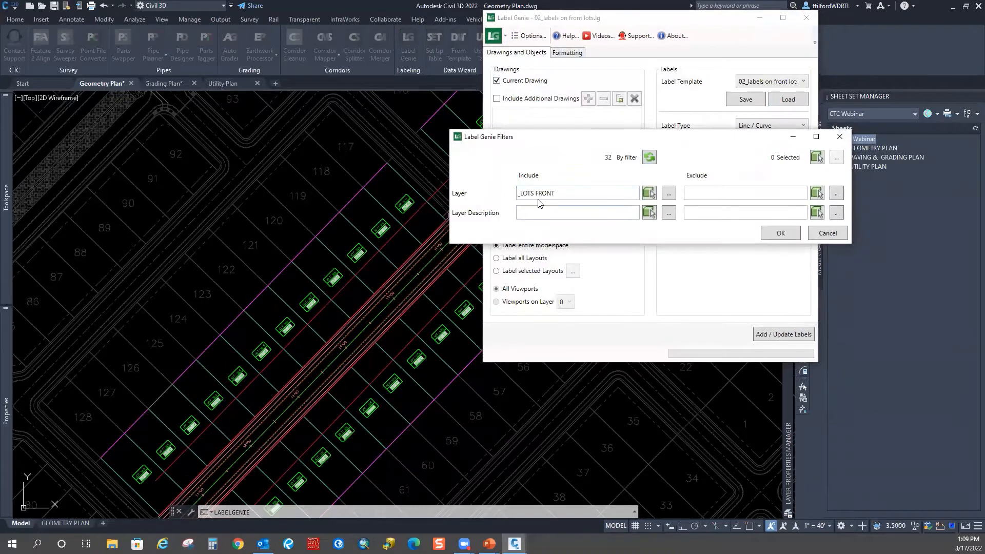
{"action": "left_click", "coordinate": [839, 137]}
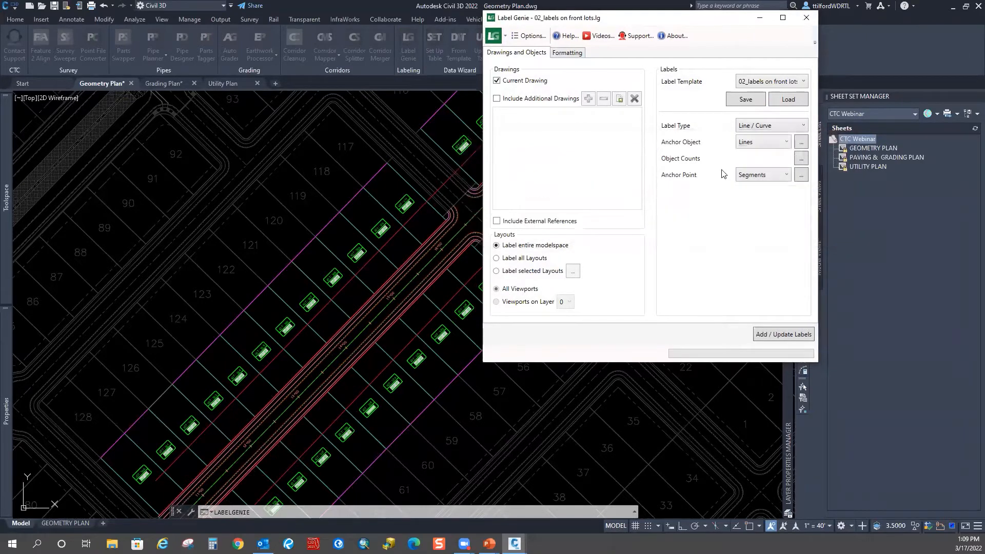
{"action": "left_click", "coordinate": [577, 60]}
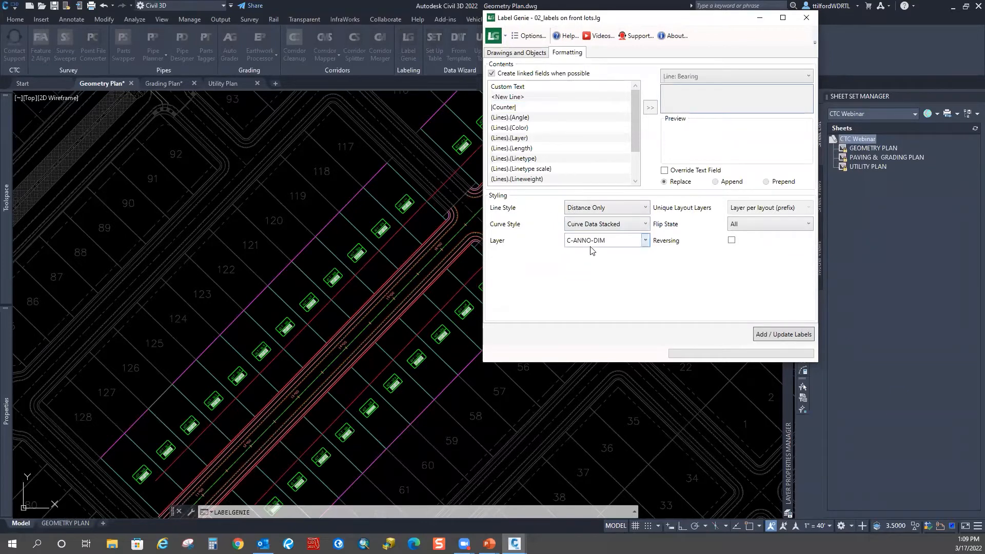
{"action": "left_click", "coordinate": [537, 53]}
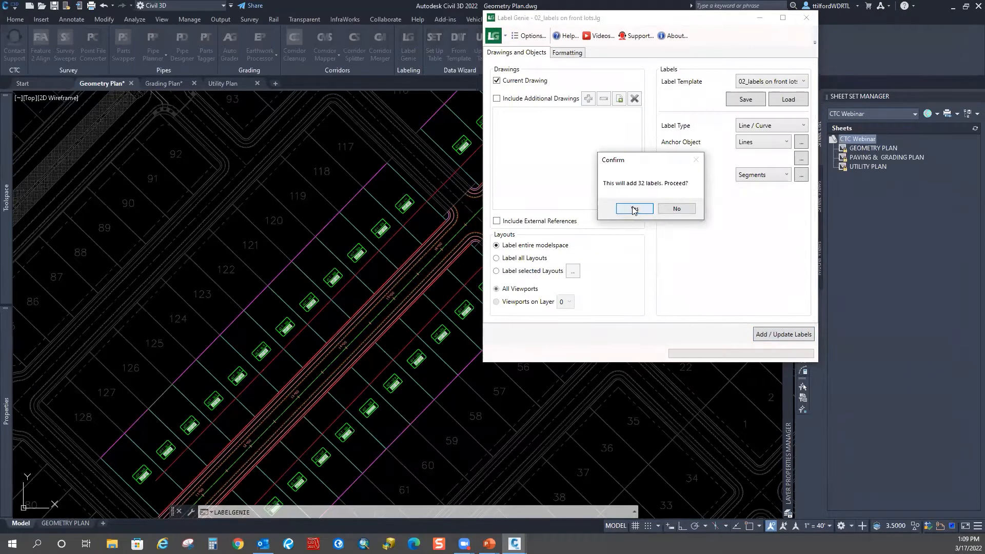
{"action": "left_click", "coordinate": [634, 209]}
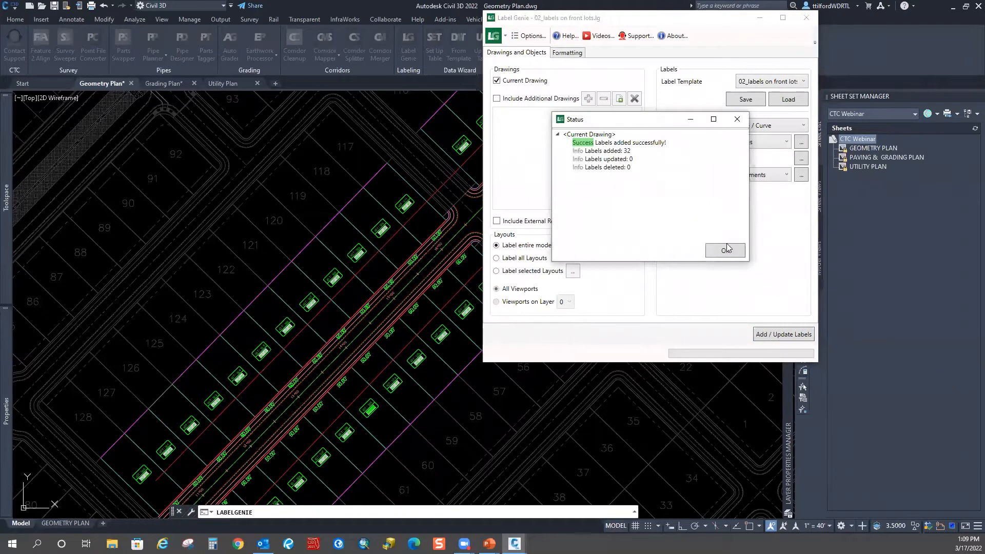
{"action": "left_click", "coordinate": [724, 250]}
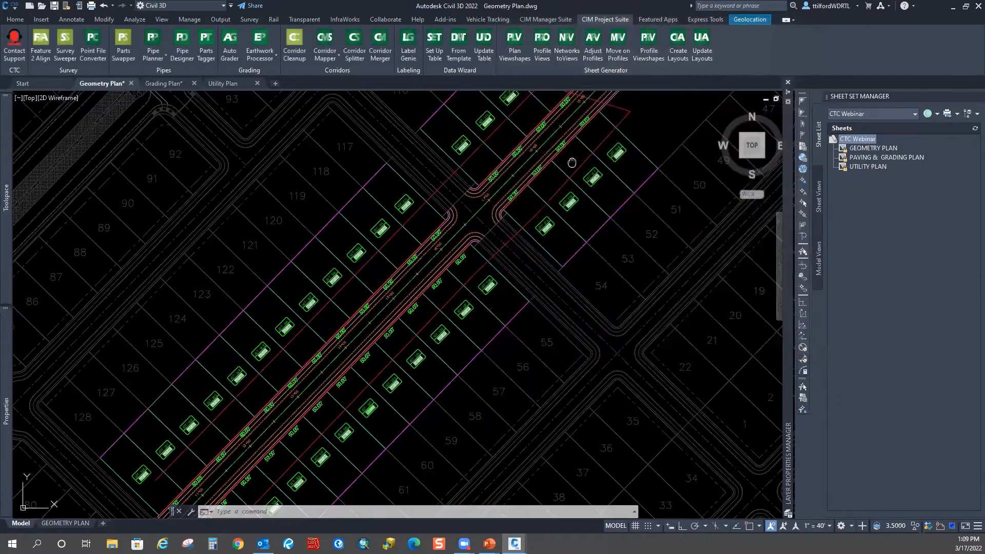
Flip the front distance labels of lots 316 to 319 onto the lot side of their lines.
{"action": "middle_click_drag", "start_coordinate": [548, 187], "coordinate": [494, 286]}
{"action": "scroll", "coordinate": [494, 287], "scroll_direction": "up", "scroll_amount": 4}
{"action": "left_click", "coordinate": [414, 300]}
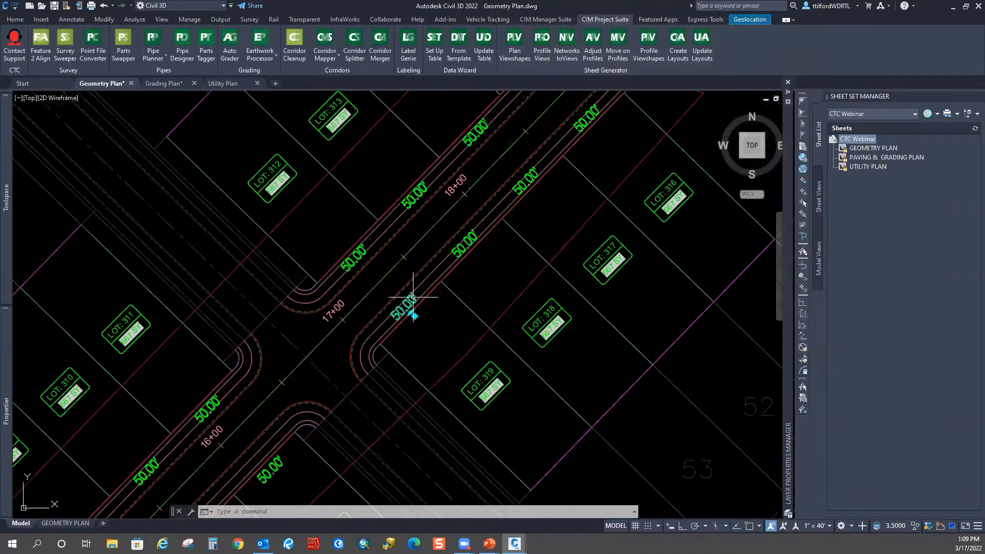
{"action": "left_click", "coordinate": [463, 245]}
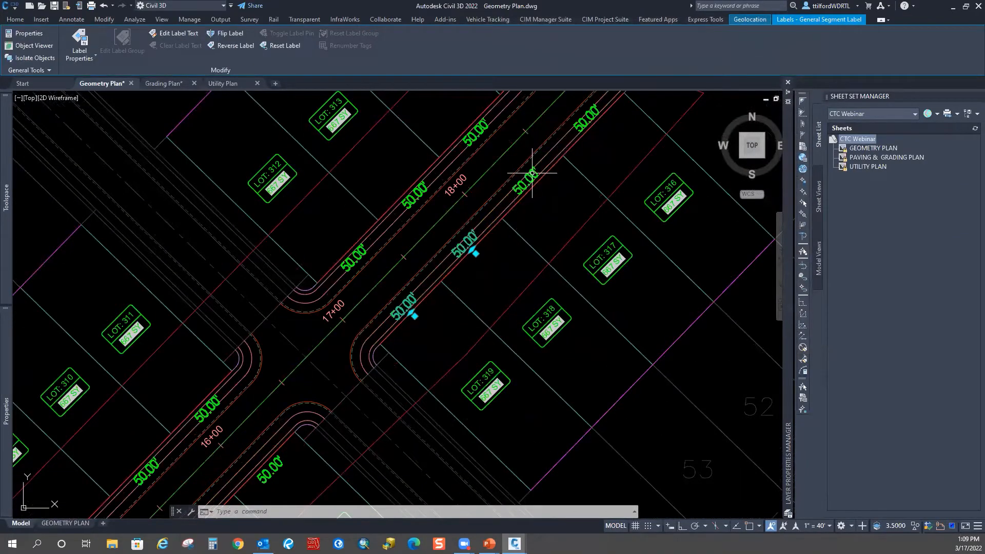
{"action": "middle_click_drag", "start_coordinate": [577, 145], "coordinate": [549, 202]}
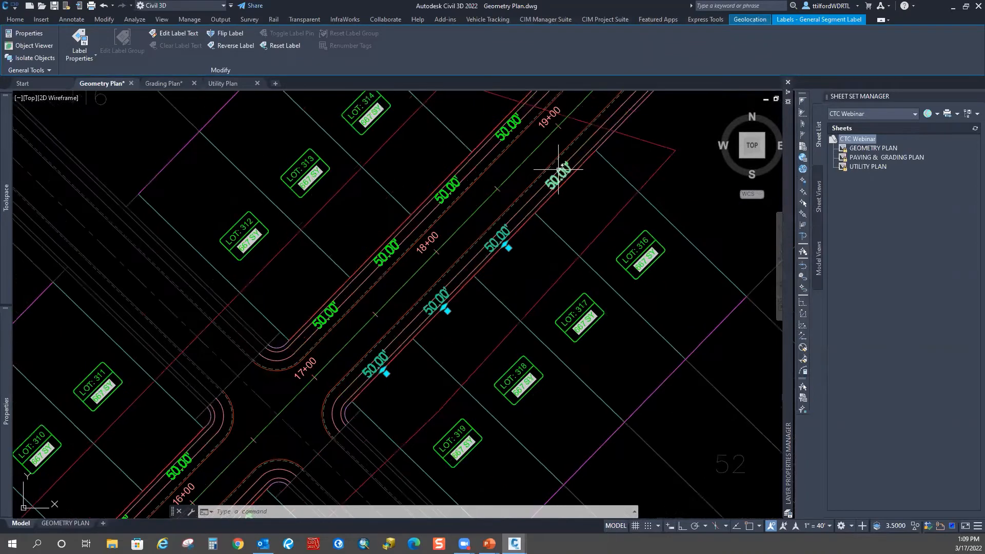
{"action": "right_click", "coordinate": [601, 148]}
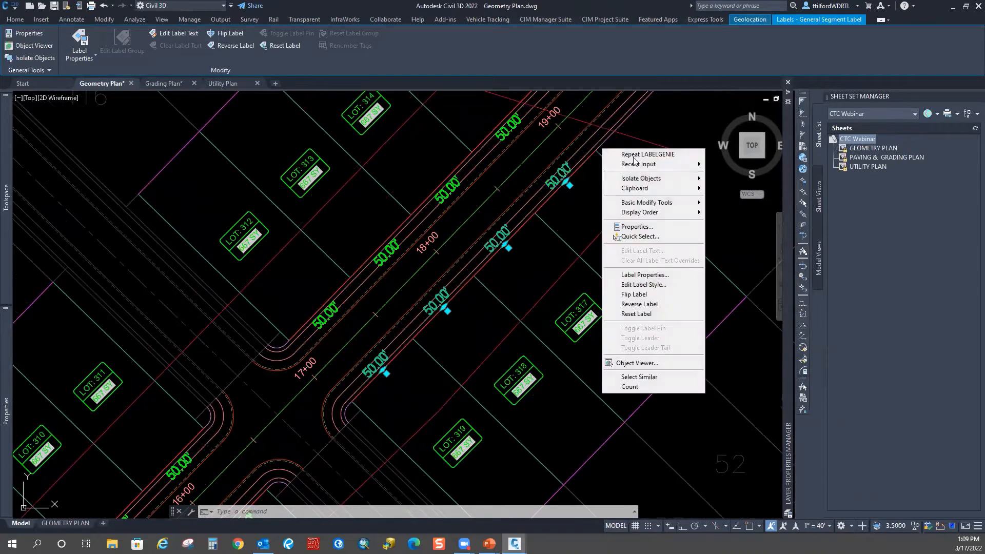
{"action": "left_click", "coordinate": [641, 304]}
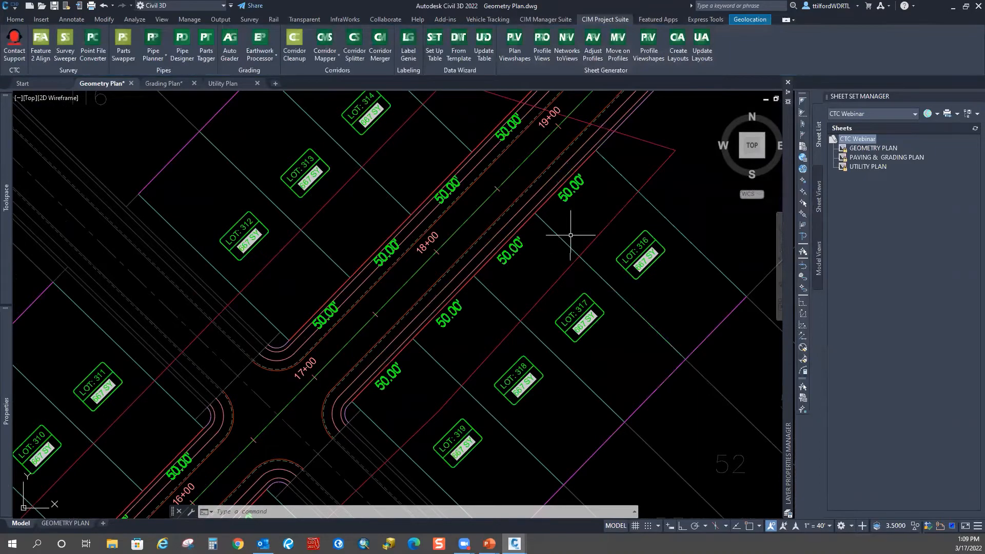
Flip the front distance labels of lots 312 to 315 onto the lot side of their lines.
{"action": "scroll", "coordinate": [495, 326], "scroll_direction": "down", "scroll_amount": 4}
{"action": "scroll", "coordinate": [437, 322], "scroll_direction": "up", "scroll_amount": 2}
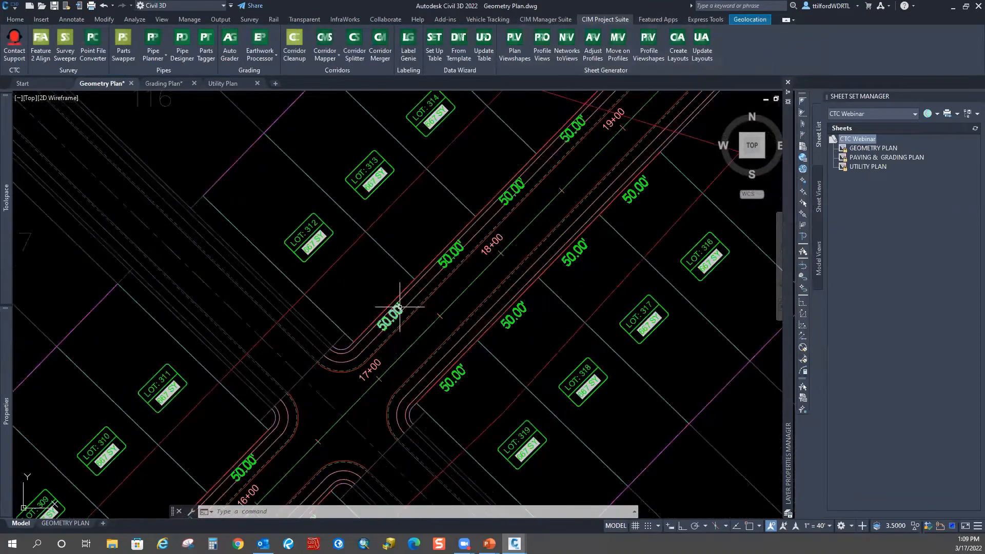
{"action": "left_click", "coordinate": [387, 311]}
{"action": "left_click", "coordinate": [458, 251]}
{"action": "left_click", "coordinate": [512, 185]}
{"action": "left_click", "coordinate": [574, 123]}
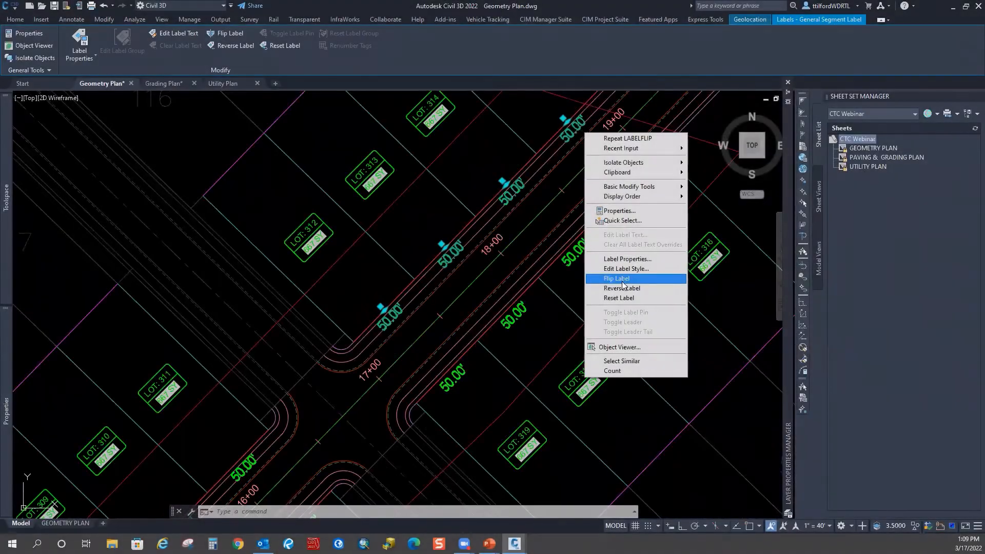
{"action": "left_click", "coordinate": [638, 280]}
Fence-select the front distance labels of lots 320 to 331 along the street.
{"action": "mouse_move", "coordinate": [530, 277]}
{"action": "middle_mouse_down"}
{"action": "mouse_move", "coordinate": [412, 348]}
{"action": "mouse_move", "coordinate": [488, 236]}
{"action": "mouse_move", "coordinate": [513, 163]}
{"action": "middle_mouse_up"}
{"action": "scroll", "coordinate": [262, 473], "scroll_direction": "up", "scroll_amount": 1}
{"action": "middle_click_drag", "start_coordinate": [262, 473], "coordinate": [292, 387]}
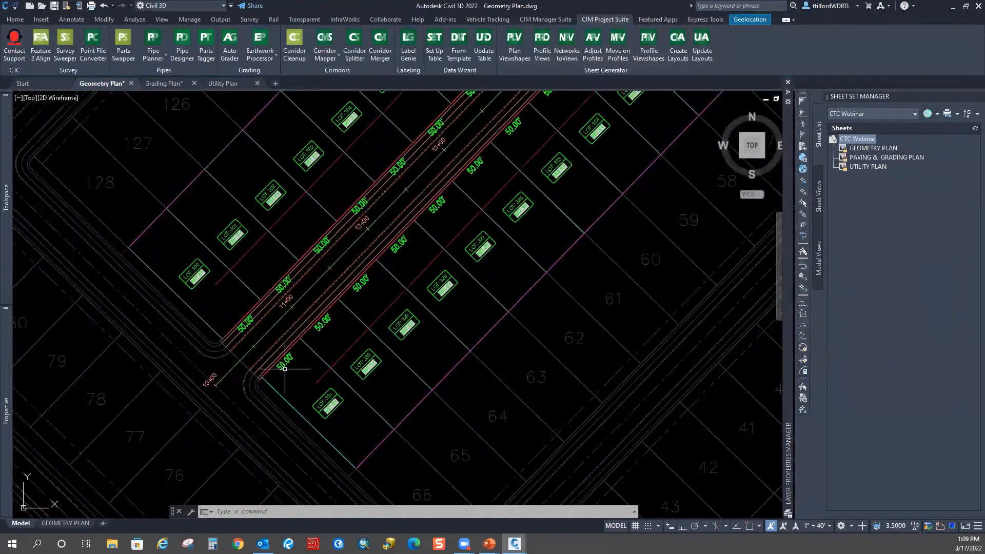
{"action": "left_click", "coordinate": [273, 373]}
{"action": "type", "text": "f"}
{"action": "key", "text": "Return"}
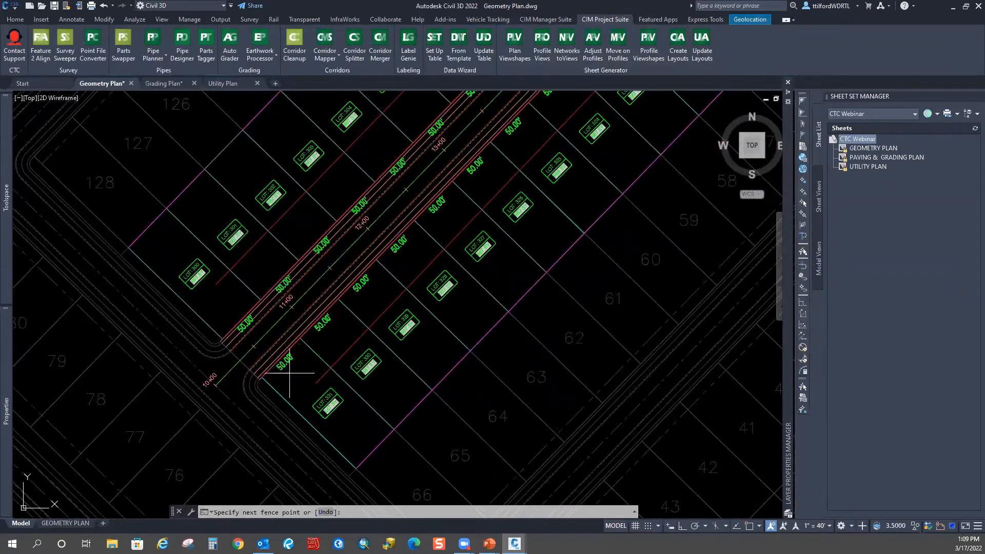
{"action": "scroll", "coordinate": [483, 257], "scroll_direction": "down", "scroll_amount": 2}
{"action": "middle_click_drag", "start_coordinate": [554, 154], "coordinate": [522, 230]}
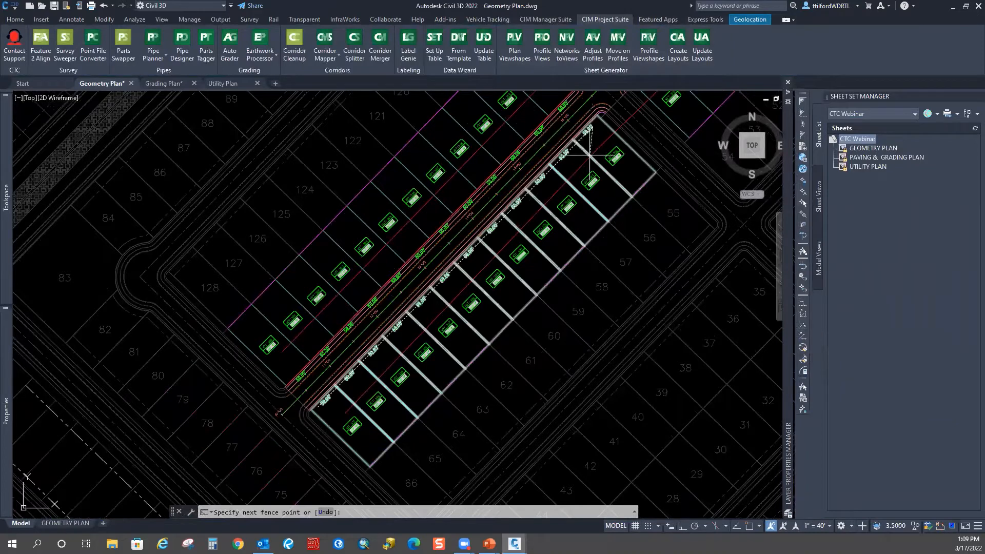
{"action": "right_click", "coordinate": [593, 147]}
{"action": "left_click", "coordinate": [565, 155]}
{"action": "key", "text": "Return"}
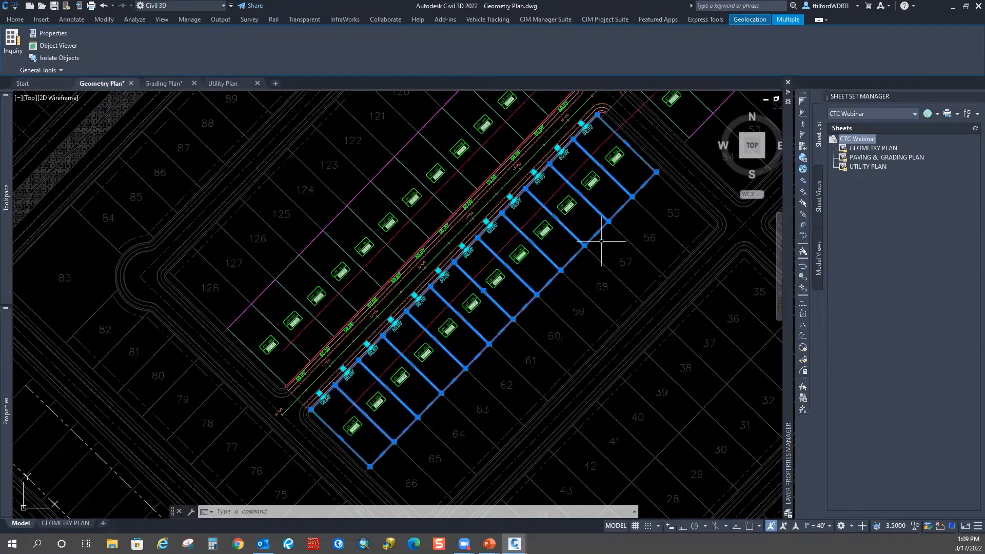
Remove the outlines of lots 320 to 331 from the selection, keeping only the distance labels selected.
{"action": "left_click", "coordinate": [667, 157], "text": "shift"}
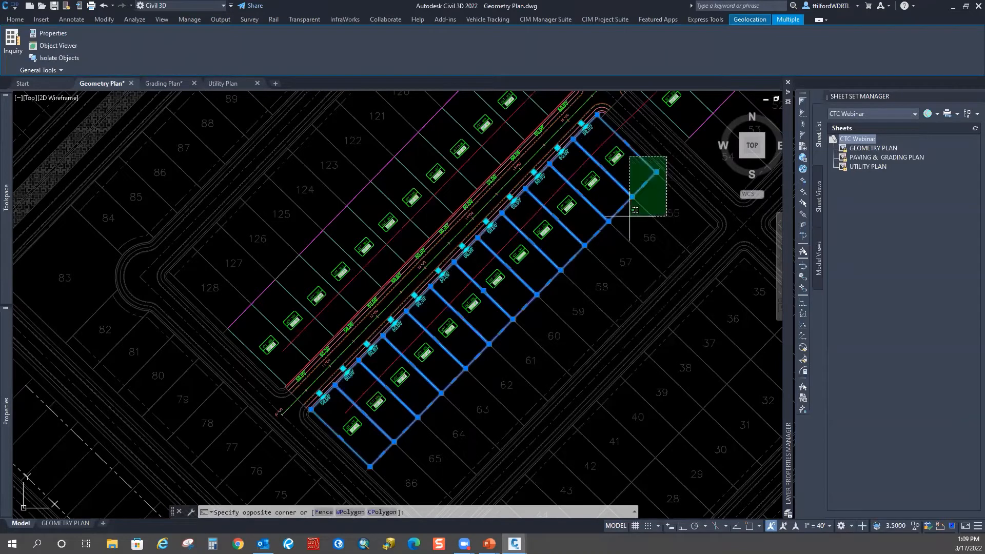
{"action": "left_click", "coordinate": [609, 236], "text": "shift"}
{"action": "left_click", "coordinate": [634, 207], "text": "shift"}
{"action": "left_click", "coordinate": [574, 268], "text": "shift"}
{"action": "left_click", "coordinate": [589, 264], "text": "shift"}
{"action": "left_click", "coordinate": [502, 327], "text": "shift"}
{"action": "left_click", "coordinate": [525, 335], "text": "shift"}
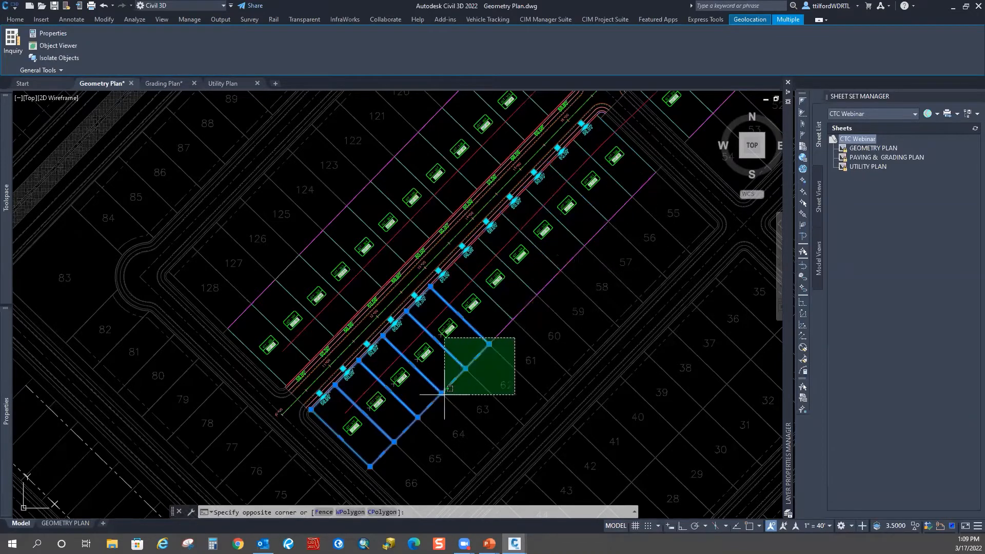
{"action": "left_click", "coordinate": [448, 410], "text": "shift"}
{"action": "left_click", "coordinate": [440, 410], "text": "shift"}
{"action": "left_click", "coordinate": [350, 468], "text": "shift"}
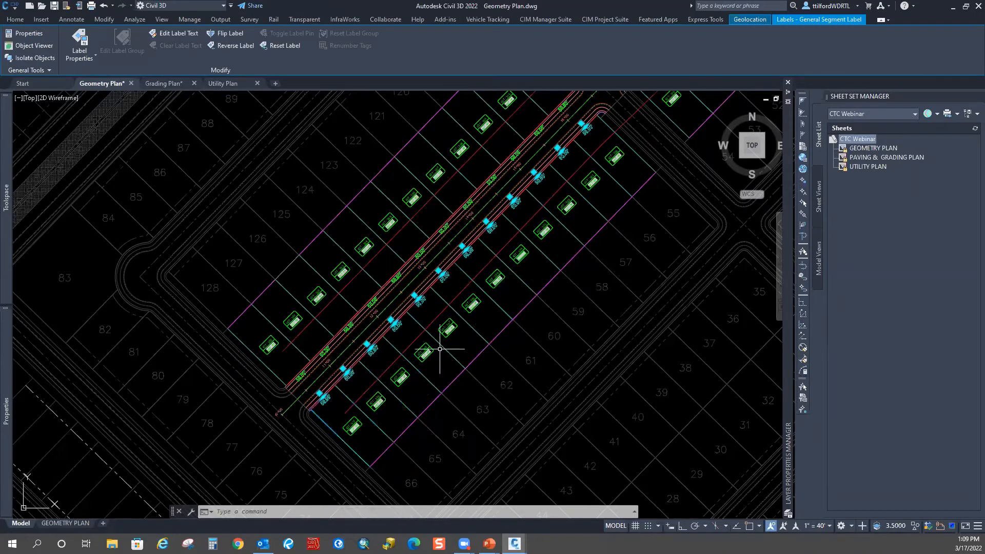
Try to flip the selected distance labels of lots 320 to 331 to the opposite side of their lines.
{"action": "right_click", "coordinate": [446, 347]}
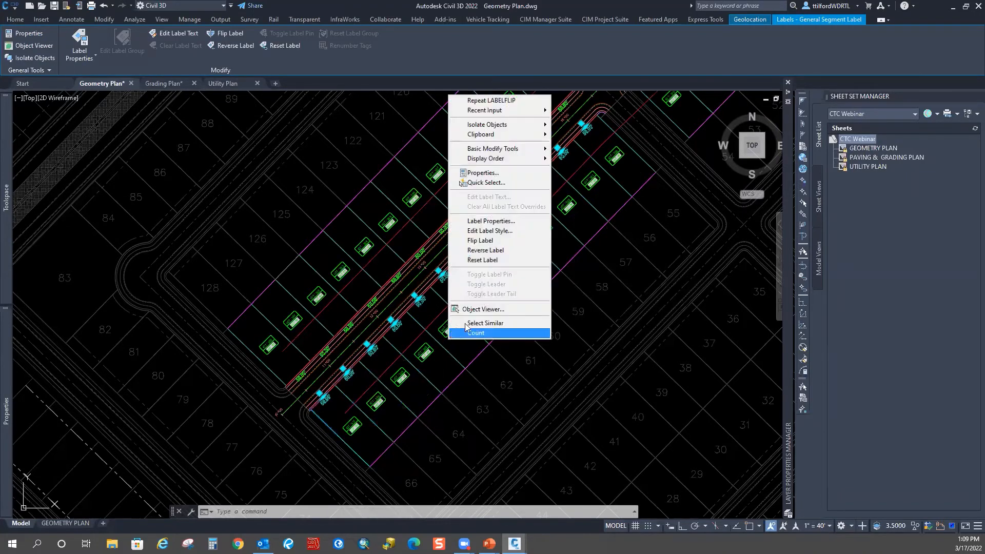
{"action": "left_click", "coordinate": [488, 242]}
{"action": "middle_click_drag", "start_coordinate": [427, 186], "coordinate": [415, 227]}
{"action": "mouse_move", "coordinate": [532, 254]}
{"action": "middle_mouse_down"}
{"action": "mouse_move", "coordinate": [479, 289]}
{"action": "mouse_move", "coordinate": [542, 211]}
{"action": "middle_mouse_up"}
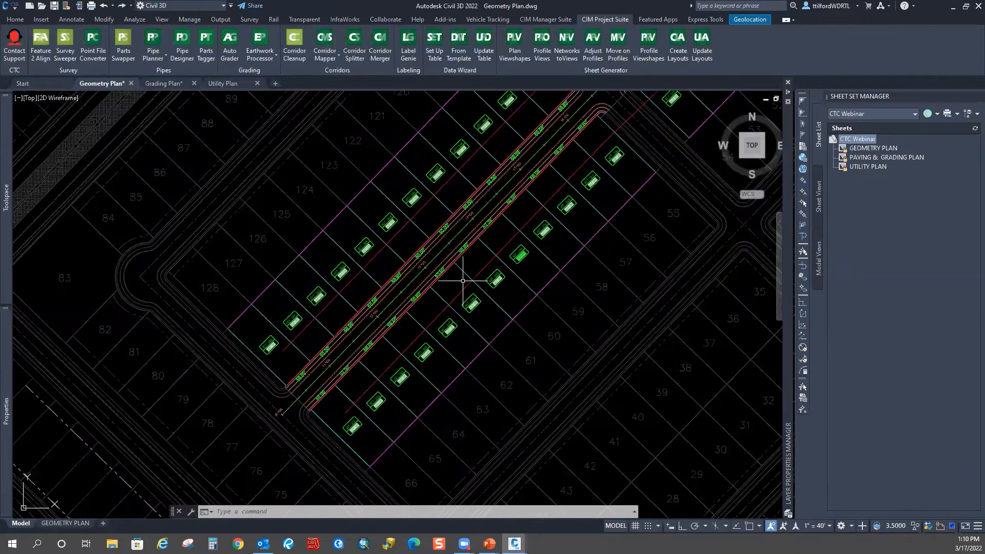
Select the front distance labels of lots 300 to 307 along the street.
{"action": "scroll", "coordinate": [260, 424], "scroll_direction": "up", "scroll_amount": 5}
{"action": "left_click", "coordinate": [345, 381]}
{"action": "left_click", "coordinate": [396, 325]}
{"action": "middle_click_drag", "start_coordinate": [466, 247], "coordinate": [378, 338]}
{"action": "left_click", "coordinate": [380, 344]}
{"action": "left_click", "coordinate": [437, 284]}
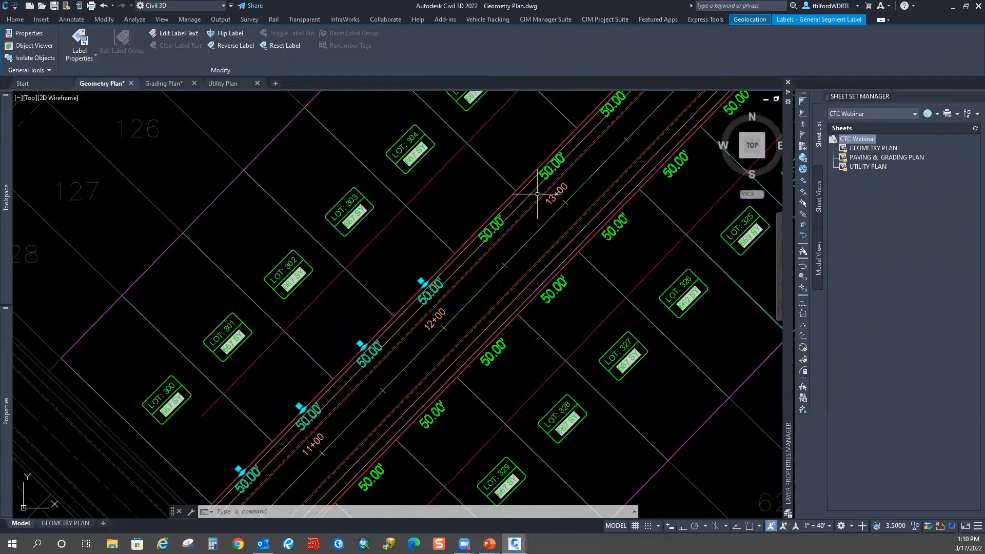
{"action": "middle_click_drag", "start_coordinate": [537, 194], "coordinate": [415, 272]}
{"action": "left_click", "coordinate": [368, 303]}
{"action": "left_click", "coordinate": [430, 241]}
{"action": "mouse_move", "coordinate": [500, 197]}
{"action": "middle_mouse_down"}
{"action": "mouse_move", "coordinate": [450, 251]}
{"action": "mouse_move", "coordinate": [392, 285]}
{"action": "middle_mouse_up"}
{"action": "left_click", "coordinate": [391, 286]}
{"action": "left_click", "coordinate": [458, 222]}
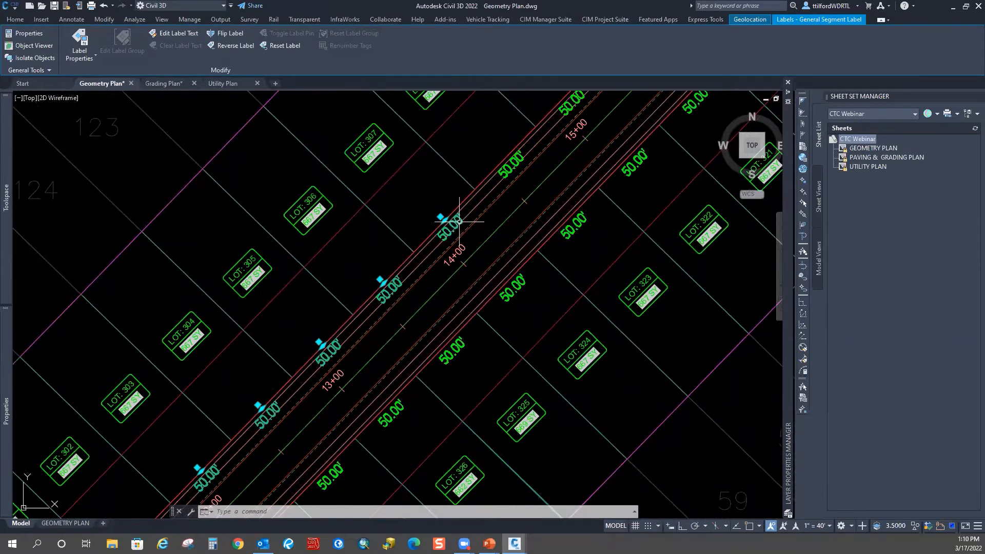
Extend the selection through the front distance labels of lots 308 to 311 and try to reverse the selected labels.
{"action": "middle_click_drag", "start_coordinate": [549, 149], "coordinate": [375, 286]}
{"action": "left_click", "coordinate": [334, 292]}
{"action": "left_click", "coordinate": [394, 230]}
{"action": "mouse_move", "coordinate": [469, 166]}
{"action": "middle_mouse_down"}
{"action": "mouse_move", "coordinate": [378, 279]}
{"action": "mouse_move", "coordinate": [361, 286]}
{"action": "middle_mouse_up"}
{"action": "left_click", "coordinate": [360, 286]}
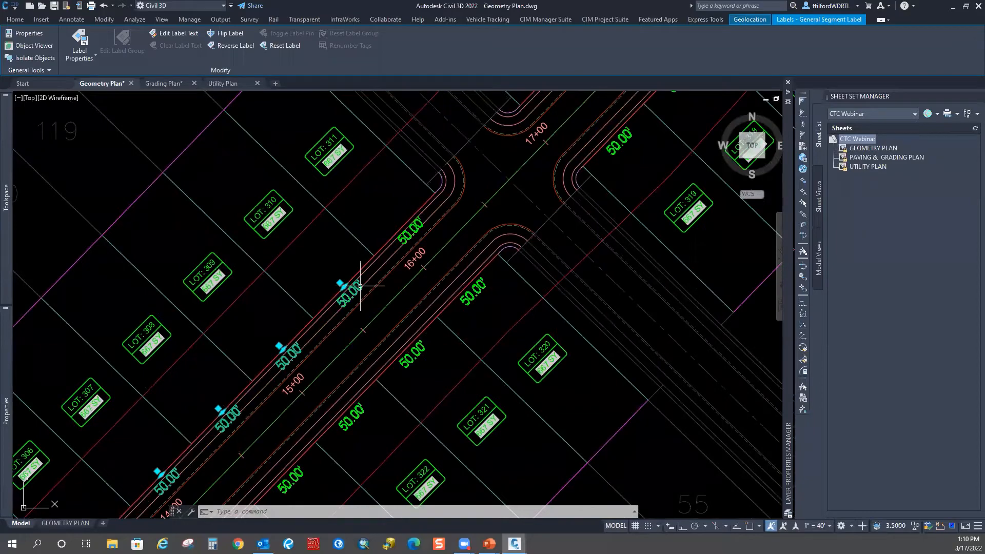
{"action": "left_click", "coordinate": [421, 220]}
{"action": "scroll", "coordinate": [564, 135], "scroll_direction": "down", "scroll_amount": 2}
{"action": "middle_click_drag", "start_coordinate": [558, 140], "coordinate": [435, 235]}
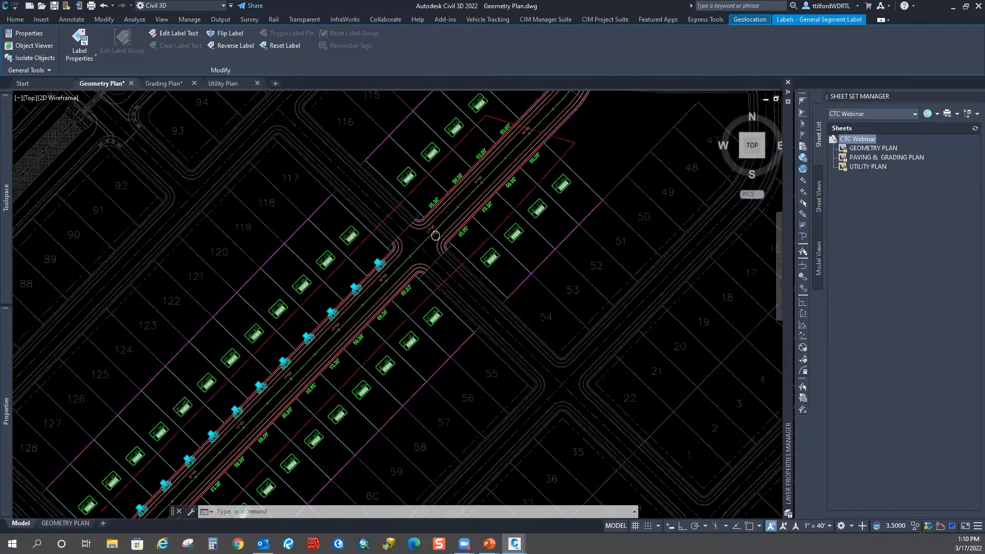
{"action": "scroll", "coordinate": [495, 149], "scroll_direction": "up", "scroll_amount": 2}
{"action": "left_click", "coordinate": [398, 231]}
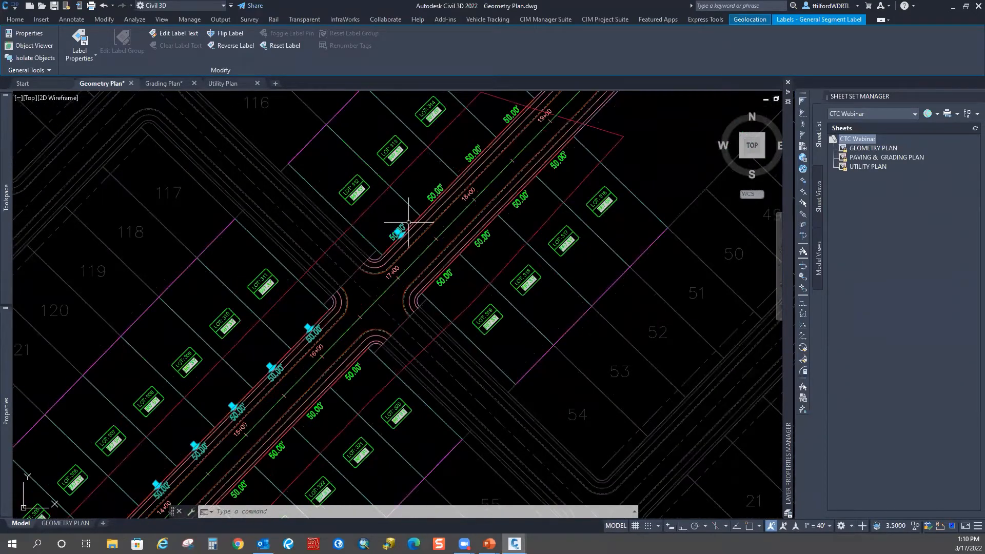
{"action": "right_click", "coordinate": [300, 248]}
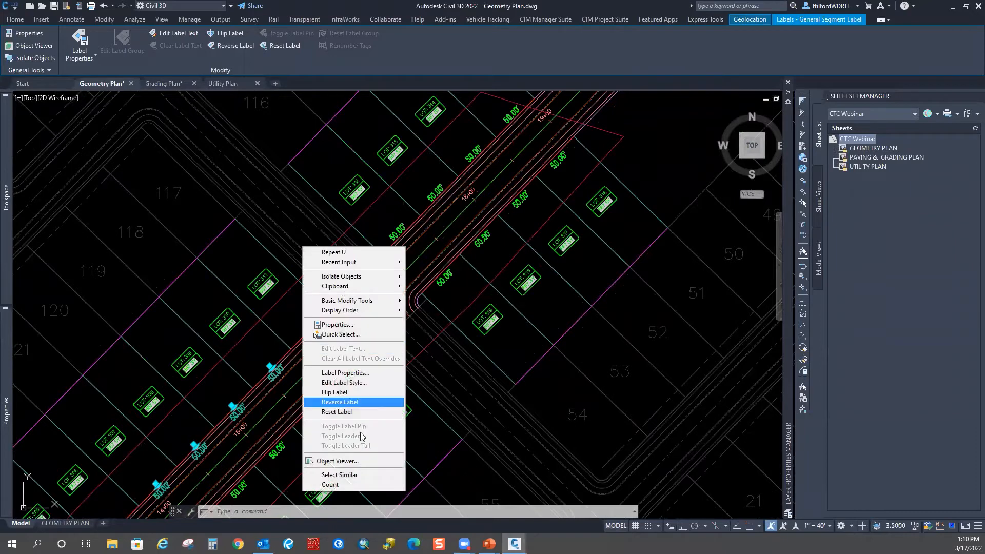
{"action": "left_click", "coordinate": [354, 402]}
Select the front distance labels of lots 308 to 311 and flip them to the lot side of the line.
{"action": "middle_click_drag", "start_coordinate": [295, 353], "coordinate": [333, 279]}
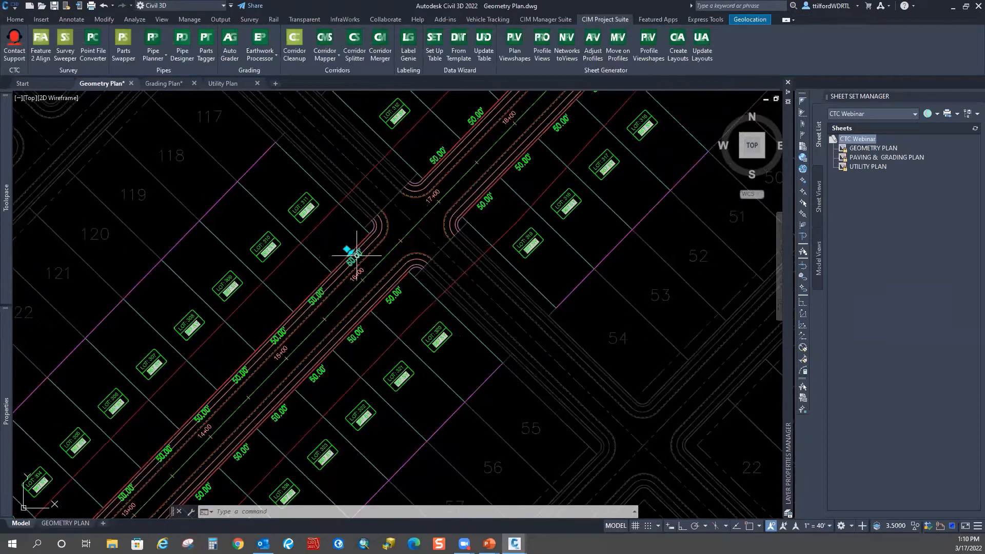
{"action": "left_click", "coordinate": [357, 255]}
{"action": "middle_click_drag", "start_coordinate": [282, 337], "coordinate": [385, 209]}
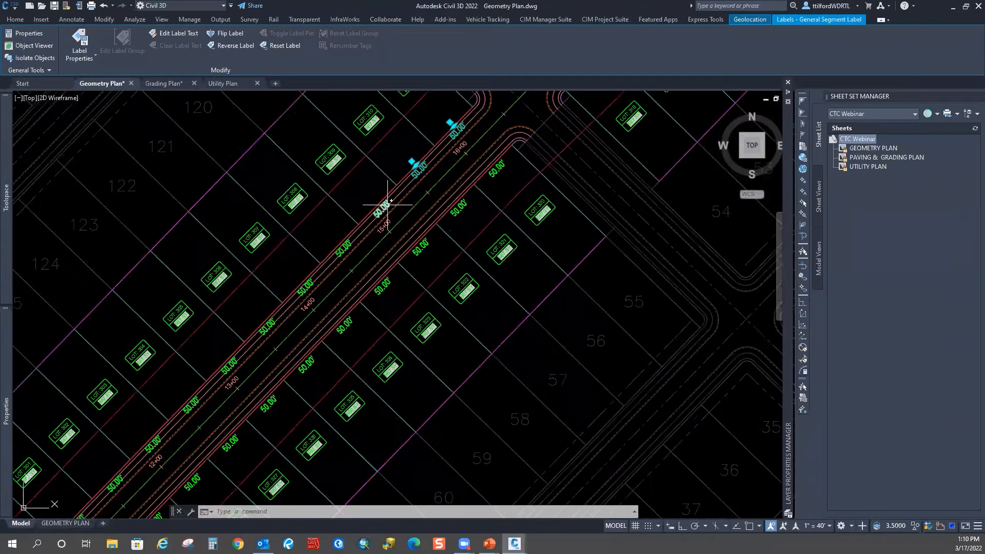
{"action": "left_click", "coordinate": [339, 241]}
{"action": "right_click", "coordinate": [341, 242]}
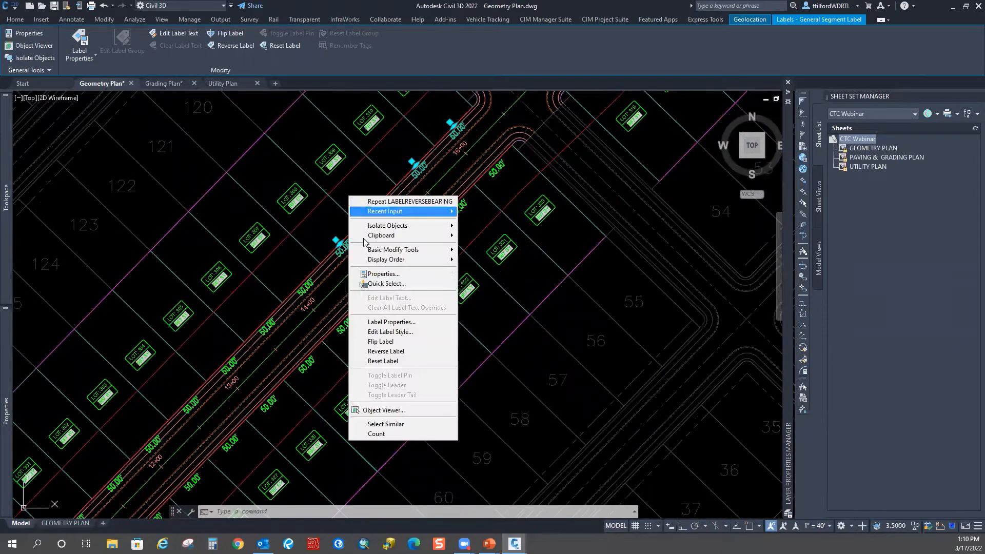
{"action": "left_click", "coordinate": [381, 341]}
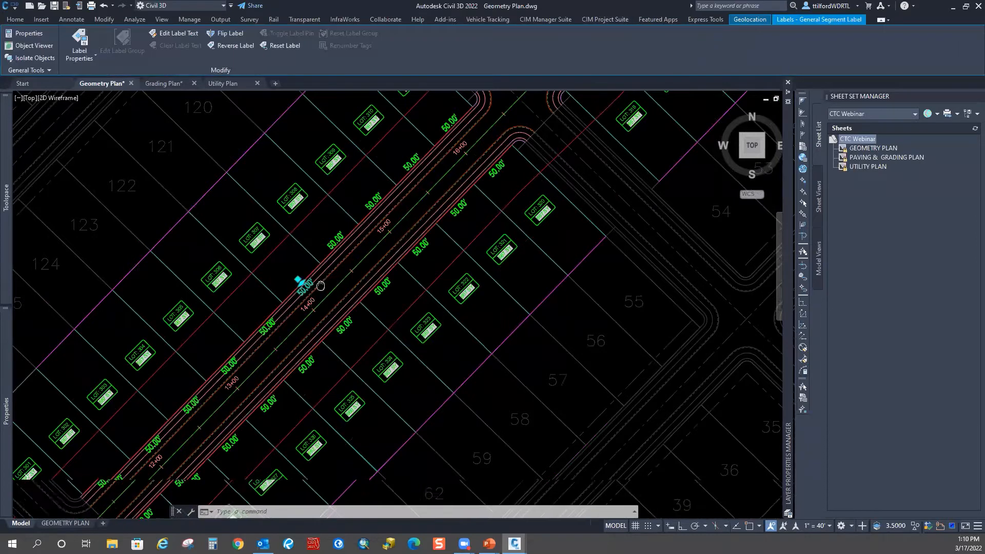
Select the front distance labels of lots 300 to 307 and flip them to the lot side of the line.
{"action": "middle_click_drag", "start_coordinate": [269, 325], "coordinate": [378, 184]}
{"action": "left_click", "coordinate": [343, 226]}
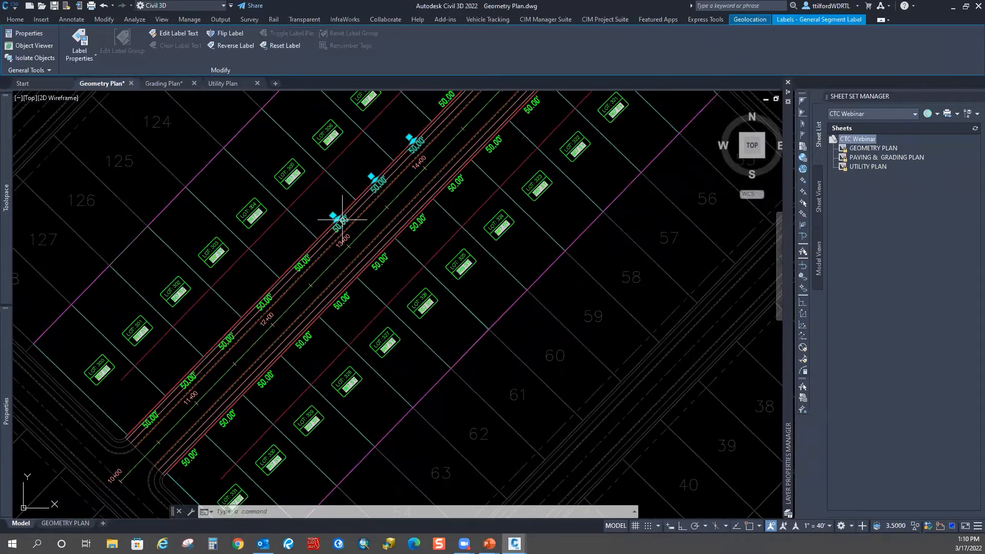
{"action": "left_click", "coordinate": [271, 297]}
{"action": "left_click", "coordinate": [222, 334]}
{"action": "left_click", "coordinate": [198, 378]}
{"action": "left_click", "coordinate": [153, 415]}
{"action": "right_click", "coordinate": [302, 233]}
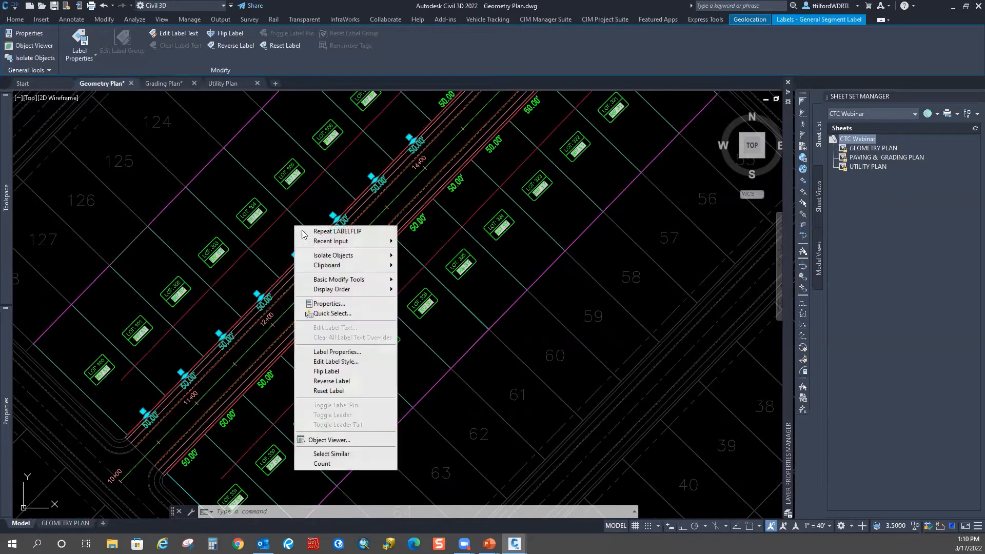
{"action": "left_click", "coordinate": [326, 371]}
Start Label Genie and load the label template 03_labels on back of lots.
{"action": "scroll", "coordinate": [259, 255], "scroll_direction": "down", "scroll_amount": 2}
{"action": "scroll", "coordinate": [258, 255], "scroll_direction": "down", "scroll_amount": 2}
{"action": "mouse_move", "coordinate": [372, 225]}
{"action": "middle_mouse_down"}
{"action": "mouse_move", "coordinate": [301, 330]}
{"action": "mouse_move", "coordinate": [314, 301]}
{"action": "mouse_move", "coordinate": [369, 281]}
{"action": "middle_mouse_up"}
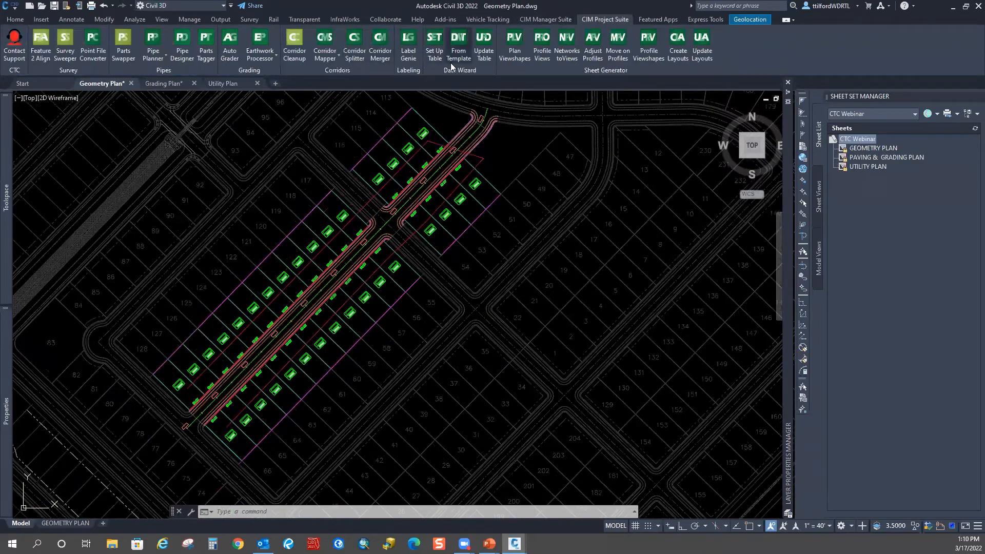
{"action": "left_click", "coordinate": [408, 51]}
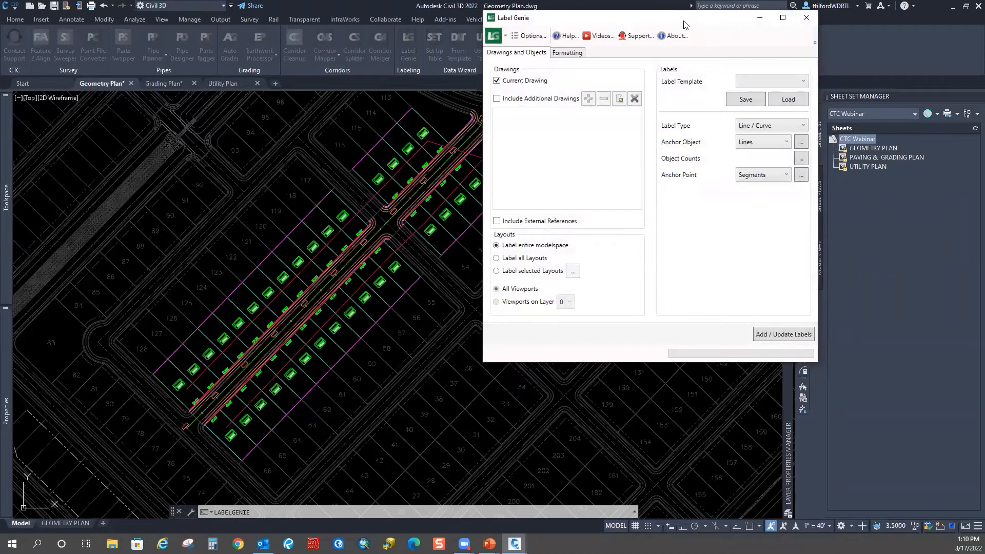
{"action": "left_click_drag", "start_coordinate": [688, 36], "coordinate": [530, 64]}
{"action": "left_click_drag", "start_coordinate": [589, 46], "coordinate": [591, 43]}
{"action": "left_click", "coordinate": [702, 99]}
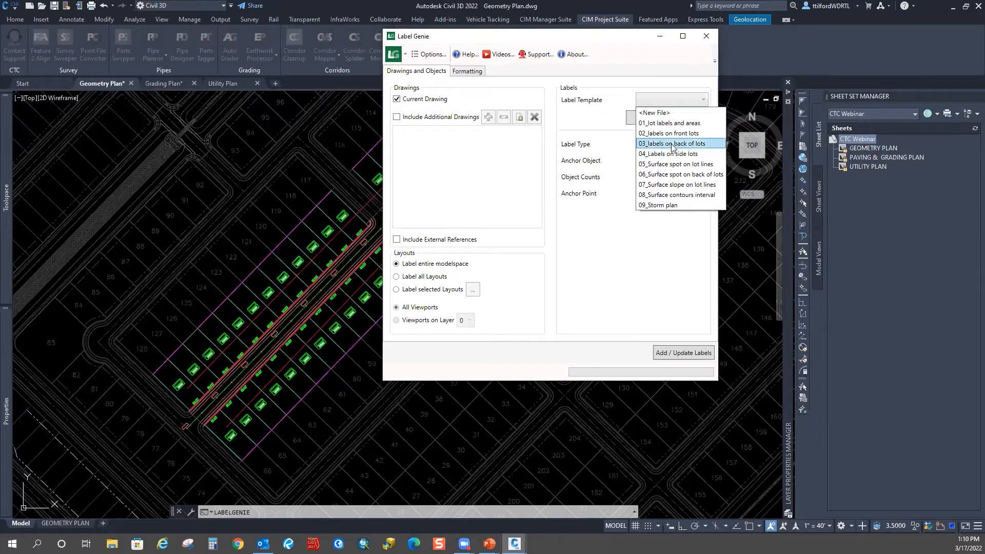
{"action": "left_click", "coordinate": [672, 144]}
{"action": "left_click", "coordinate": [699, 121]}
{"action": "left_click", "coordinate": [561, 229]}
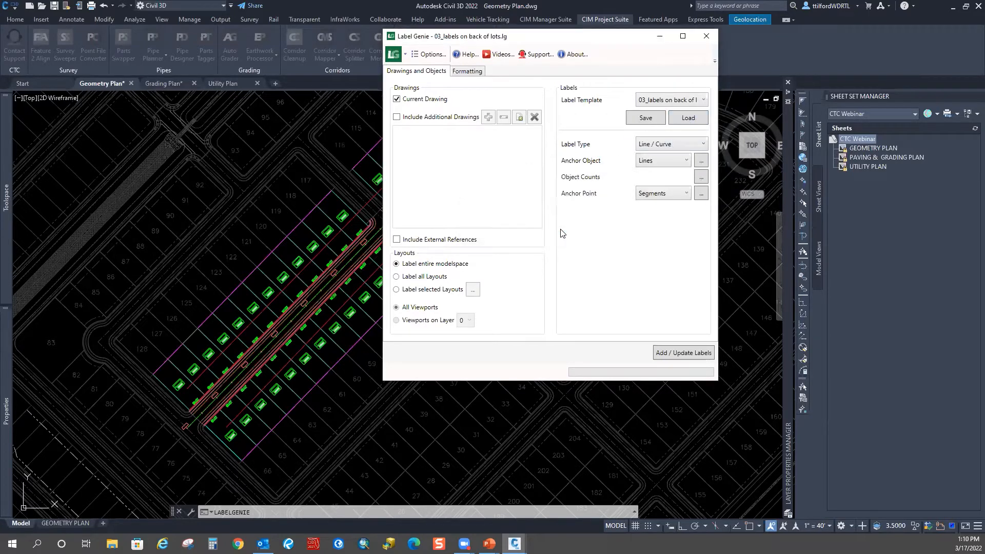
Review the back-of-lot template's formatting and _LOTS BACK layer filter, and add its distance labels to the current drawing.
{"action": "left_click", "coordinate": [462, 72]}
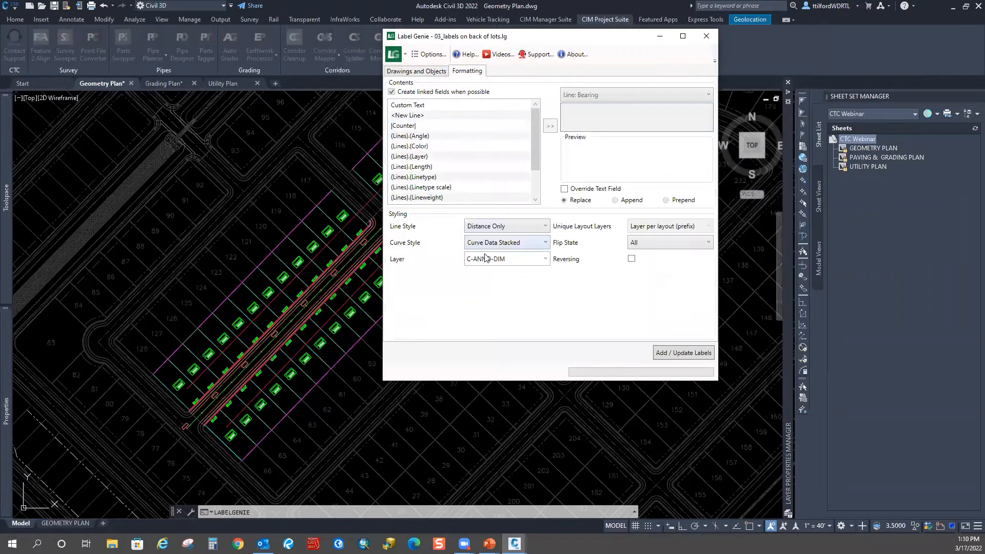
{"action": "left_click", "coordinate": [426, 72]}
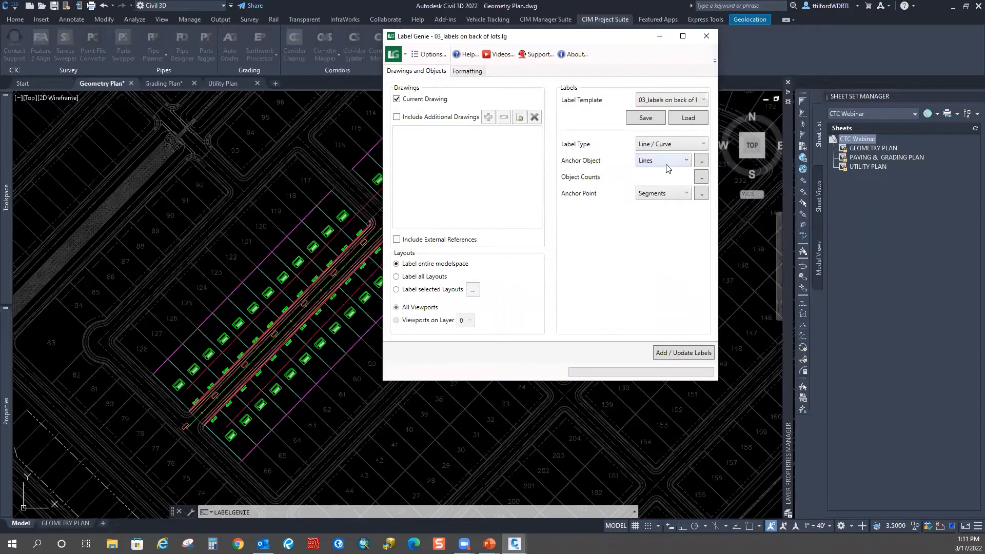
{"action": "left_click", "coordinate": [701, 161]}
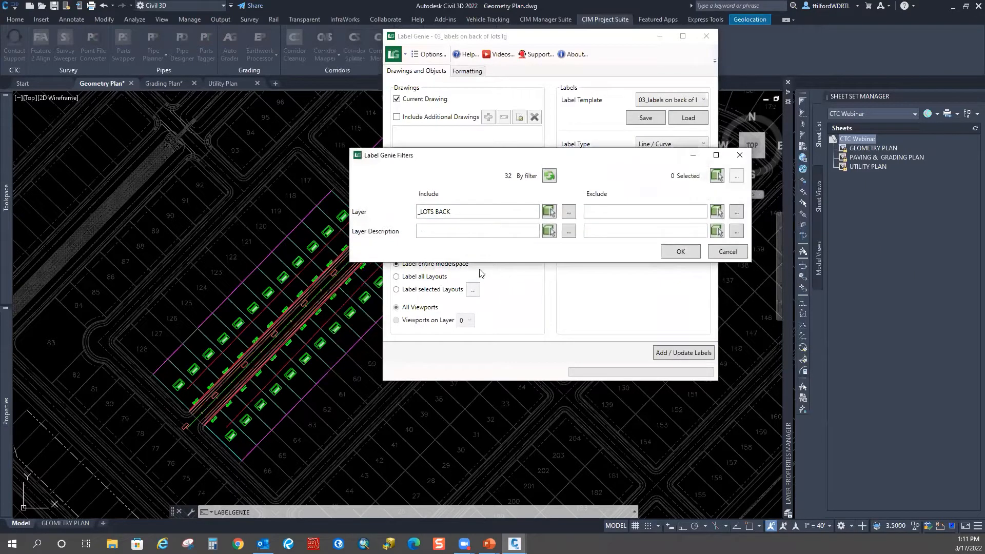
{"action": "left_click", "coordinate": [676, 253]}
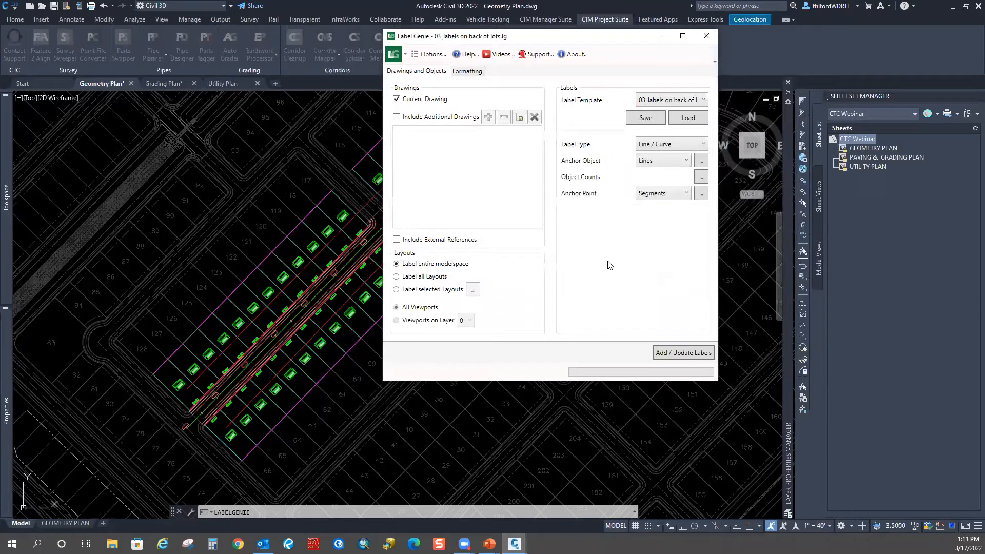
{"action": "left_click", "coordinate": [660, 354]}
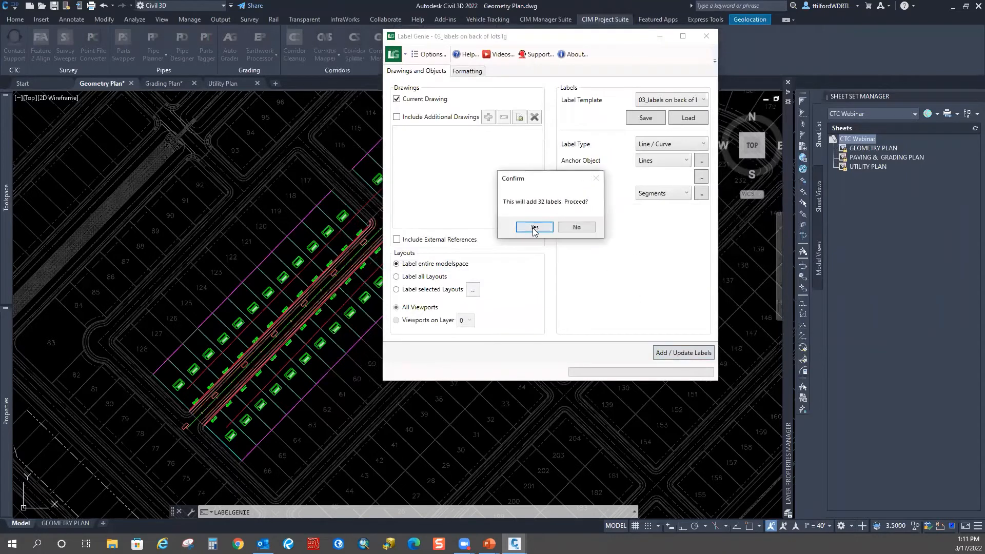
{"action": "left_click", "coordinate": [534, 228]}
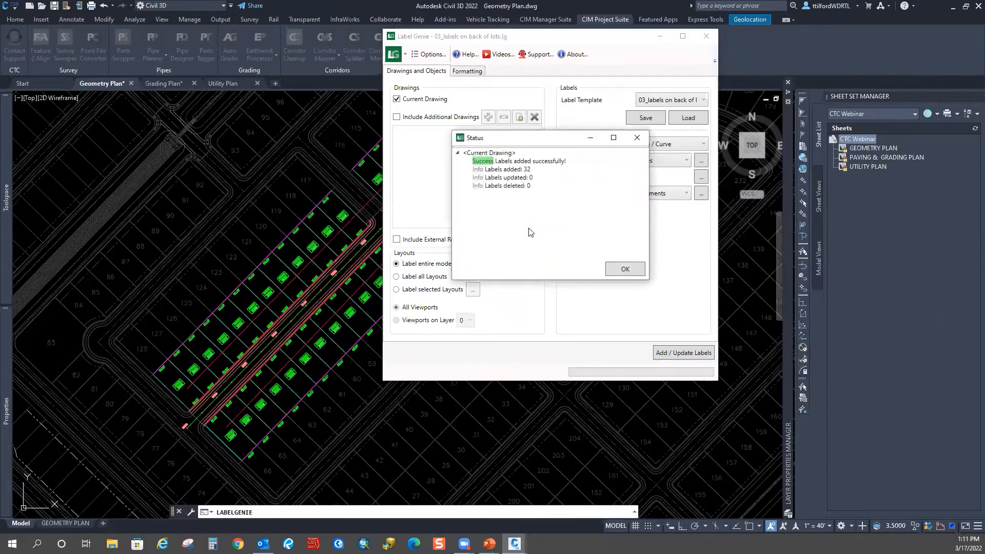
{"action": "left_click", "coordinate": [624, 269]}
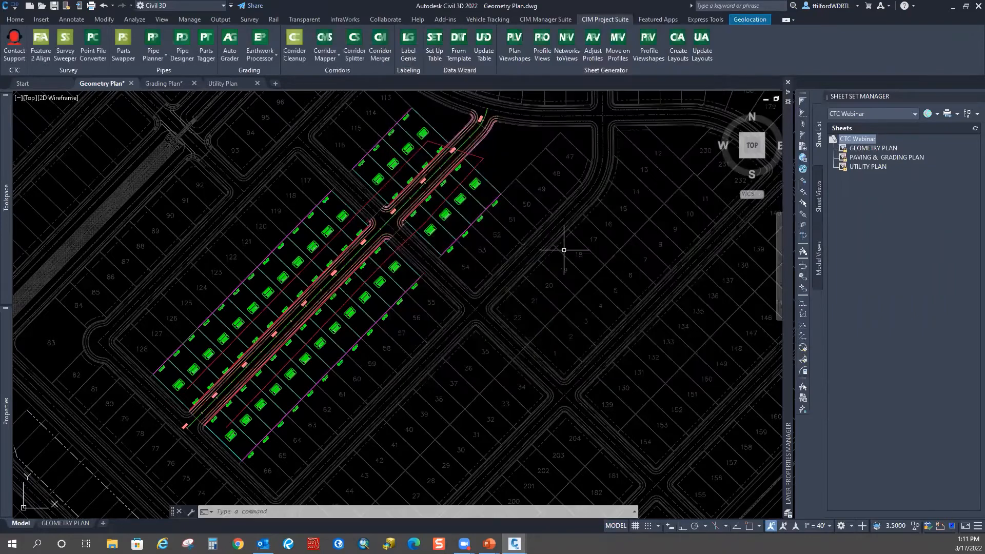
Select the rear distance labels of lots 328 to 331 and flip them to the lot side of the line.
{"action": "middle_click_drag", "start_coordinate": [465, 246], "coordinate": [478, 291]}
{"action": "scroll", "coordinate": [478, 293], "scroll_direction": "down", "scroll_amount": 2}
{"action": "middle_click_drag", "start_coordinate": [278, 369], "coordinate": [288, 352]}
{"action": "scroll", "coordinate": [292, 361], "scroll_direction": "up", "scroll_amount": 6}
{"action": "mouse_move", "coordinate": [469, 380]}
{"action": "middle_mouse_down"}
{"action": "mouse_move", "coordinate": [387, 329]}
{"action": "mouse_move", "coordinate": [383, 343]}
{"action": "mouse_move", "coordinate": [340, 341]}
{"action": "middle_mouse_up"}
{"action": "left_click", "coordinate": [340, 340]}
{"action": "left_click", "coordinate": [386, 305]}
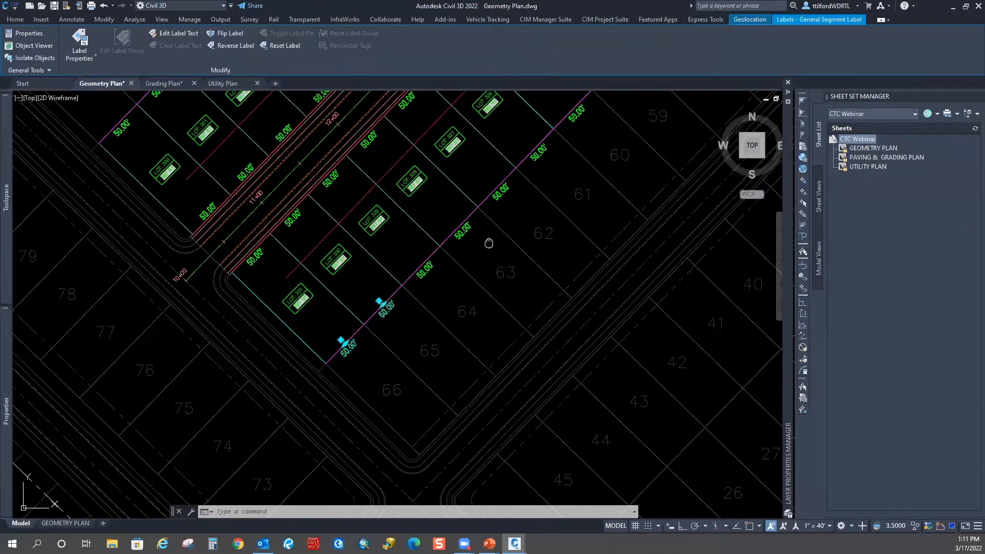
{"action": "middle_click_drag", "start_coordinate": [488, 242], "coordinate": [361, 313]}
{"action": "left_click", "coordinate": [299, 335]}
{"action": "left_click", "coordinate": [339, 302]}
{"action": "right_click", "coordinate": [496, 191]}
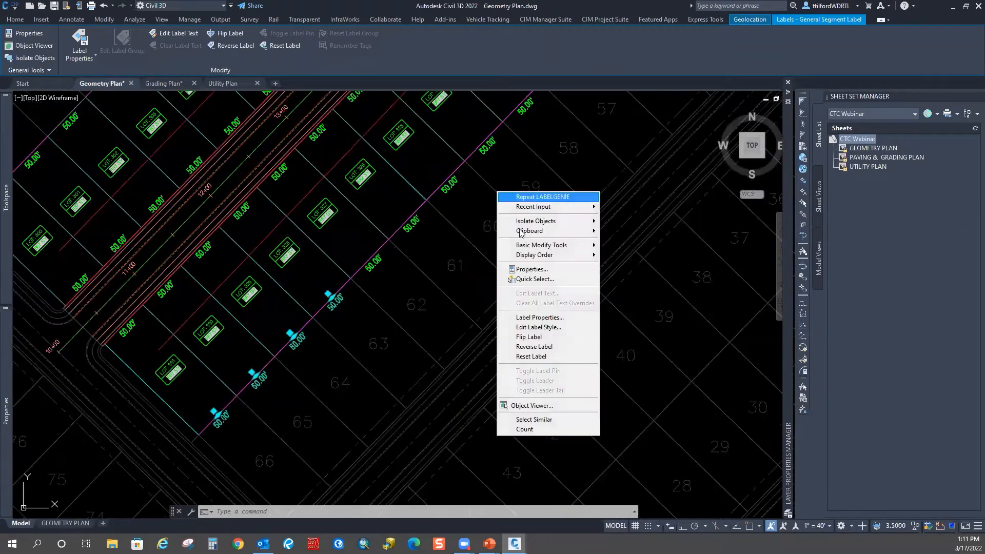
{"action": "left_click", "coordinate": [508, 337]}
Select the rear distance labels of lots 320 to 327 and flip them to the lot side of the line.
{"action": "mouse_move", "coordinate": [395, 231]}
{"action": "middle_mouse_down"}
{"action": "mouse_move", "coordinate": [340, 292]}
{"action": "mouse_move", "coordinate": [279, 336]}
{"action": "middle_mouse_up"}
{"action": "left_click", "coordinate": [279, 336]}
{"action": "left_click", "coordinate": [322, 297]}
{"action": "left_click", "coordinate": [352, 264]}
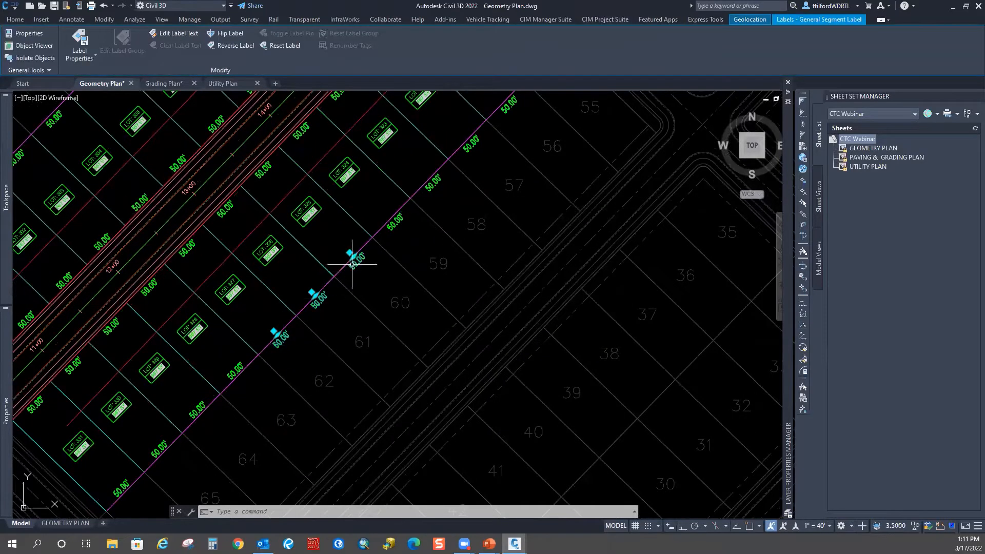
{"action": "middle_click_drag", "start_coordinate": [448, 197], "coordinate": [343, 311]}
{"action": "left_click", "coordinate": [284, 329]}
{"action": "left_click", "coordinate": [322, 291]}
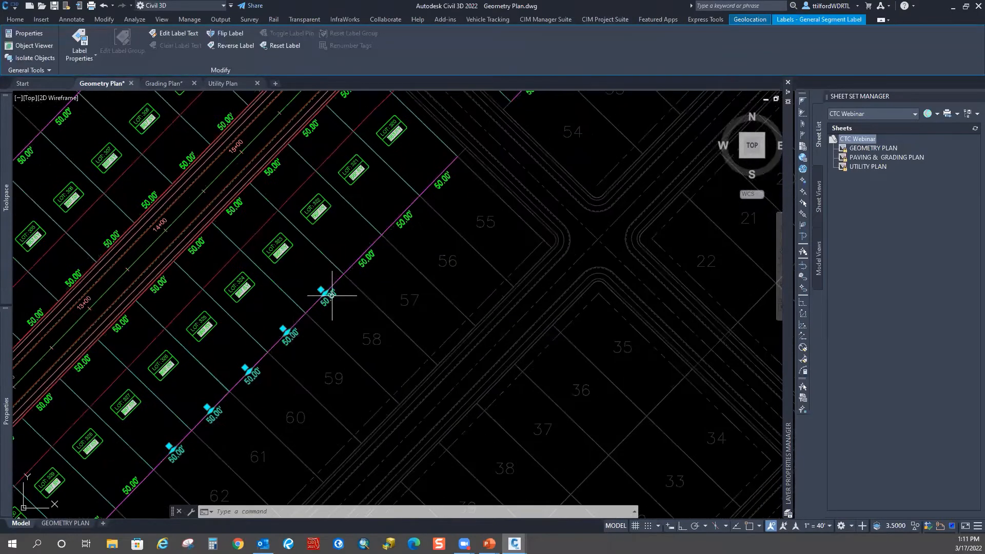
{"action": "left_click", "coordinate": [409, 215]}
{"action": "left_click", "coordinate": [440, 178]}
{"action": "right_click", "coordinate": [515, 164]}
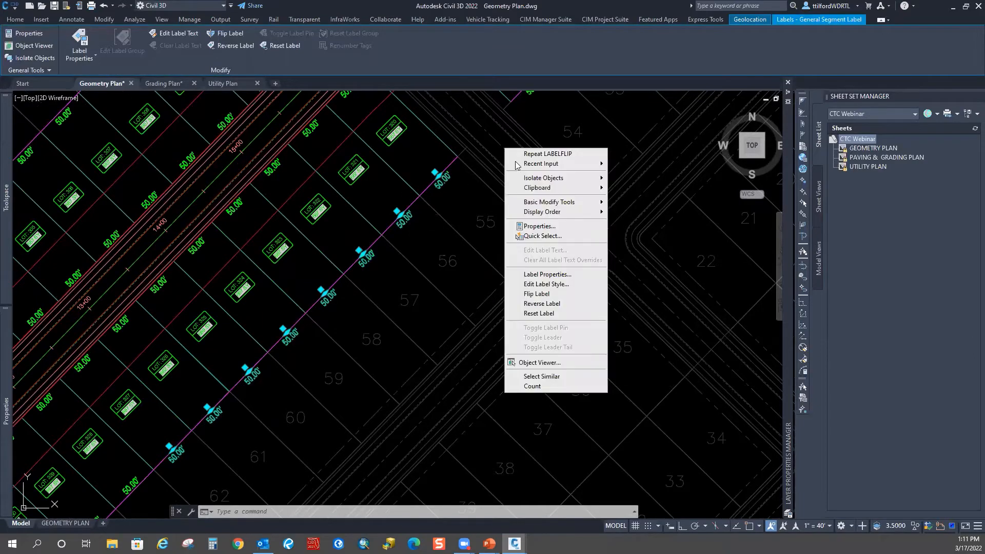
{"action": "left_click", "coordinate": [536, 294]}
Load the label template 04_Labels on side lots in Label Genie, discarding the unsaved changes.
{"action": "scroll", "coordinate": [422, 198], "scroll_direction": "down", "scroll_amount": 4}
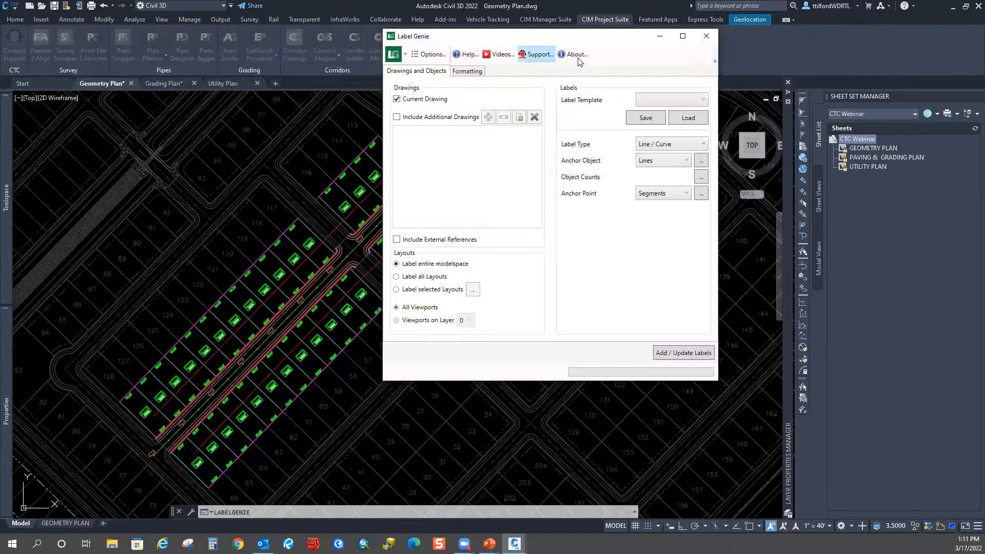
{"action": "left_click", "coordinate": [646, 108]}
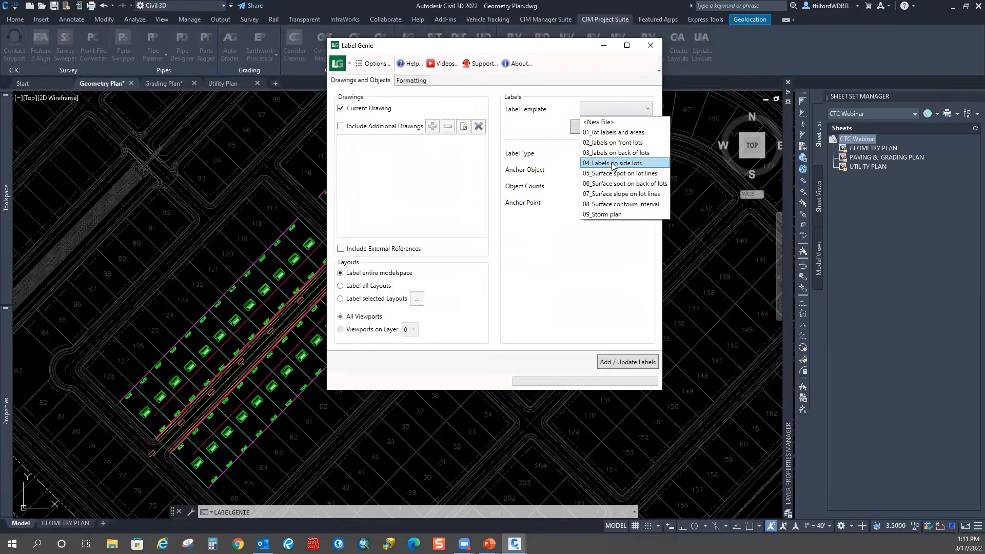
{"action": "left_click", "coordinate": [615, 163]}
{"action": "left_click", "coordinate": [632, 128]}
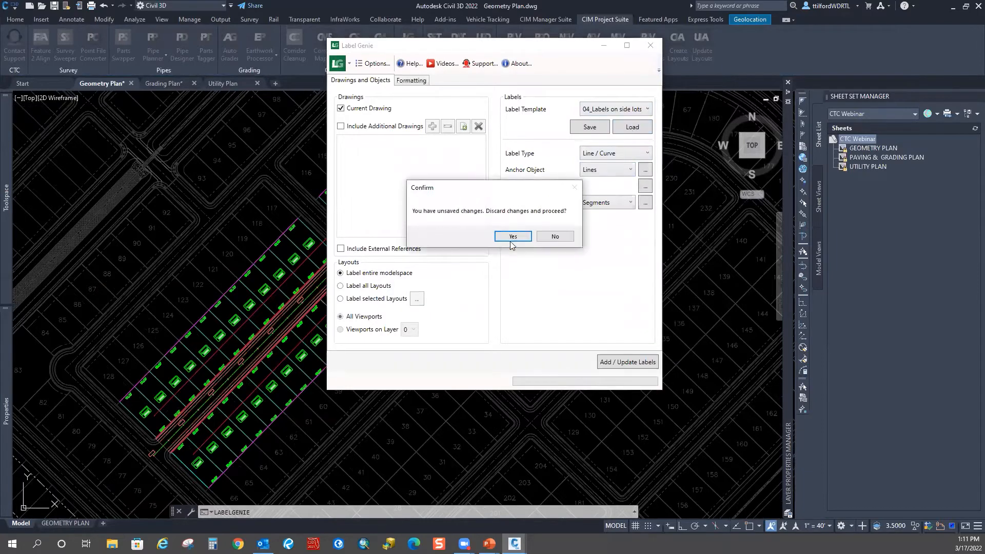
{"action": "key", "text": "Return"}
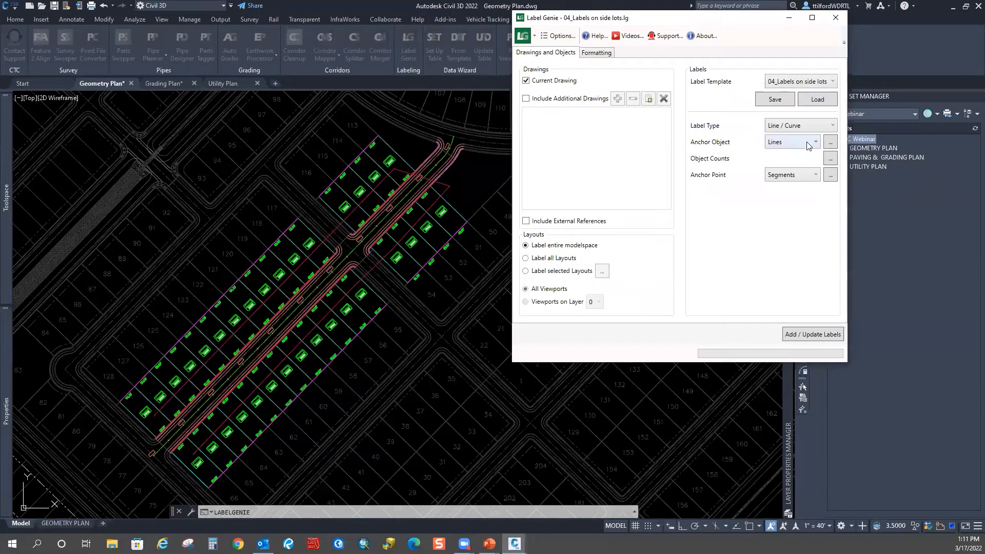
Check the side template's _SIDE LOT LINES layer filter and add its line labels to the current drawing.
{"action": "left_click", "coordinate": [830, 143]}
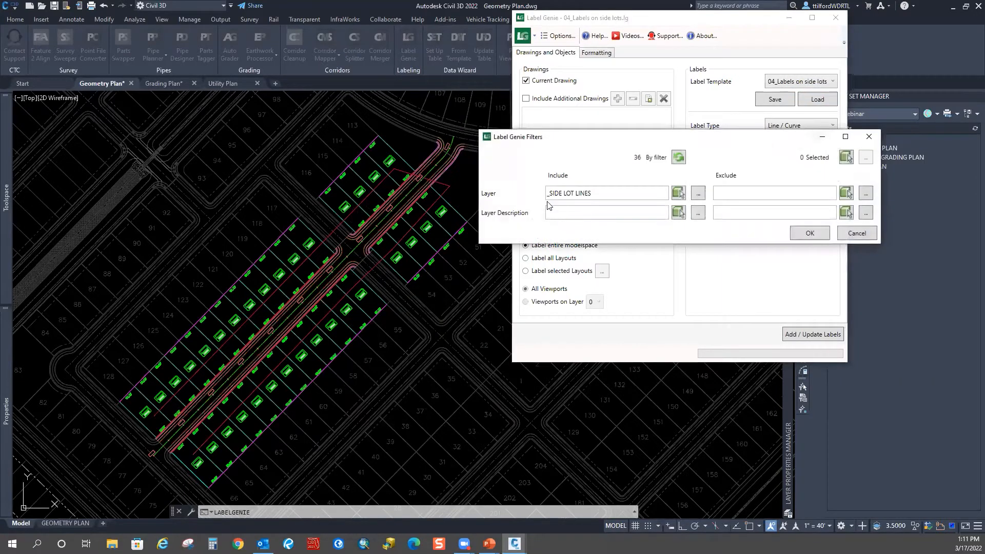
{"action": "left_click", "coordinate": [869, 137]}
{"action": "left_click", "coordinate": [799, 336]}
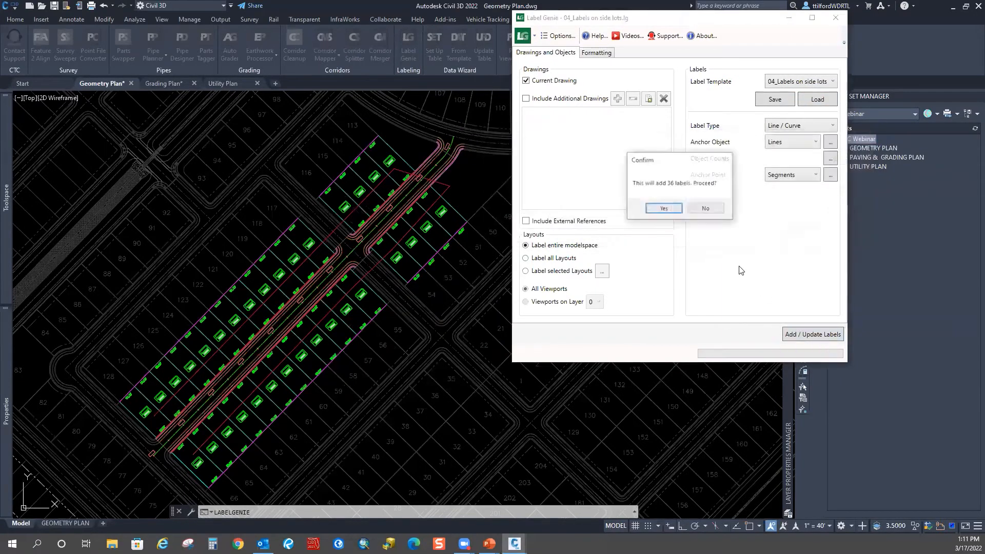
{"action": "left_click", "coordinate": [664, 208]}
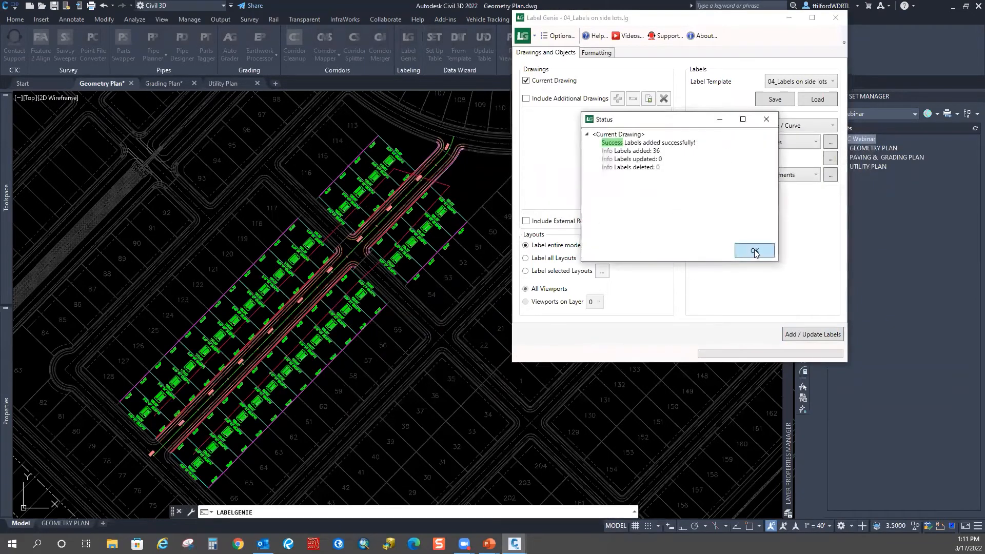
{"action": "left_click", "coordinate": [753, 251]}
Freeze the layer of the red line running across the lots by picking that line with Layer Freeze.
{"action": "mouse_move", "coordinate": [221, 412]}
{"action": "middle_mouse_down"}
{"action": "mouse_move", "coordinate": [234, 379]}
{"action": "mouse_move", "coordinate": [294, 317]}
{"action": "middle_mouse_up"}
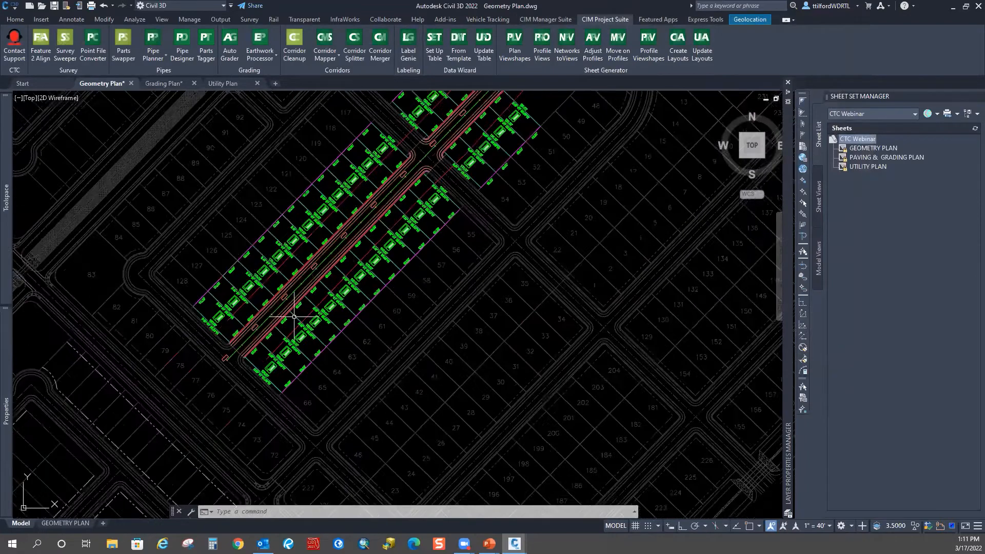
{"action": "scroll", "coordinate": [447, 198], "scroll_direction": "up", "scroll_amount": 5}
{"action": "middle_click_drag", "start_coordinate": [511, 239], "coordinate": [518, 229]}
{"action": "left_click", "coordinate": [19, 19]}
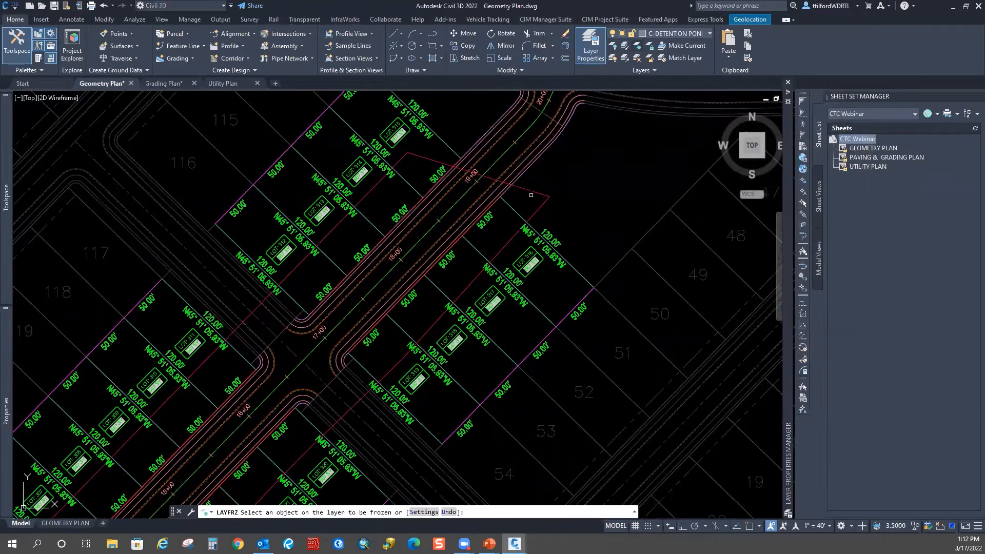
{"action": "scroll", "coordinate": [543, 162], "scroll_direction": "down", "scroll_amount": 2}
{"action": "key", "text": "Escape"}
Open the GEOMETRY PLAN layout and examine how the lot labels appear on the sheet.
{"action": "mouse_move", "coordinate": [565, 236]}
{"action": "middle_mouse_down"}
{"action": "mouse_move", "coordinate": [545, 190]}
{"action": "mouse_move", "coordinate": [579, 130]}
{"action": "middle_mouse_up"}
{"action": "mouse_move", "coordinate": [284, 309]}
{"action": "middle_mouse_down"}
{"action": "mouse_move", "coordinate": [325, 262]}
{"action": "mouse_move", "coordinate": [283, 324]}
{"action": "middle_mouse_up"}
{"action": "scroll", "coordinate": [324, 261], "scroll_direction": "down", "scroll_amount": 1}
{"action": "left_click", "coordinate": [57, 524]}
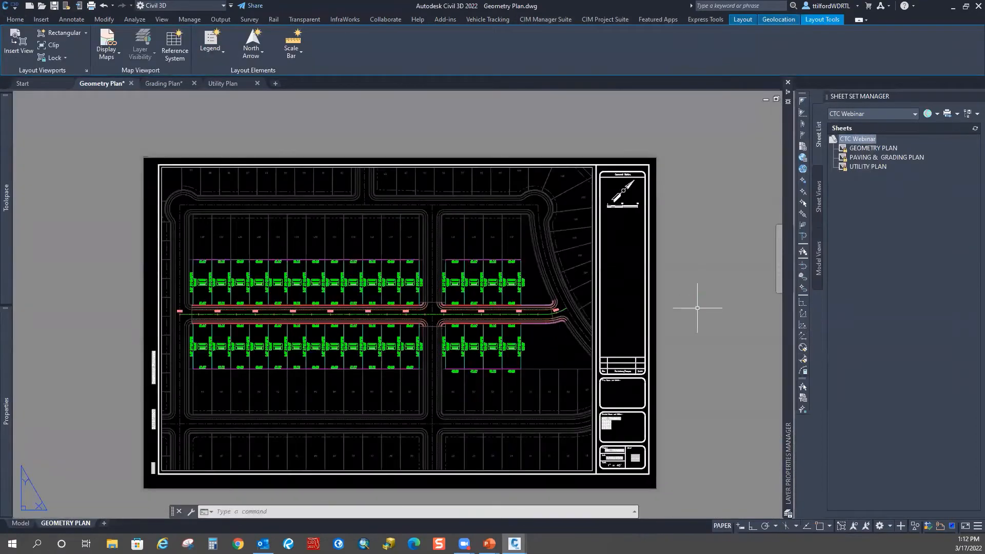
{"action": "middle_click_drag", "start_coordinate": [661, 304], "coordinate": [659, 260]}
{"action": "scroll", "coordinate": [364, 300], "scroll_direction": "up", "scroll_amount": 1}
{"action": "middle_click_drag", "start_coordinate": [152, 318], "coordinate": [159, 355]}
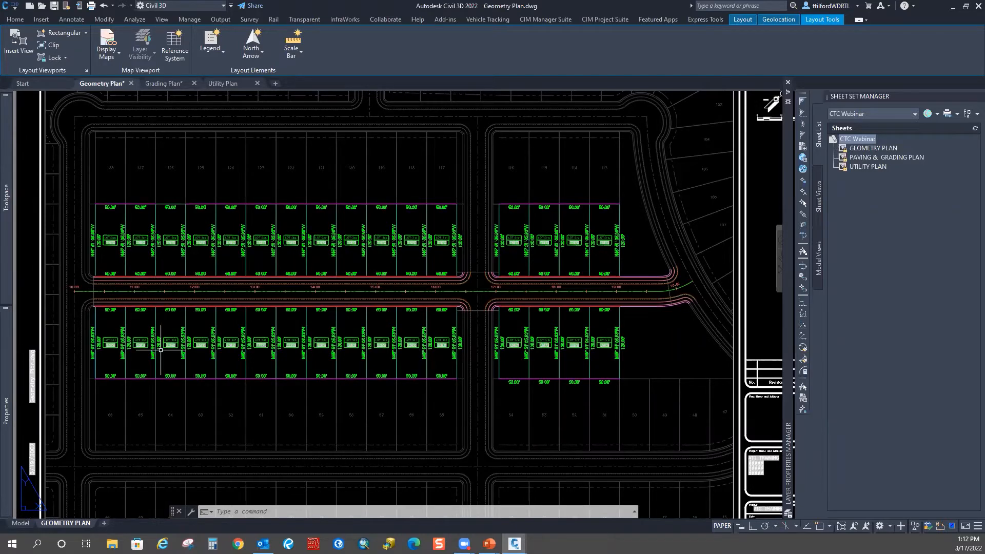
Return to model space for a close view of the labelled lots 316 to 319.
{"action": "key", "text": "Escape"}
{"action": "key", "text": "Escape"}
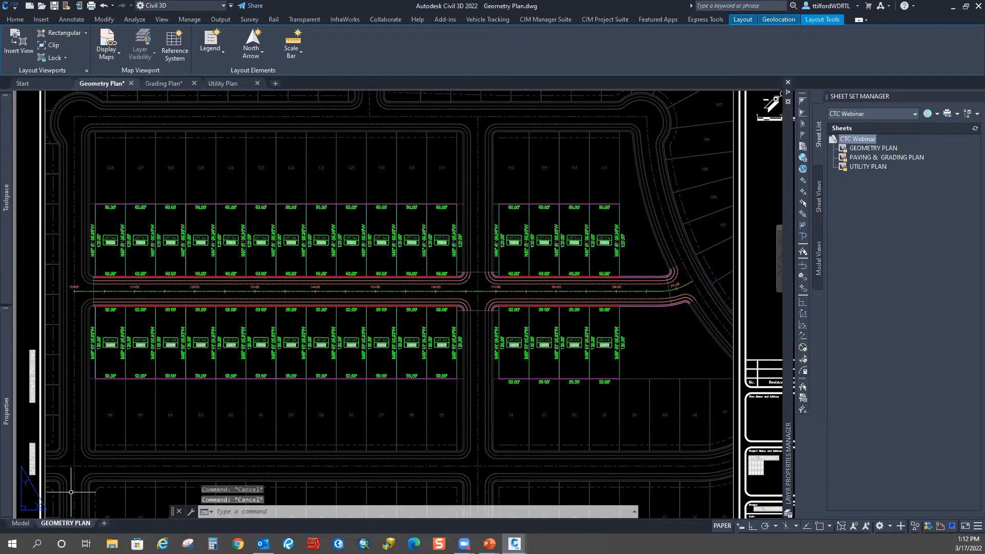
{"action": "left_click", "coordinate": [20, 523]}
{"action": "scroll", "coordinate": [422, 262], "scroll_direction": "up", "scroll_amount": 5}
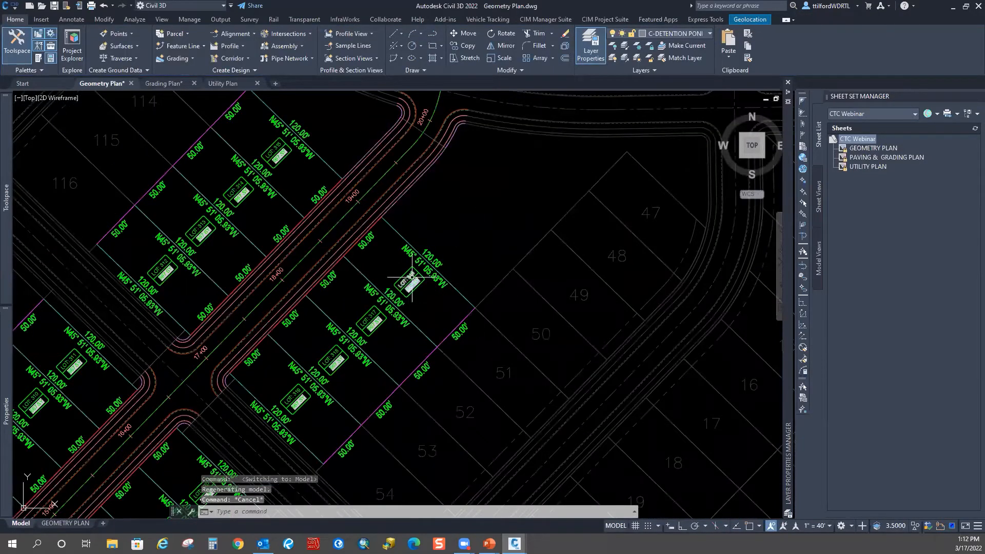
Review Label Genie's available label templates and the save location offered for a new template file, without creating one.
{"action": "left_click", "coordinate": [605, 20]}
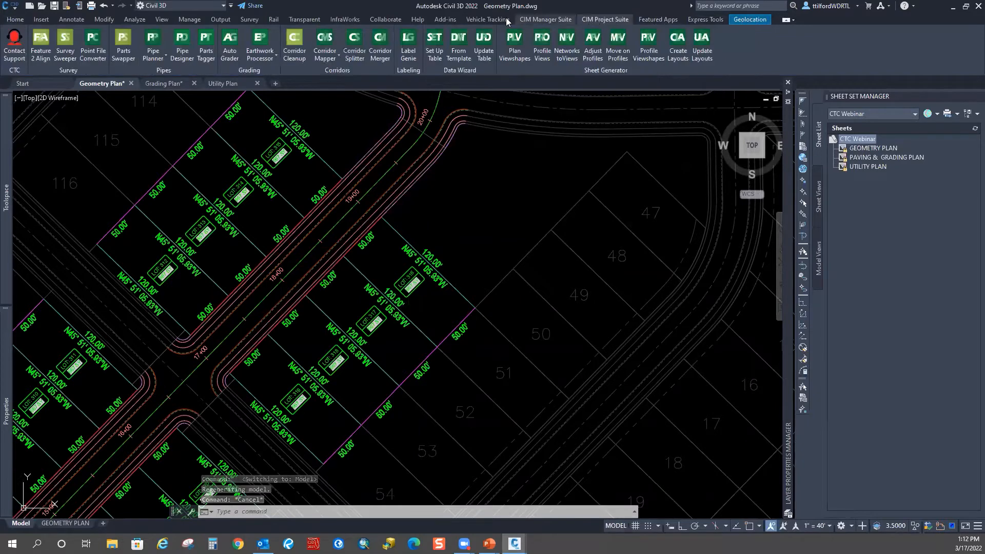
{"action": "left_click", "coordinate": [408, 44]}
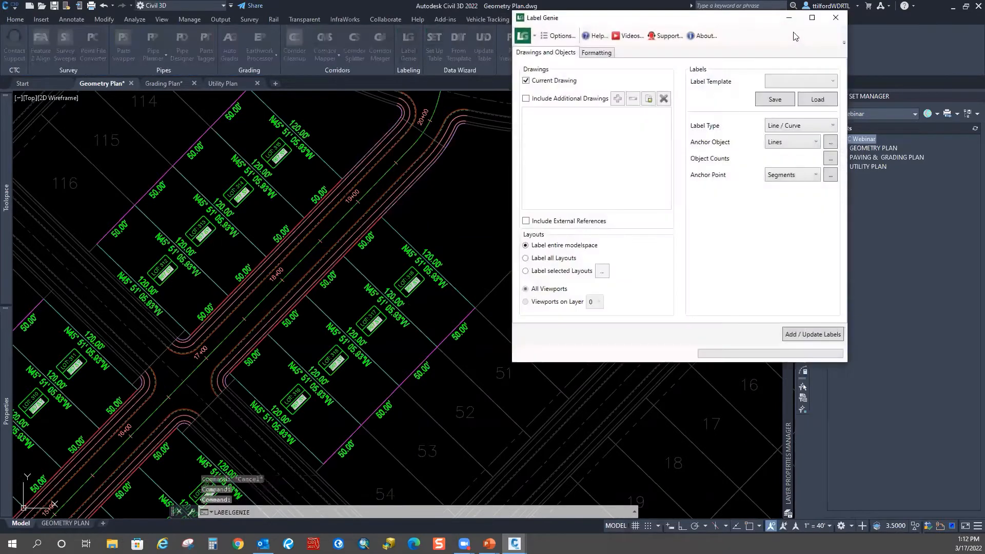
{"action": "left_click_drag", "start_coordinate": [733, 25], "coordinate": [401, 53]}
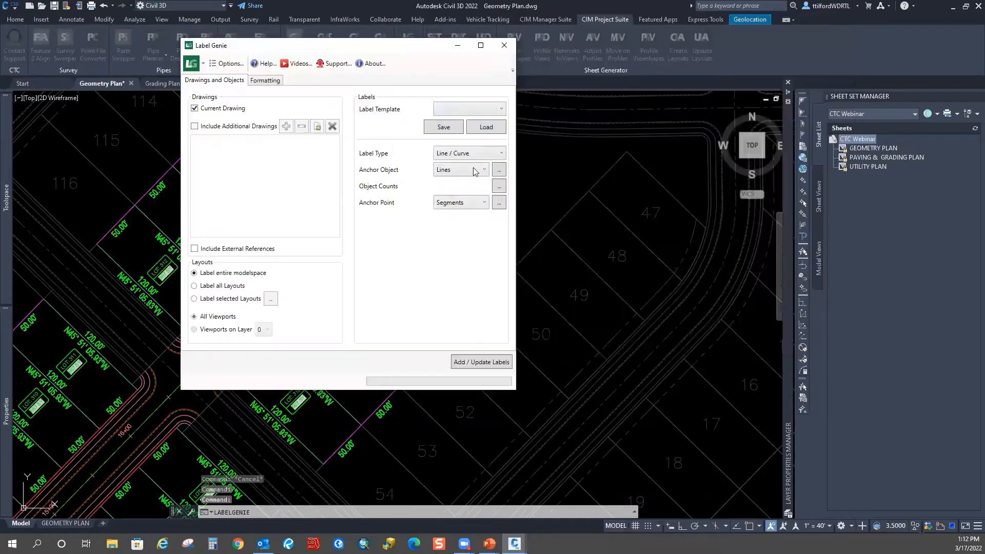
{"action": "left_click", "coordinate": [501, 110]}
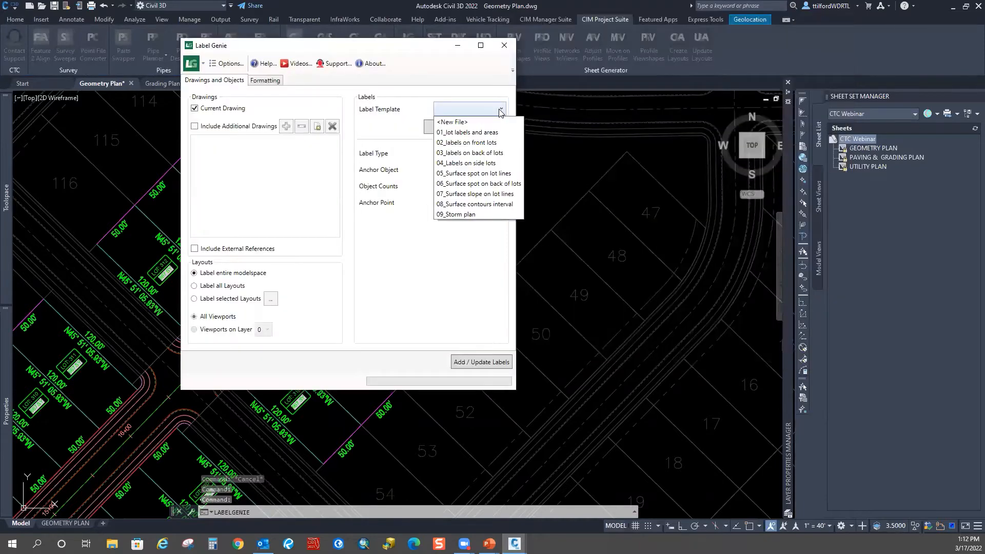
{"action": "left_click", "coordinate": [452, 122]}
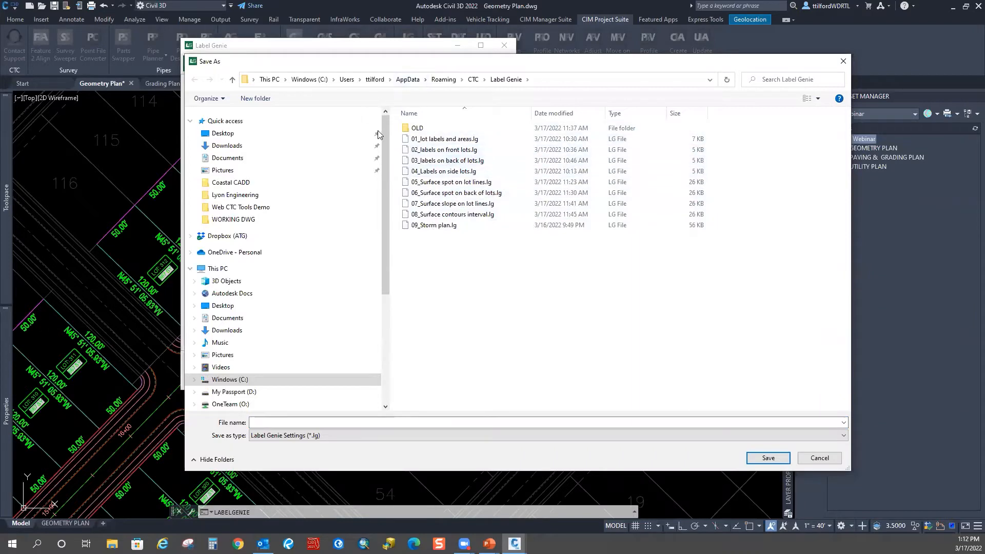
{"action": "left_click", "coordinate": [848, 63]}
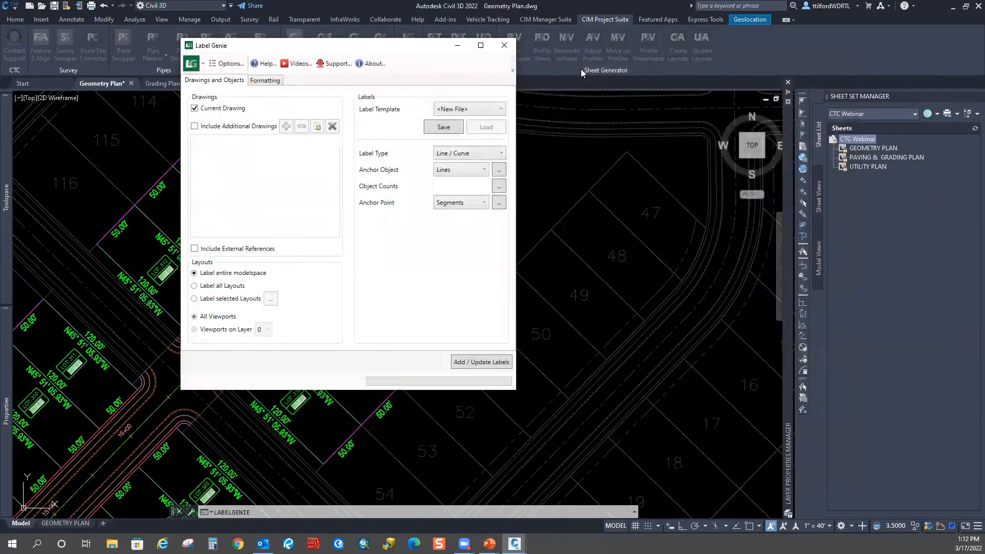
{"action": "key", "text": "Escape"}
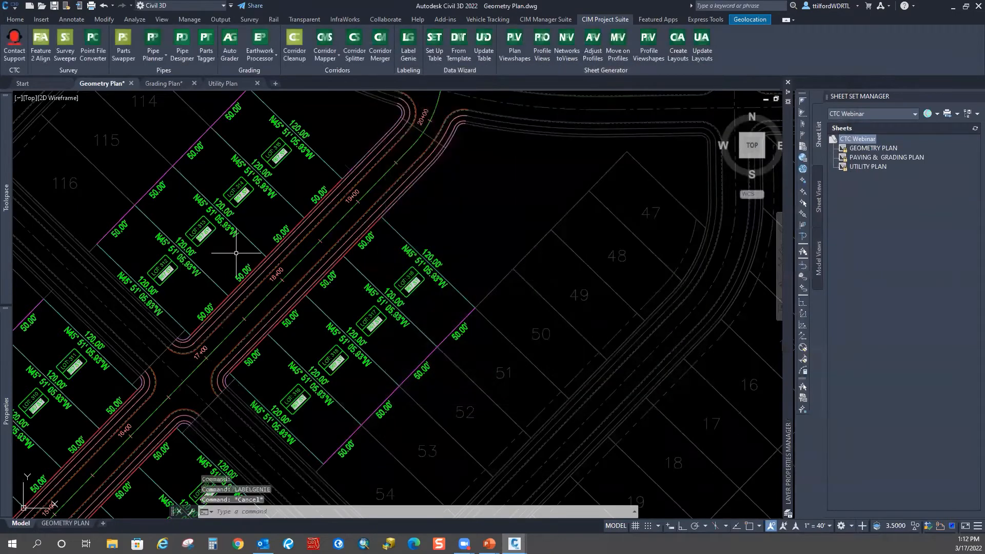
Save the Geometry Plan drawing and switch to the Grading Plan drawing.
{"action": "scroll", "coordinate": [388, 115], "scroll_direction": "down", "scroll_amount": 2}
{"action": "right_click", "coordinate": [98, 82]}
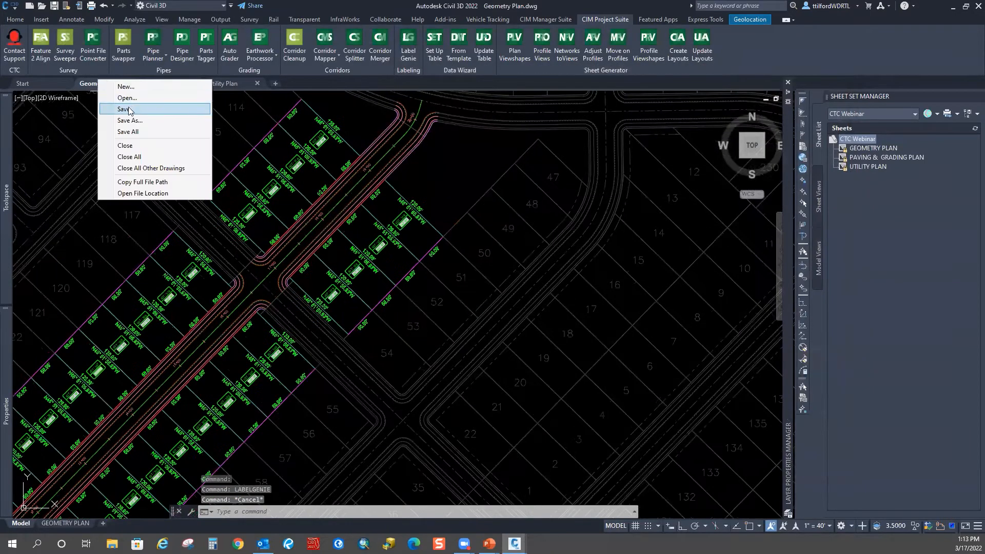
{"action": "key", "text": "Escape"}
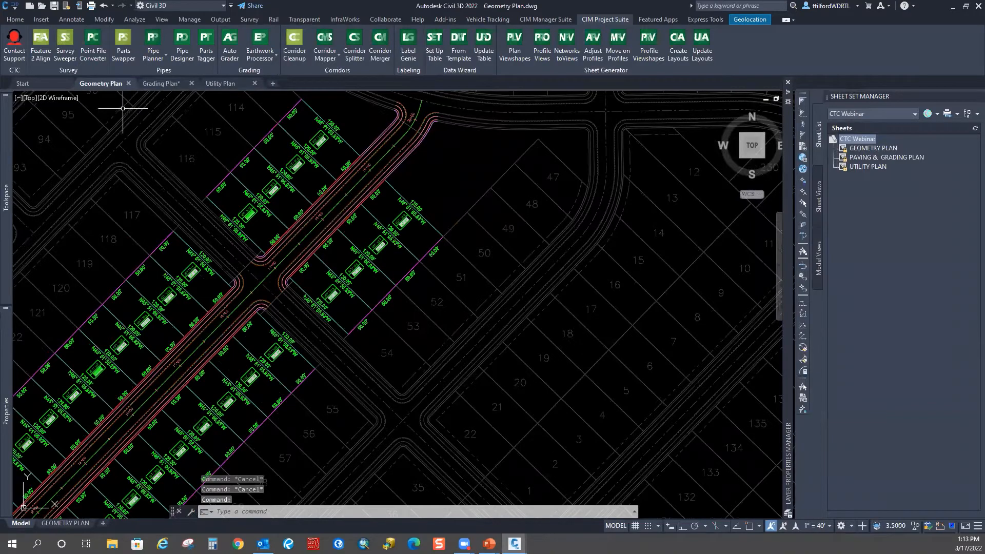
{"action": "left_click", "coordinate": [165, 83]}
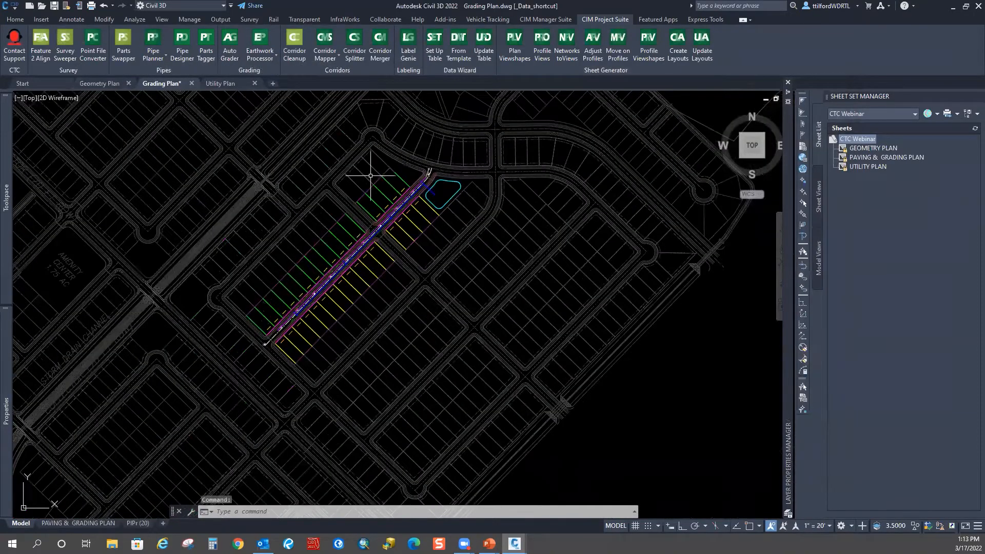
Identify the object type of the northernmost green side lot line by selecting it, and clear the selection.
{"action": "scroll", "coordinate": [383, 208], "scroll_direction": "up", "scroll_amount": 6}
{"action": "key", "text": "Escape"}
{"action": "left_click", "coordinate": [383, 208]}
{"action": "scroll", "coordinate": [387, 203], "scroll_direction": "down", "scroll_amount": 4}
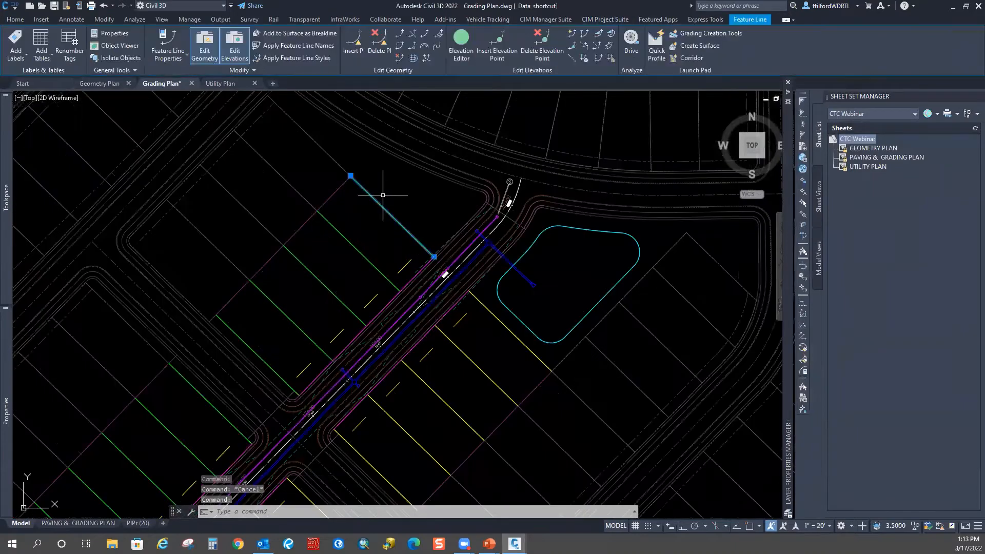
{"action": "key", "text": "Escape"}
Examine the grading plan's lot lines and utility pipes along the whole length of the street.
{"action": "mouse_move", "coordinate": [209, 372]}
{"action": "middle_mouse_down"}
{"action": "mouse_move", "coordinate": [313, 357]}
{"action": "mouse_move", "coordinate": [300, 404]}
{"action": "middle_mouse_up"}
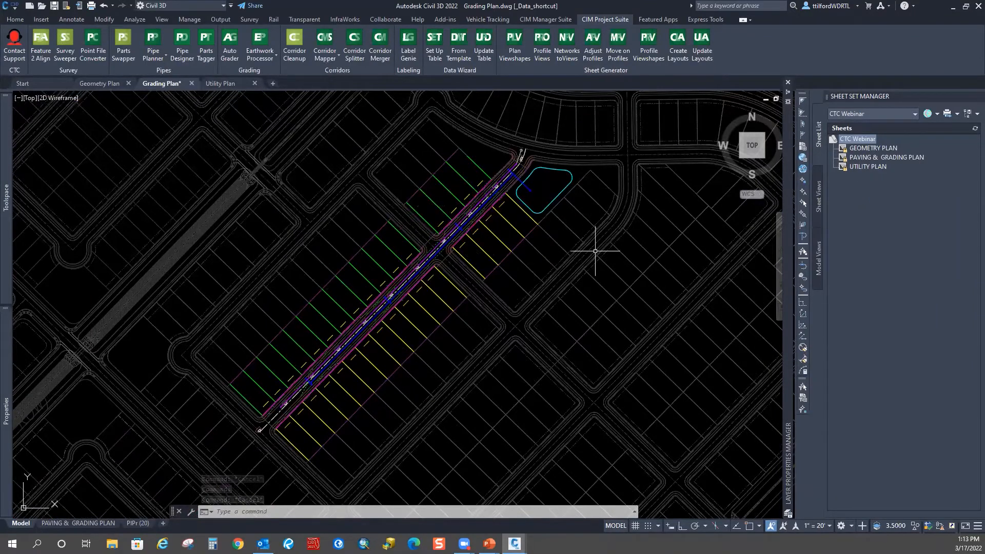
{"action": "middle_click_drag", "start_coordinate": [530, 368], "coordinate": [525, 311]}
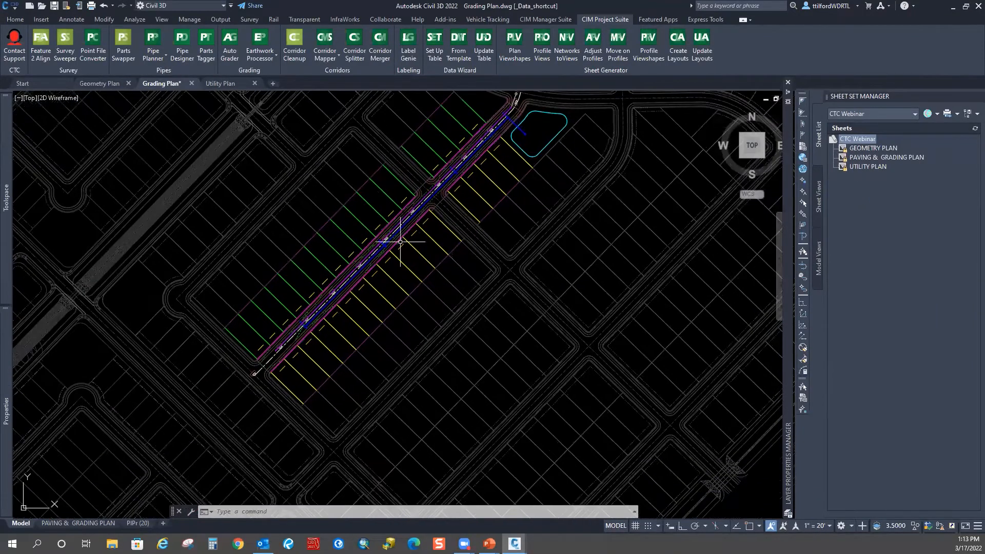
{"action": "scroll", "coordinate": [252, 344], "scroll_direction": "up", "scroll_amount": 2}
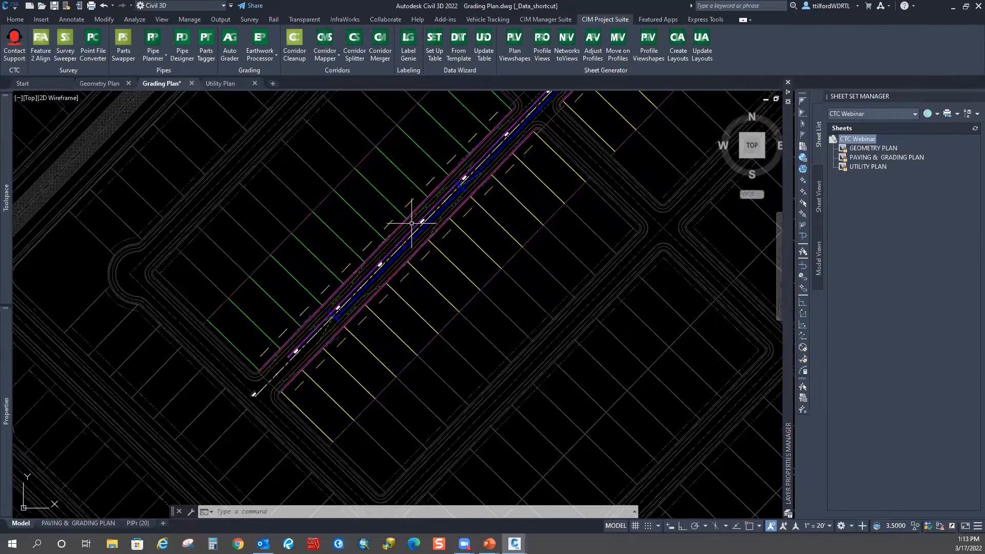
{"action": "middle_click_drag", "start_coordinate": [453, 187], "coordinate": [384, 269]}
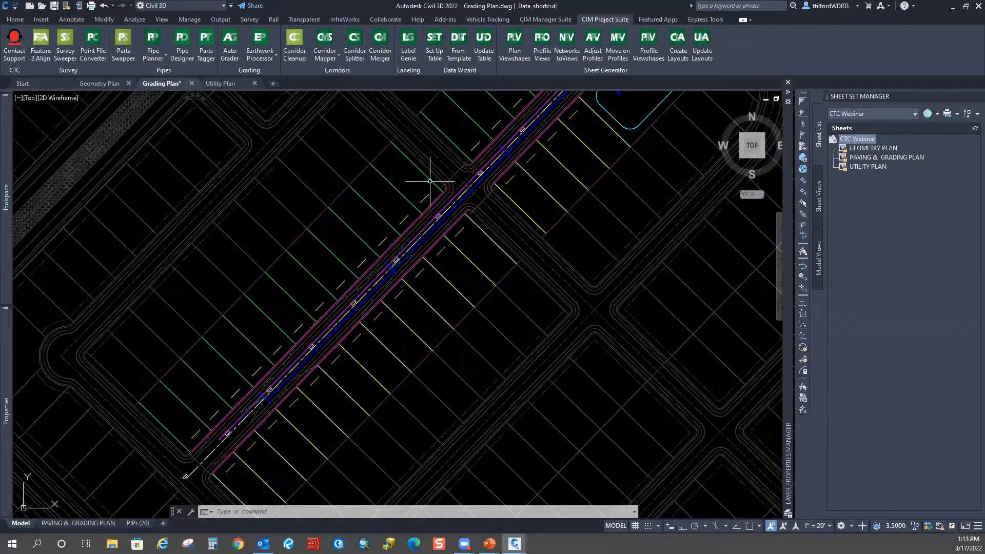
{"action": "middle_click_drag", "start_coordinate": [212, 375], "coordinate": [253, 268]}
{"action": "middle_click_drag", "start_coordinate": [494, 194], "coordinate": [392, 308]}
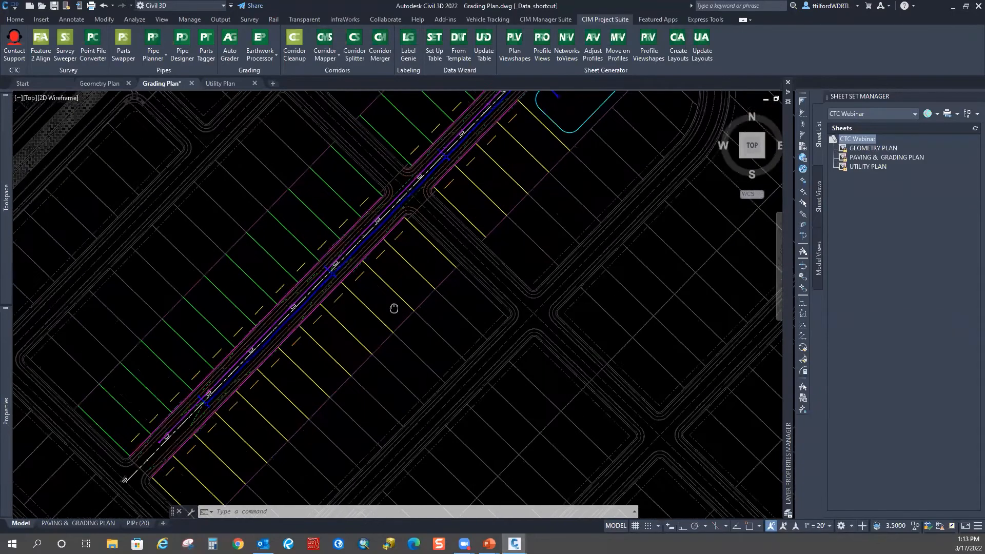
{"action": "scroll", "coordinate": [319, 330], "scroll_direction": "down", "scroll_amount": 2}
{"action": "middle_click_drag", "start_coordinate": [222, 418], "coordinate": [260, 345]}
{"action": "scroll", "coordinate": [249, 342], "scroll_direction": "up", "scroll_amount": 3}
{"action": "middle_click_drag", "start_coordinate": [463, 162], "coordinate": [354, 312]}
{"action": "middle_click_drag", "start_coordinate": [512, 132], "coordinate": [318, 364]}
{"action": "middle_click_drag", "start_coordinate": [551, 157], "coordinate": [410, 338]}
{"action": "middle_click_drag", "start_coordinate": [490, 166], "coordinate": [436, 241]}
Set the grading plan's model space annotation scale to 1" = 40'.
{"action": "scroll", "coordinate": [515, 213], "scroll_direction": "up", "scroll_amount": 4}
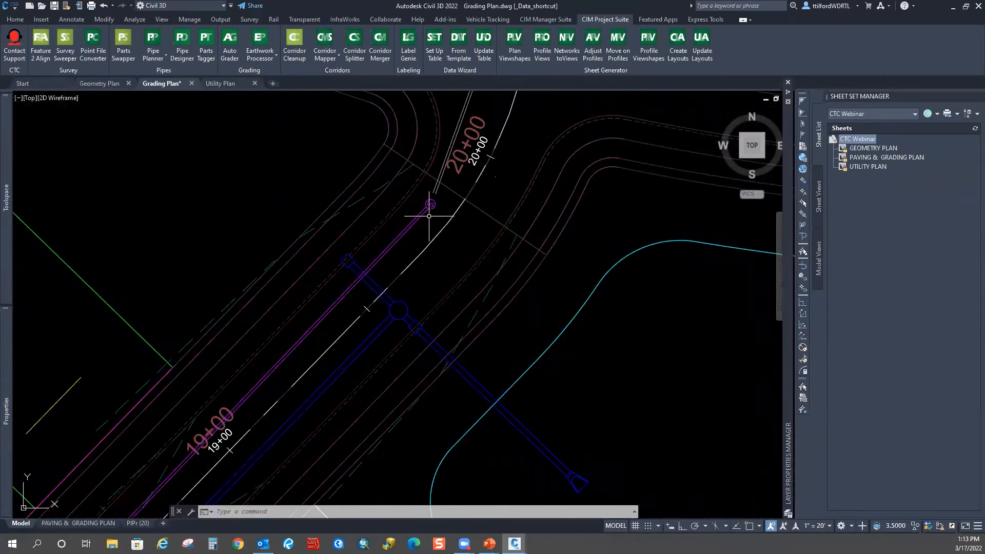
{"action": "left_click", "coordinate": [819, 528]}
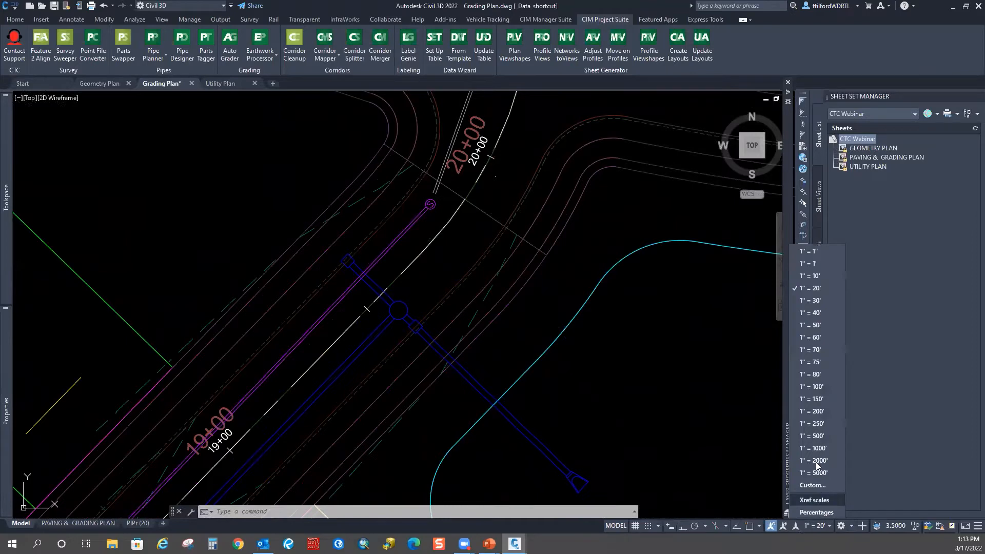
{"action": "left_click", "coordinate": [812, 312]}
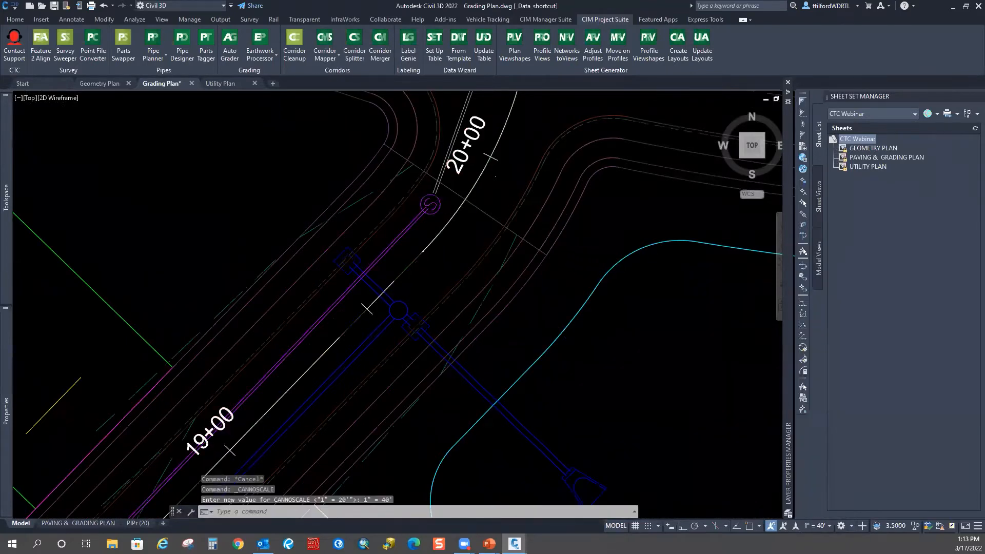
Examine the station labels, pipes and lot lines along the street at the 1" = 40' annotation scale.
{"action": "scroll", "coordinate": [331, 339], "scroll_direction": "down", "scroll_amount": 4}
{"action": "middle_click_drag", "start_coordinate": [307, 373], "coordinate": [367, 303]}
{"action": "mouse_move", "coordinate": [461, 231]}
{"action": "middle_mouse_down"}
{"action": "mouse_move", "coordinate": [488, 200]}
{"action": "mouse_move", "coordinate": [396, 313]}
{"action": "middle_mouse_up"}
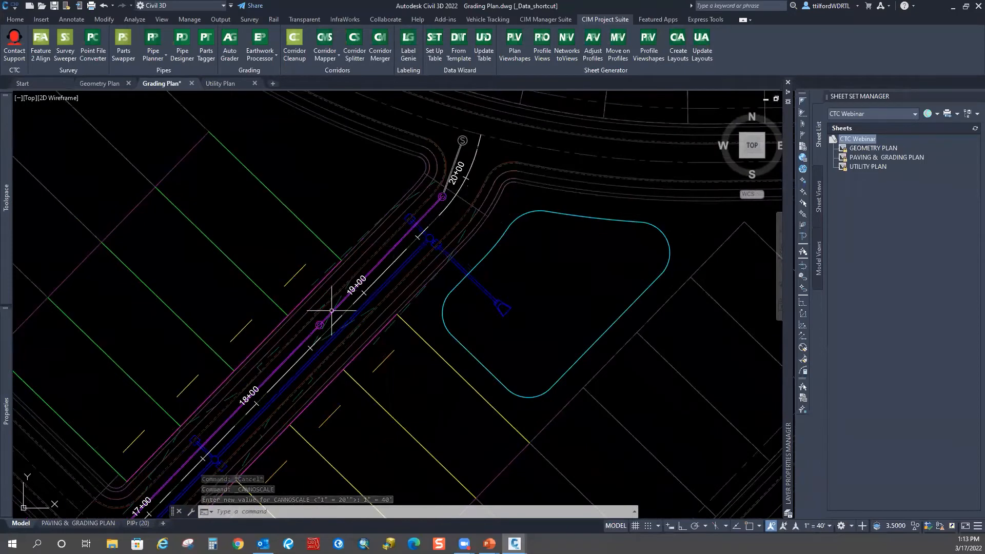
{"action": "scroll", "coordinate": [282, 379], "scroll_direction": "down", "scroll_amount": 2}
{"action": "middle_click_drag", "start_coordinate": [245, 418], "coordinate": [393, 244]}
{"action": "middle_click_drag", "start_coordinate": [266, 389], "coordinate": [318, 339]}
{"action": "middle_click_drag", "start_coordinate": [508, 165], "coordinate": [438, 279]}
{"action": "mouse_move", "coordinate": [572, 141]}
{"action": "middle_mouse_down"}
{"action": "mouse_move", "coordinate": [404, 318]}
{"action": "mouse_move", "coordinate": [432, 273]}
{"action": "middle_mouse_up"}
{"action": "middle_click_drag", "start_coordinate": [236, 249], "coordinate": [308, 218]}
{"action": "middle_click_drag", "start_coordinate": [439, 147], "coordinate": [369, 214]}
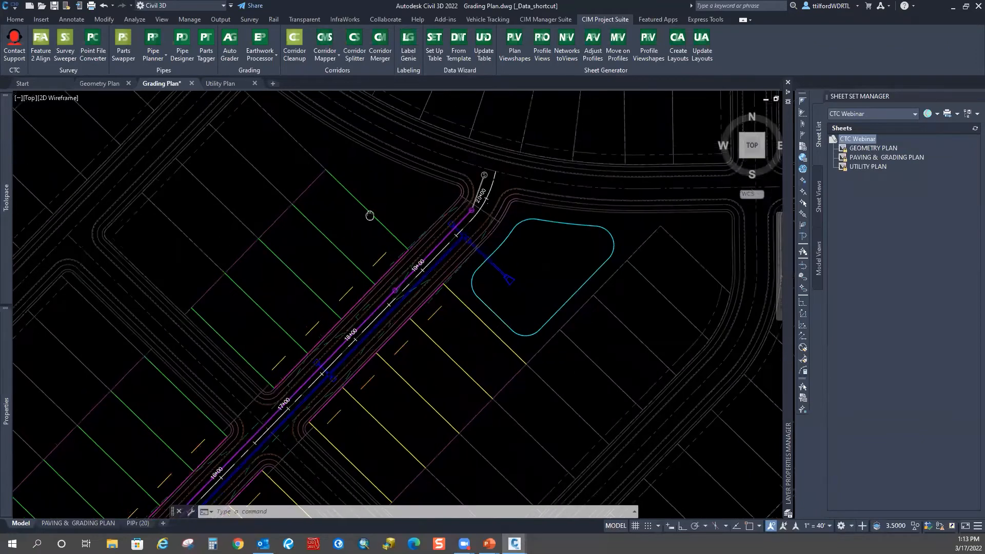
Check the layer of the northernmost green lot feature line in its properties.
{"action": "left_click", "coordinate": [370, 212]}
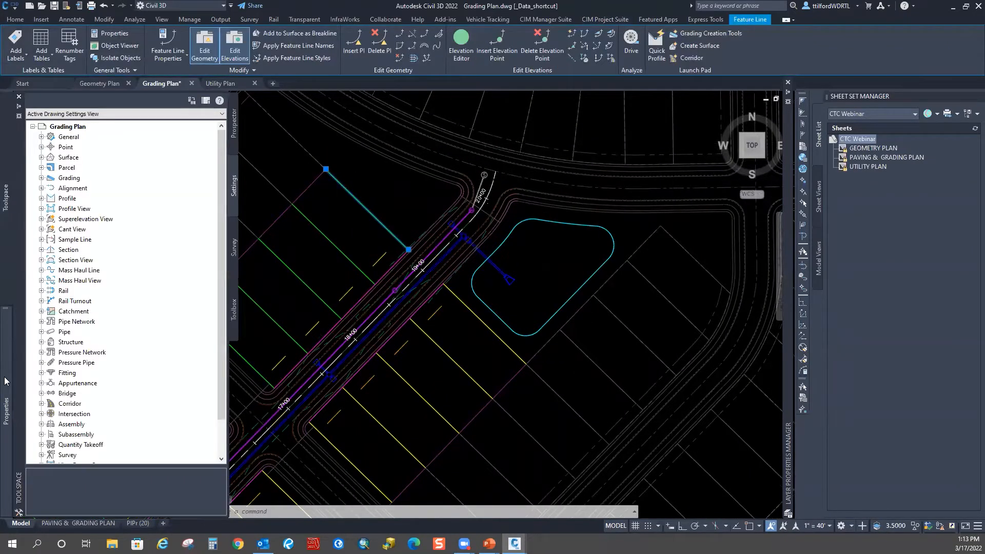
{"action": "mouse_move", "coordinate": [5, 381]}
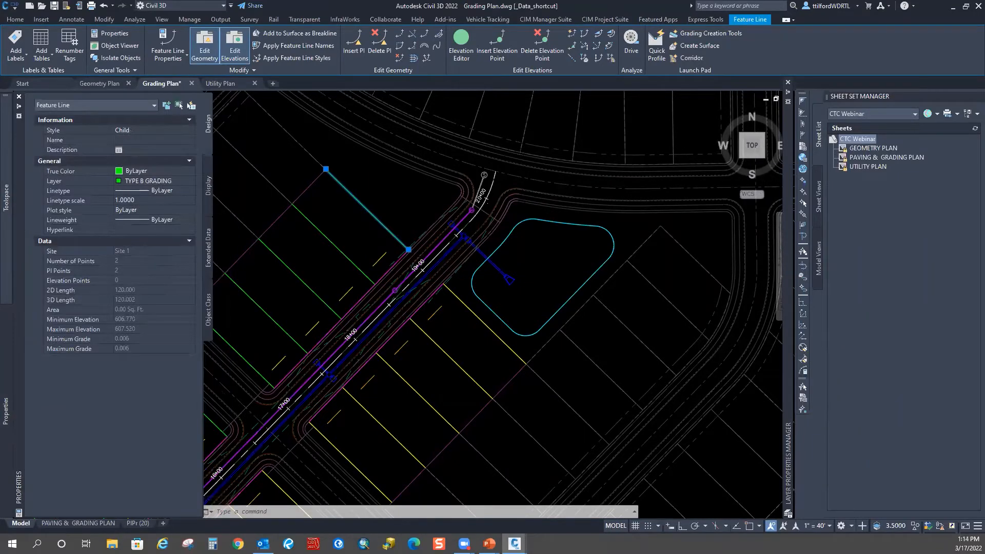
{"action": "key", "text": "Escape"}
{"action": "key", "text": "Escape"}
Check the layer of the yellow lot feature line beside the cyan pond outline in its properties.
{"action": "left_click", "coordinate": [475, 311]}
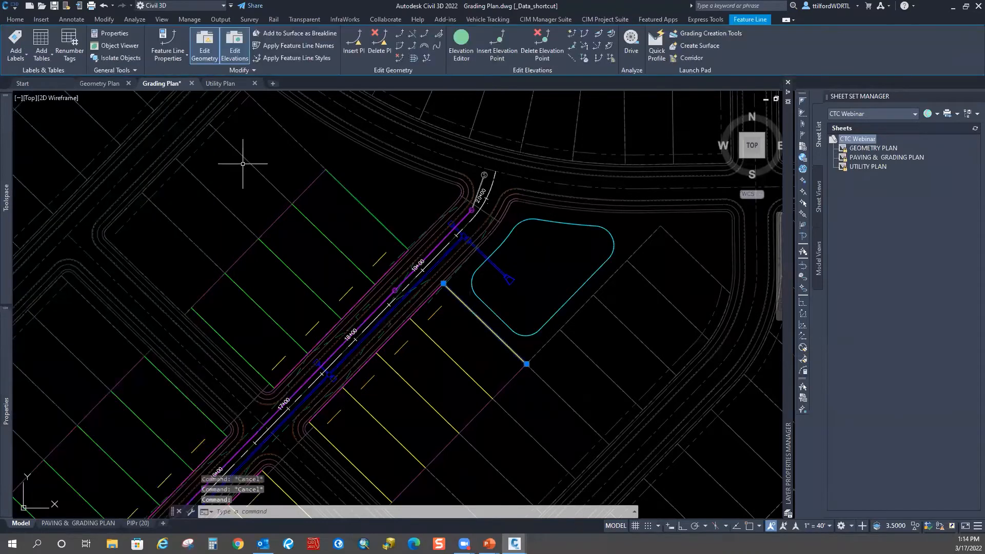
{"action": "mouse_move", "coordinate": [6, 159]}
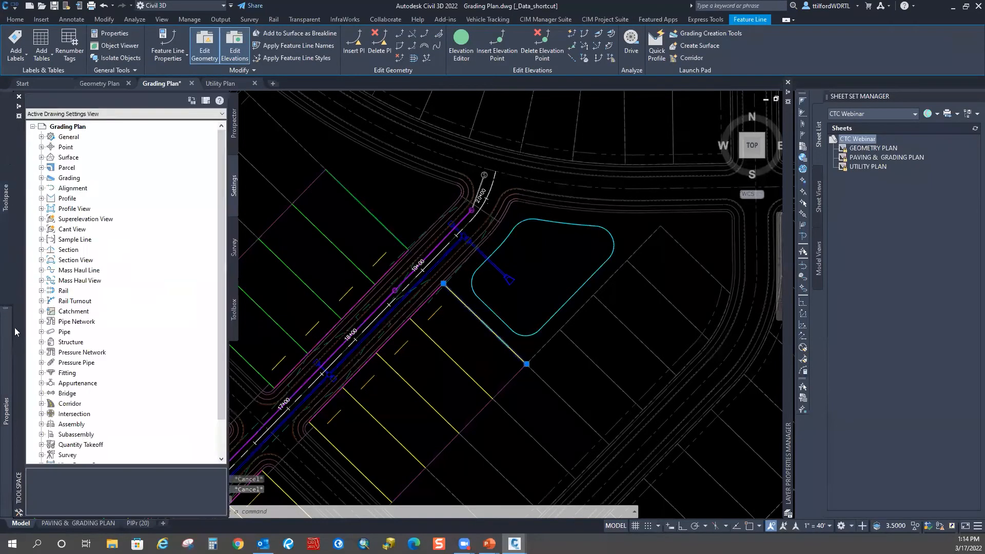
{"action": "mouse_move", "coordinate": [8, 347]}
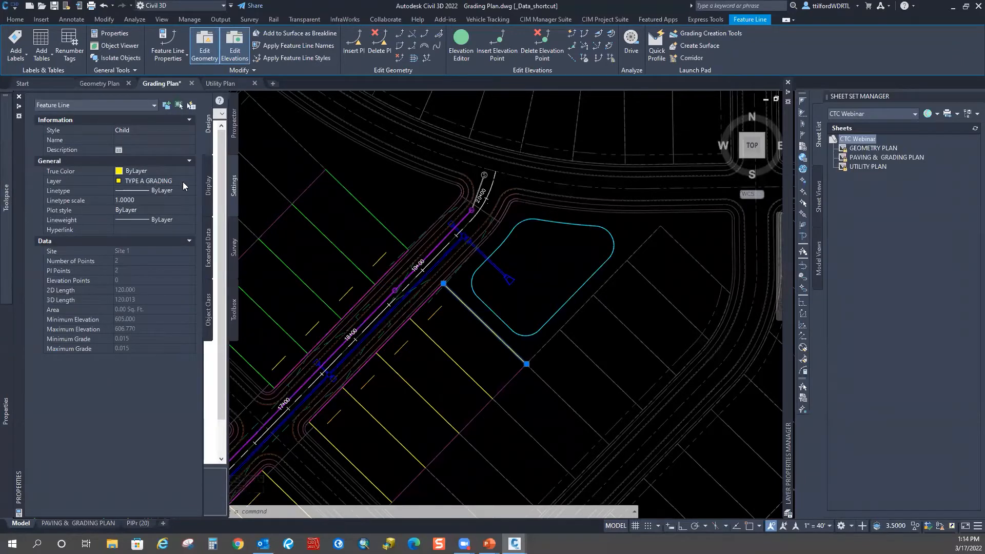
{"action": "key", "text": "Escape"}
{"action": "key", "text": "Escape"}
Compare the yellow Type A grading lots with the green Type B grading lots on opposite sides of the street.
{"action": "scroll", "coordinate": [494, 341], "scroll_direction": "down", "scroll_amount": 3}
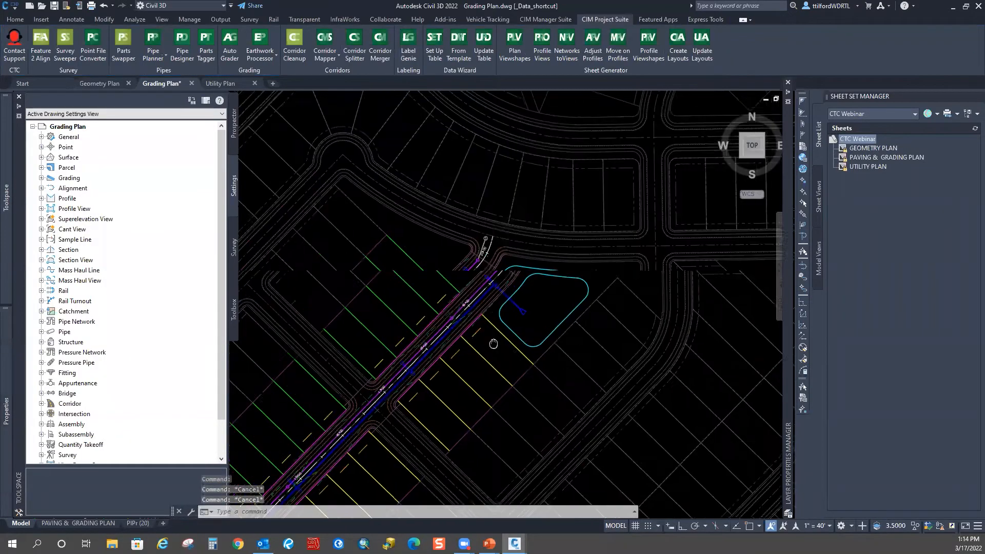
{"action": "middle_click_drag", "start_coordinate": [502, 341], "coordinate": [524, 344]}
{"action": "scroll", "coordinate": [524, 344], "scroll_direction": "up", "scroll_amount": 4}
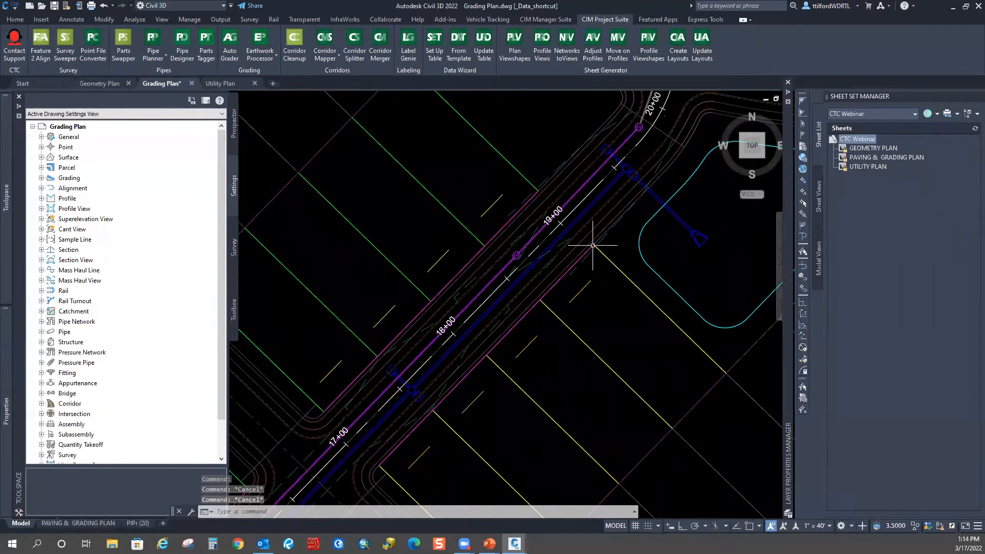
{"action": "middle_click_drag", "start_coordinate": [634, 278], "coordinate": [508, 213]}
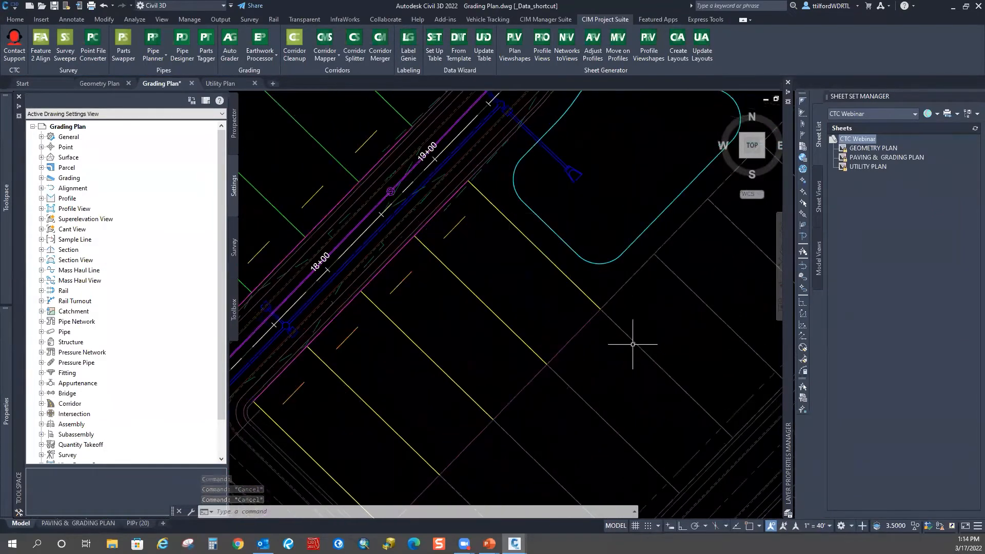
{"action": "scroll", "coordinate": [622, 325], "scroll_direction": "down", "scroll_amount": 1}
{"action": "middle_click_drag", "start_coordinate": [477, 170], "coordinate": [491, 260]}
{"action": "left_click", "coordinate": [474, 263]}
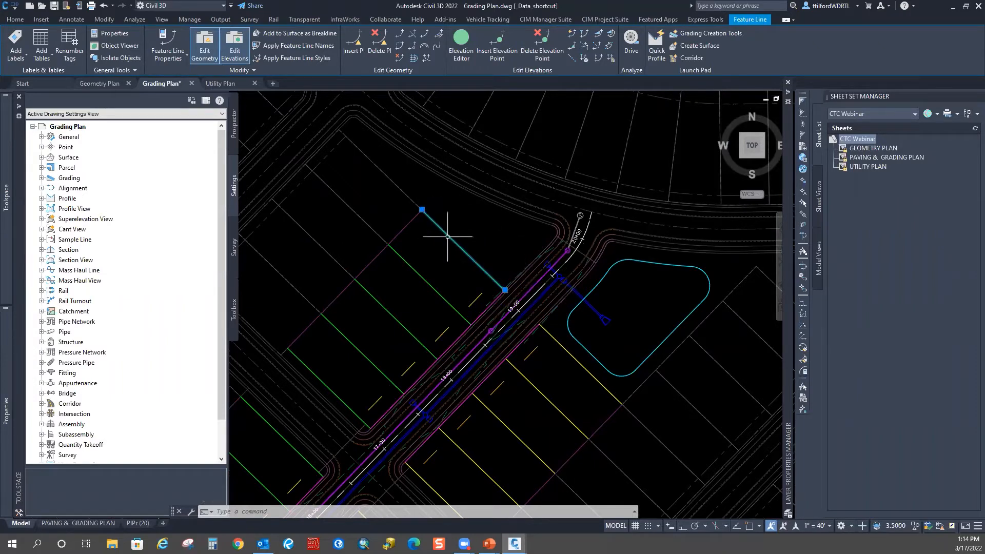
{"action": "scroll", "coordinate": [443, 240], "scroll_direction": "down", "scroll_amount": 2}
{"action": "scroll", "coordinate": [443, 240], "scroll_direction": "down", "scroll_amount": 2}
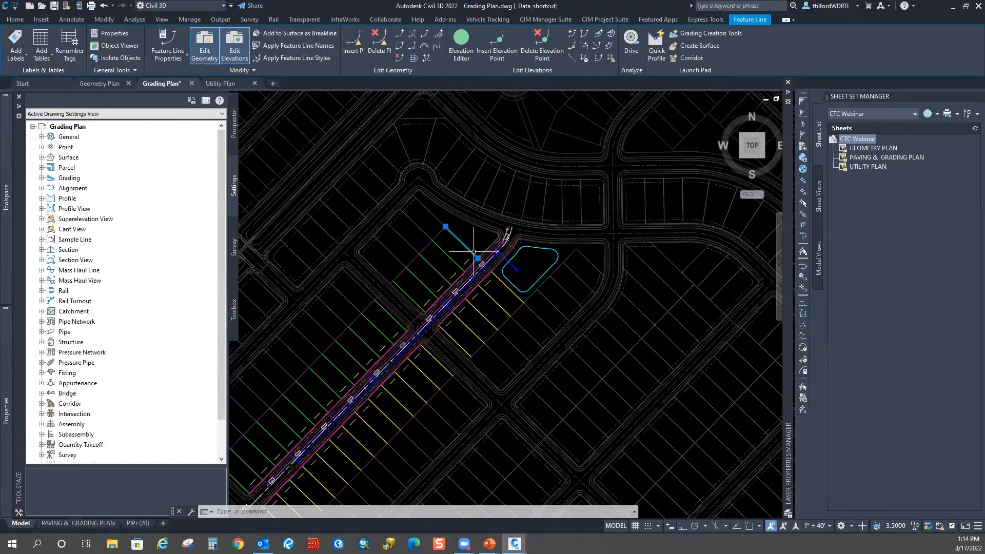
{"action": "middle_click_drag", "start_coordinate": [348, 395], "coordinate": [445, 289]}
{"action": "key", "text": "Escape"}
{"action": "middle_click_drag", "start_coordinate": [493, 238], "coordinate": [477, 272]}
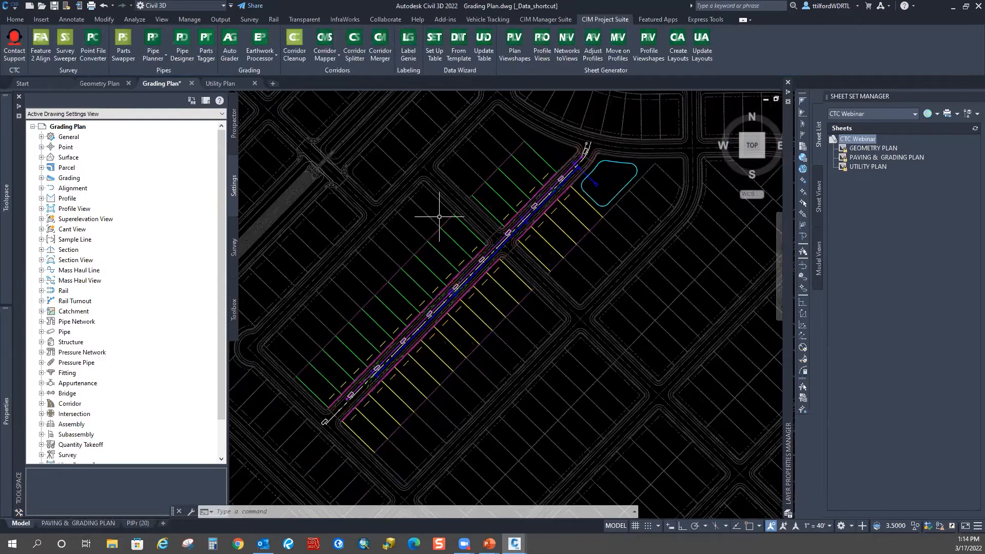
Inspect the cyan pond outline by selecting it, and pick the adjacent yellow side lot line instead.
{"action": "scroll", "coordinate": [451, 205], "scroll_direction": "down", "scroll_amount": 6}
{"action": "scroll", "coordinate": [457, 202], "scroll_direction": "up", "scroll_amount": 4}
{"action": "scroll", "coordinate": [512, 205], "scroll_direction": "up", "scroll_amount": 6}
{"action": "left_click", "coordinate": [481, 247]}
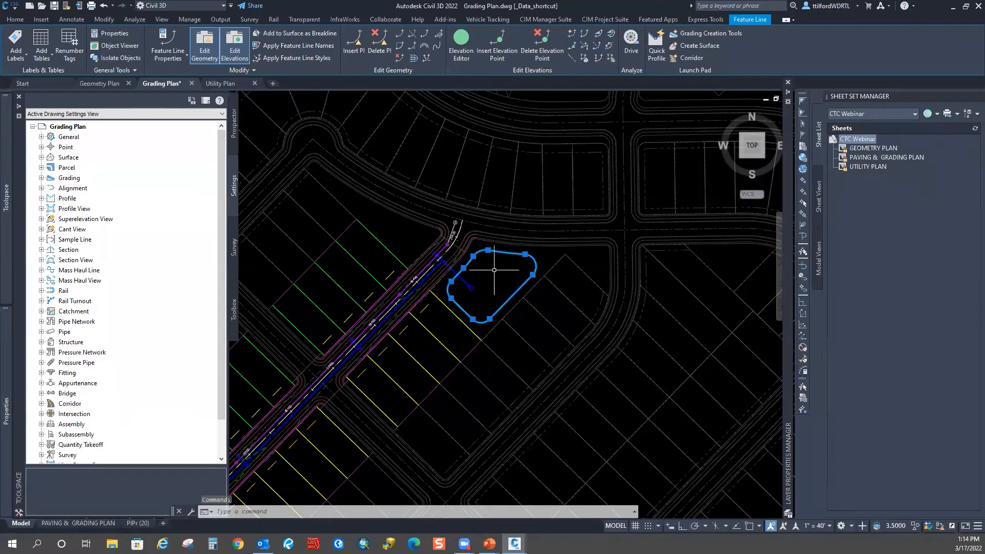
{"action": "middle_click_drag", "start_coordinate": [483, 291], "coordinate": [490, 244]}
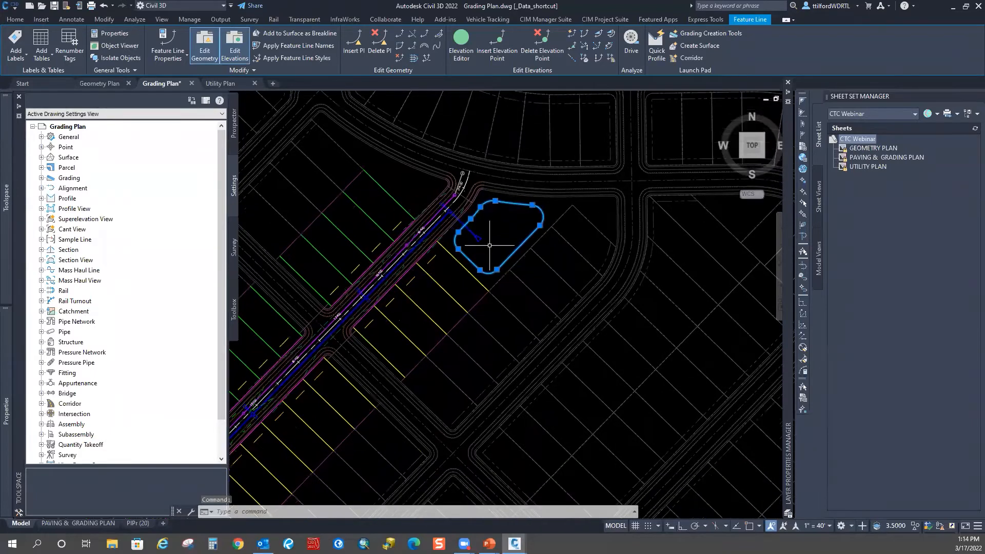
{"action": "key", "text": "Escape"}
{"action": "key", "text": "Escape"}
{"action": "left_click", "coordinate": [451, 248]}
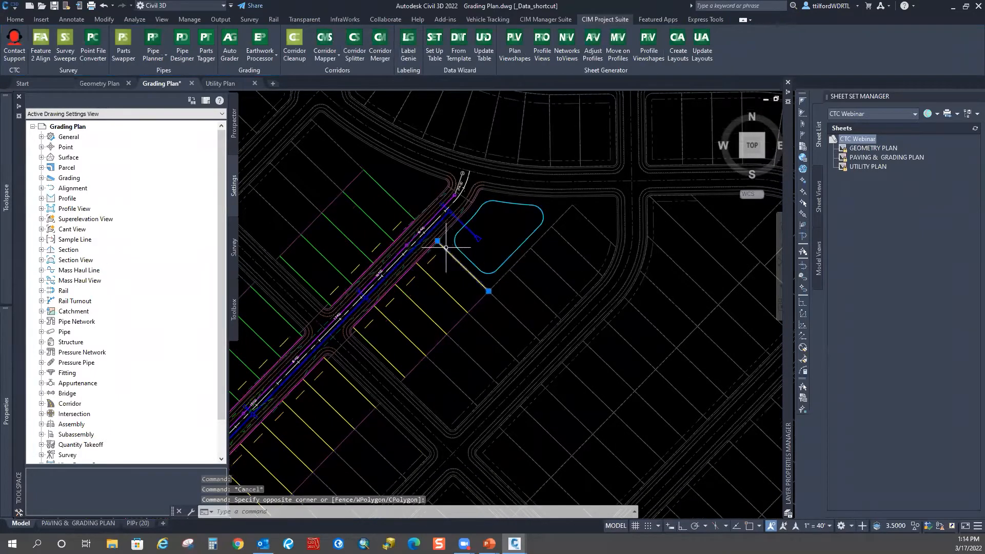
Clear the side lot line selection and select the cyan pond outline to inspect it.
{"action": "left_click", "coordinate": [452, 285]}
{"action": "key", "text": "Escape"}
{"action": "left_click", "coordinate": [461, 252]}
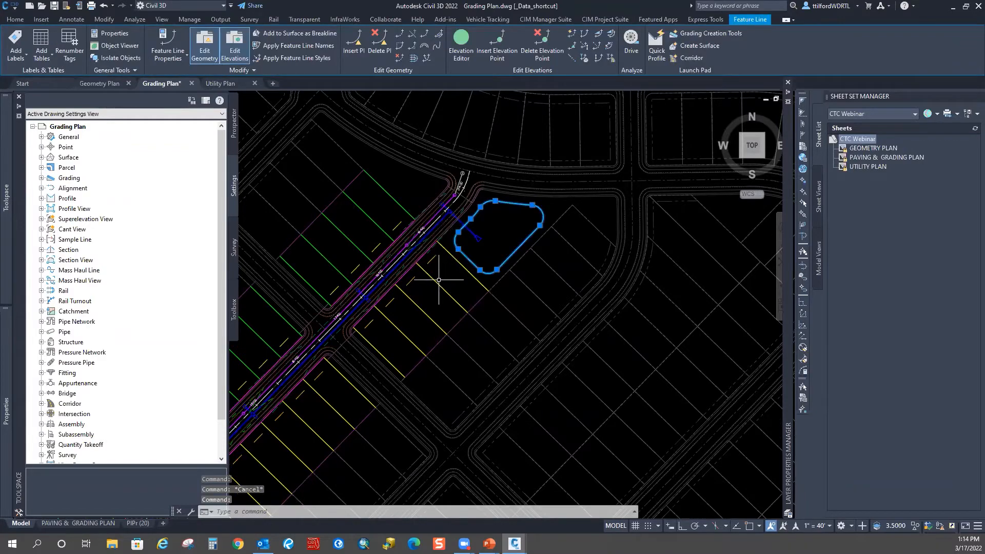
Locate the three rectangular lot pad templates beside the assemblies, east of the subdivision, and inspect the westernmost pad by selecting it.
{"action": "scroll", "coordinate": [467, 174], "scroll_direction": "down", "scroll_amount": 4}
{"action": "mouse_move", "coordinate": [637, 194]}
{"action": "middle_mouse_down"}
{"action": "mouse_move", "coordinate": [496, 244]}
{"action": "mouse_move", "coordinate": [409, 244]}
{"action": "middle_mouse_up"}
{"action": "scroll", "coordinate": [540, 269], "scroll_direction": "up", "scroll_amount": 6}
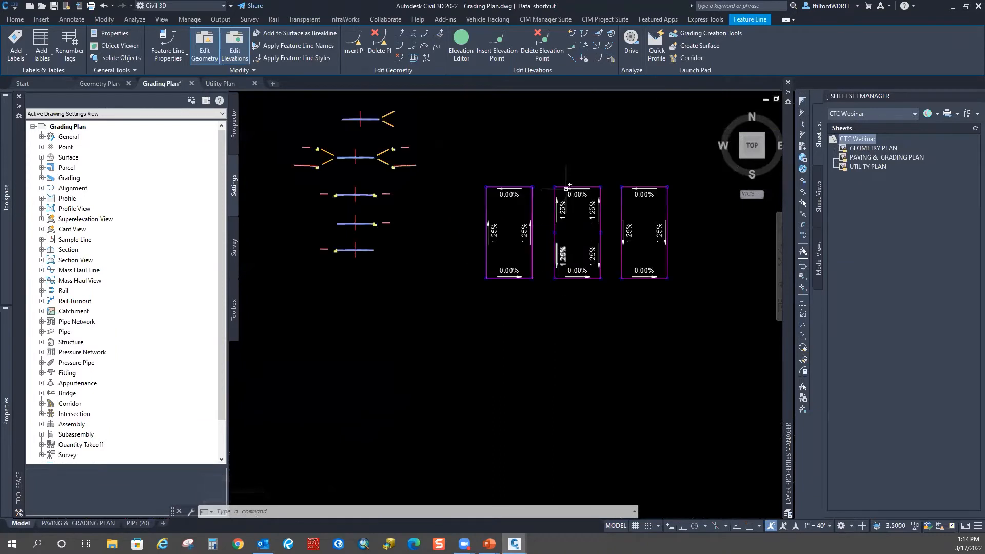
{"action": "middle_click_drag", "start_coordinate": [566, 190], "coordinate": [517, 235]}
{"action": "key", "text": "Escape"}
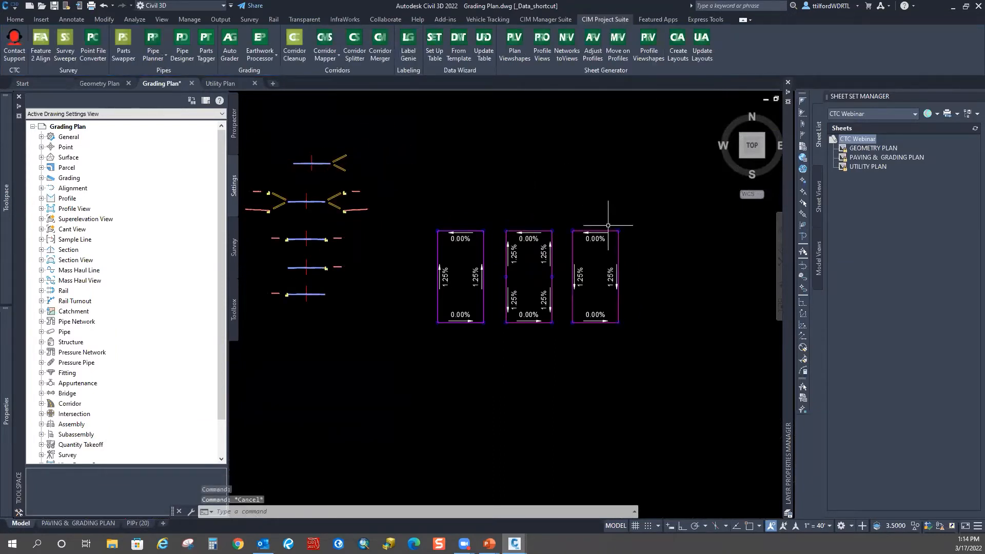
{"action": "scroll", "coordinate": [463, 261], "scroll_direction": "up", "scroll_amount": 2}
{"action": "left_click", "coordinate": [484, 212]}
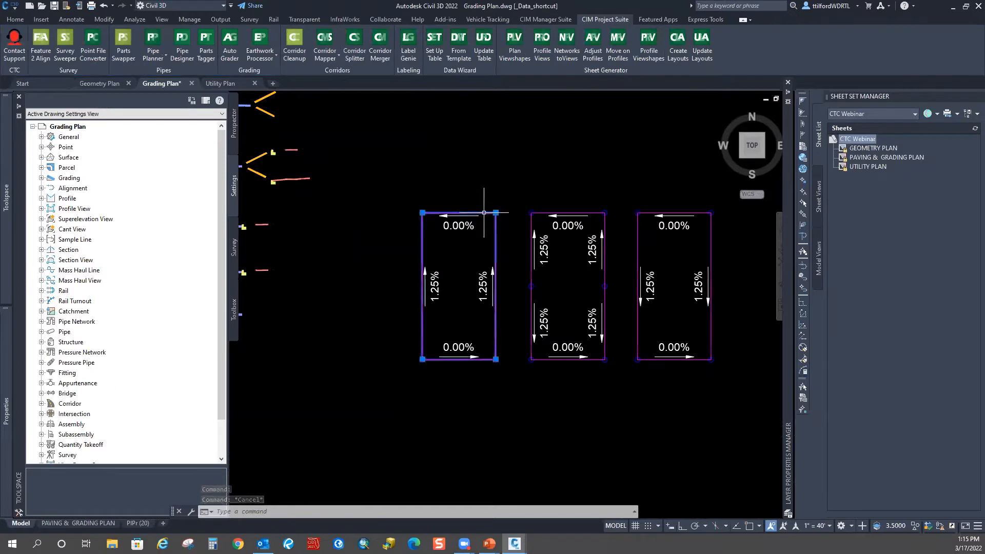
Inspect the slope arrows of the middle and easternmost pad templates by selecting each pad feature line in turn.
{"action": "middle_click_drag", "start_coordinate": [556, 256], "coordinate": [495, 286]}
{"action": "key", "text": "Escape"}
{"action": "left_click", "coordinate": [527, 240]}
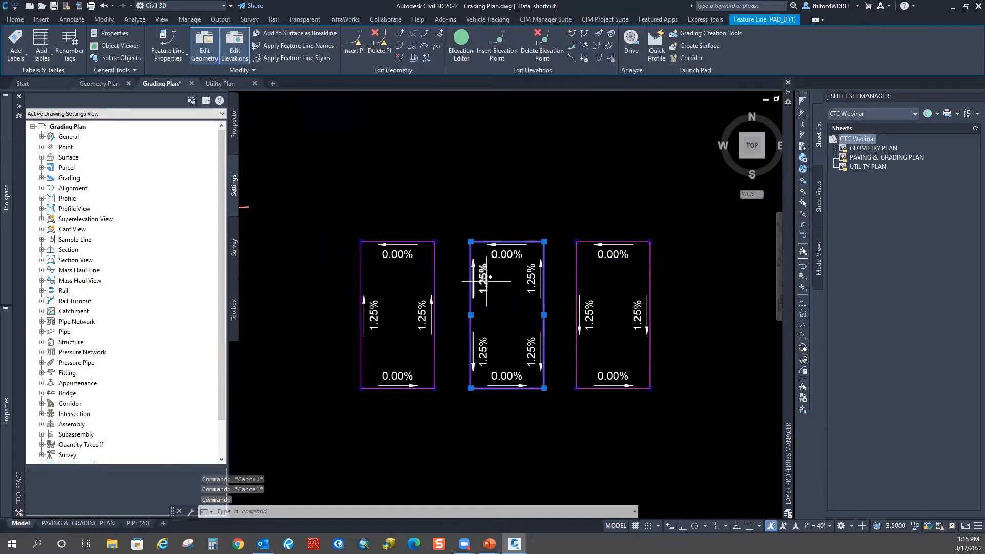
{"action": "scroll", "coordinate": [487, 277], "scroll_direction": "down", "scroll_amount": 2}
{"action": "scroll", "coordinate": [545, 307], "scroll_direction": "up", "scroll_amount": 3}
{"action": "key", "text": "Escape"}
{"action": "left_click", "coordinate": [562, 287]}
{"action": "scroll", "coordinate": [563, 285], "scroll_direction": "down", "scroll_amount": 1}
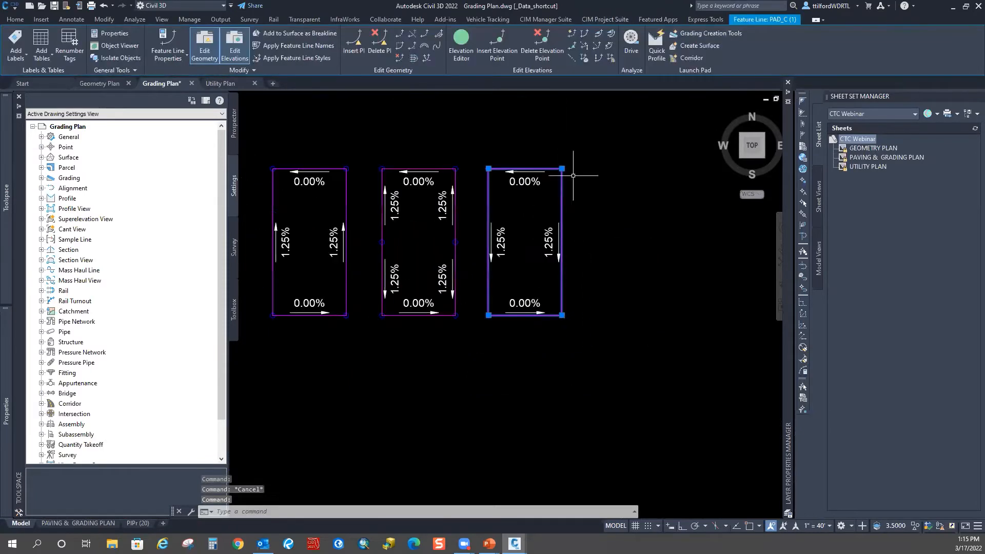
Return to the street with the green and yellow lots, and clear the pad template selection.
{"action": "scroll", "coordinate": [537, 265], "scroll_direction": "down", "scroll_amount": 5}
{"action": "middle_click_drag", "start_coordinate": [519, 275], "coordinate": [543, 255]}
{"action": "middle_click_drag", "start_coordinate": [258, 321], "coordinate": [468, 317]}
{"action": "scroll", "coordinate": [467, 317], "scroll_direction": "down", "scroll_amount": 1}
{"action": "scroll", "coordinate": [535, 265], "scroll_direction": "up", "scroll_amount": 6}
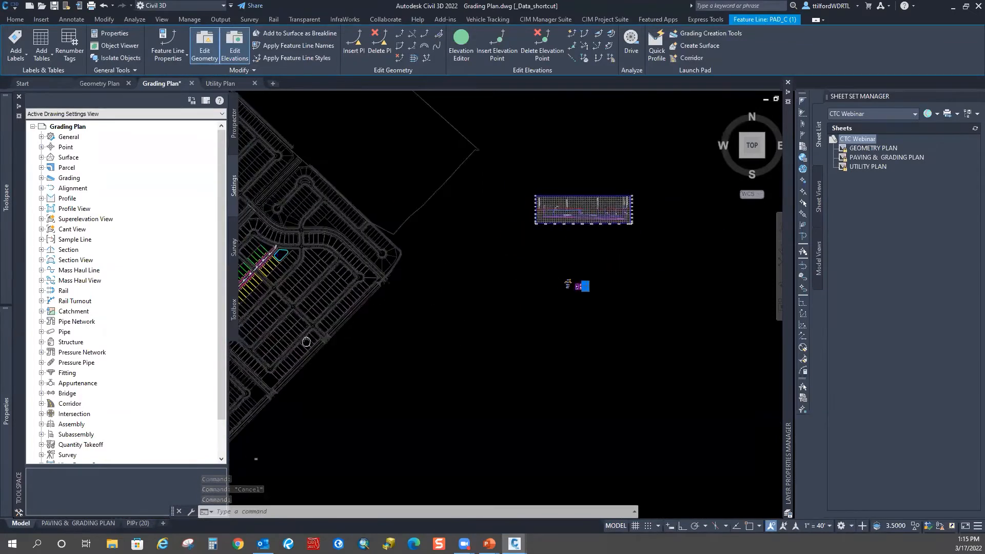
{"action": "scroll", "coordinate": [535, 264], "scroll_direction": "up", "scroll_amount": 4}
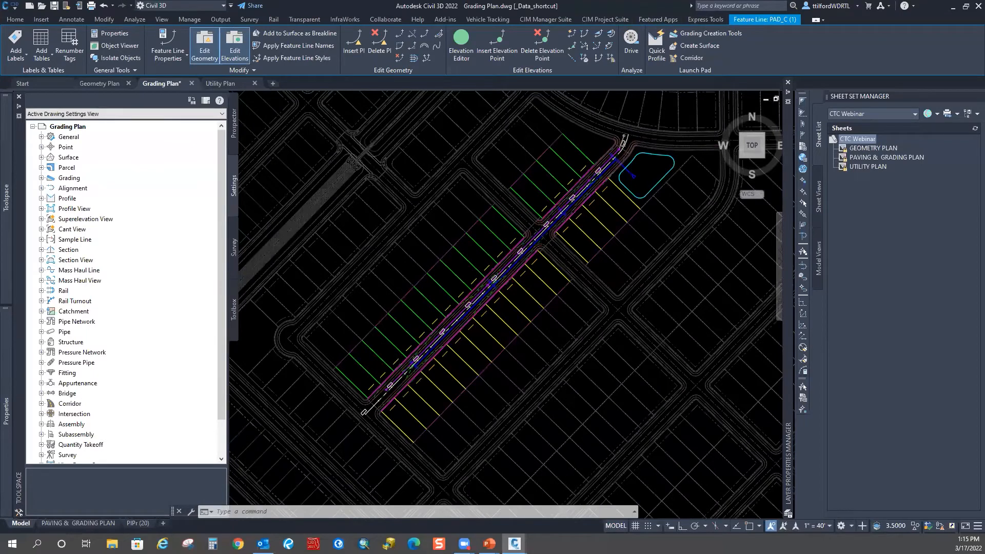
{"action": "key", "text": "Escape"}
{"action": "key", "text": "Escape"}
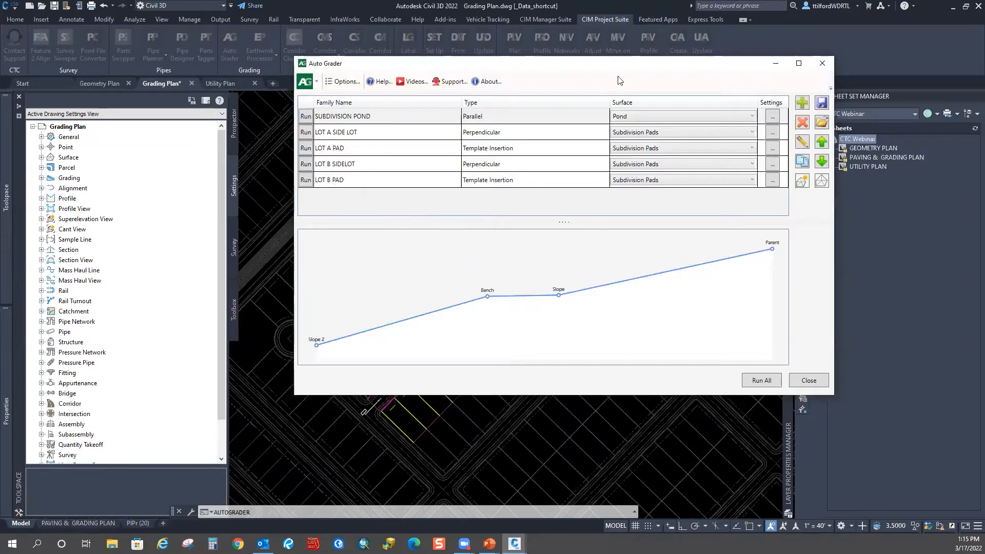
Start a new grading family in Auto Grader and compare the previews of the Parallel and Perpendicular types.
{"action": "left_click_drag", "start_coordinate": [625, 69], "coordinate": [542, 59]}
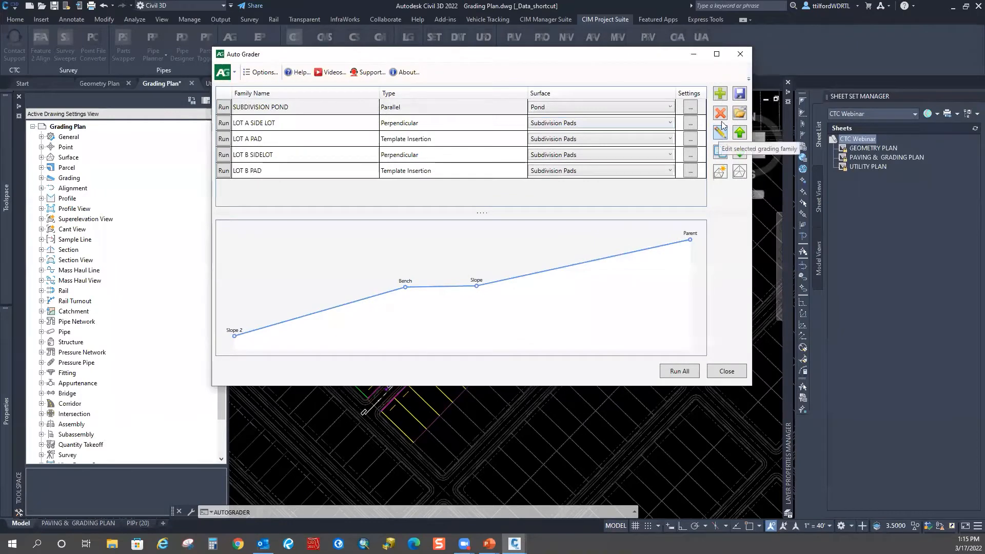
{"action": "left_click", "coordinate": [719, 95]}
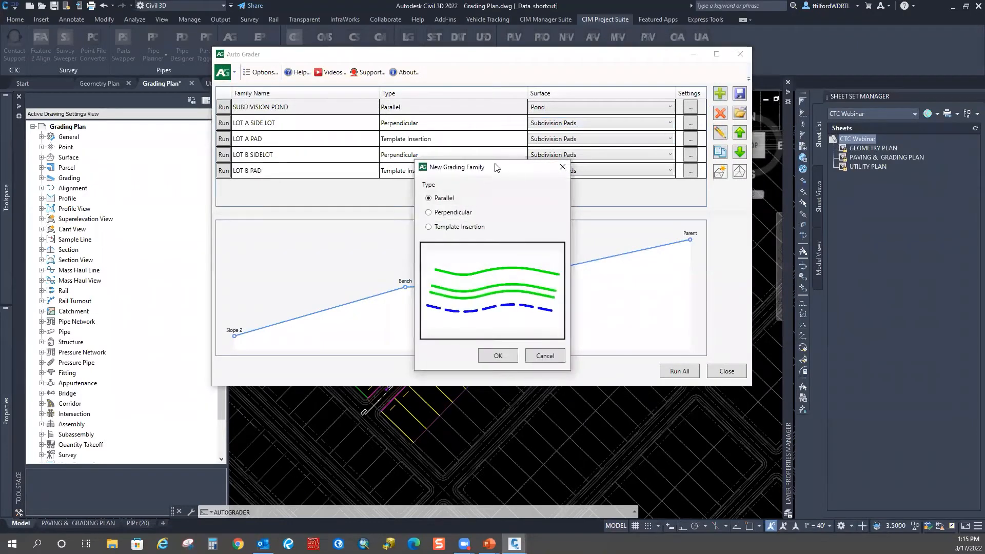
{"action": "left_click_drag", "start_coordinate": [495, 165], "coordinate": [481, 94]}
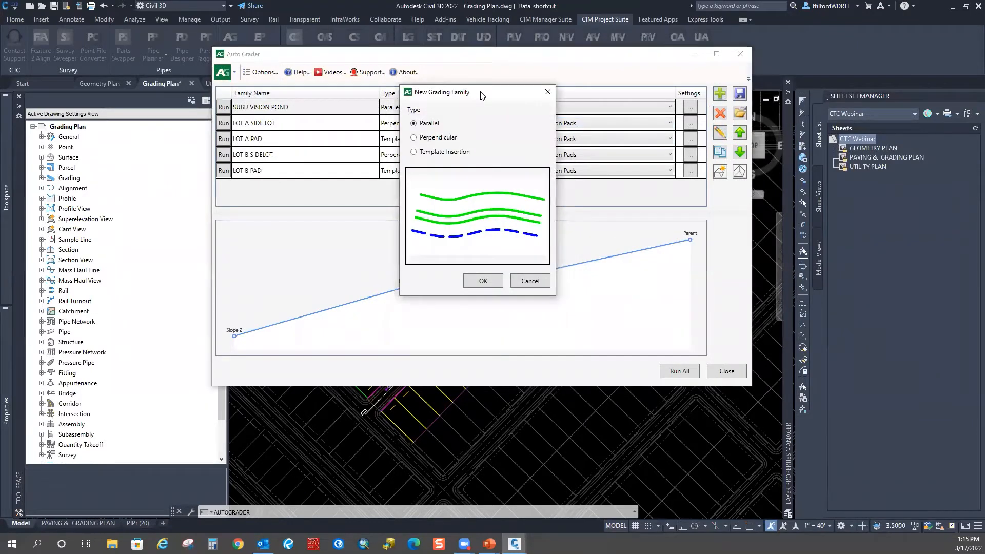
{"action": "left_click", "coordinate": [429, 140]}
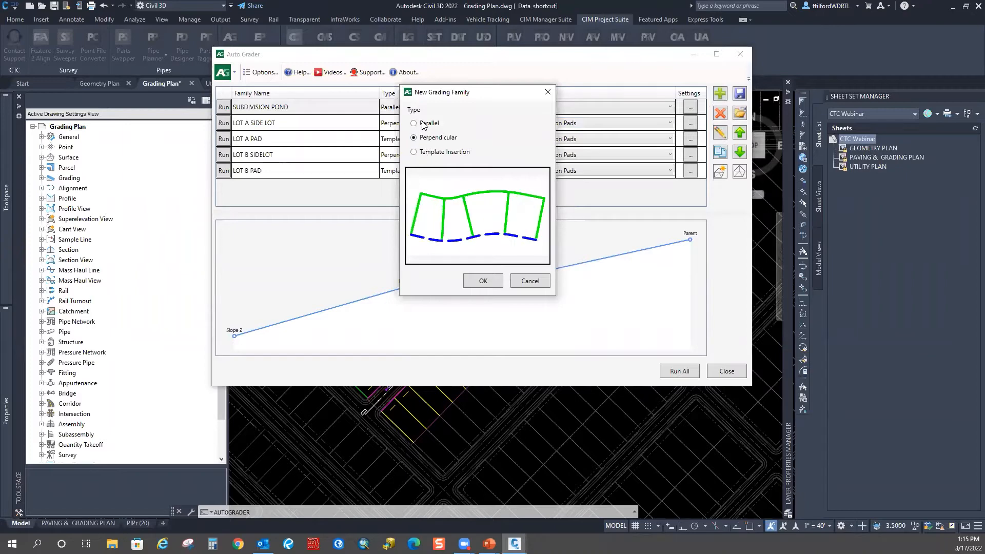
{"action": "left_click", "coordinate": [422, 124]}
{"action": "left_click", "coordinate": [422, 138]}
{"action": "left_click", "coordinate": [422, 126]}
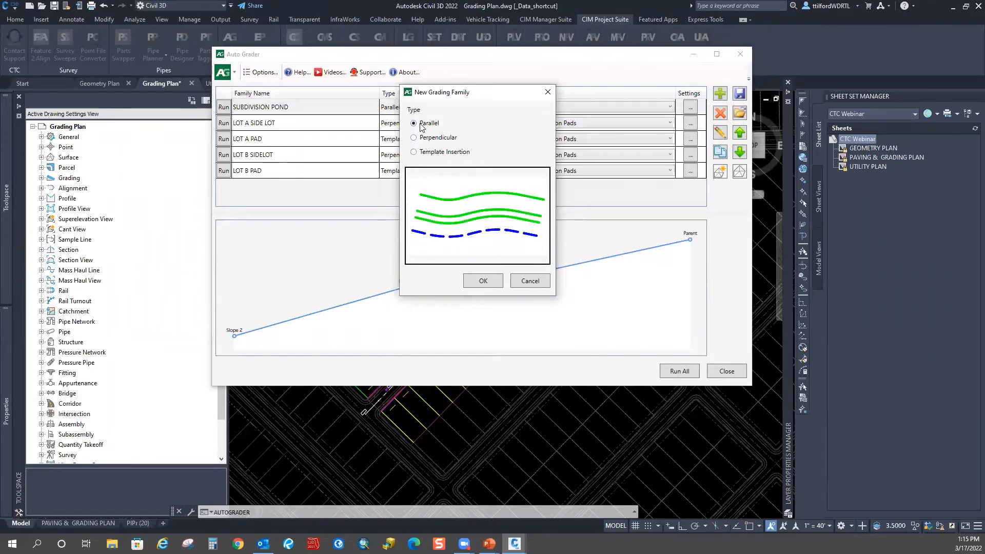
Preview the Template Insertion type against the Parallel and Perpendicular types, and cancel the new grading family.
{"action": "left_click", "coordinate": [420, 138]}
{"action": "left_click", "coordinate": [421, 153]}
{"action": "left_click", "coordinate": [425, 125]}
{"action": "left_click", "coordinate": [437, 139]}
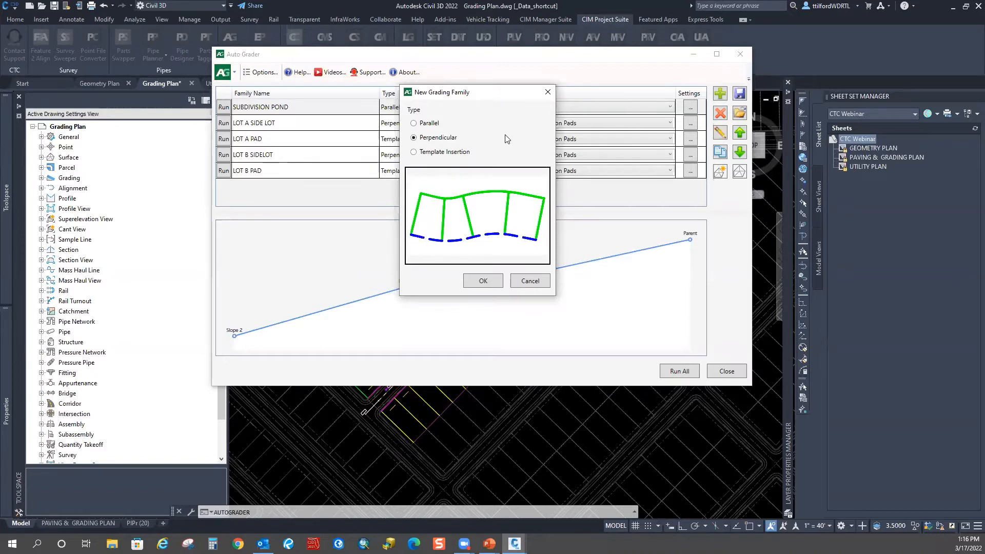
{"action": "left_click", "coordinate": [444, 152]}
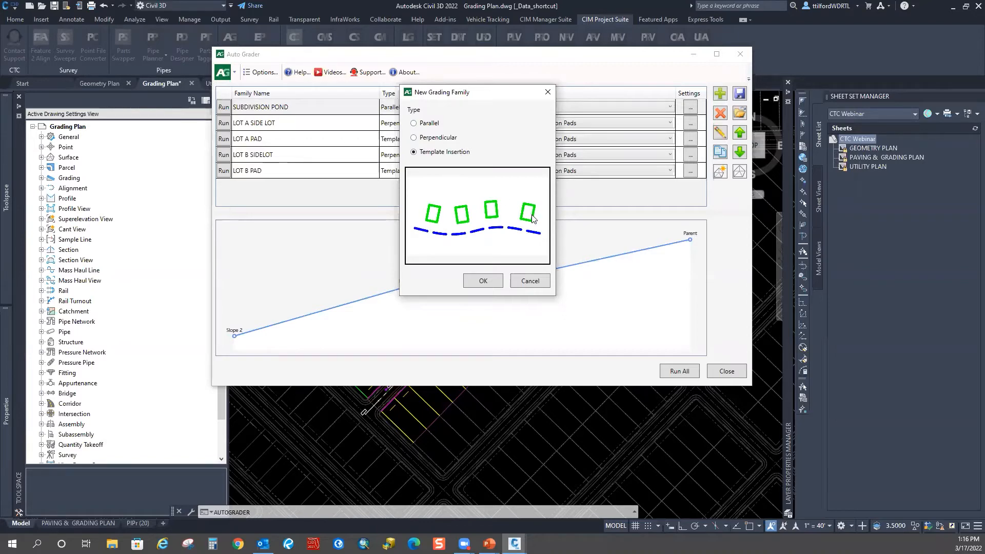
{"action": "left_click", "coordinate": [452, 139]}
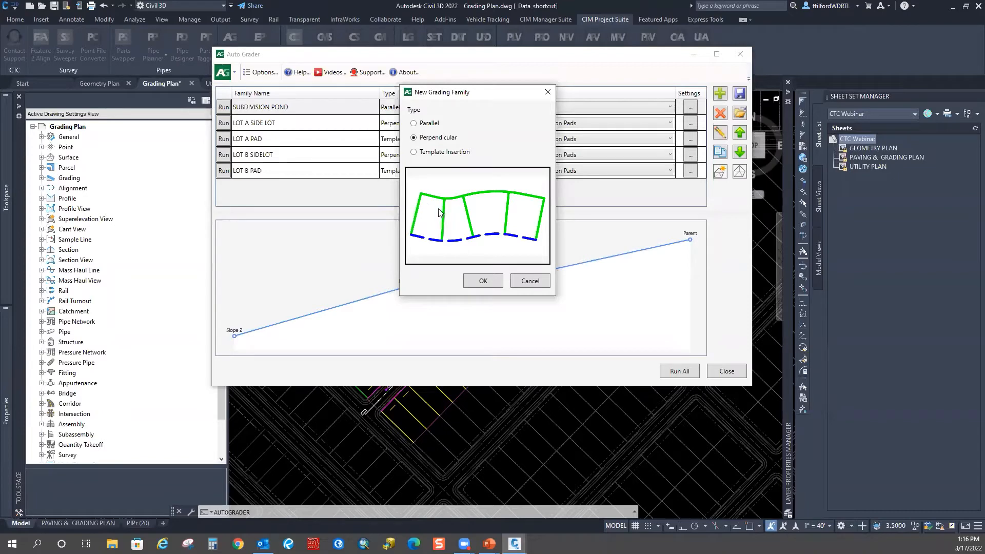
{"action": "left_click", "coordinate": [529, 282]}
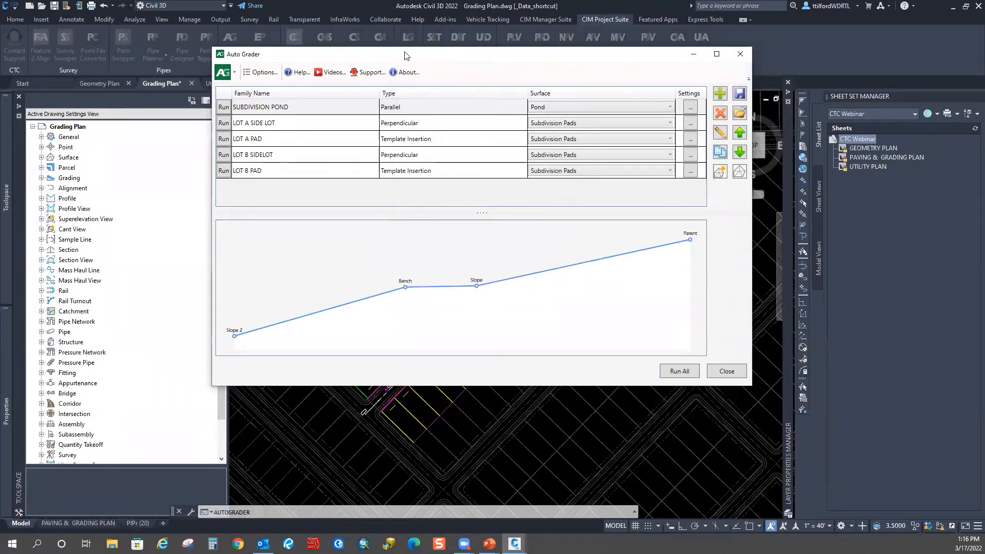
Open the SUBDIVISION POND grading family for editing and review its Slope, Bench and Slope 2 children.
{"action": "mouse_move", "coordinate": [406, 59]}
{"action": "left_mouse_down"}
{"action": "mouse_move", "coordinate": [640, 102]}
{"action": "mouse_move", "coordinate": [499, 85]}
{"action": "left_mouse_up"}
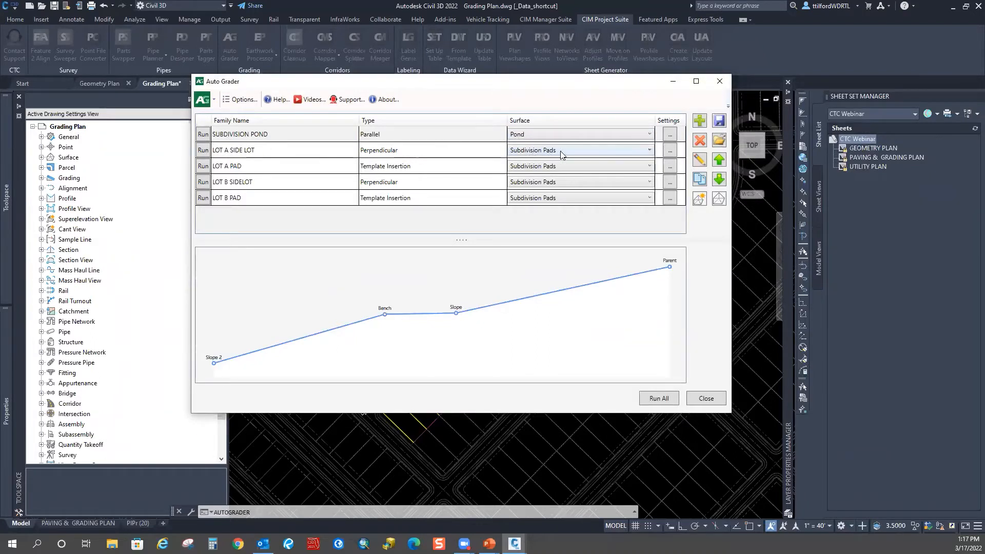
{"action": "left_click", "coordinate": [223, 137]}
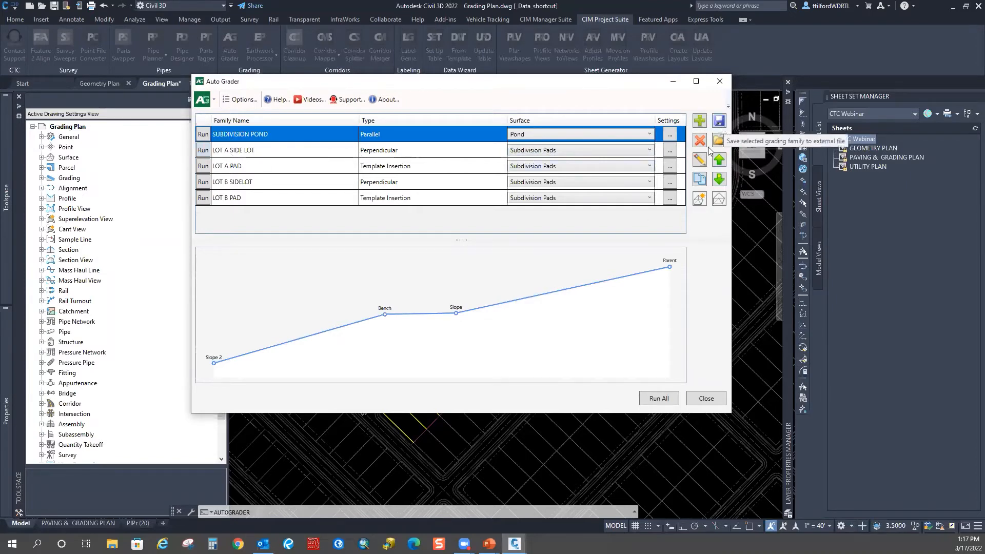
{"action": "left_click", "coordinate": [698, 160]}
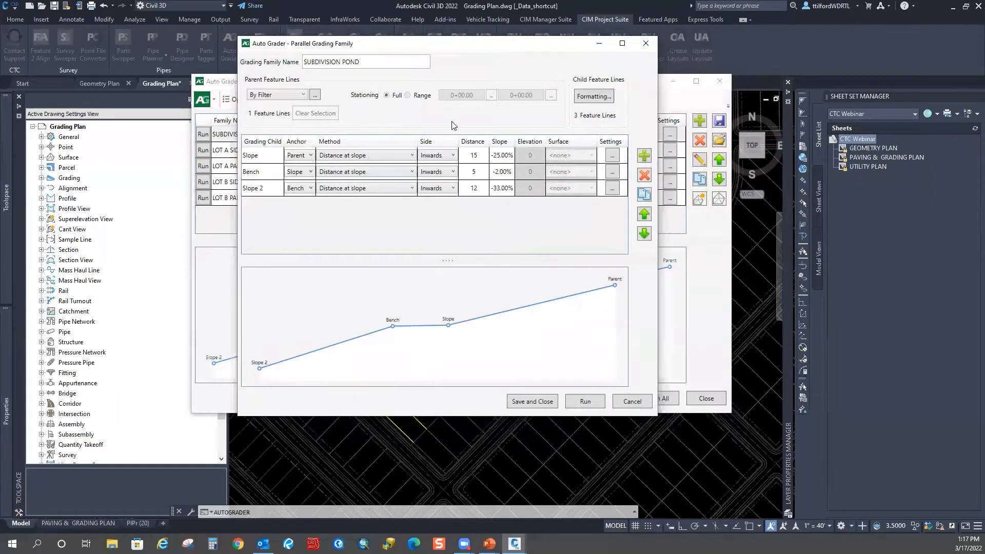
{"action": "left_click", "coordinate": [260, 158]}
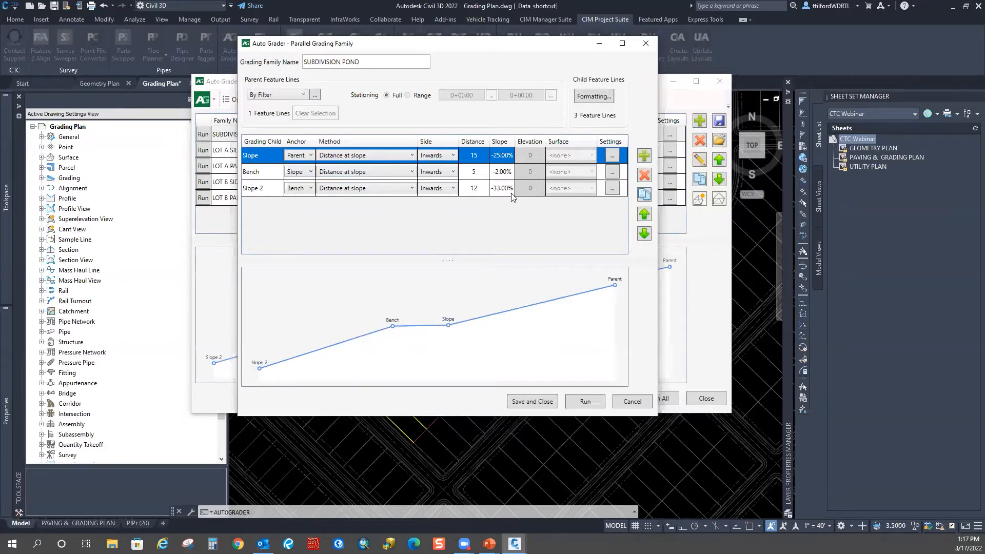
{"action": "left_click_drag", "start_coordinate": [392, 43], "coordinate": [399, 41]}
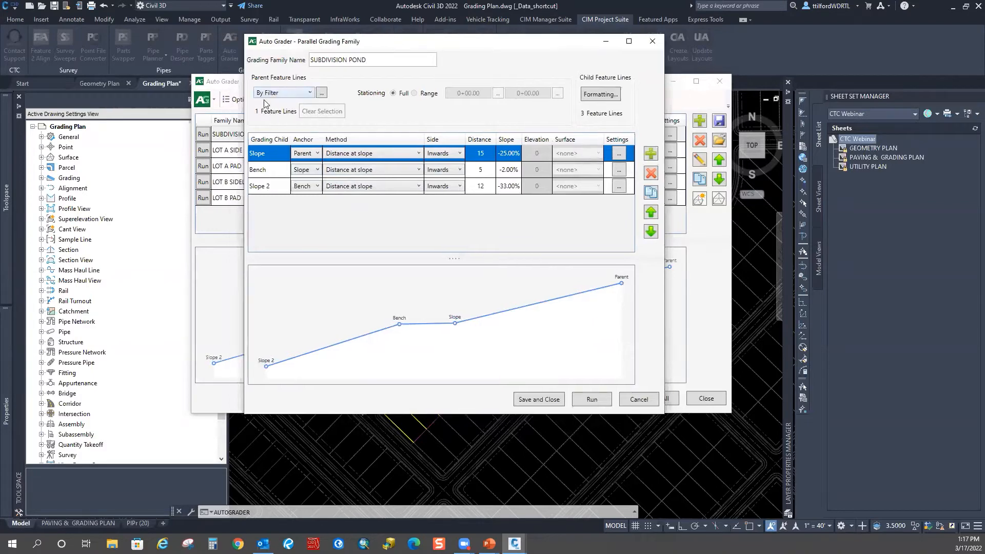
Review the pond family's parent feature line filter and child formatting, and leave the family without saving changes.
{"action": "left_click", "coordinate": [323, 93]}
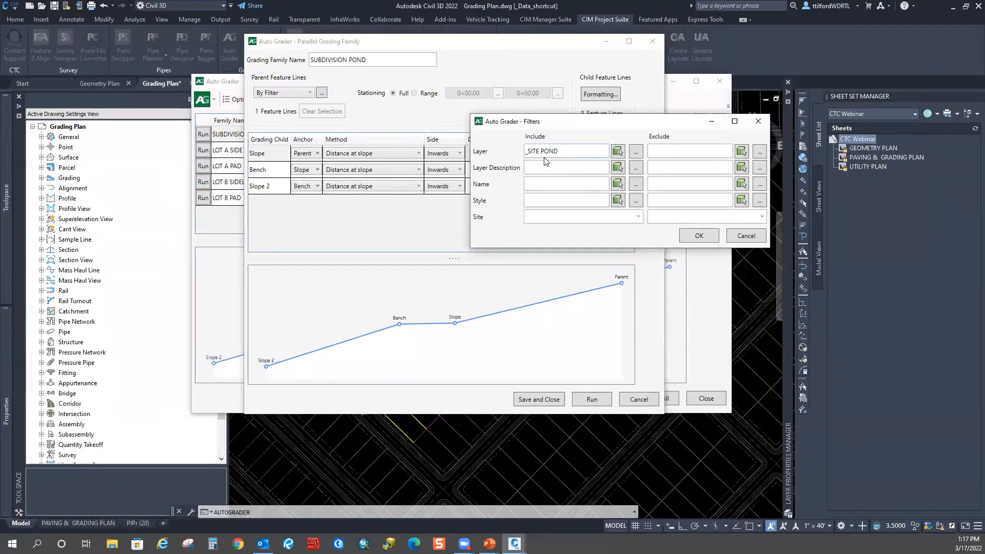
{"action": "left_click_drag", "start_coordinate": [641, 124], "coordinate": [473, 118]}
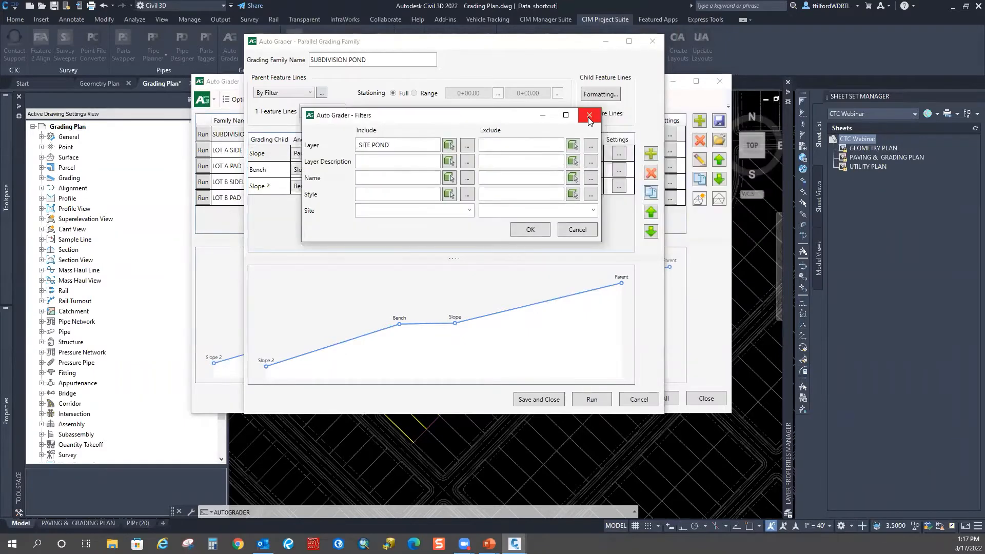
{"action": "left_click", "coordinate": [589, 118]}
{"action": "left_click", "coordinate": [614, 95]}
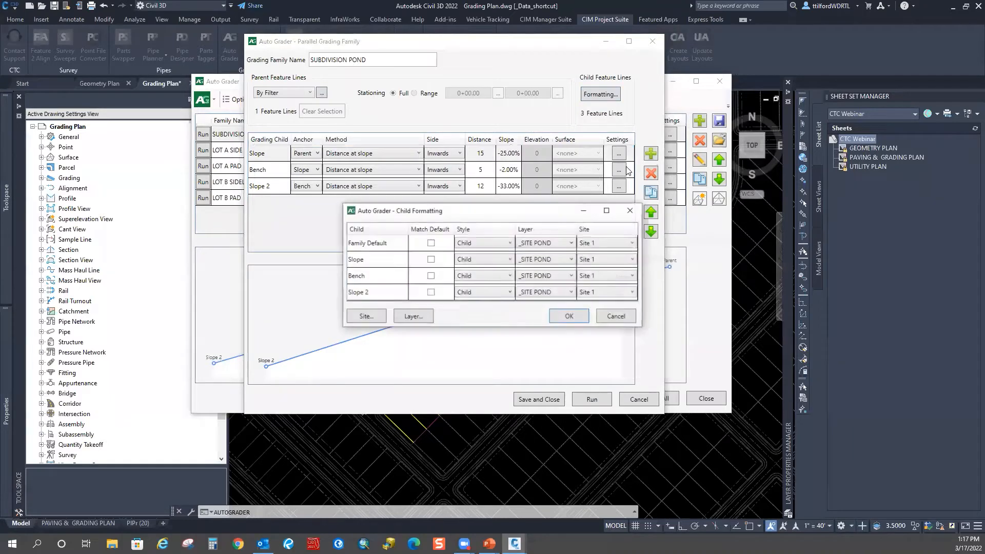
{"action": "left_click_drag", "start_coordinate": [514, 214], "coordinate": [448, 112]}
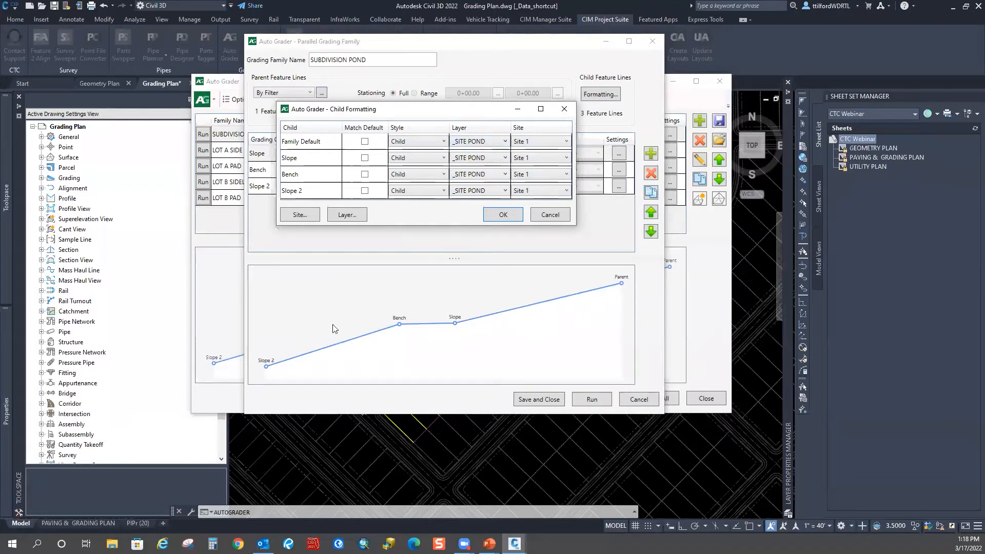
{"action": "left_click", "coordinate": [563, 215]}
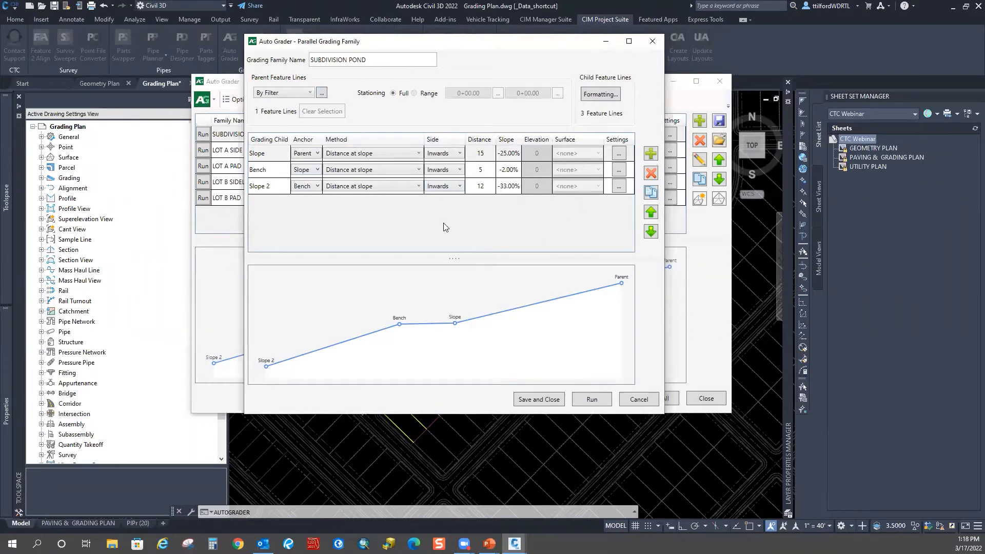
{"action": "left_click", "coordinate": [639, 400]}
Check the folder for saving grading families to external files and the default path in the Auto Grader options, without changing anything.
{"action": "left_click_drag", "start_coordinate": [451, 82], "coordinate": [403, 70]}
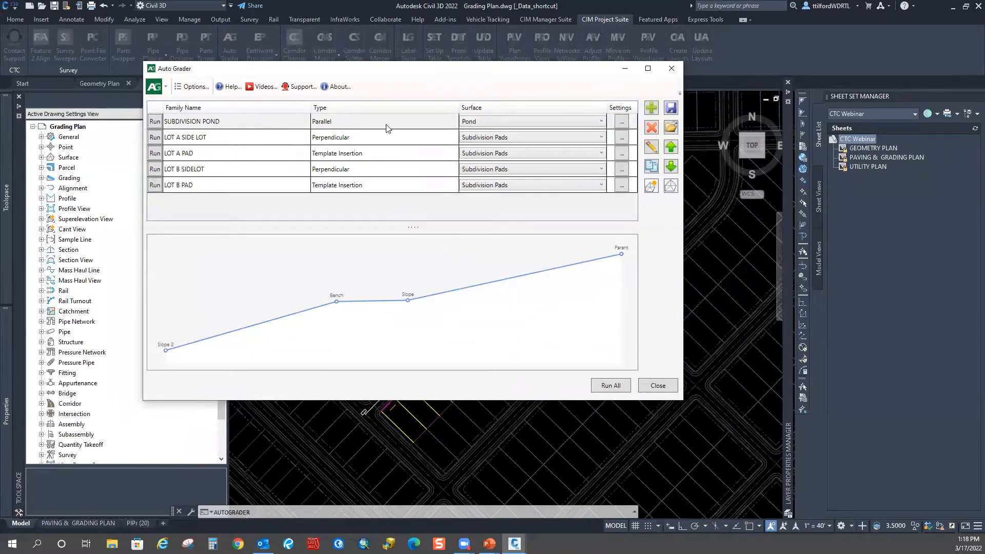
{"action": "left_click", "coordinate": [671, 108]}
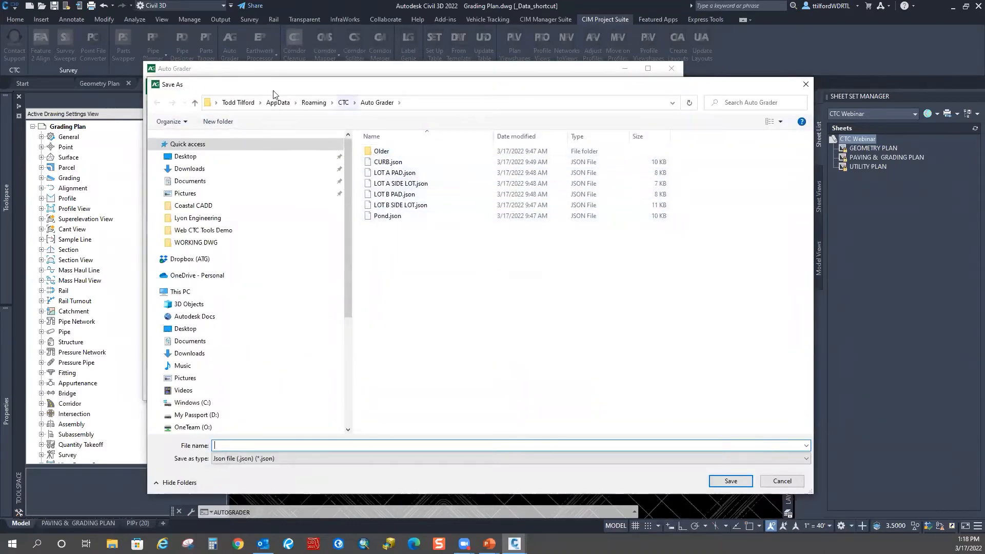
{"action": "left_click", "coordinate": [430, 103]}
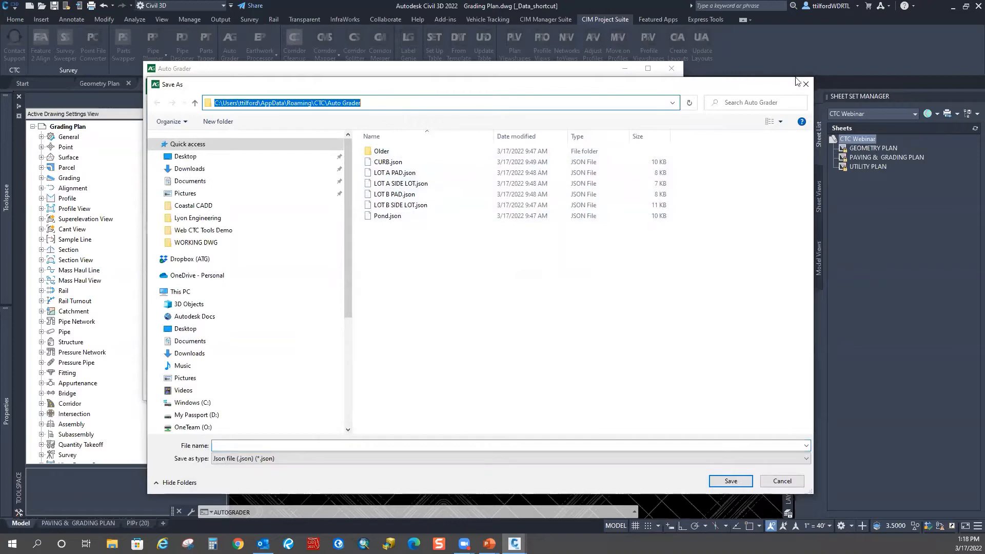
{"action": "left_click", "coordinate": [811, 84]}
{"action": "left_click", "coordinate": [191, 87]}
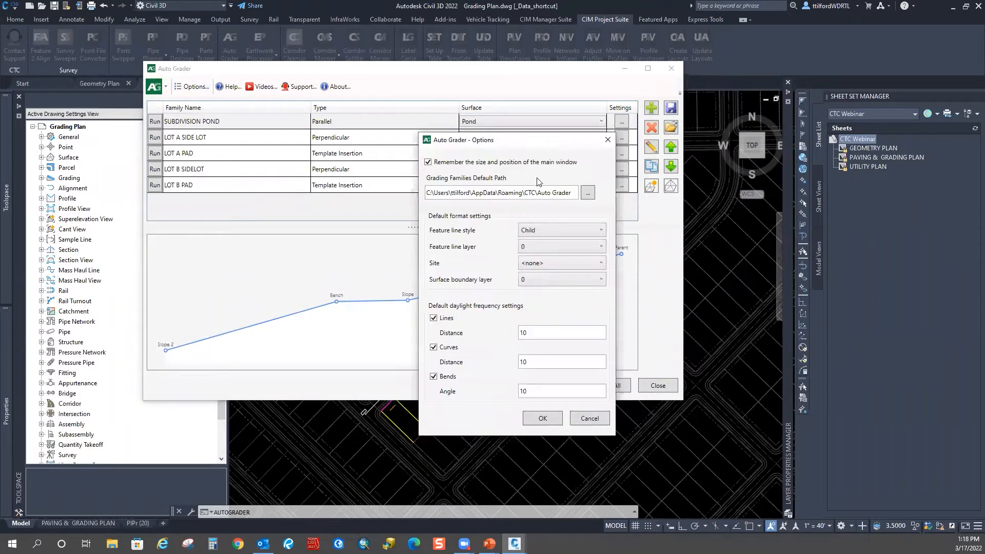
{"action": "left_click", "coordinate": [606, 140]}
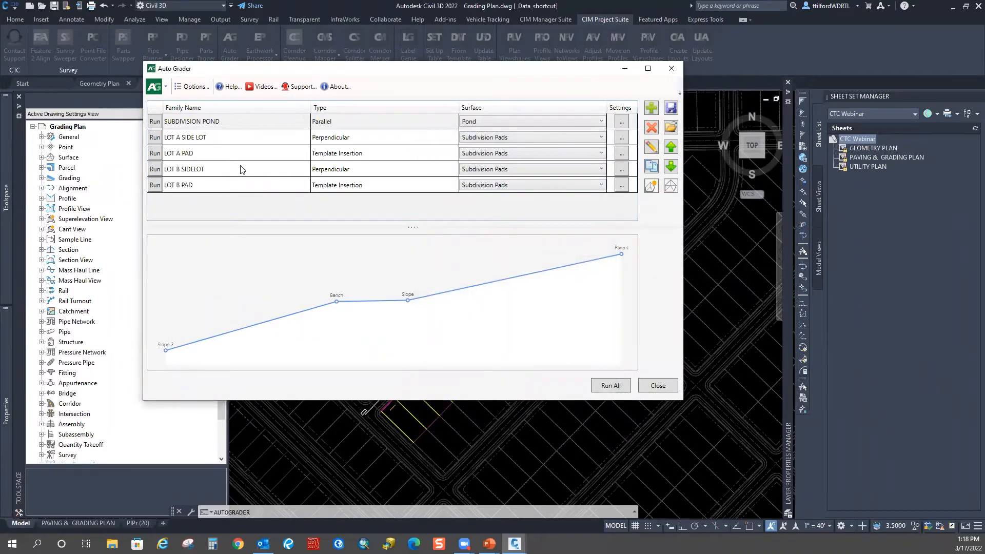
Move the Auto Grader window aside to uncover the lots in the drawing.
{"action": "left_click_drag", "start_coordinate": [389, 69], "coordinate": [434, 63]}
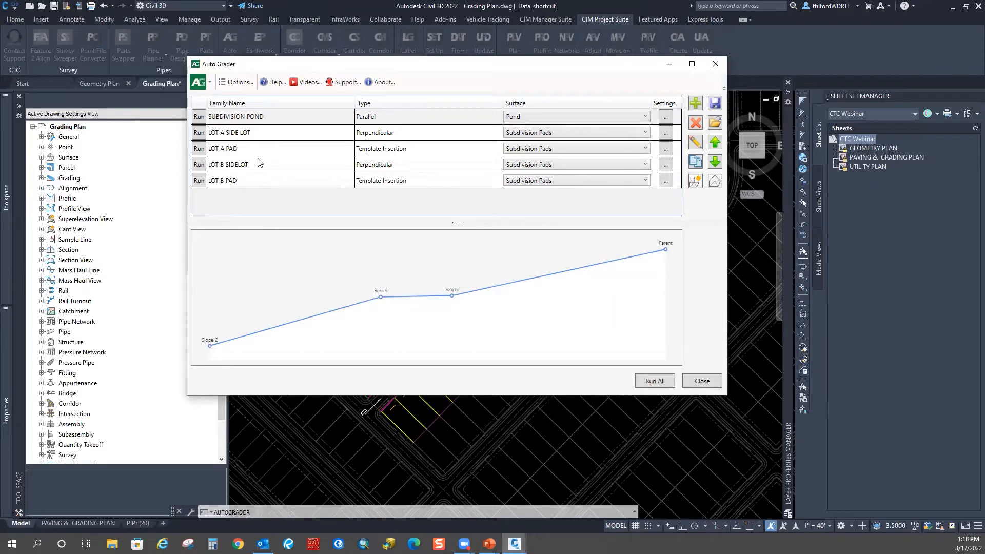
{"action": "left_click_drag", "start_coordinate": [344, 62], "coordinate": [547, 60]}
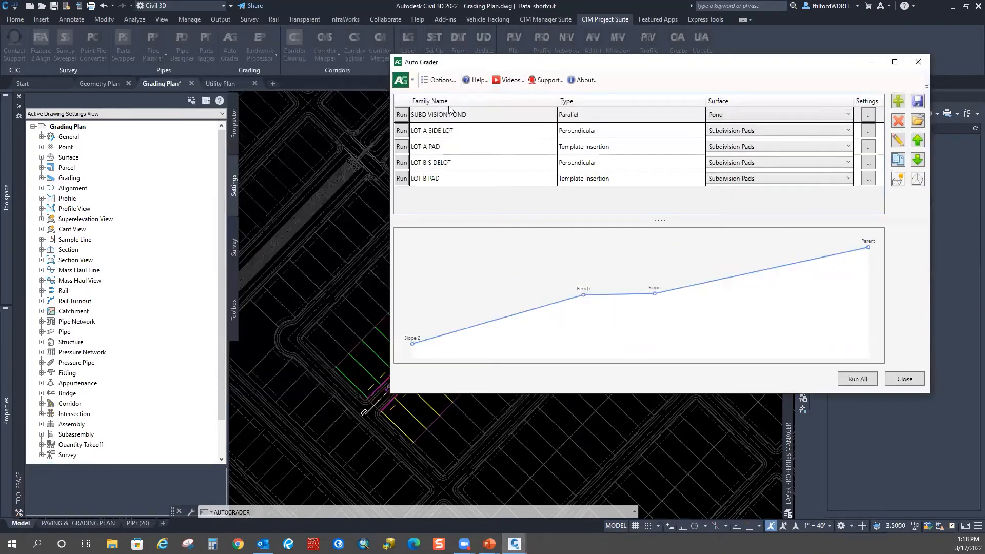
Open the LOT B SIDELOT grading family, review its House Front, House Mid and House Back grade breaks, and leave without saving.
{"action": "left_click_drag", "start_coordinate": [518, 64], "coordinate": [773, 38]}
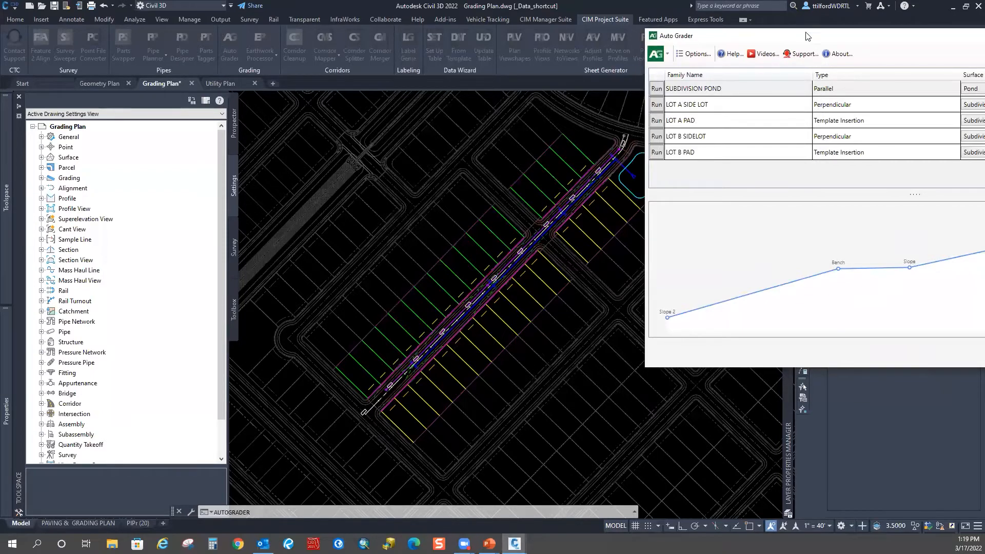
{"action": "left_click_drag", "start_coordinate": [811, 35], "coordinate": [825, 29]}
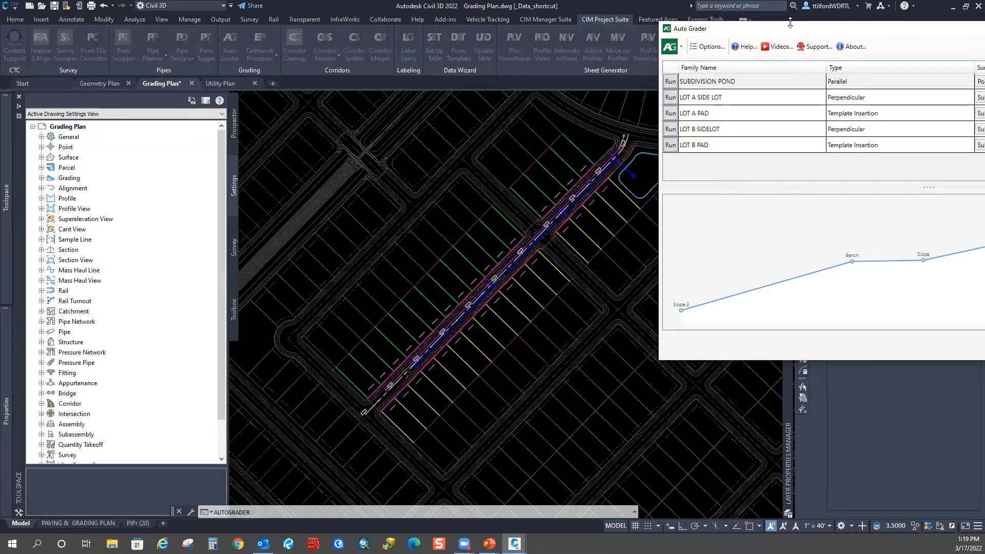
{"action": "left_click_drag", "start_coordinate": [823, 34], "coordinate": [431, 53]}
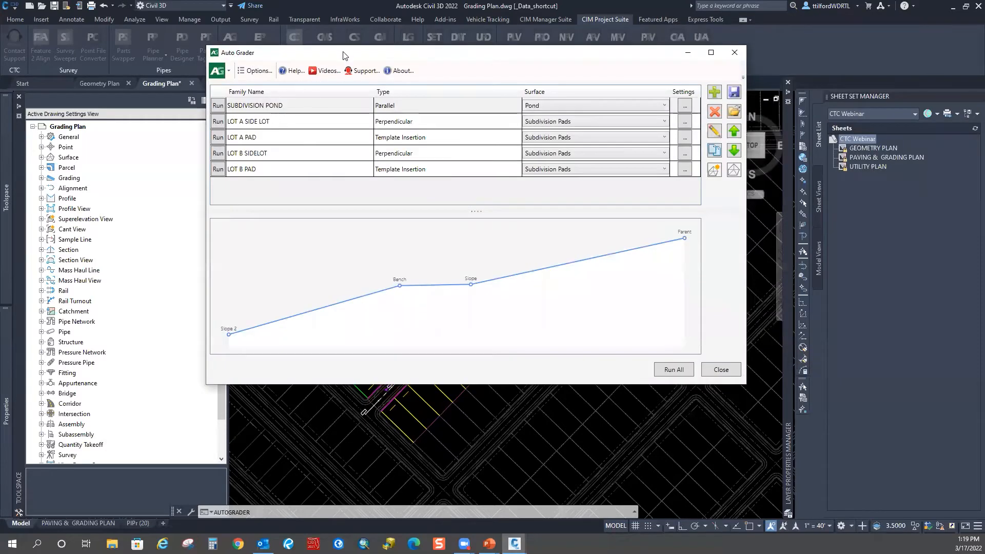
{"action": "left_click", "coordinate": [312, 123]}
{"action": "left_click", "coordinate": [313, 156]}
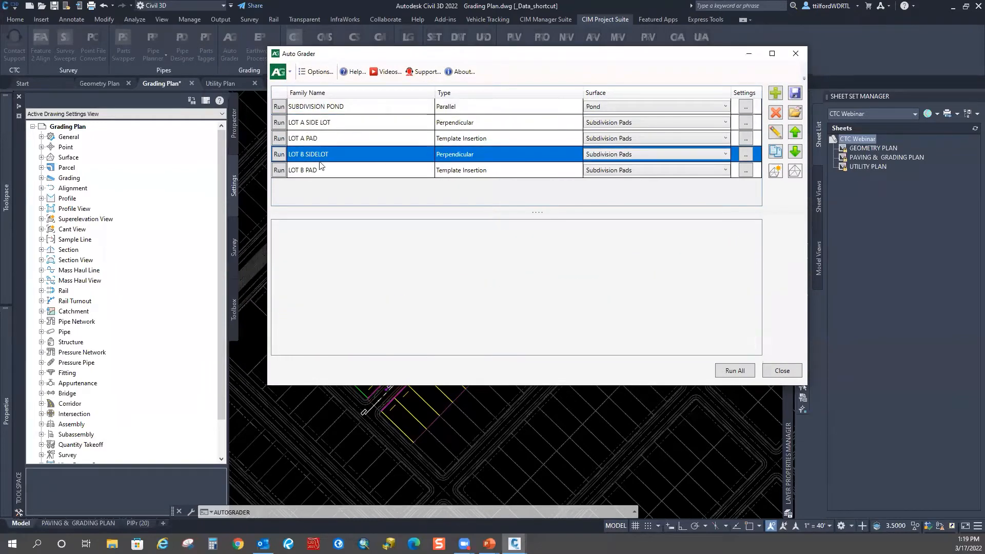
{"action": "left_click", "coordinate": [777, 131]}
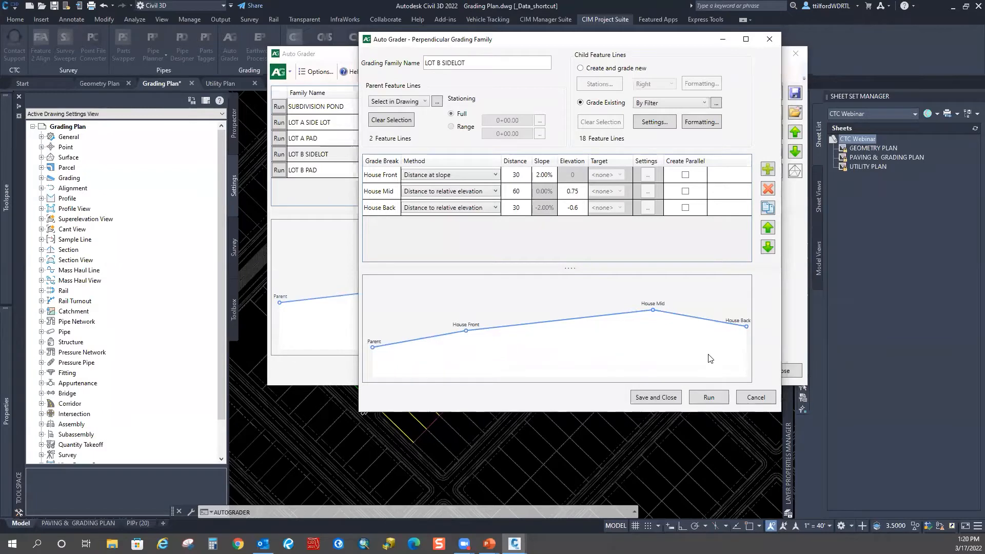
{"action": "left_click", "coordinate": [755, 399]}
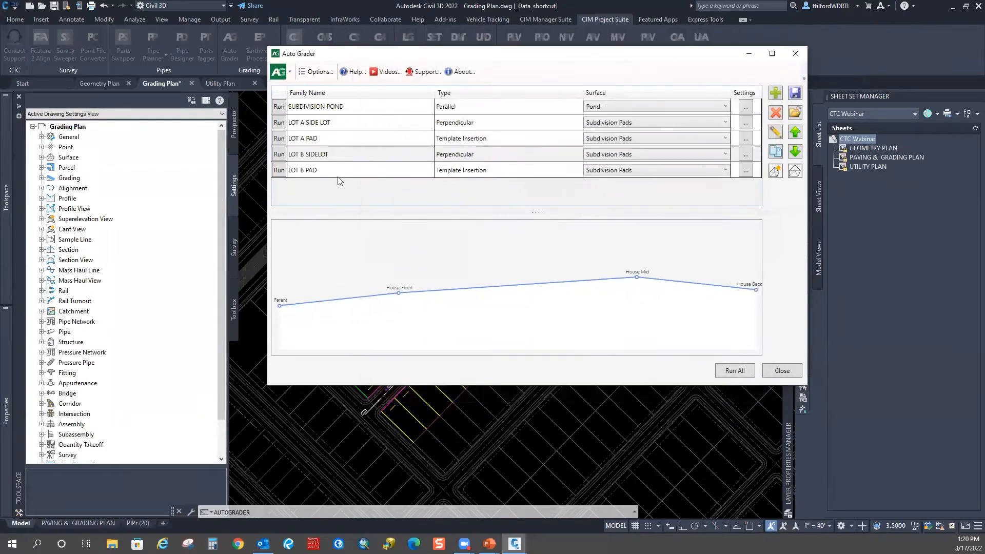
Open the LOT B PAD grading family for editing and select the middle pad feature line as the PAD child's template object.
{"action": "left_click", "coordinate": [308, 174]}
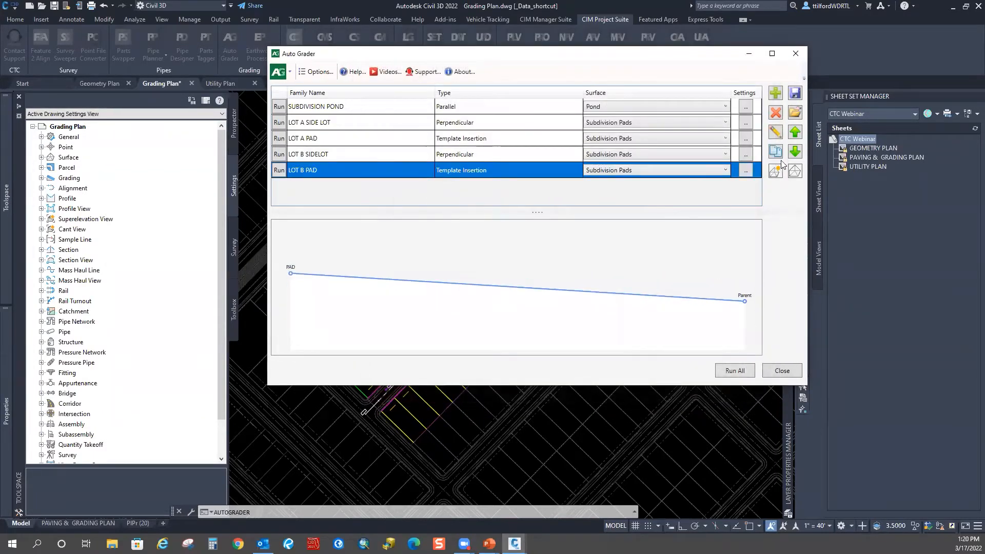
{"action": "left_click", "coordinate": [775, 132]}
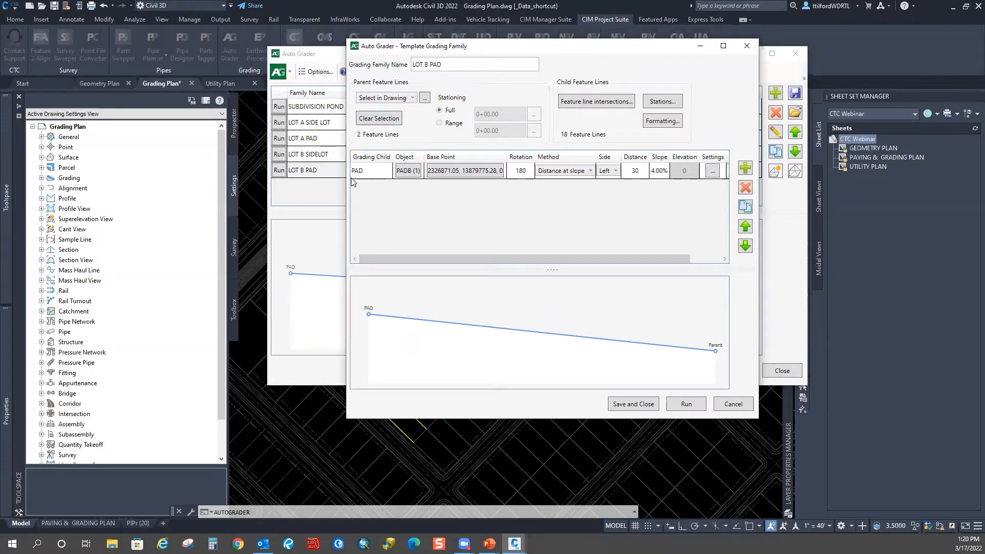
{"action": "left_click", "coordinate": [458, 176]}
{"action": "left_click", "coordinate": [407, 170]}
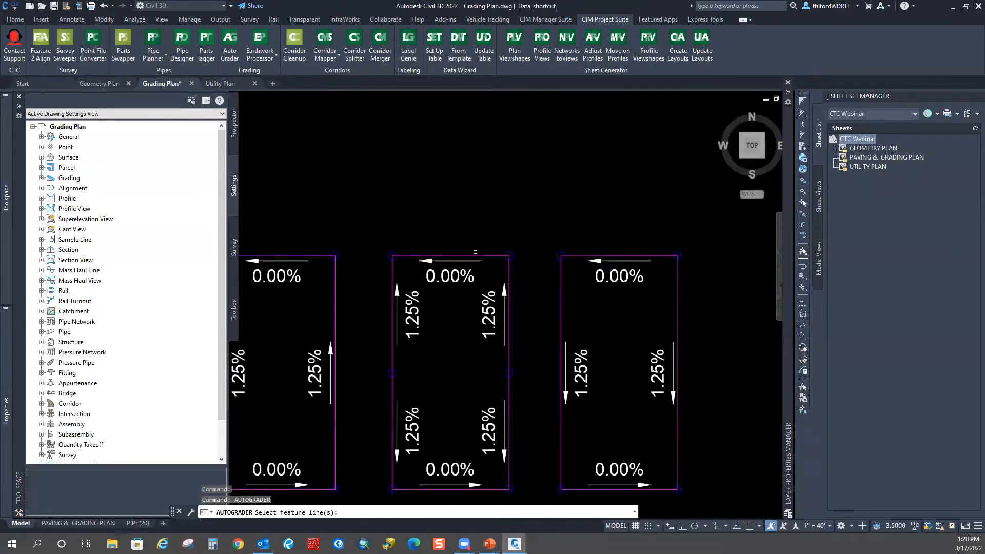
{"action": "left_click", "coordinate": [474, 255]}
{"action": "key", "text": "Return"}
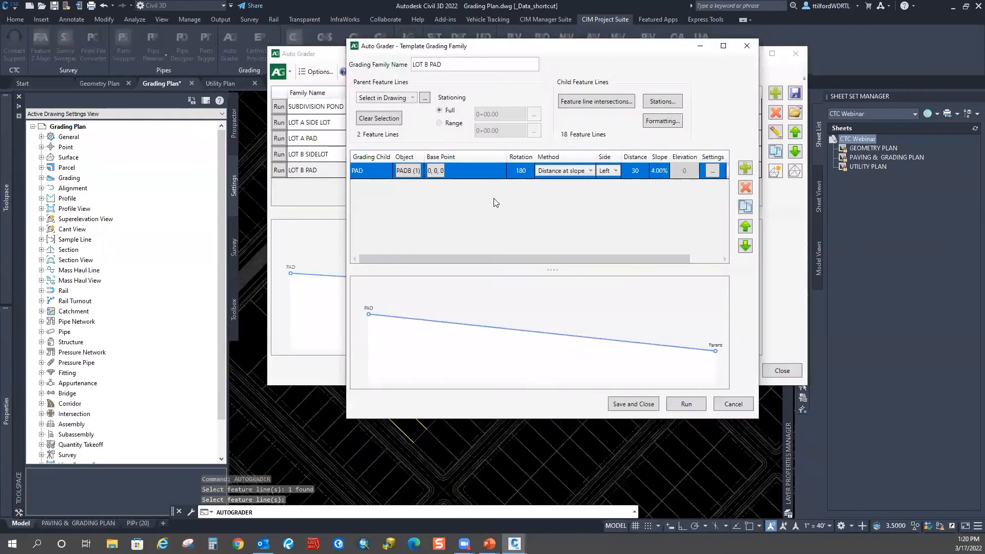
Set the PAD child's base point at the midpoint of the middle pad's upper edge.
{"action": "left_click", "coordinate": [439, 174]}
{"action": "scroll", "coordinate": [657, 287], "scroll_direction": "down", "scroll_amount": 6}
{"action": "mouse_move", "coordinate": [657, 288]}
{"action": "middle_mouse_down"}
{"action": "mouse_move", "coordinate": [351, 257]}
{"action": "mouse_move", "coordinate": [365, 350]}
{"action": "middle_mouse_up"}
{"action": "scroll", "coordinate": [390, 279], "scroll_direction": "up", "scroll_amount": 5}
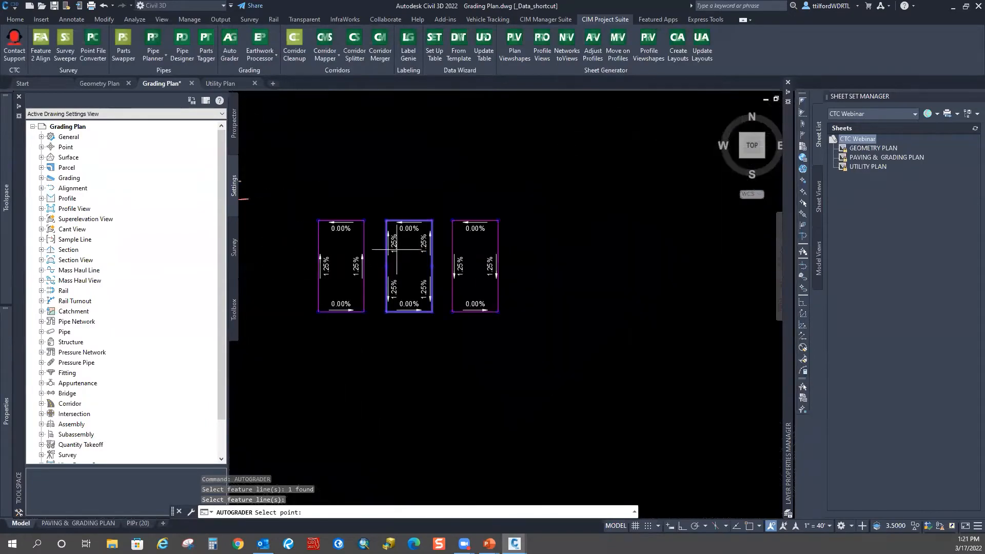
{"action": "right_click", "coordinate": [445, 164], "text": "shift"}
{"action": "left_click", "coordinate": [476, 241]}
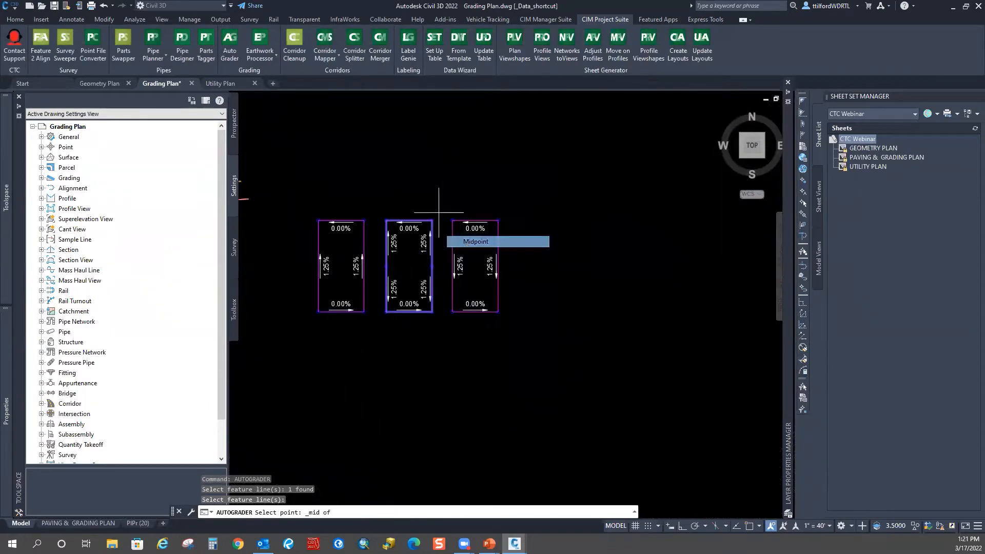
{"action": "left_click", "coordinate": [409, 220]}
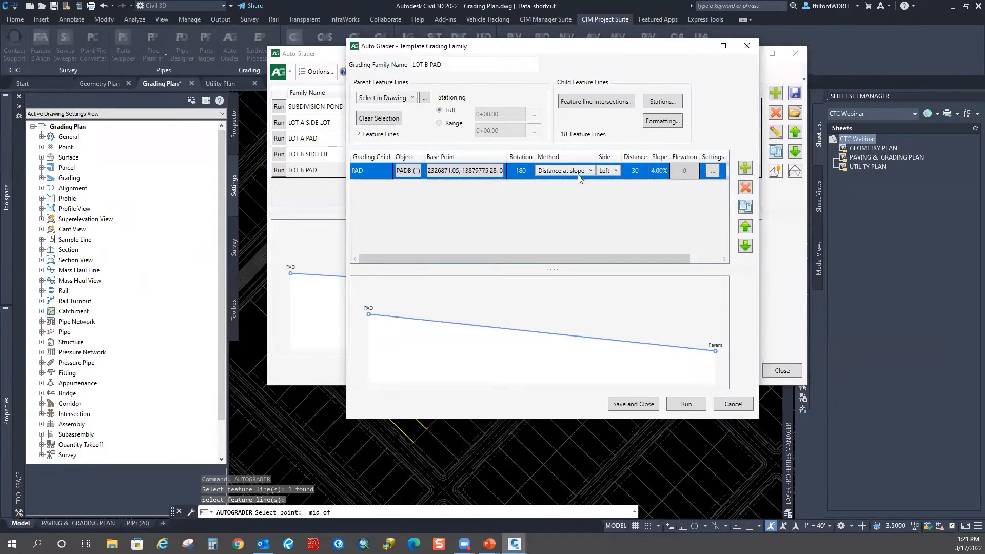
Review the side options of the PAD child and leave the LOT B PAD family without saving changes.
{"action": "left_click", "coordinate": [615, 171]}
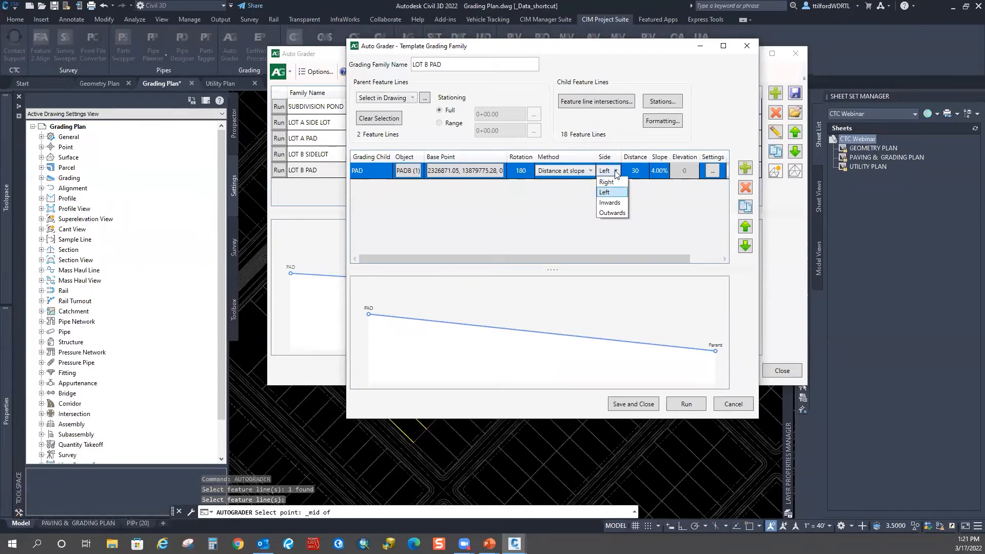
{"action": "left_click", "coordinate": [616, 172]}
{"action": "left_click", "coordinate": [615, 172]}
{"action": "left_click", "coordinate": [616, 172]}
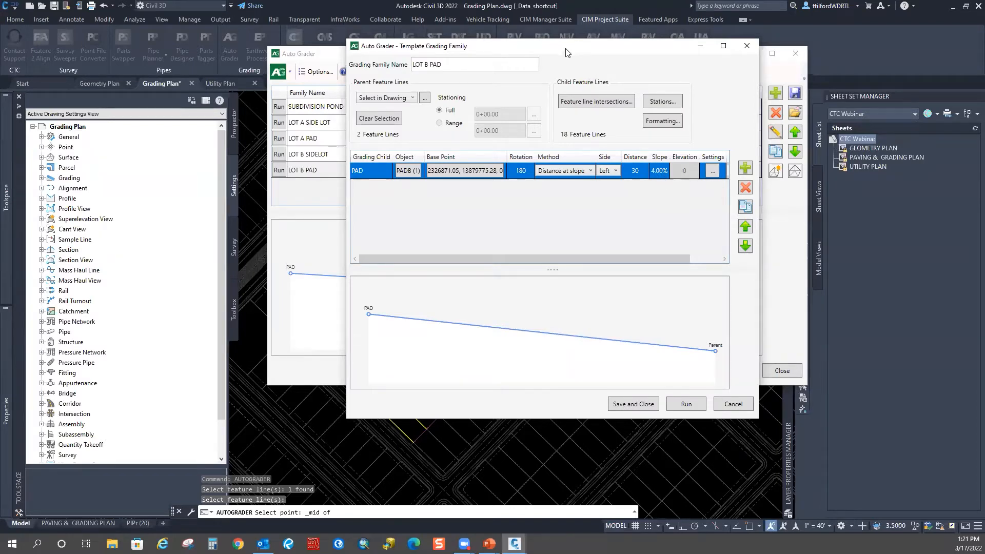
{"action": "left_click_drag", "start_coordinate": [569, 48], "coordinate": [500, 35]}
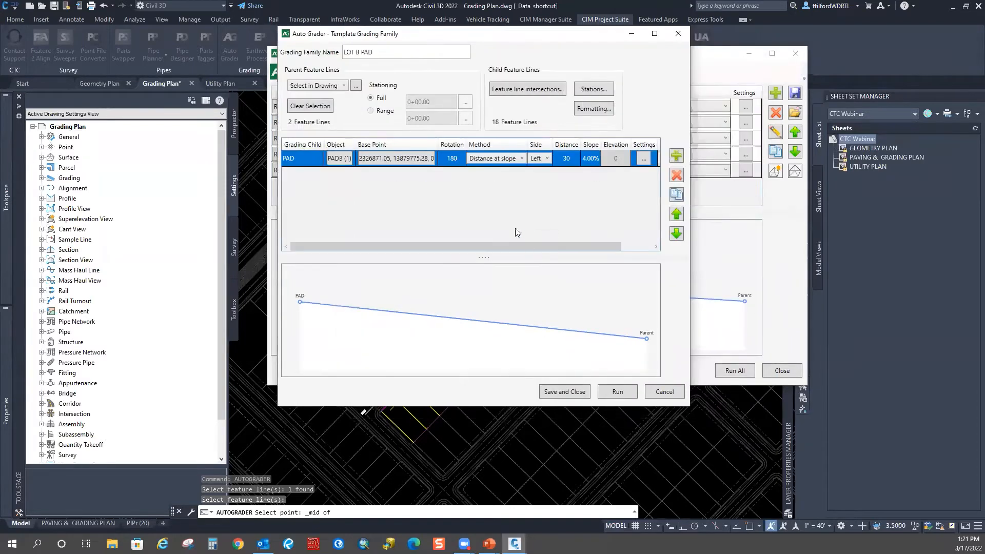
{"action": "left_click", "coordinate": [678, 33]}
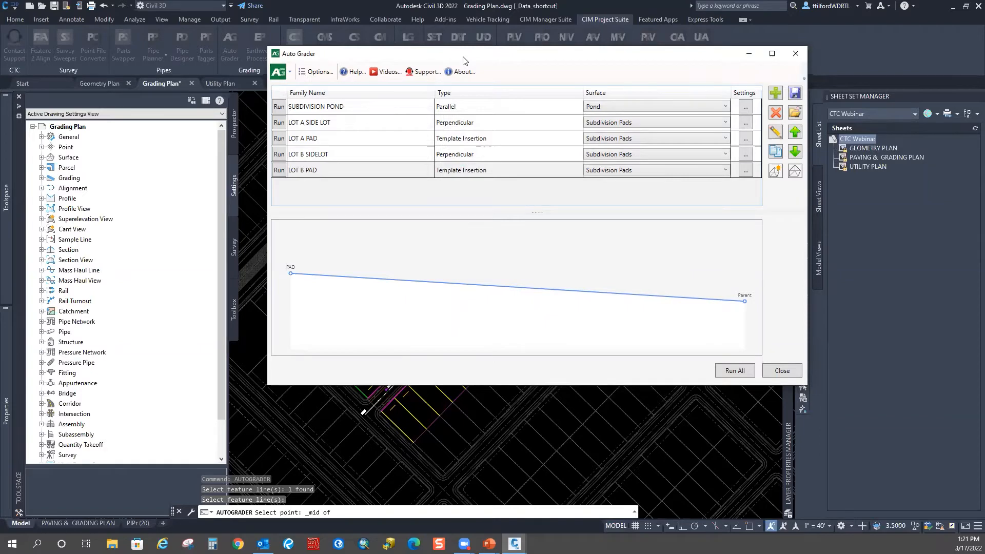
Move and shrink the Auto Grader window to uncover the pond, and run the SUBDIVISION POND grading family.
{"action": "left_click_drag", "start_coordinate": [415, 47], "coordinate": [784, 74]}
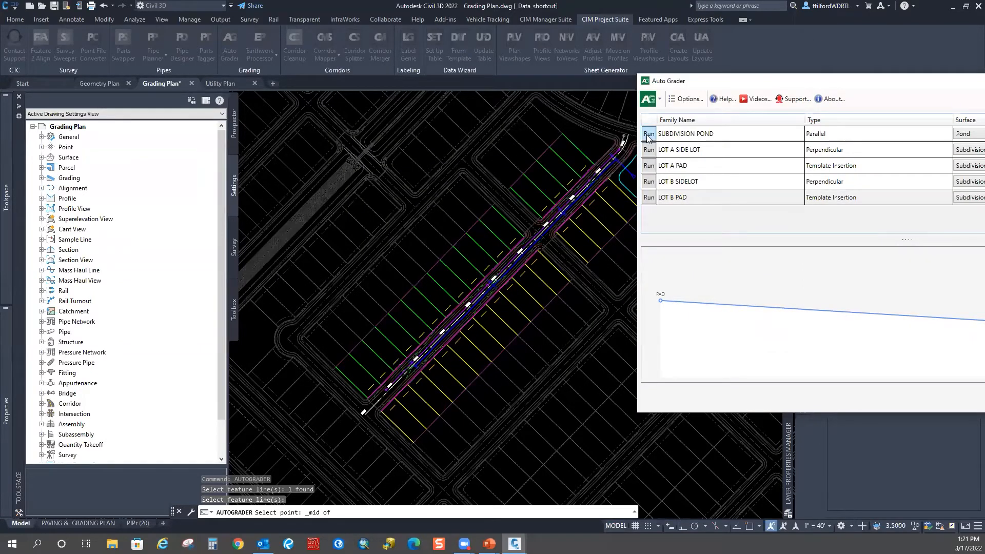
{"action": "left_click_drag", "start_coordinate": [850, 78], "coordinate": [860, 99]}
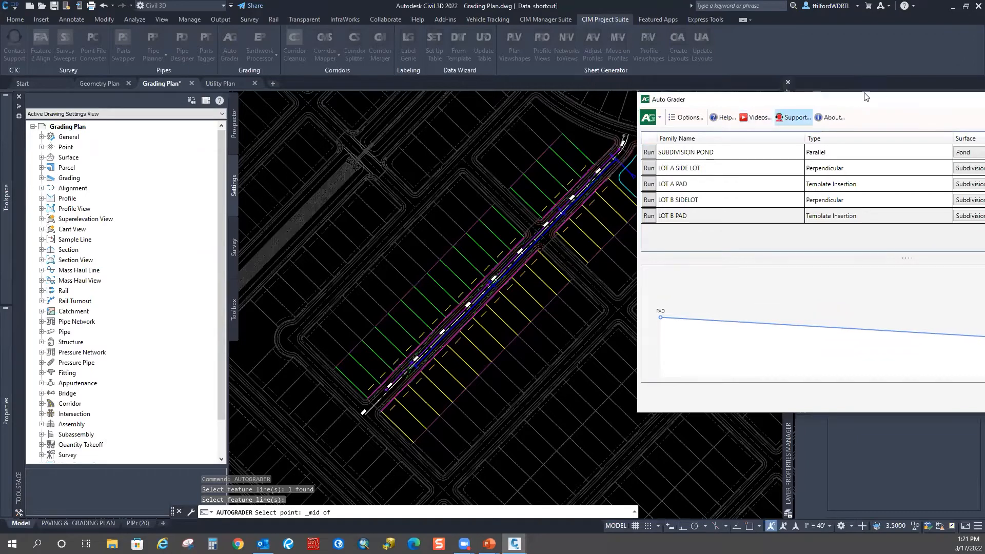
{"action": "double_click", "coordinate": [863, 103]}
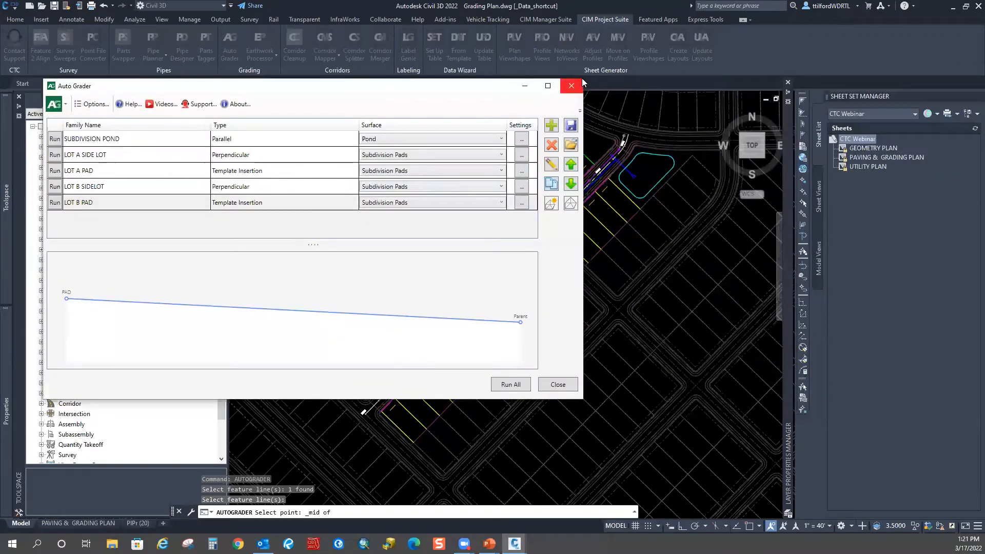
{"action": "mouse_move", "coordinate": [583, 79]}
{"action": "left_mouse_down"}
{"action": "mouse_move", "coordinate": [282, 138]}
{"action": "mouse_move", "coordinate": [358, 146]}
{"action": "mouse_move", "coordinate": [272, 101]}
{"action": "left_mouse_up"}
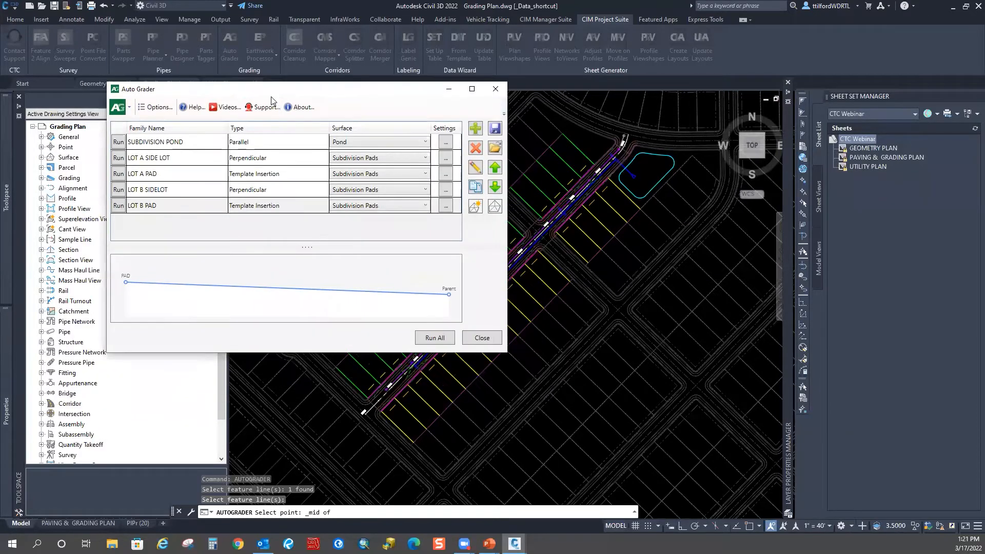
{"action": "left_click", "coordinate": [119, 142]}
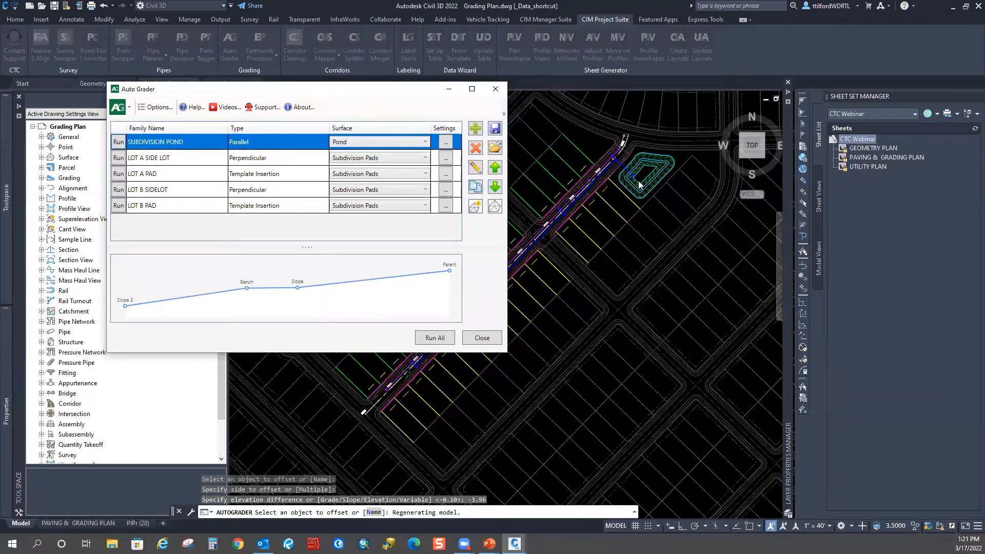
Review the supplementing and weeding factors in the SUBDIVISION POND family's surface settings and accept them as they are.
{"action": "left_click", "coordinate": [445, 144]}
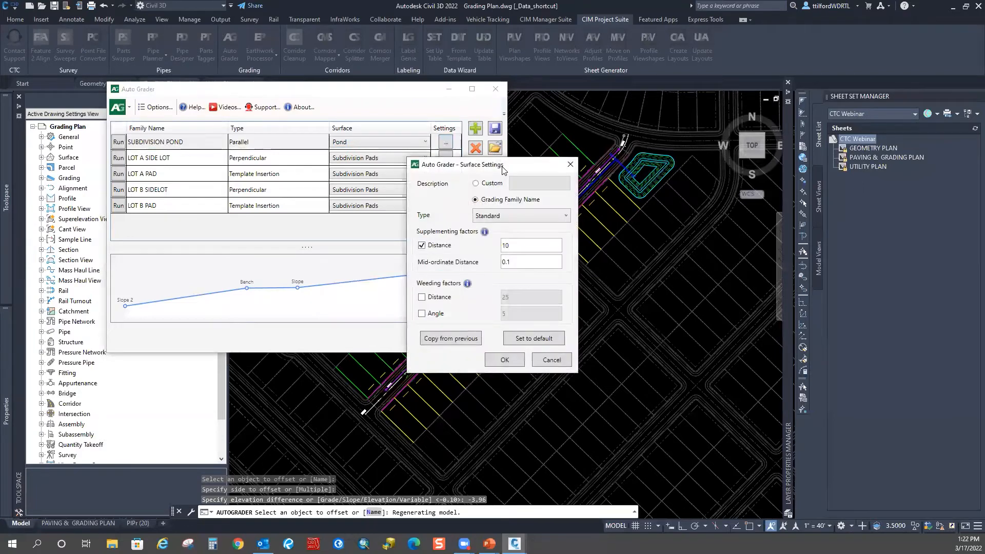
{"action": "left_click_drag", "start_coordinate": [502, 169], "coordinate": [396, 151]}
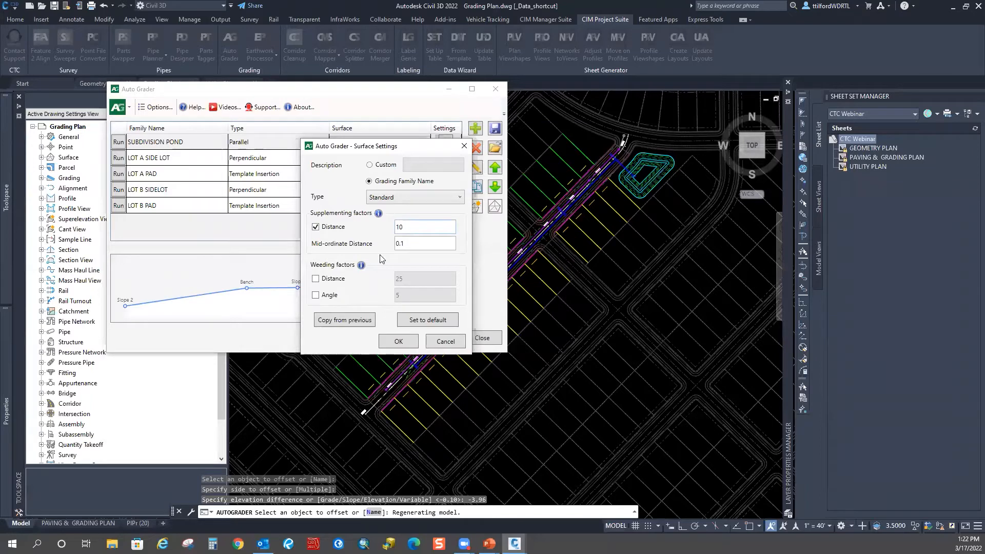
{"action": "left_click", "coordinate": [407, 247]}
{"action": "left_click", "coordinate": [391, 342]}
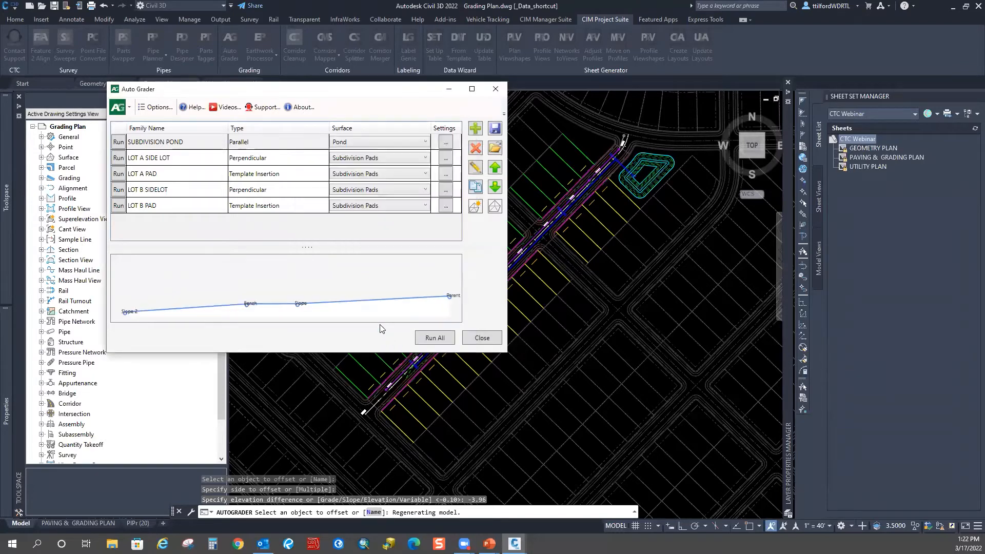
Close Auto Grader, select the graded Pond surface and open it in the Object Viewer.
{"action": "left_click", "coordinate": [481, 338]}
{"action": "middle_click_drag", "start_coordinate": [656, 182], "coordinate": [494, 279]}
{"action": "scroll", "coordinate": [495, 279], "scroll_direction": "up", "scroll_amount": 3}
{"action": "left_click", "coordinate": [495, 279]}
{"action": "right_click", "coordinate": [529, 190]}
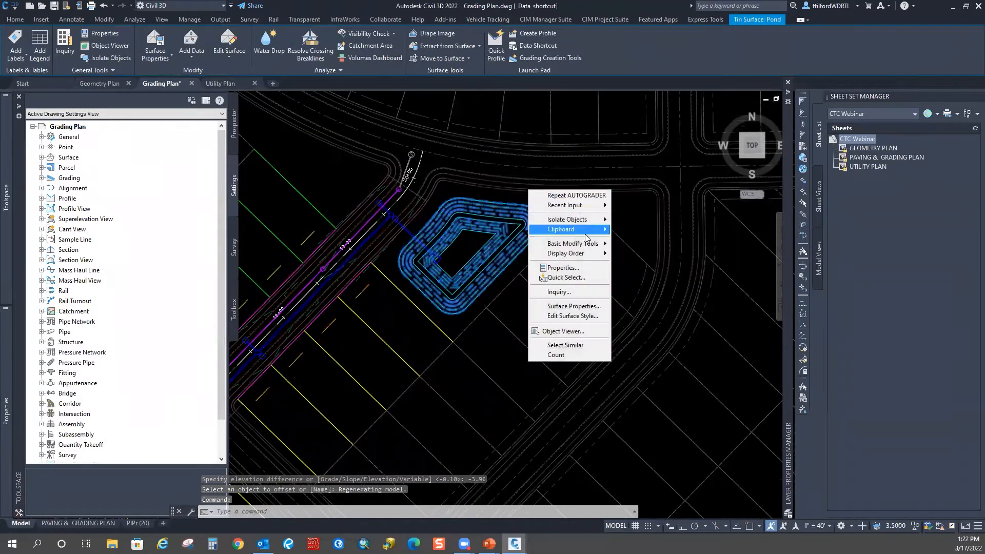
{"action": "left_click", "coordinate": [564, 331]}
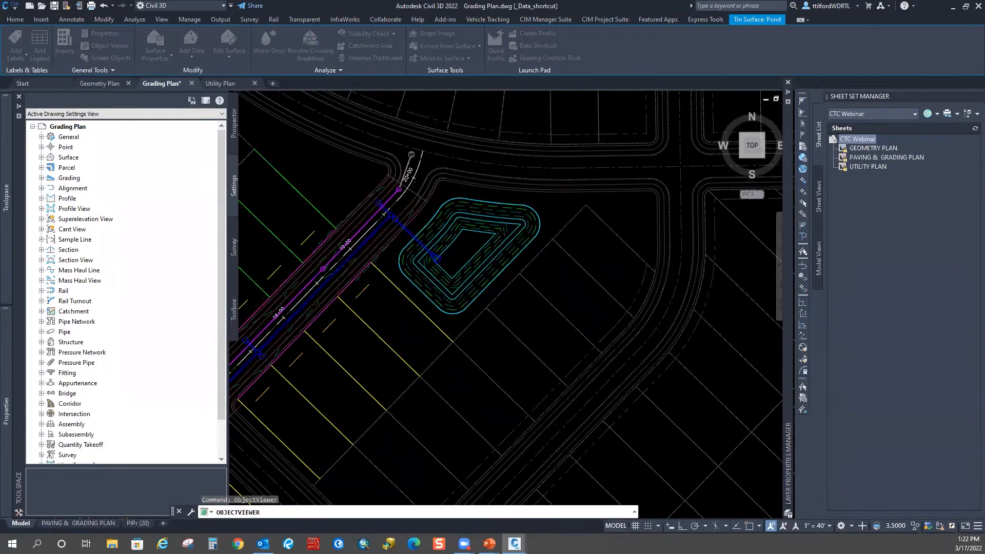
View the pond surface in 3D with the Conceptual visual style, orbit it to a low angle, and close the Object Viewer.
{"action": "left_click_drag", "start_coordinate": [540, 348], "coordinate": [578, 314]}
{"action": "left_click", "coordinate": [503, 144]}
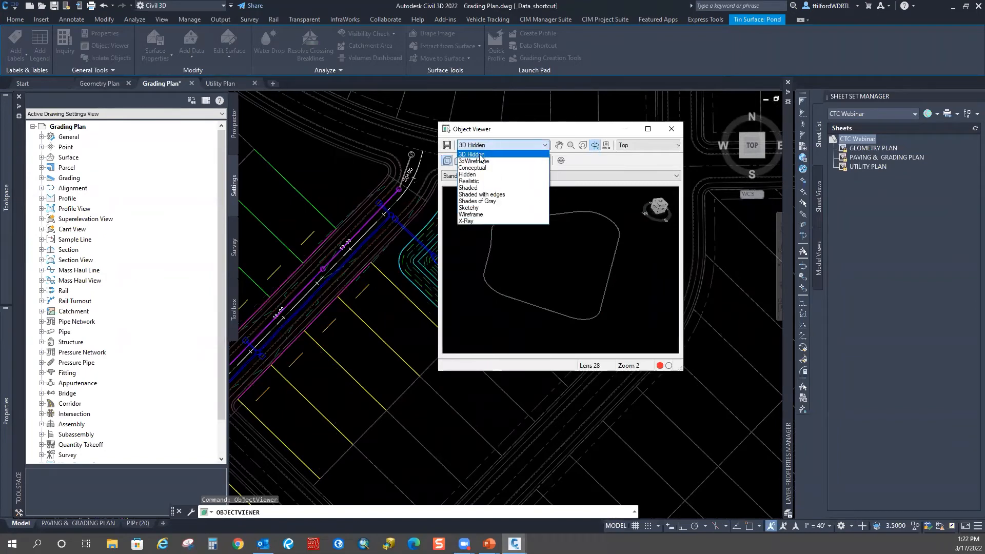
{"action": "left_click", "coordinate": [477, 171]}
{"action": "mouse_move", "coordinate": [530, 311]}
{"action": "left_mouse_down"}
{"action": "mouse_move", "coordinate": [522, 291]}
{"action": "mouse_move", "coordinate": [571, 254]}
{"action": "mouse_move", "coordinate": [585, 283]}
{"action": "mouse_move", "coordinate": [575, 294]}
{"action": "left_mouse_up"}
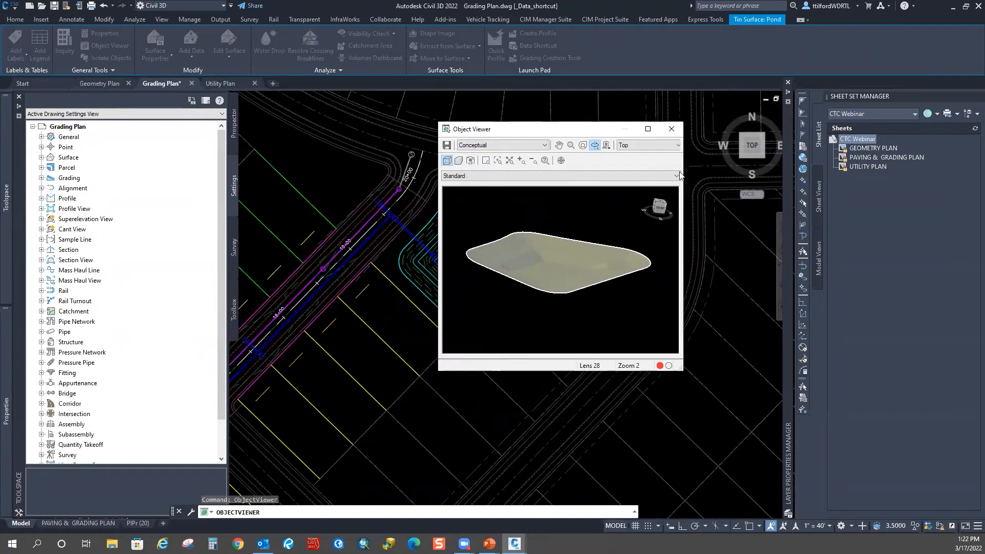
{"action": "left_click", "coordinate": [672, 128]}
{"action": "key", "text": "Escape"}
Reopen Auto Grader, edit the SUBDIVISION POND family and set the Slope child's distance to 10.
{"action": "mouse_move", "coordinate": [436, 279]}
{"action": "middle_mouse_down"}
{"action": "mouse_move", "coordinate": [428, 319]}
{"action": "mouse_move", "coordinate": [426, 308]}
{"action": "middle_mouse_up"}
{"action": "scroll", "coordinate": [418, 308], "scroll_direction": "down", "scroll_amount": 2}
{"action": "scroll", "coordinate": [417, 220], "scroll_direction": "up", "scroll_amount": 2}
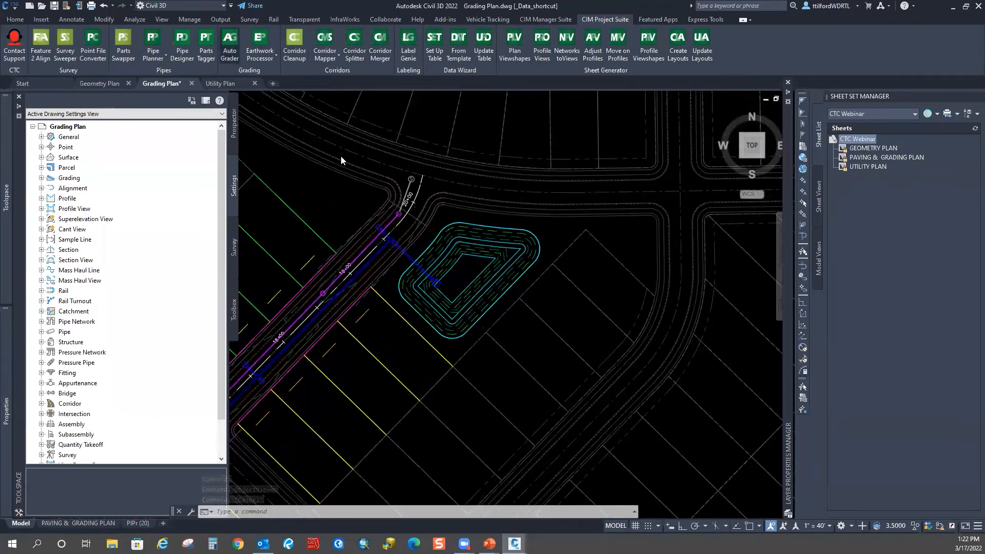
{"action": "left_click_drag", "start_coordinate": [313, 95], "coordinate": [438, 110]}
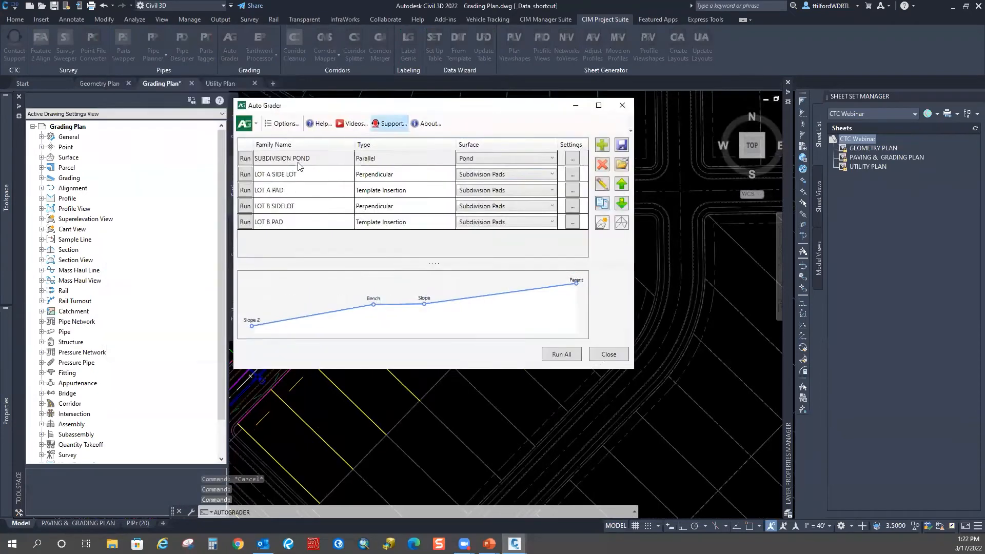
{"action": "left_click", "coordinate": [603, 186]}
{"action": "left_click", "coordinate": [487, 155]}
{"action": "left_click", "coordinate": [487, 155]}
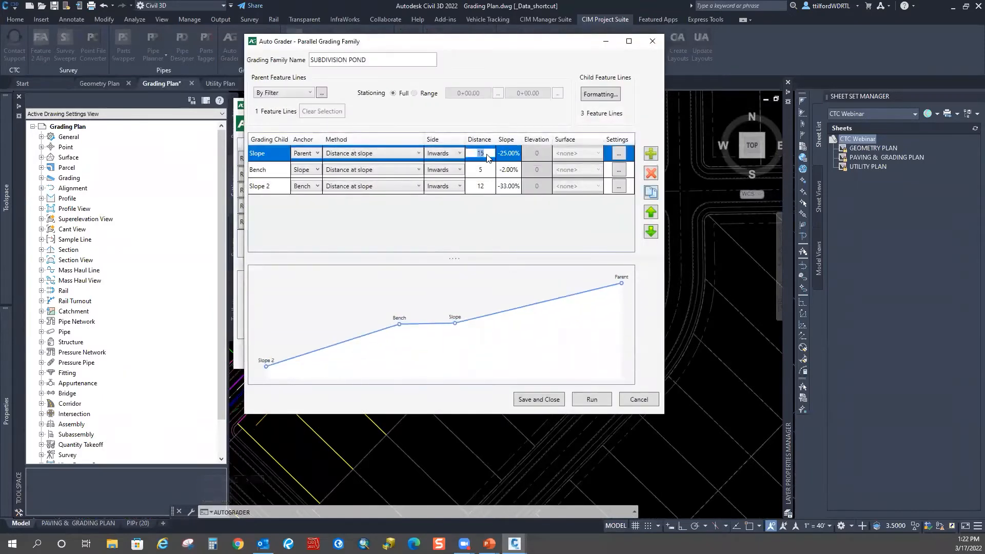
{"action": "type", "text": "10"}
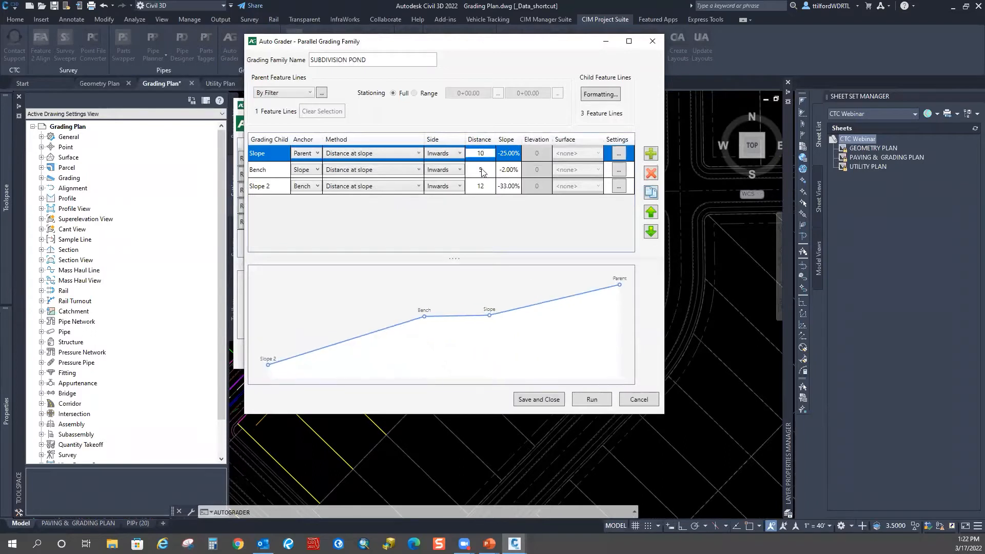
Set the Slope 2 child's distance to 8 and save the SUBDIVISION POND grading family.
{"action": "left_click", "coordinate": [487, 187]}
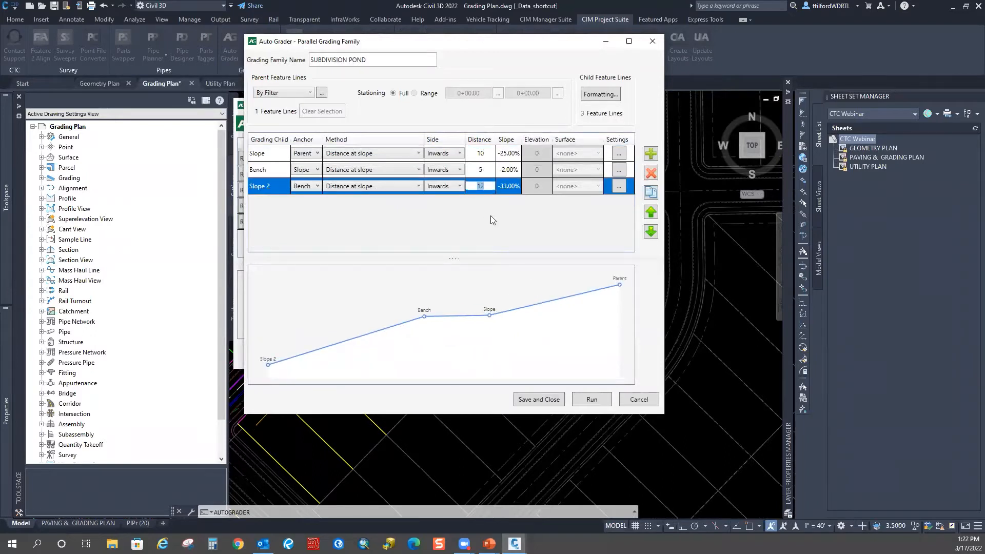
{"action": "type", "text": "6"}
{"action": "key", "text": "BackSpace"}
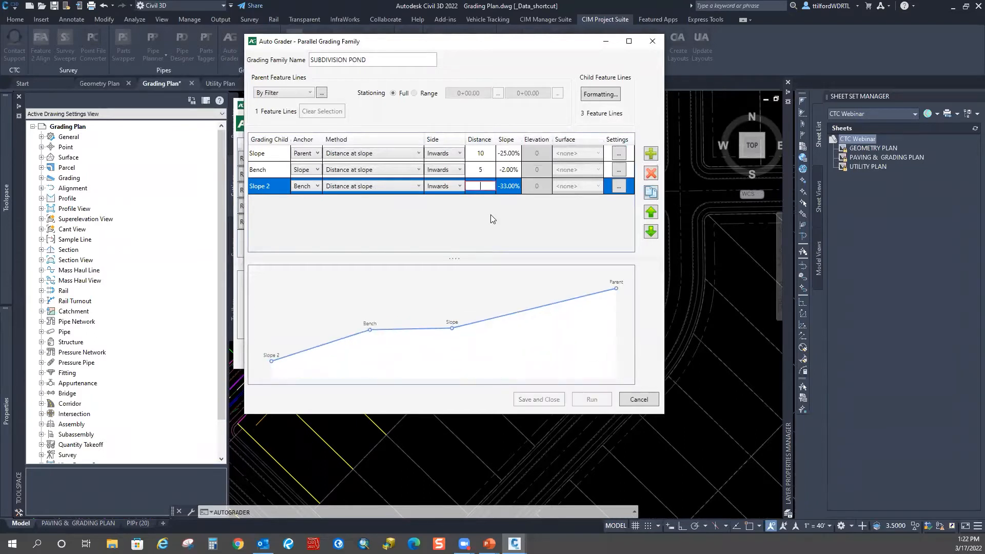
{"action": "type", "text": "8"}
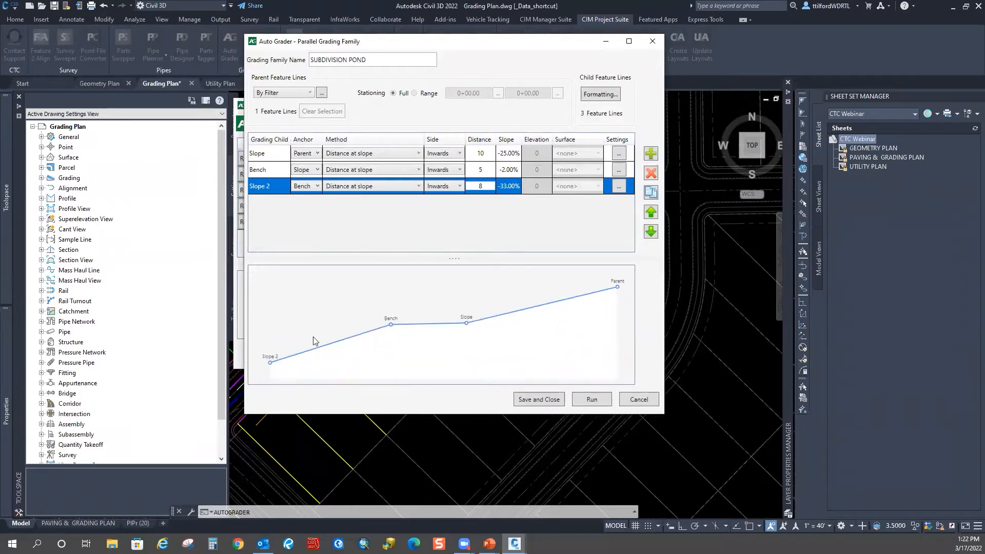
{"action": "left_click", "coordinate": [537, 400]}
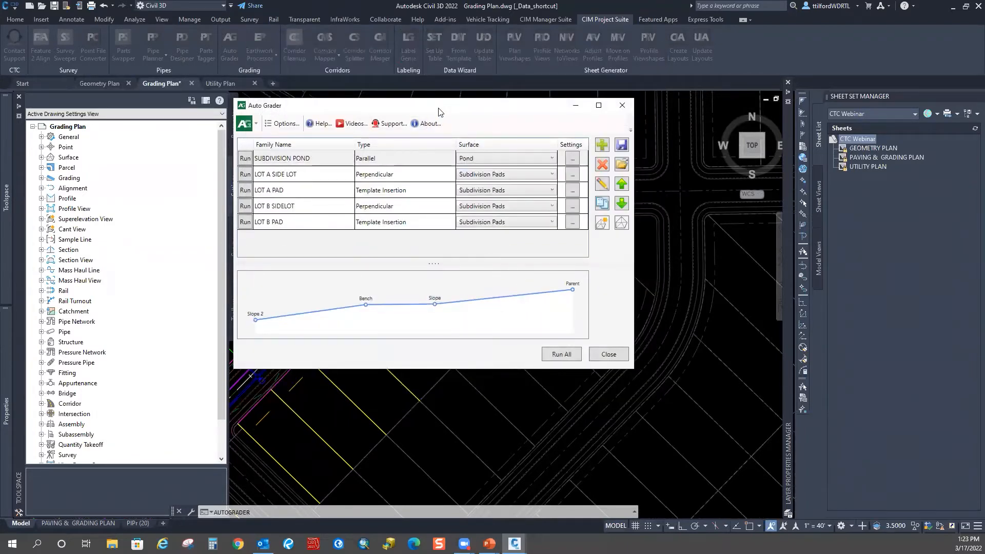
Run the SUBDIVISION POND family to regrade the pond and close Auto Grader.
{"action": "left_click_drag", "start_coordinate": [438, 111], "coordinate": [765, 78]}
{"action": "left_click", "coordinate": [573, 124]}
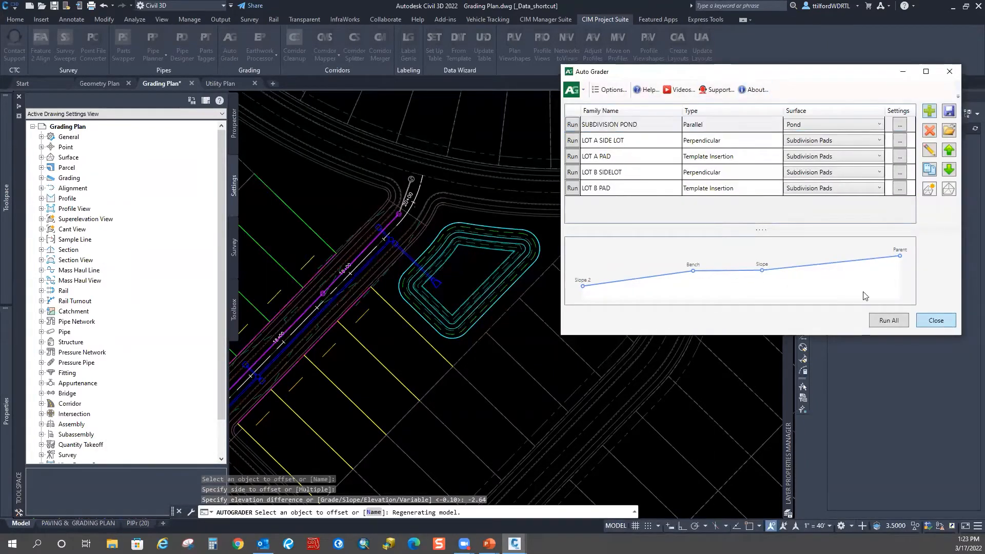
{"action": "left_click", "coordinate": [934, 321]}
Inspect the regraded Pond surface in the Object Viewer, orbit it to a tilted 3D view, and close the viewer.
{"action": "scroll", "coordinate": [498, 238], "scroll_direction": "up", "scroll_amount": 4}
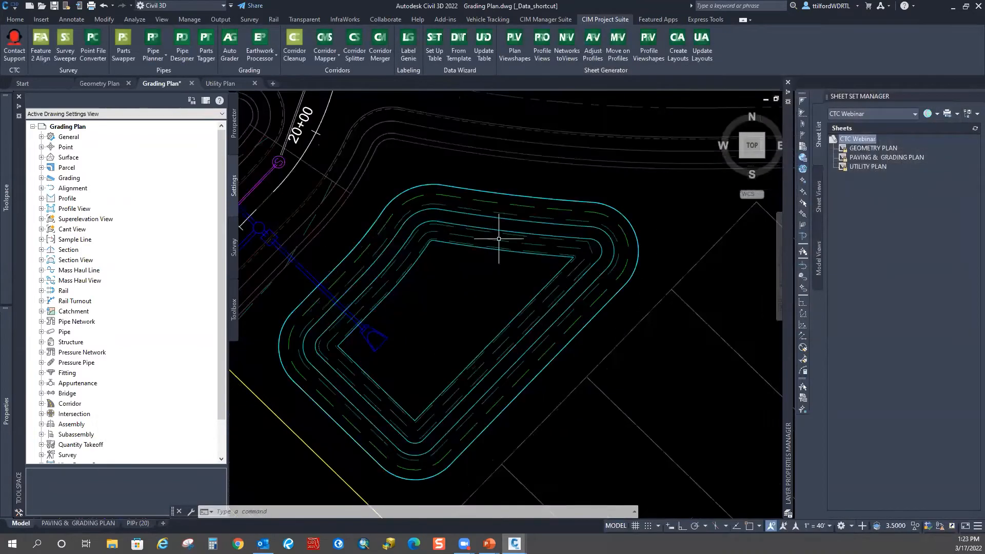
{"action": "left_click", "coordinate": [516, 192]}
{"action": "right_click", "coordinate": [516, 188]}
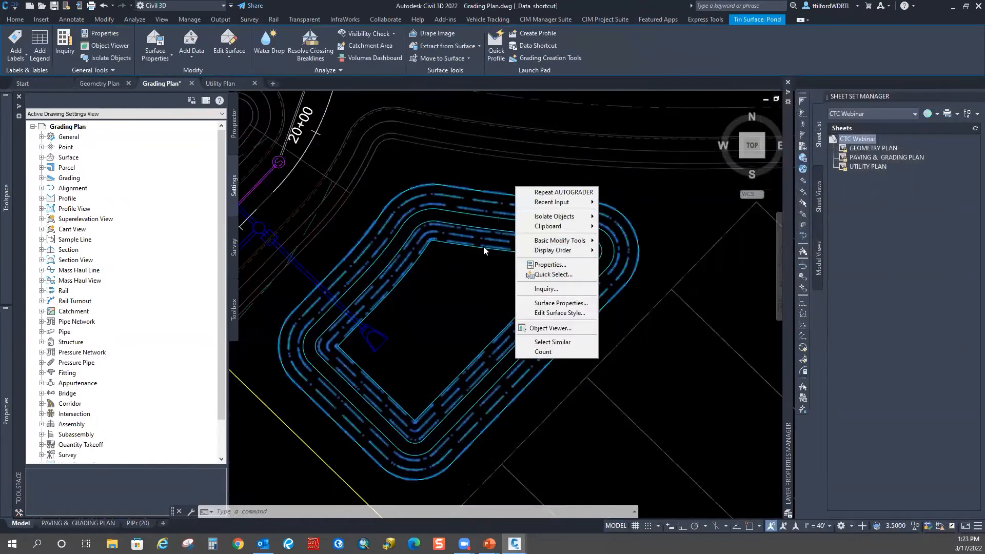
{"action": "left_click", "coordinate": [559, 332]}
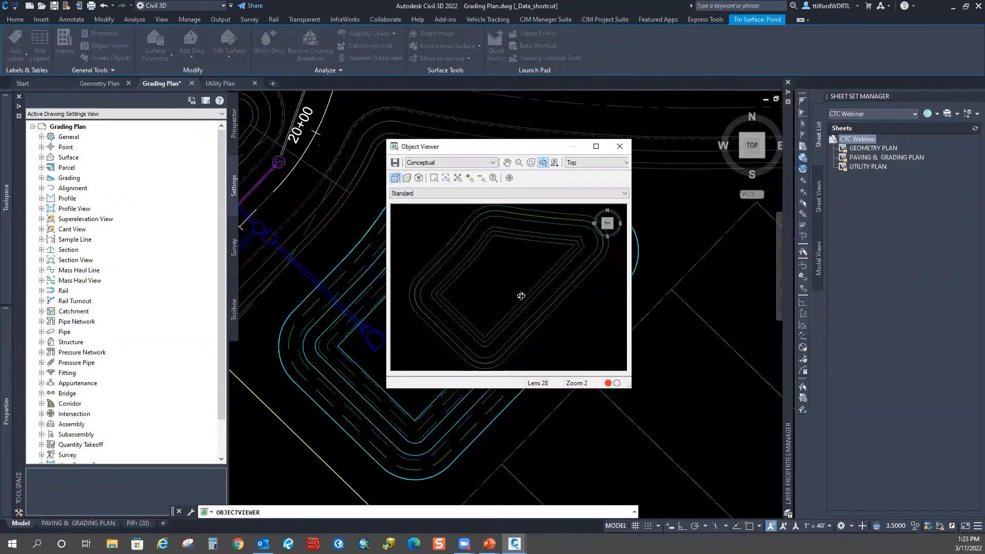
{"action": "left_click_drag", "start_coordinate": [521, 310], "coordinate": [545, 277]}
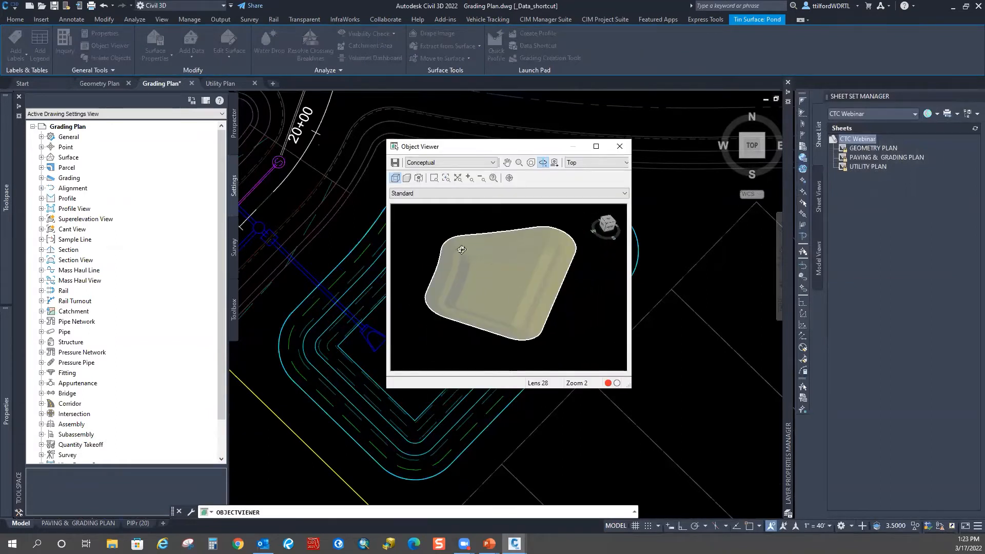
{"action": "left_click", "coordinate": [619, 146]}
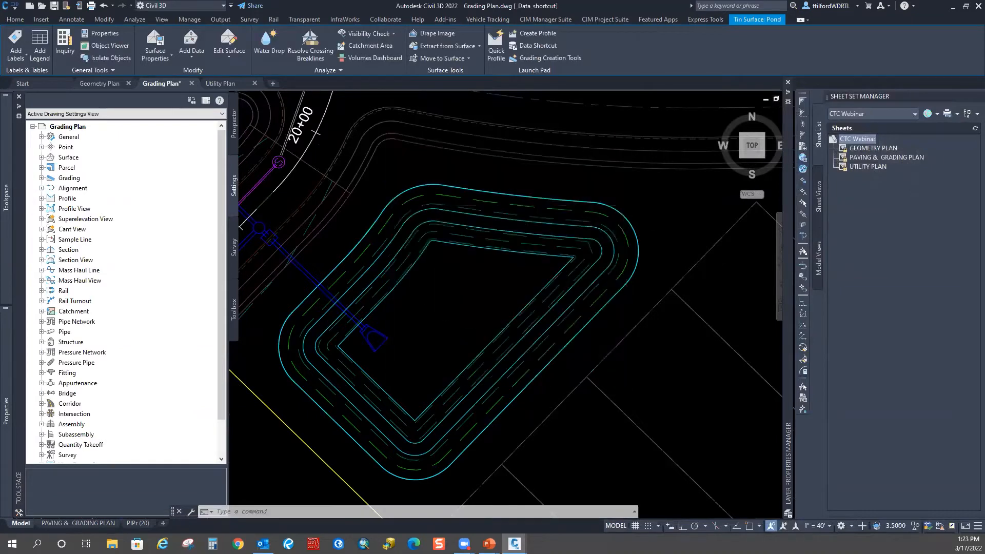
Reopen Auto Grader, set the SUBDIVISION POND family's Slope distance to 15 and Slope 2 distance to 10, and save it.
{"action": "scroll", "coordinate": [483, 255], "scroll_direction": "down", "scroll_amount": 2}
{"action": "middle_click_drag", "start_coordinate": [455, 274], "coordinate": [497, 246]}
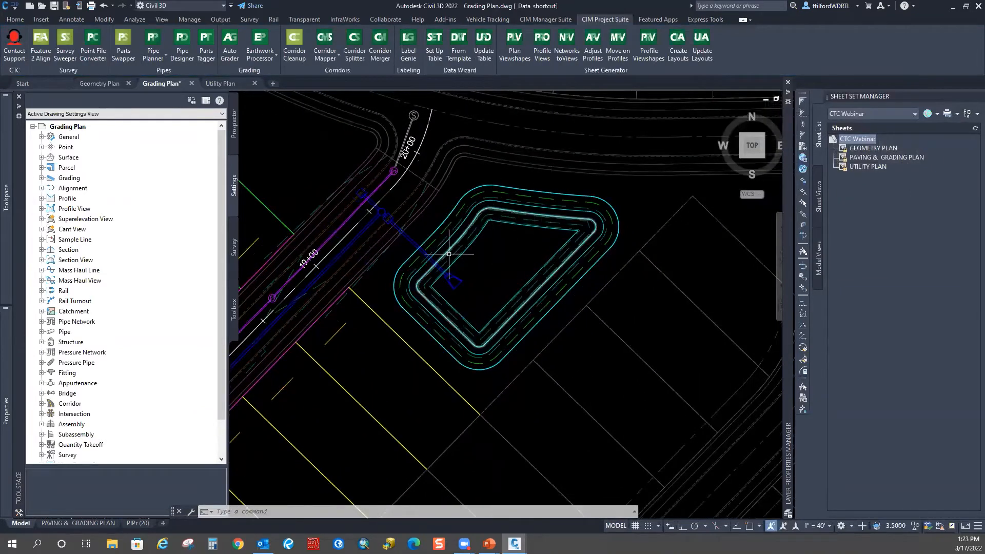
{"action": "middle_click_drag", "start_coordinate": [511, 212], "coordinate": [458, 187]}
{"action": "mouse_move", "coordinate": [454, 279]}
{"action": "middle_mouse_down"}
{"action": "mouse_move", "coordinate": [404, 334]}
{"action": "mouse_move", "coordinate": [428, 300]}
{"action": "middle_mouse_up"}
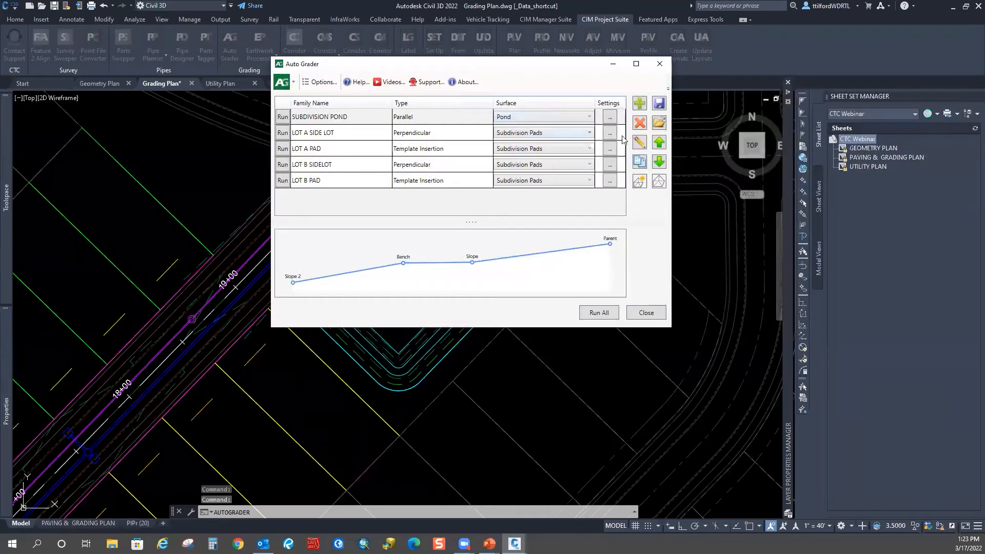
{"action": "left_click", "coordinate": [640, 143]}
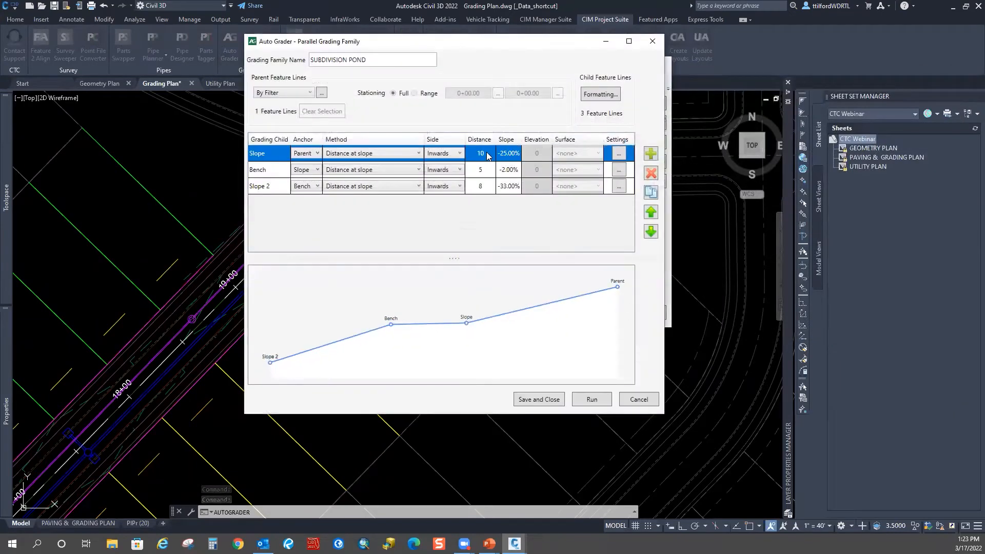
{"action": "type", "text": "15"}
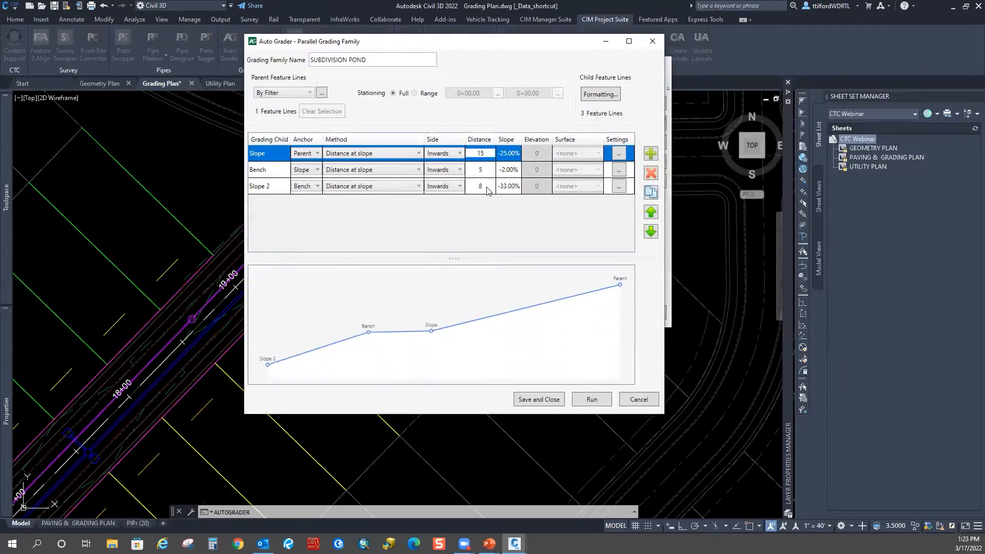
{"action": "left_click", "coordinate": [484, 189]}
{"action": "type", "text": "10"}
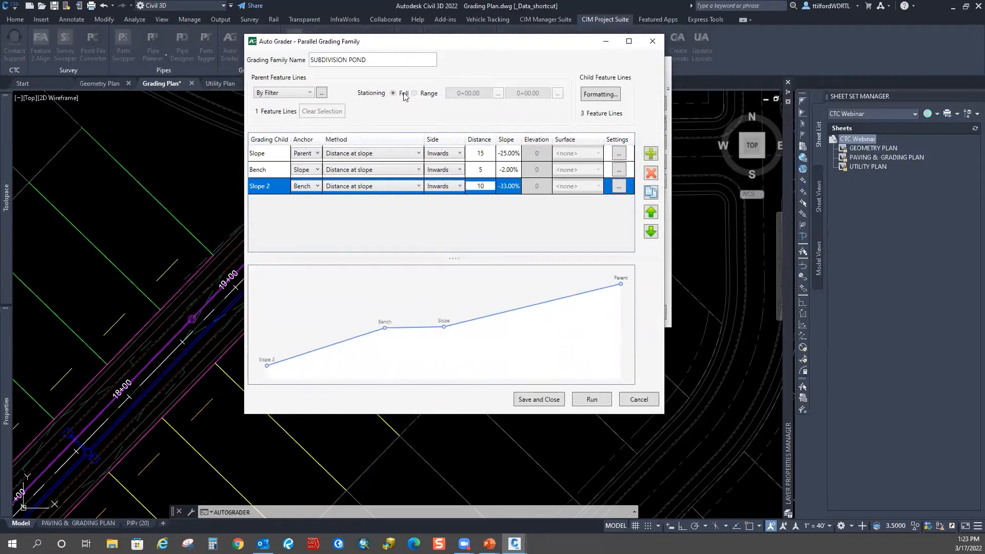
{"action": "left_click_drag", "start_coordinate": [423, 45], "coordinate": [485, 31]}
{"action": "left_click", "coordinate": [601, 385]}
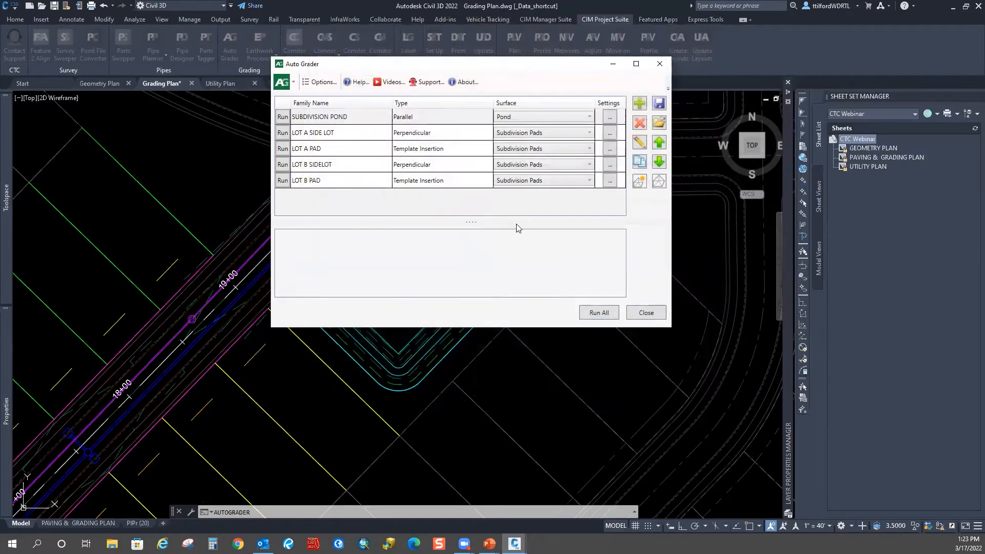
Rerun the SUBDIVISION POND family with the changed distances and close Auto Grader.
{"action": "left_click_drag", "start_coordinate": [431, 64], "coordinate": [656, 47]}
{"action": "left_click", "coordinate": [564, 104]}
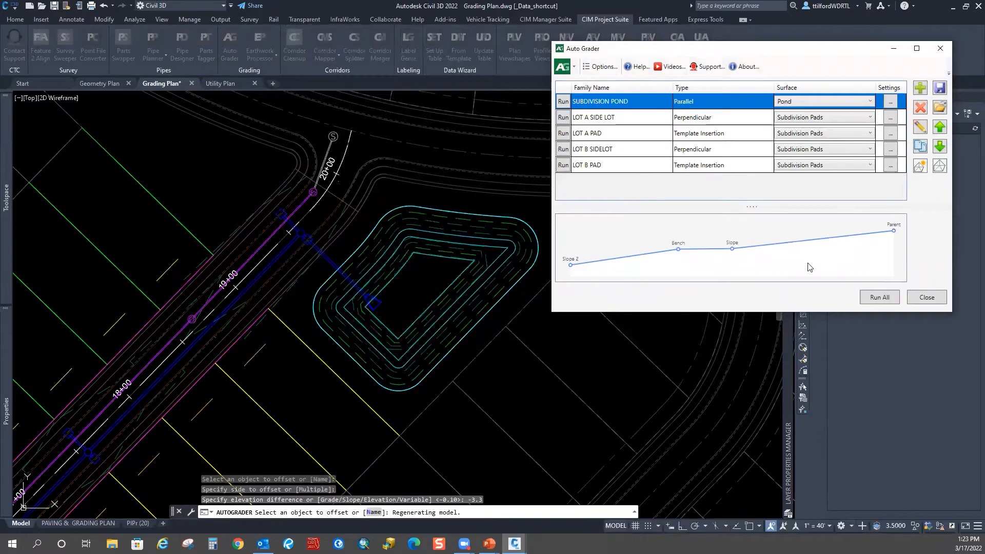
{"action": "left_click_drag", "start_coordinate": [764, 52], "coordinate": [662, 57]}
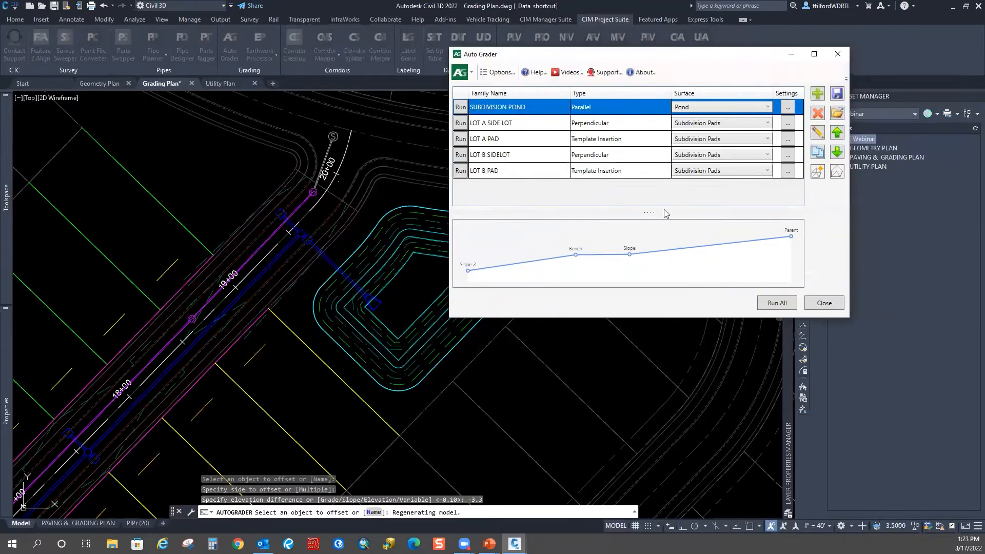
{"action": "left_click", "coordinate": [824, 303]}
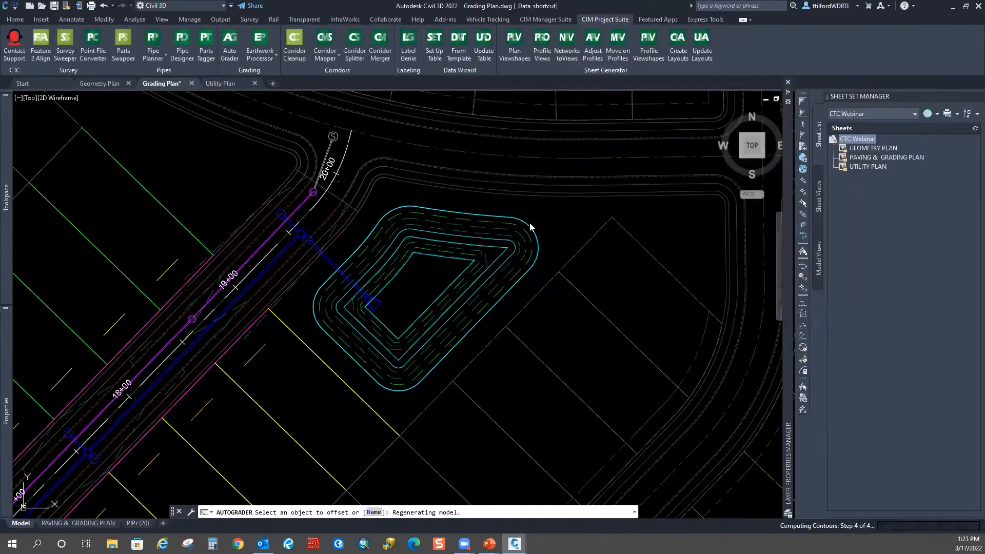
Examine the side lot lines and short pad lines along both sides of the road, up to the pond.
{"action": "scroll", "coordinate": [482, 212], "scroll_direction": "down", "scroll_amount": 3}
{"action": "mouse_move", "coordinate": [392, 277]}
{"action": "middle_mouse_down"}
{"action": "mouse_move", "coordinate": [453, 243]}
{"action": "mouse_move", "coordinate": [457, 267]}
{"action": "middle_mouse_up"}
{"action": "scroll", "coordinate": [456, 267], "scroll_direction": "up", "scroll_amount": 1}
{"action": "middle_click_drag", "start_coordinate": [318, 333], "coordinate": [406, 202]}
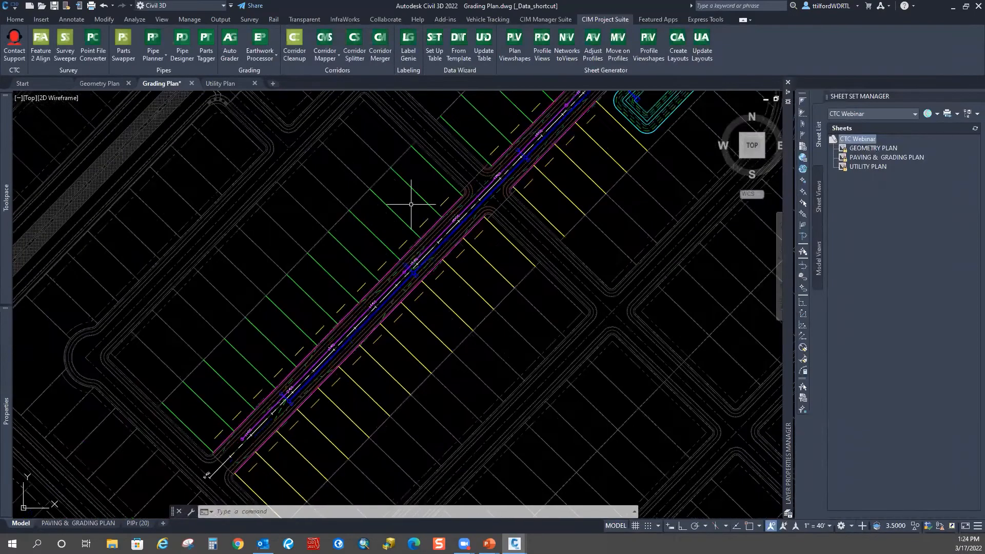
{"action": "scroll", "coordinate": [428, 165], "scroll_direction": "down", "scroll_amount": 2}
{"action": "middle_click_drag", "start_coordinate": [446, 172], "coordinate": [432, 183]}
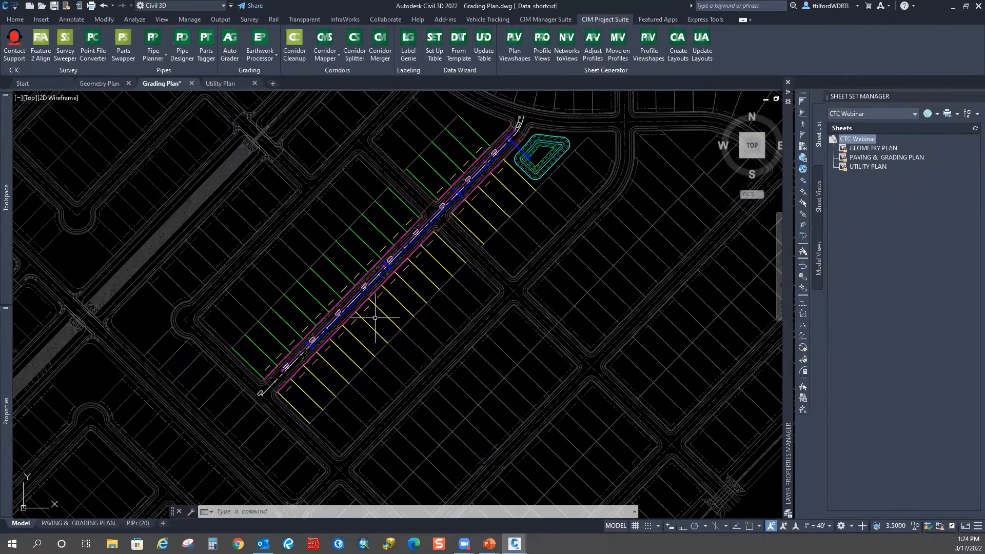
{"action": "middle_click_drag", "start_coordinate": [479, 151], "coordinate": [478, 179]}
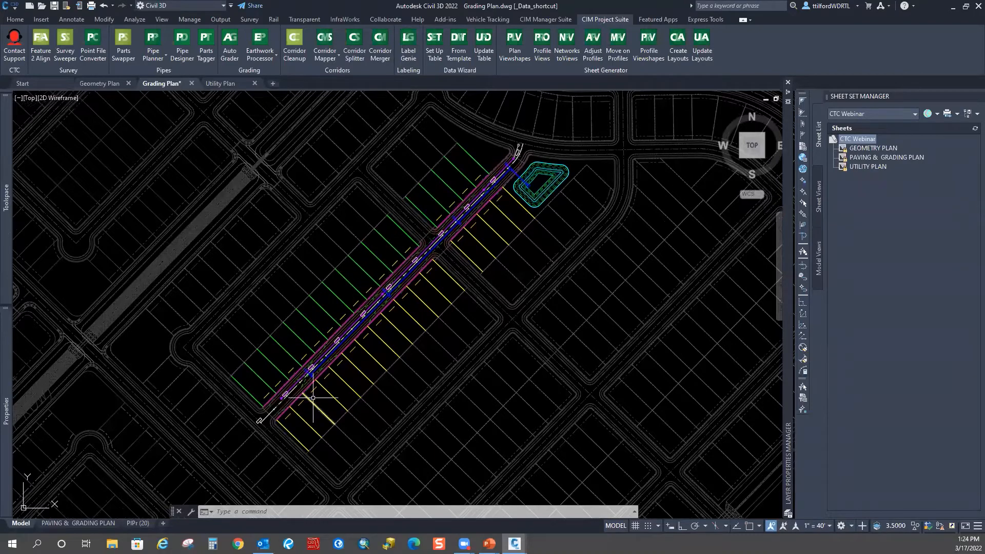
{"action": "scroll", "coordinate": [313, 359], "scroll_direction": "up", "scroll_amount": 4}
{"action": "scroll", "coordinate": [319, 332], "scroll_direction": "down", "scroll_amount": 2}
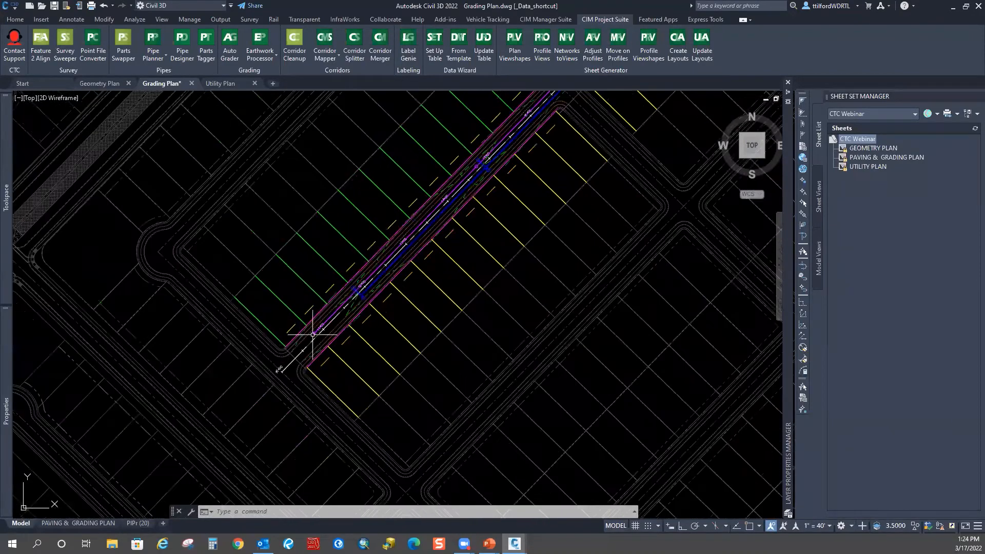
{"action": "scroll", "coordinate": [331, 336], "scroll_direction": "down", "scroll_amount": 5}
{"action": "scroll", "coordinate": [330, 336], "scroll_direction": "up", "scroll_amount": 6}
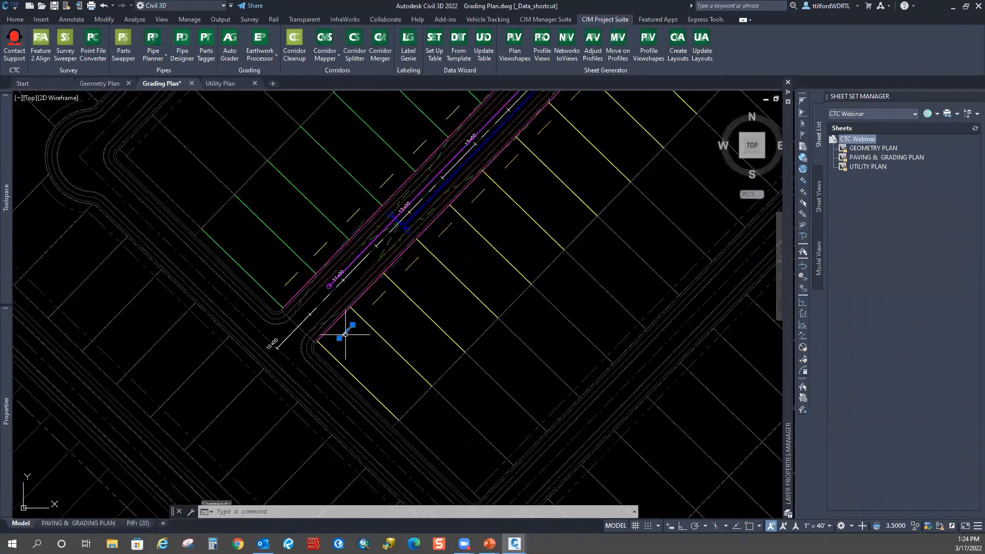
{"action": "left_click", "coordinate": [290, 279]}
{"action": "middle_click_drag", "start_coordinate": [372, 245], "coordinate": [343, 309]}
{"action": "scroll", "coordinate": [351, 295], "scroll_direction": "down", "scroll_amount": 1}
{"action": "middle_click_drag", "start_coordinate": [480, 219], "coordinate": [371, 350]}
{"action": "middle_click_drag", "start_coordinate": [510, 210], "coordinate": [446, 283]}
{"action": "key", "text": "Escape"}
{"action": "middle_click_drag", "start_coordinate": [389, 338], "coordinate": [448, 262]}
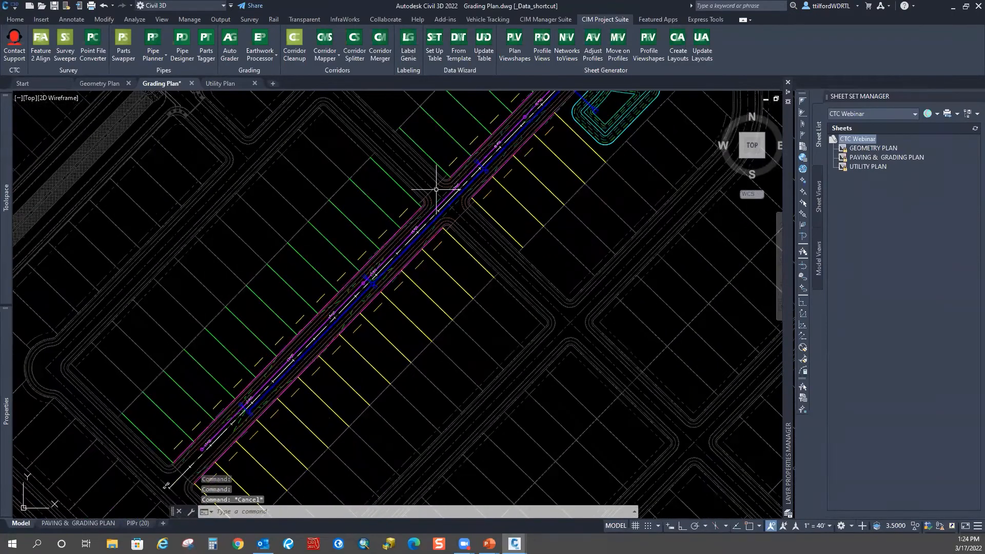
Highlight the feature lines along the lot fronts on both sides of the road, and clear the selection.
{"action": "left_click", "coordinate": [415, 214]}
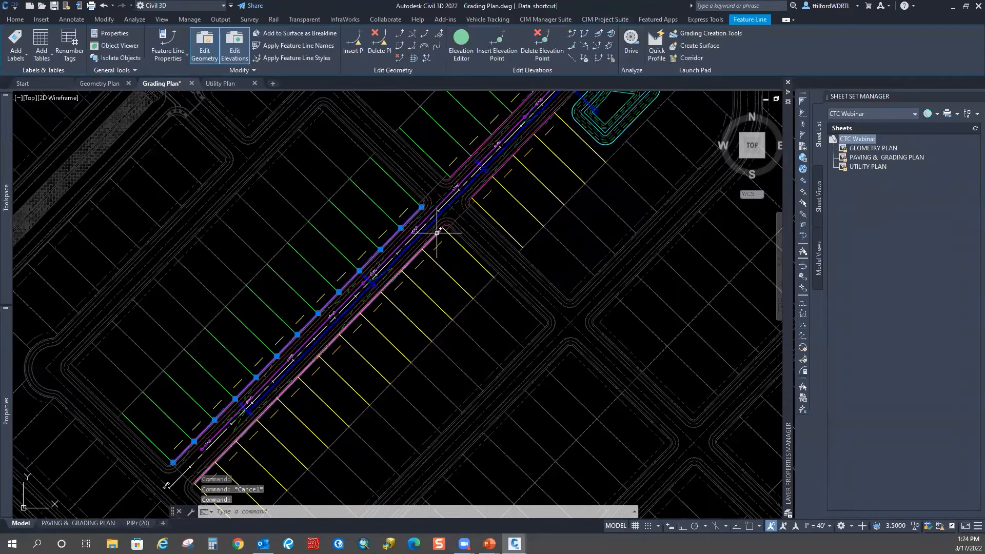
{"action": "middle_click_drag", "start_coordinate": [498, 175], "coordinate": [446, 220]}
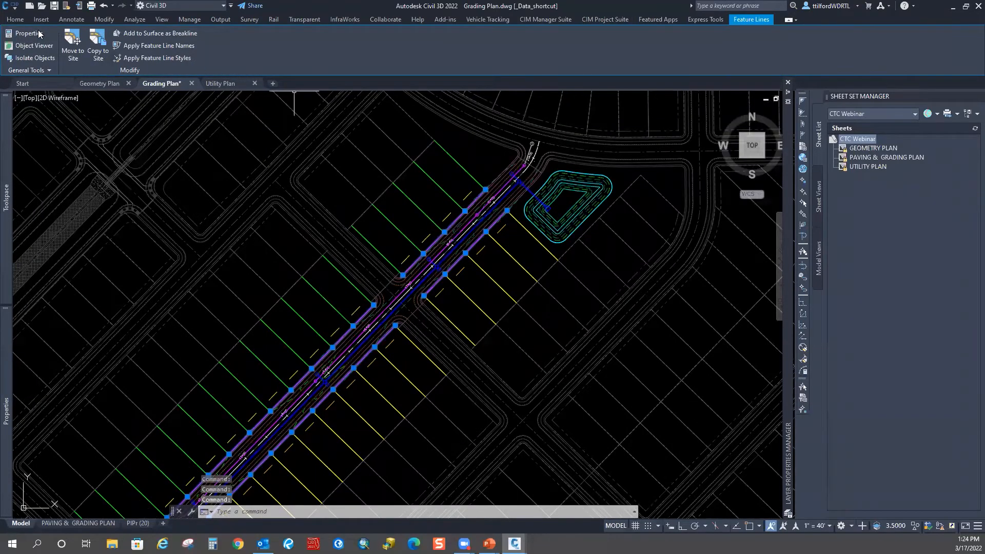
{"action": "key", "text": "Escape"}
Start the Elevations from Surface command for feature lines and bring up its surface settings.
{"action": "left_click", "coordinate": [9, 20]}
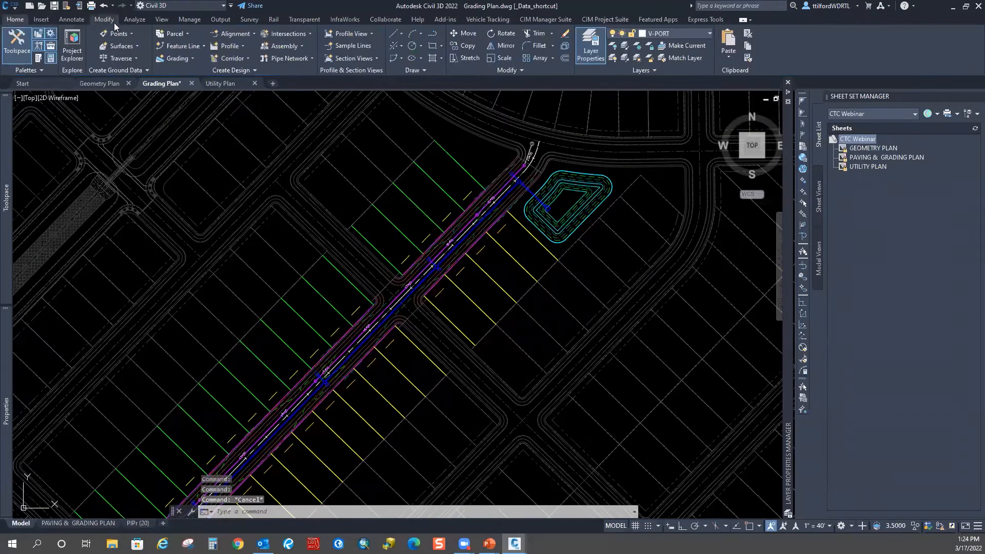
{"action": "left_click", "coordinate": [103, 19]}
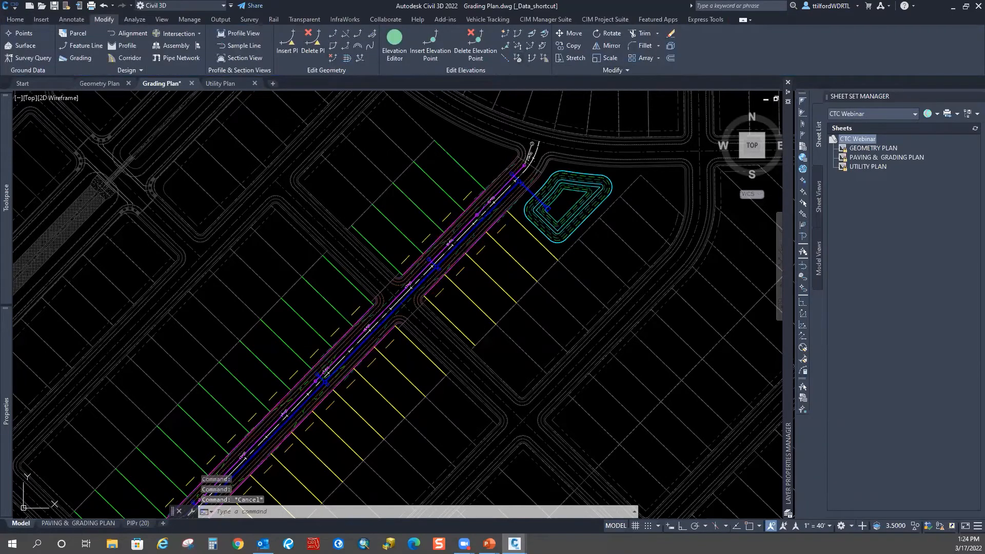
{"action": "left_click", "coordinate": [532, 33]}
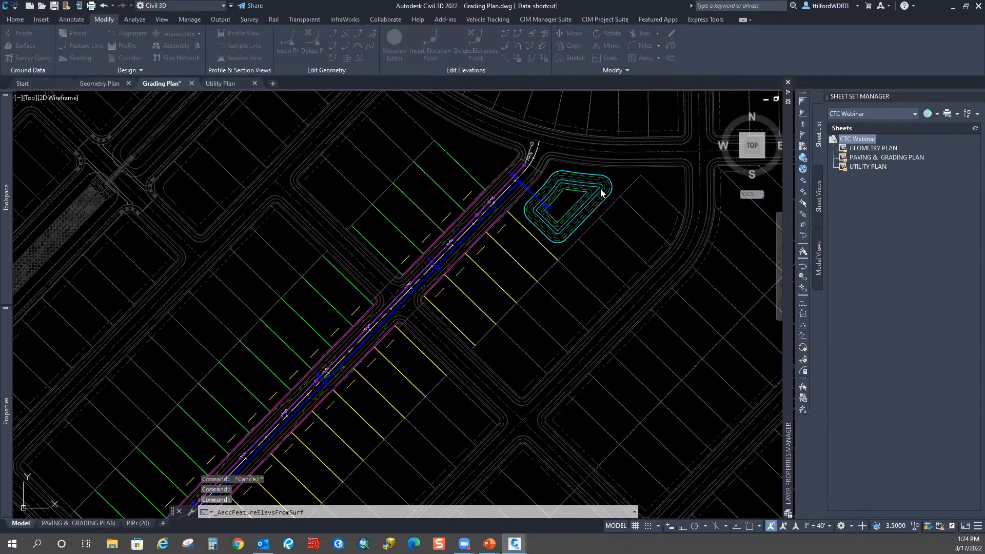
{"action": "left_click_drag", "start_coordinate": [611, 163], "coordinate": [518, 146]}
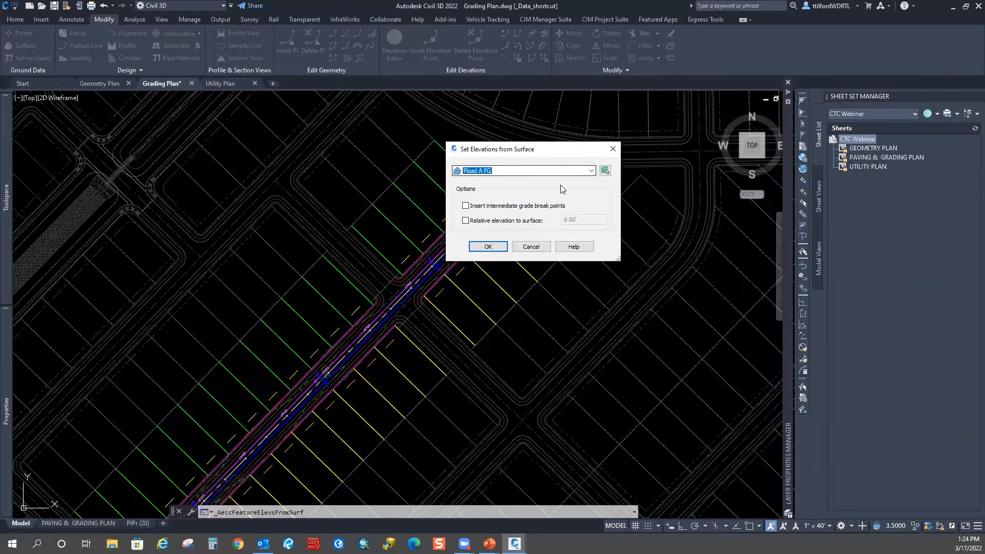
Set the elevations of the right-of-way feature line southeast of the road, north of the cross street, from the Road A FG surface.
{"action": "left_click", "coordinate": [492, 247]}
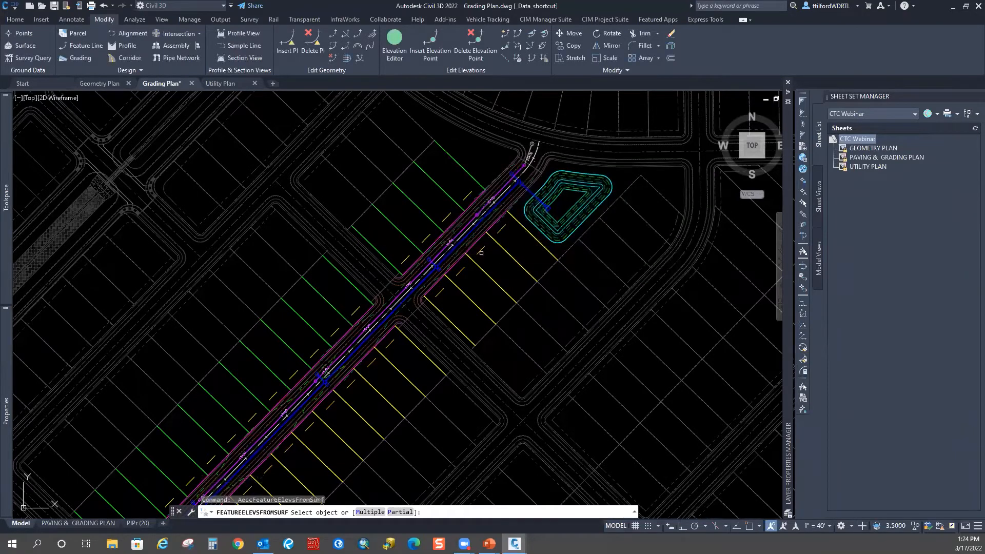
{"action": "scroll", "coordinate": [481, 253], "scroll_direction": "up", "scroll_amount": 2}
{"action": "left_click", "coordinate": [468, 239]}
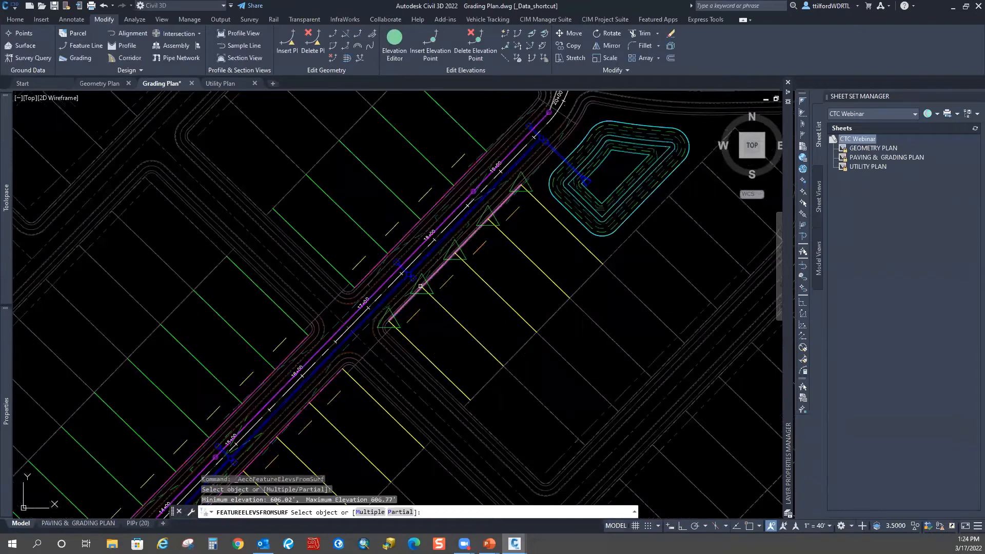
{"action": "key", "text": "Escape"}
{"action": "key", "text": "Escape"}
Assign Road A FG surface elevations to all four right-of-way feature lines along both sides of the road, using the Multiple option.
{"action": "key", "text": "Return"}
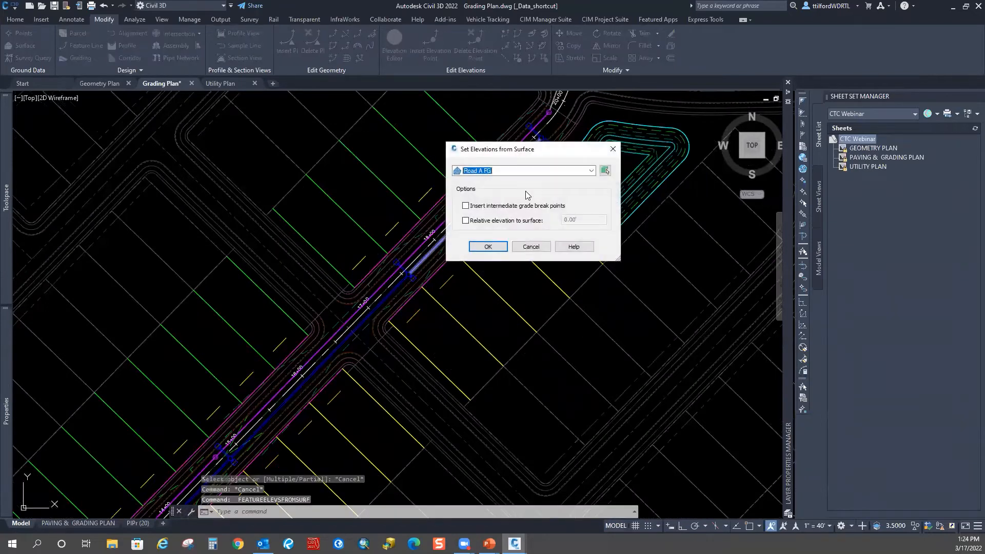
{"action": "left_click", "coordinate": [487, 246]}
{"action": "type", "text": "M"}
{"action": "key", "text": "Return"}
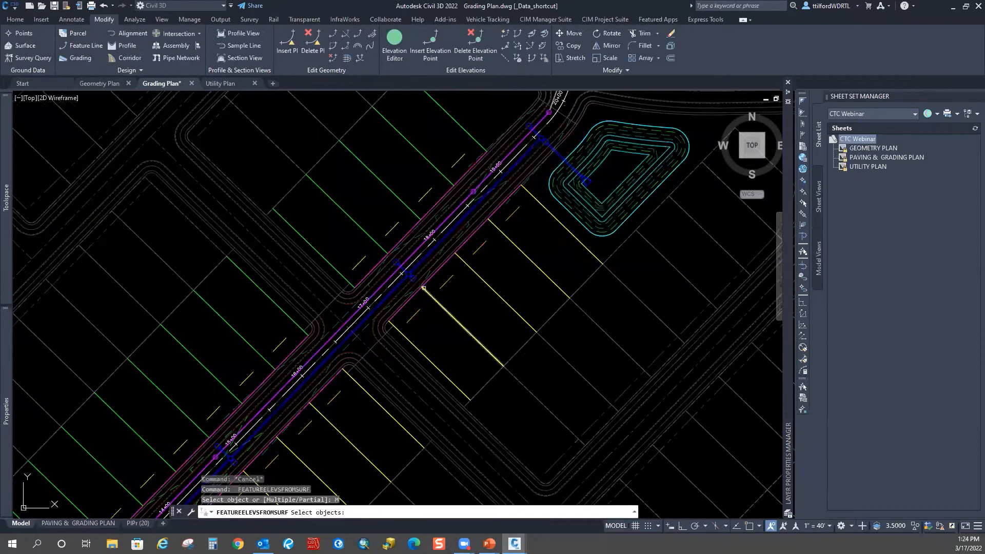
{"action": "left_click", "coordinate": [413, 295]}
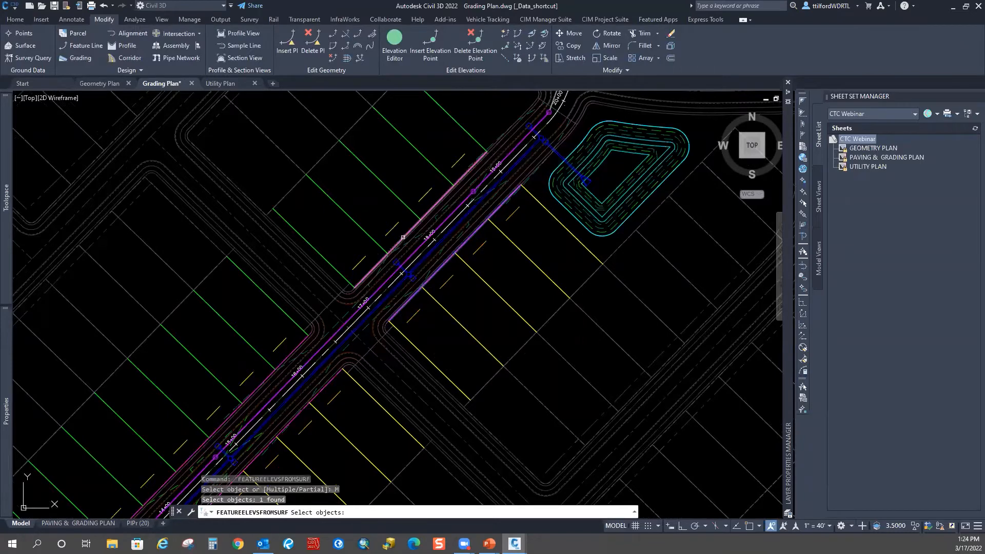
{"action": "left_click", "coordinate": [403, 237]}
{"action": "left_click", "coordinate": [298, 336]}
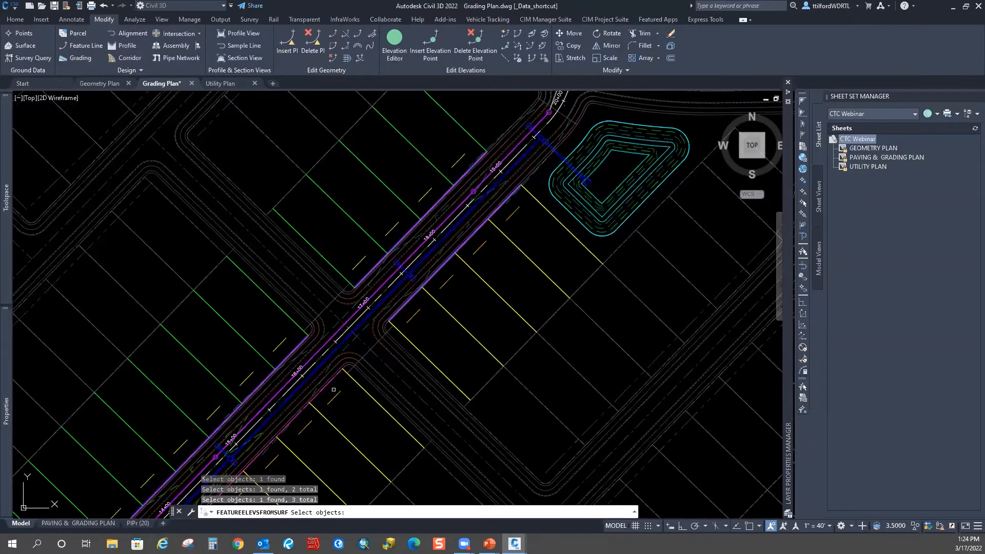
{"action": "left_click", "coordinate": [340, 374]}
{"action": "scroll", "coordinate": [340, 374], "scroll_direction": "down", "scroll_amount": 2}
{"action": "middle_click_drag", "start_coordinate": [374, 354], "coordinate": [445, 255]}
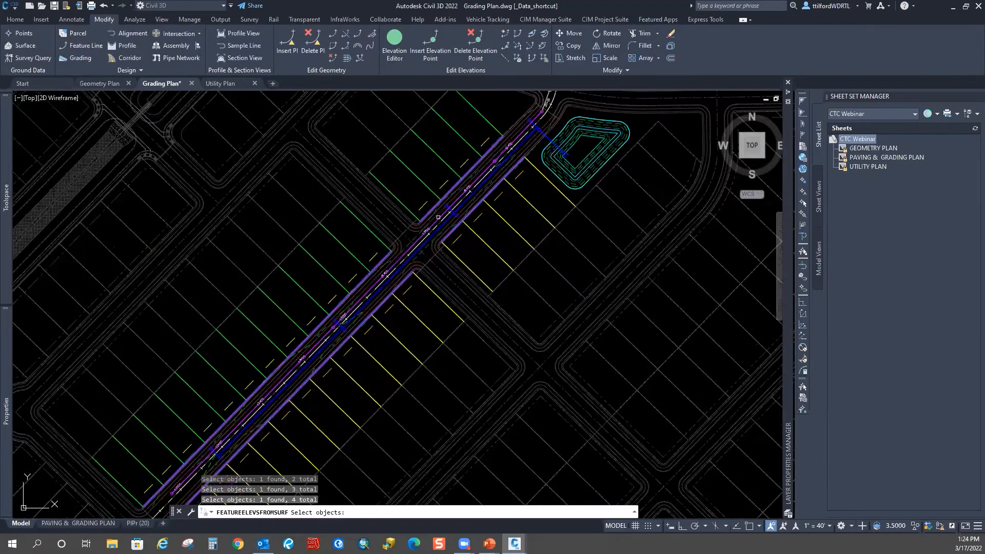
{"action": "key", "text": "Return"}
{"action": "right_click", "coordinate": [488, 233]}
{"action": "left_click", "coordinate": [508, 221]}
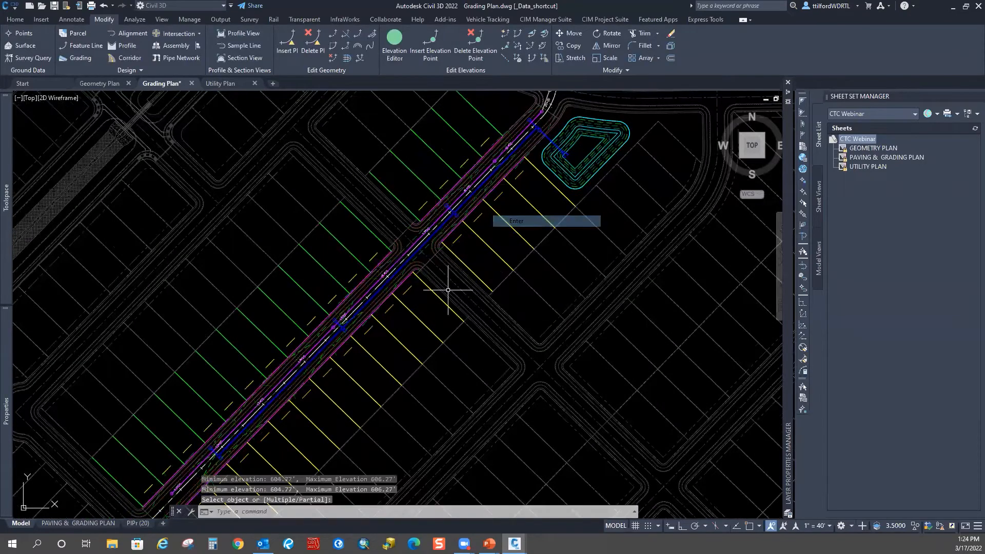
{"action": "scroll", "coordinate": [442, 290], "scroll_direction": "down", "scroll_amount": 2}
{"action": "key", "text": "Escape"}
{"action": "key", "text": "Escape"}
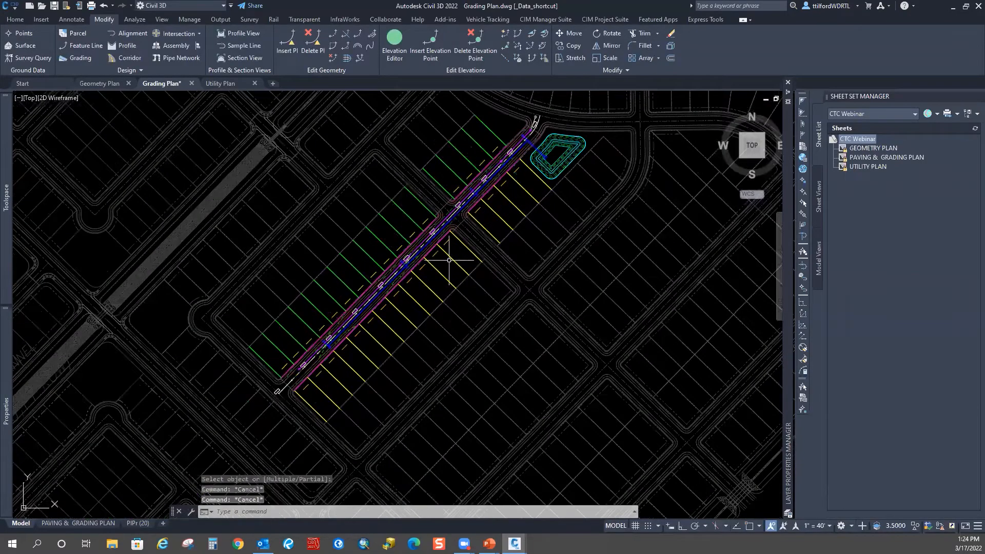
Inspect the elevations and grades of the right-of-way and lot feature lines with Quick Elevation Edit.
{"action": "scroll", "coordinate": [435, 282], "scroll_direction": "up", "scroll_amount": 3}
{"action": "left_click", "coordinate": [505, 33]}
{"action": "scroll", "coordinate": [378, 286], "scroll_direction": "up", "scroll_amount": 4}
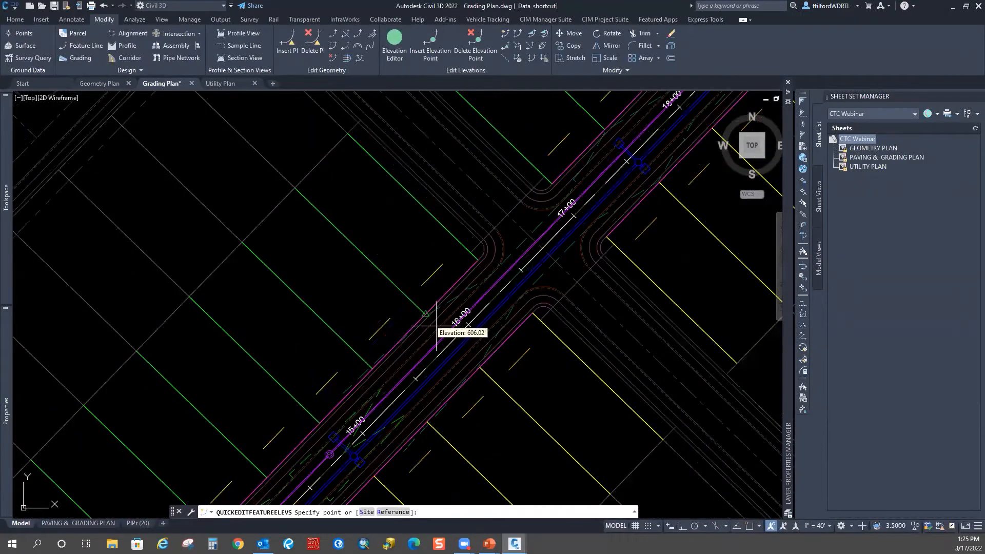
{"action": "middle_click_drag", "start_coordinate": [345, 398], "coordinate": [400, 286]}
{"action": "scroll", "coordinate": [386, 307], "scroll_direction": "down", "scroll_amount": 6}
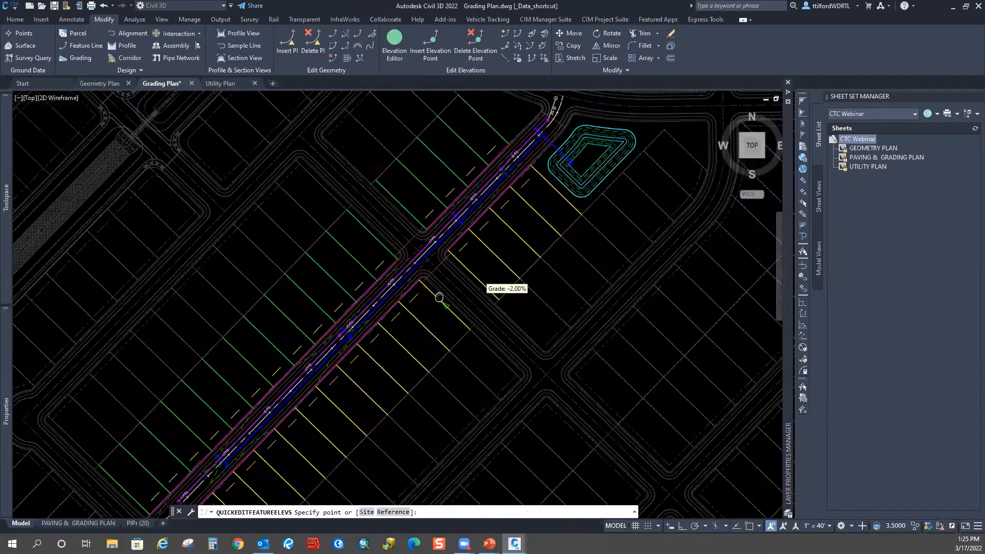
{"action": "key", "text": "Escape"}
{"action": "scroll", "coordinate": [478, 217], "scroll_direction": "up", "scroll_amount": 3}
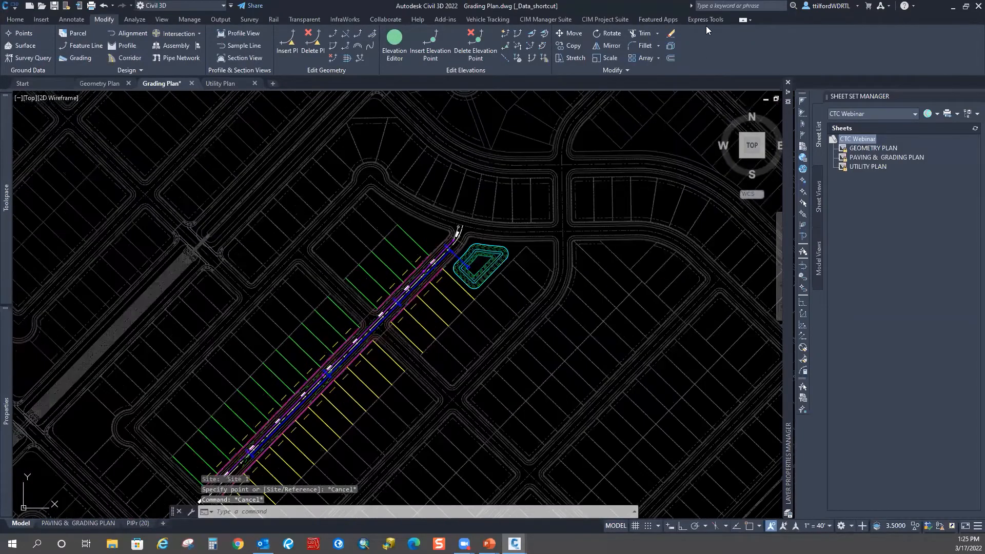
Open Auto Grader and review the settings of the SUBDIVISION POND and LOT A SIDE LOT grading families.
{"action": "left_click", "coordinate": [605, 20]}
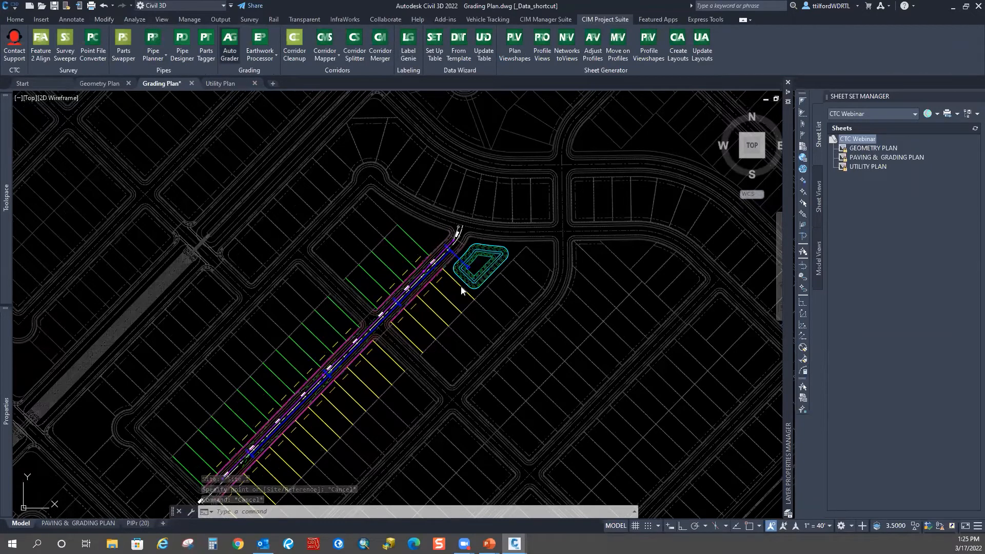
{"action": "left_click", "coordinate": [230, 43]}
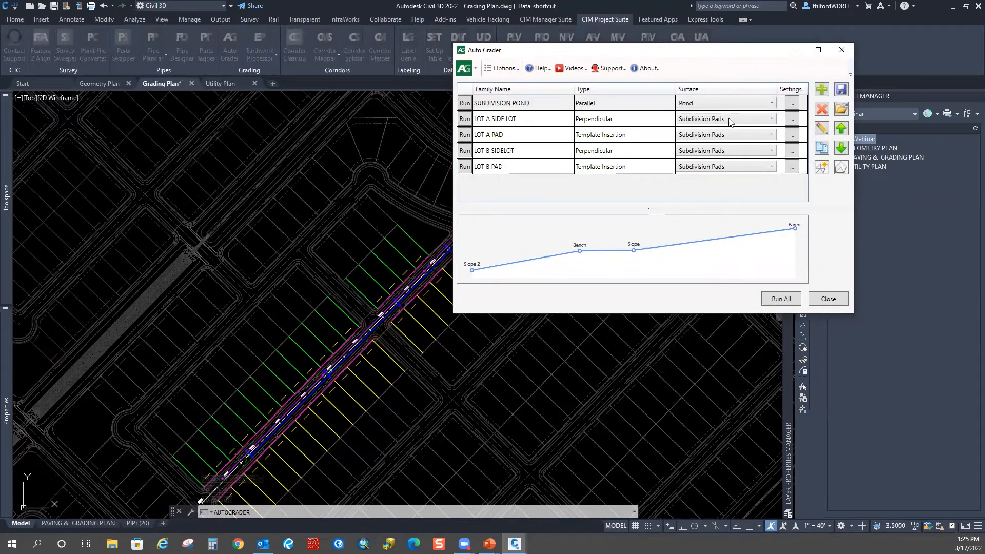
{"action": "left_click", "coordinate": [825, 129]}
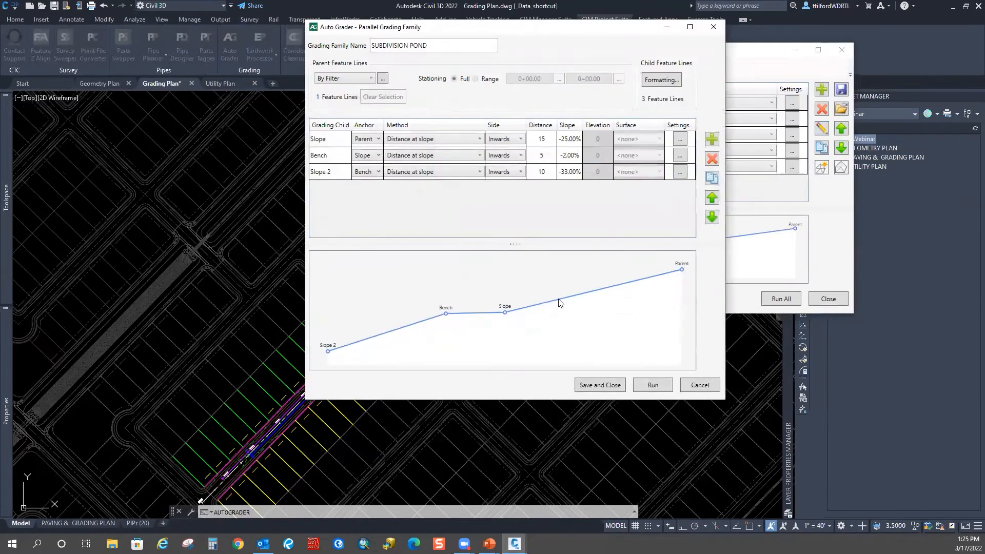
{"action": "left_click", "coordinate": [713, 27]}
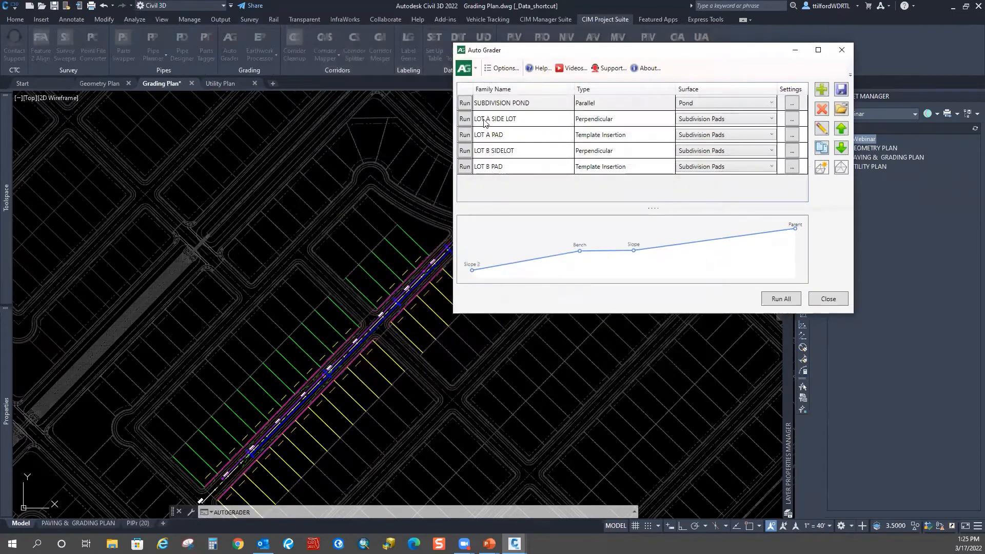
{"action": "left_click", "coordinate": [569, 123]}
{"action": "left_click", "coordinate": [822, 129]}
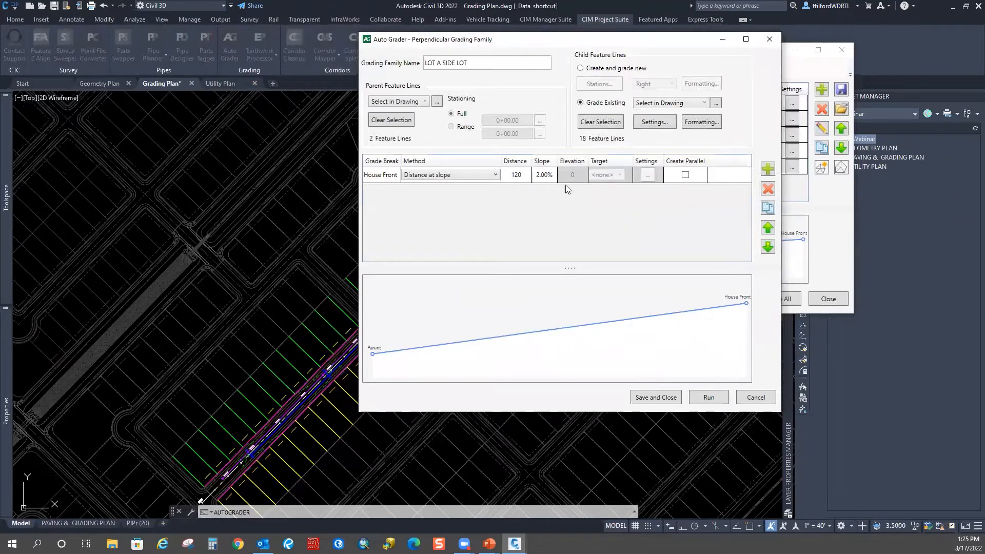
{"action": "left_click", "coordinate": [767, 39]}
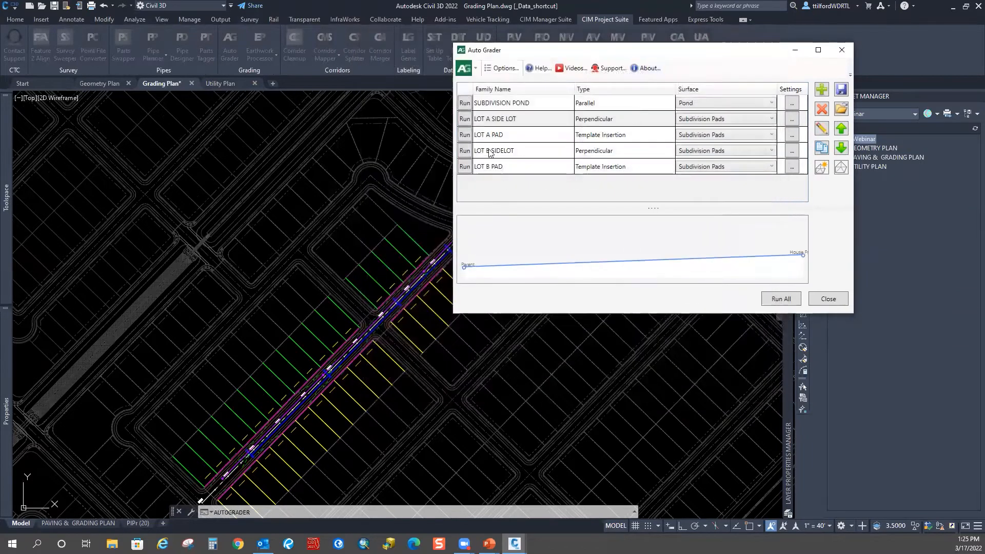
Run the LOT A SIDE LOT and LOT A PAD grading families, and close Auto Grader.
{"action": "left_click", "coordinate": [465, 119]}
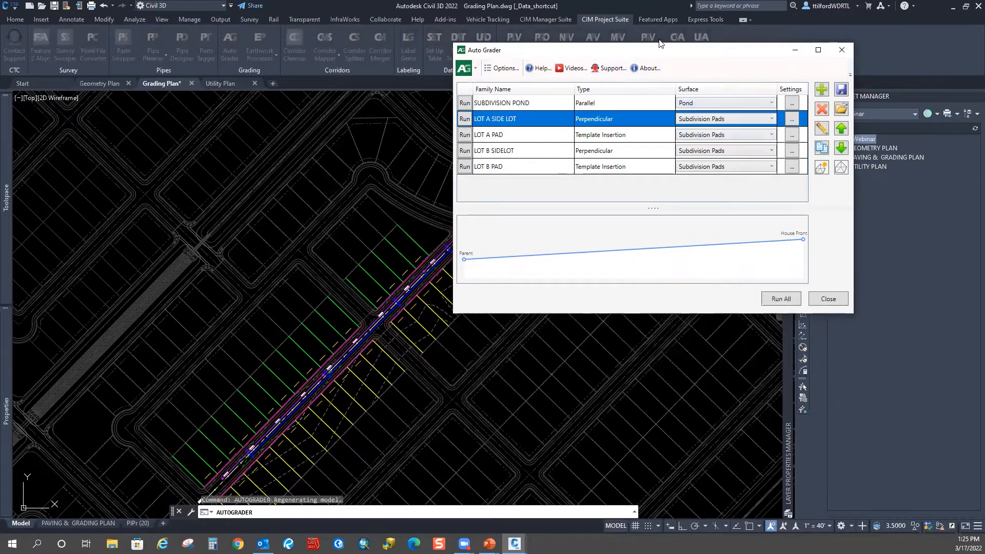
{"action": "left_click_drag", "start_coordinate": [554, 54], "coordinate": [664, 42]}
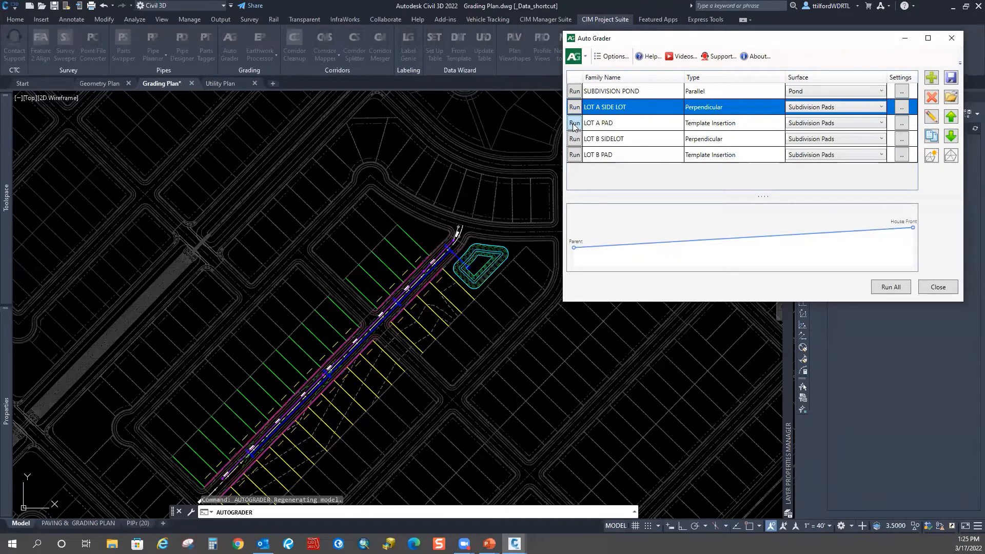
{"action": "left_click", "coordinate": [574, 123]}
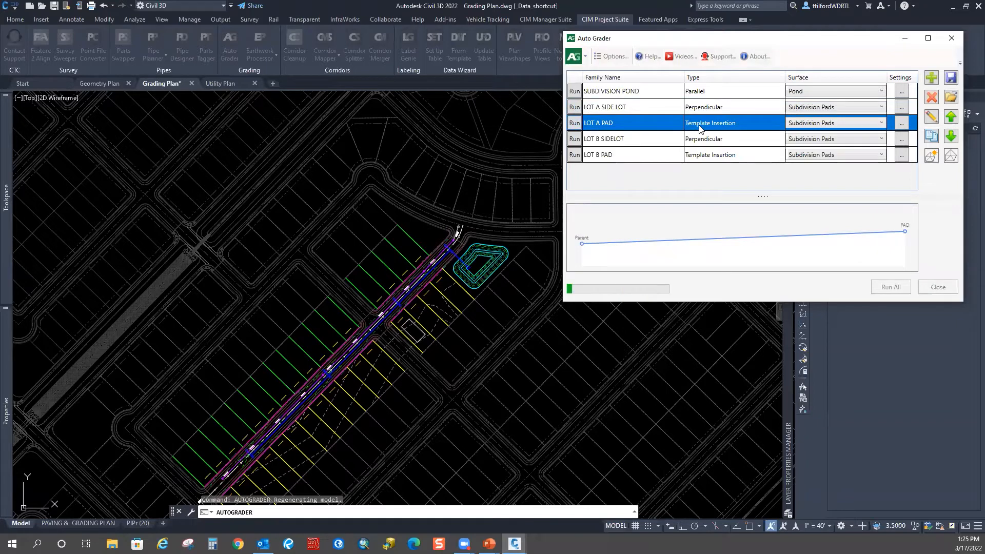
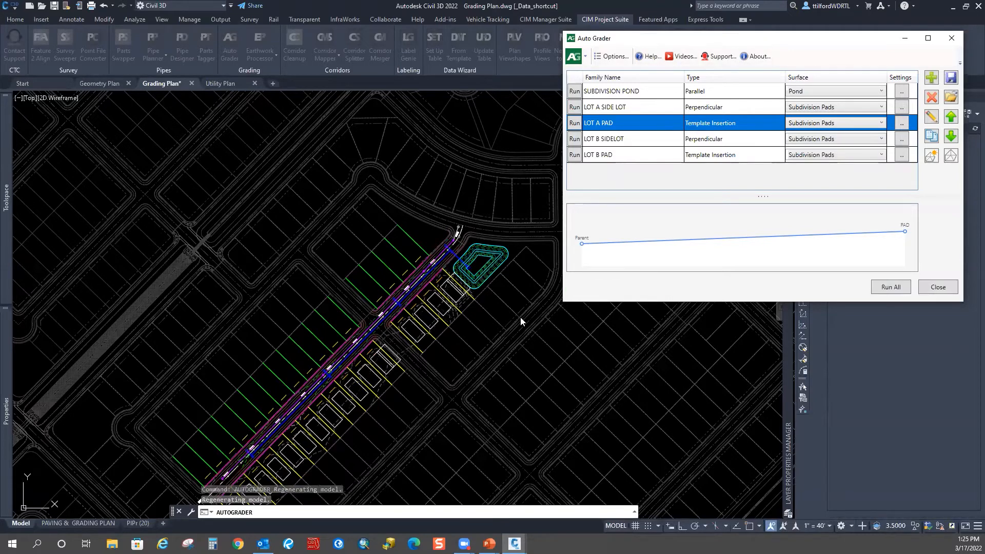
{"action": "left_click", "coordinate": [939, 287]}
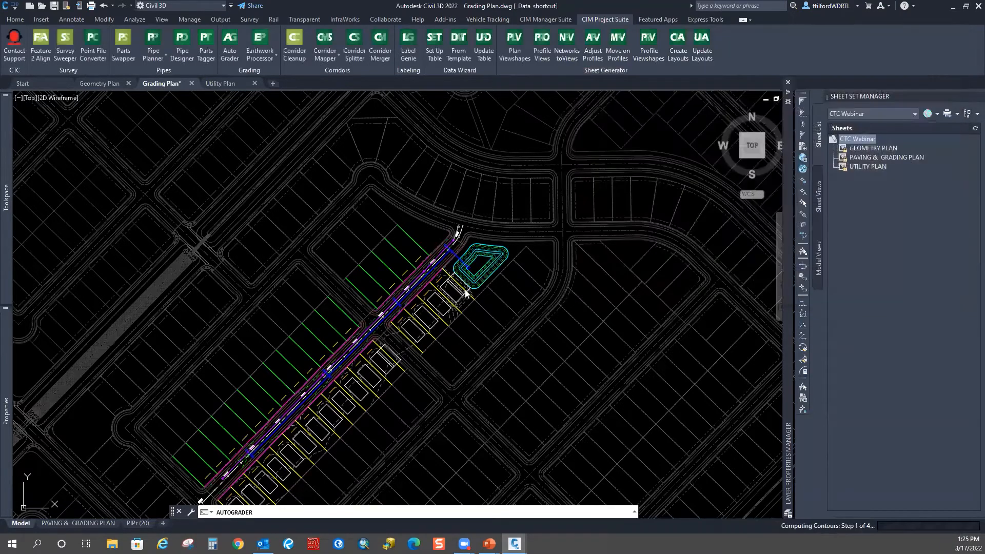
Delete the two stray pad feature lines, one beside the pond and one in the cross street.
{"action": "scroll", "coordinate": [464, 289], "scroll_direction": "up", "scroll_amount": 5}
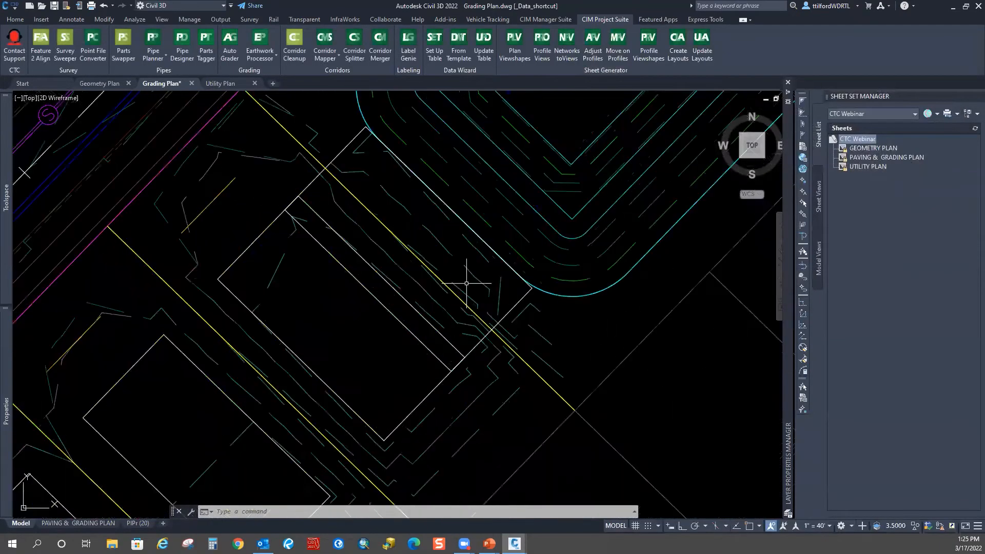
{"action": "left_click", "coordinate": [512, 304]}
{"action": "key", "text": "Delete"}
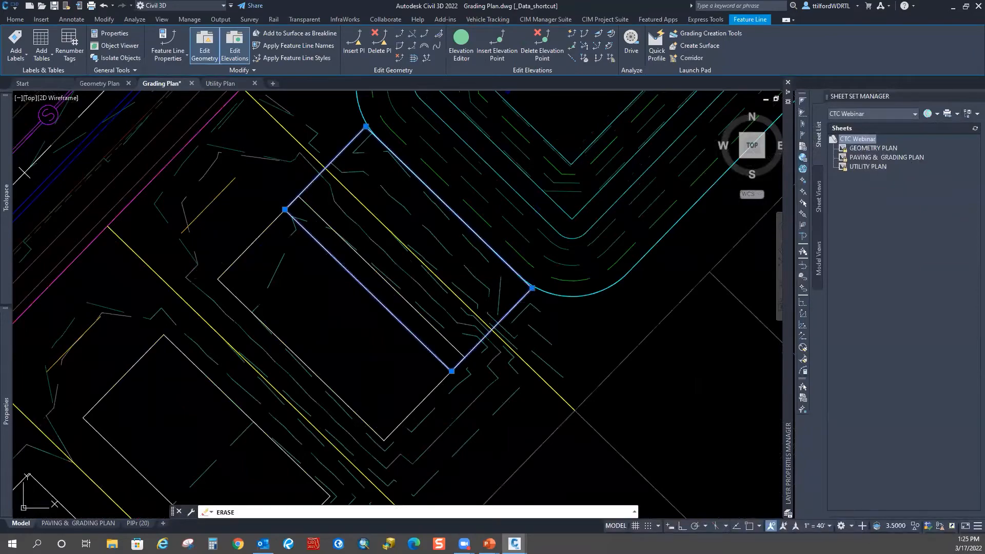
{"action": "scroll", "coordinate": [444, 235], "scroll_direction": "down", "scroll_amount": 3}
{"action": "middle_click_drag", "start_coordinate": [264, 381], "coordinate": [349, 260]}
{"action": "left_click", "coordinate": [349, 289]}
{"action": "key", "text": "Delete"}
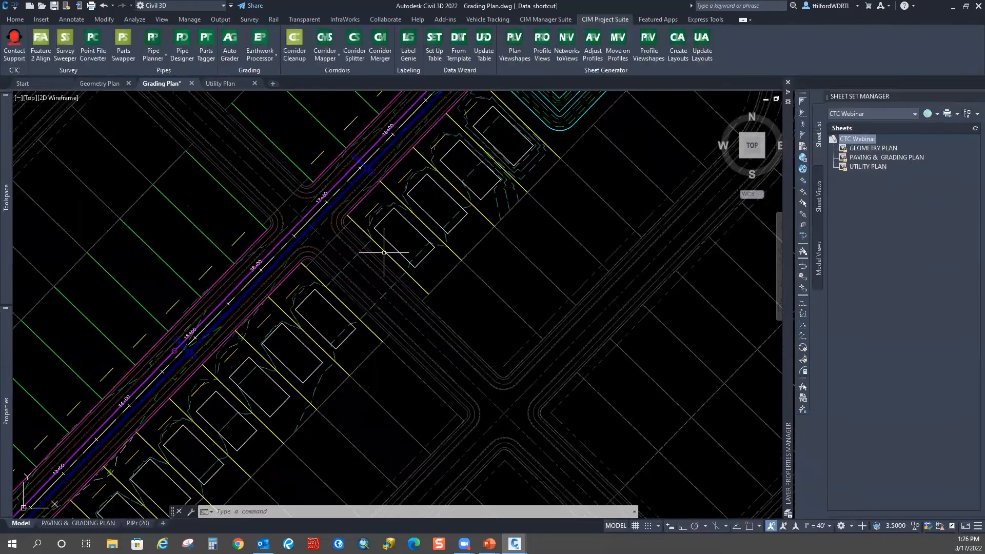
Open the FG surface in the Object Viewer and examine the graded pads in 3D.
{"action": "scroll", "coordinate": [384, 257], "scroll_direction": "down", "scroll_amount": 3}
{"action": "scroll", "coordinate": [328, 284], "scroll_direction": "up", "scroll_amount": 1}
{"action": "middle_click_drag", "start_coordinate": [468, 192], "coordinate": [396, 301]}
{"action": "scroll", "coordinate": [477, 260], "scroll_direction": "up", "scroll_amount": 1}
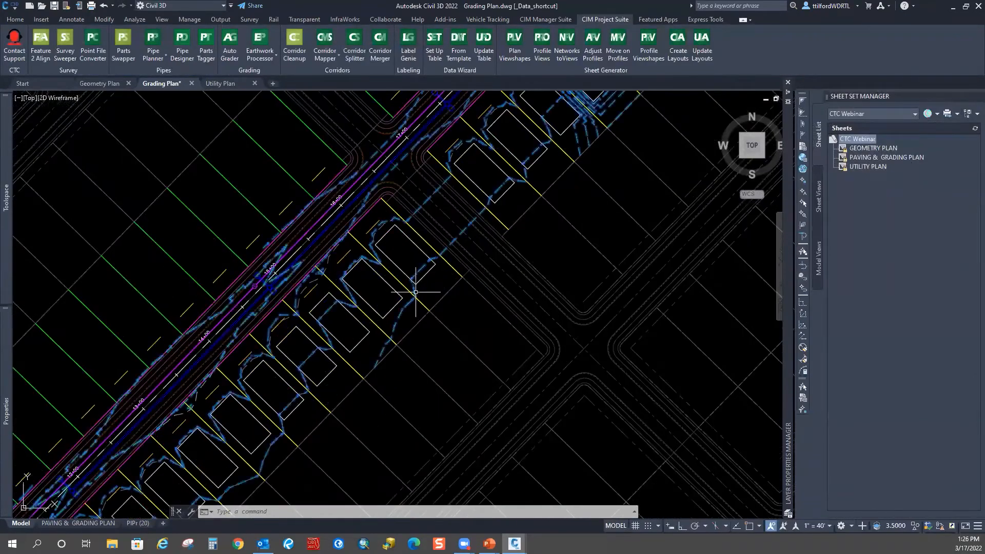
{"action": "left_click", "coordinate": [544, 195]}
{"action": "right_click", "coordinate": [546, 195]}
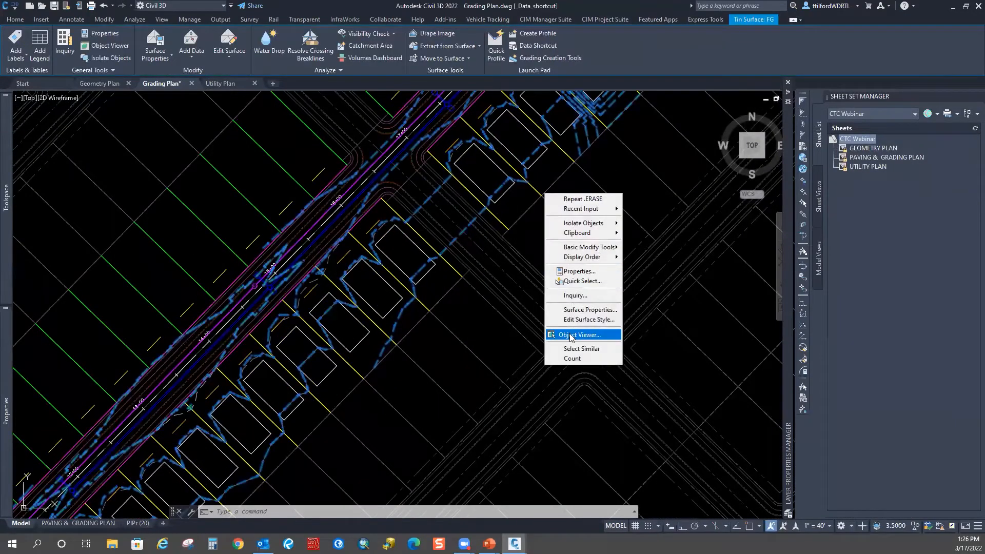
{"action": "left_click", "coordinate": [570, 334]}
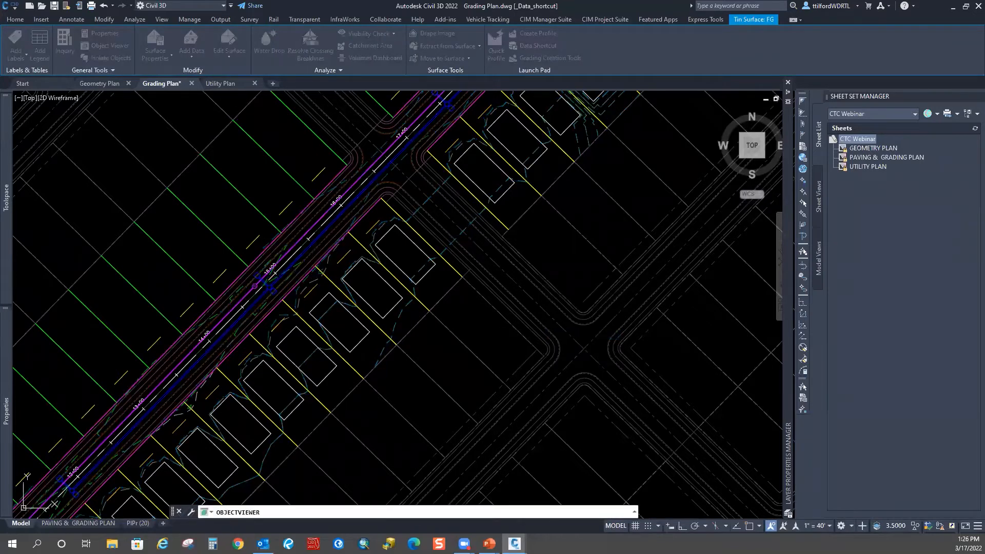
{"action": "mouse_move", "coordinate": [401, 323]}
{"action": "left_mouse_down"}
{"action": "mouse_move", "coordinate": [424, 275]}
{"action": "mouse_move", "coordinate": [406, 284]}
{"action": "left_mouse_up"}
{"action": "scroll", "coordinate": [406, 318], "scroll_direction": "up", "scroll_amount": 5}
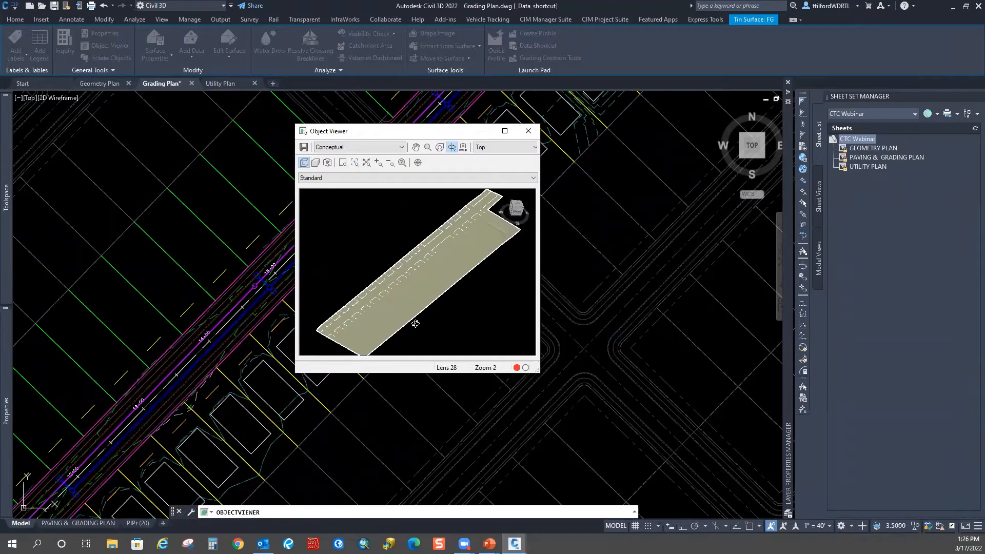
{"action": "left_click_drag", "start_coordinate": [409, 327], "coordinate": [404, 272]}
{"action": "middle_click_drag", "start_coordinate": [438, 310], "coordinate": [415, 268]}
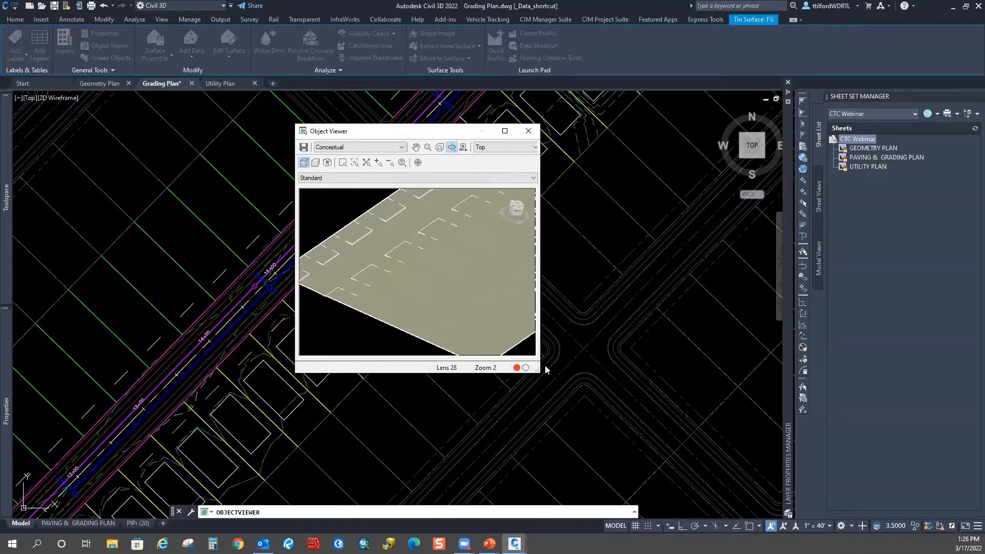
Enlarge the Object Viewer and inspect the pads from a lower angle in the Realistic visual style.
{"action": "left_click_drag", "start_coordinate": [536, 368], "coordinate": [840, 496]}
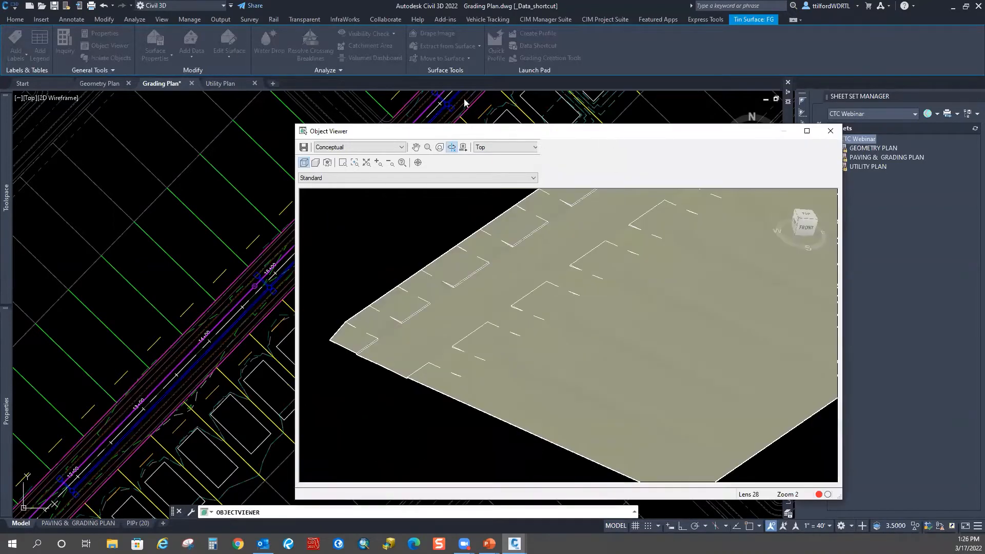
{"action": "left_click_drag", "start_coordinate": [549, 386], "coordinate": [533, 404]}
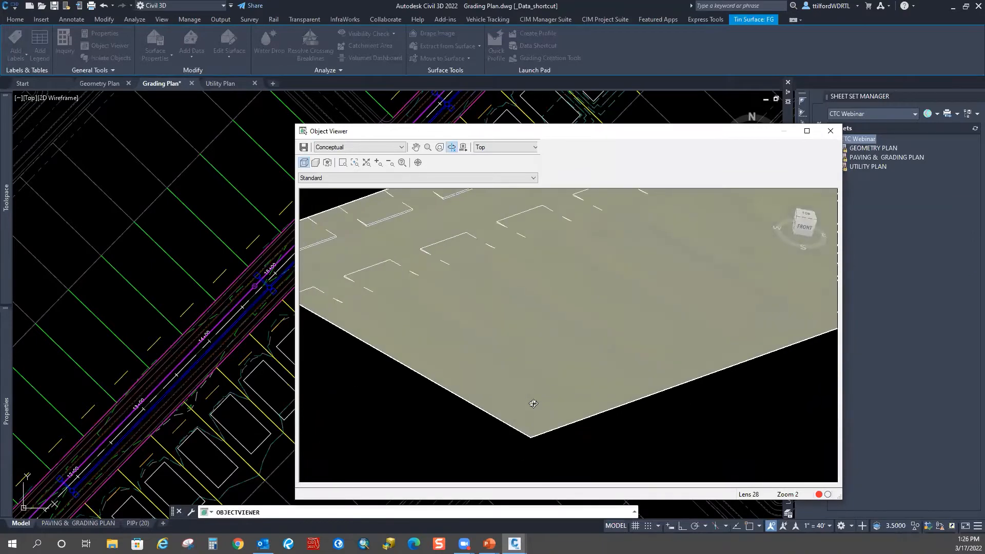
{"action": "left_click_drag", "start_coordinate": [718, 298], "coordinate": [633, 281]}
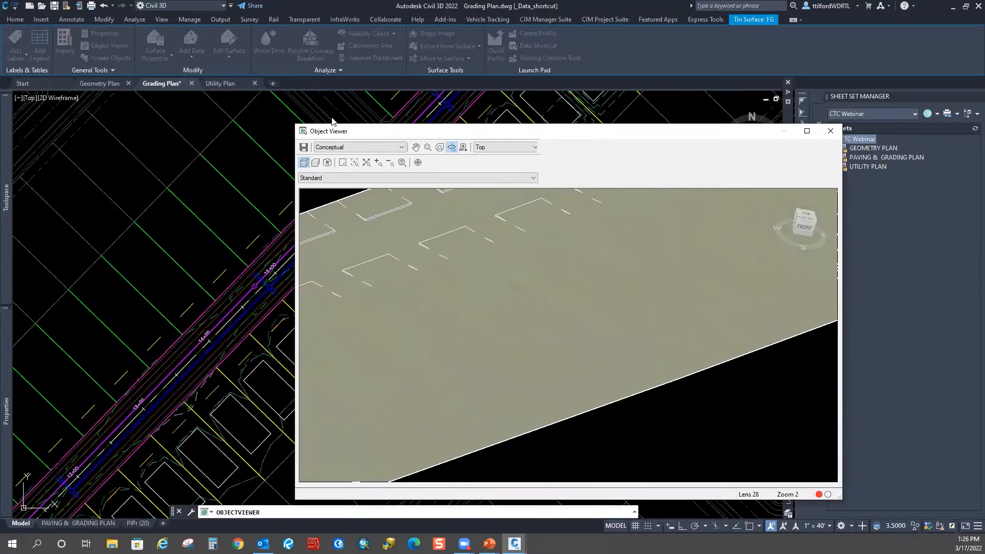
{"action": "left_click", "coordinate": [361, 149]}
{"action": "left_click", "coordinate": [339, 184]}
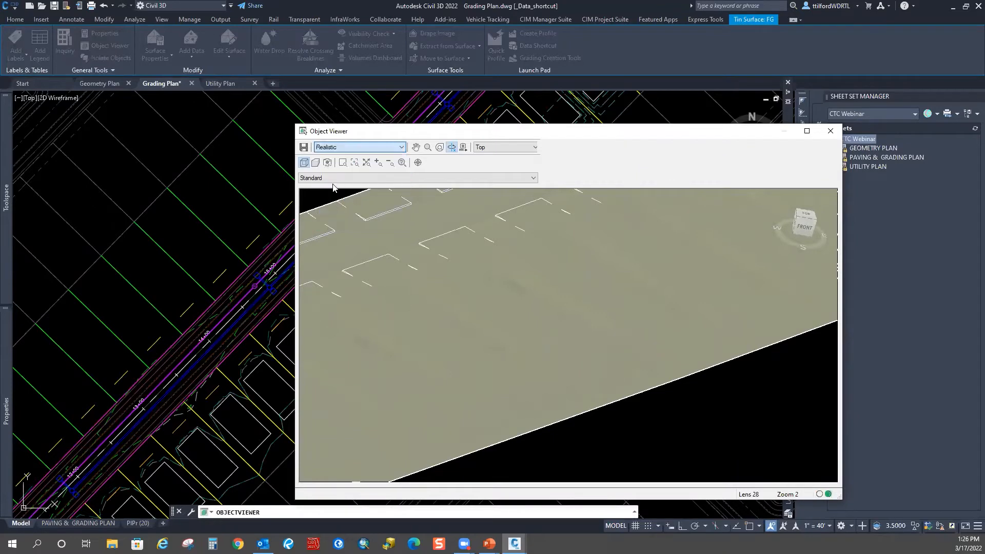
Inspect the FG surface in 3D in the Shades of Gray visual style and close the Object Viewer.
{"action": "left_click_drag", "start_coordinate": [505, 286], "coordinate": [518, 191]}
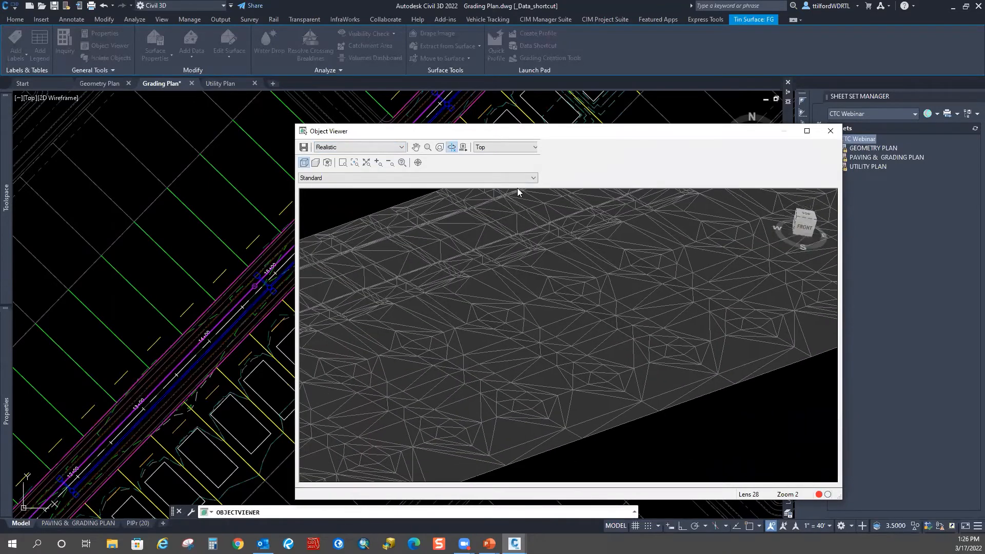
{"action": "left_click", "coordinate": [379, 148]}
{"action": "left_click", "coordinate": [334, 203]}
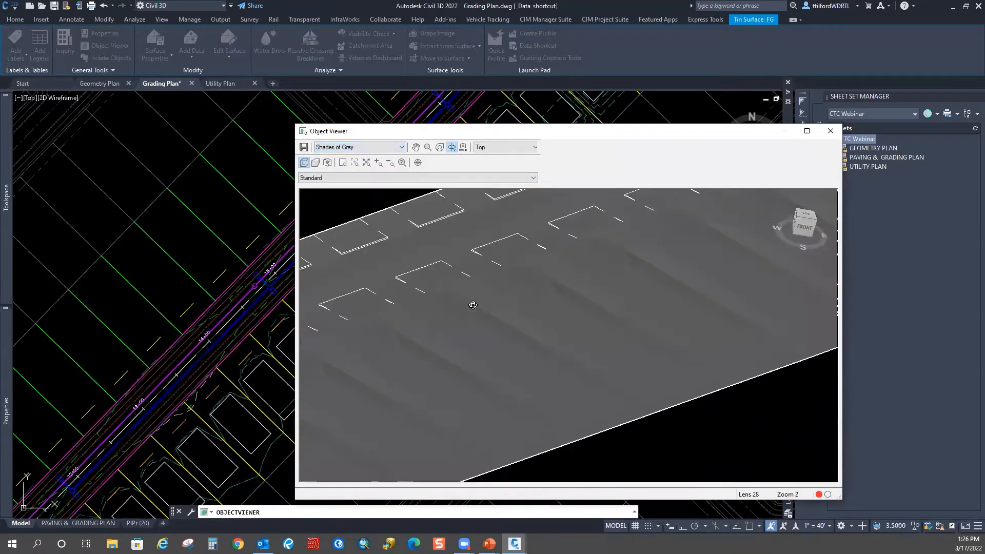
{"action": "left_click_drag", "start_coordinate": [504, 364], "coordinate": [478, 377]}
{"action": "left_click", "coordinate": [830, 131]}
Examine the green side-lot feature lines on the northwest side of Road A, from the pond end down to the road's start.
{"action": "scroll", "coordinate": [589, 206], "scroll_direction": "down", "scroll_amount": 3}
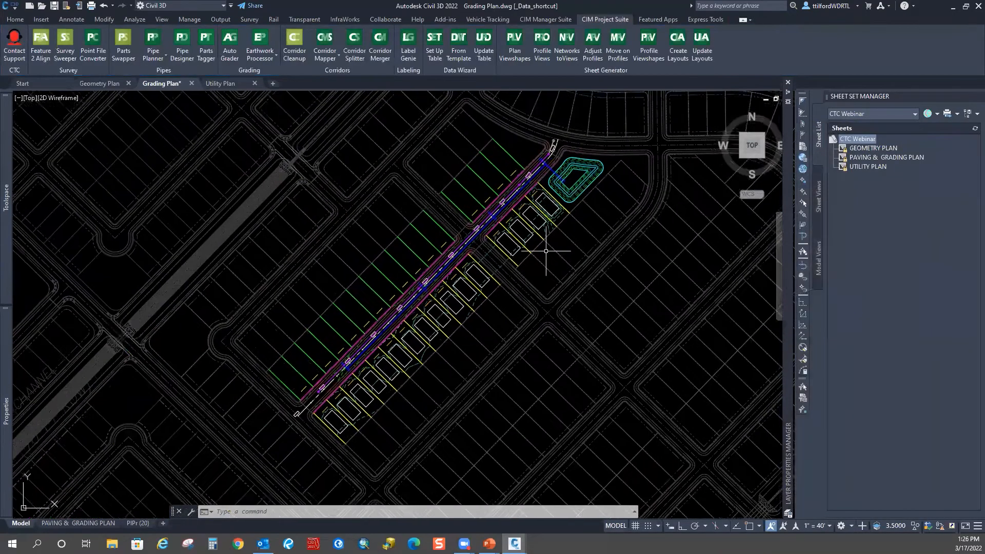
{"action": "scroll", "coordinate": [552, 237], "scroll_direction": "up", "scroll_amount": 2}
{"action": "middle_click_drag", "start_coordinate": [389, 358], "coordinate": [428, 293]}
{"action": "middle_click_drag", "start_coordinate": [496, 198], "coordinate": [403, 292]}
{"action": "middle_click_drag", "start_coordinate": [411, 231], "coordinate": [490, 230]}
{"action": "scroll", "coordinate": [490, 229], "scroll_direction": "down", "scroll_amount": 2}
{"action": "left_click", "coordinate": [511, 144]}
{"action": "scroll", "coordinate": [482, 118], "scroll_direction": "up", "scroll_amount": 2}
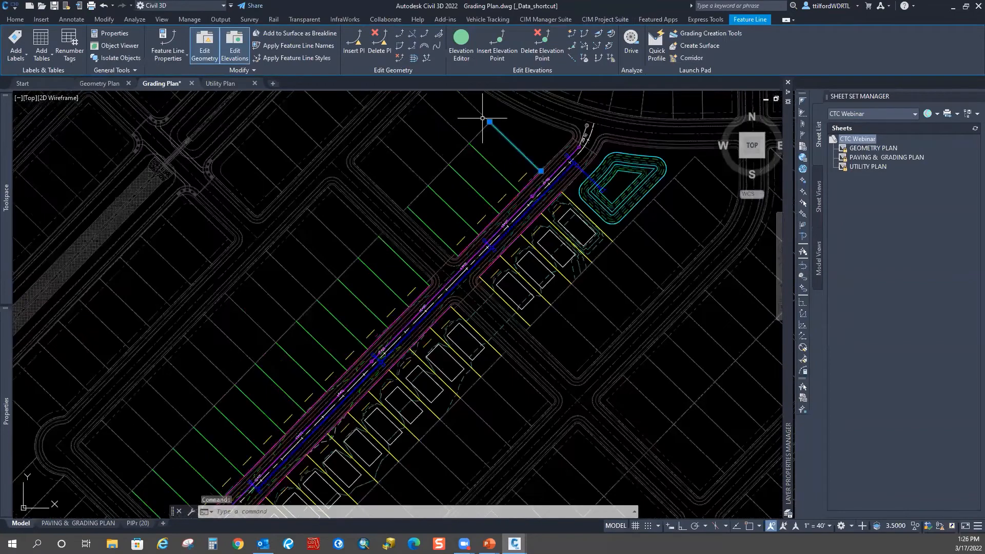
{"action": "left_click", "coordinate": [487, 160]}
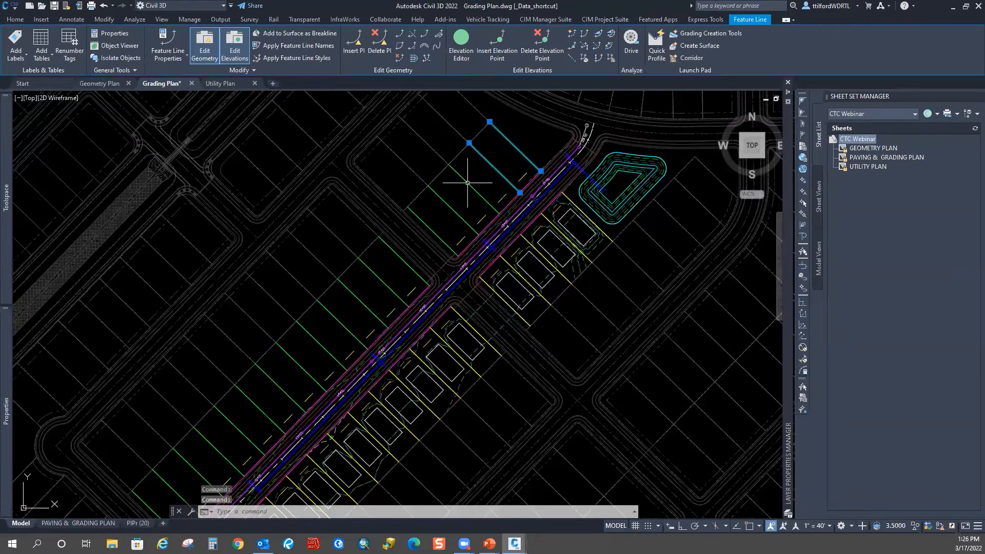
{"action": "middle_click_drag", "start_coordinate": [385, 282], "coordinate": [403, 255]}
{"action": "scroll", "coordinate": [404, 255], "scroll_direction": "down", "scroll_amount": 2}
{"action": "key", "text": "Escape"}
{"action": "key", "text": "Escape"}
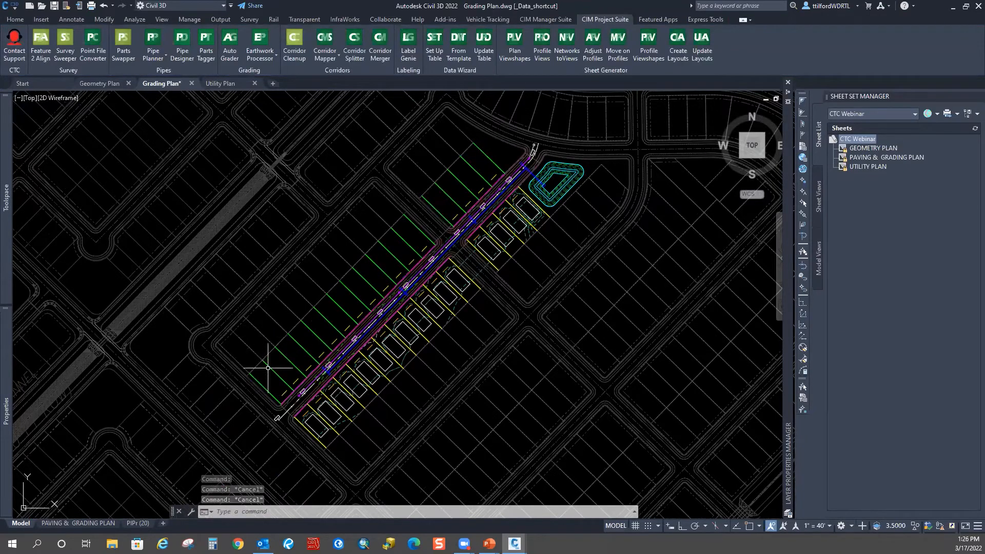
{"action": "scroll", "coordinate": [488, 153], "scroll_direction": "up", "scroll_amount": 3}
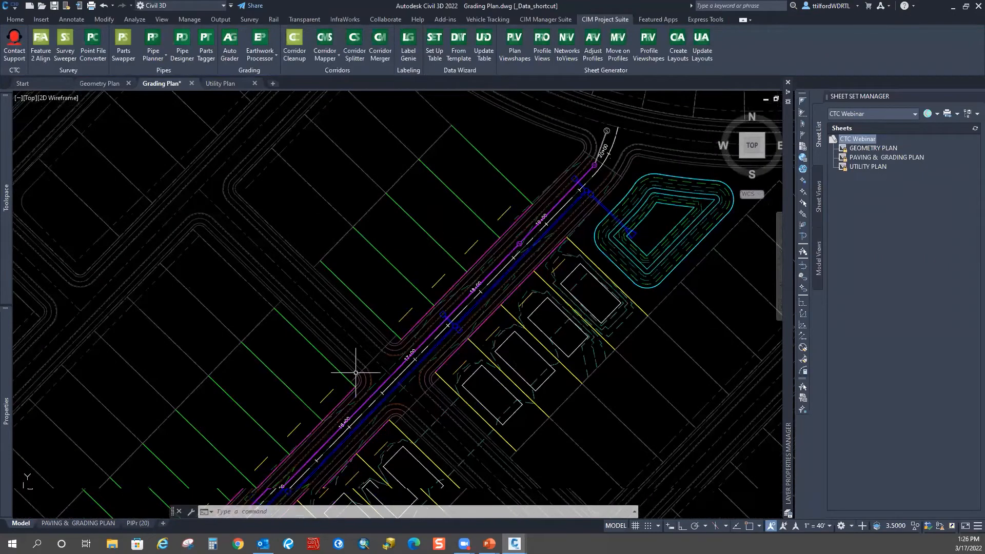
{"action": "middle_click_drag", "start_coordinate": [356, 374], "coordinate": [389, 275]}
{"action": "middle_click_drag", "start_coordinate": [290, 364], "coordinate": [382, 247]}
{"action": "middle_click_drag", "start_coordinate": [222, 386], "coordinate": [319, 275]}
{"action": "scroll", "coordinate": [269, 346], "scroll_direction": "down", "scroll_amount": 1}
{"action": "mouse_move", "coordinate": [426, 214]}
{"action": "middle_mouse_down"}
{"action": "mouse_move", "coordinate": [334, 328]}
{"action": "mouse_move", "coordinate": [316, 327]}
{"action": "mouse_move", "coordinate": [321, 321]}
{"action": "middle_mouse_up"}
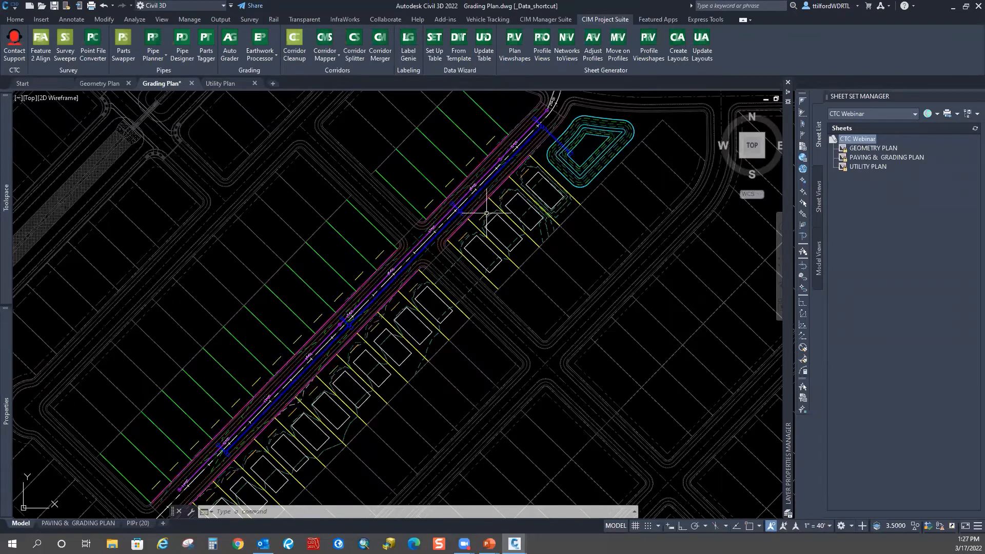
Open Auto Grader and rename the LOT B SIDELOT grading family as LOT B SIDE LOT.
{"action": "scroll", "coordinate": [396, 259], "scroll_direction": "down", "scroll_amount": 2}
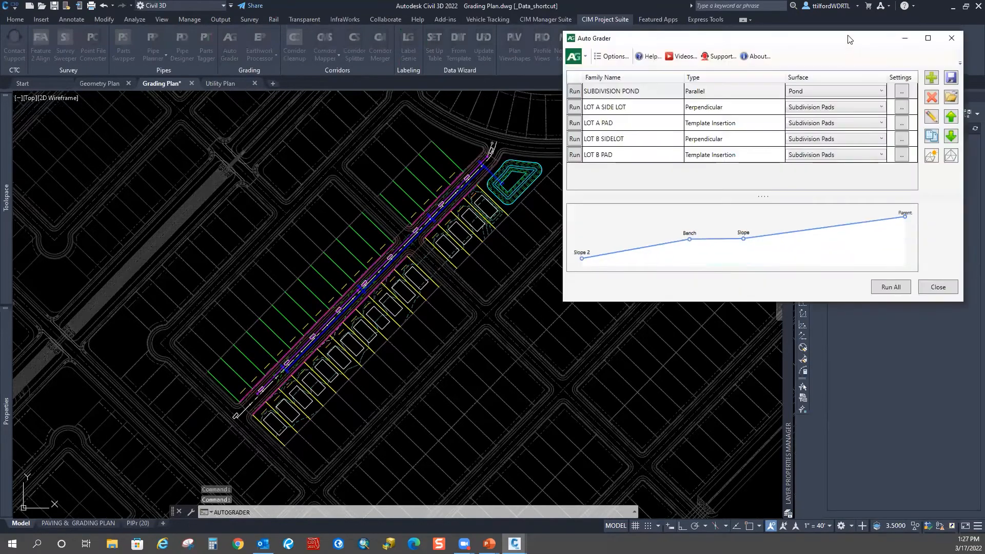
{"action": "left_click_drag", "start_coordinate": [843, 48], "coordinate": [706, 39]}
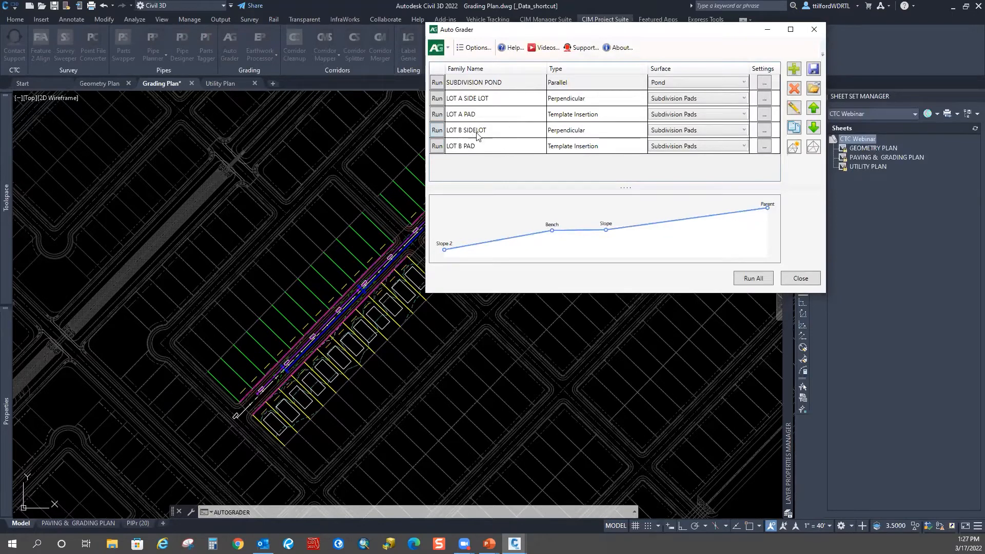
{"action": "left_click", "coordinate": [437, 131]}
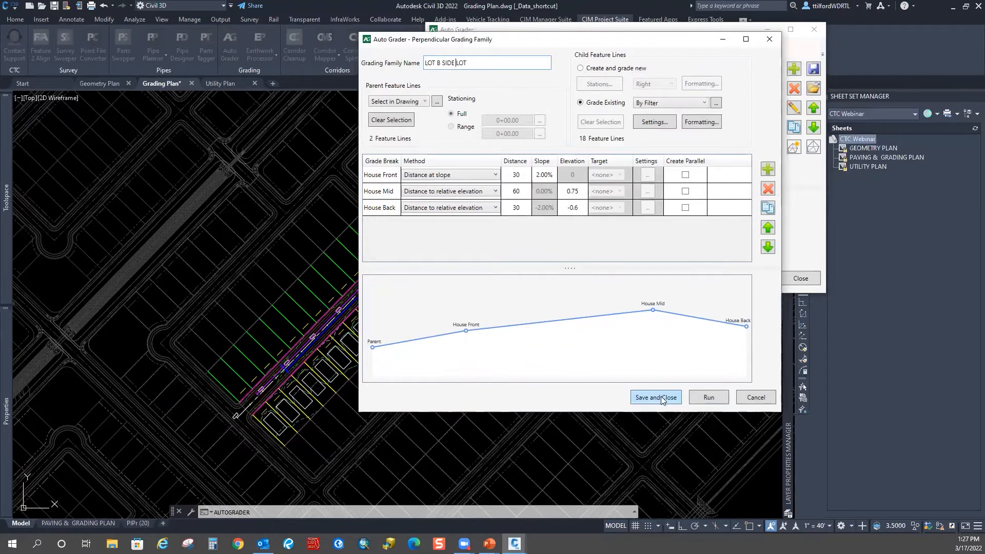
{"action": "left_click", "coordinate": [666, 398]}
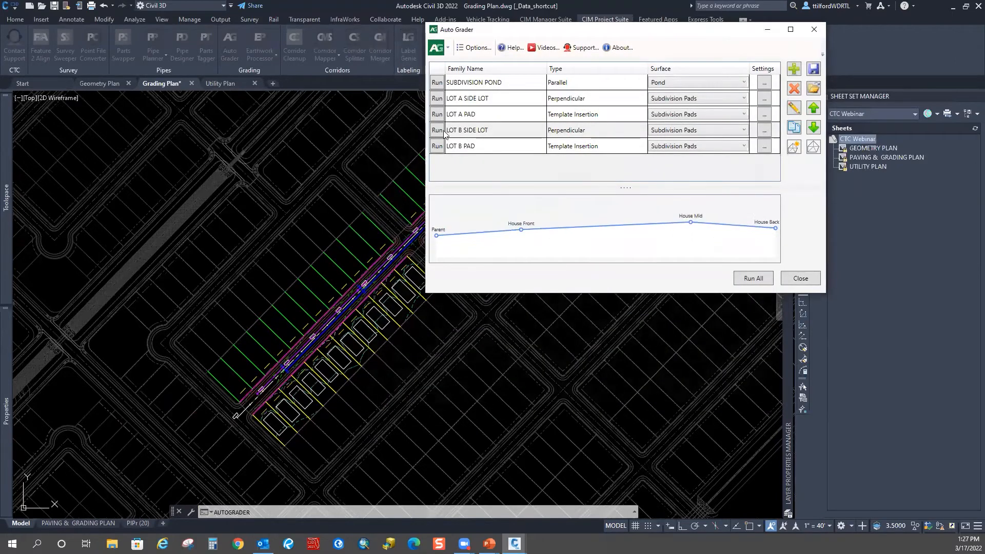
Run the LOT B SIDE LOT and LOT B PAD grading families, and close Auto Grader.
{"action": "left_click_drag", "start_coordinate": [512, 36], "coordinate": [675, 42]}
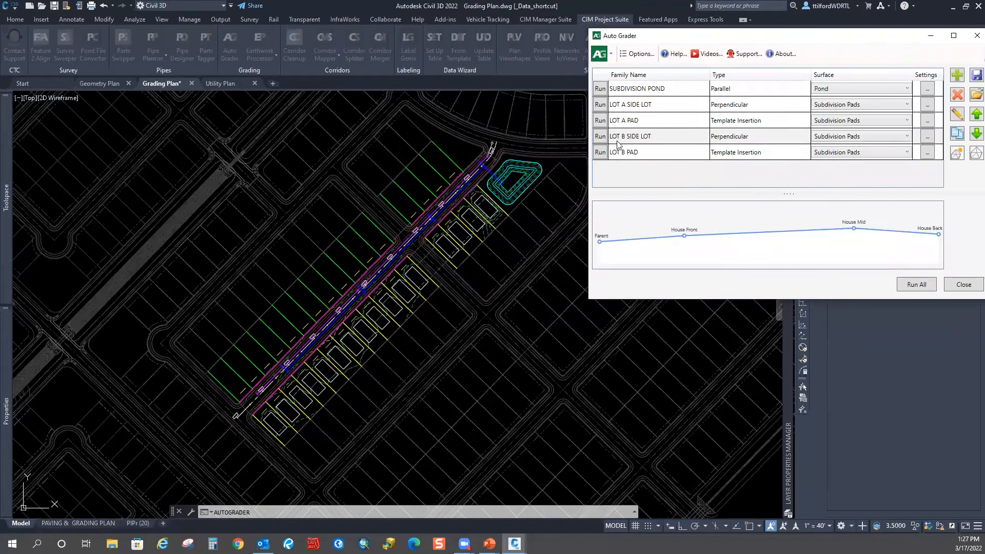
{"action": "left_click", "coordinate": [600, 136]}
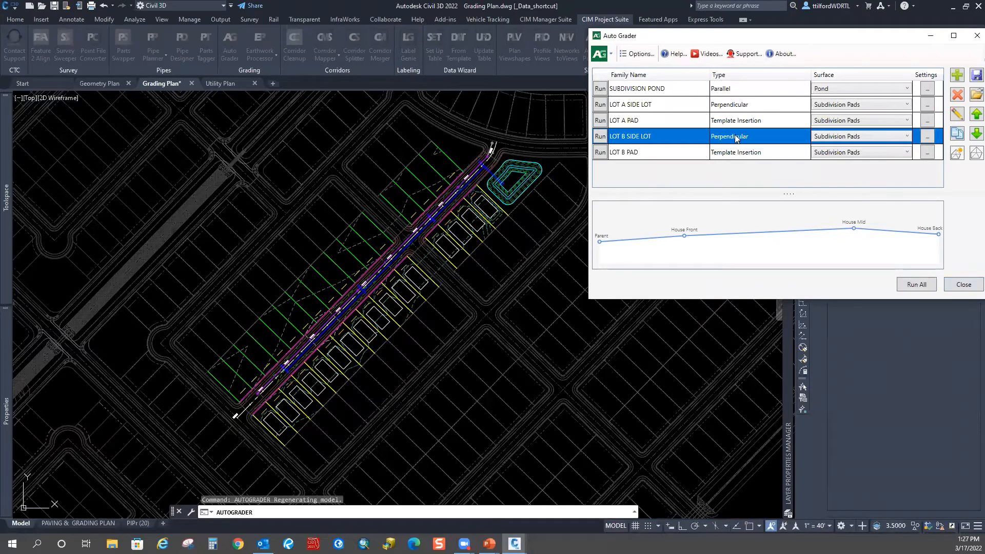
{"action": "left_click", "coordinate": [630, 153]}
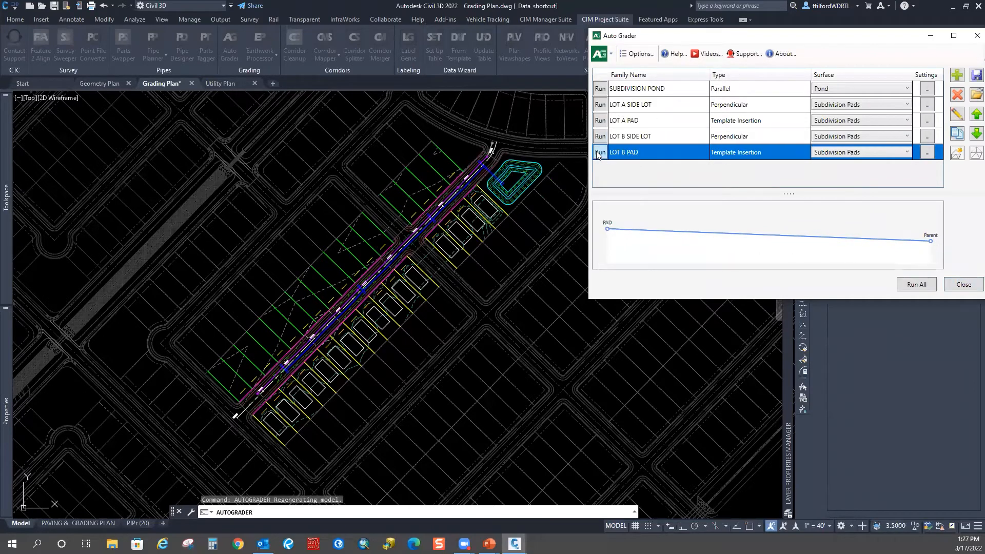
{"action": "left_click", "coordinate": [599, 152]}
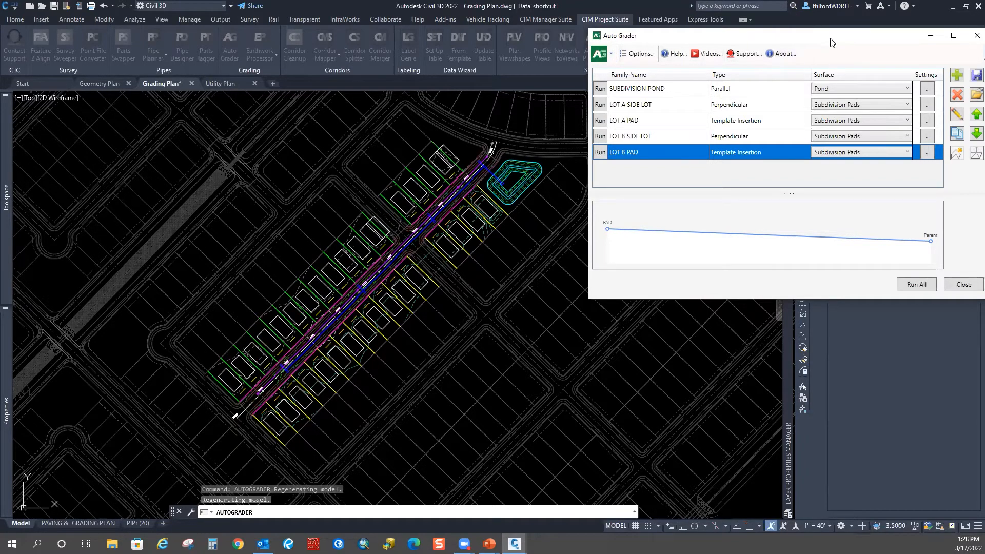
{"action": "left_click_drag", "start_coordinate": [831, 42], "coordinate": [797, 43]}
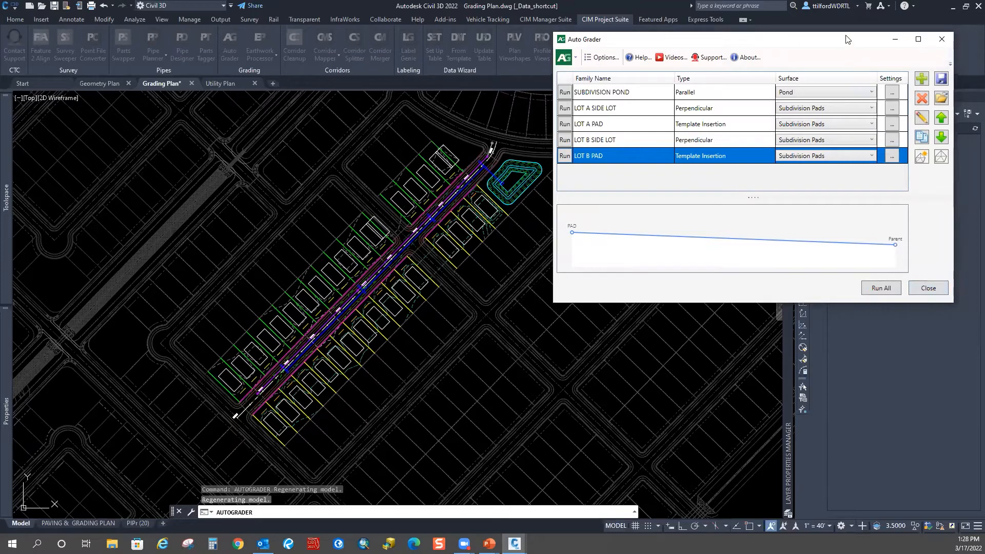
{"action": "left_click_drag", "start_coordinate": [847, 39], "coordinate": [812, 36]}
{"action": "left_click", "coordinate": [894, 284]}
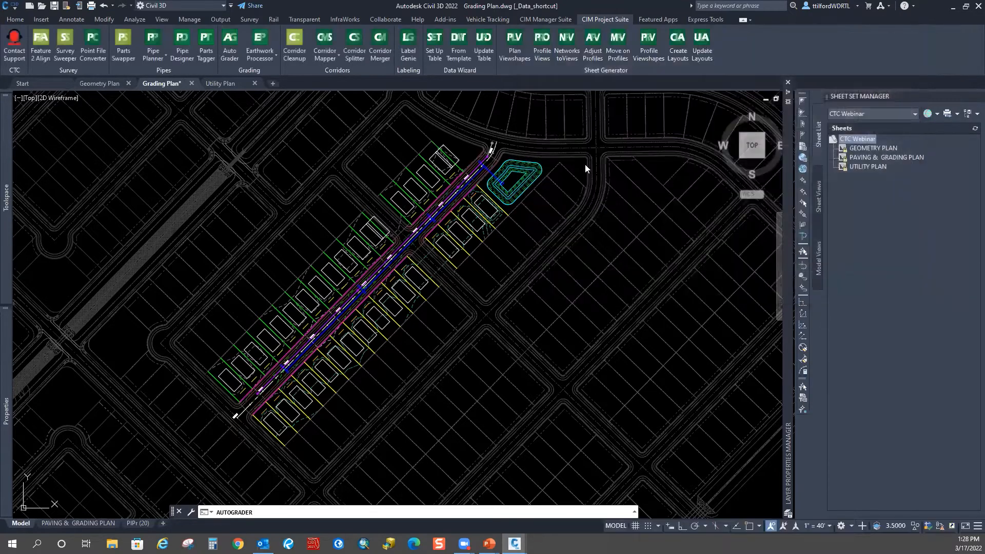
Delete the two stray overlapping pad feature lines northwest of Road A, one at the northern end lot and one beside the cross street.
{"action": "left_click", "coordinate": [443, 146]}
{"action": "scroll", "coordinate": [444, 144], "scroll_direction": "up", "scroll_amount": 3}
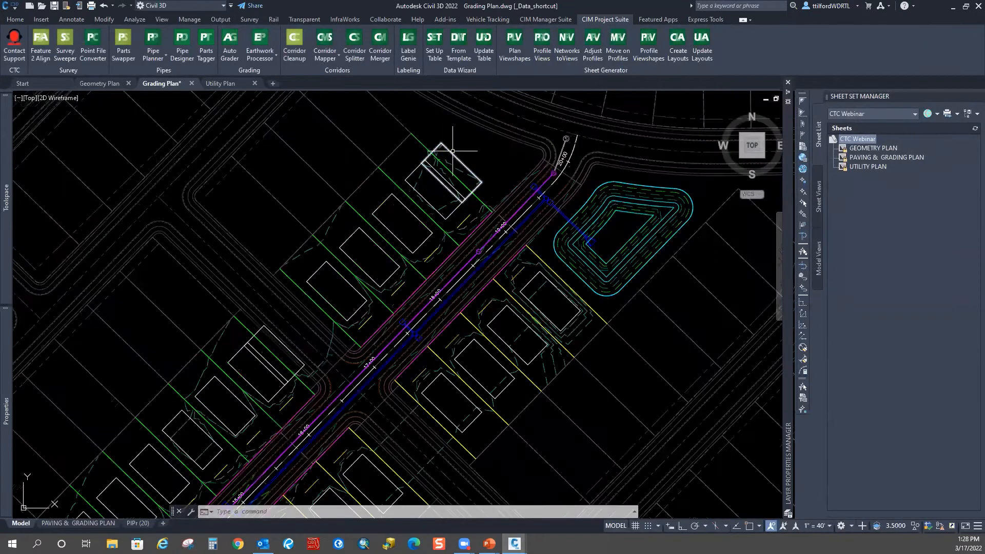
{"action": "key", "text": "Escape"}
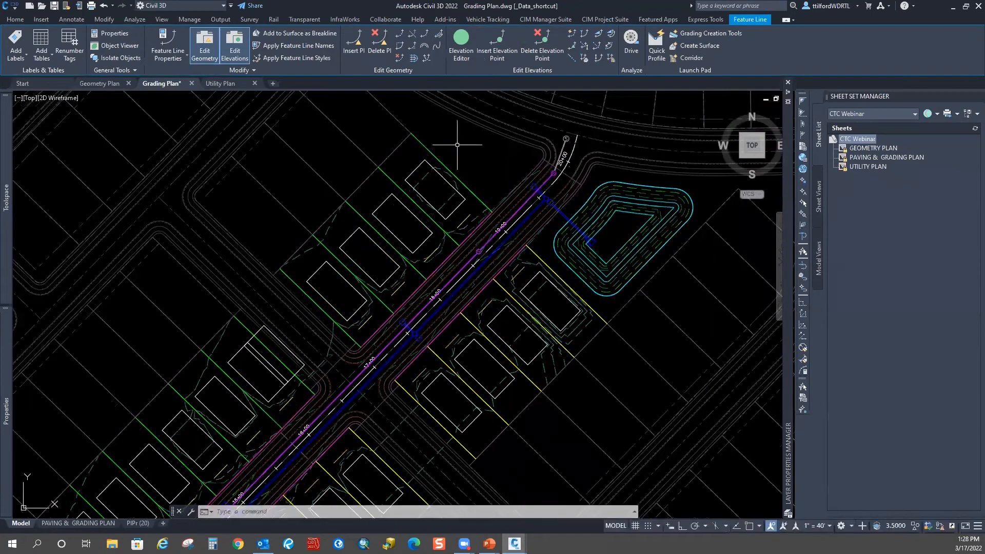
{"action": "middle_click_drag", "start_coordinate": [284, 347], "coordinate": [342, 214]}
{"action": "left_click", "coordinate": [341, 215]}
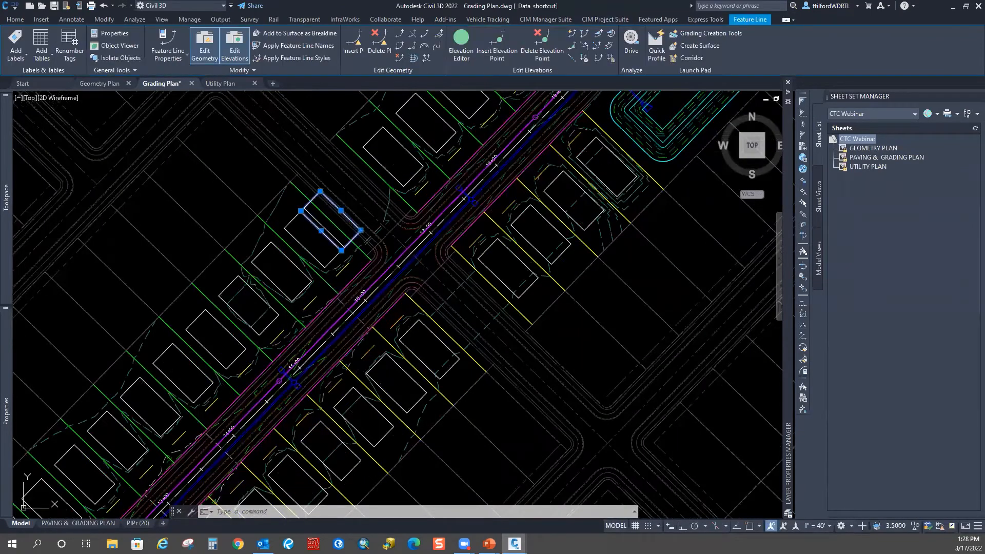
{"action": "key", "text": "Escape"}
{"action": "left_click", "coordinate": [380, 160]}
{"action": "scroll", "coordinate": [451, 205], "scroll_direction": "down", "scroll_amount": 5}
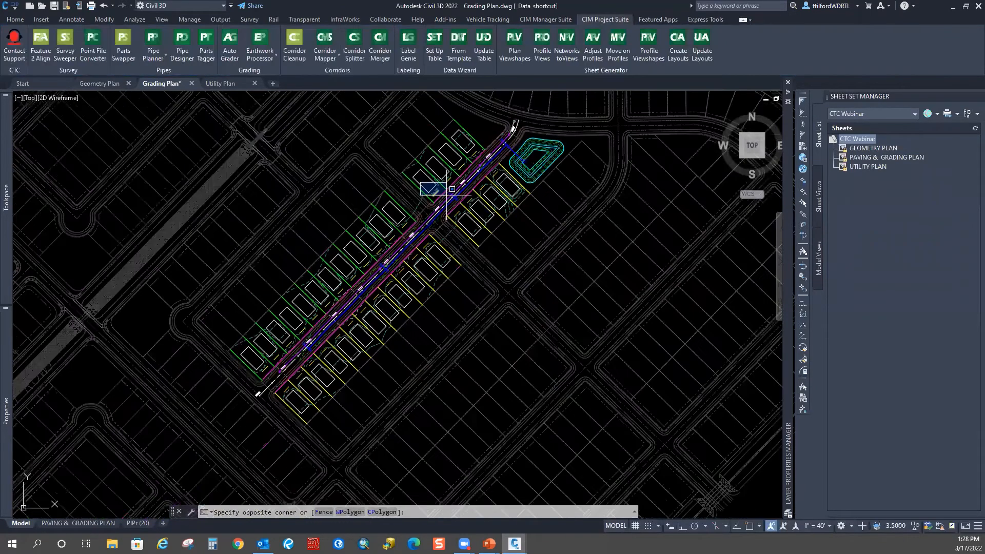
{"action": "scroll", "coordinate": [444, 226], "scroll_direction": "up", "scroll_amount": 1}
{"action": "key", "text": "Escape"}
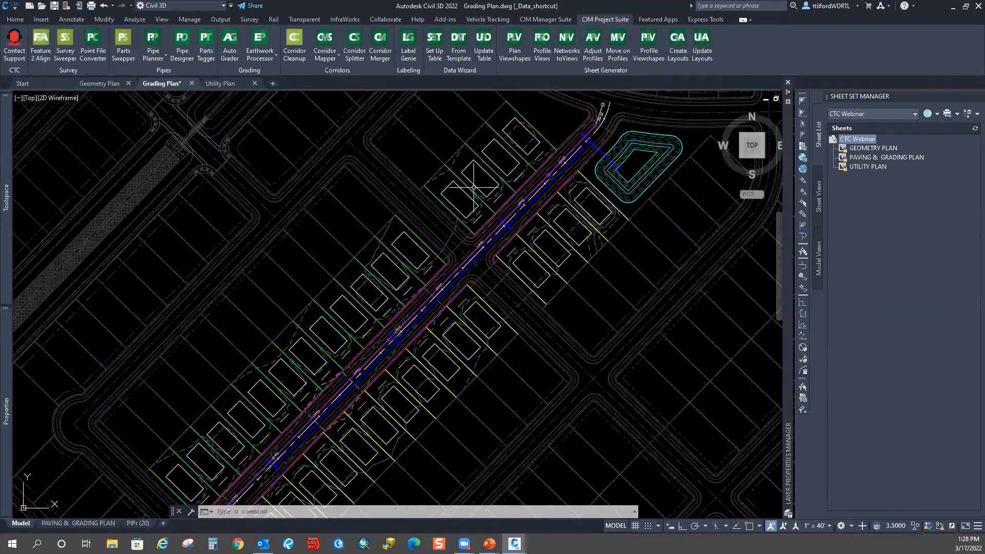
Examine the side-lot feature lines, pads and surface contours along the northwest side of Road A down to the road's start.
{"action": "scroll", "coordinate": [480, 182], "scroll_direction": "down", "scroll_amount": 1}
{"action": "middle_click_drag", "start_coordinate": [477, 200], "coordinate": [515, 205]}
{"action": "scroll", "coordinate": [533, 266], "scroll_direction": "up", "scroll_amount": 2}
{"action": "left_click", "coordinate": [533, 267]}
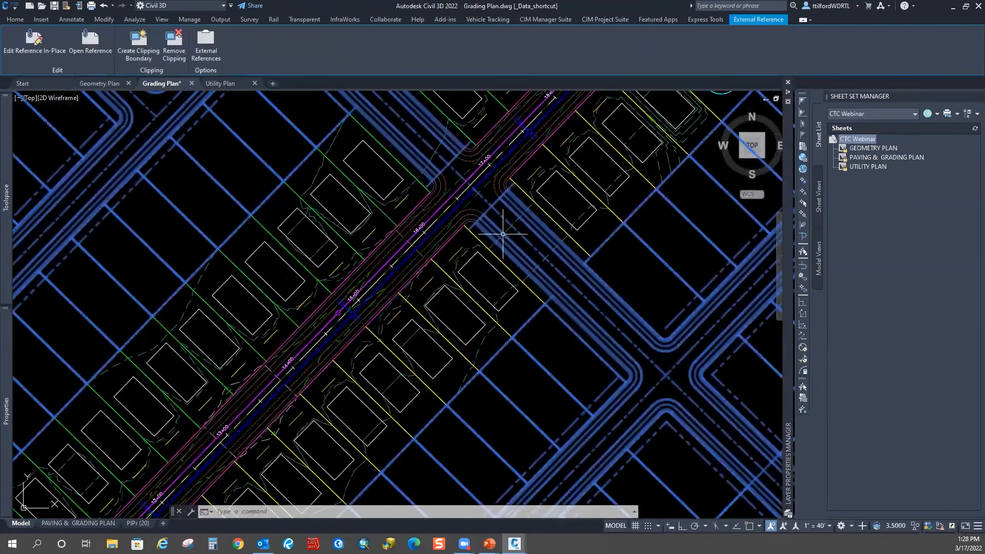
{"action": "middle_click_drag", "start_coordinate": [445, 205], "coordinate": [501, 224]}
{"action": "key", "text": "Escape"}
{"action": "left_click", "coordinate": [490, 220]}
{"action": "mouse_move", "coordinate": [422, 257]}
{"action": "middle_mouse_down"}
{"action": "mouse_move", "coordinate": [470, 230]}
{"action": "mouse_move", "coordinate": [464, 162]}
{"action": "middle_mouse_up"}
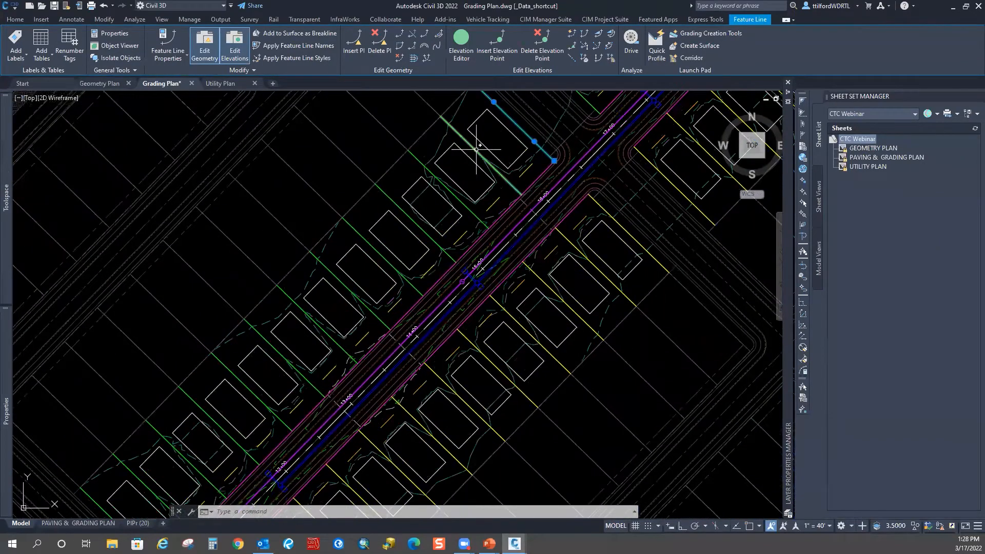
{"action": "left_click", "coordinate": [477, 150]}
{"action": "scroll", "coordinate": [468, 170], "scroll_direction": "down", "scroll_amount": 1}
{"action": "middle_click_drag", "start_coordinate": [477, 180], "coordinate": [370, 272]}
{"action": "middle_click_drag", "start_coordinate": [329, 359], "coordinate": [381, 289]}
{"action": "key", "text": "Escape"}
{"action": "middle_click_drag", "start_coordinate": [250, 398], "coordinate": [302, 333]}
{"action": "scroll", "coordinate": [303, 332], "scroll_direction": "down", "scroll_amount": 1}
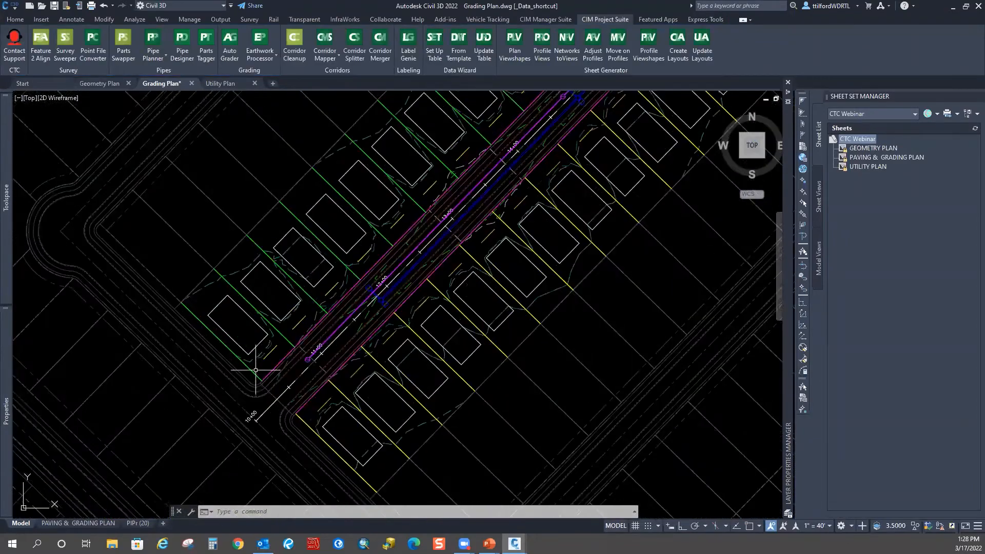
{"action": "scroll", "coordinate": [305, 310], "scroll_direction": "down", "scroll_amount": 1}
{"action": "middle_click_drag", "start_coordinate": [472, 141], "coordinate": [439, 209]}
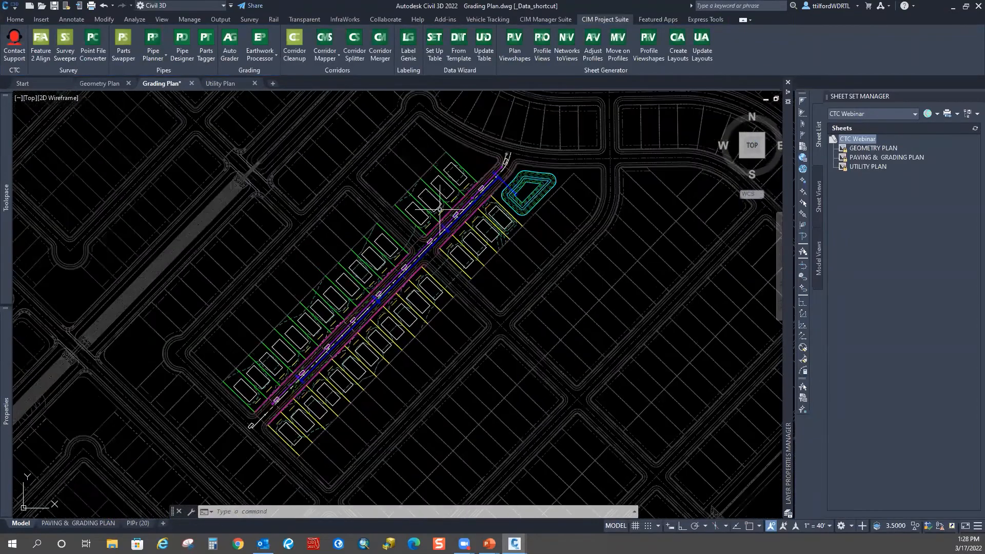
{"action": "middle_click_drag", "start_coordinate": [513, 193], "coordinate": [488, 245]}
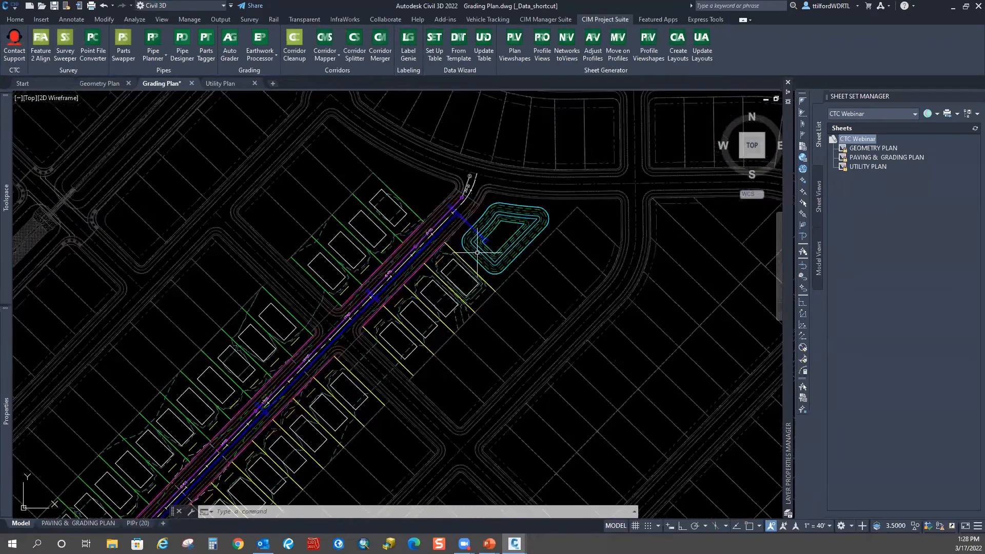
Examine the pads and contours on both sides of Road A, including the two corner pads south of the cross street.
{"action": "scroll", "coordinate": [444, 237], "scroll_direction": "up", "scroll_amount": 5}
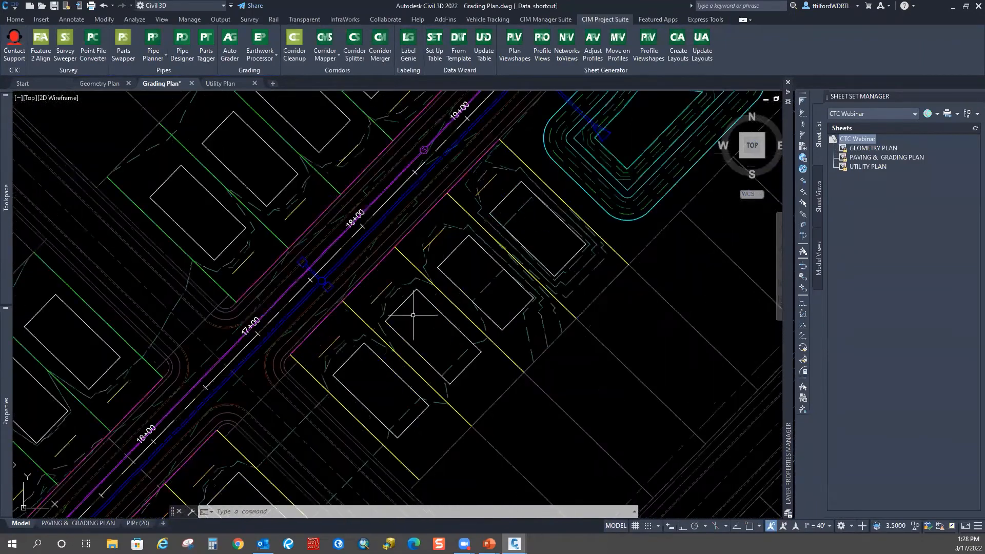
{"action": "scroll", "coordinate": [323, 323], "scroll_direction": "down", "scroll_amount": 2}
{"action": "scroll", "coordinate": [398, 193], "scroll_direction": "up", "scroll_amount": 1}
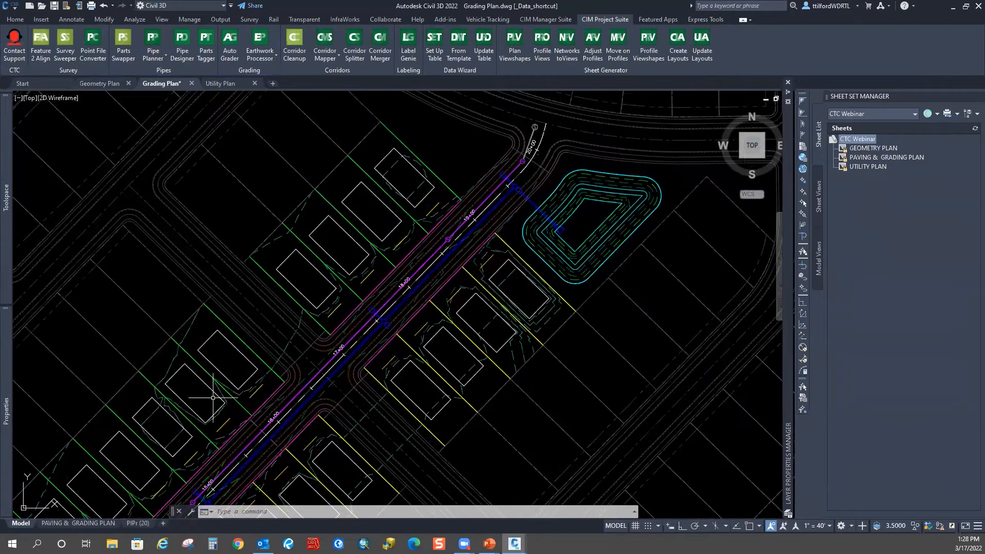
{"action": "scroll", "coordinate": [228, 376], "scroll_direction": "down", "scroll_amount": 1}
{"action": "scroll", "coordinate": [546, 333], "scroll_direction": "up", "scroll_amount": 1}
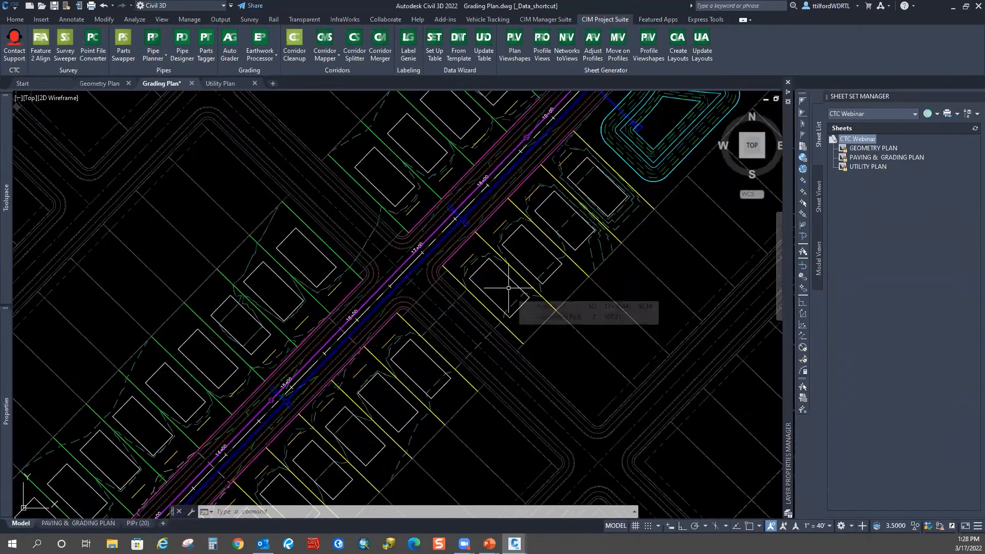
{"action": "left_click", "coordinate": [329, 259]}
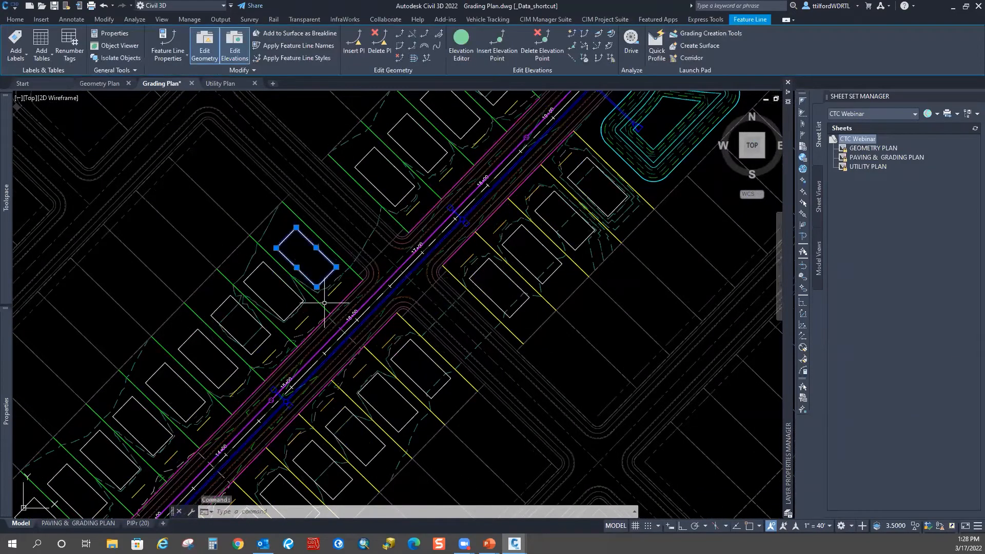
{"action": "middle_click_drag", "start_coordinate": [462, 342], "coordinate": [465, 287]}
{"action": "left_click", "coordinate": [436, 307]}
{"action": "middle_click_drag", "start_coordinate": [478, 346], "coordinate": [481, 329]}
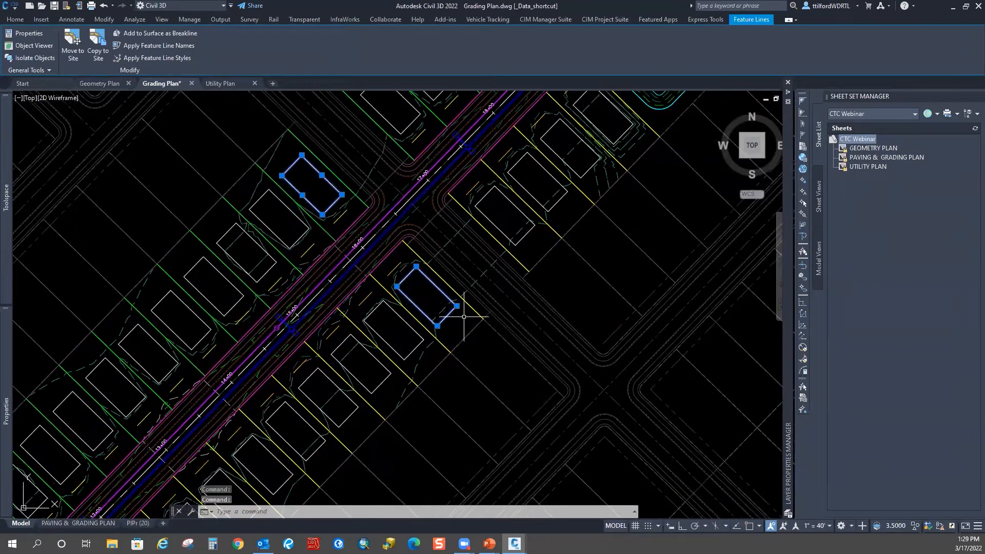
{"action": "scroll", "coordinate": [467, 294], "scroll_direction": "down", "scroll_amount": 4}
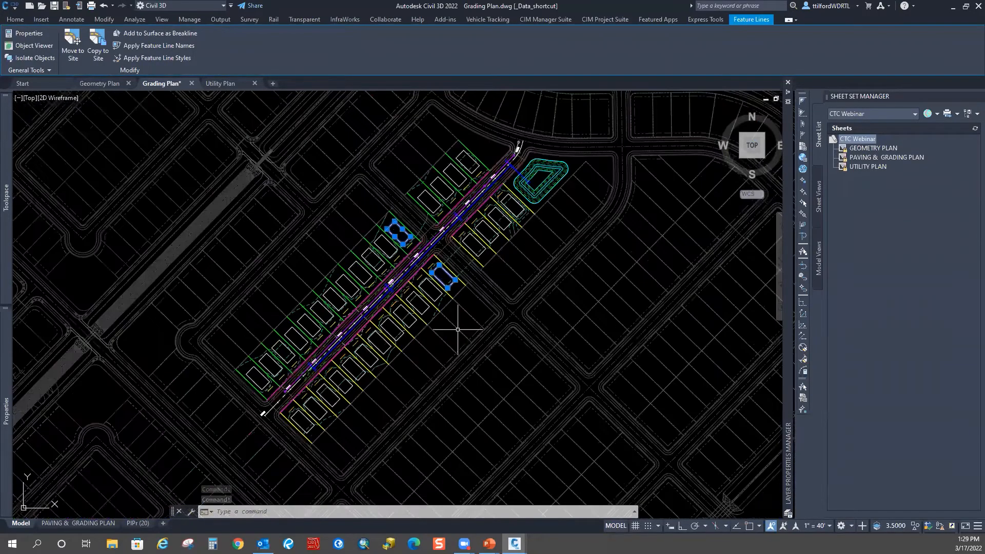
{"action": "middle_click_drag", "start_coordinate": [455, 330], "coordinate": [472, 286]}
{"action": "key", "text": "Escape"}
{"action": "key", "text": "Escape"}
{"action": "middle_click_drag", "start_coordinate": [499, 223], "coordinate": [462, 275]}
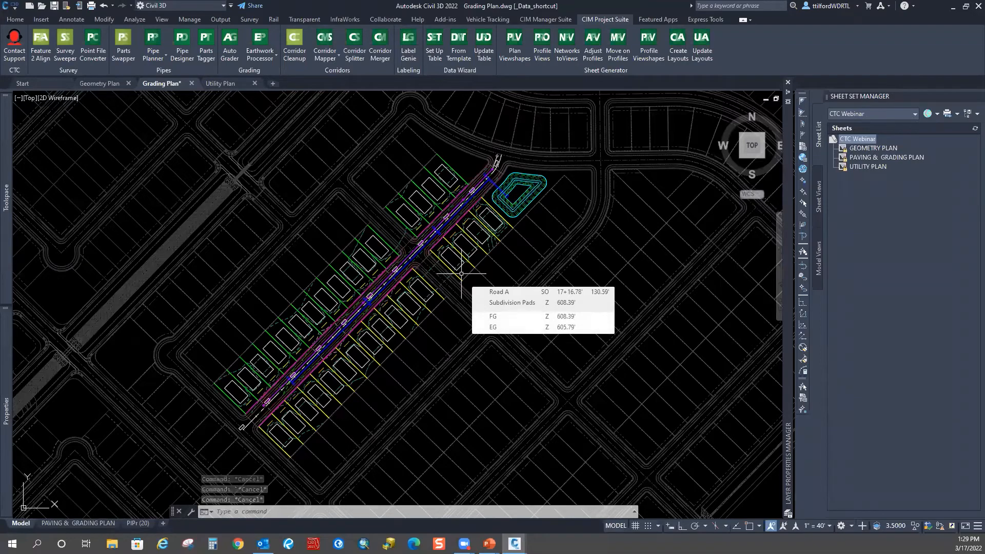
{"action": "middle_click_drag", "start_coordinate": [495, 247], "coordinate": [484, 305]}
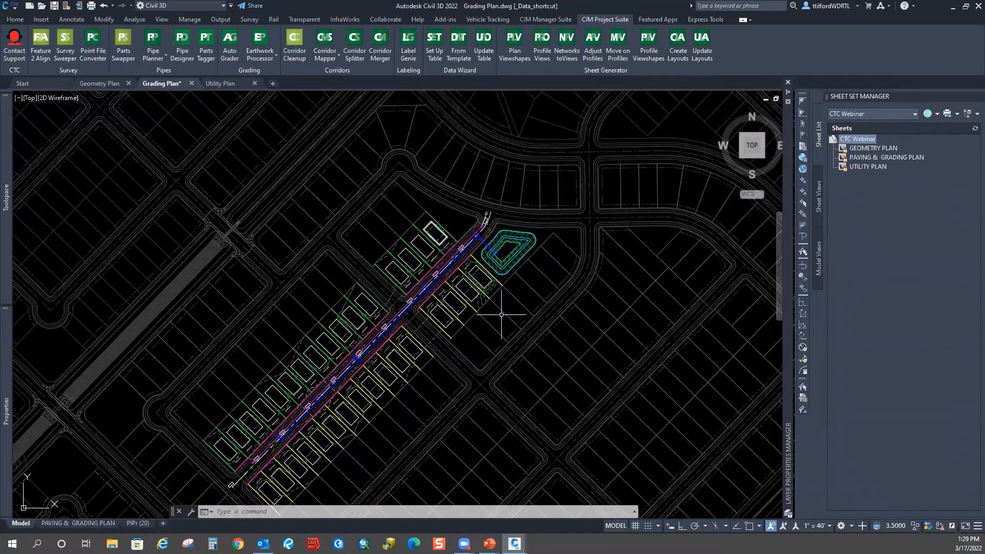
{"action": "middle_click_drag", "start_coordinate": [568, 378], "coordinate": [569, 347]}
{"action": "middle_click_drag", "start_coordinate": [366, 443], "coordinate": [393, 384]}
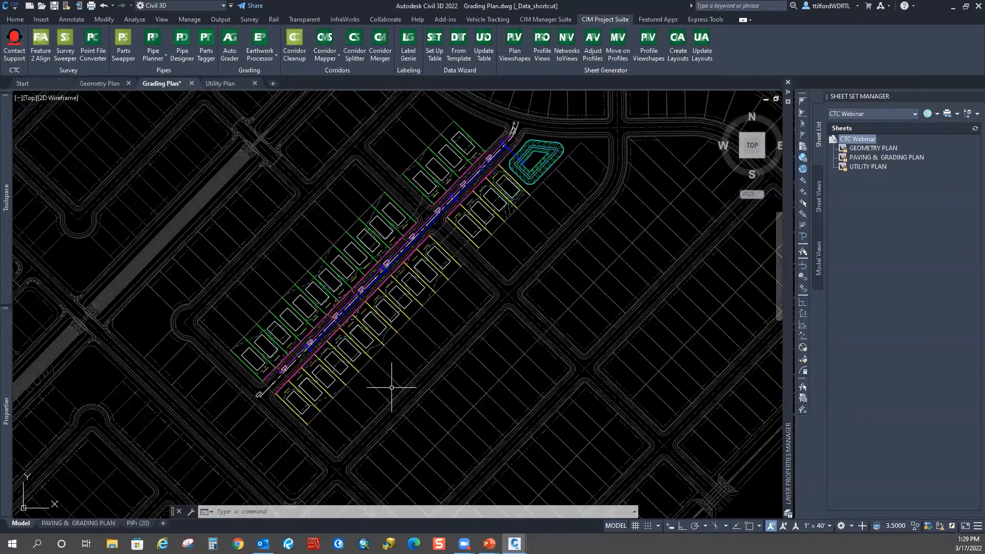
{"action": "mouse_move", "coordinate": [511, 195]}
{"action": "middle_mouse_down"}
{"action": "mouse_move", "coordinate": [464, 286]}
{"action": "mouse_move", "coordinate": [485, 215]}
{"action": "mouse_move", "coordinate": [475, 231]}
{"action": "middle_mouse_up"}
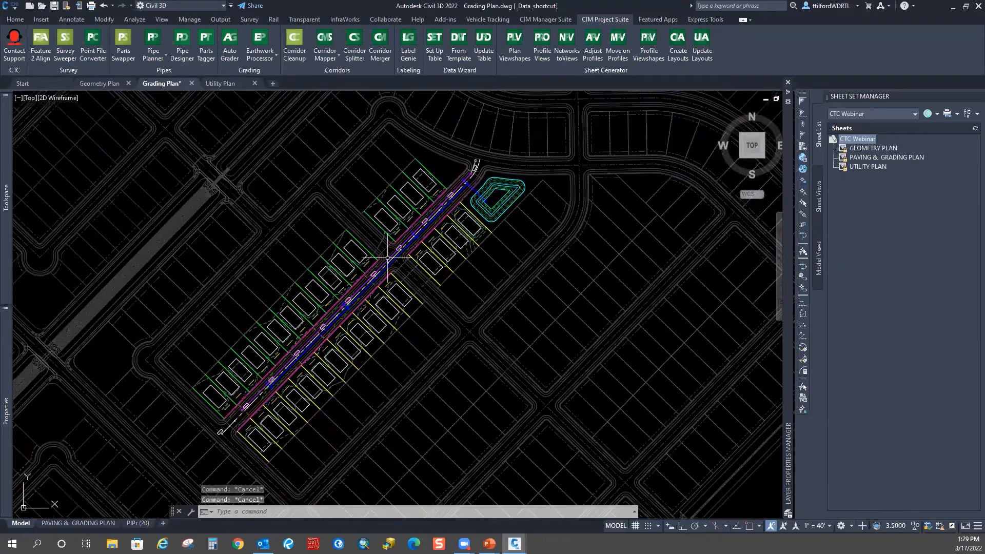
{"action": "mouse_move", "coordinate": [418, 318]}
{"action": "middle_mouse_down"}
{"action": "mouse_move", "coordinate": [446, 282]}
{"action": "mouse_move", "coordinate": [440, 289]}
{"action": "middle_mouse_up"}
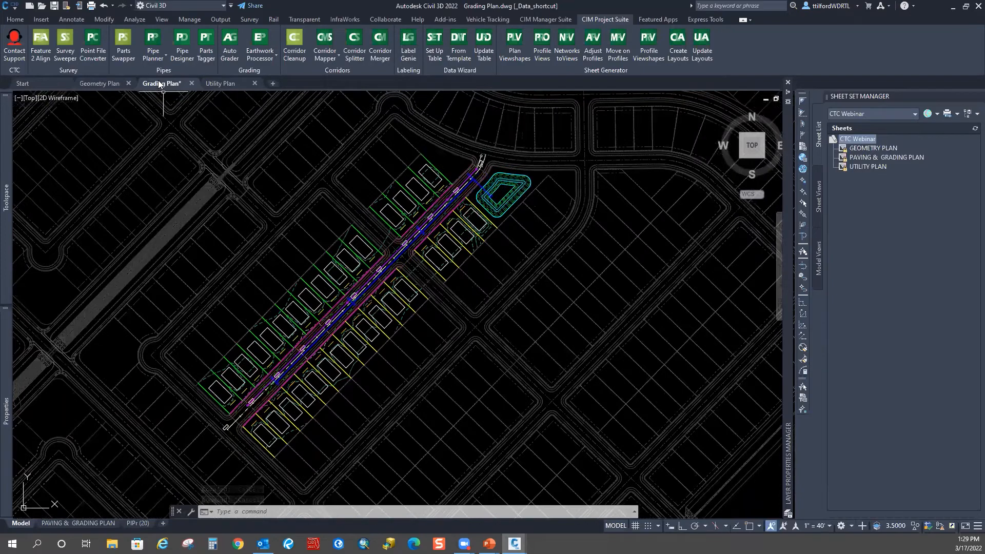
Save the Grading Plan drawing.
{"action": "right_click", "coordinate": [158, 83]}
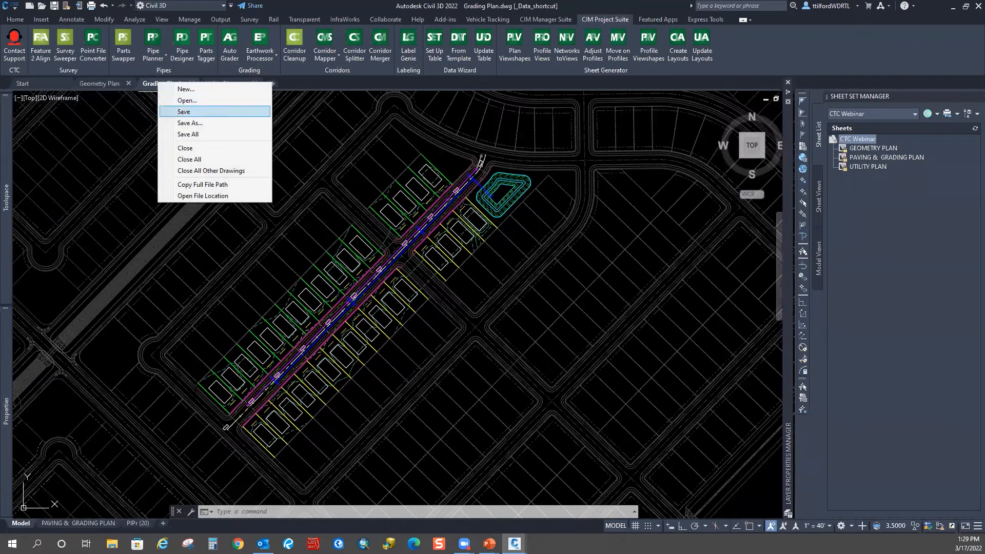
{"action": "left_click", "coordinate": [179, 113]}
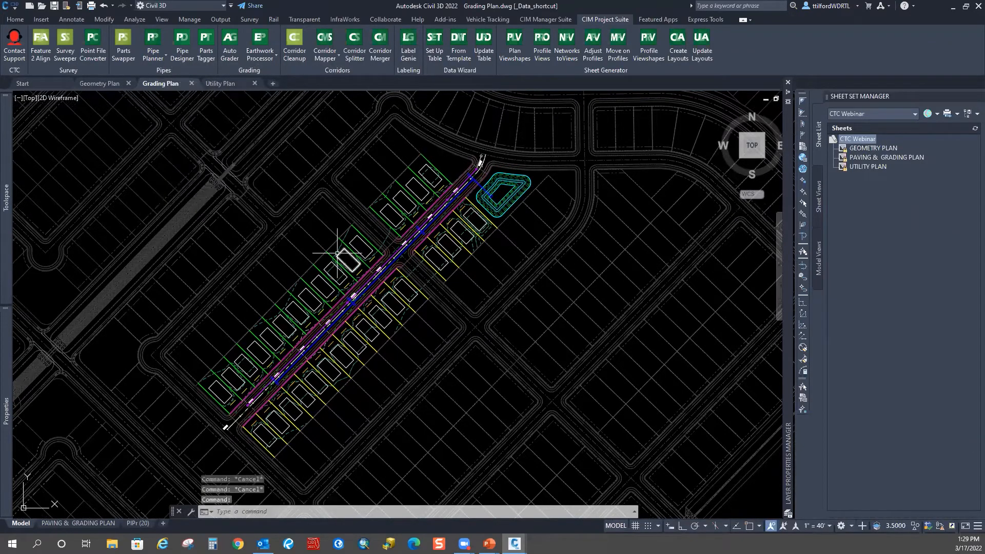
{"action": "scroll", "coordinate": [267, 333], "scroll_direction": "up", "scroll_amount": 5}
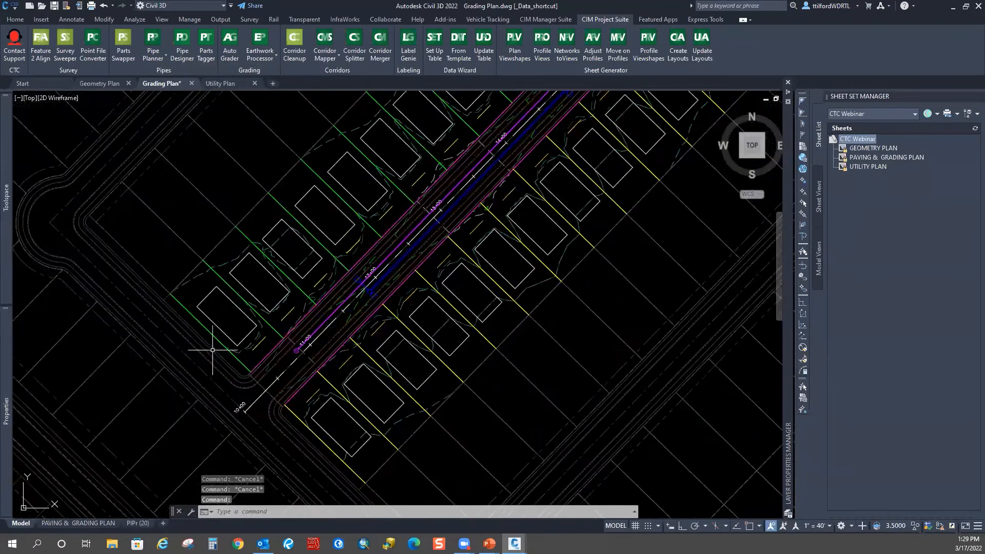
{"action": "left_click", "coordinate": [226, 348]}
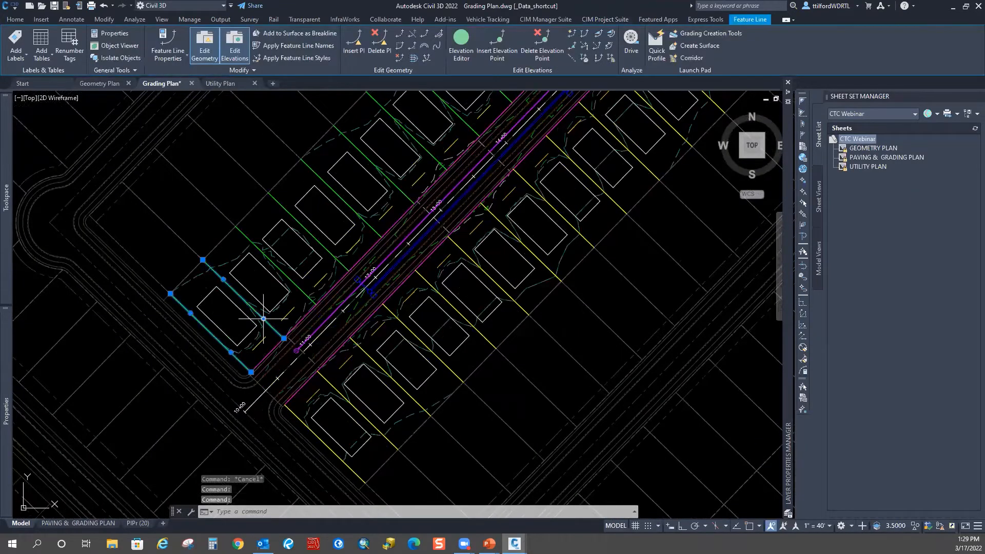
{"action": "key", "text": "Escape"}
{"action": "scroll", "coordinate": [405, 230], "scroll_direction": "down", "scroll_amount": 3}
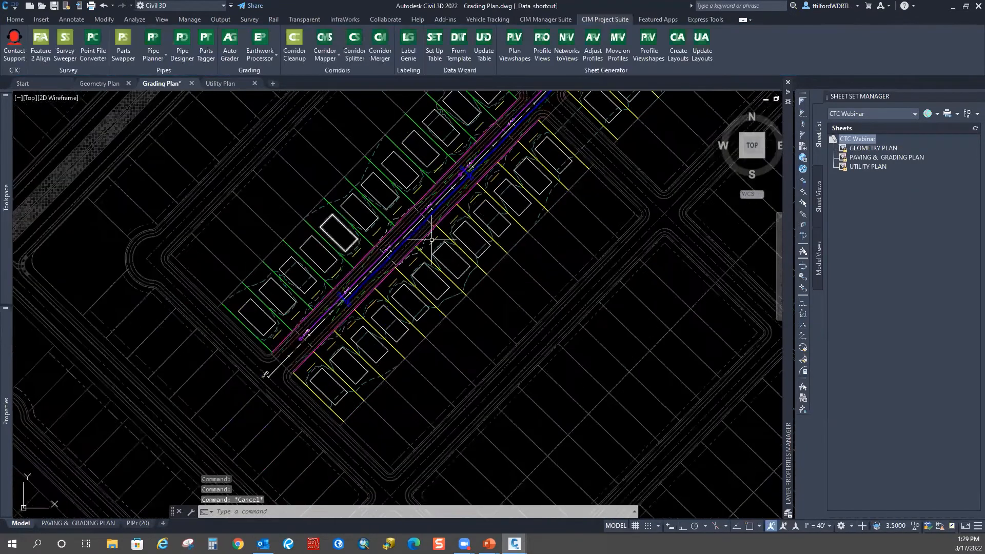
{"action": "middle_click_drag", "start_coordinate": [431, 239], "coordinate": [429, 245]}
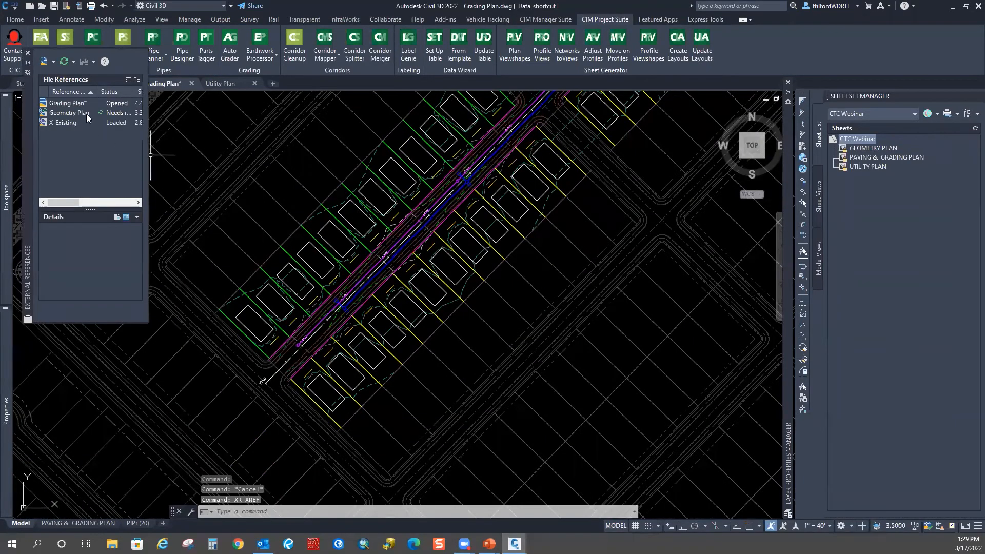
Reload the Geometry Plan external reference and decline the comparison of its changes.
{"action": "right_click", "coordinate": [83, 112]}
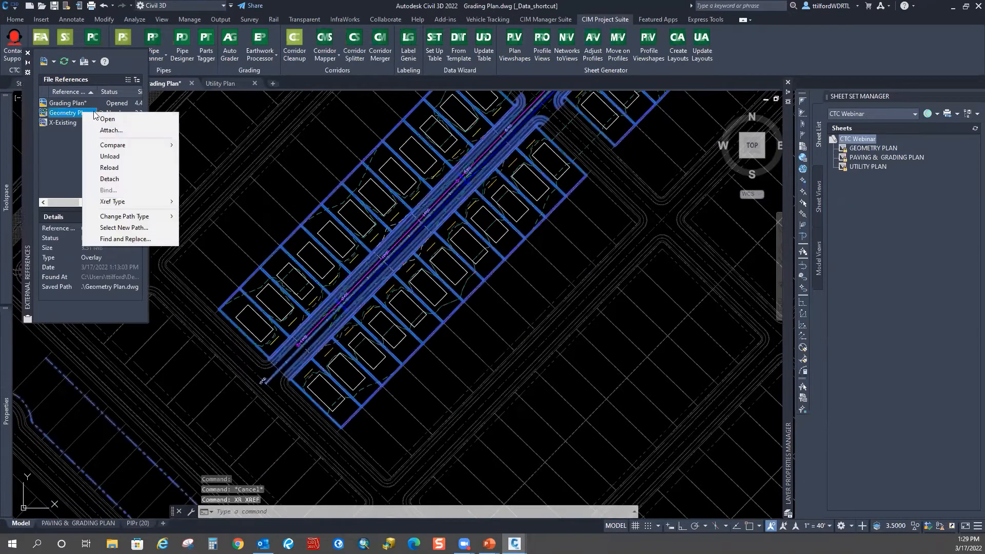
{"action": "left_click", "coordinate": [107, 170]}
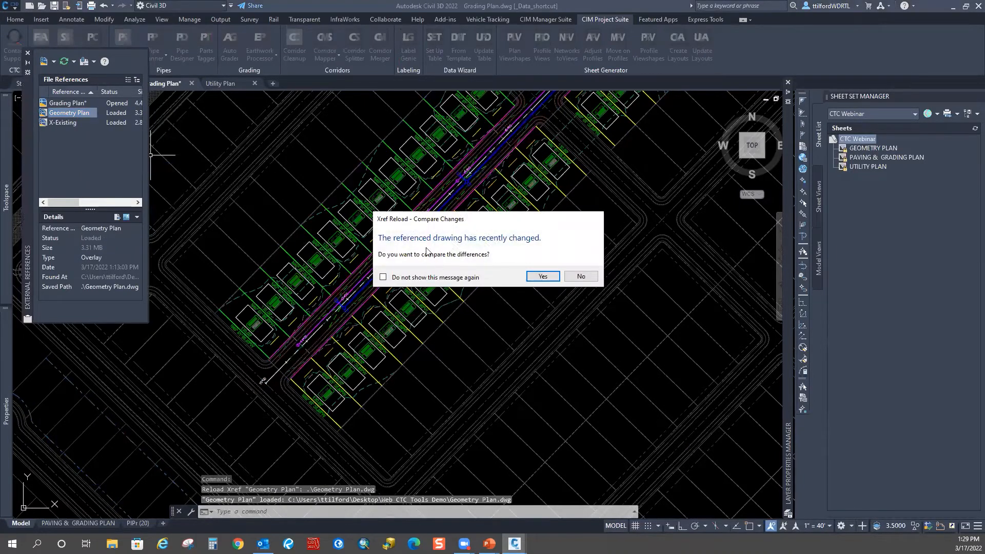
{"action": "left_click", "coordinate": [578, 277]}
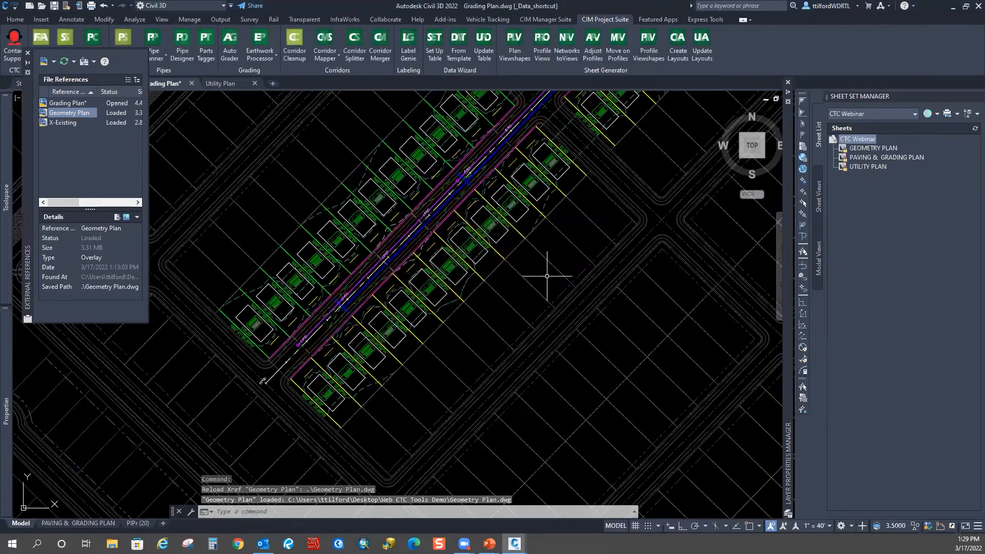
{"action": "scroll", "coordinate": [468, 307], "scroll_direction": "up", "scroll_amount": 3}
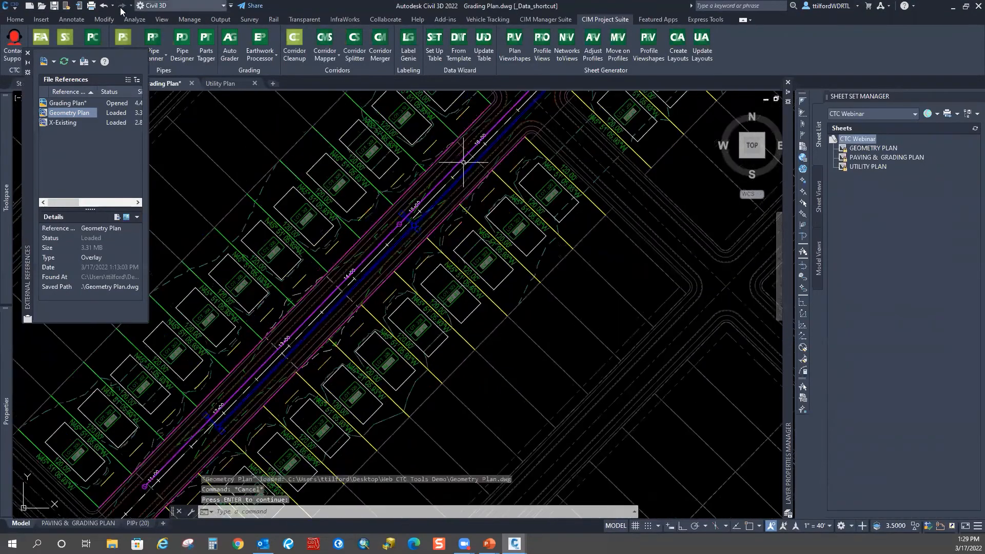
{"action": "left_click", "coordinate": [15, 19]}
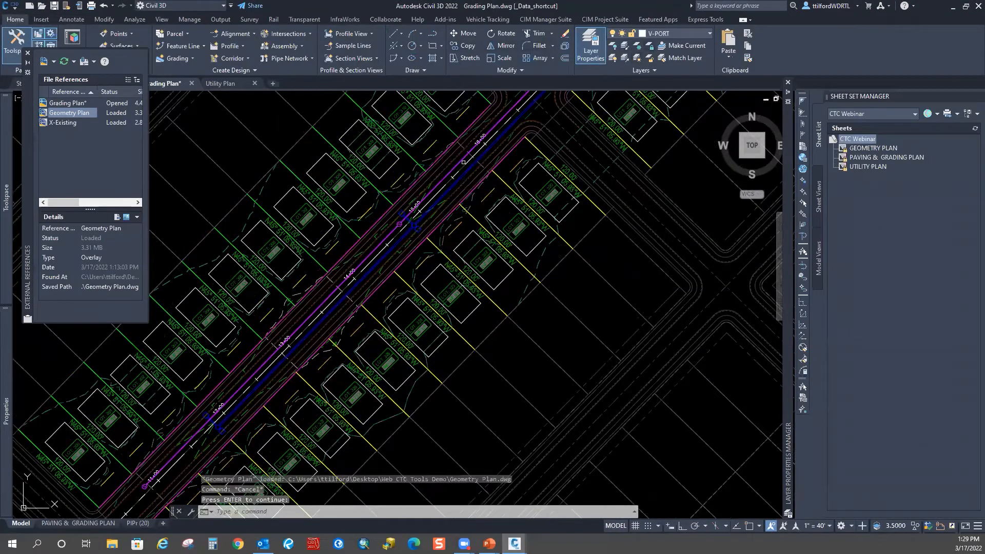
{"action": "left_click", "coordinate": [650, 45]}
{"action": "scroll", "coordinate": [532, 230], "scroll_direction": "up", "scroll_amount": 2}
{"action": "left_click", "coordinate": [548, 212]}
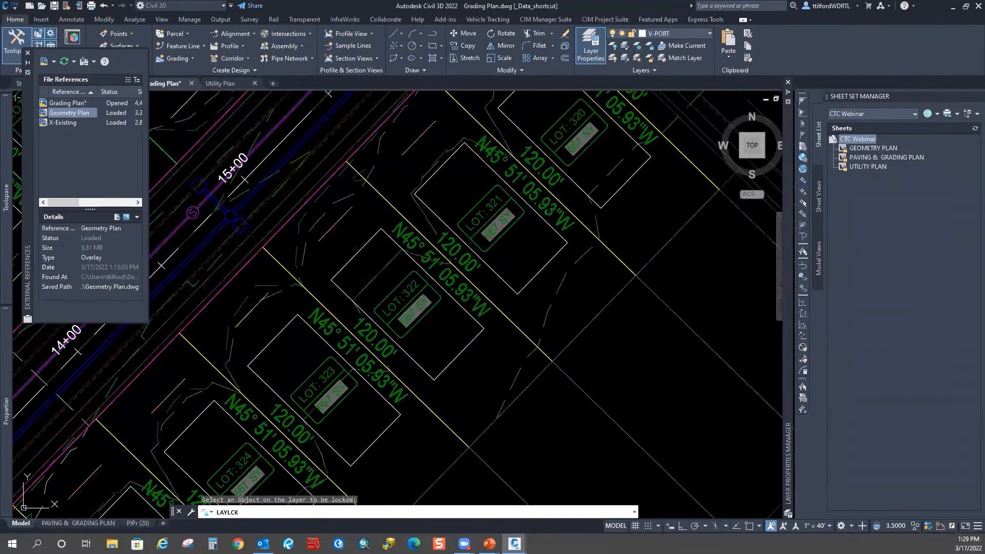
{"action": "key", "text": "Escape"}
{"action": "key", "text": "Escape"}
{"action": "left_click", "coordinate": [551, 207]}
{"action": "key", "text": "Escape"}
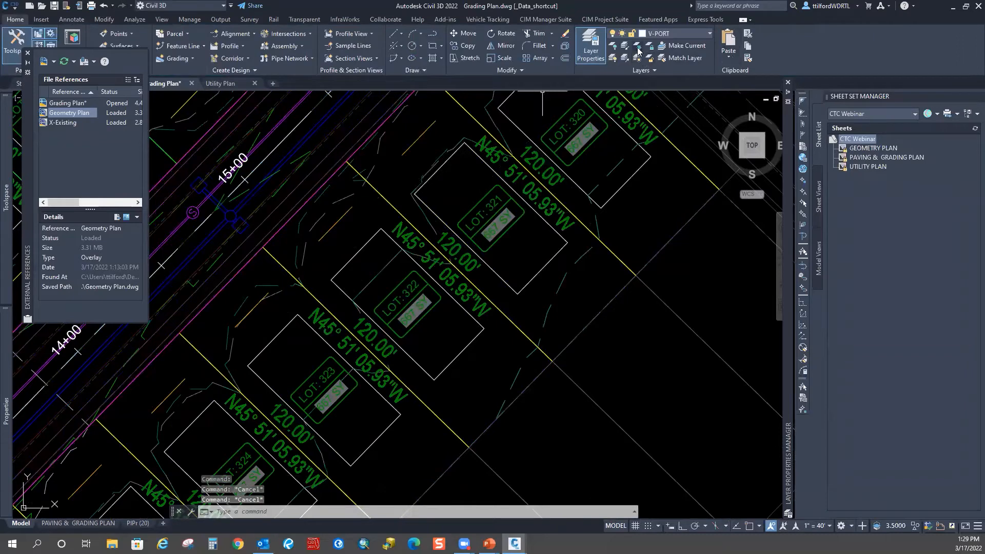
Freeze the Xref layer that carries the Geometry Plan lot labels along Road A.
{"action": "left_click", "coordinate": [639, 57]}
{"action": "left_click", "coordinate": [629, 113]}
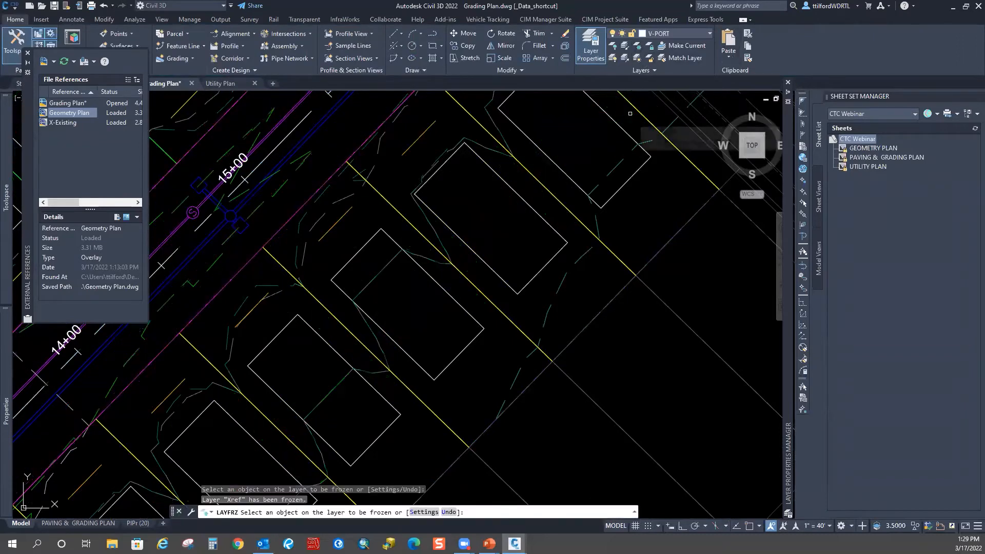
{"action": "left_click", "coordinate": [422, 512]}
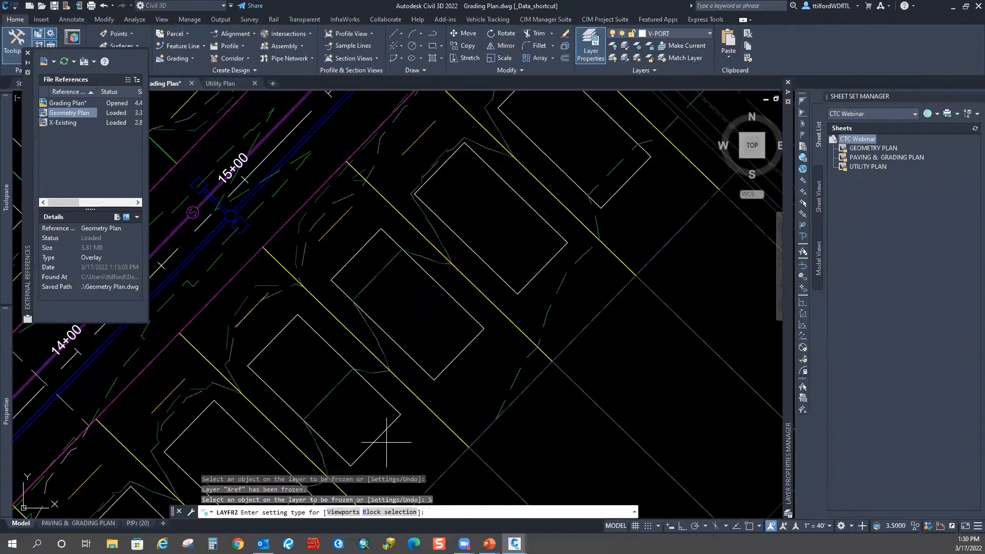
{"action": "left_click", "coordinate": [372, 512]}
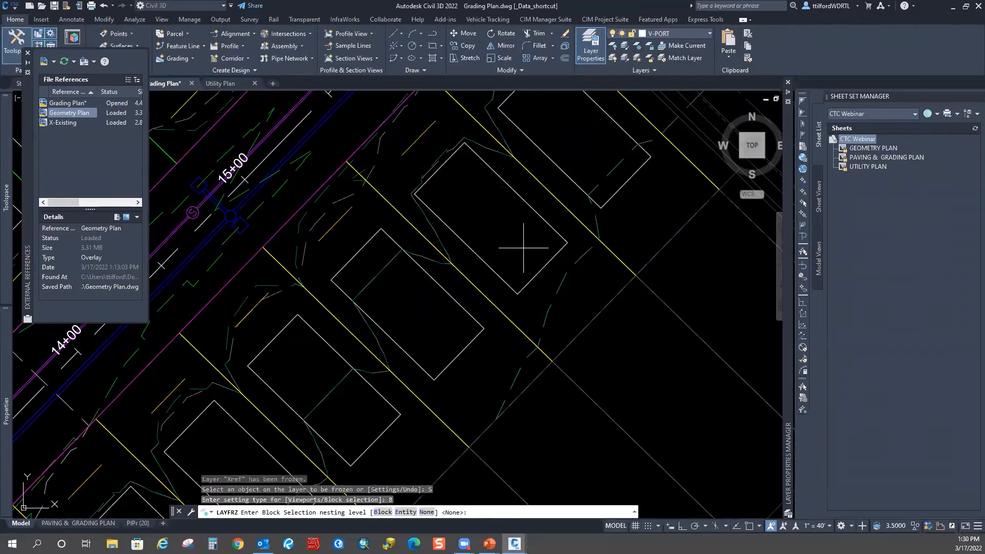
{"action": "scroll", "coordinate": [524, 240], "scroll_direction": "down", "scroll_amount": 4}
{"action": "scroll", "coordinate": [525, 240], "scroll_direction": "down", "scroll_amount": 3}
{"action": "key", "text": "Escape"}
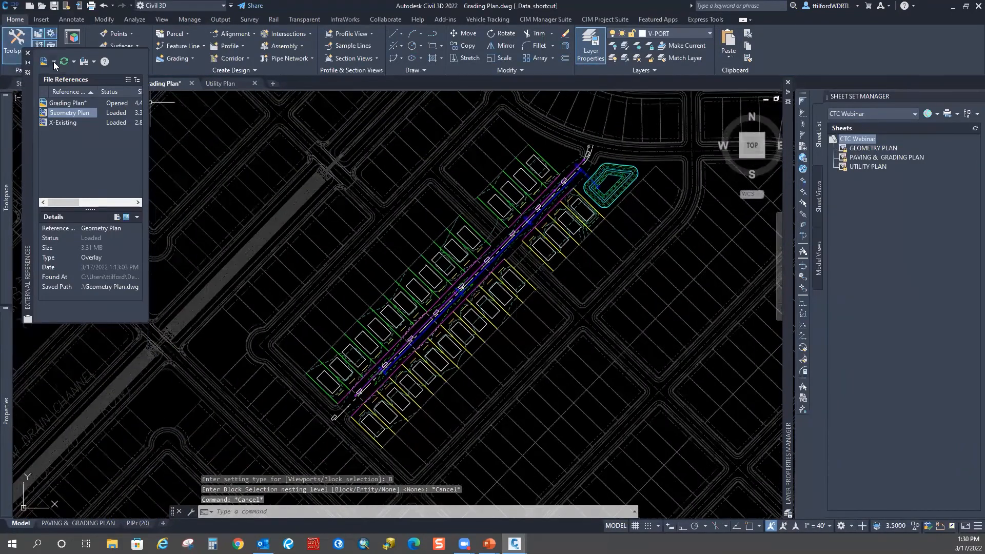
Start Label Genie and load the label template 05_Surface spot on lot lines, discarding the unsaved settings.
{"action": "scroll", "coordinate": [323, 176], "scroll_direction": "up", "scroll_amount": 5}
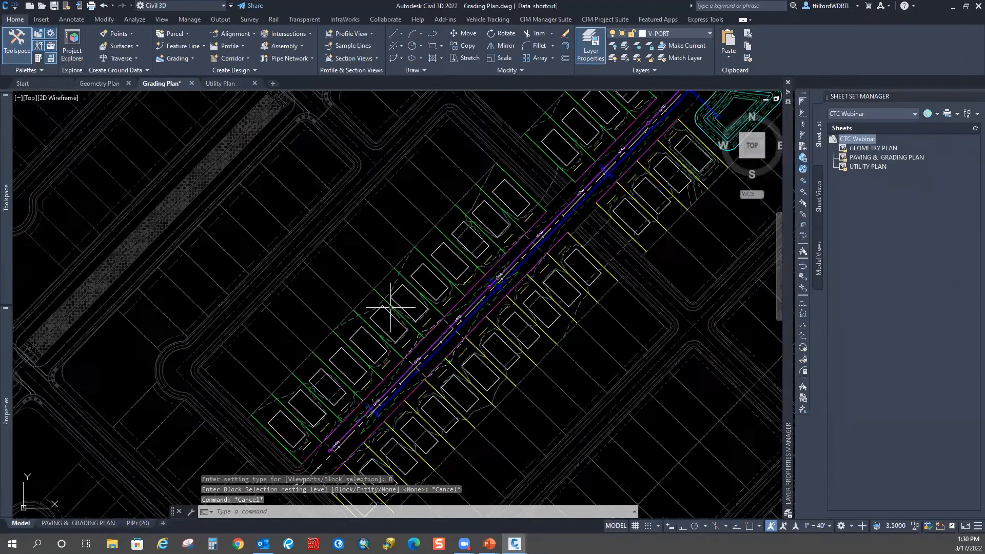
{"action": "left_click", "coordinate": [603, 19]}
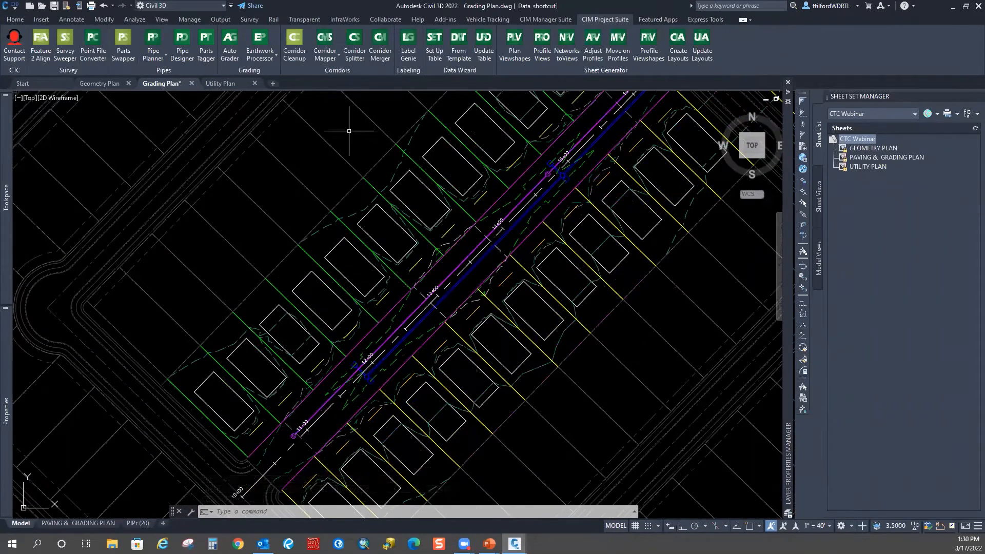
{"action": "middle_click_drag", "start_coordinate": [349, 131], "coordinate": [353, 155]}
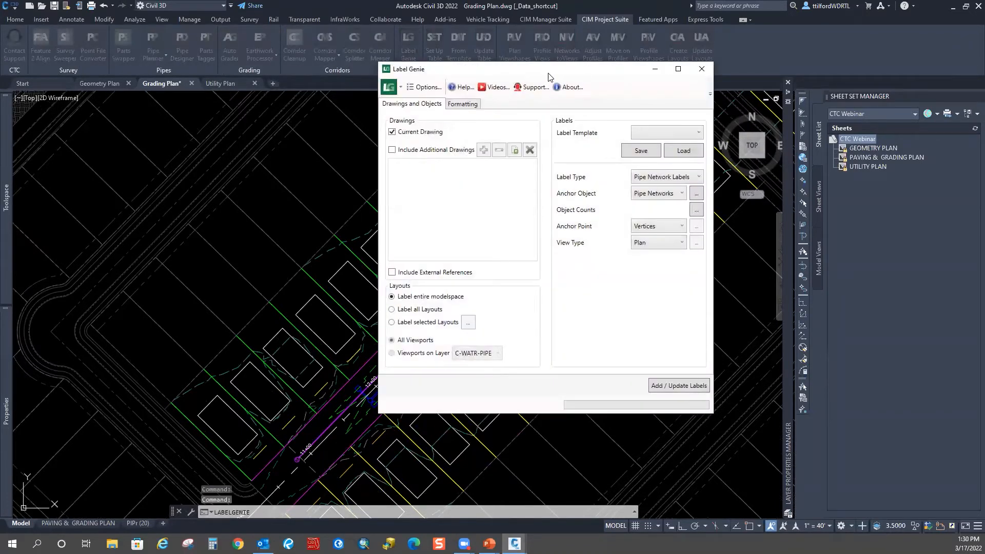
{"action": "left_click_drag", "start_coordinate": [548, 73], "coordinate": [714, 68]}
{"action": "left_click", "coordinate": [846, 127]}
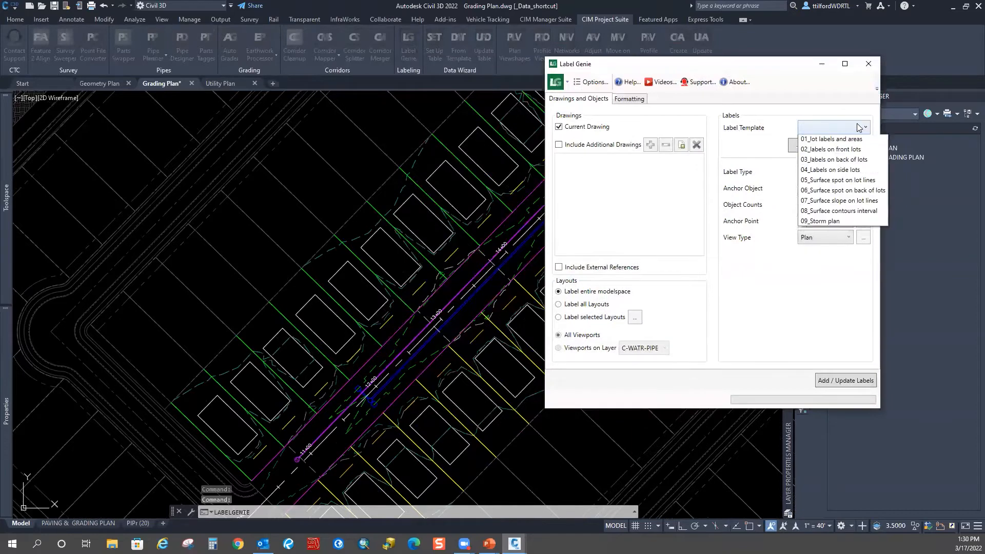
{"action": "left_click", "coordinate": [823, 192]}
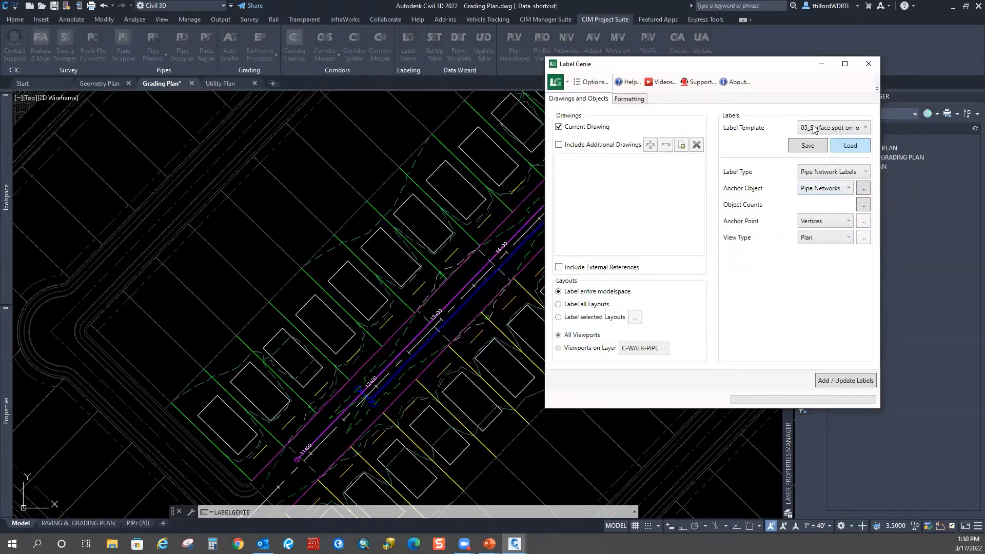
{"action": "left_click", "coordinate": [854, 147]}
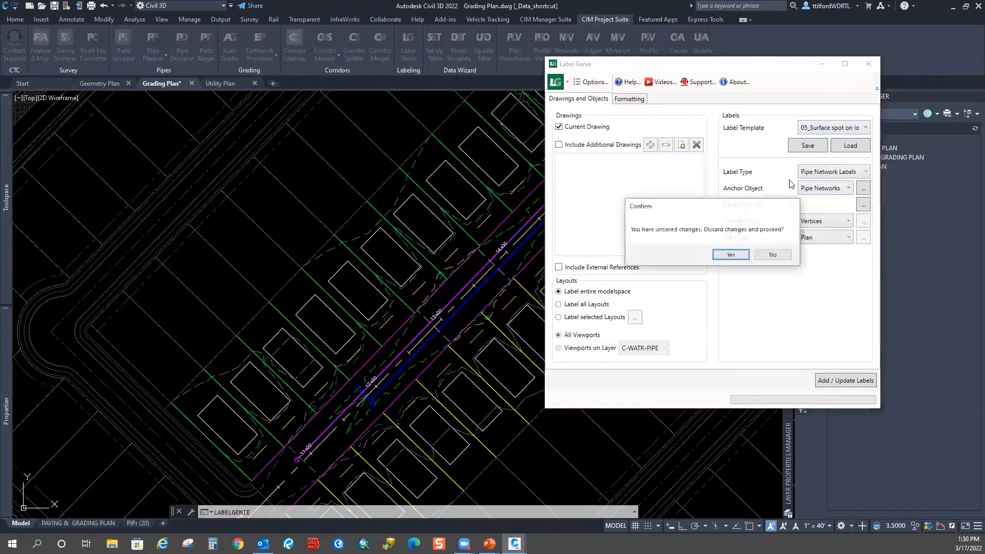
{"action": "left_click", "coordinate": [731, 255]}
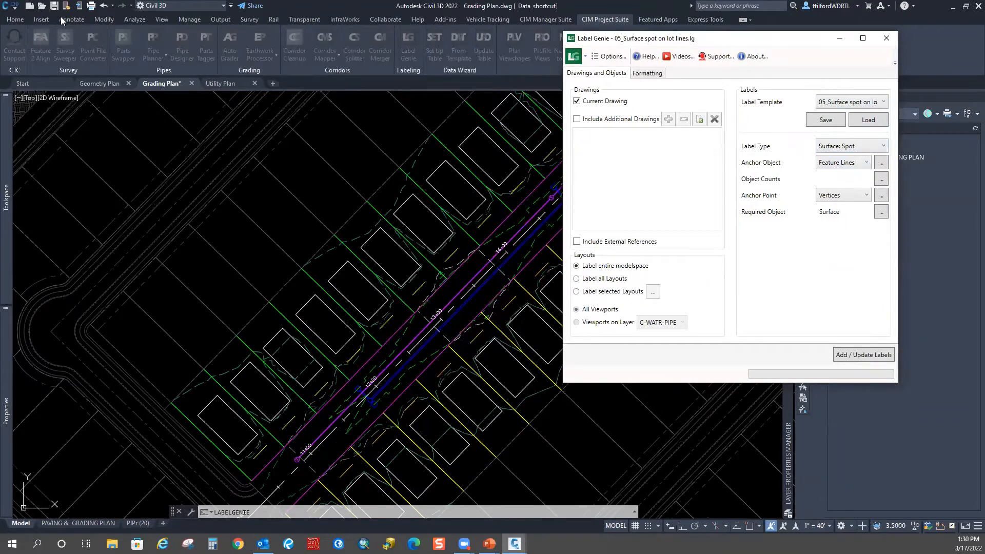
Review the template's label type and feature line layer filters, and count the feature lines they match.
{"action": "left_click", "coordinate": [884, 148]}
{"action": "left_click", "coordinate": [793, 171]}
{"action": "left_click", "coordinate": [881, 163]}
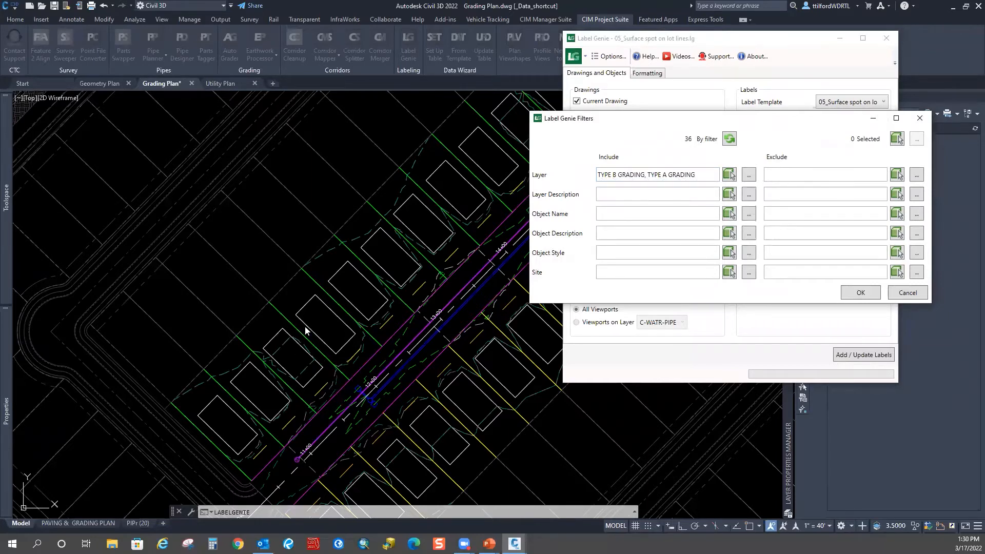
{"action": "left_click", "coordinate": [919, 119]}
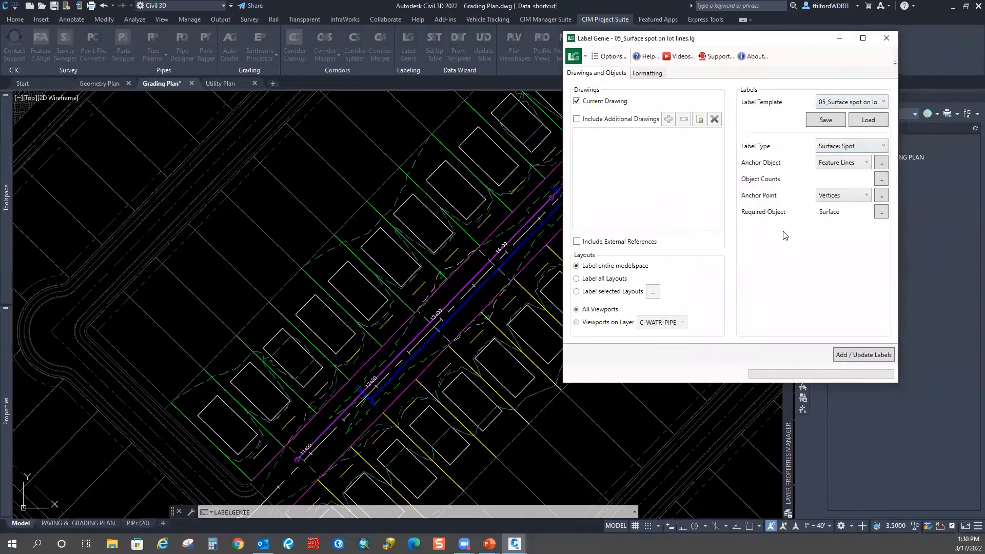
{"action": "left_click", "coordinate": [881, 178]}
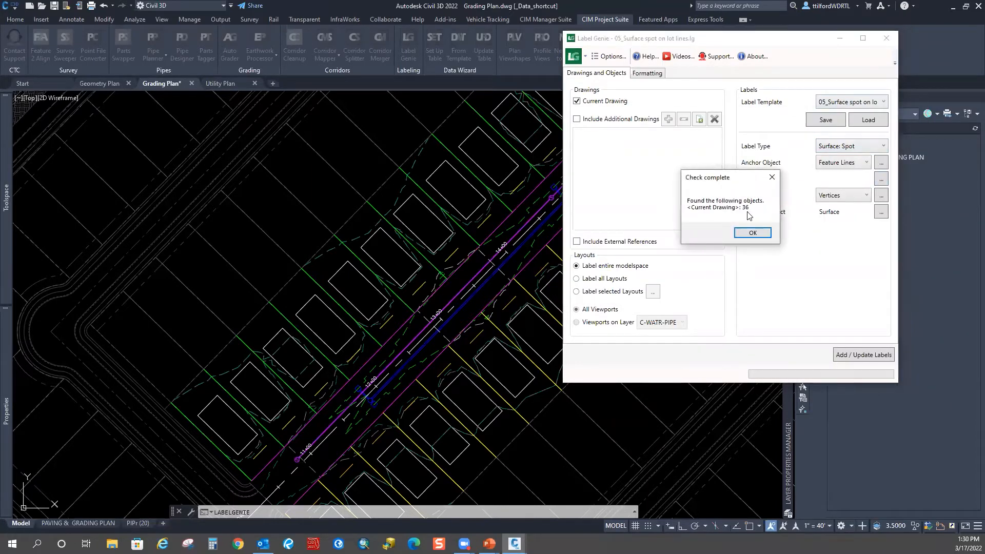
{"action": "left_click", "coordinate": [752, 232]}
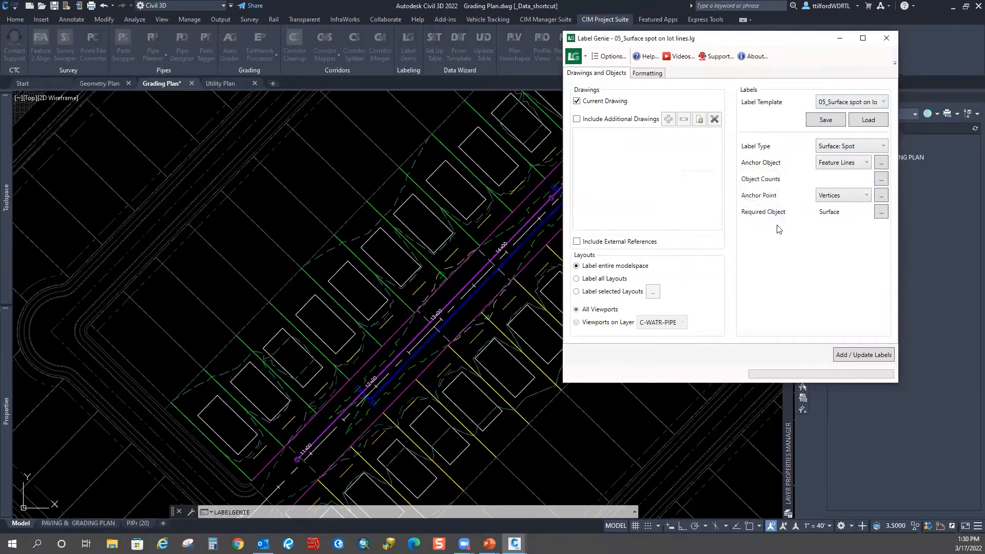
Review which vertex types of the feature lines serve as anchor points, and accept the existing selection.
{"action": "left_click", "coordinate": [883, 197]}
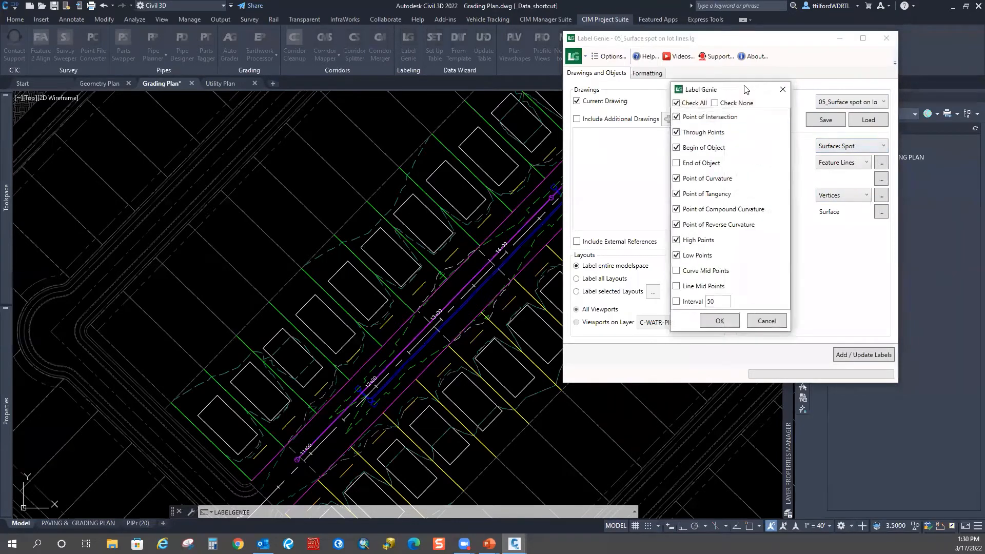
{"action": "left_click_drag", "start_coordinate": [727, 90], "coordinate": [685, 54]}
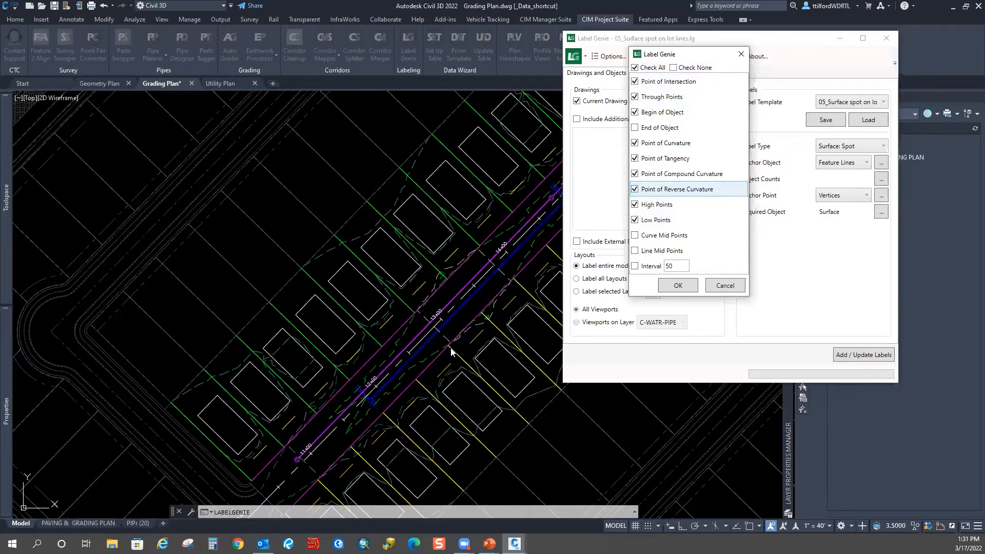
{"action": "left_click", "coordinate": [678, 285]}
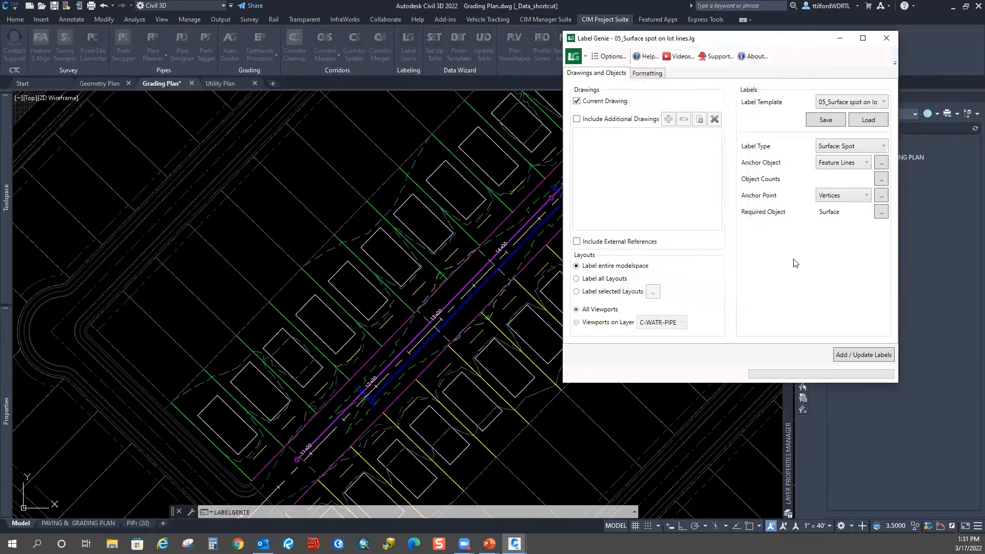
Check the anchor point type and the vertex options for the feature lines once more, leaving them as they are.
{"action": "left_click", "coordinate": [871, 197]}
{"action": "left_click", "coordinate": [843, 205]}
{"action": "left_click", "coordinate": [882, 196]}
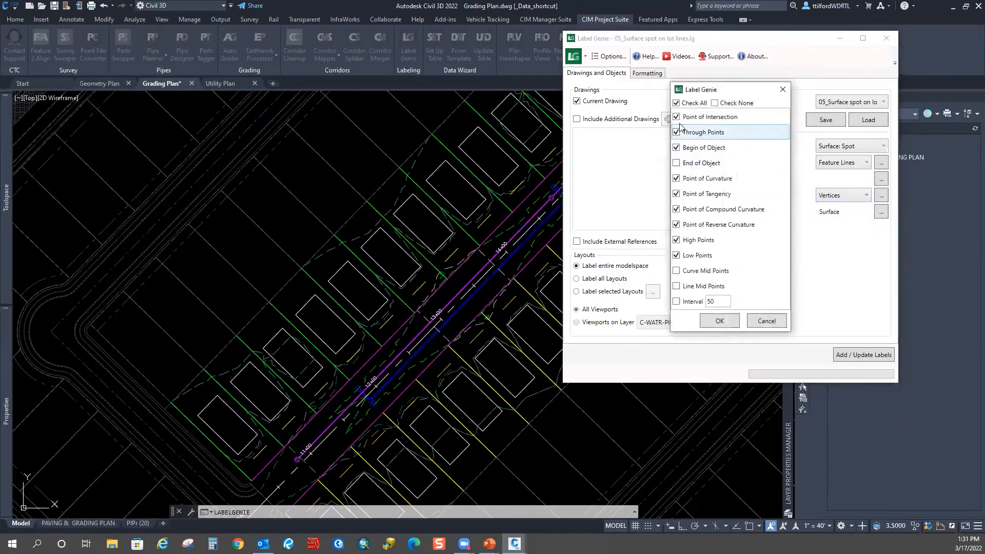
{"action": "left_click", "coordinate": [766, 321]}
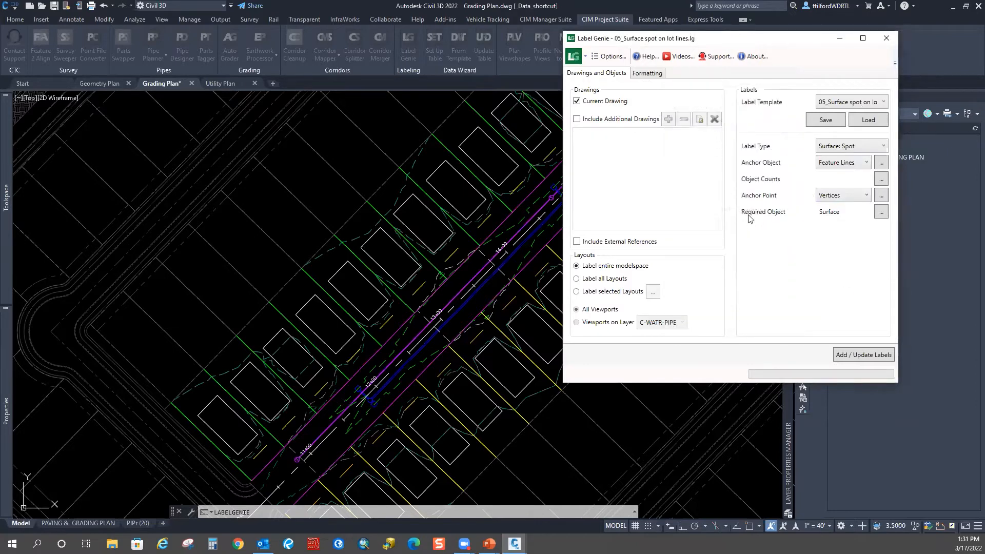
Filter the required surface by the object name FG, picking the surface in the drawing, and accept the filter.
{"action": "left_click", "coordinate": [880, 212]}
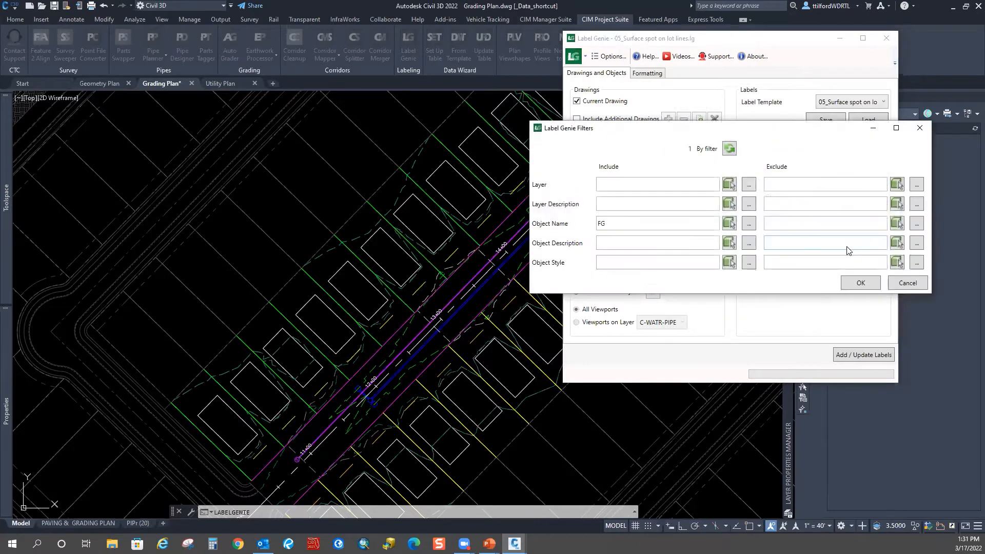
{"action": "left_click", "coordinate": [644, 226]}
{"action": "left_click", "coordinate": [729, 223]}
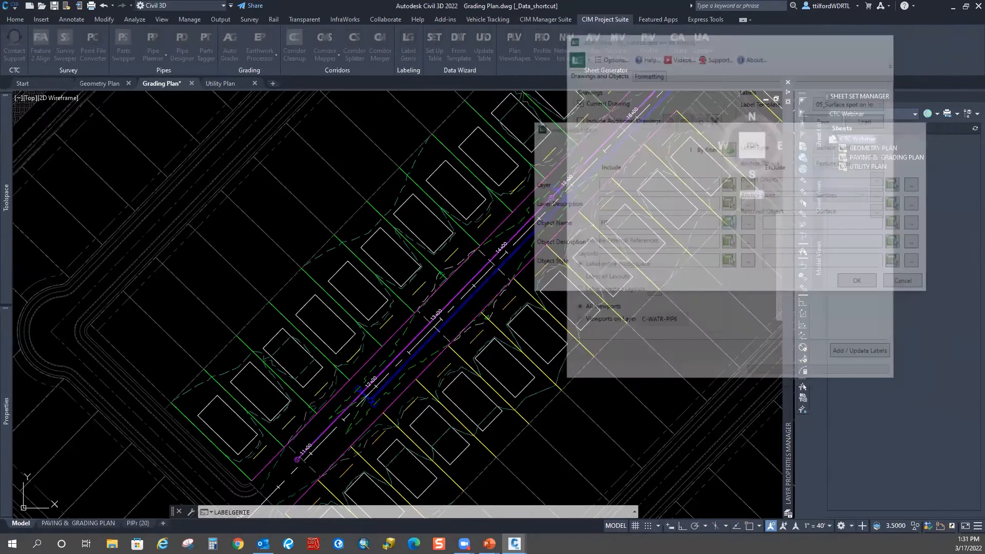
{"action": "left_click", "coordinate": [473, 214]}
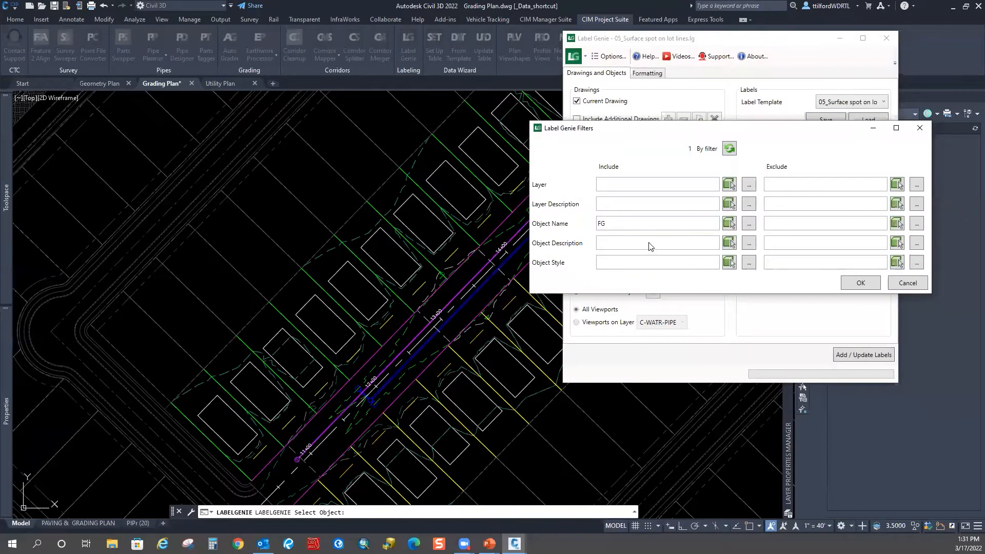
{"action": "left_click", "coordinate": [855, 284]}
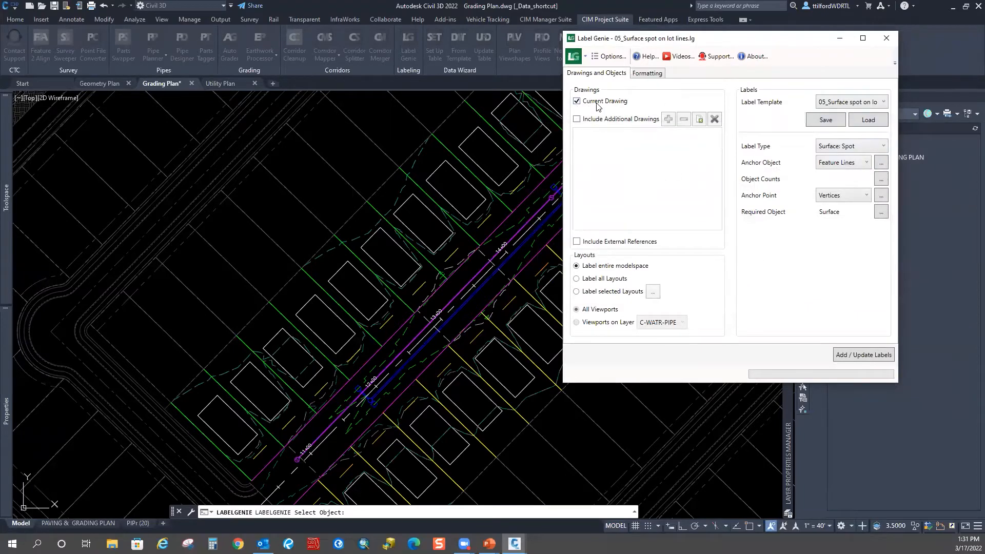
Set the style of the surface spot labels to Elevation Only and review the available styles.
{"action": "left_click", "coordinate": [648, 75]}
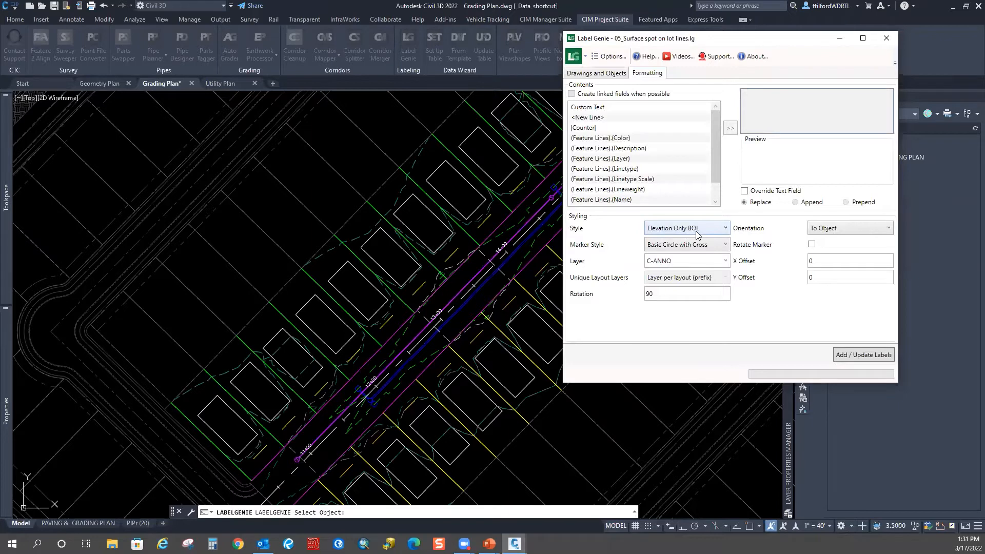
{"action": "left_click", "coordinate": [723, 230]}
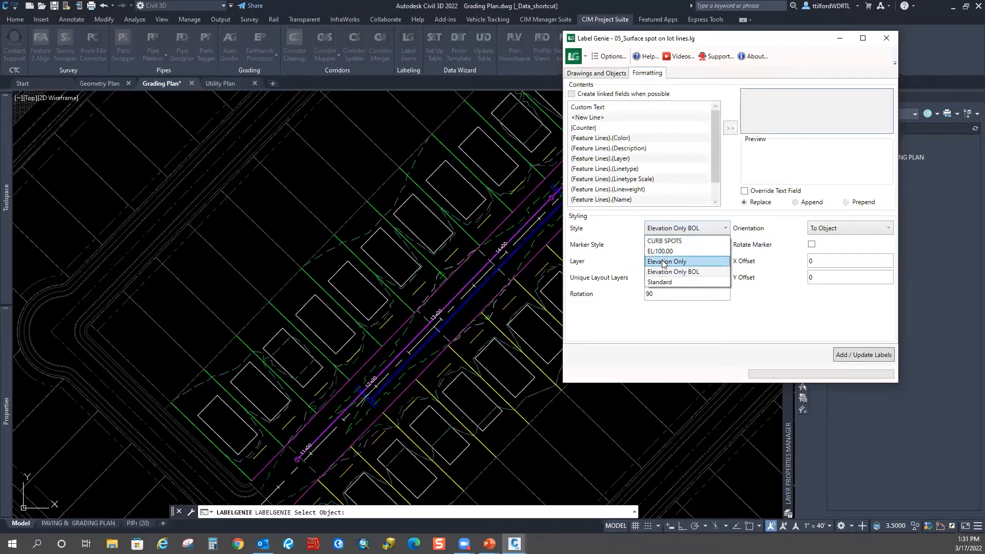
{"action": "left_click", "coordinate": [659, 256]}
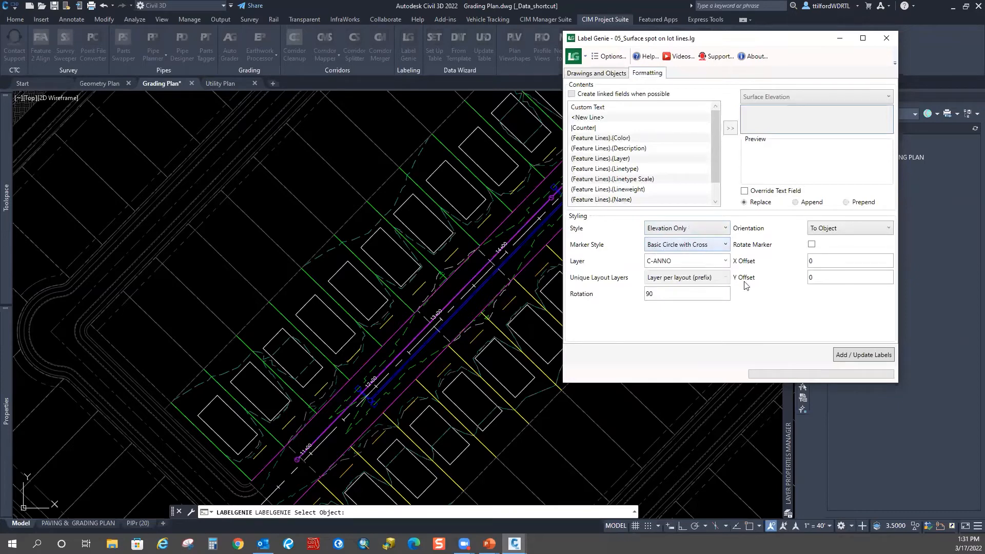
{"action": "left_click", "coordinate": [579, 74]}
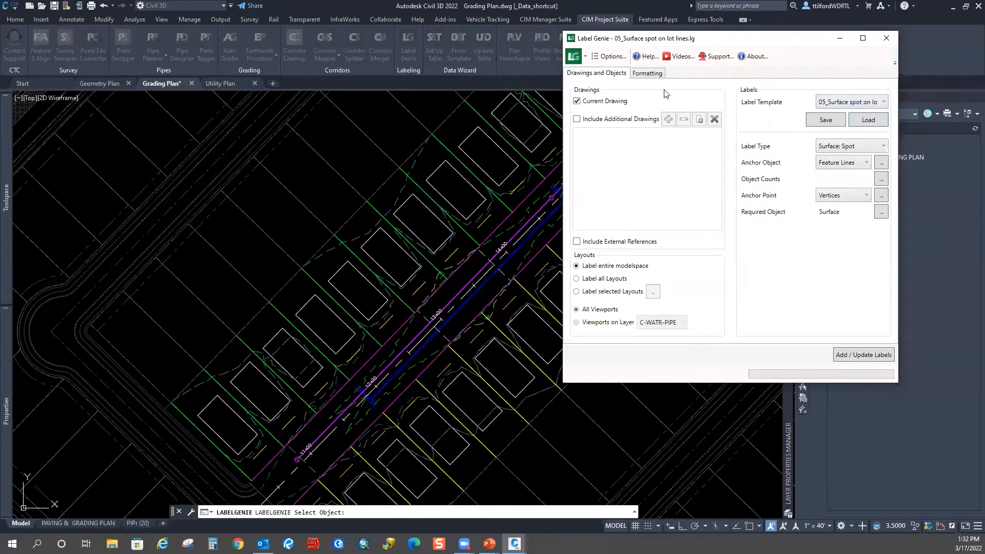
{"action": "left_click", "coordinate": [652, 73]}
{"action": "left_click", "coordinate": [703, 231]}
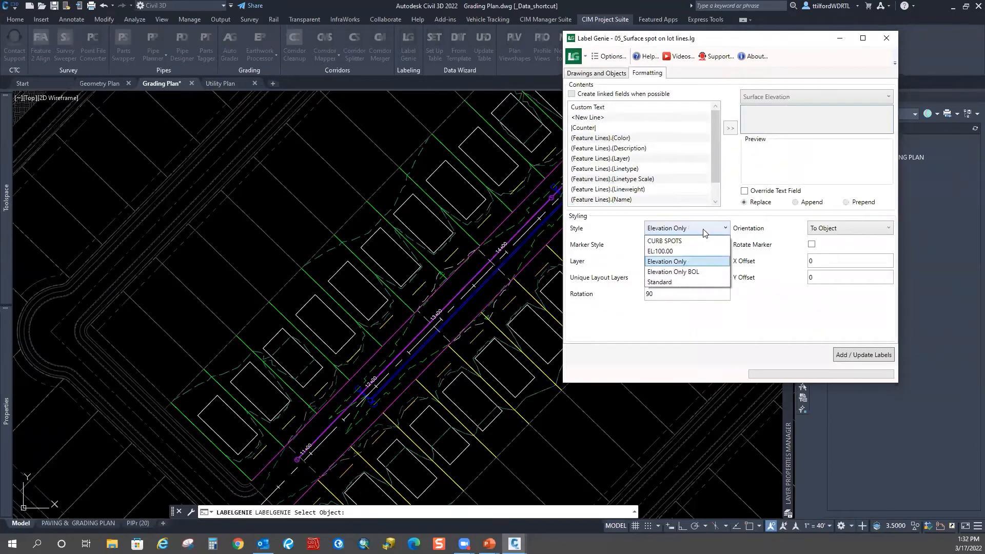
{"action": "left_click", "coordinate": [703, 230]}
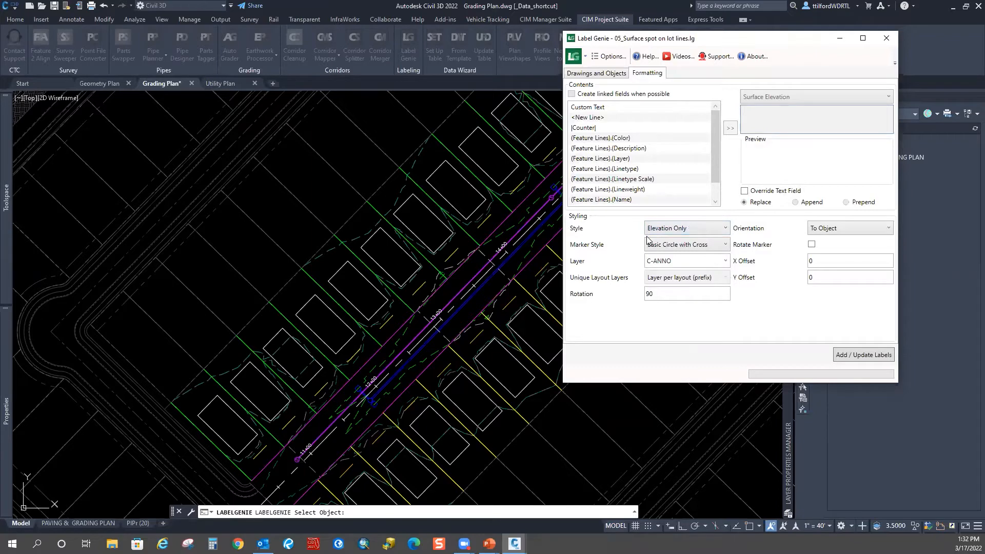
{"action": "left_click", "coordinate": [597, 74]}
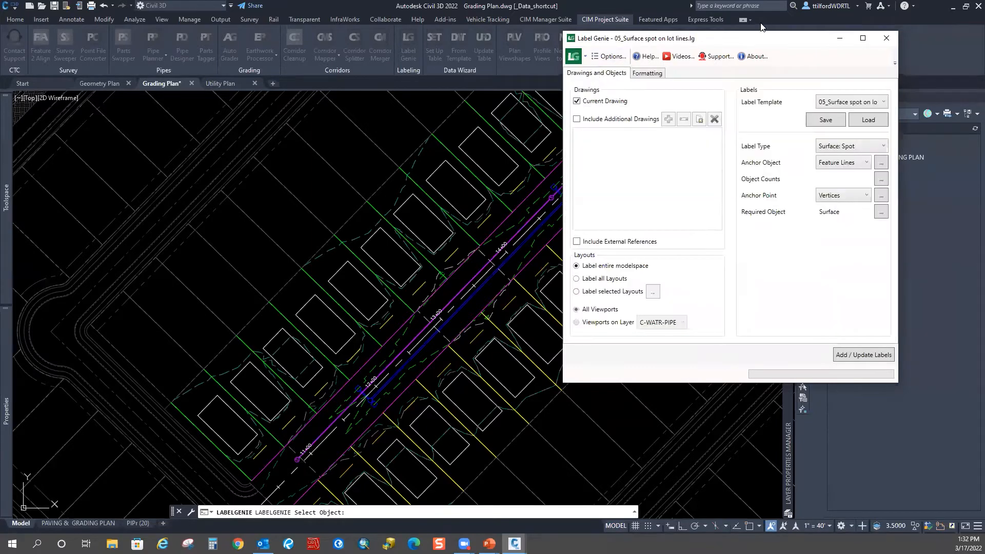
Save the label settings as 05_Surface spot on lot lines.lg, replacing the existing template file.
{"action": "left_click_drag", "start_coordinate": [769, 44], "coordinate": [617, 51]}
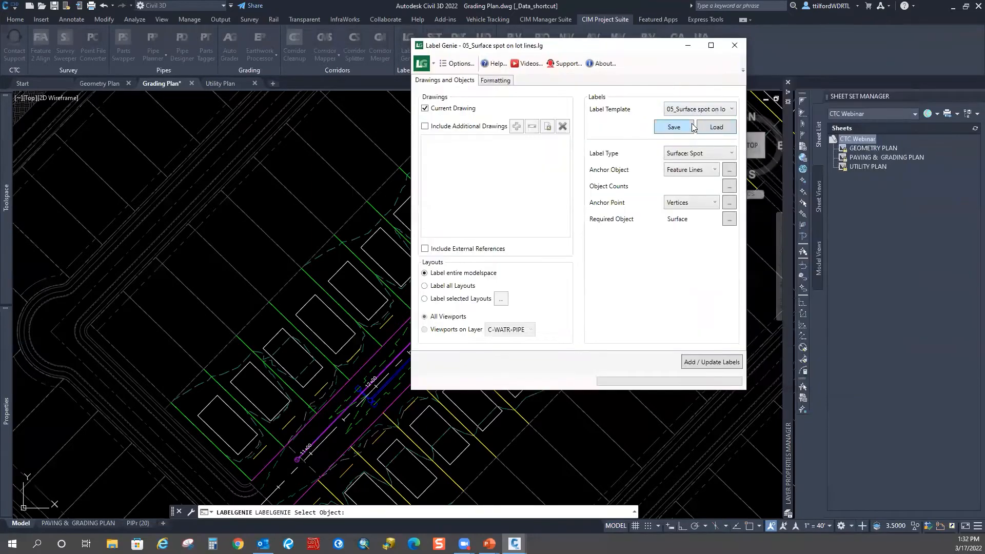
{"action": "left_click", "coordinate": [731, 109]}
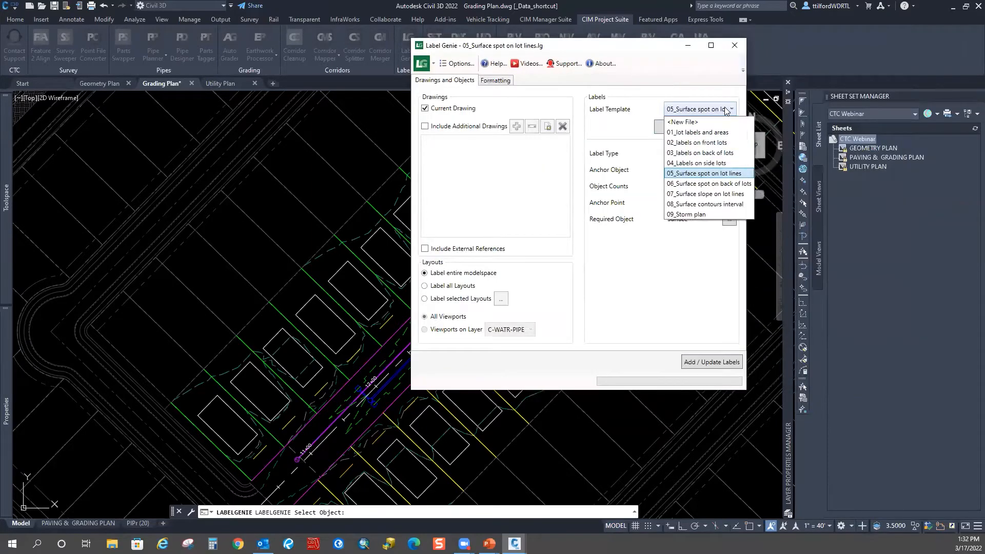
{"action": "left_click", "coordinate": [685, 122]}
{"action": "left_click", "coordinate": [674, 129]}
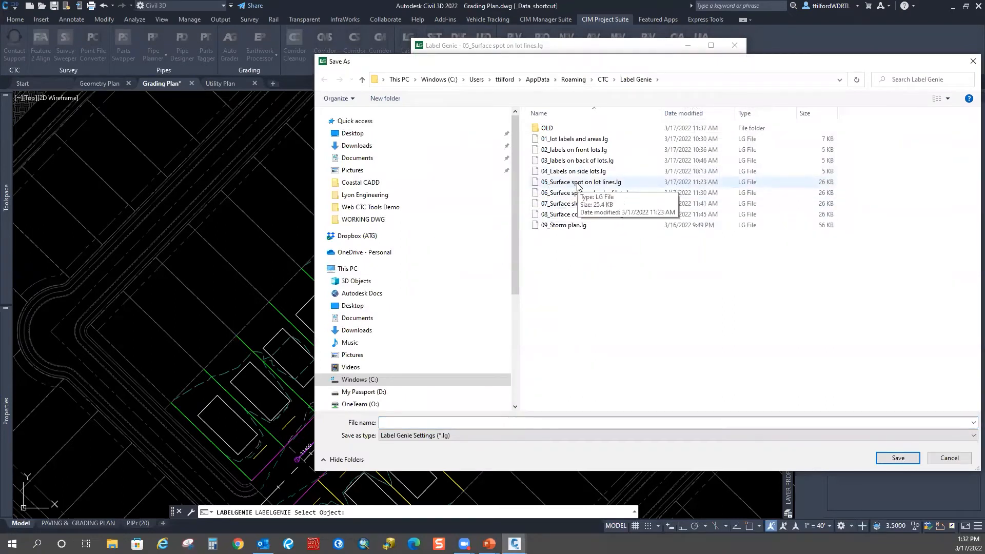
{"action": "left_click", "coordinate": [577, 183]}
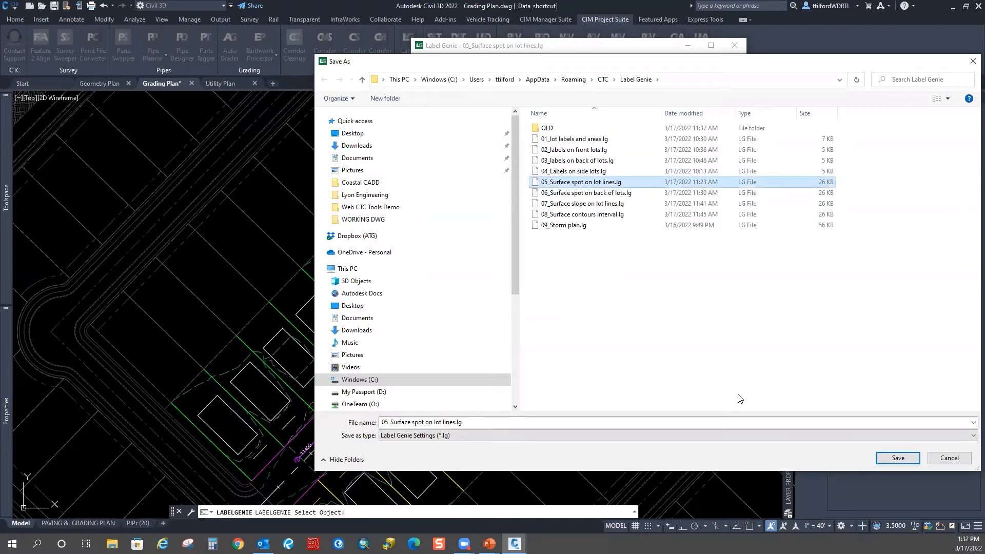
{"action": "left_click", "coordinate": [898, 458]}
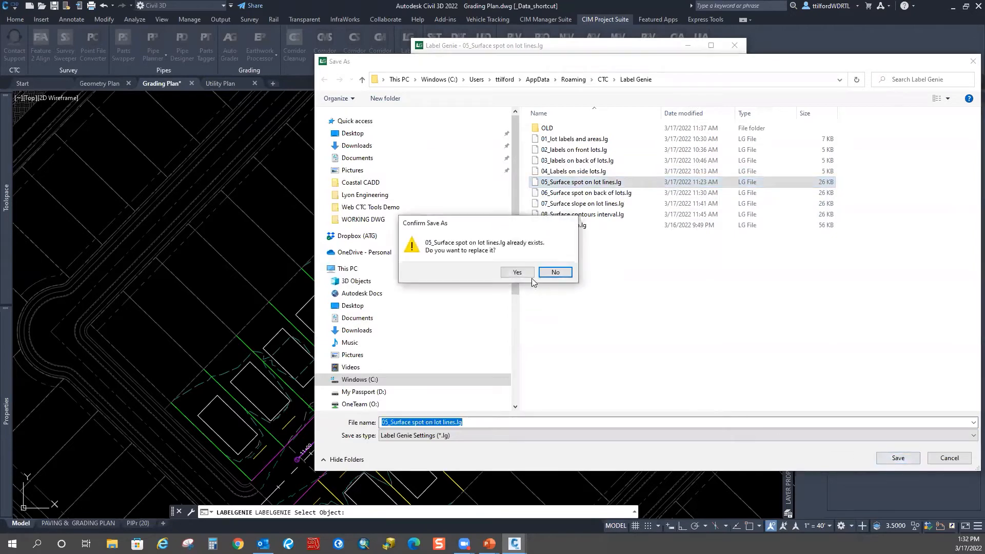
{"action": "left_click", "coordinate": [518, 273]}
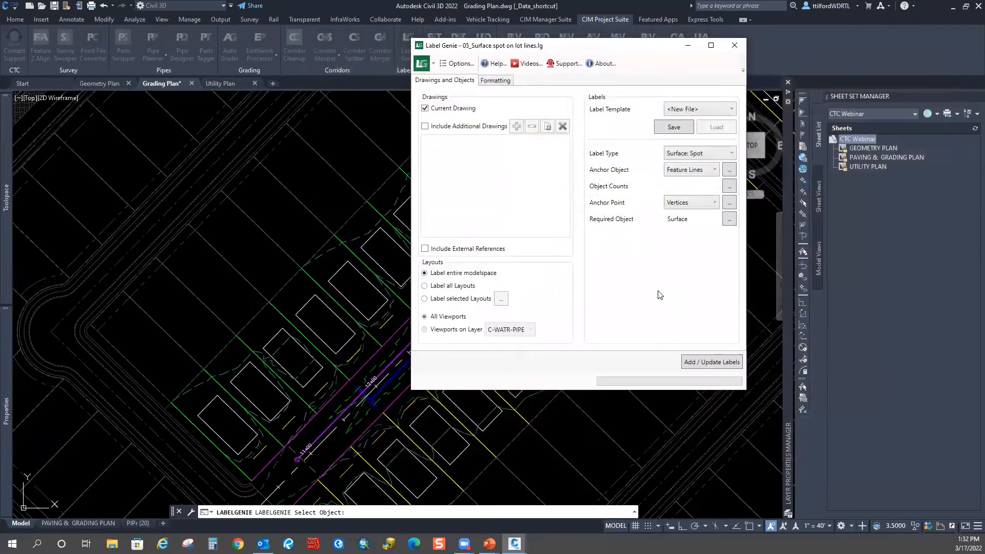
Reload the template 05_Surface spot on lot lines, discarding the unsaved changes, and check its formatting settings.
{"action": "left_click", "coordinate": [716, 109]}
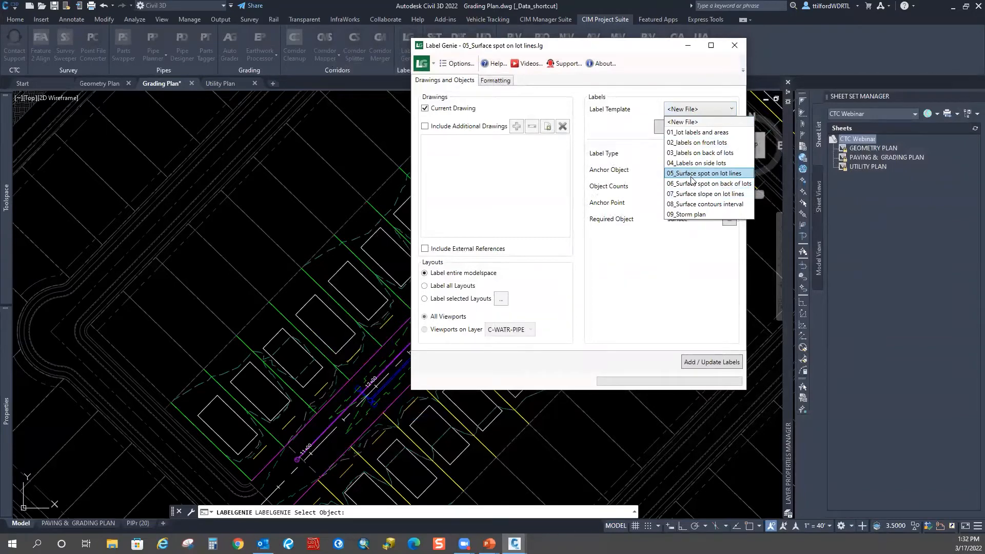
{"action": "left_click", "coordinate": [691, 176]}
{"action": "left_click", "coordinate": [718, 128]}
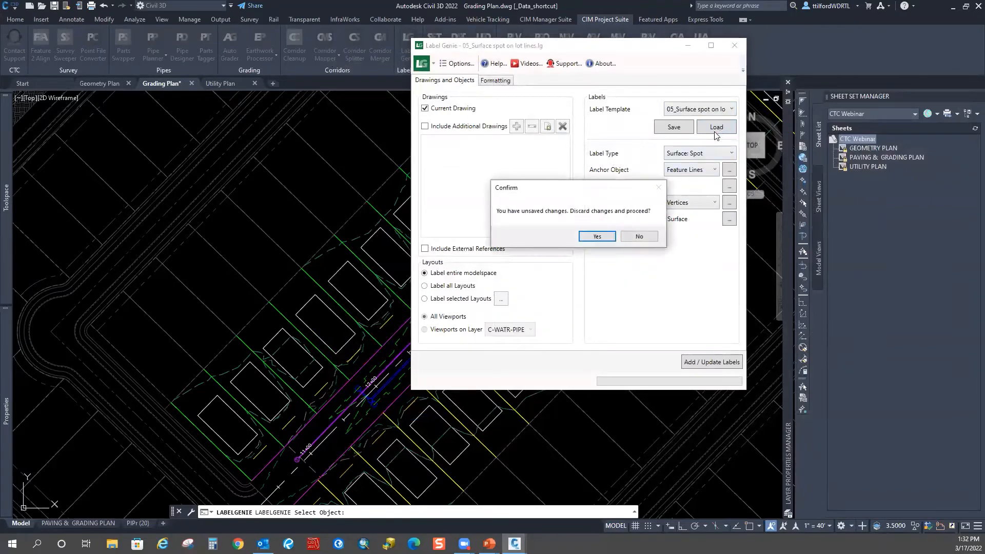
{"action": "left_click", "coordinate": [596, 236]}
{"action": "left_click", "coordinate": [496, 80]}
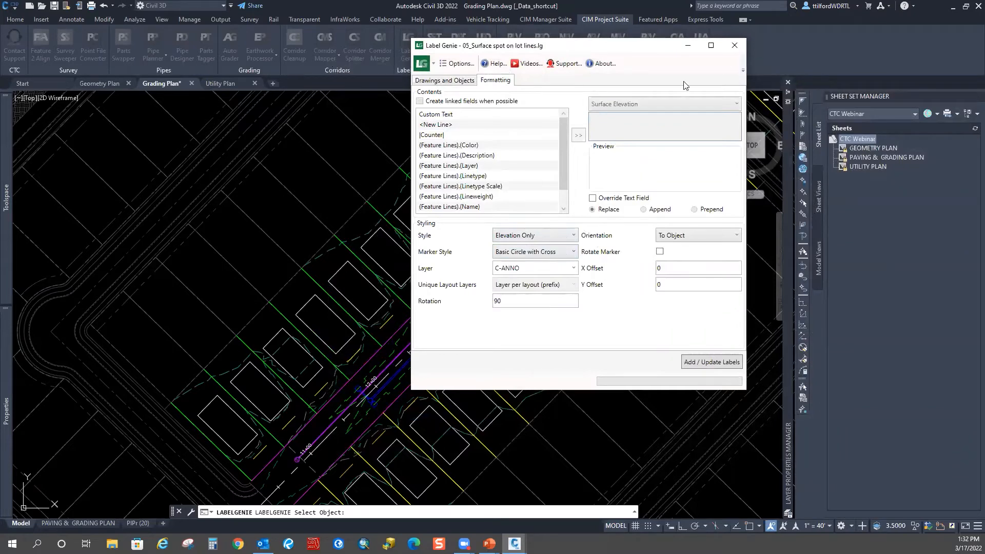
{"action": "left_click_drag", "start_coordinate": [615, 45], "coordinate": [824, 37]}
{"action": "left_click", "coordinate": [650, 72]}
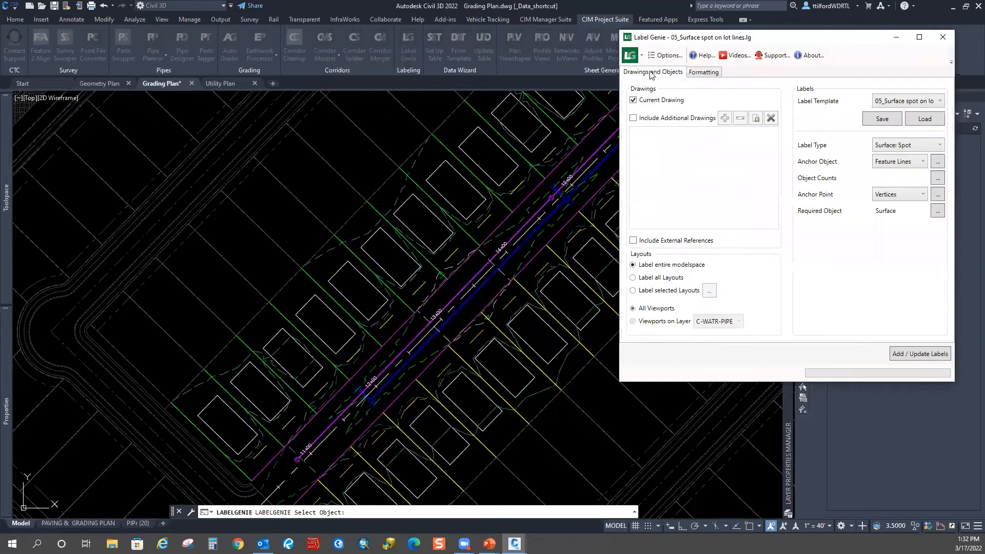
Check the object counts and add the surface spot labels to the lot line feature lines in the current drawing.
{"action": "left_click", "coordinate": [937, 178]}
{"action": "left_click", "coordinate": [808, 232]}
{"action": "left_click_drag", "start_coordinate": [779, 39], "coordinate": [799, 37]}
{"action": "left_click", "coordinate": [923, 354]}
{"action": "left_click", "coordinate": [793, 226]}
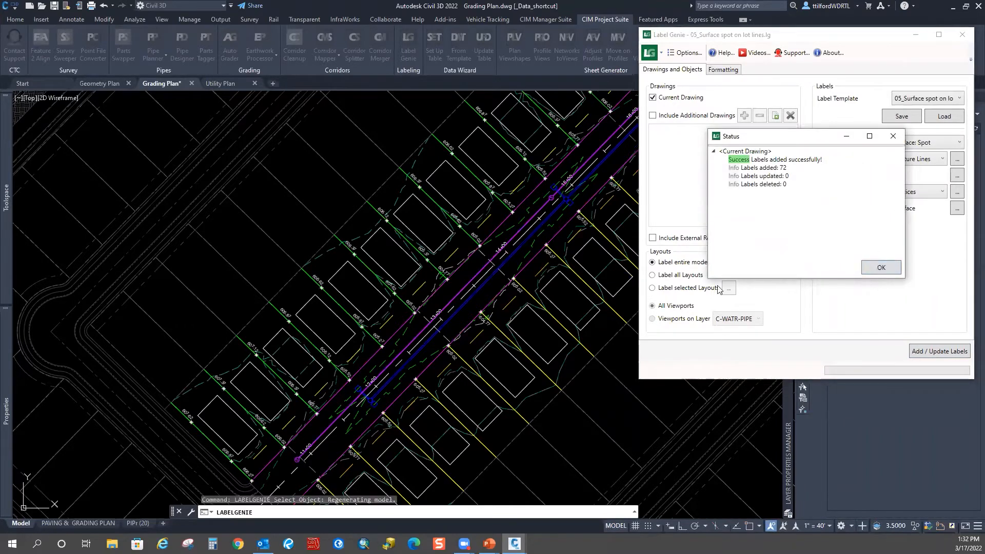
{"action": "left_click", "coordinate": [881, 268]}
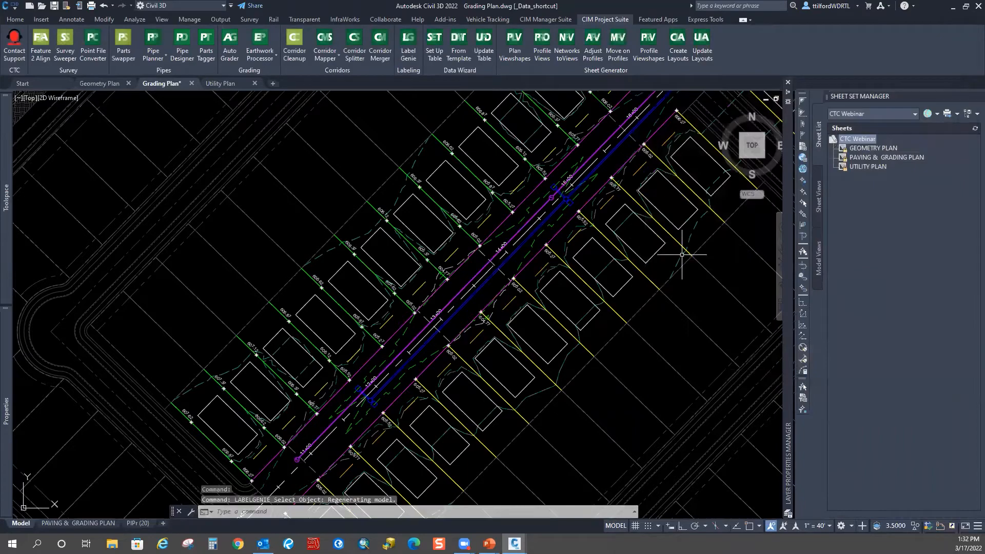
Inspect the new spot elevation labels at the vertices of the side lot lines along Road A.
{"action": "scroll", "coordinate": [359, 318], "scroll_direction": "down", "scroll_amount": 3}
{"action": "scroll", "coordinate": [347, 326], "scroll_direction": "up", "scroll_amount": 8}
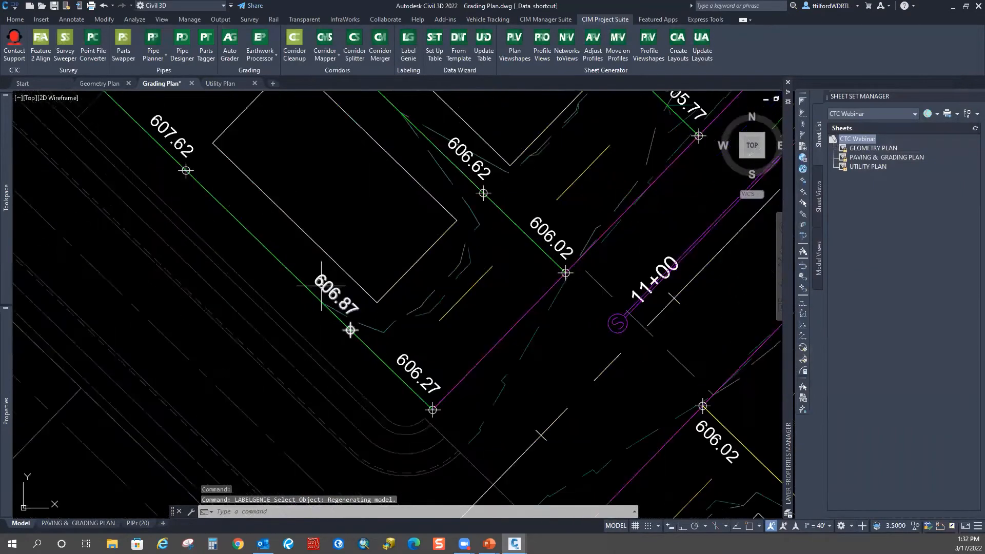
{"action": "scroll", "coordinate": [333, 306], "scroll_direction": "down", "scroll_amount": 1}
{"action": "middle_click_drag", "start_coordinate": [474, 230], "coordinate": [397, 331]}
{"action": "middle_click_drag", "start_coordinate": [537, 209], "coordinate": [449, 299]}
{"action": "left_click", "coordinate": [352, 347]}
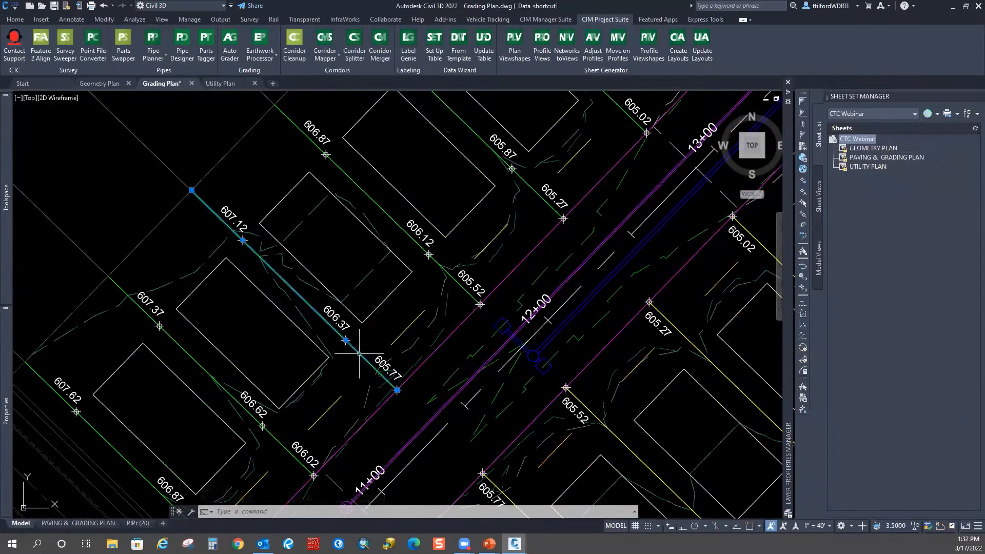
{"action": "middle_click_drag", "start_coordinate": [435, 245], "coordinate": [307, 359]}
{"action": "mouse_move", "coordinate": [576, 164]}
{"action": "middle_mouse_down"}
{"action": "mouse_move", "coordinate": [479, 232]}
{"action": "mouse_move", "coordinate": [339, 373]}
{"action": "middle_mouse_up"}
{"action": "scroll", "coordinate": [478, 233], "scroll_direction": "down", "scroll_amount": 1}
{"action": "middle_click_drag", "start_coordinate": [578, 200], "coordinate": [486, 293]}
{"action": "middle_click_drag", "start_coordinate": [505, 259], "coordinate": [481, 284]}
{"action": "scroll", "coordinate": [494, 238], "scroll_direction": "down", "scroll_amount": 2}
{"action": "key", "text": "Escape"}
{"action": "mouse_move", "coordinate": [446, 222]}
{"action": "middle_mouse_down"}
{"action": "mouse_move", "coordinate": [446, 213]}
{"action": "mouse_move", "coordinate": [565, 237]}
{"action": "middle_mouse_up"}
{"action": "scroll", "coordinate": [568, 202], "scroll_direction": "down", "scroll_amount": 4}
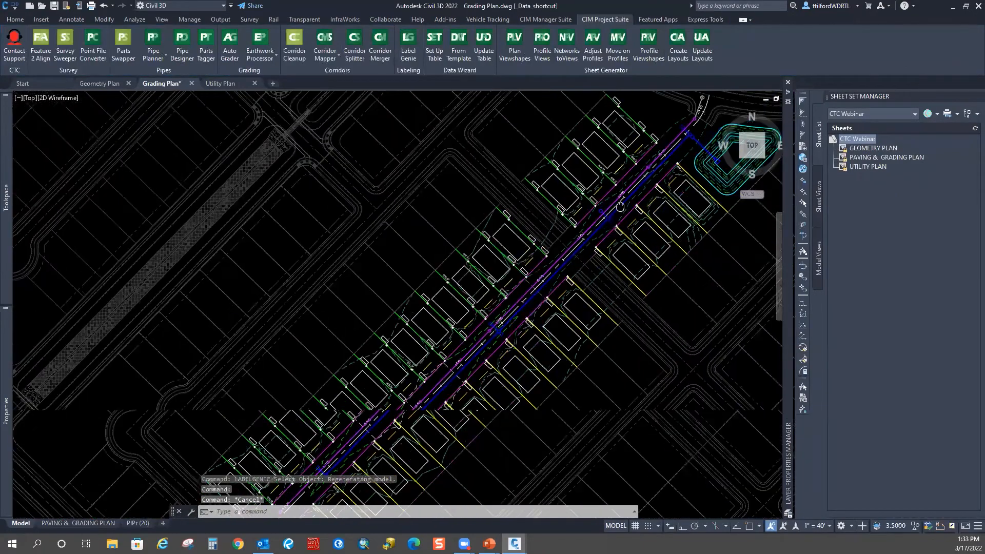
Examine the front lot feature lines on both sides of Road A by selecting them, and clear the selection.
{"action": "scroll", "coordinate": [440, 244], "scroll_direction": "up", "scroll_amount": 2}
{"action": "middle_click_drag", "start_coordinate": [389, 328], "coordinate": [508, 233]}
{"action": "mouse_move", "coordinate": [598, 240]}
{"action": "middle_mouse_down"}
{"action": "mouse_move", "coordinate": [486, 268]}
{"action": "mouse_move", "coordinate": [425, 306]}
{"action": "middle_mouse_up"}
{"action": "scroll", "coordinate": [486, 268], "scroll_direction": "down", "scroll_amount": 2}
{"action": "scroll", "coordinate": [426, 305], "scroll_direction": "up", "scroll_amount": 2}
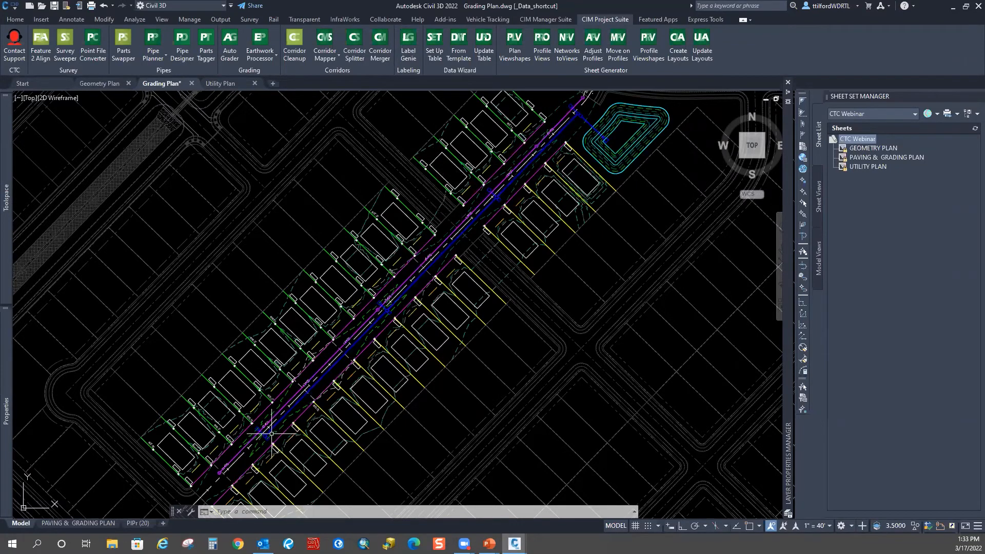
{"action": "left_click", "coordinate": [207, 469]}
{"action": "left_click", "coordinate": [242, 474]}
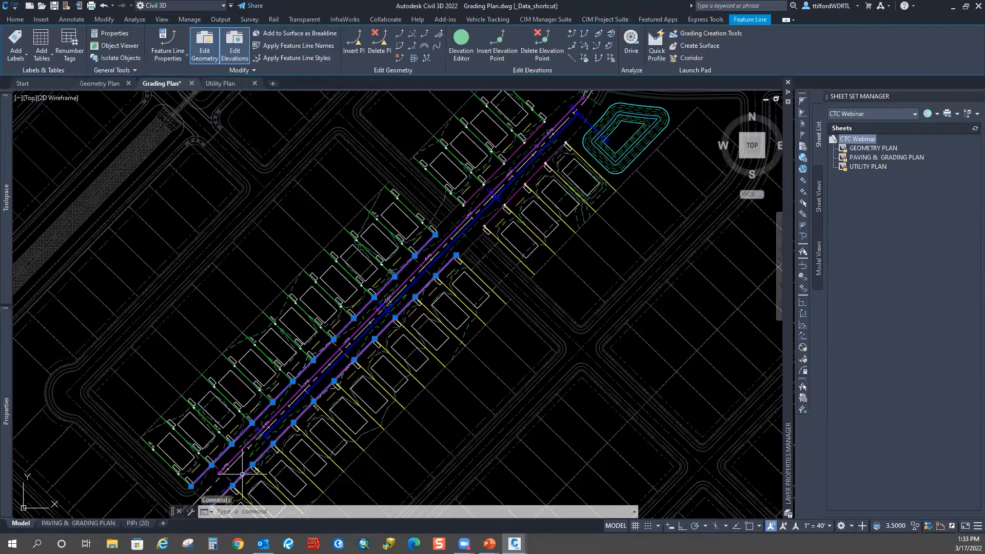
{"action": "left_click", "coordinate": [274, 419]}
{"action": "key", "text": "Escape"}
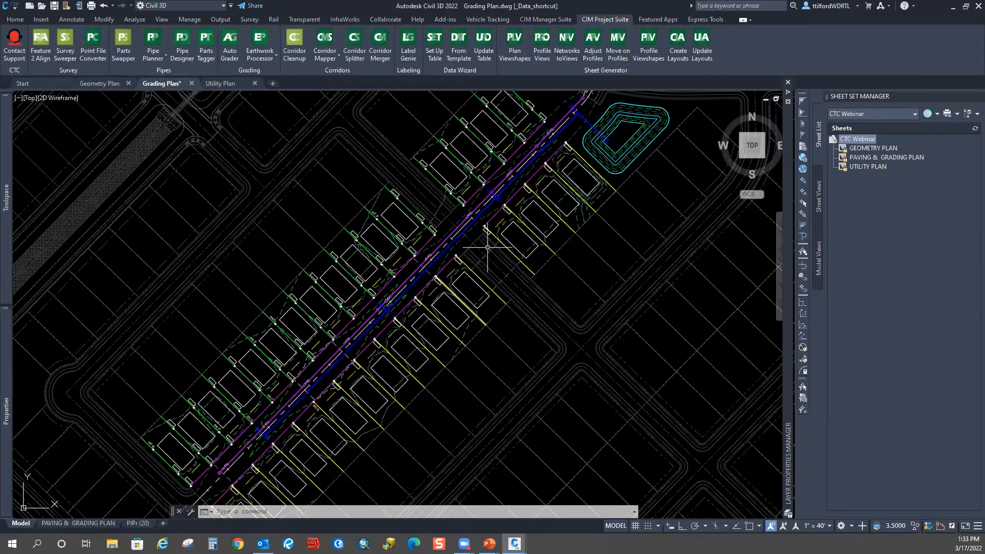
{"action": "left_click", "coordinate": [414, 277]}
{"action": "mouse_move", "coordinate": [557, 322]}
{"action": "middle_mouse_down"}
{"action": "mouse_move", "coordinate": [547, 339]}
{"action": "mouse_move", "coordinate": [523, 330]}
{"action": "middle_mouse_up"}
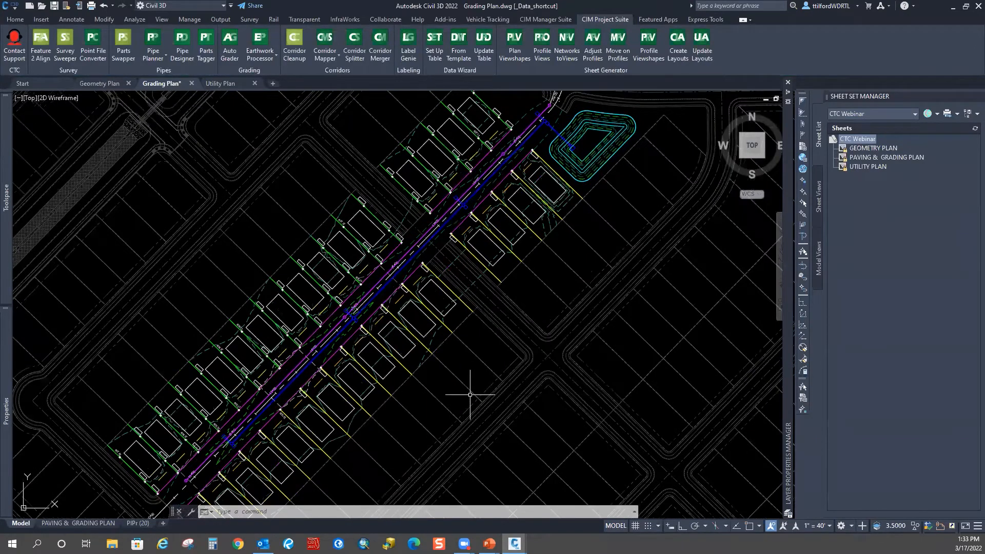
{"action": "middle_click_drag", "start_coordinate": [472, 391], "coordinate": [471, 365]}
{"action": "scroll", "coordinate": [558, 319], "scroll_direction": "down", "scroll_amount": 4}
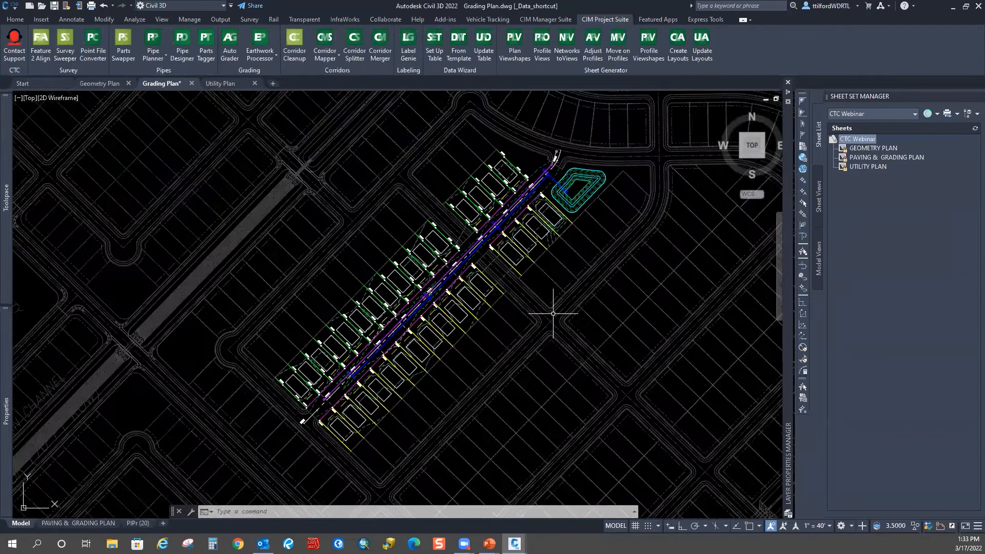
{"action": "scroll", "coordinate": [544, 315], "scroll_direction": "up", "scroll_amount": 4}
{"action": "middle_click_drag", "start_coordinate": [505, 330], "coordinate": [532, 301]}
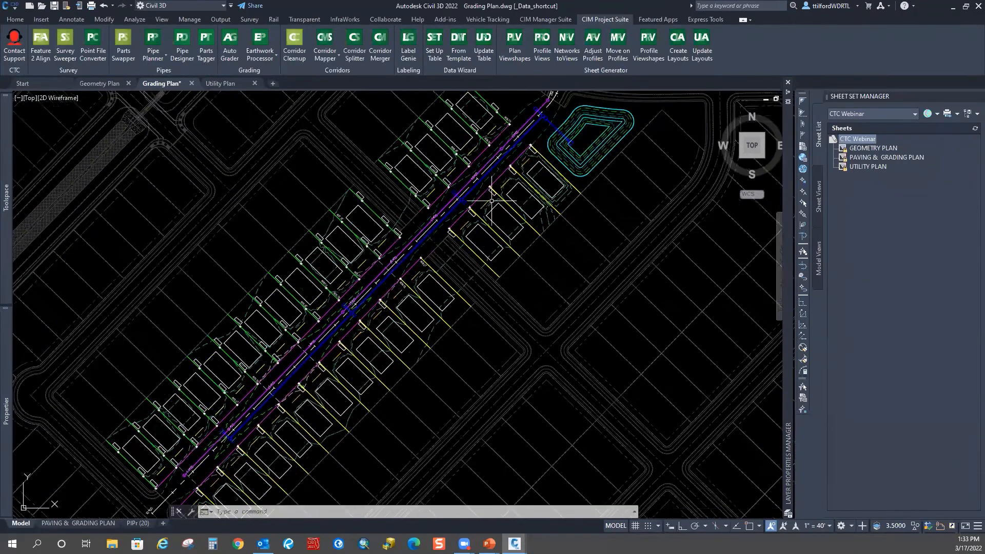
{"action": "middle_click_drag", "start_coordinate": [277, 416], "coordinate": [286, 370]}
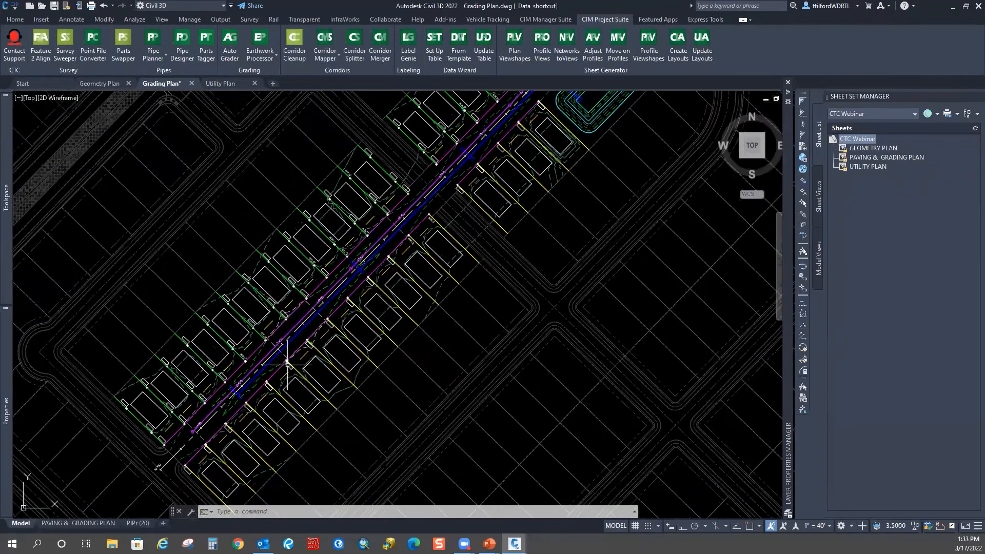
Examine the back ends of the side lot lines on both sides of Road A.
{"action": "middle_click_drag", "start_coordinate": [427, 272], "coordinate": [421, 318]}
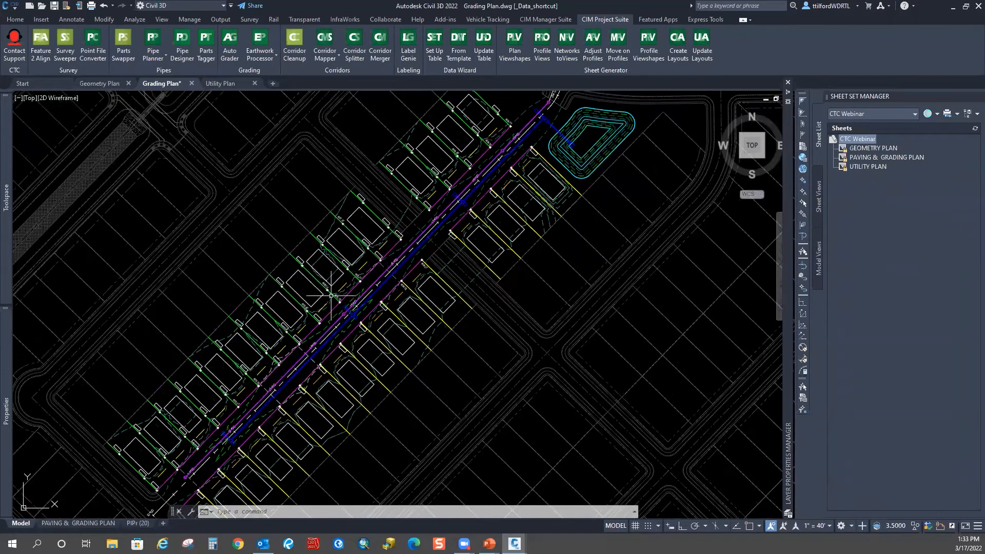
{"action": "middle_click_drag", "start_coordinate": [347, 402], "coordinate": [358, 381]}
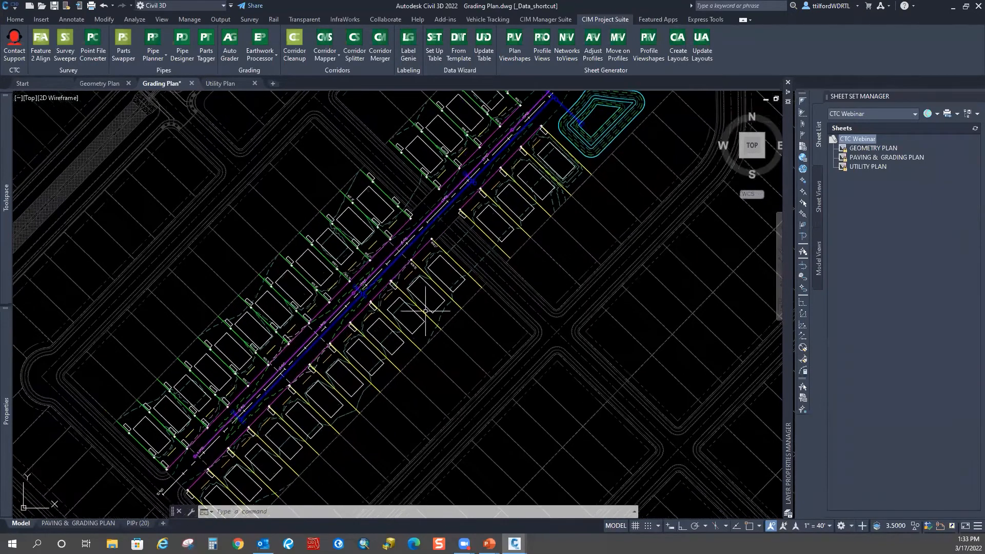
{"action": "middle_click_drag", "start_coordinate": [379, 405], "coordinate": [416, 342]}
{"action": "mouse_move", "coordinate": [299, 240]}
{"action": "middle_mouse_down"}
{"action": "mouse_move", "coordinate": [395, 216]}
{"action": "mouse_move", "coordinate": [377, 272]}
{"action": "middle_mouse_up"}
{"action": "scroll", "coordinate": [377, 272], "scroll_direction": "up", "scroll_amount": 2}
{"action": "scroll", "coordinate": [355, 242], "scroll_direction": "up", "scroll_amount": 2}
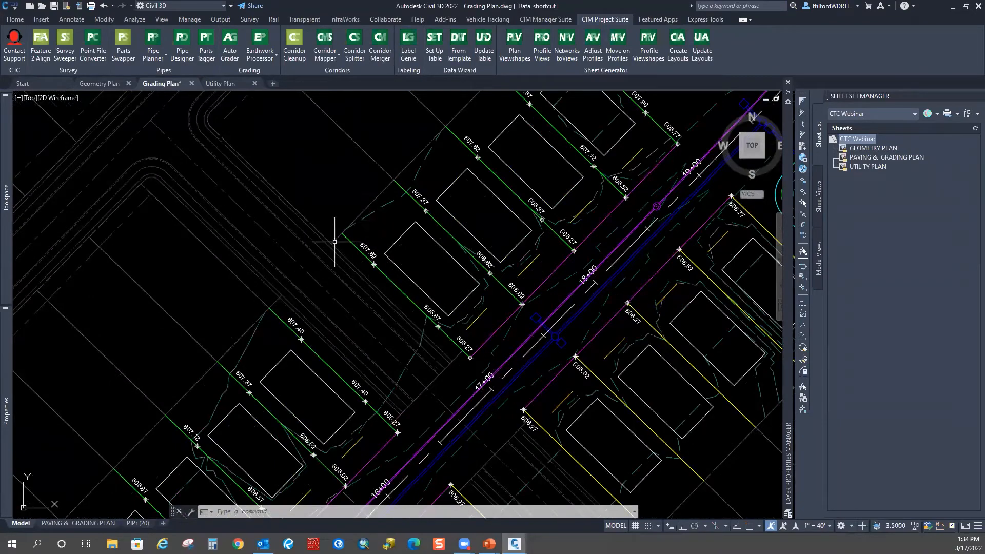
{"action": "scroll", "coordinate": [334, 241], "scroll_direction": "down", "scroll_amount": 3}
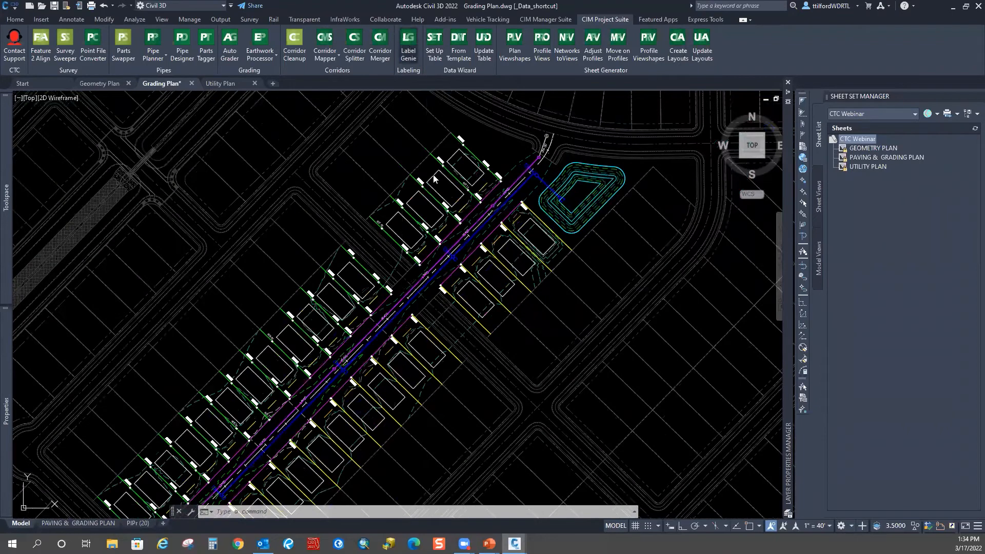
Open Label Genie and load the template 06_Surface spot on back of lots, discarding the unsaved changes.
{"action": "left_click", "coordinate": [409, 43]}
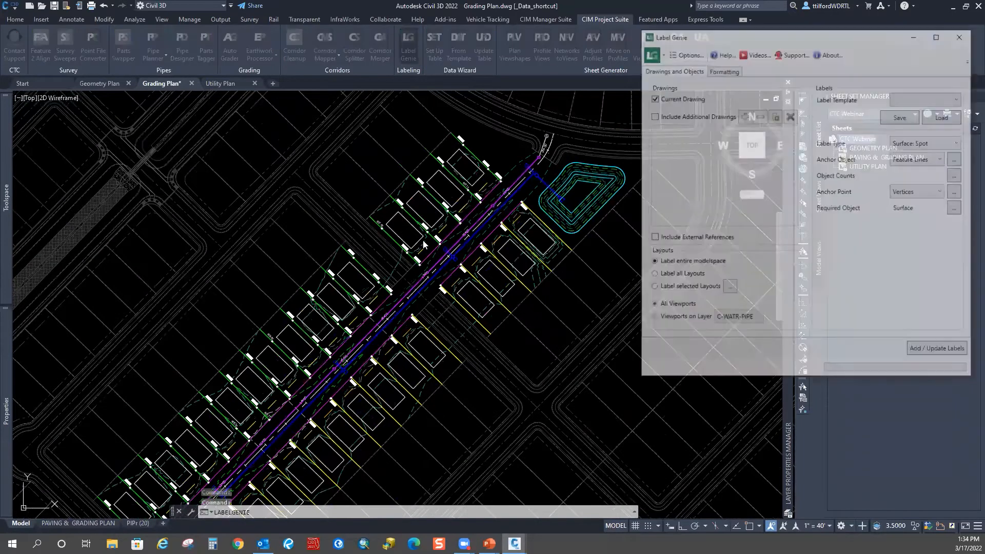
{"action": "left_click_drag", "start_coordinate": [852, 39], "coordinate": [582, 42]}
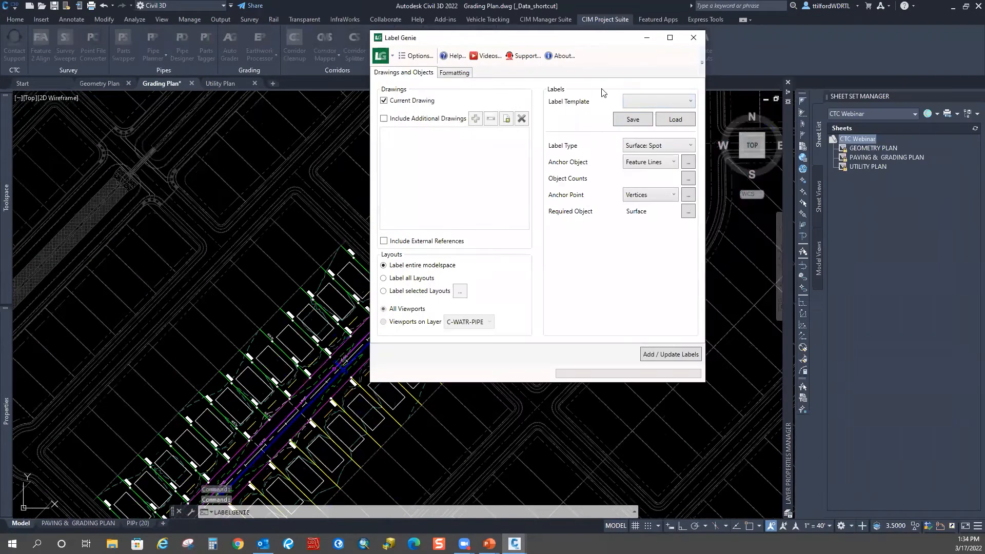
{"action": "left_click", "coordinate": [689, 105]}
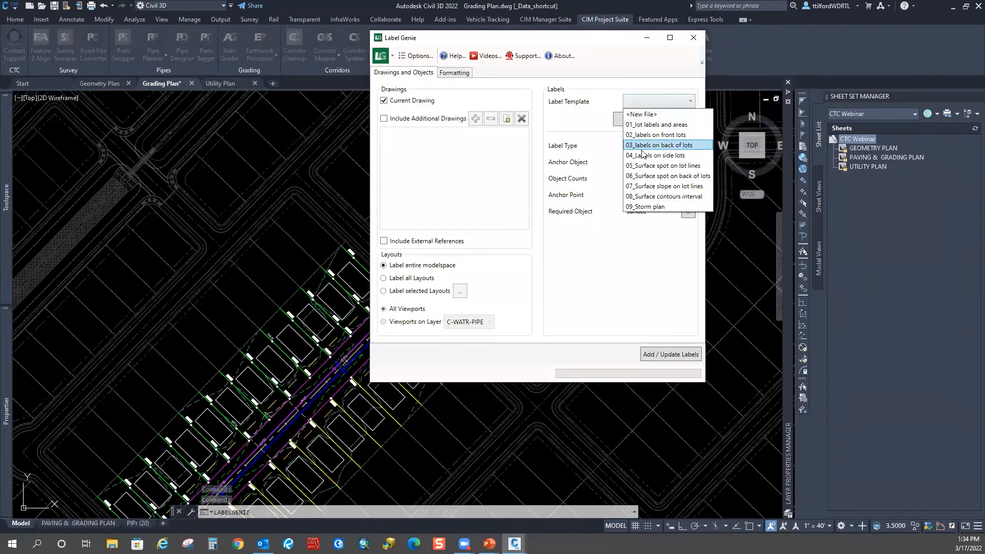
{"action": "left_click", "coordinate": [683, 177]}
{"action": "left_click", "coordinate": [679, 119]}
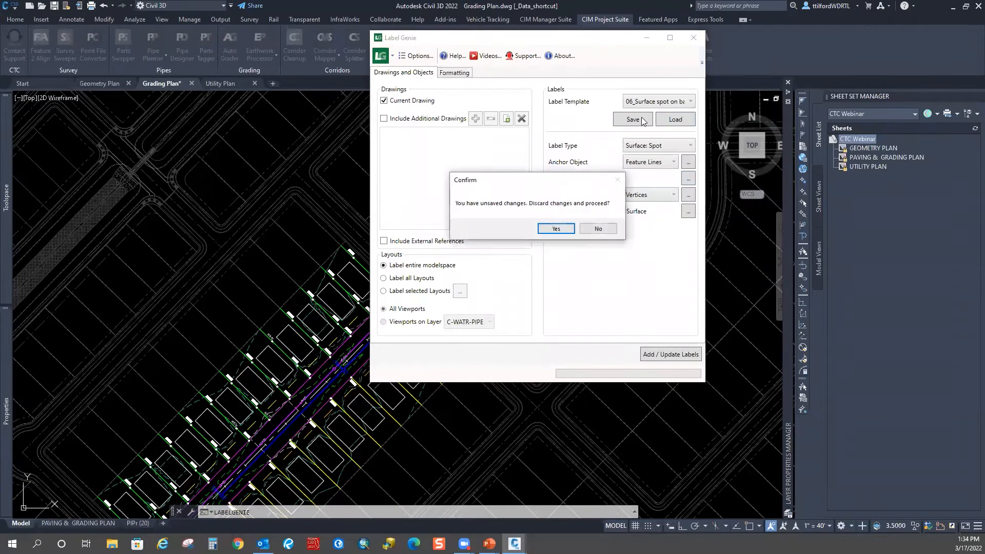
{"action": "left_click", "coordinate": [555, 228]}
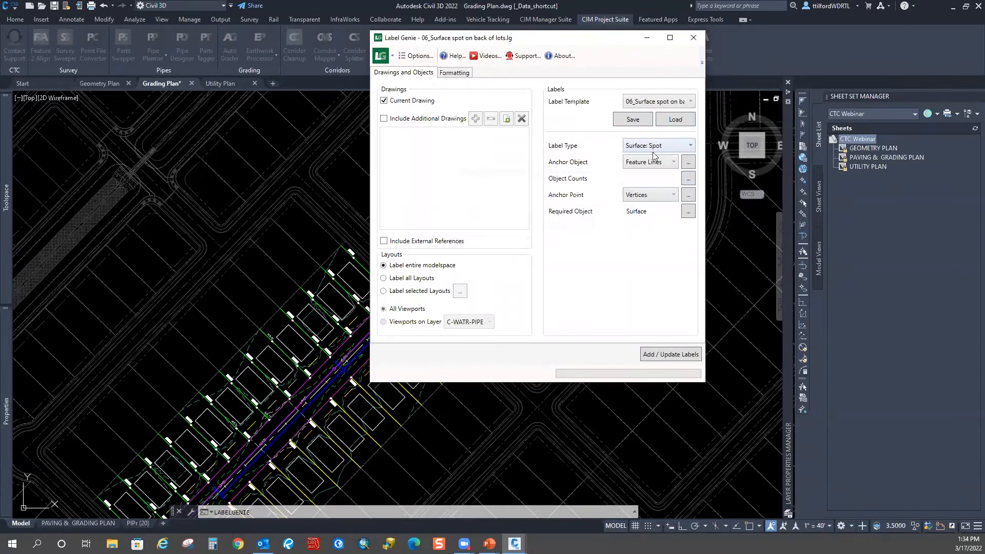
Review the template's anchor object filters for the feature lines and check the object counts.
{"action": "left_click", "coordinate": [691, 145]}
{"action": "left_click", "coordinate": [659, 157]}
{"action": "left_click", "coordinate": [683, 181]}
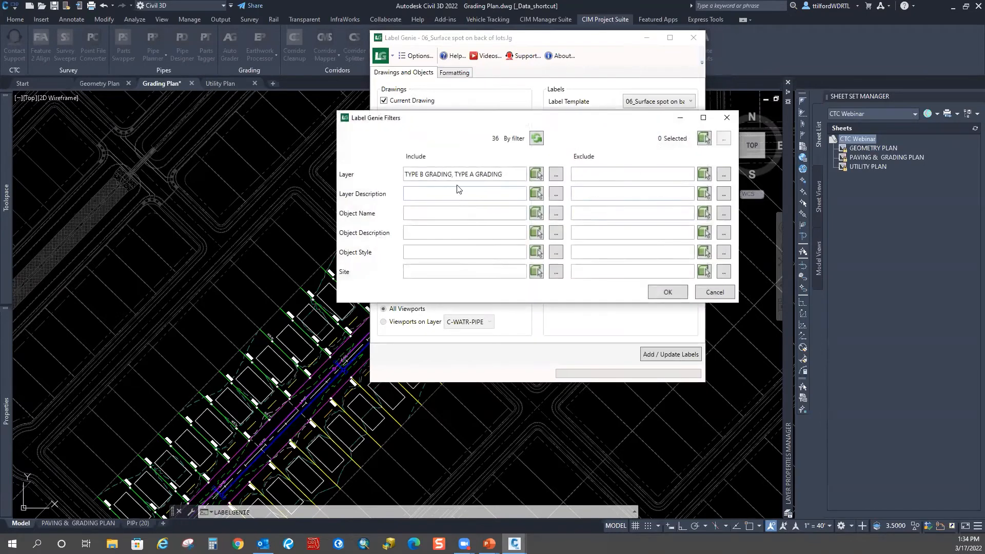
{"action": "left_click", "coordinate": [728, 119]}
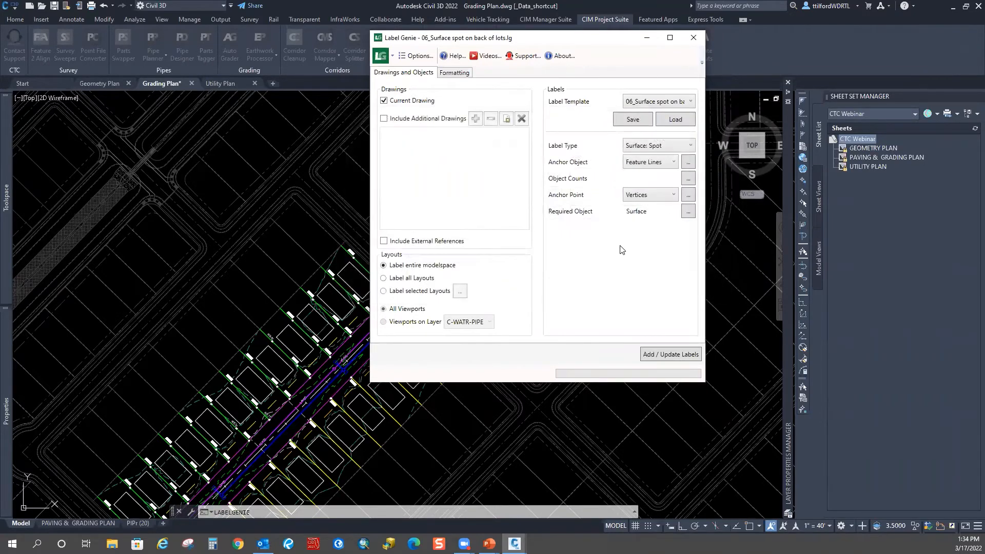
{"action": "left_click", "coordinate": [688, 179]}
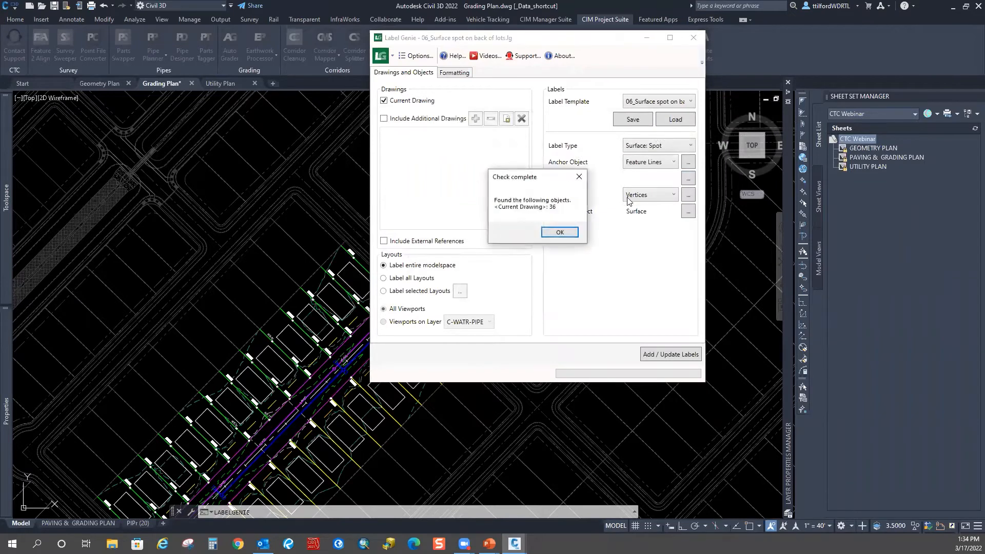
{"action": "left_click", "coordinate": [558, 233]}
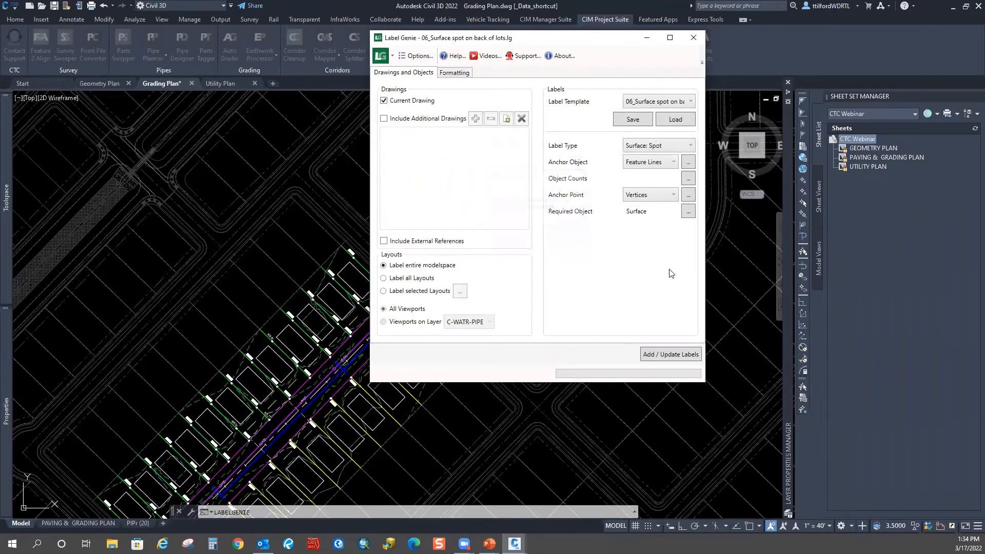
Check the vertex options of the anchor point and the filter for the required surface.
{"action": "left_click", "coordinate": [688, 195]}
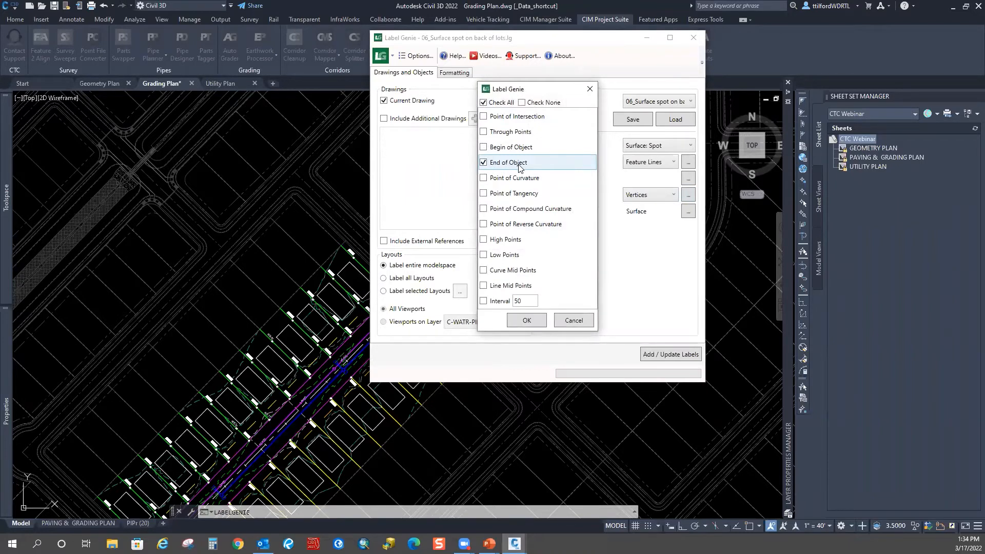
{"action": "left_click", "coordinate": [519, 320]}
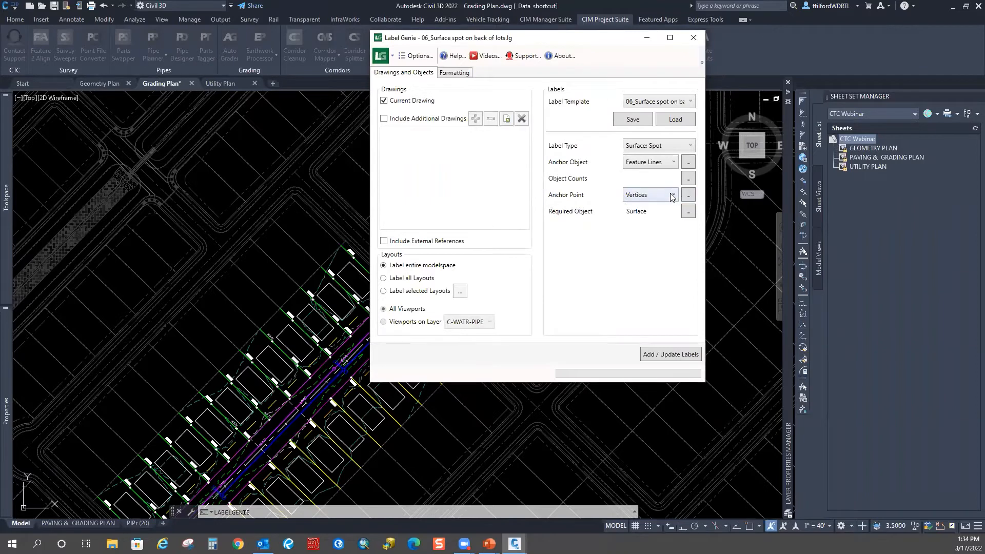
{"action": "left_click", "coordinate": [688, 195]}
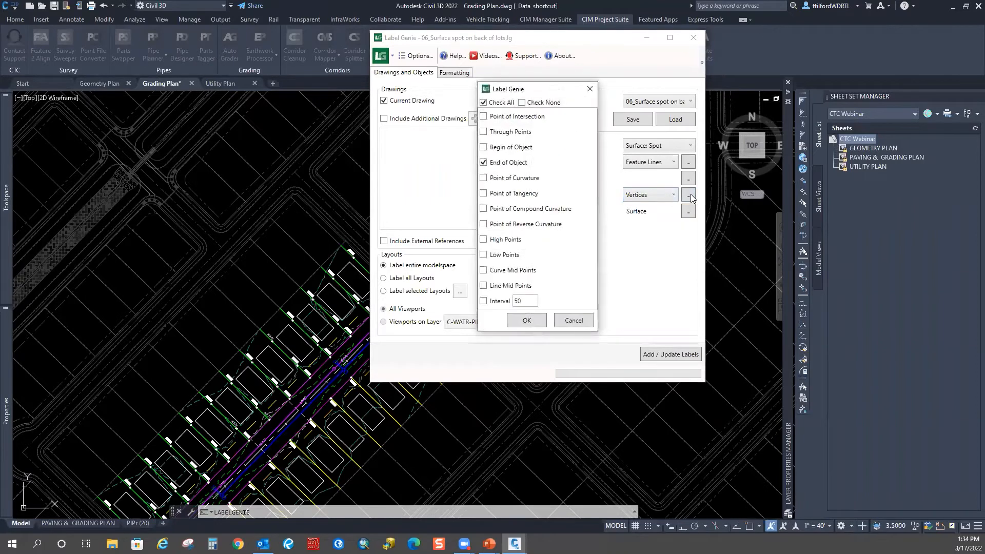
{"action": "left_click", "coordinate": [590, 89]}
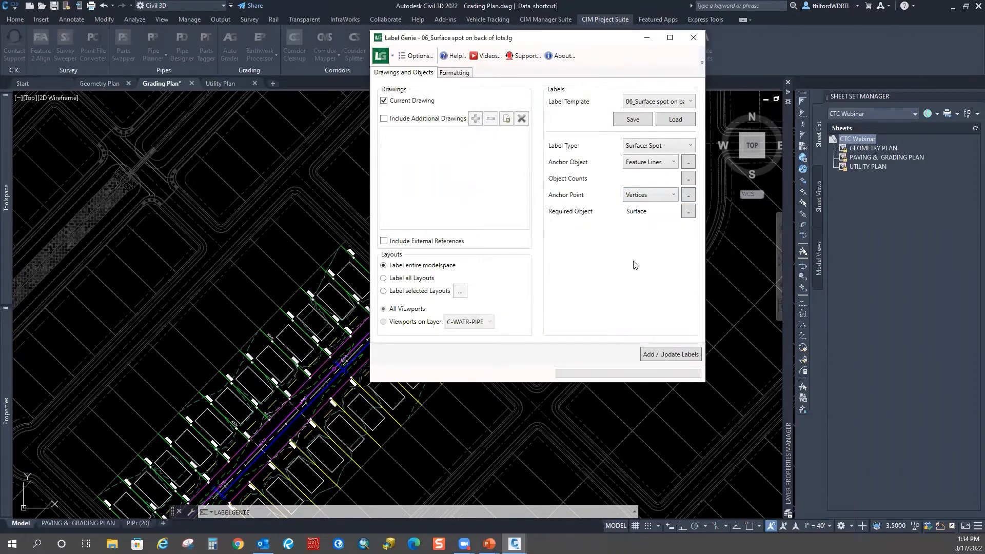
{"action": "left_click", "coordinate": [688, 212]}
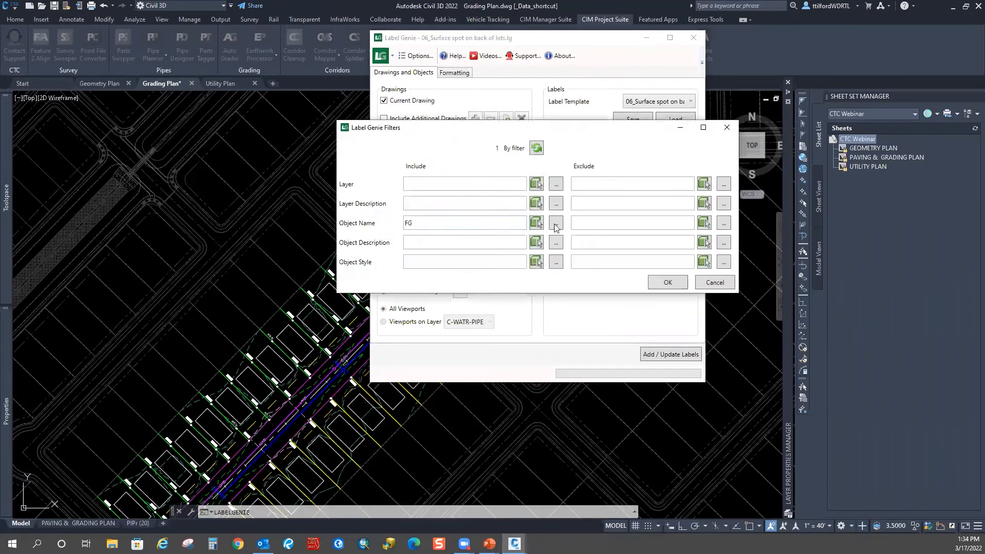
Check the formatting settings of the back-of-lot template, including label style, marker style, layer and rotation.
{"action": "left_click", "coordinate": [454, 73]}
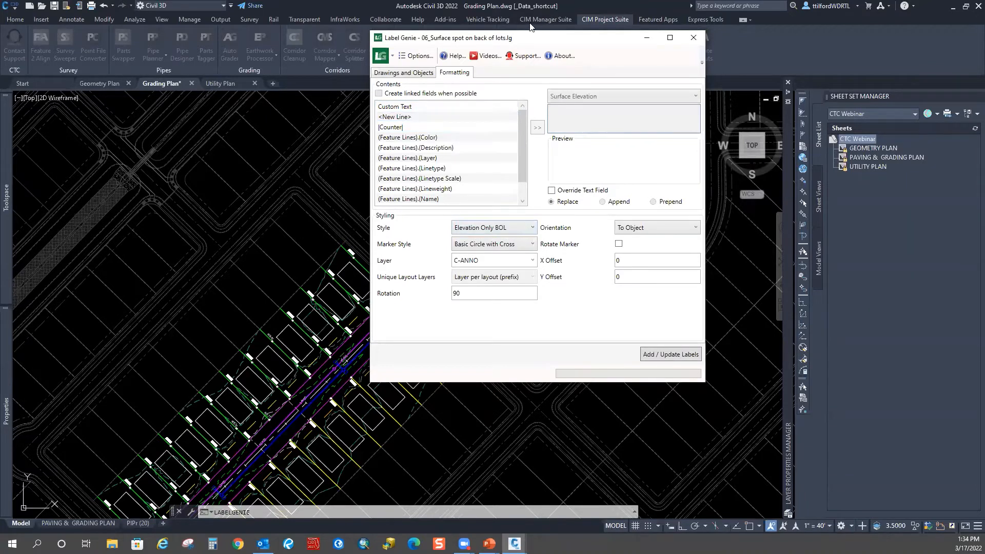
{"action": "left_click_drag", "start_coordinate": [533, 45], "coordinate": [651, 43]}
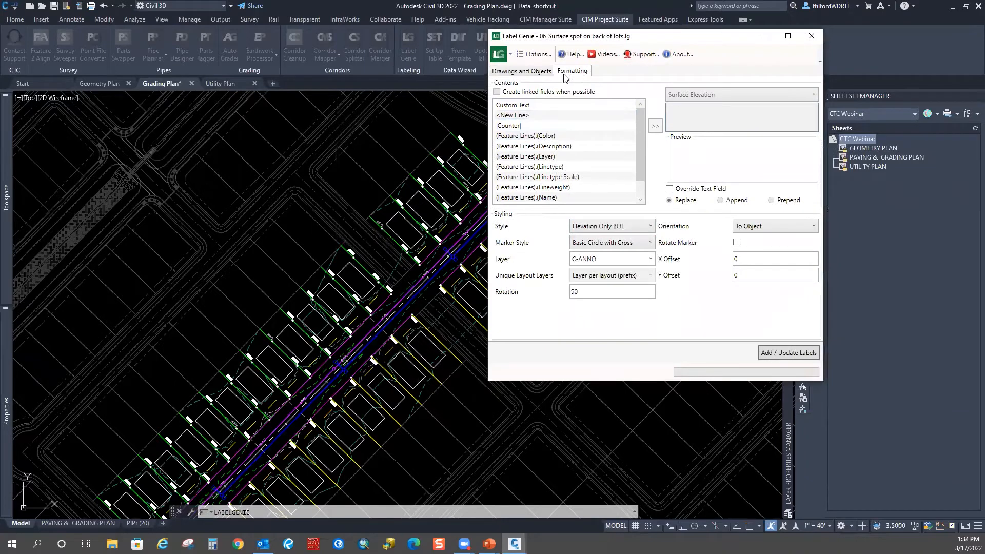
{"action": "left_click", "coordinate": [535, 71]}
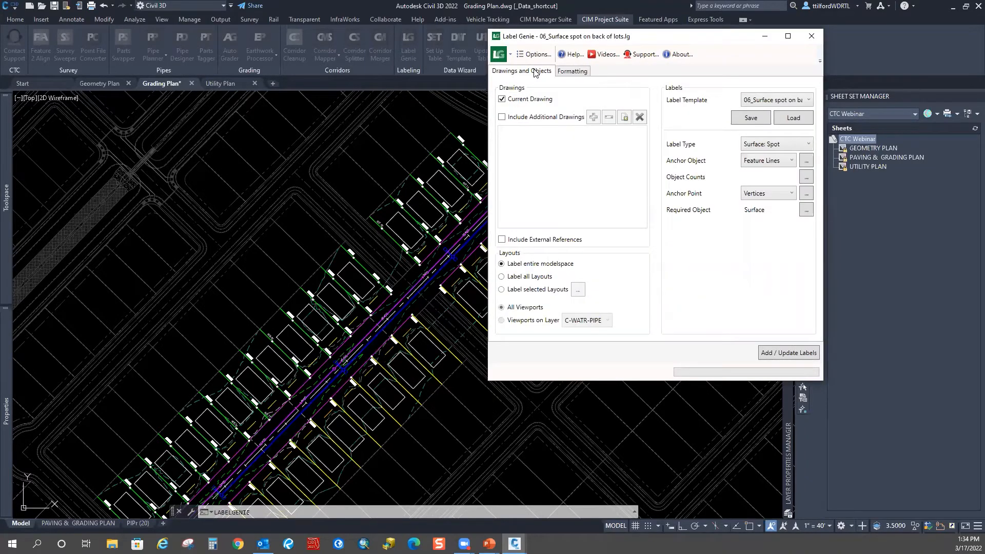
{"action": "left_click", "coordinate": [573, 72]}
{"action": "left_click", "coordinate": [522, 73]}
Add the back-of-lot surface spot labels to the feature lines in the current drawing.
{"action": "left_click", "coordinate": [790, 354]}
{"action": "left_click", "coordinate": [631, 228]}
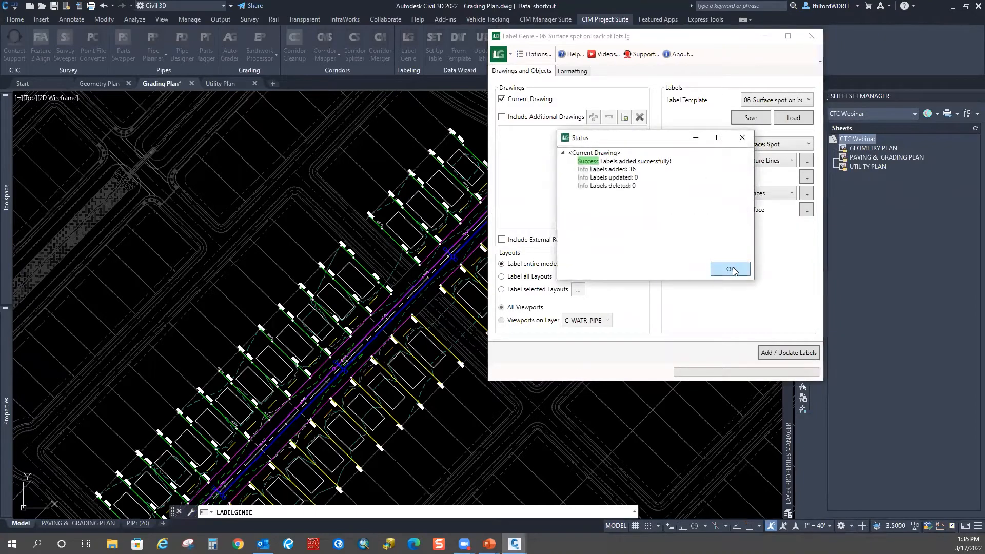
{"action": "left_click", "coordinate": [730, 268]}
Inspect the new spot elevation labels at the back ends of the side lot lines along Road A.
{"action": "scroll", "coordinate": [436, 212], "scroll_direction": "up", "scroll_amount": 2}
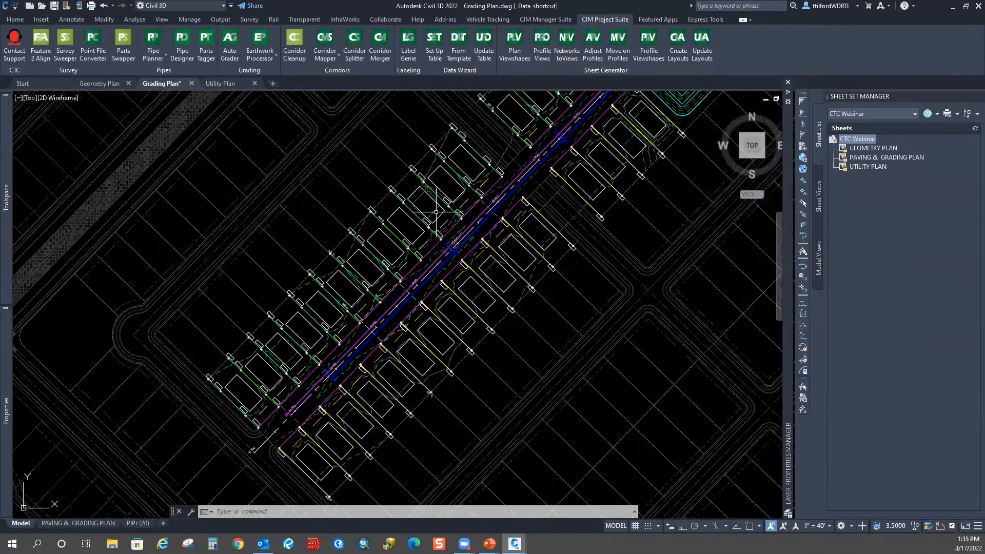
{"action": "scroll", "coordinate": [436, 212], "scroll_direction": "down", "scroll_amount": 1}
{"action": "scroll", "coordinate": [308, 313], "scroll_direction": "up", "scroll_amount": 5}
{"action": "middle_click_drag", "start_coordinate": [503, 102], "coordinate": [354, 259]}
{"action": "scroll", "coordinate": [354, 259], "scroll_direction": "down", "scroll_amount": 1}
{"action": "mouse_move", "coordinate": [580, 164]}
{"action": "middle_mouse_down"}
{"action": "mouse_move", "coordinate": [437, 308]}
{"action": "mouse_move", "coordinate": [435, 328]}
{"action": "middle_mouse_up"}
{"action": "middle_click_drag", "start_coordinate": [600, 177], "coordinate": [461, 318]}
{"action": "scroll", "coordinate": [512, 227], "scroll_direction": "down", "scroll_amount": 1}
{"action": "middle_click_drag", "start_coordinate": [512, 227], "coordinate": [436, 308]}
{"action": "middle_click_drag", "start_coordinate": [549, 198], "coordinate": [441, 313]}
{"action": "scroll", "coordinate": [417, 246], "scroll_direction": "up", "scroll_amount": 2}
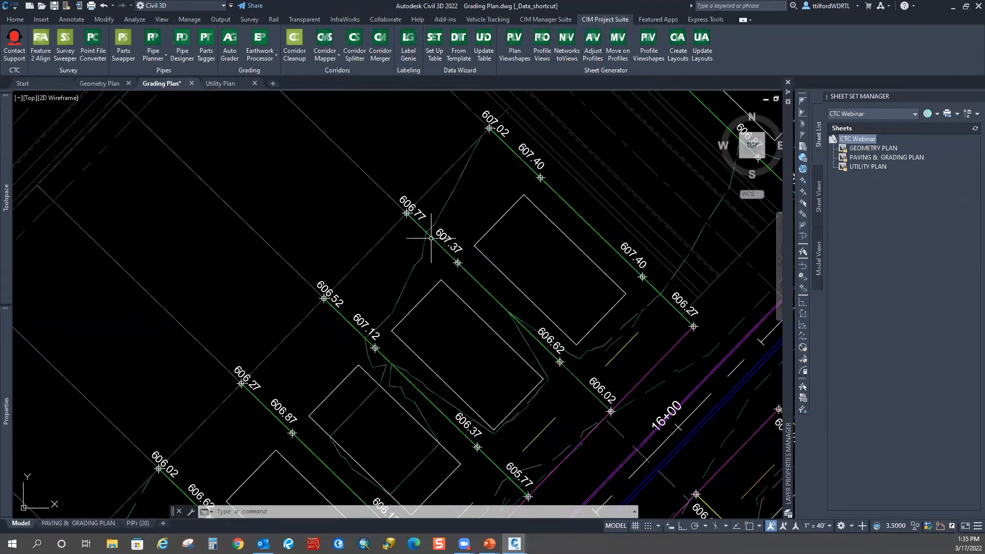
{"action": "scroll", "coordinate": [425, 237], "scroll_direction": "down", "scroll_amount": 2}
{"action": "middle_click_drag", "start_coordinate": [413, 238], "coordinate": [431, 259]}
{"action": "scroll", "coordinate": [423, 247], "scroll_direction": "up", "scroll_amount": 4}
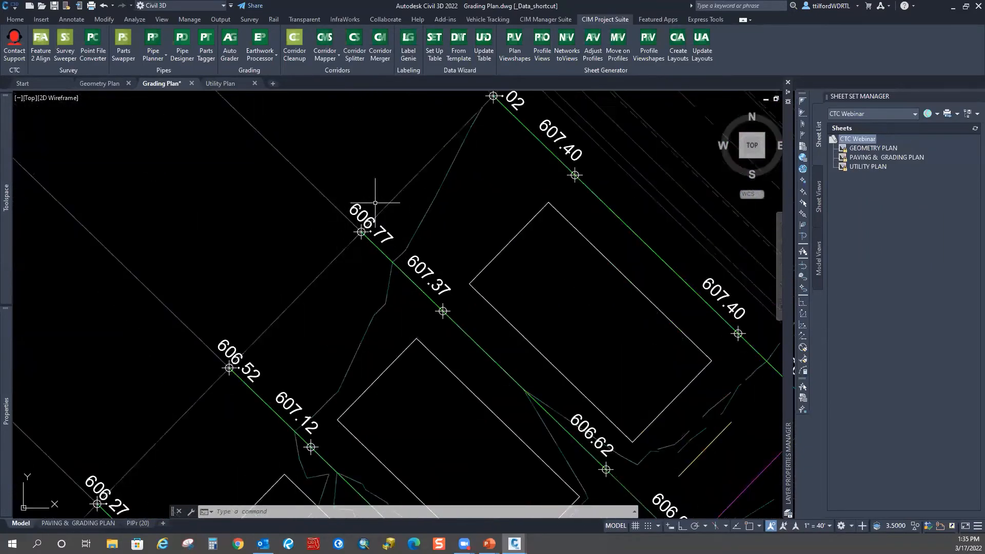
Examine the referenced base drawing at the back of the lots and the front feature lines by selecting them, and clear the selection.
{"action": "left_click", "coordinate": [395, 196]}
{"action": "scroll", "coordinate": [396, 198], "scroll_direction": "down", "scroll_amount": 2}
{"action": "scroll", "coordinate": [457, 132], "scroll_direction": "down", "scroll_amount": 4}
{"action": "middle_click_drag", "start_coordinate": [247, 317], "coordinate": [367, 201]}
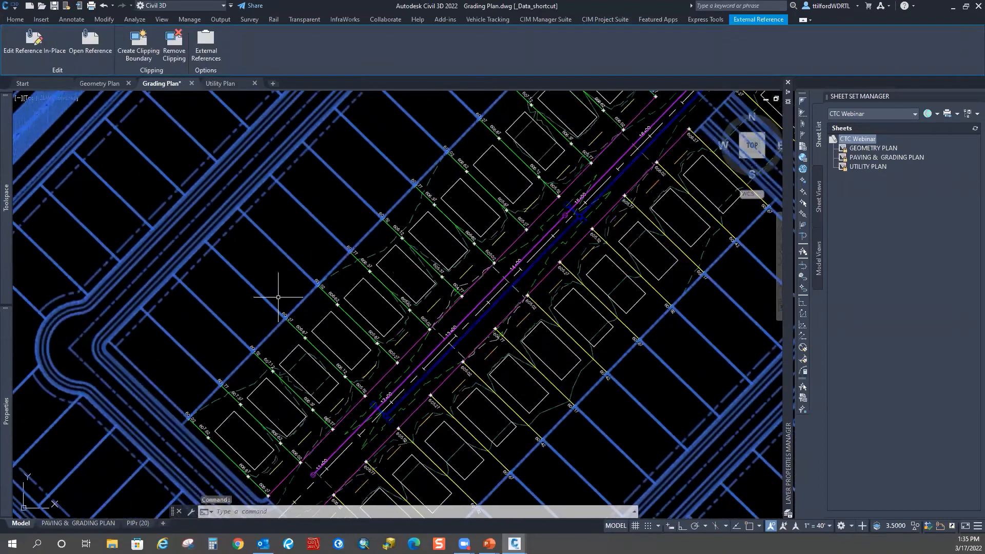
{"action": "key", "text": "Escape"}
{"action": "scroll", "coordinate": [383, 363], "scroll_direction": "up", "scroll_amount": 2}
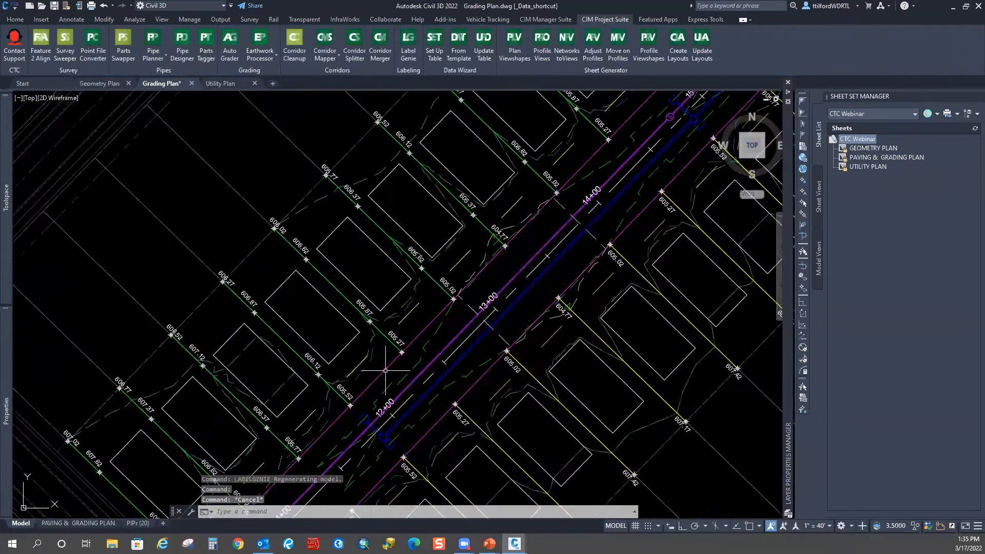
{"action": "left_click", "coordinate": [386, 370]}
{"action": "scroll", "coordinate": [417, 382], "scroll_direction": "down", "scroll_amount": 2}
{"action": "left_click", "coordinate": [423, 298]}
{"action": "middle_click_drag", "start_coordinate": [305, 222], "coordinate": [326, 247]}
{"action": "scroll", "coordinate": [330, 243], "scroll_direction": "up", "scroll_amount": 2}
{"action": "key", "text": "Escape"}
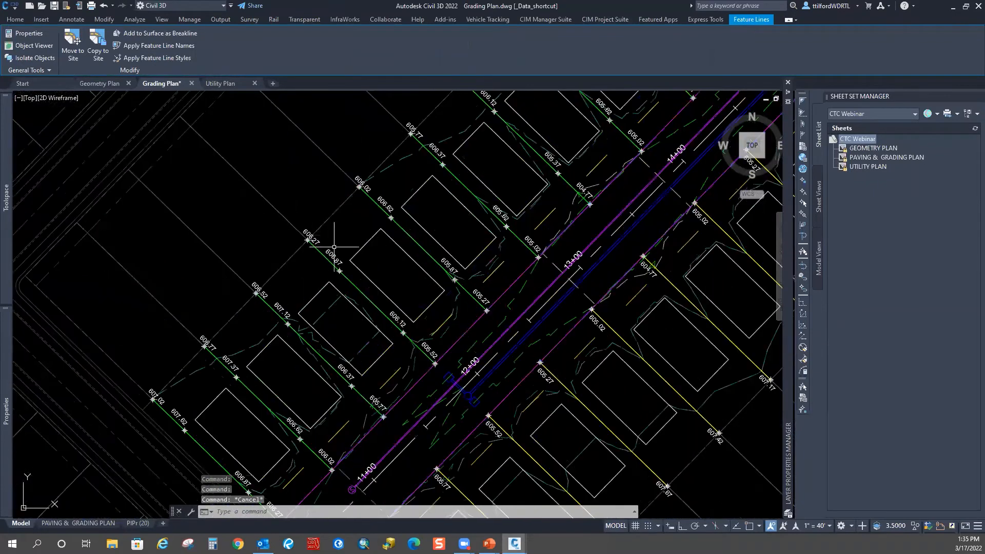
Examine a side lot line and the front lot feature line near station 12+00 by selecting each, and inspect the back-of-lot spot labels.
{"action": "left_click", "coordinate": [434, 357]}
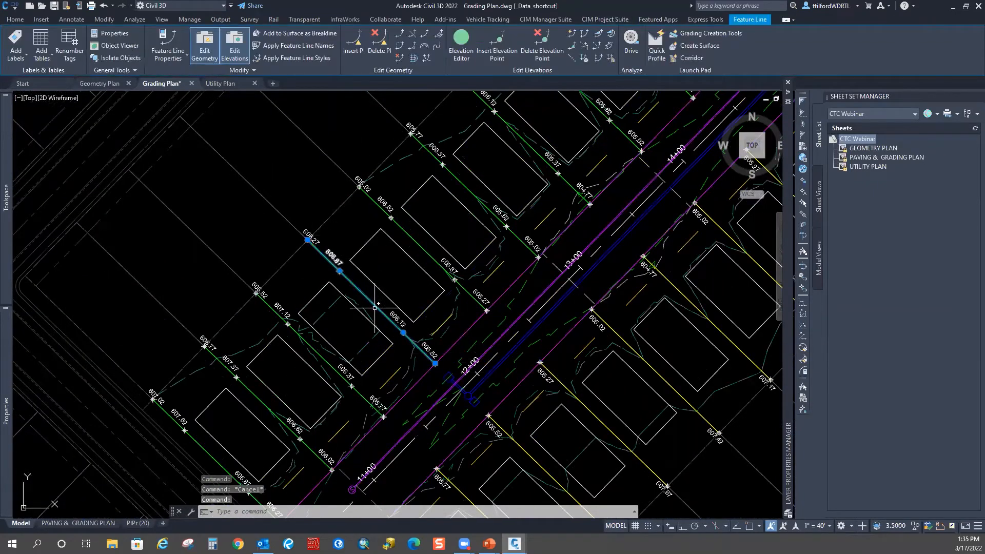
{"action": "middle_click_drag", "start_coordinate": [364, 254], "coordinate": [368, 258]}
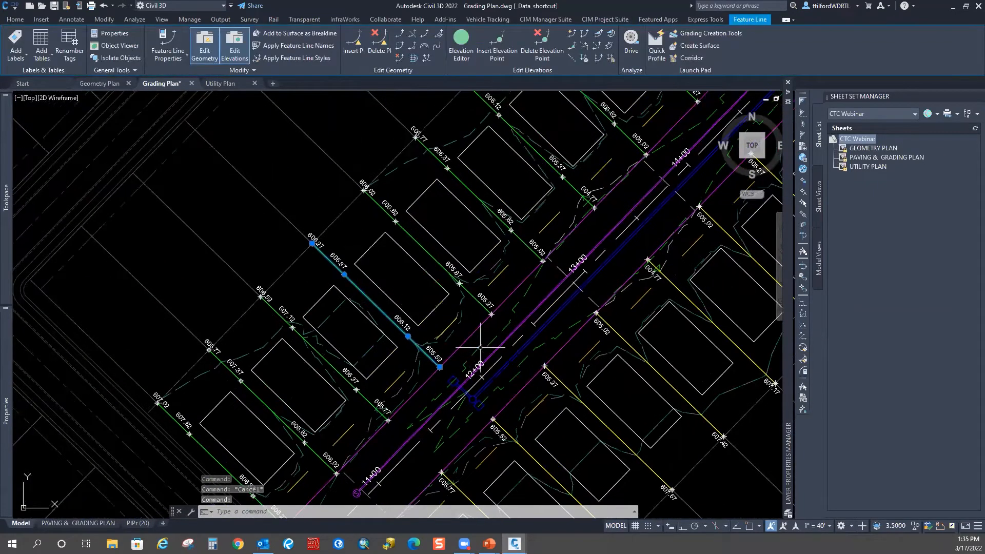
{"action": "key", "text": "Escape"}
{"action": "left_click", "coordinate": [467, 338]}
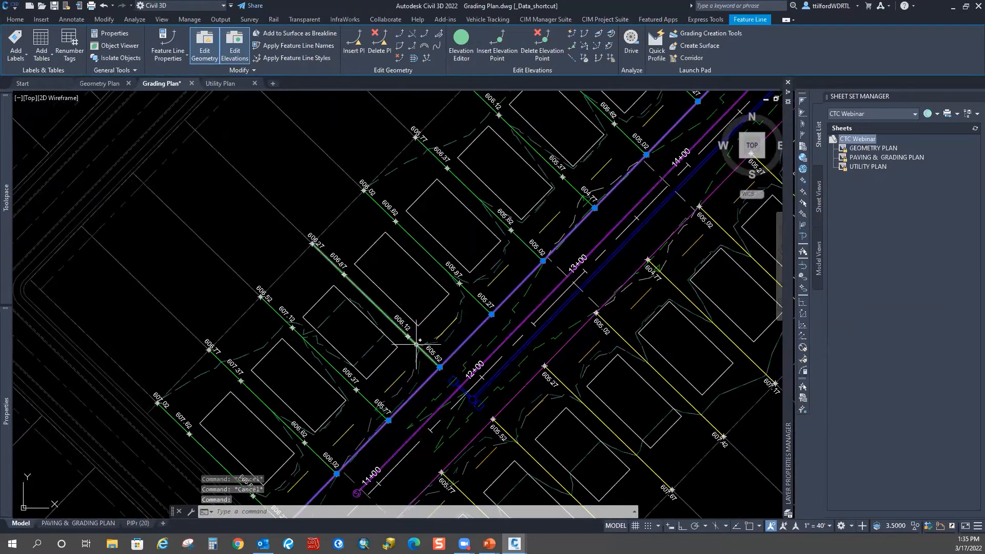
{"action": "key", "text": "Escape"}
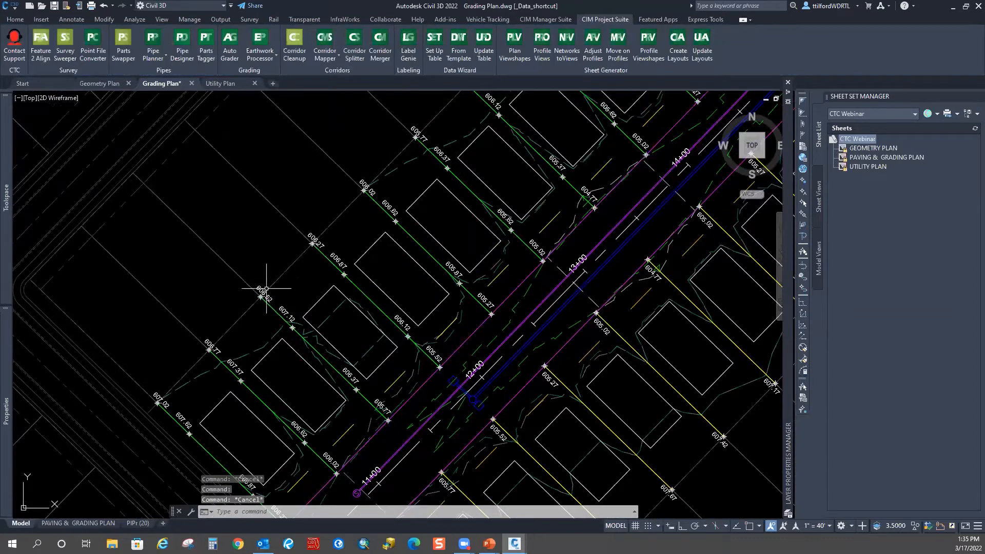
{"action": "scroll", "coordinate": [297, 279], "scroll_direction": "up", "scroll_amount": 4}
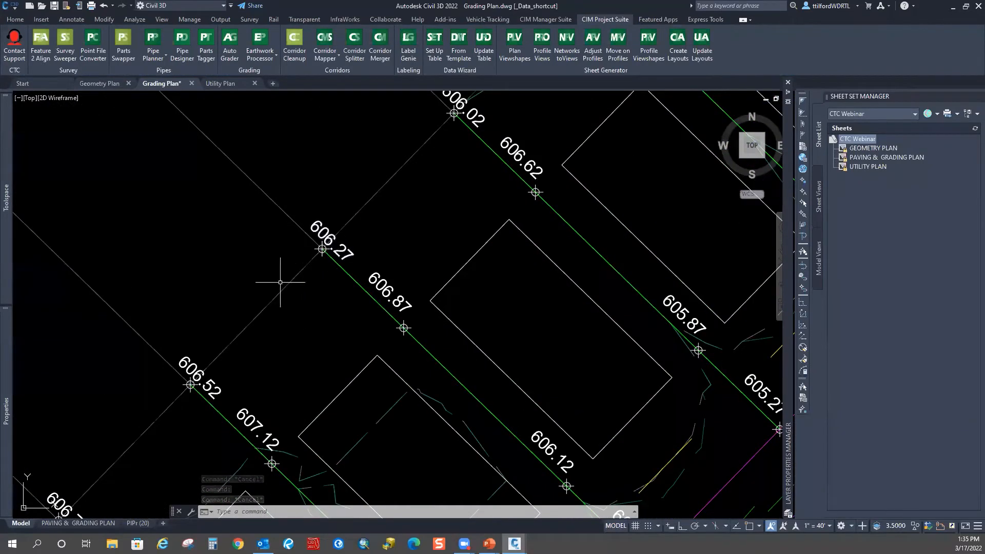
{"action": "scroll", "coordinate": [279, 279], "scroll_direction": "down", "scroll_amount": 4}
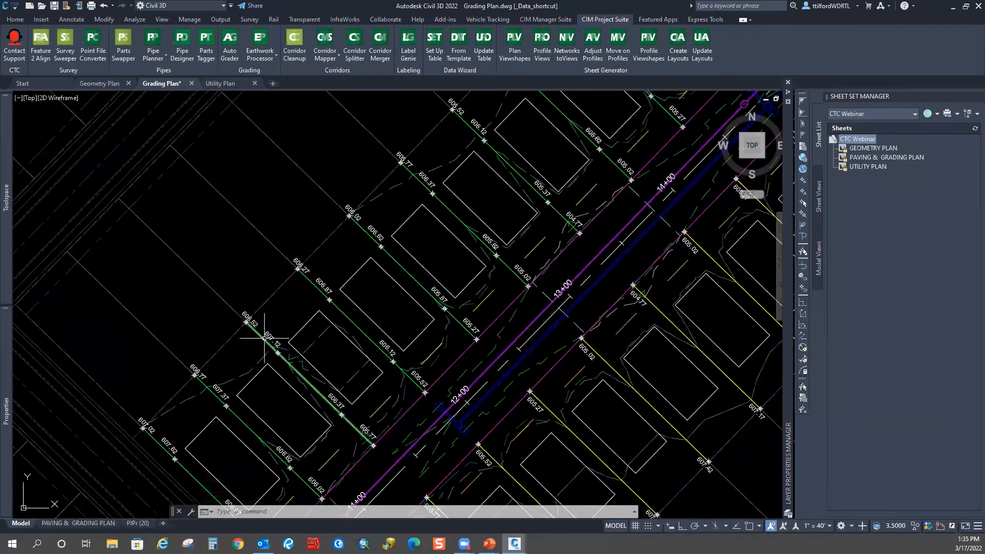
{"action": "scroll", "coordinate": [260, 331], "scroll_direction": "up", "scroll_amount": 2}
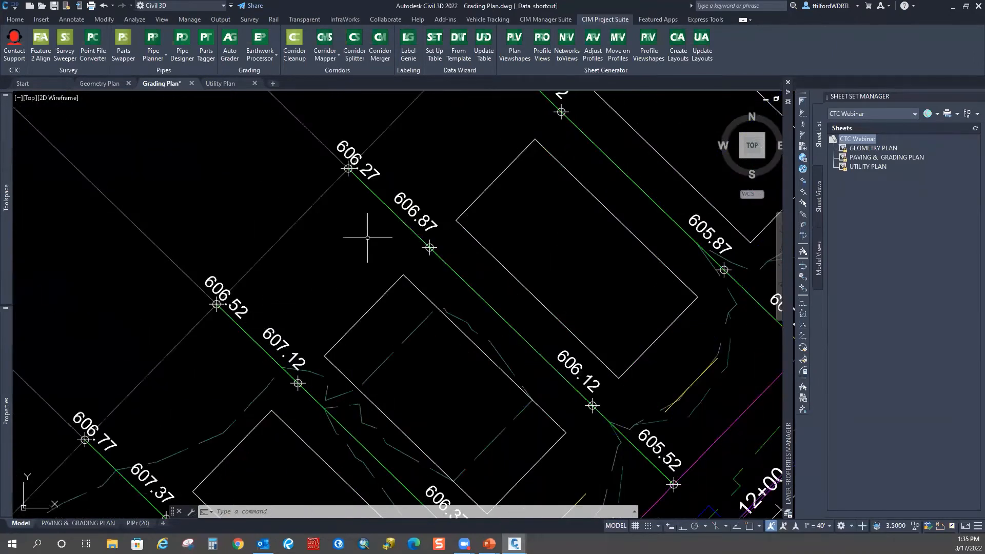
Inspect the back-of-lot and side lot line spot elevation labels along Road A between stations 11+00 and 13+00.
{"action": "scroll", "coordinate": [259, 222], "scroll_direction": "up", "scroll_amount": 1}
{"action": "scroll", "coordinate": [257, 228], "scroll_direction": "down", "scroll_amount": 1}
{"action": "middle_click_drag", "start_coordinate": [175, 410], "coordinate": [284, 273]}
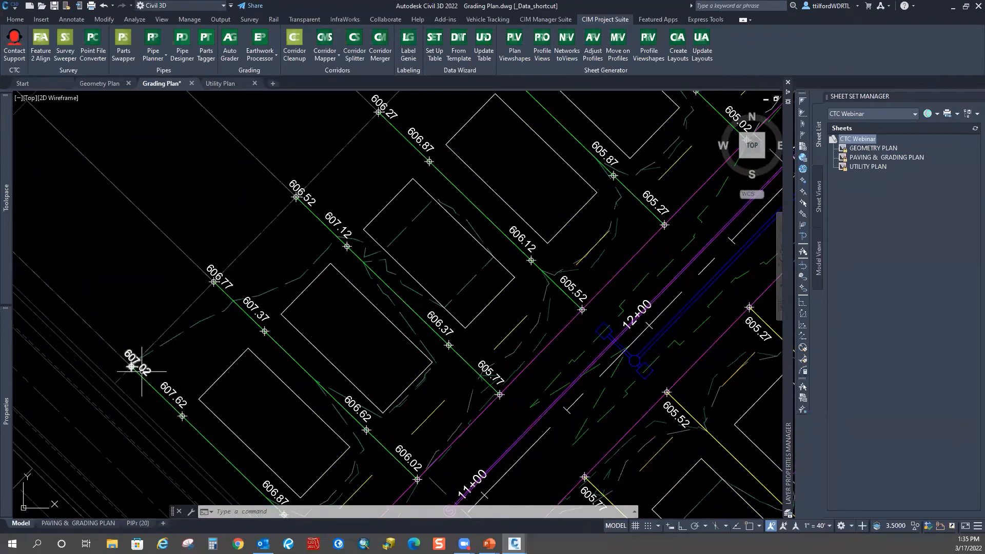
{"action": "middle_click_drag", "start_coordinate": [241, 273], "coordinate": [233, 319]}
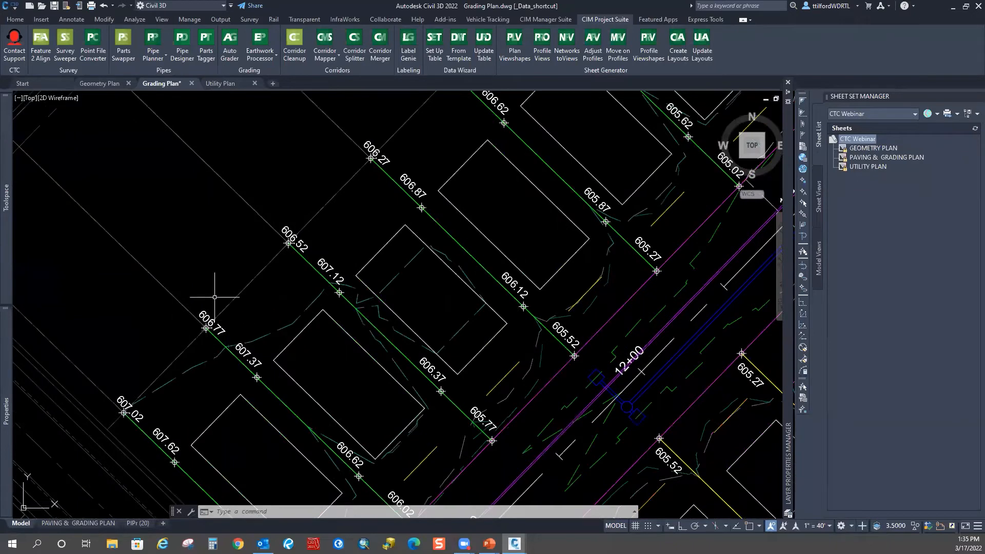
{"action": "middle_click_drag", "start_coordinate": [331, 231], "coordinate": [216, 362]}
{"action": "middle_click_drag", "start_coordinate": [325, 276], "coordinate": [310, 288]}
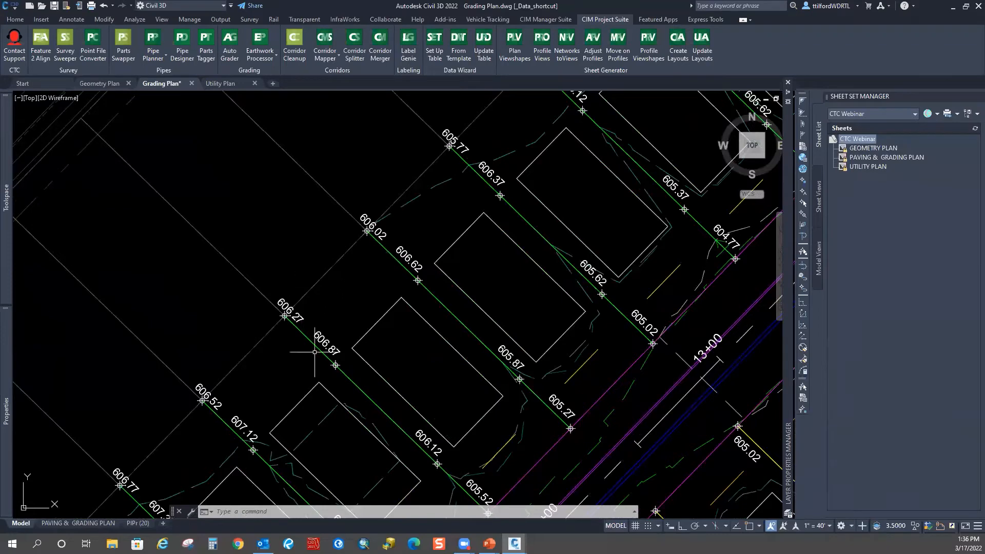
{"action": "middle_click_drag", "start_coordinate": [396, 391], "coordinate": [393, 214]}
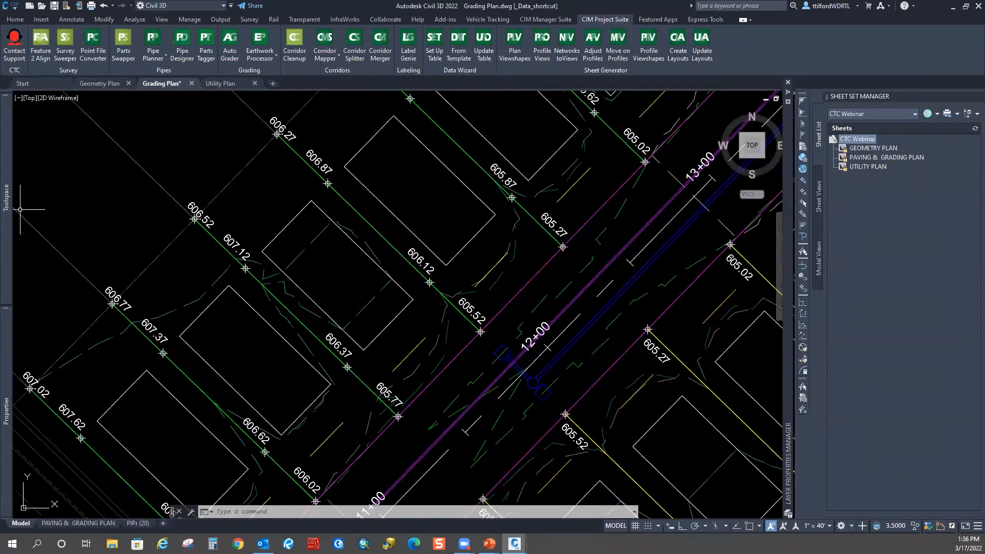
Open the site-wide feature line properties for Site 1 in the current drawing.
{"action": "mouse_move", "coordinate": [7, 207]}
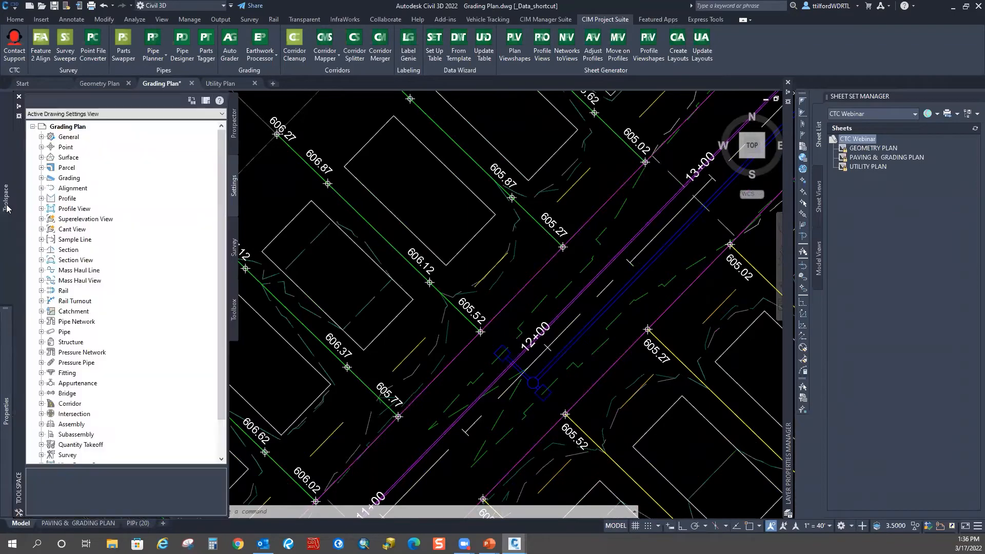
{"action": "left_click", "coordinate": [233, 123]}
{"action": "left_click", "coordinate": [42, 188]}
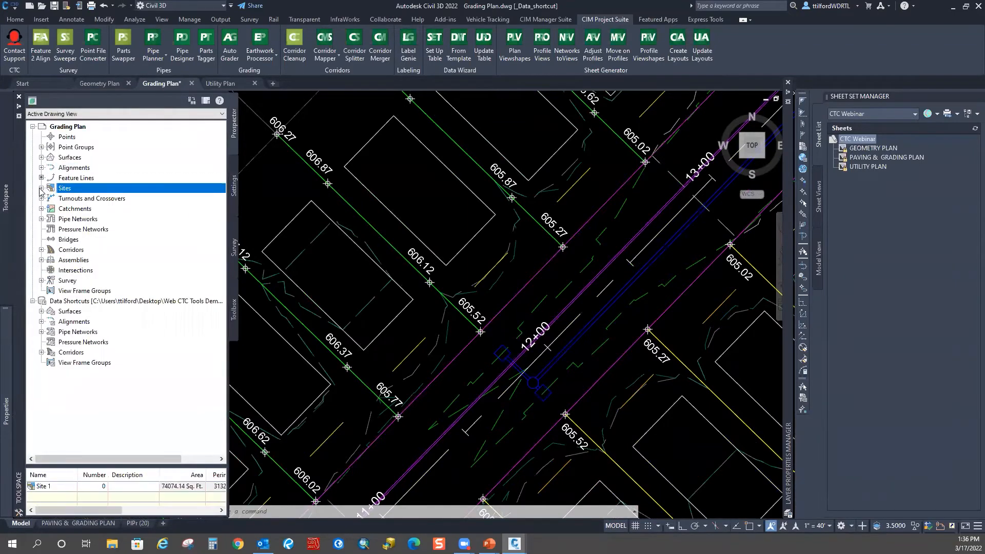
{"action": "left_click", "coordinate": [41, 188]}
{"action": "left_click", "coordinate": [50, 199]}
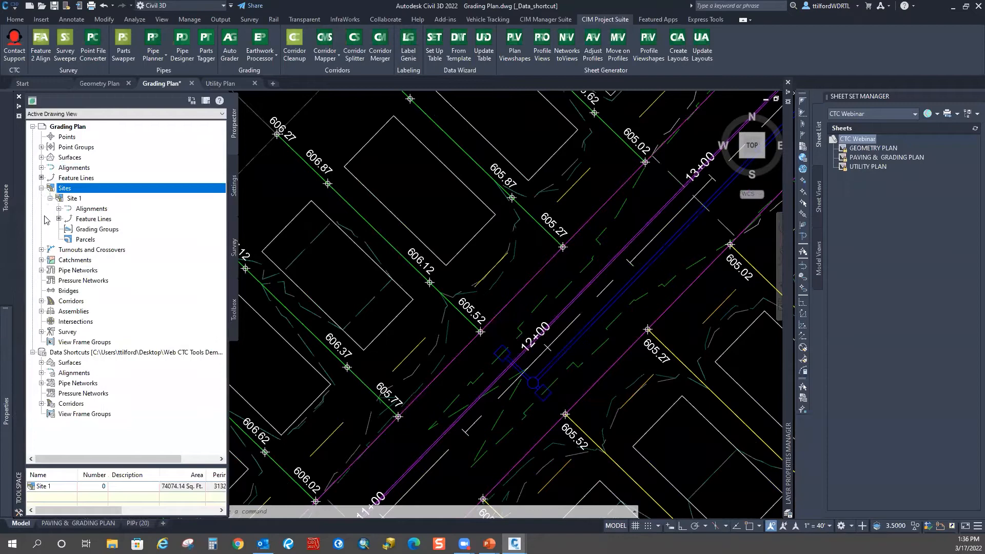
{"action": "right_click", "coordinate": [96, 220]}
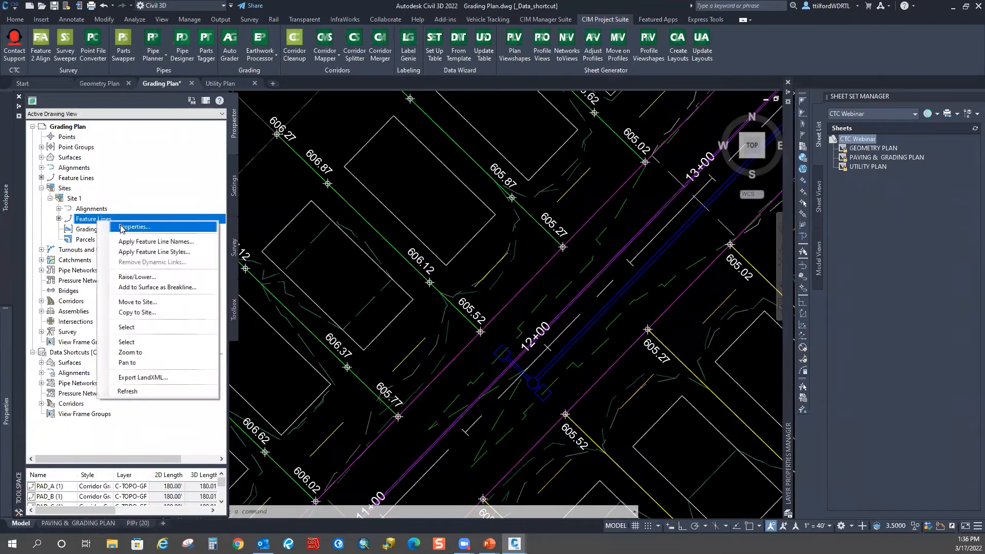
{"action": "left_click", "coordinate": [121, 227]}
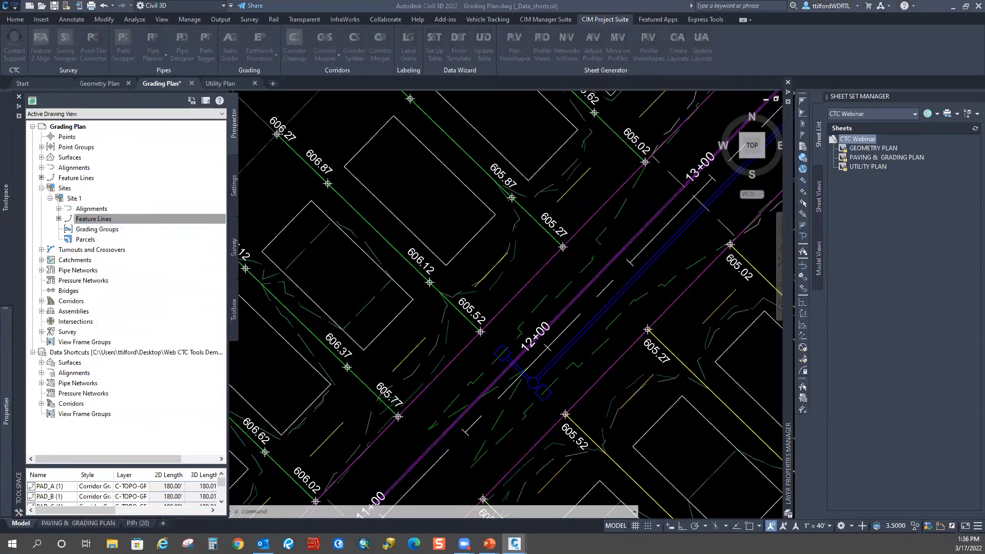
Review the split point resolution order of the feature line styles, from Corridor Grading to Child, and dismiss the properties without changes.
{"action": "left_click_drag", "start_coordinate": [529, 191], "coordinate": [526, 229]}
{"action": "left_click", "coordinate": [416, 302]}
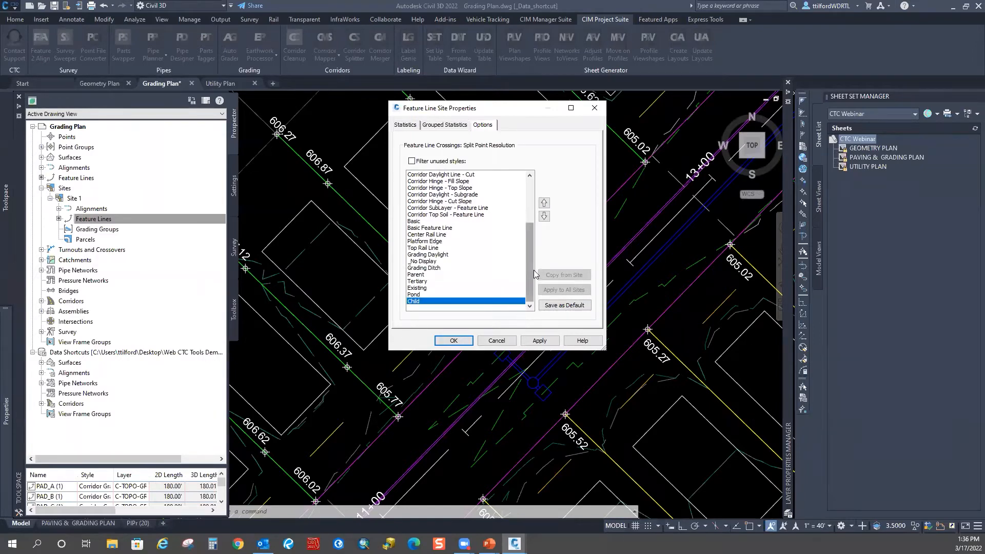
{"action": "scroll", "coordinate": [532, 267], "scroll_direction": "up", "scroll_amount": 4}
{"action": "left_click", "coordinate": [426, 175]}
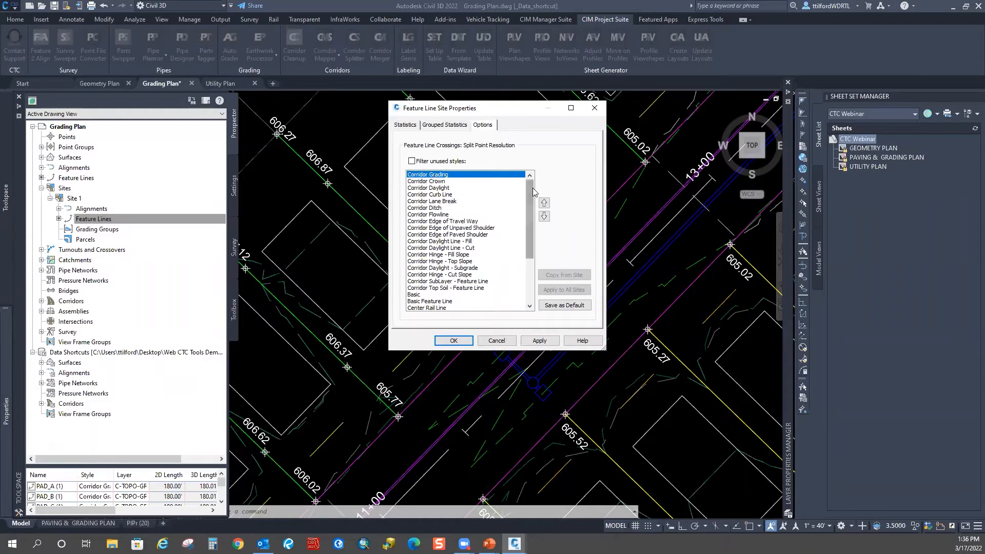
{"action": "scroll", "coordinate": [523, 245], "scroll_direction": "down", "scroll_amount": 4}
{"action": "left_click", "coordinate": [414, 302]}
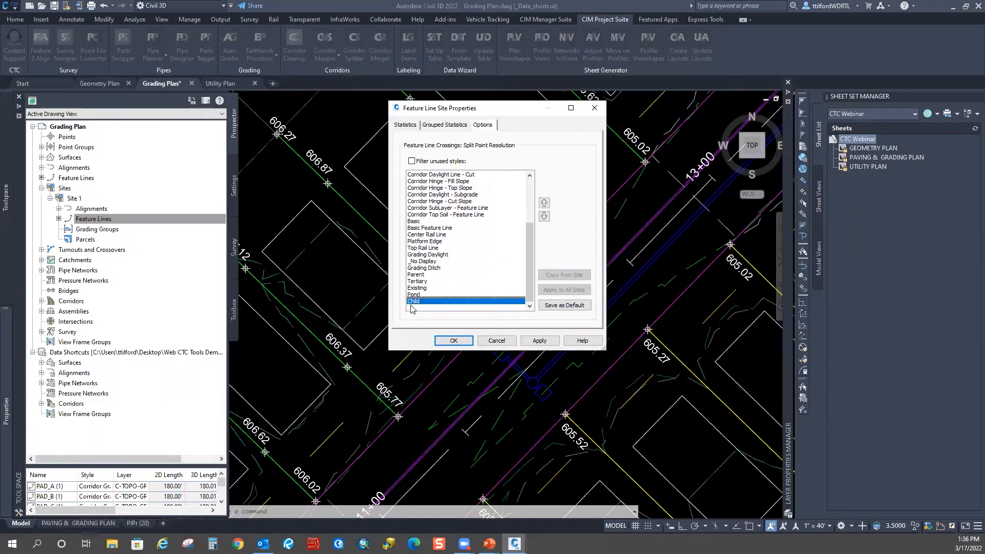
{"action": "left_click", "coordinate": [496, 342]}
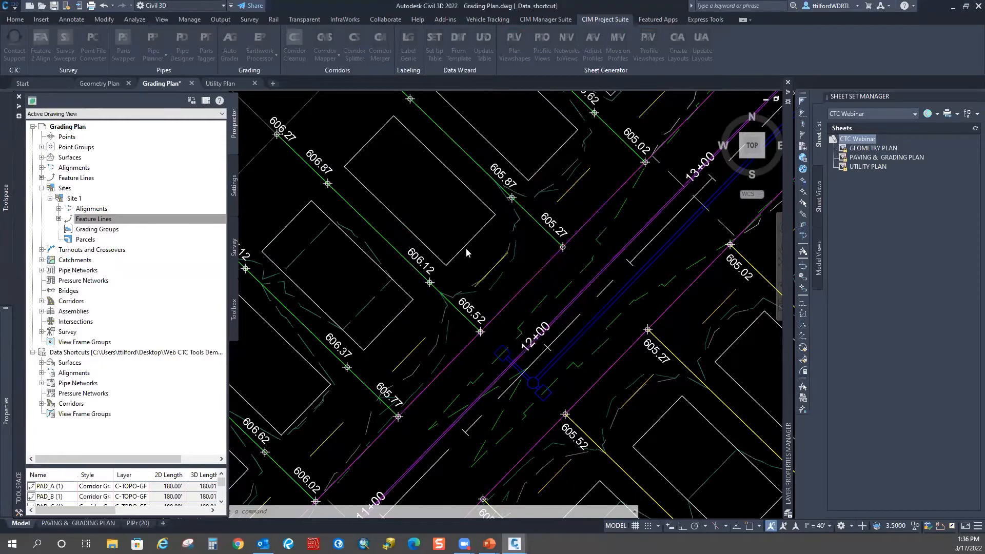
Examine the overall lot and house pad layout on both sides of Road A, including the pond at its end.
{"action": "scroll", "coordinate": [517, 285], "scroll_direction": "down", "scroll_amount": 6}
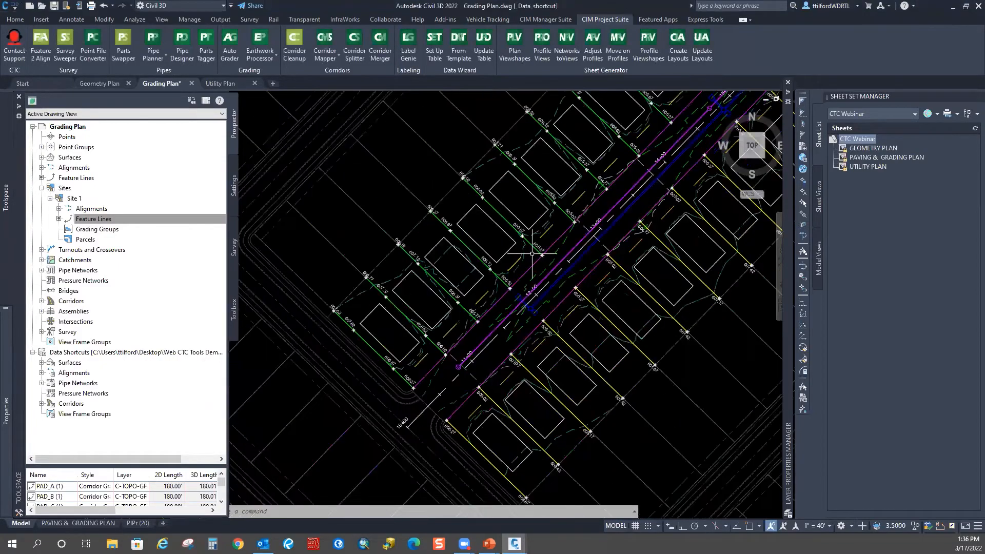
{"action": "middle_click_drag", "start_coordinate": [678, 205], "coordinate": [508, 369]}
{"action": "scroll", "coordinate": [594, 183], "scroll_direction": "down", "scroll_amount": 1}
{"action": "middle_click_drag", "start_coordinate": [594, 182], "coordinate": [428, 285]}
{"action": "scroll", "coordinate": [359, 400], "scroll_direction": "down", "scroll_amount": 1}
{"action": "mouse_move", "coordinate": [359, 400]}
{"action": "middle_mouse_down"}
{"action": "mouse_move", "coordinate": [349, 411]}
{"action": "mouse_move", "coordinate": [397, 307]}
{"action": "middle_mouse_up"}
{"action": "scroll", "coordinate": [399, 330], "scroll_direction": "down", "scroll_amount": 2}
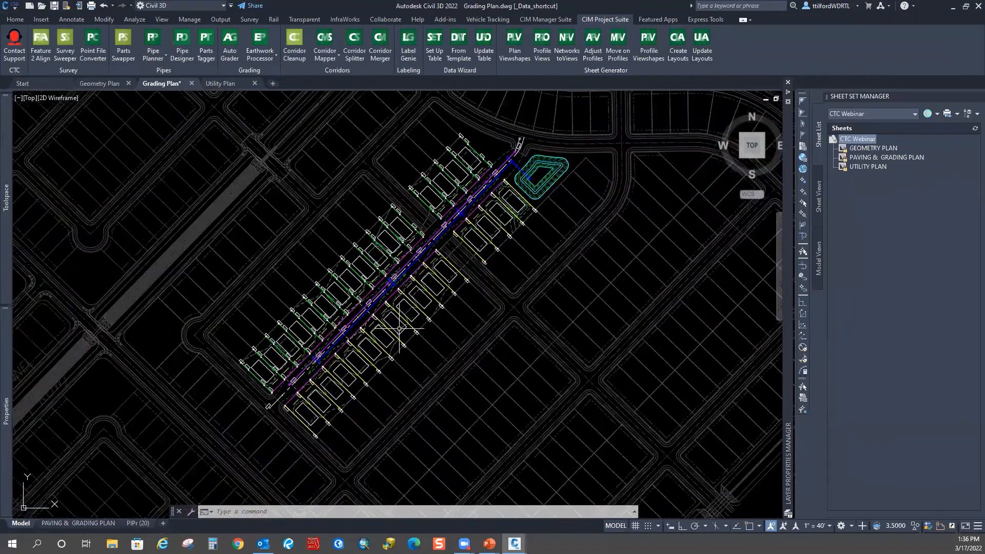
{"action": "scroll", "coordinate": [305, 391], "scroll_direction": "up", "scroll_amount": 3}
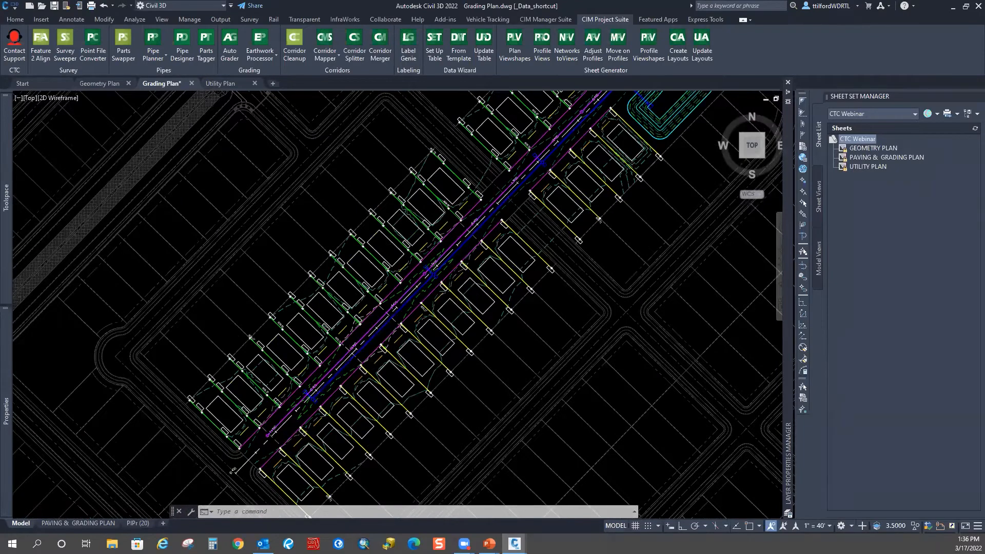
{"action": "scroll", "coordinate": [527, 283], "scroll_direction": "down", "scroll_amount": 2}
{"action": "middle_click_drag", "start_coordinate": [538, 272], "coordinate": [519, 302]}
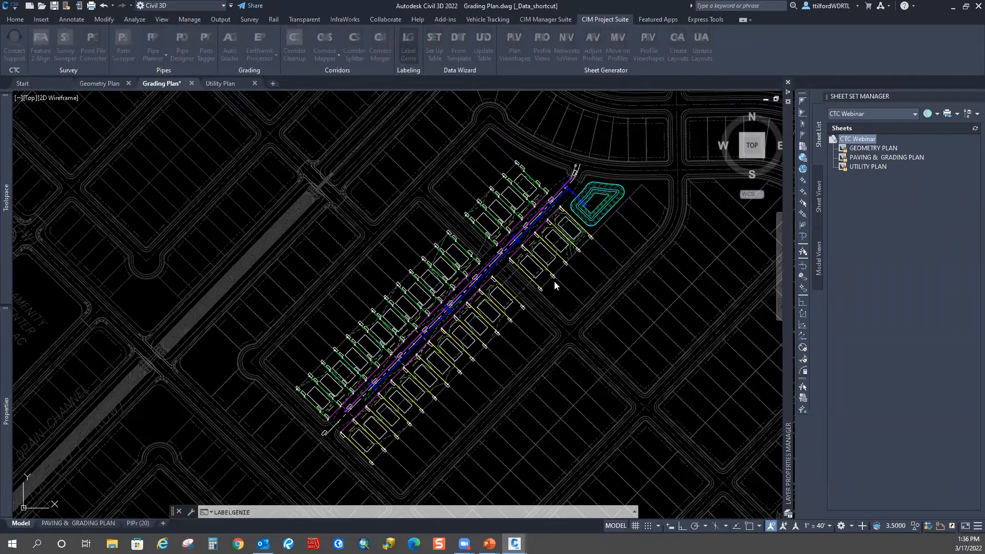
Load the label template 07_Surface slope on lot lines in Label Genie.
{"action": "left_click", "coordinate": [739, 100]}
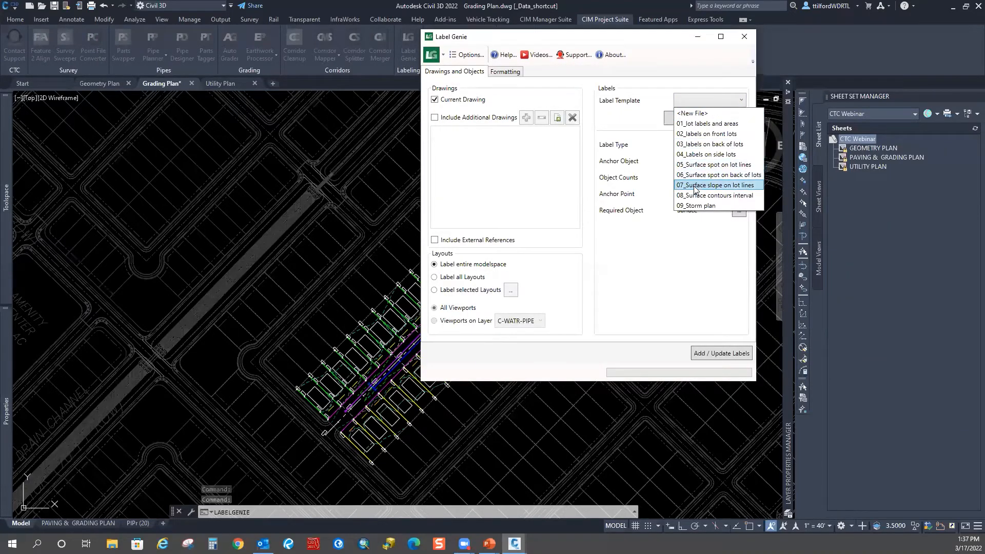
{"action": "left_click", "coordinate": [726, 185]}
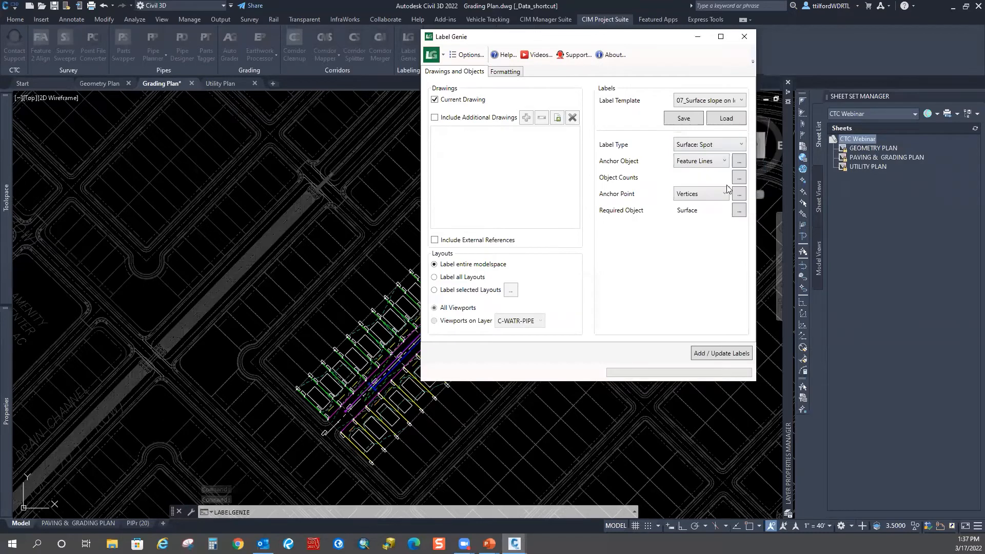
{"action": "left_click", "coordinate": [725, 122]}
{"action": "left_click", "coordinate": [605, 227]}
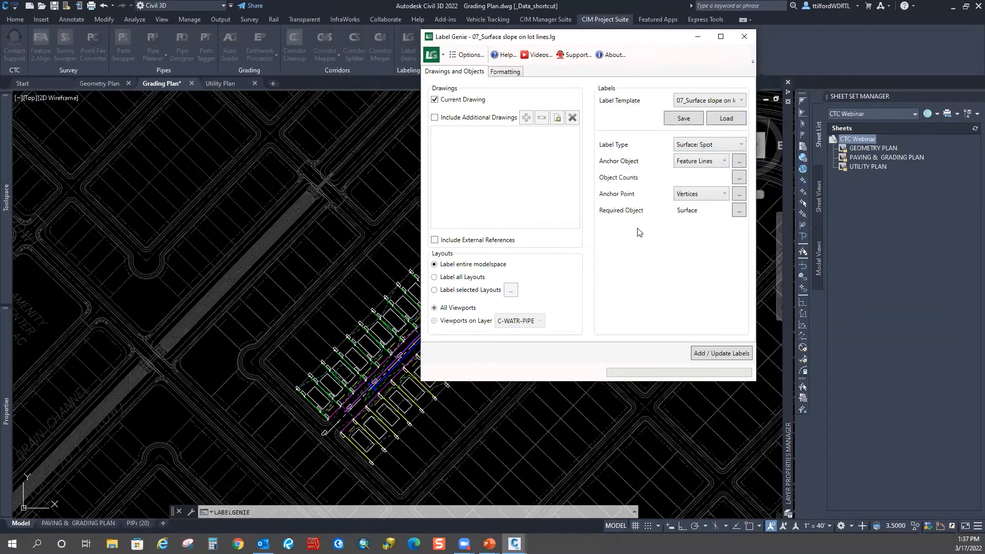
Check the required surface setting and the formatting style and layer of the surface slope label template.
{"action": "left_click", "coordinate": [739, 210]}
{"action": "left_click", "coordinate": [762, 283]}
{"action": "left_click_drag", "start_coordinate": [633, 39], "coordinate": [685, 31]}
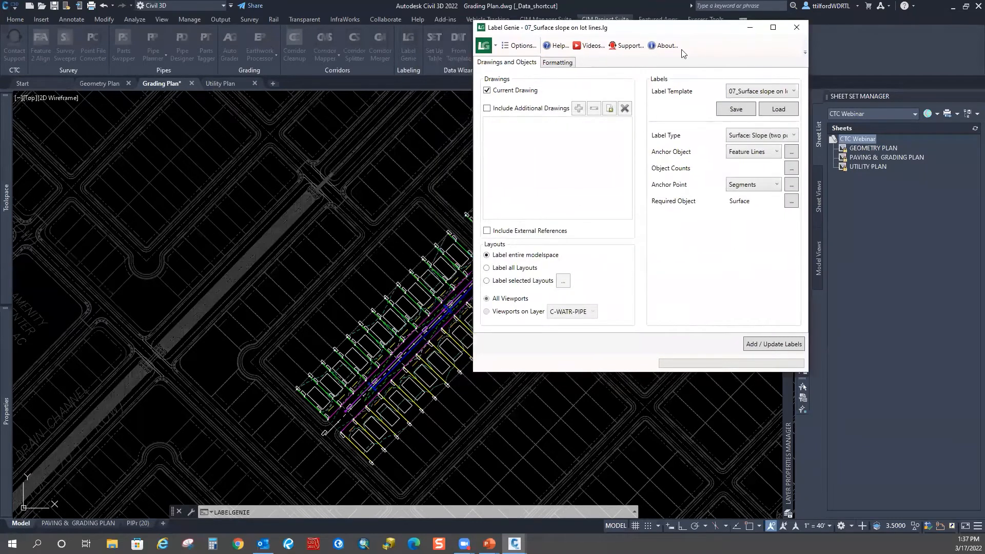
{"action": "left_click", "coordinate": [559, 62]}
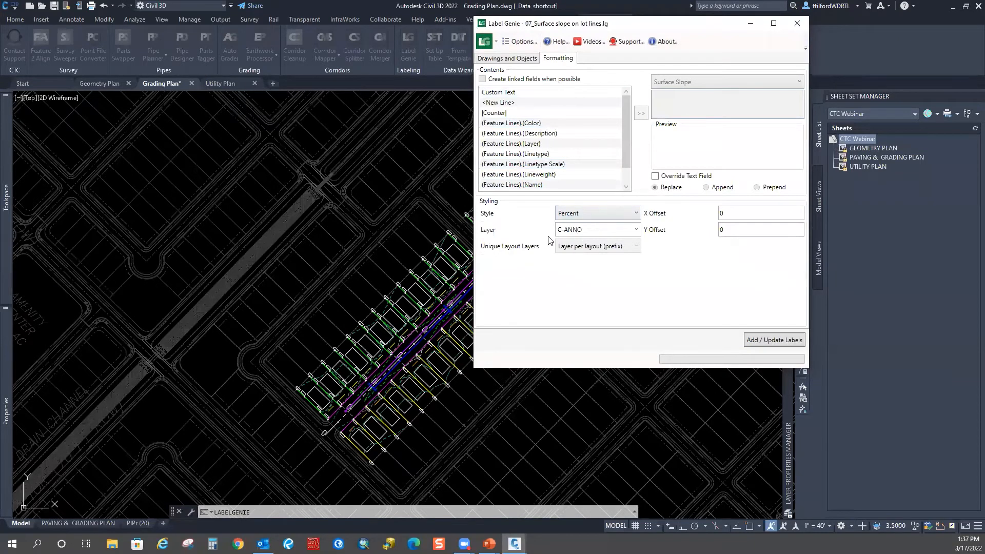
{"action": "left_click", "coordinate": [519, 59]}
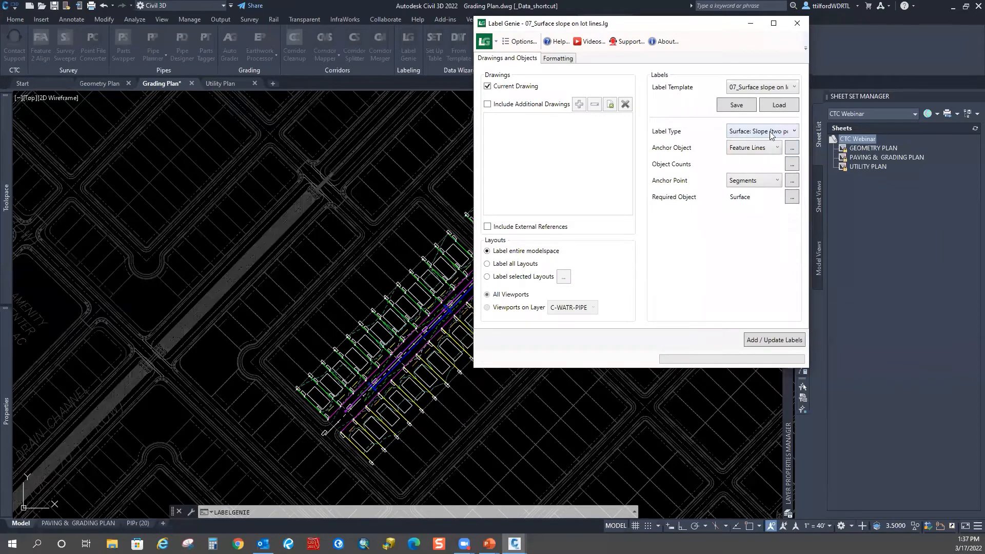
Review the available label types and the feature line anchor object's layer filter for the slope labels.
{"action": "left_click", "coordinate": [790, 131]}
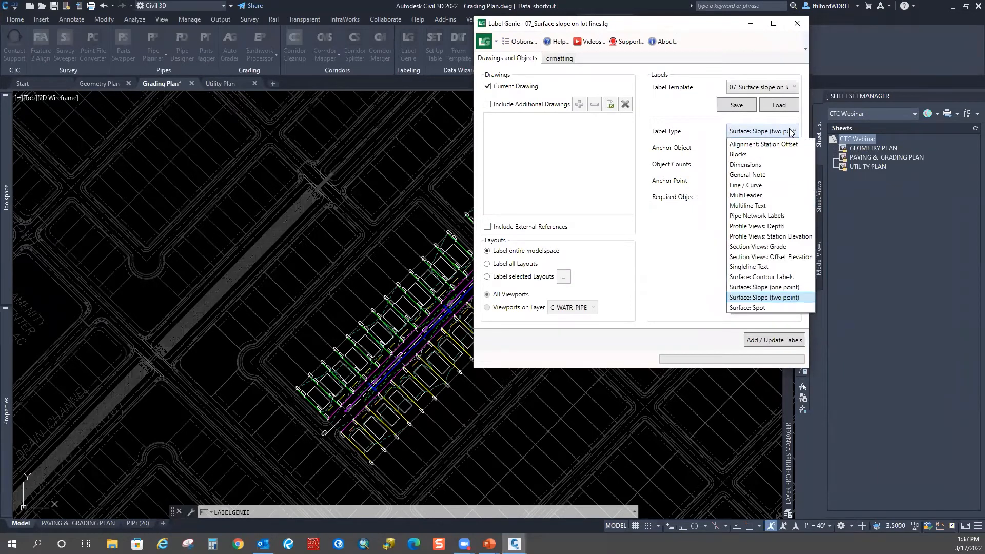
{"action": "left_click", "coordinate": [791, 131]}
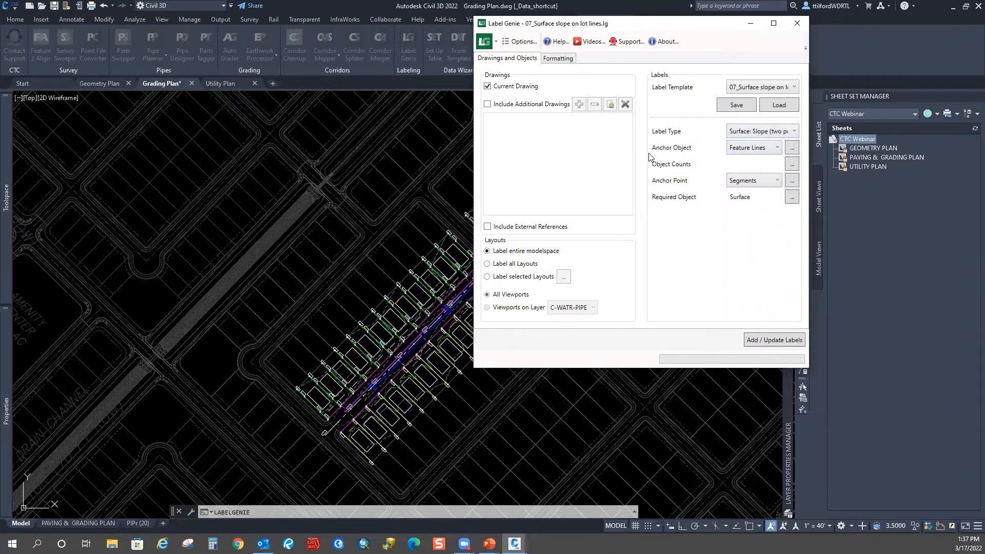
{"action": "left_click", "coordinate": [775, 149]}
{"action": "left_click", "coordinate": [748, 191]}
{"action": "left_click", "coordinate": [792, 148]}
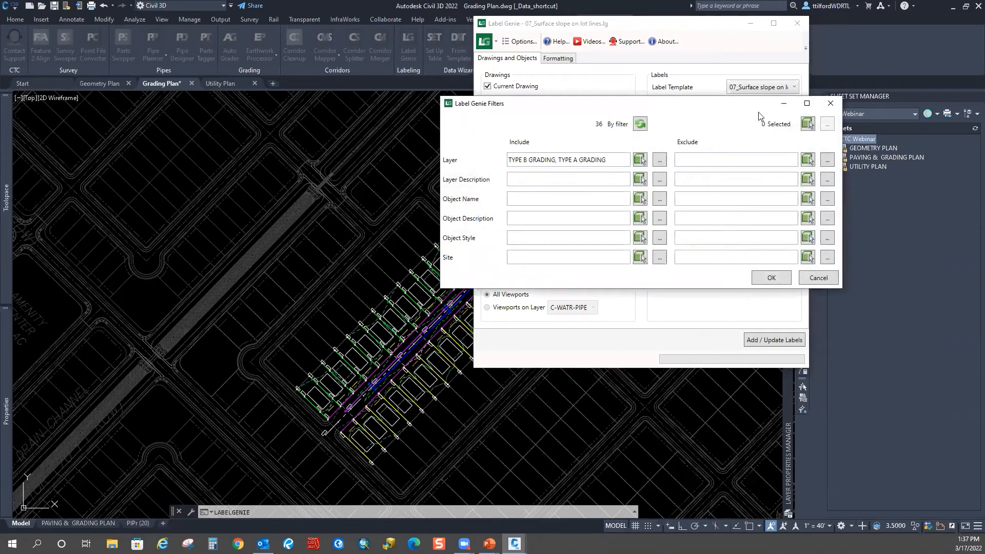
{"action": "left_click", "coordinate": [831, 103]}
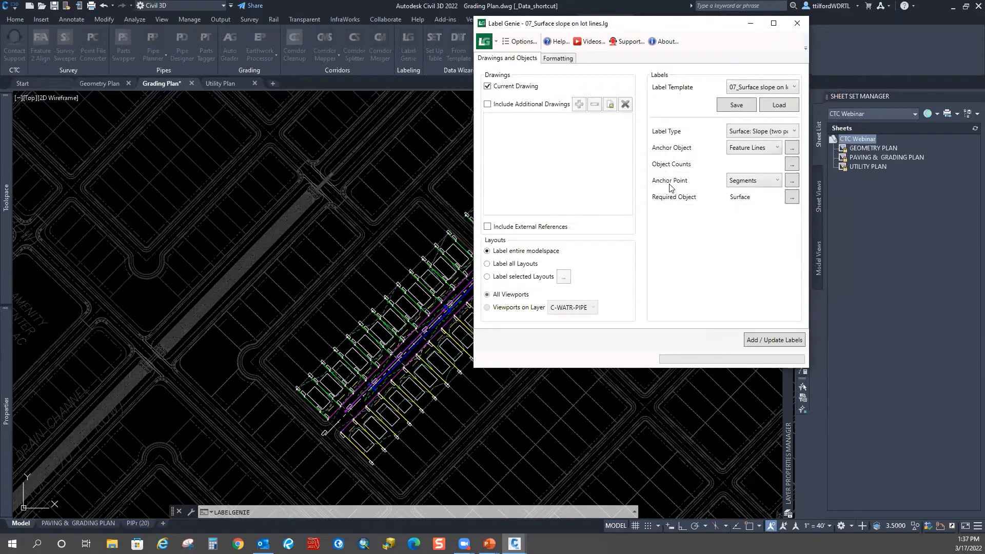
Review the Segments anchor point settings and the FG surface filter for the slope labels.
{"action": "left_click", "coordinate": [772, 181]}
{"action": "left_click", "coordinate": [775, 184]}
{"action": "left_click", "coordinate": [792, 181]}
{"action": "left_click", "coordinate": [682, 221]}
{"action": "left_click", "coordinate": [791, 197]}
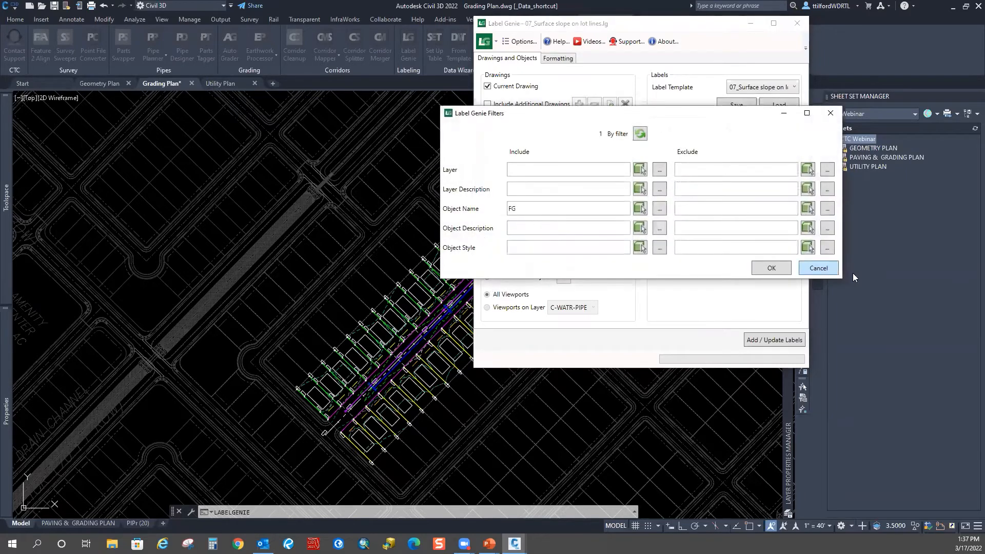
{"action": "left_click", "coordinate": [819, 269]}
Add the two-point surface slope labels to the lot line feature lines in the current drawing, and close Label Genie.
{"action": "left_click", "coordinate": [772, 341]}
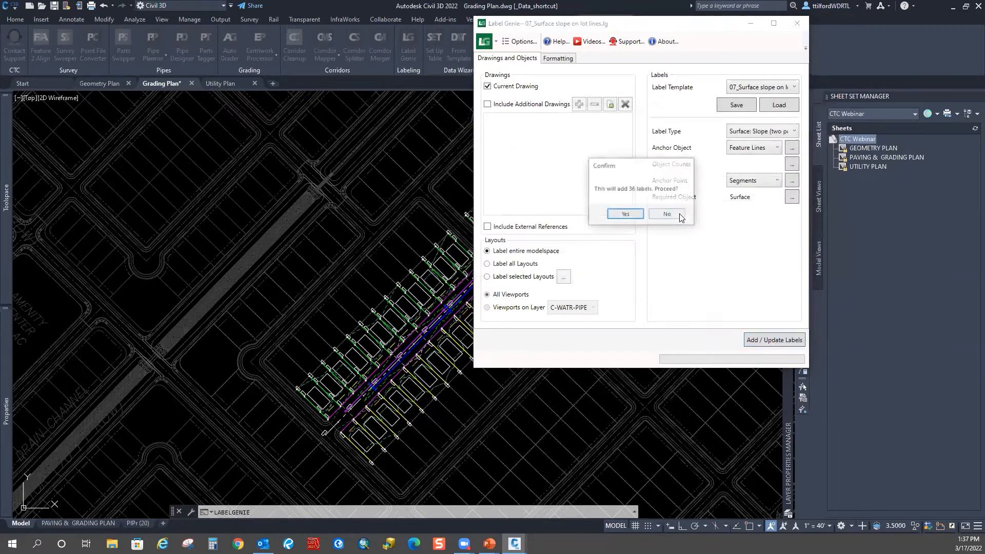
{"action": "left_click", "coordinate": [625, 215]}
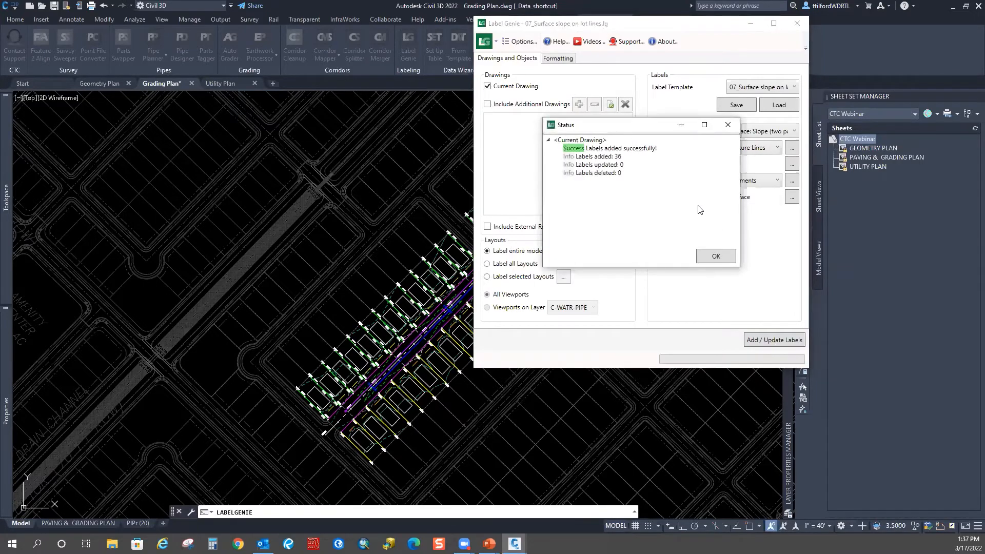
{"action": "left_click", "coordinate": [715, 256]}
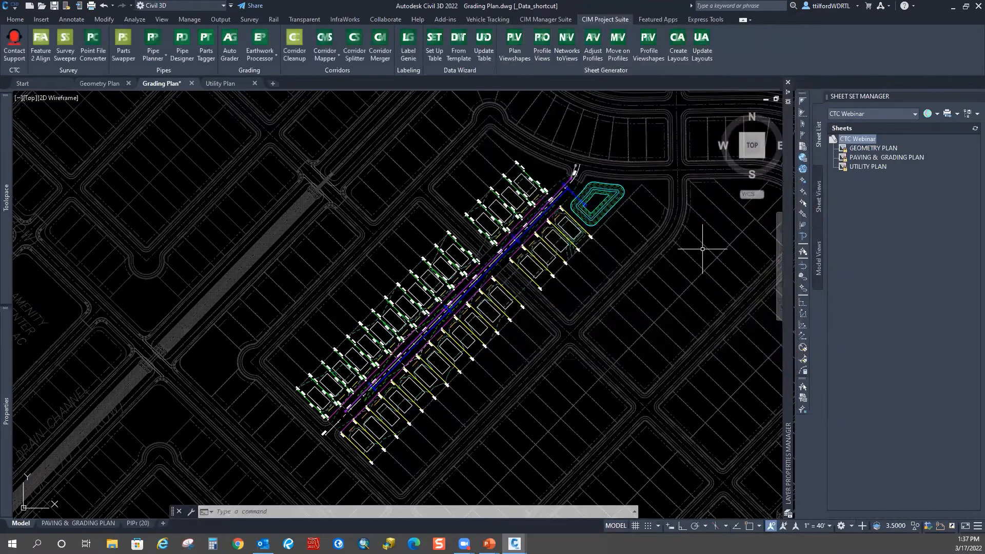
Inspect the new slope percentage labels on the side lot lines along Road A, starting near station 11+00.
{"action": "middle_click_drag", "start_coordinate": [469, 311], "coordinate": [519, 270]}
{"action": "scroll", "coordinate": [440, 352], "scroll_direction": "up", "scroll_amount": 10}
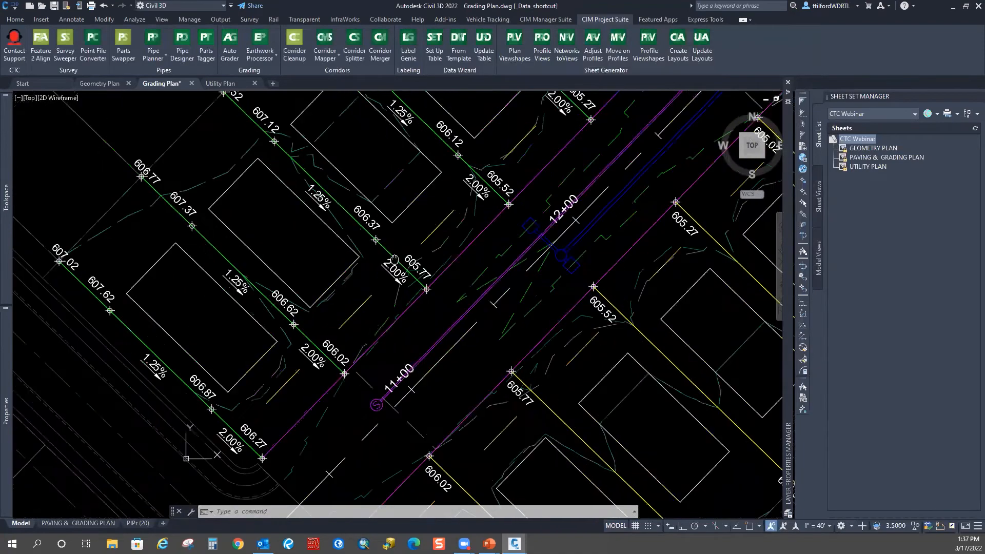
{"action": "middle_click_drag", "start_coordinate": [479, 256], "coordinate": [430, 322]}
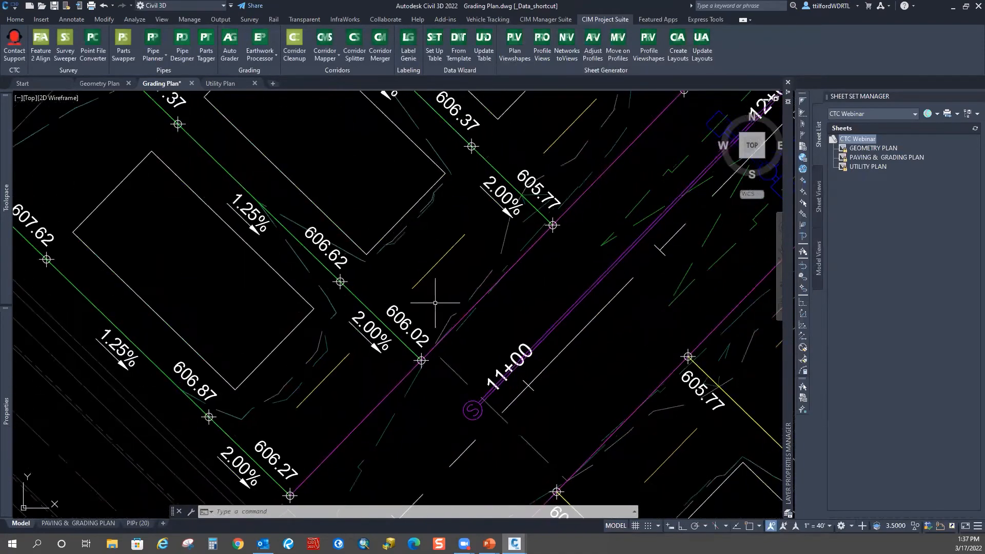
{"action": "middle_click_drag", "start_coordinate": [566, 148], "coordinate": [496, 293]}
{"action": "mouse_move", "coordinate": [672, 150]}
{"action": "middle_mouse_down"}
{"action": "mouse_move", "coordinate": [609, 233]}
{"action": "mouse_move", "coordinate": [630, 207]}
{"action": "mouse_move", "coordinate": [500, 314]}
{"action": "mouse_move", "coordinate": [496, 359]}
{"action": "middle_mouse_up"}
{"action": "middle_click_drag", "start_coordinate": [607, 98], "coordinate": [538, 318]}
{"action": "middle_click_drag", "start_coordinate": [648, 164], "coordinate": [549, 261]}
{"action": "mouse_move", "coordinate": [661, 265]}
{"action": "middle_mouse_down"}
{"action": "mouse_move", "coordinate": [589, 286]}
{"action": "mouse_move", "coordinate": [523, 229]}
{"action": "middle_mouse_up"}
Examine the slope labels on the lots near the far end of Road A and the contours of the adjacent pond.
{"action": "scroll", "coordinate": [524, 230], "scroll_direction": "down", "scroll_amount": 5}
{"action": "middle_click_drag", "start_coordinate": [605, 239], "coordinate": [538, 217]}
{"action": "middle_click_drag", "start_coordinate": [574, 145], "coordinate": [503, 314]}
{"action": "scroll", "coordinate": [503, 308], "scroll_direction": "up", "scroll_amount": 1}
{"action": "middle_click_drag", "start_coordinate": [493, 264], "coordinate": [426, 347]}
{"action": "scroll", "coordinate": [623, 288], "scroll_direction": "up", "scroll_amount": 1}
{"action": "middle_click_drag", "start_coordinate": [633, 291], "coordinate": [539, 297]}
{"action": "scroll", "coordinate": [539, 297], "scroll_direction": "down", "scroll_amount": 2}
{"action": "scroll", "coordinate": [508, 321], "scroll_direction": "up", "scroll_amount": 5}
{"action": "mouse_move", "coordinate": [591, 281]}
{"action": "middle_mouse_down"}
{"action": "mouse_move", "coordinate": [507, 322]}
{"action": "mouse_move", "coordinate": [534, 271]}
{"action": "middle_mouse_up"}
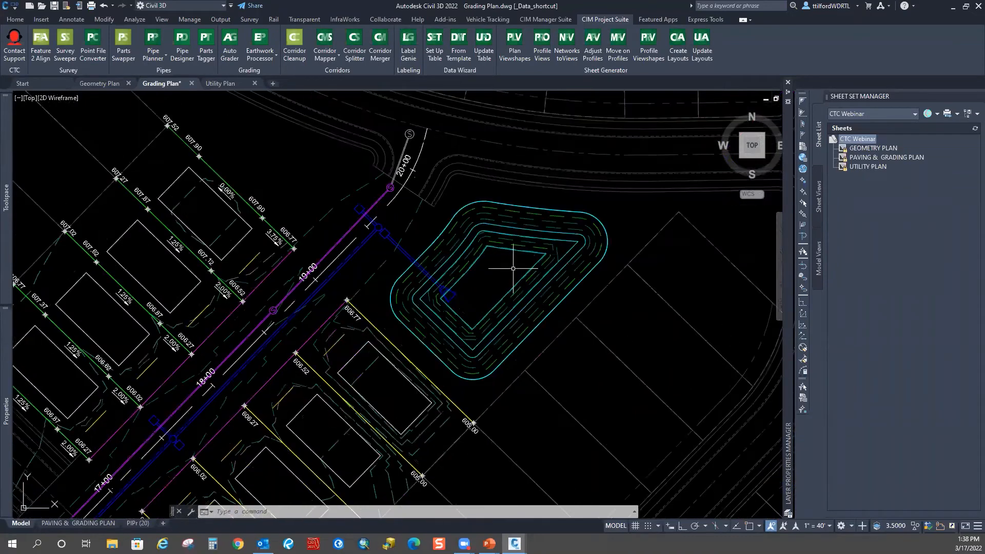
{"action": "scroll", "coordinate": [510, 267], "scroll_direction": "up", "scroll_amount": 5}
{"action": "scroll", "coordinate": [505, 261], "scroll_direction": "down", "scroll_amount": 2}
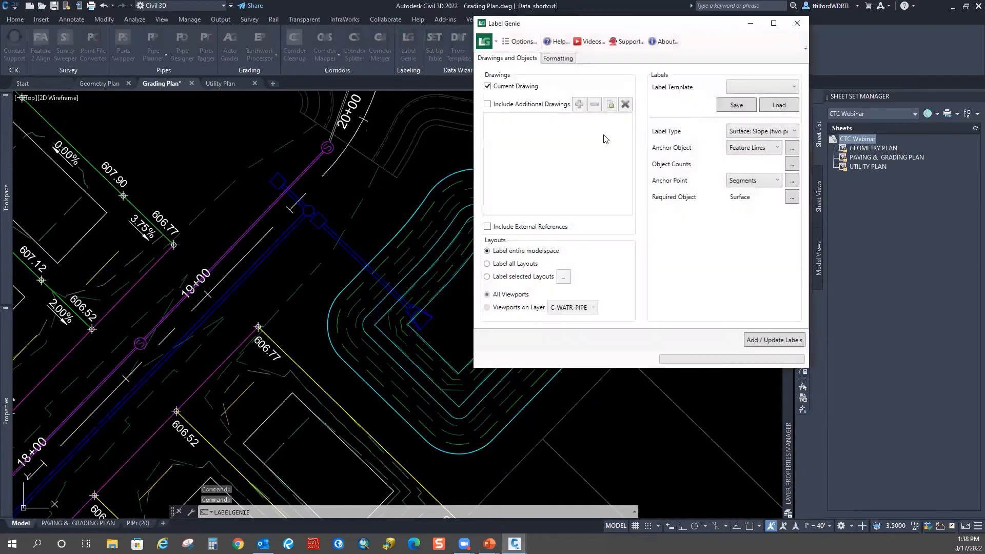
Load the 08_Surface contours interval label template and check its label type, anchor object and anchor point choices.
{"action": "left_click", "coordinate": [788, 88]}
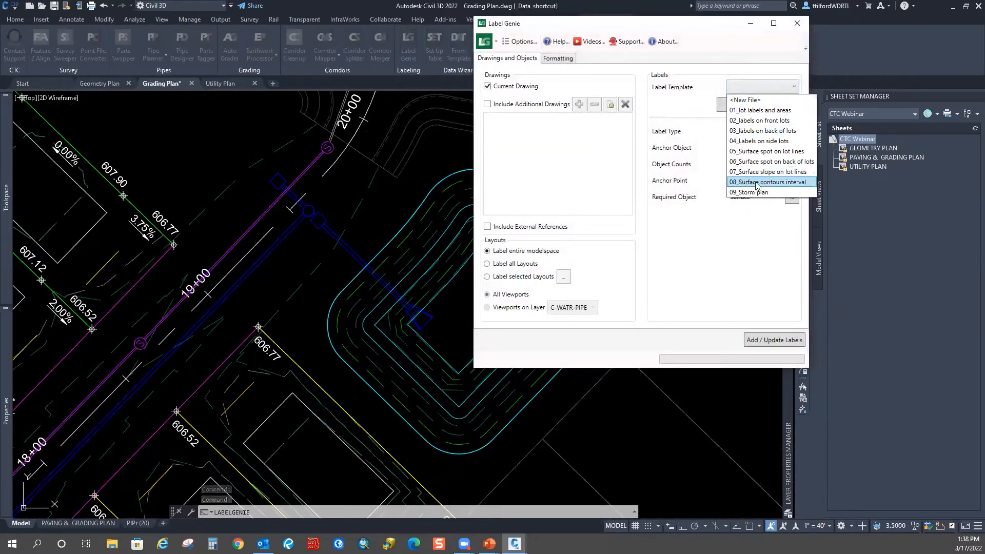
{"action": "left_click", "coordinate": [756, 183]}
{"action": "left_click", "coordinate": [779, 105]}
{"action": "key", "text": "Return"}
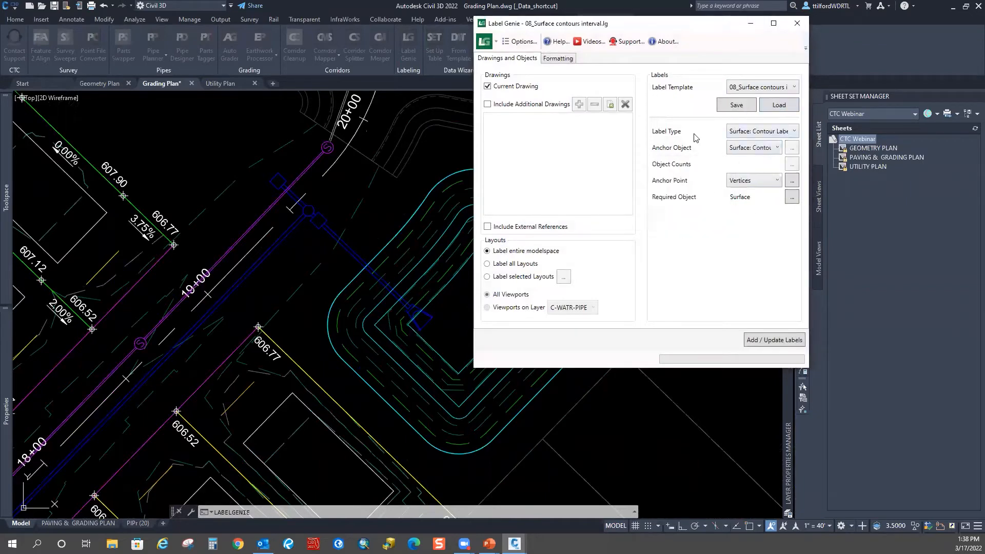
{"action": "left_click", "coordinate": [793, 131]}
{"action": "left_click", "coordinate": [759, 140]}
{"action": "left_click", "coordinate": [758, 149]}
{"action": "left_click", "coordinate": [761, 162]}
{"action": "left_click", "coordinate": [737, 183]}
{"action": "left_click", "coordinate": [739, 185]}
Review the interval settings for major, minor and user contour labels and the required surface's object name filter.
{"action": "left_click", "coordinate": [792, 182]}
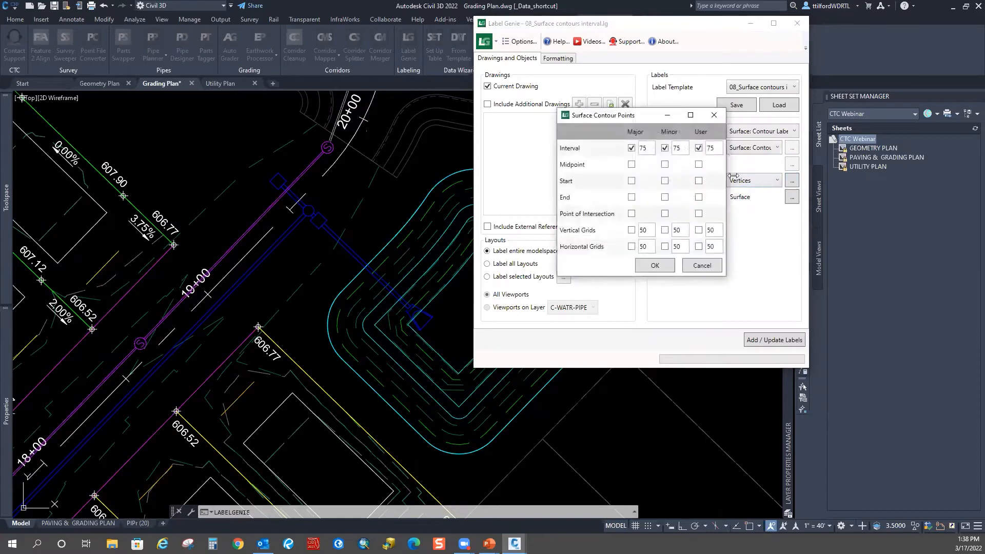
{"action": "left_click_drag", "start_coordinate": [615, 116], "coordinate": [647, 80]}
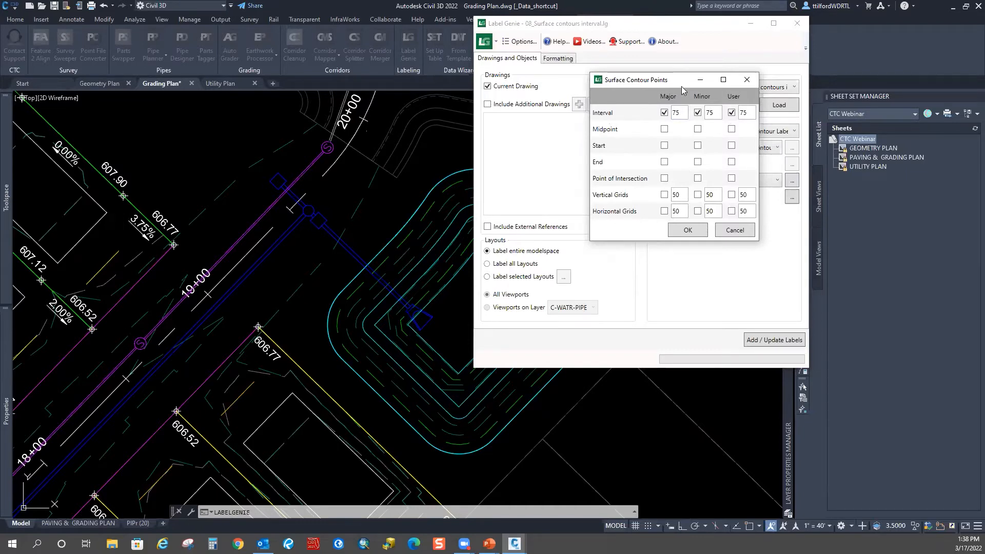
{"action": "left_click_drag", "start_coordinate": [672, 82], "coordinate": [647, 52]}
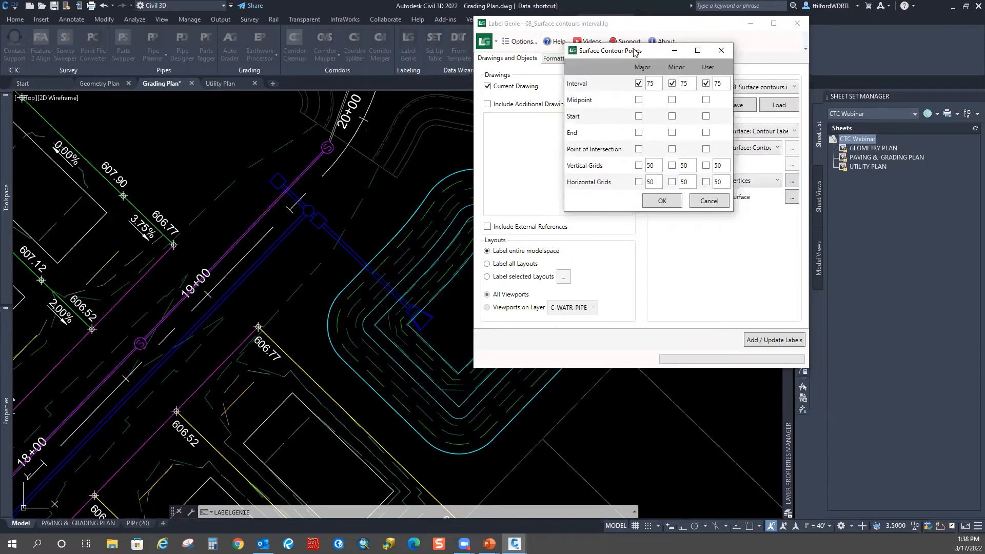
{"action": "left_click_drag", "start_coordinate": [631, 50], "coordinate": [636, 65]}
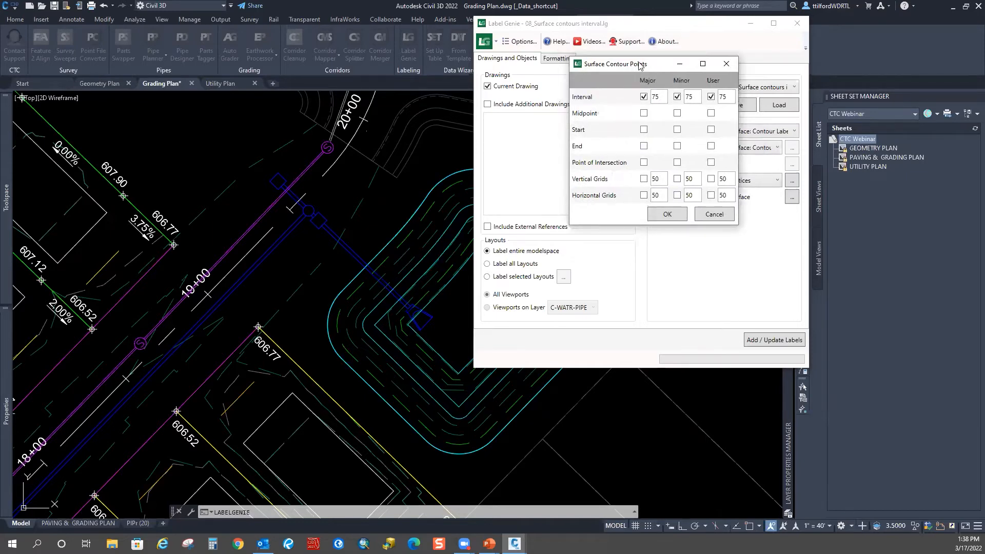
{"action": "left_click_drag", "start_coordinate": [639, 65], "coordinate": [663, 61]}
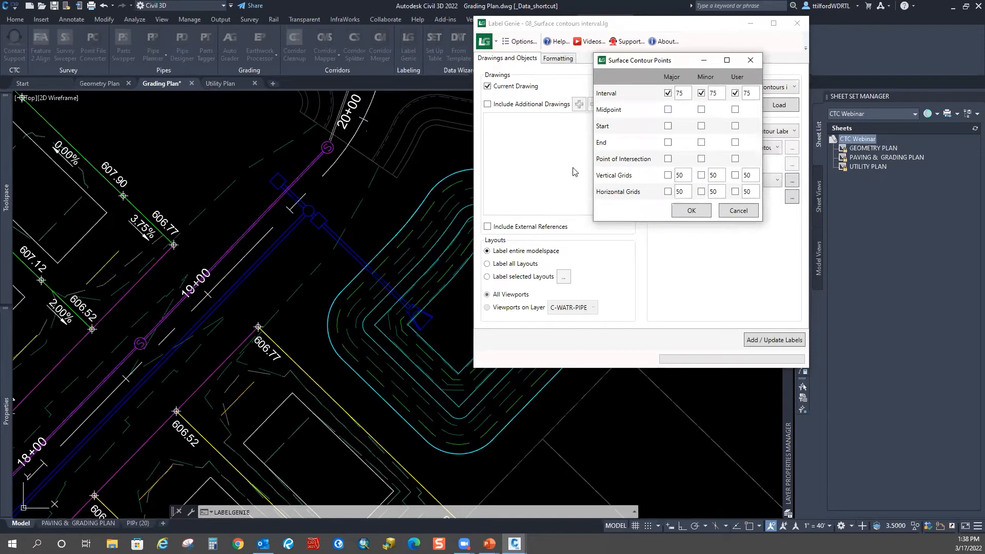
{"action": "left_click", "coordinate": [692, 211]}
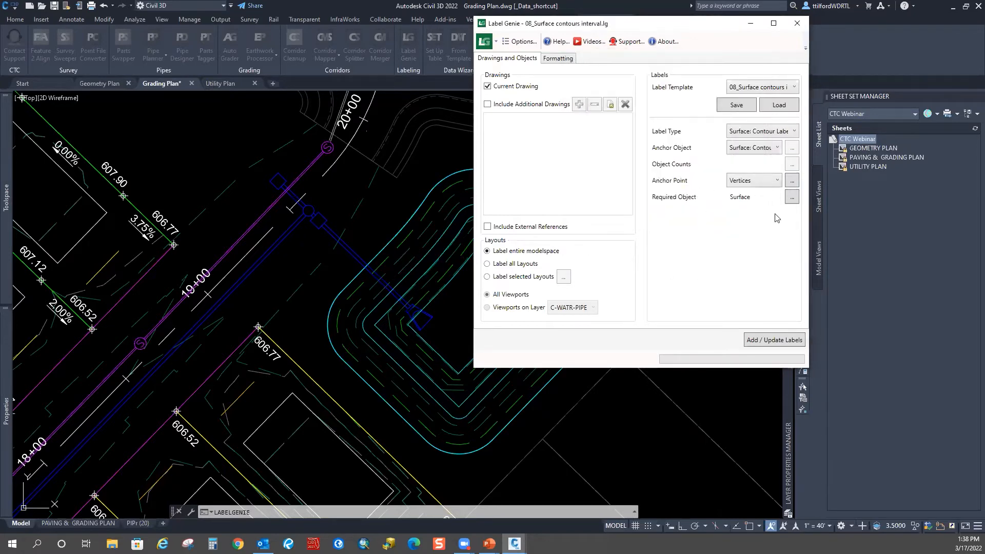
{"action": "left_click", "coordinate": [792, 198]}
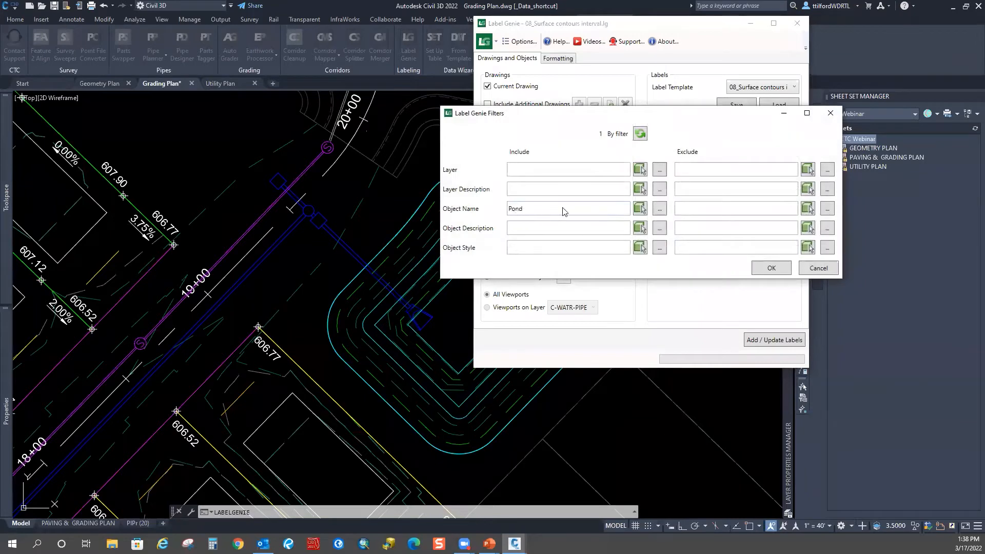
{"action": "left_click", "coordinate": [818, 268]}
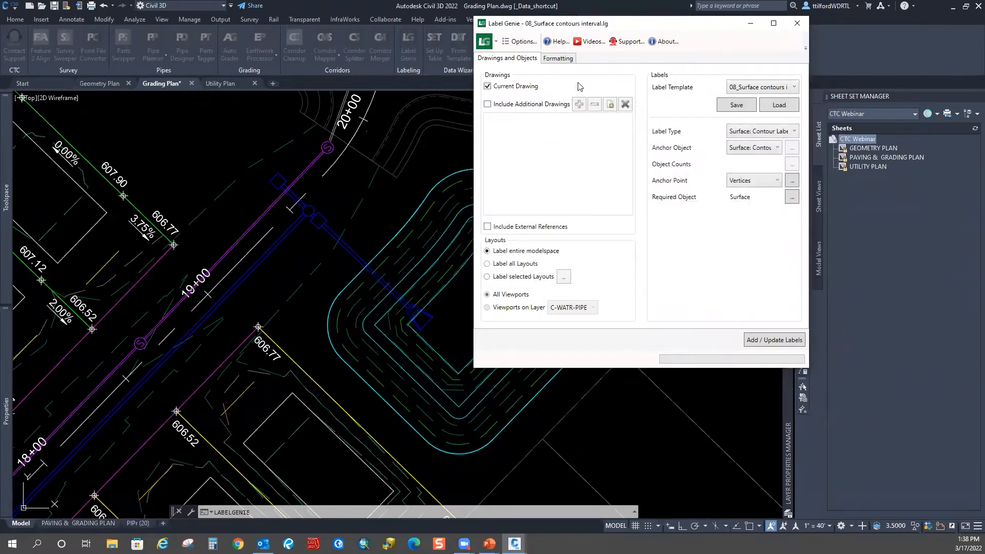
Set the minor and user contour label styles to Proposed Minor Labels and the label layer to C-ANNO.
{"action": "left_click", "coordinate": [558, 59]}
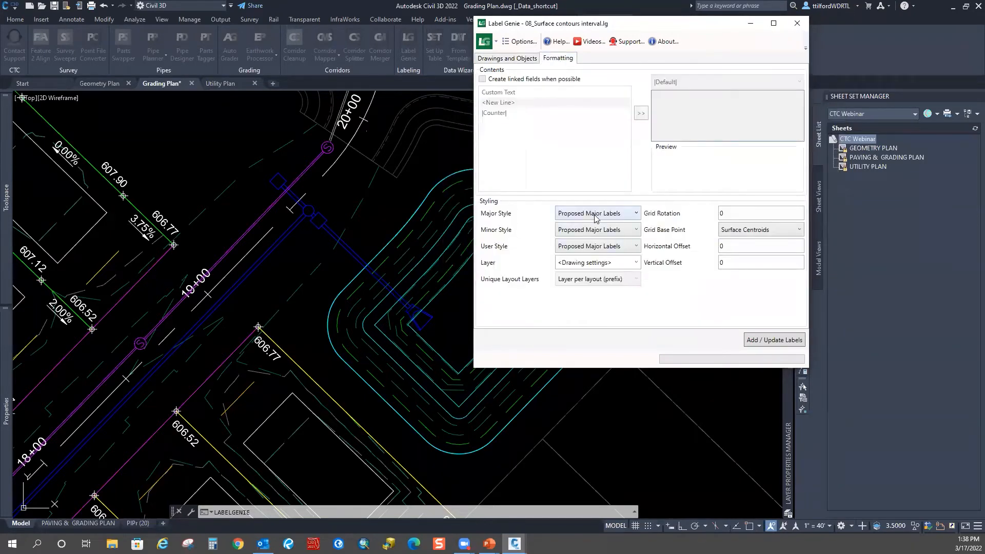
{"action": "left_click", "coordinate": [638, 231]}
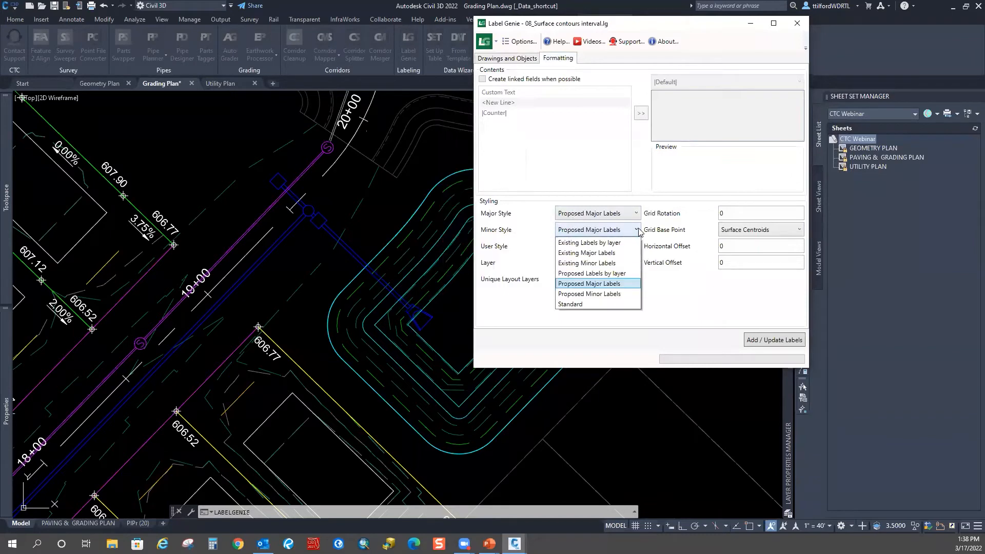
{"action": "left_click", "coordinate": [606, 294]}
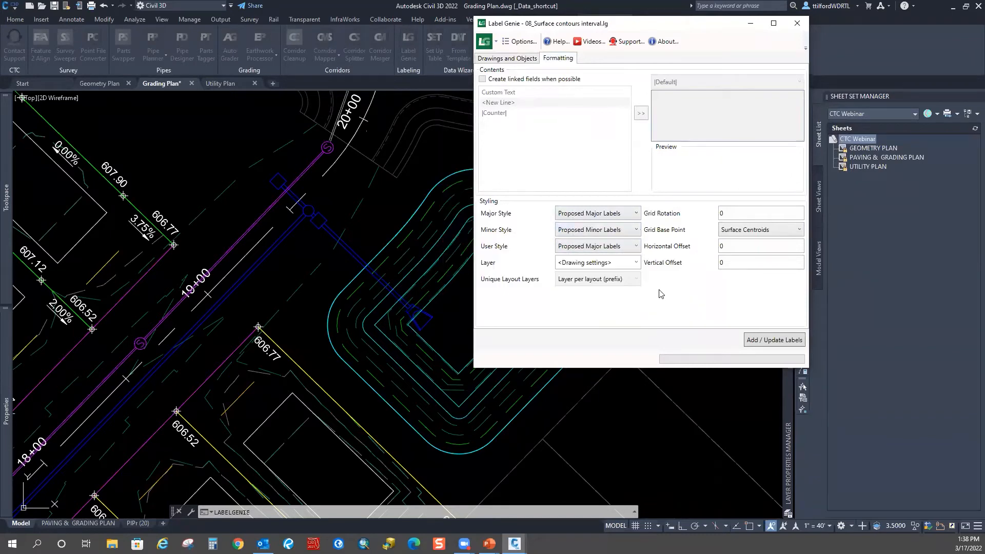
{"action": "left_click", "coordinate": [636, 247]}
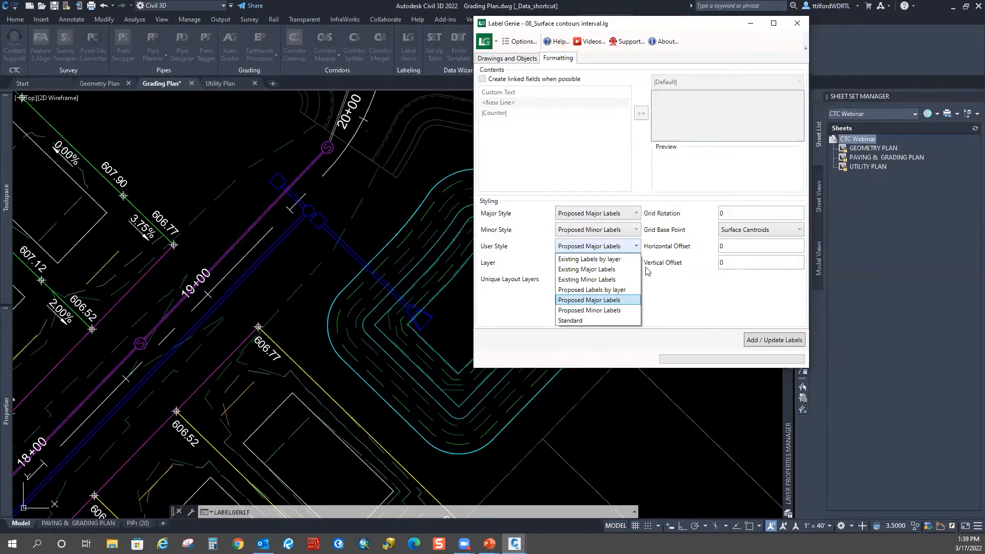
{"action": "left_click", "coordinate": [697, 285]}
{"action": "left_click", "coordinate": [632, 250]}
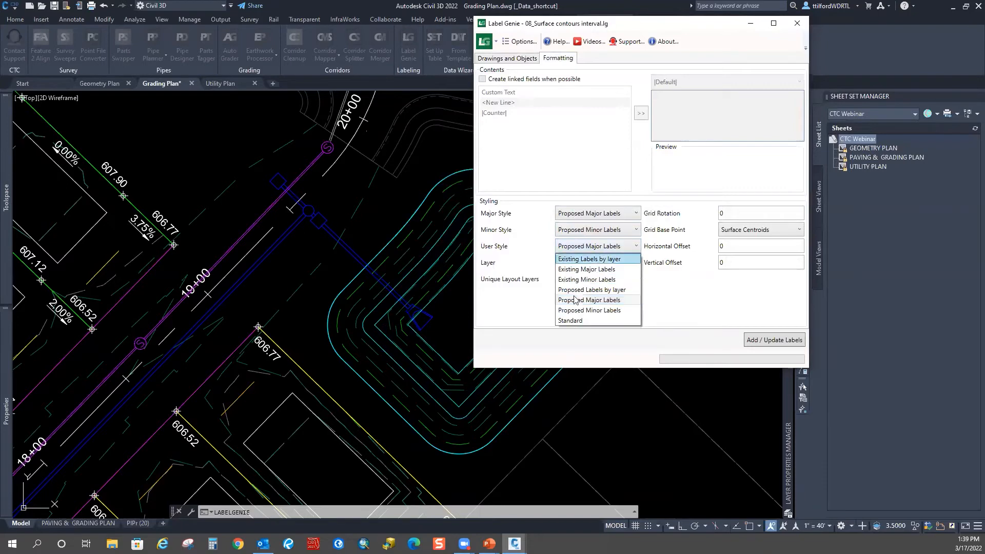
{"action": "left_click", "coordinate": [611, 310]}
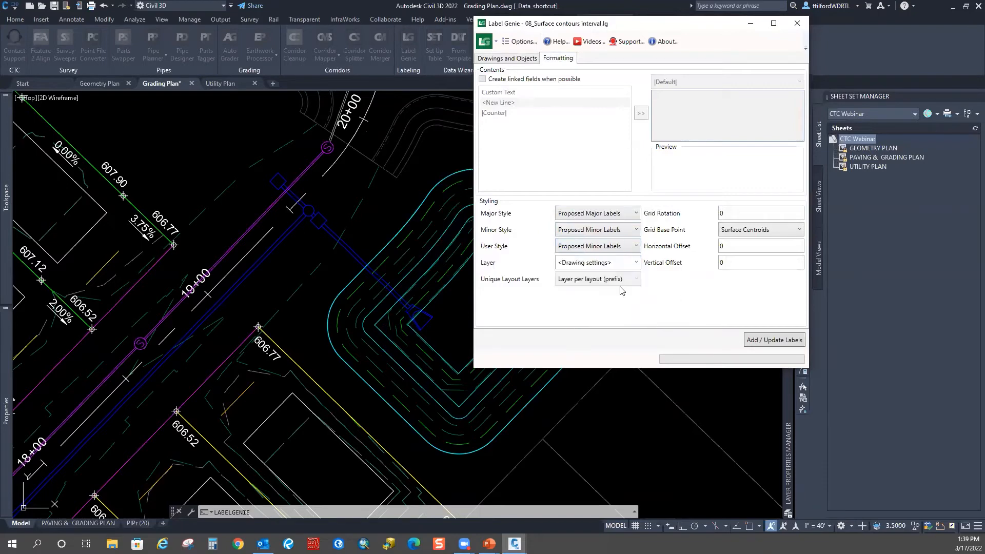
{"action": "left_click", "coordinate": [636, 263]}
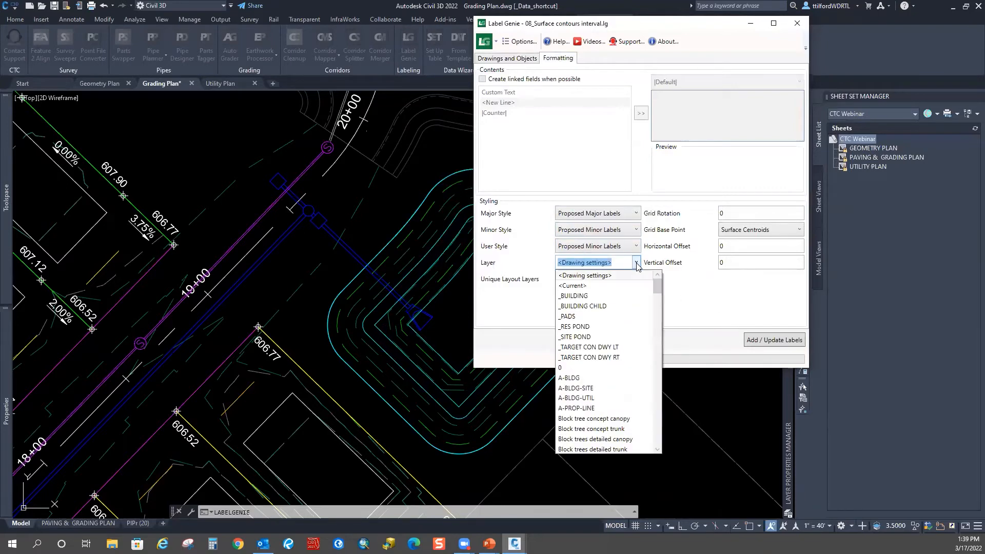
{"action": "mouse_move", "coordinate": [657, 289]}
{"action": "left_mouse_down"}
{"action": "mouse_move", "coordinate": [645, 429]}
{"action": "mouse_move", "coordinate": [645, 298]}
{"action": "left_mouse_up"}
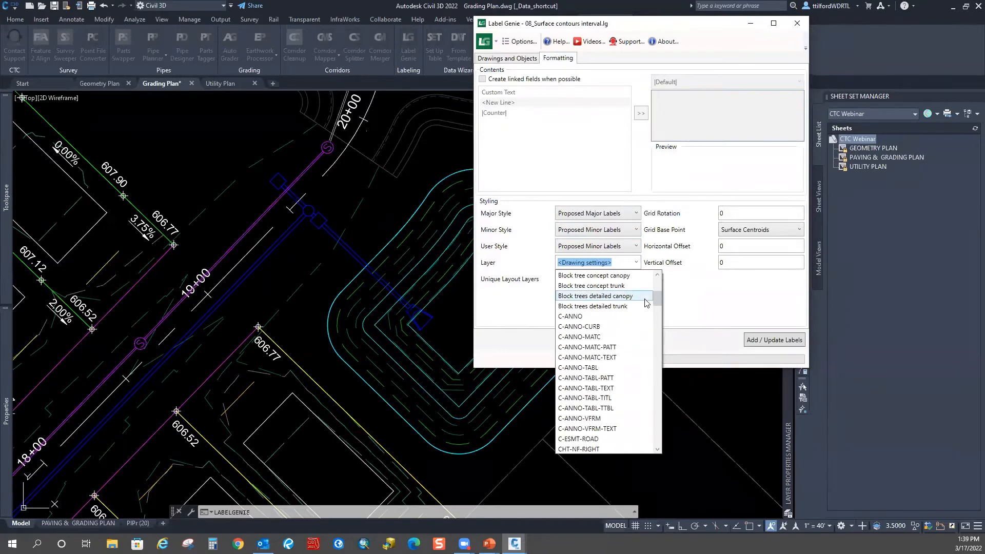
{"action": "left_click", "coordinate": [581, 316]}
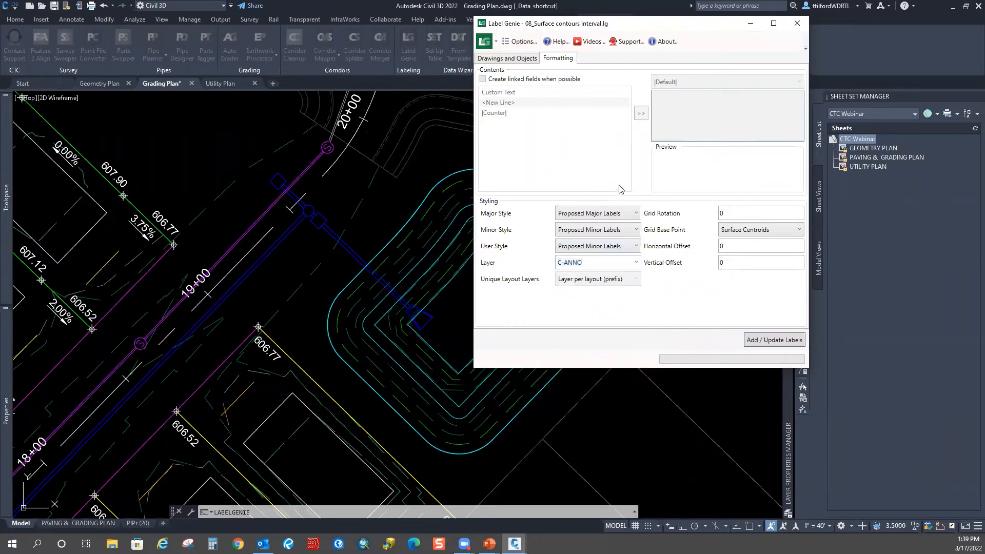
Add the contour labels to the pond surface in the current drawing.
{"action": "left_click_drag", "start_coordinate": [676, 36], "coordinate": [680, 53]}
{"action": "left_click", "coordinate": [522, 75]}
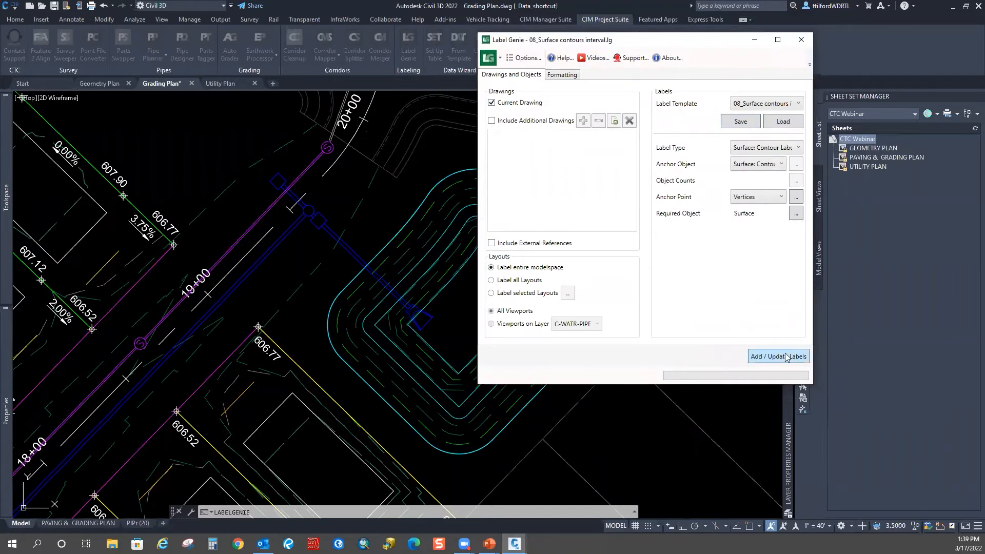
{"action": "left_click_drag", "start_coordinate": [637, 43], "coordinate": [844, 28]}
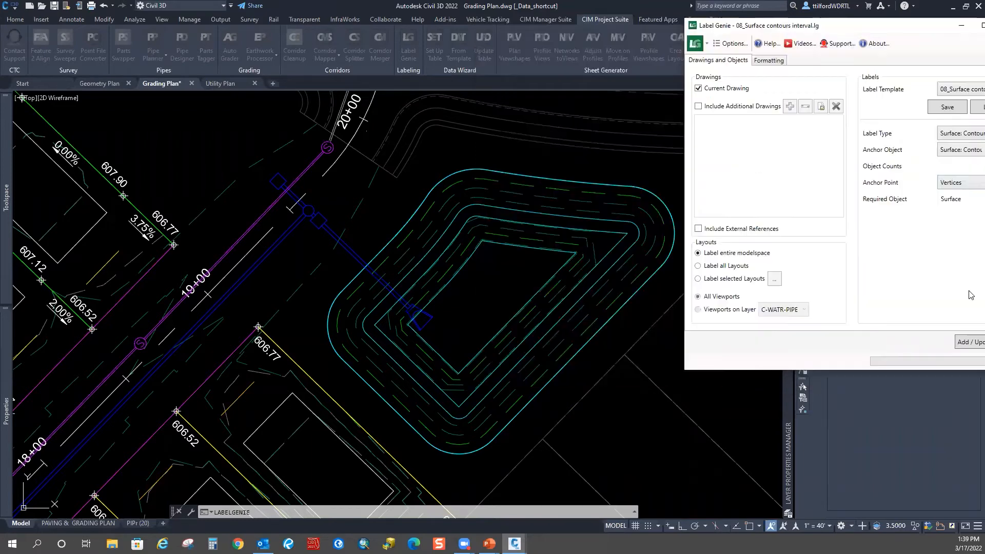
{"action": "left_click_drag", "start_coordinate": [906, 27], "coordinate": [890, 23]}
{"action": "left_click", "coordinate": [962, 338]}
{"action": "left_click", "coordinate": [822, 211]}
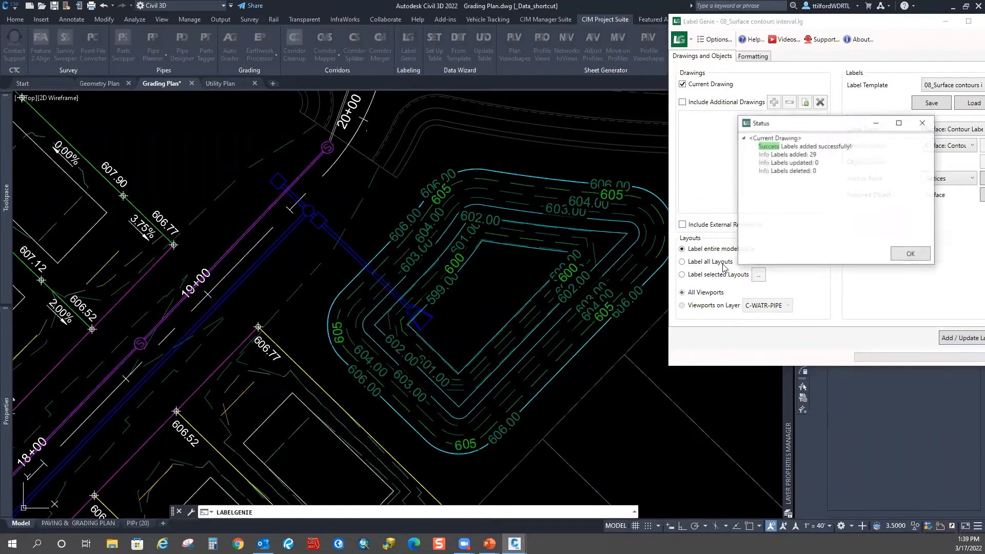
{"action": "left_click", "coordinate": [912, 255]}
Reopen Label Genie and load the 08_Surface contours interval template again.
{"action": "middle_click_drag", "start_coordinate": [513, 264], "coordinate": [496, 272]}
{"action": "middle_click_drag", "start_coordinate": [559, 292], "coordinate": [458, 283]}
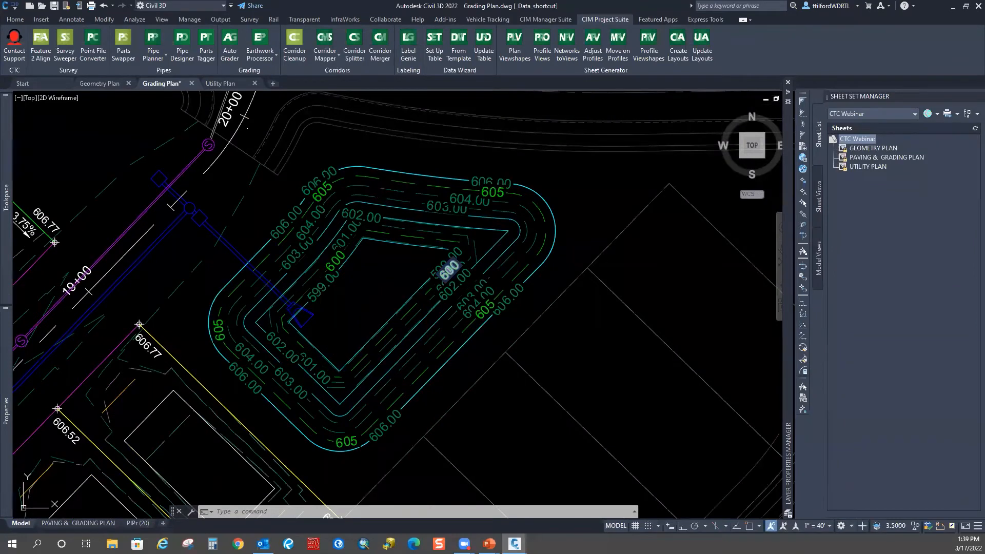
{"action": "key", "text": "Return"}
{"action": "left_click_drag", "start_coordinate": [866, 28], "coordinate": [577, 24]}
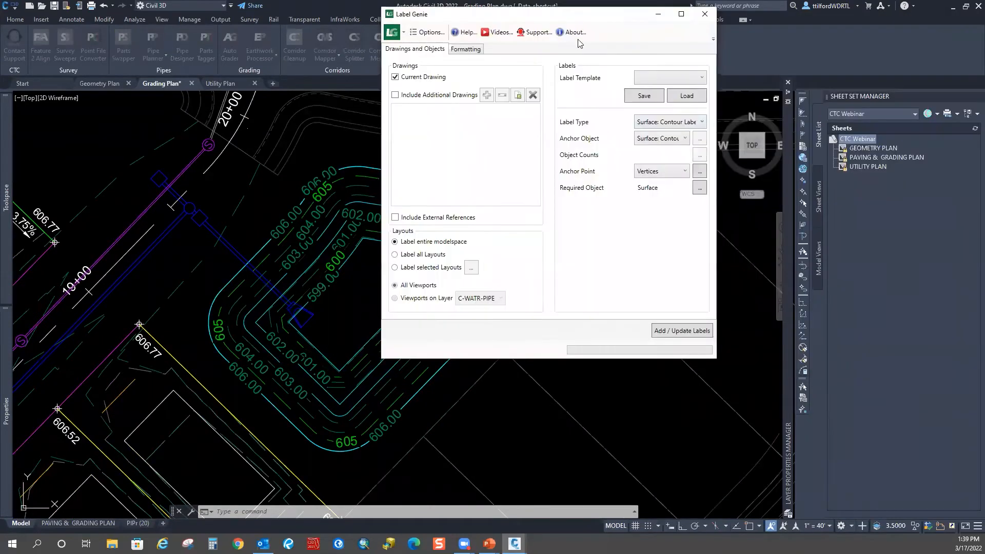
{"action": "left_click", "coordinate": [695, 82]}
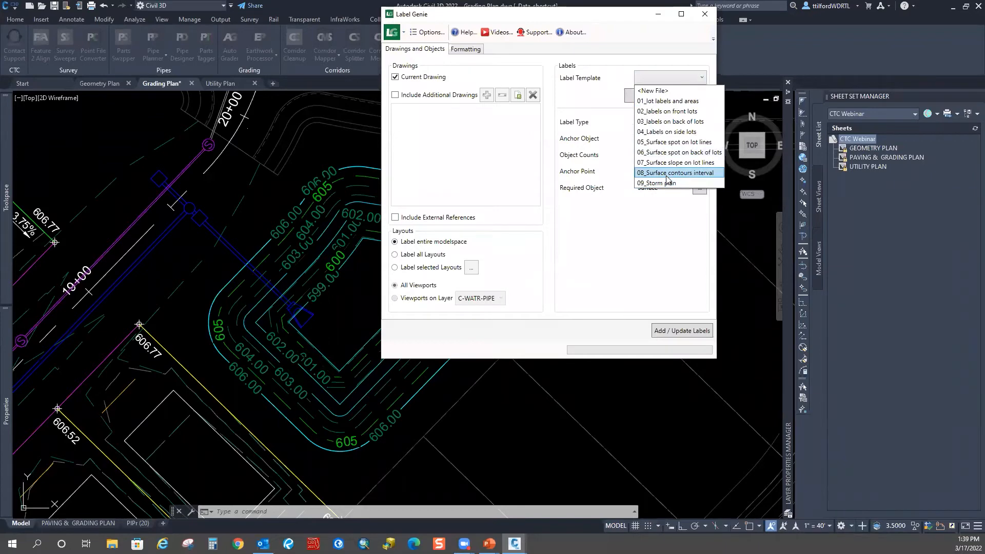
{"action": "left_click", "coordinate": [667, 173]}
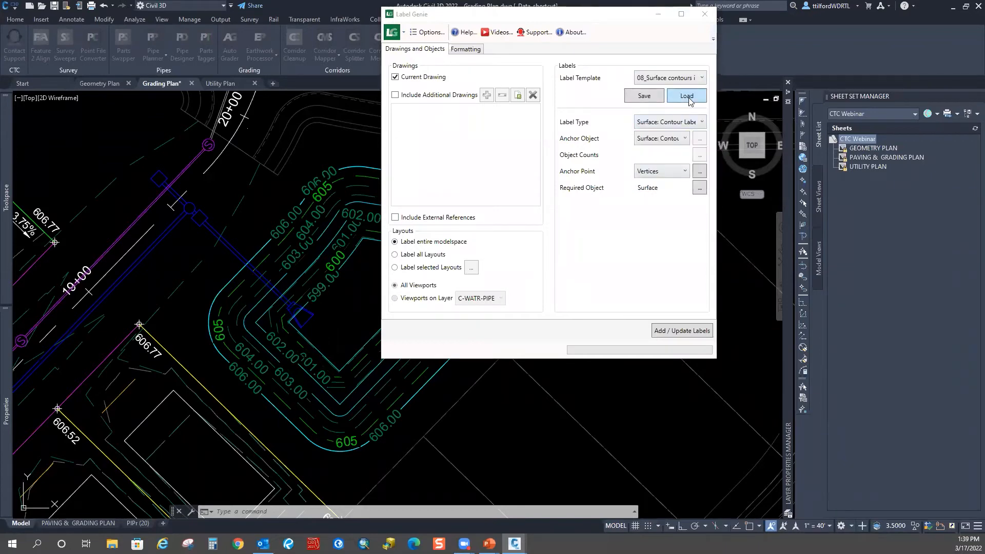
{"action": "left_click", "coordinate": [687, 96]}
{"action": "left_click", "coordinate": [566, 204]}
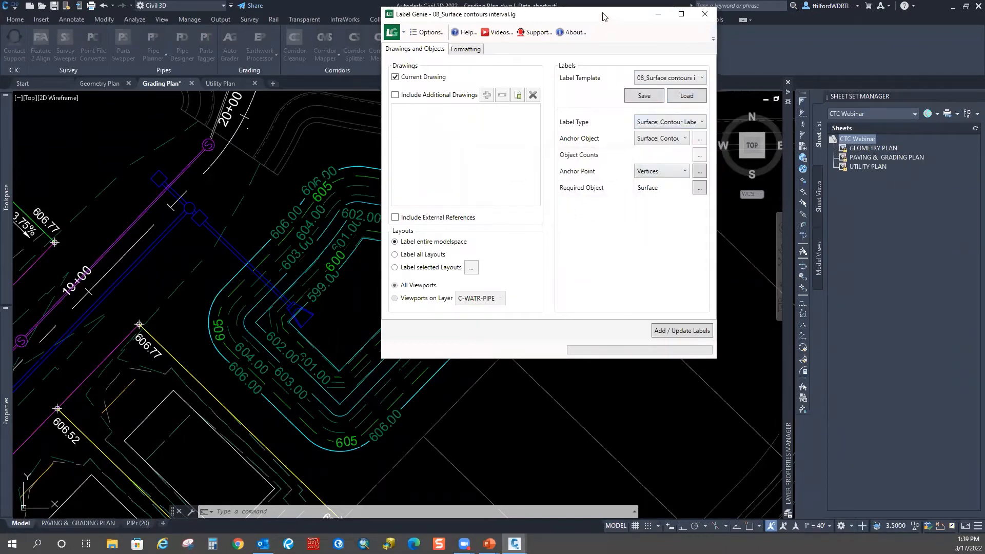
{"action": "left_click_drag", "start_coordinate": [548, 16], "coordinate": [621, 14]}
Assign the contour labels to the C-ANNO layer, keeping Proposed Major Labels for all three styles.
{"action": "left_click", "coordinate": [539, 47]}
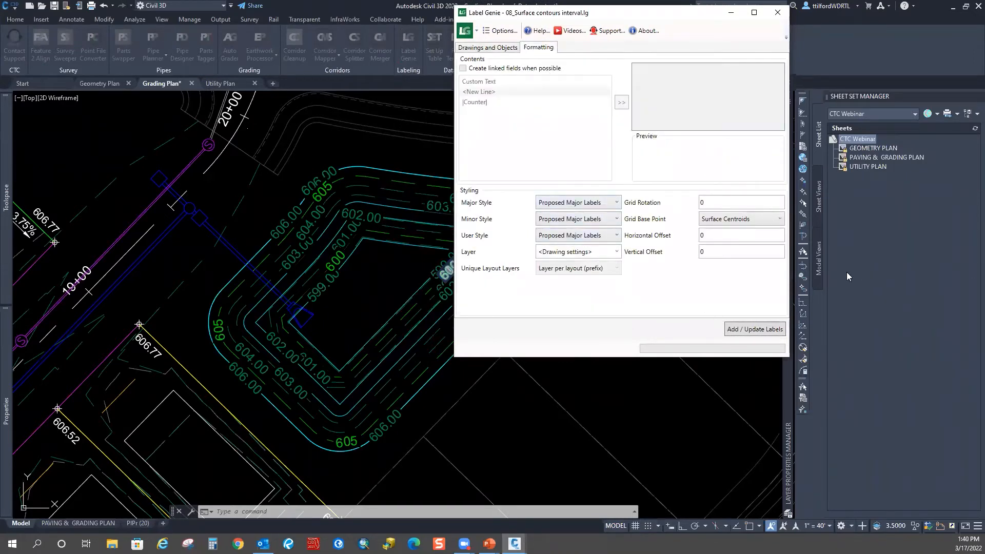
{"action": "left_click", "coordinate": [617, 251]}
{"action": "scroll", "coordinate": [580, 328], "scroll_direction": "down", "scroll_amount": 5}
{"action": "scroll", "coordinate": [579, 328], "scroll_direction": "up", "scroll_amount": 2}
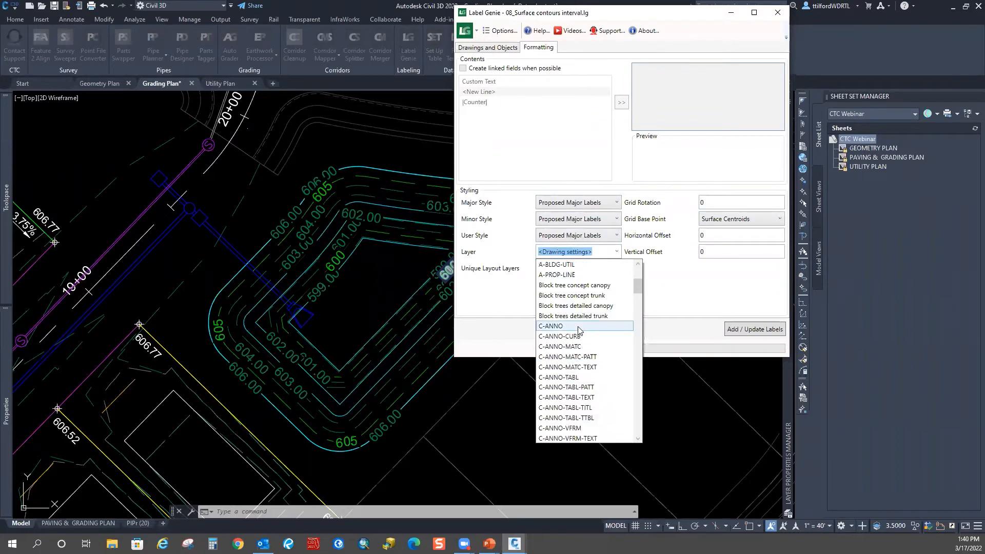
{"action": "left_click", "coordinate": [578, 325]}
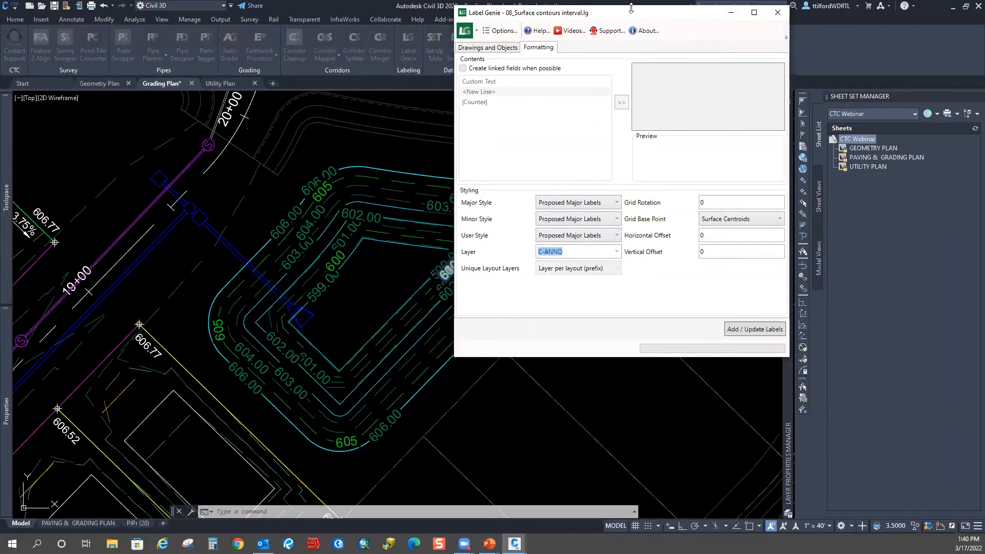
Update the pond contour labels in the drawing, replacing the previously added ones.
{"action": "left_click_drag", "start_coordinate": [635, 13], "coordinate": [682, 32]}
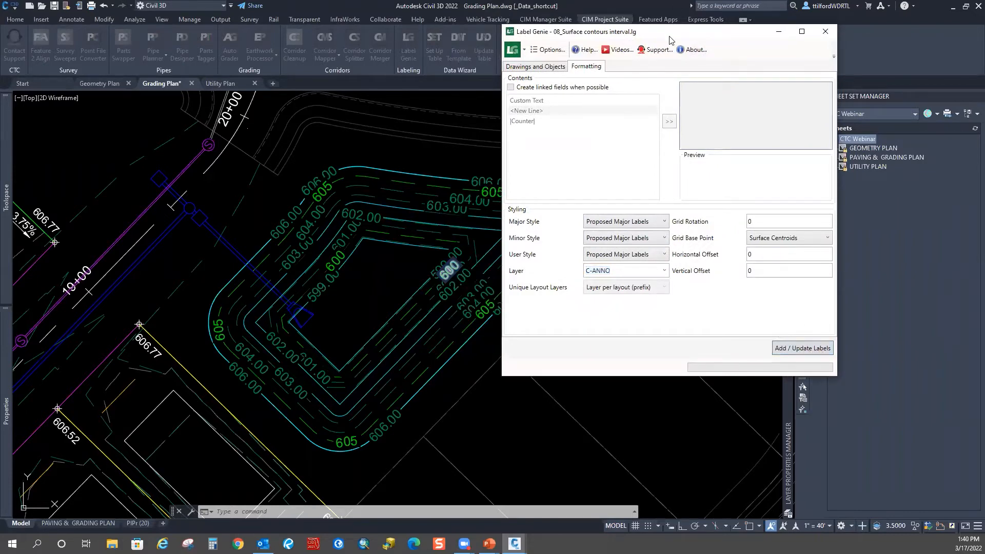
{"action": "left_click_drag", "start_coordinate": [669, 39], "coordinate": [733, 49]}
{"action": "left_click", "coordinate": [854, 358]}
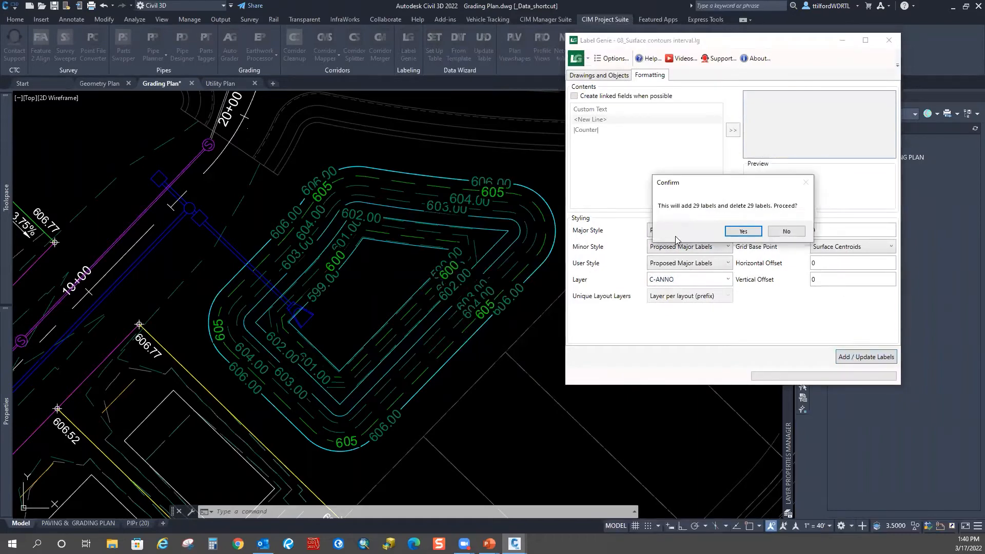
{"action": "left_click", "coordinate": [743, 231]}
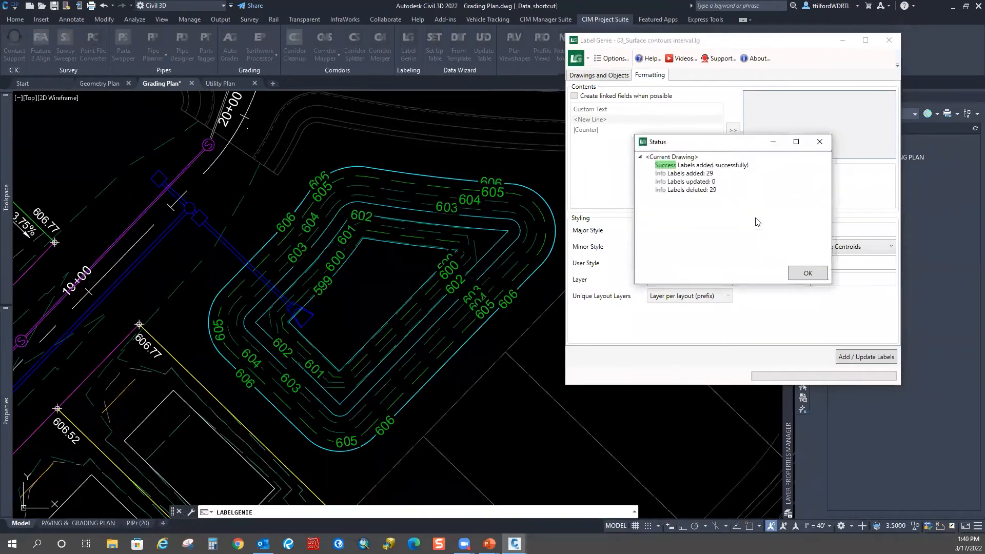
{"action": "left_click", "coordinate": [814, 274]}
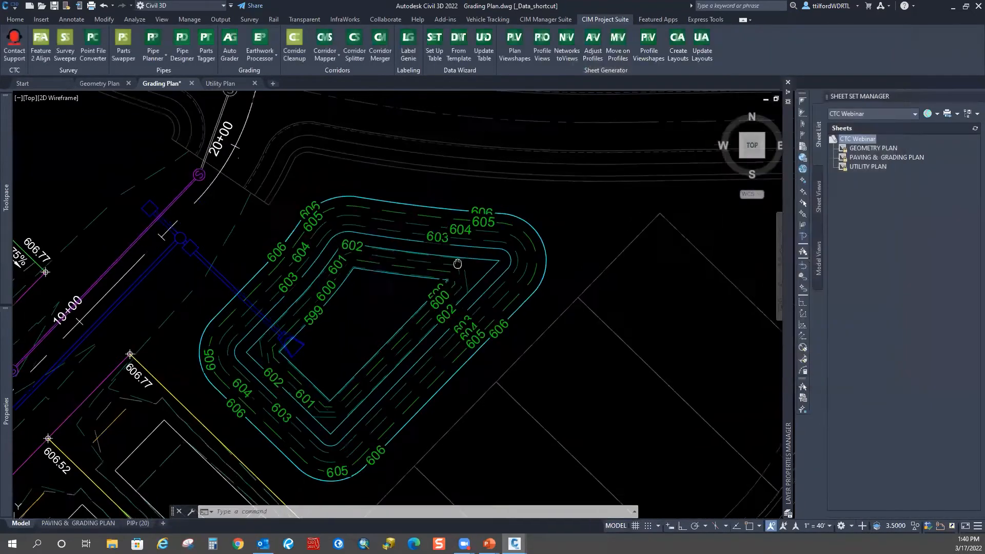
Slide the 606 contour label on the pond's north edge west along its contour, clear of the 605 label.
{"action": "scroll", "coordinate": [490, 183], "scroll_direction": "up", "scroll_amount": 4}
{"action": "left_click", "coordinate": [471, 234]}
{"action": "left_click", "coordinate": [472, 237]}
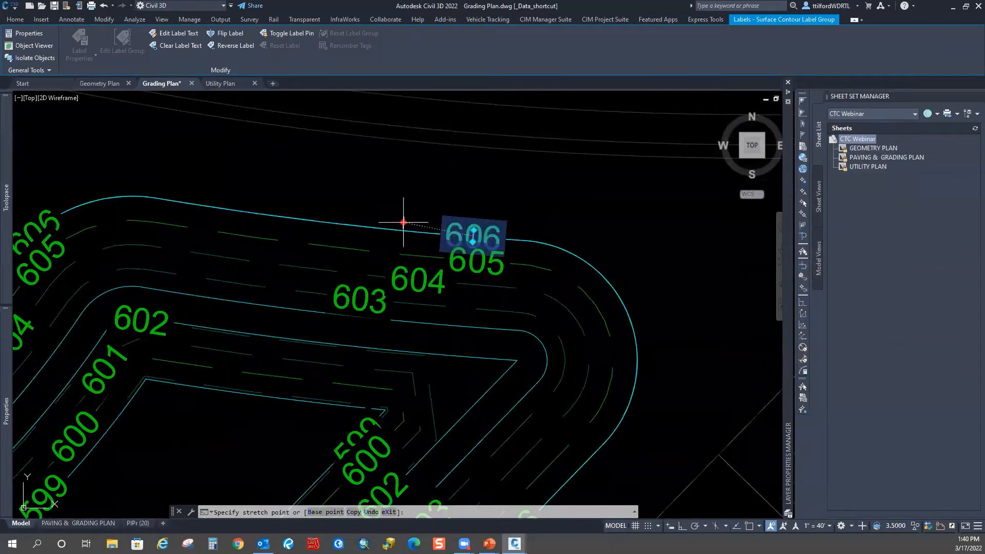
{"action": "left_click", "coordinate": [379, 218]}
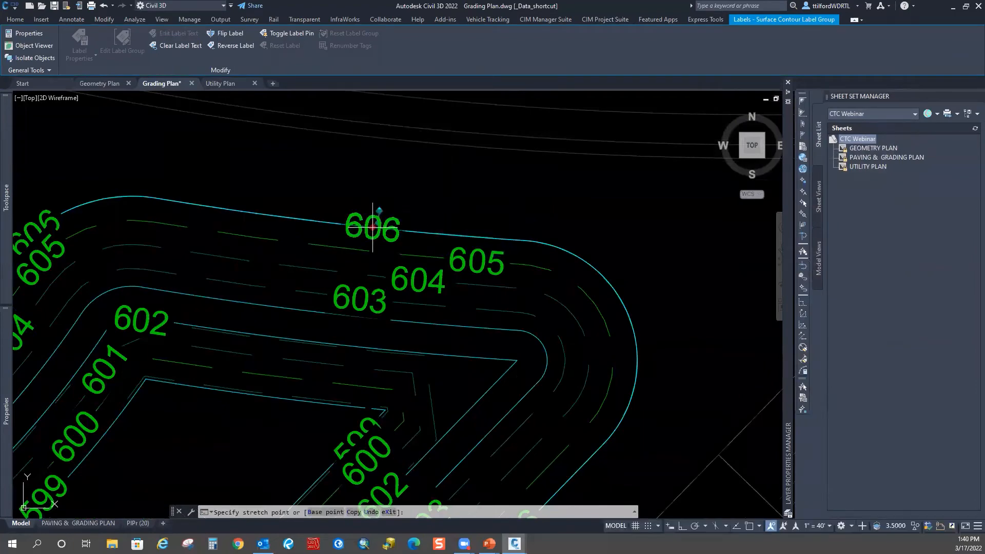
{"action": "scroll", "coordinate": [370, 220], "scroll_direction": "down", "scroll_amount": 3}
{"action": "middle_click_drag", "start_coordinate": [483, 378], "coordinate": [417, 242]}
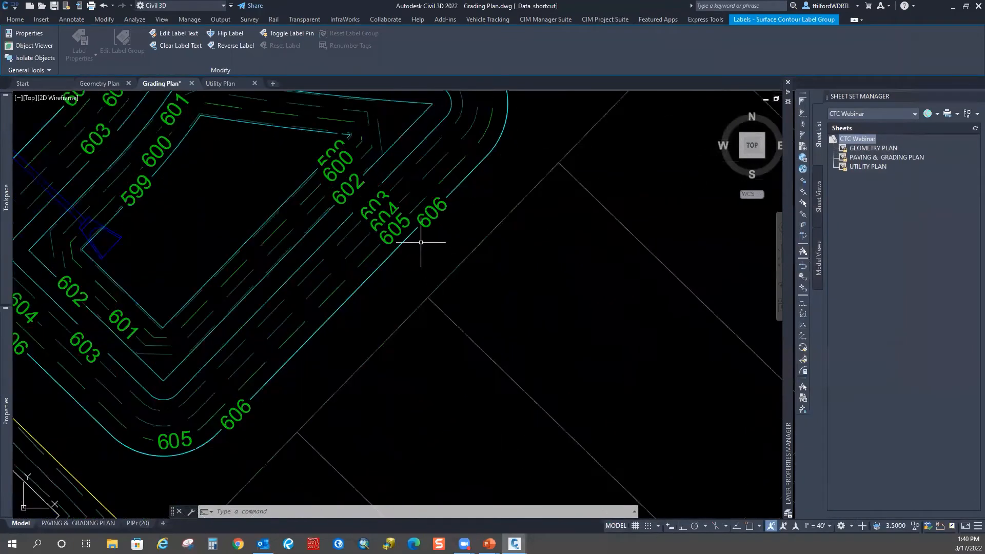
{"action": "scroll", "coordinate": [417, 216], "scroll_direction": "up", "scroll_amount": 3}
{"action": "key", "text": "Escape"}
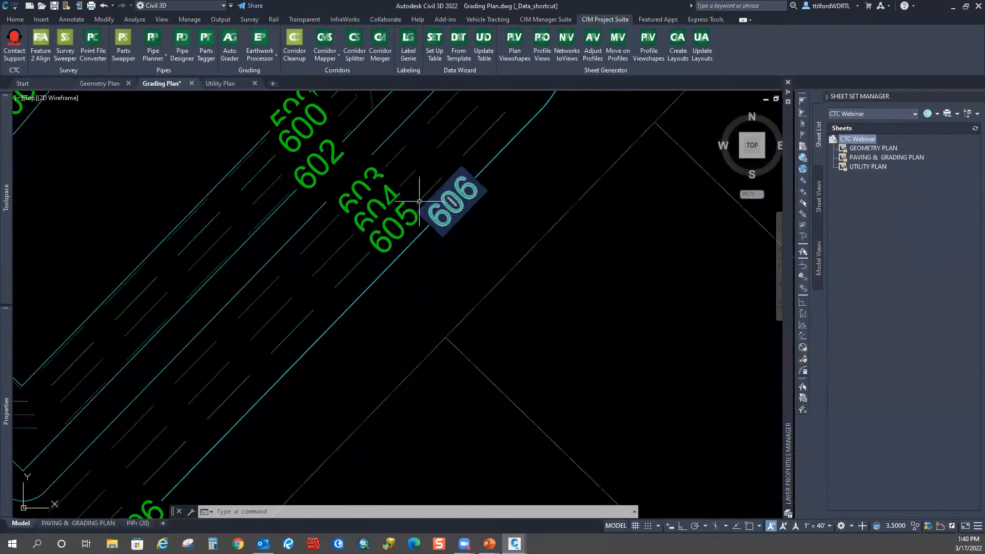
Slide the 604 contour label on the pond's southeast side southwest along its contour, clear of the 603 and 605 labels.
{"action": "left_click", "coordinate": [375, 207]}
{"action": "left_click", "coordinate": [375, 208]}
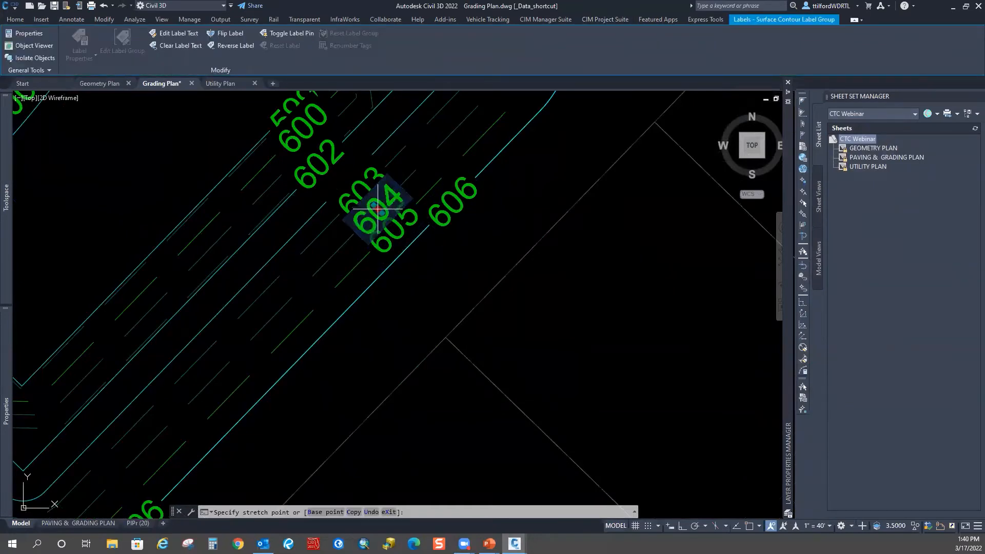
{"action": "left_click", "coordinate": [331, 258]}
{"action": "scroll", "coordinate": [333, 252], "scroll_direction": "down", "scroll_amount": 3}
{"action": "scroll", "coordinate": [341, 243], "scroll_direction": "up", "scroll_amount": 4}
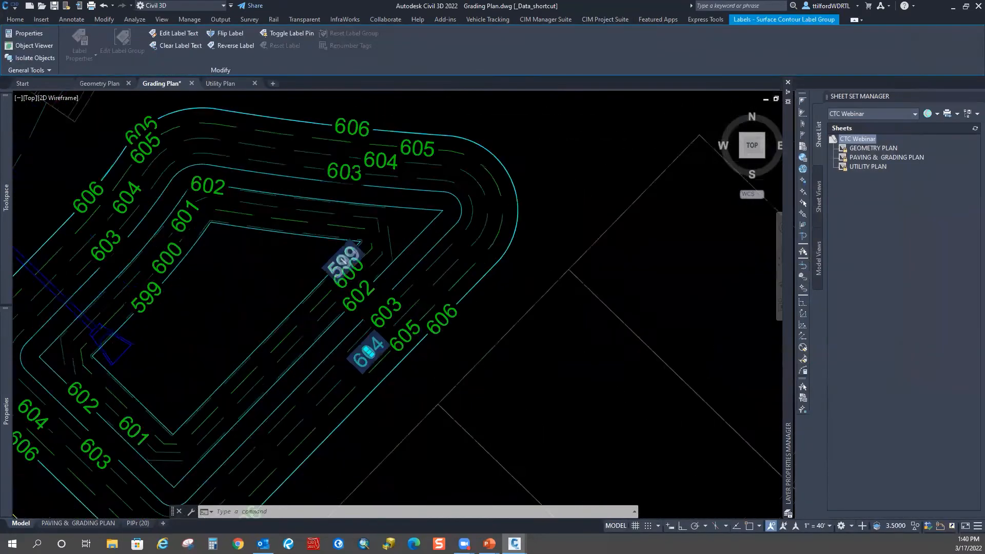
{"action": "key", "text": "Escape"}
Slide the 600 contour label on the pond's southeast side southwest along its contour, away from the 599 label.
{"action": "left_click", "coordinate": [349, 279]}
{"action": "left_click", "coordinate": [343, 283]}
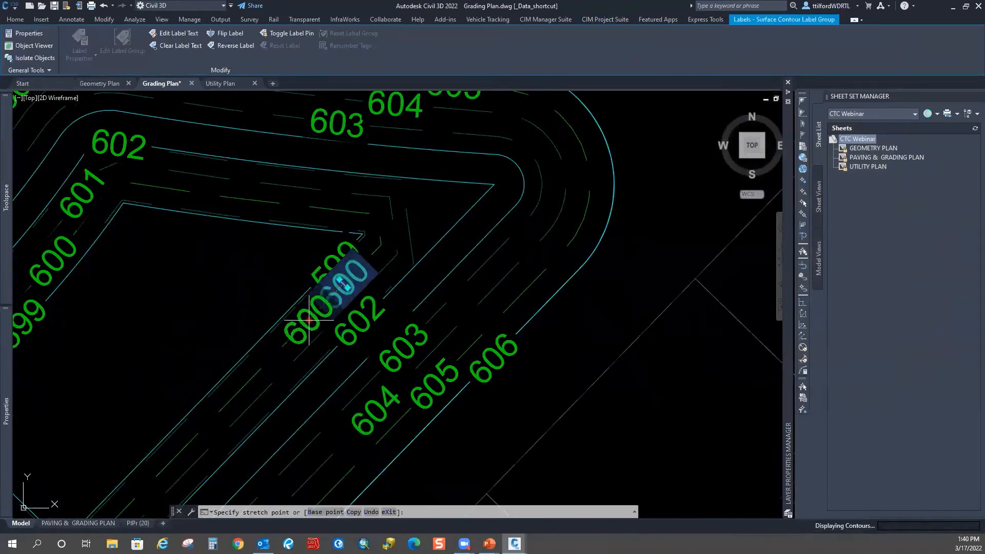
{"action": "left_click", "coordinate": [294, 334]}
{"action": "scroll", "coordinate": [373, 272], "scroll_direction": "down", "scroll_amount": 2}
{"action": "scroll", "coordinate": [370, 283], "scroll_direction": "up", "scroll_amount": 2}
{"action": "key", "text": "Escape"}
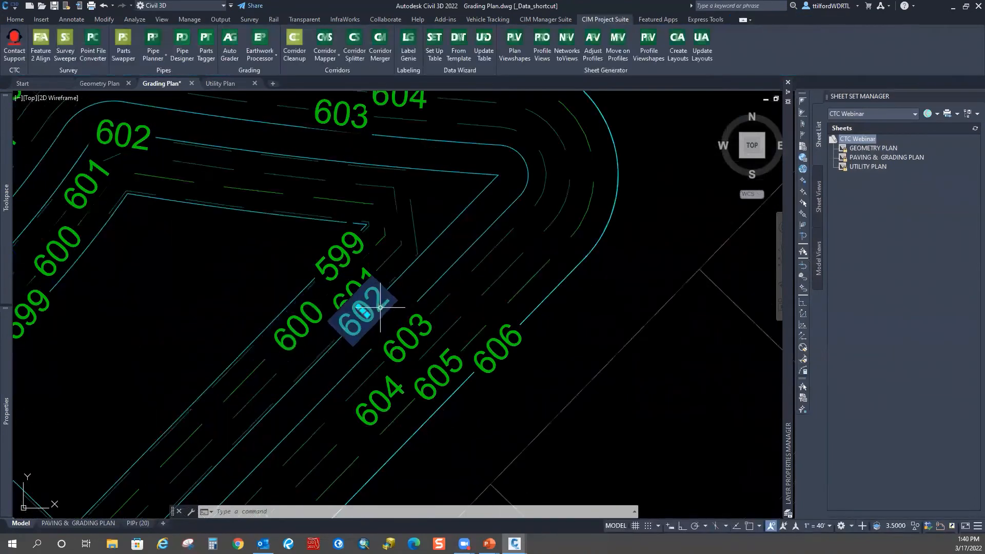
Slide the 602 contour label on the pond's southeast side northeast along its contour, clear of the 601 label.
{"action": "left_click", "coordinate": [380, 307]}
{"action": "left_click", "coordinate": [362, 311]}
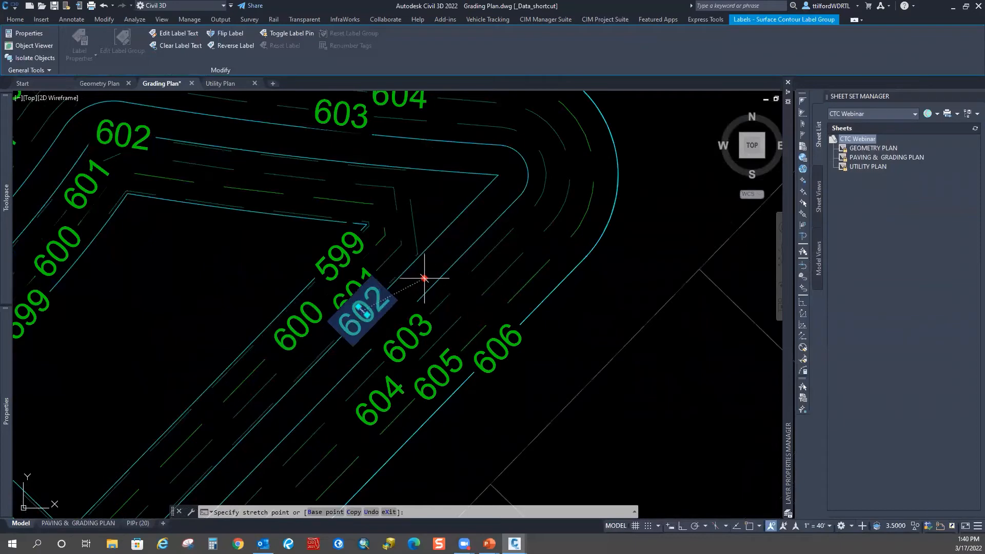
{"action": "left_click", "coordinate": [384, 271]}
{"action": "key", "text": "Escape"}
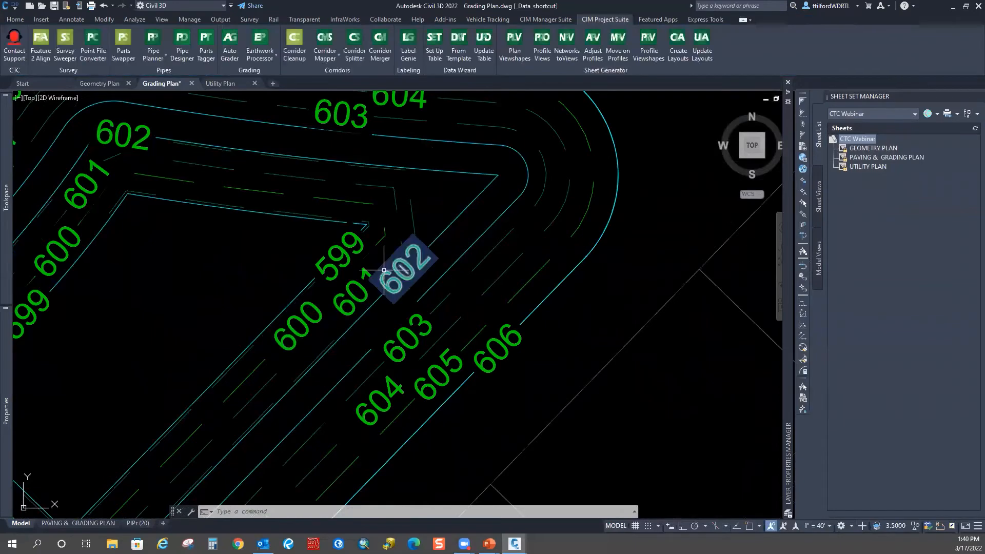
{"action": "left_click", "coordinate": [354, 301]}
{"action": "left_click", "coordinate": [348, 297]}
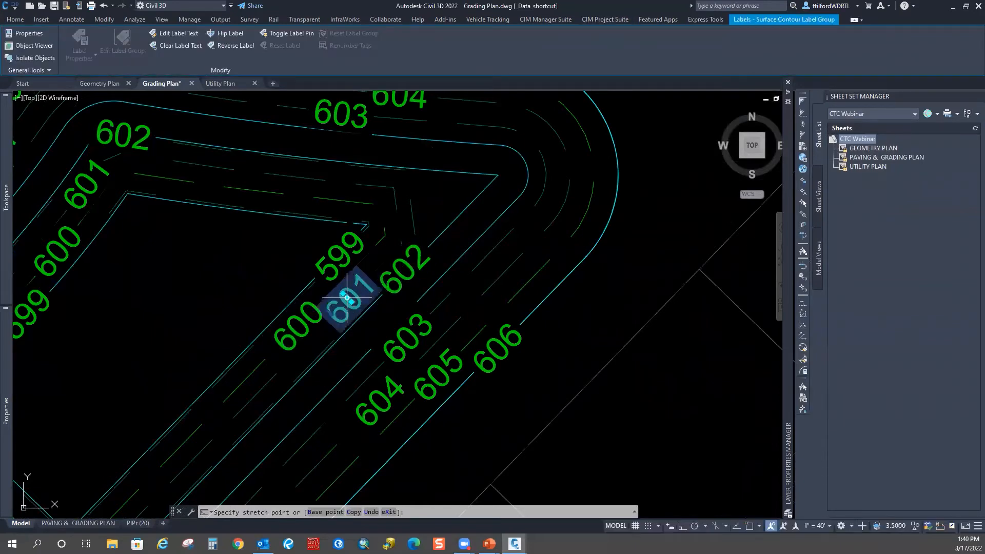
{"action": "key", "text": "Escape"}
{"action": "key", "text": "Escape"}
Examine the rearranged pond contour labels and the graded, labelled lots along Road A.
{"action": "scroll", "coordinate": [414, 259], "scroll_direction": "down", "scroll_amount": 4}
{"action": "middle_click_drag", "start_coordinate": [417, 358], "coordinate": [417, 259]}
{"action": "scroll", "coordinate": [418, 260], "scroll_direction": "down", "scroll_amount": 2}
{"action": "middle_click_drag", "start_coordinate": [324, 210], "coordinate": [272, 321]}
{"action": "middle_click_drag", "start_coordinate": [322, 347], "coordinate": [334, 303]}
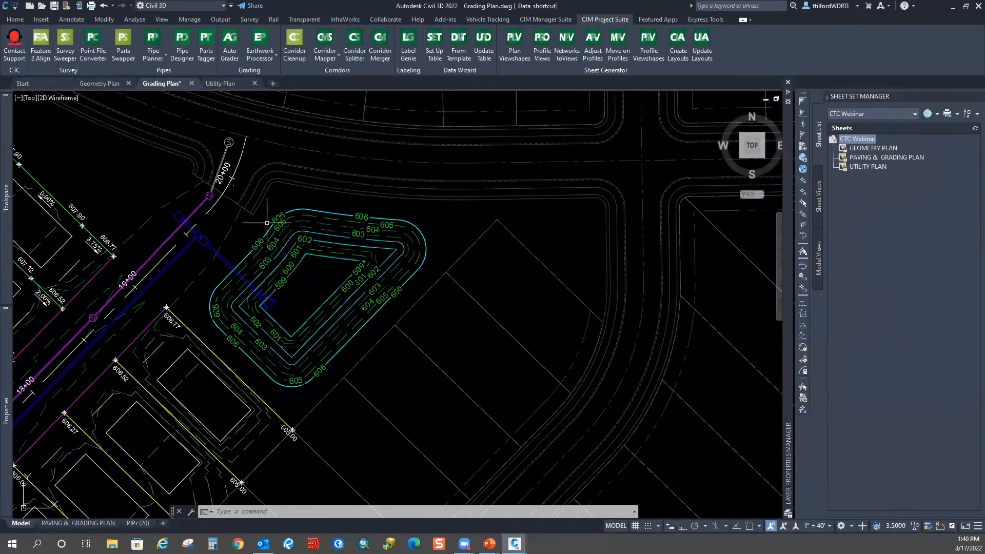
{"action": "middle_click_drag", "start_coordinate": [391, 324], "coordinate": [387, 294]}
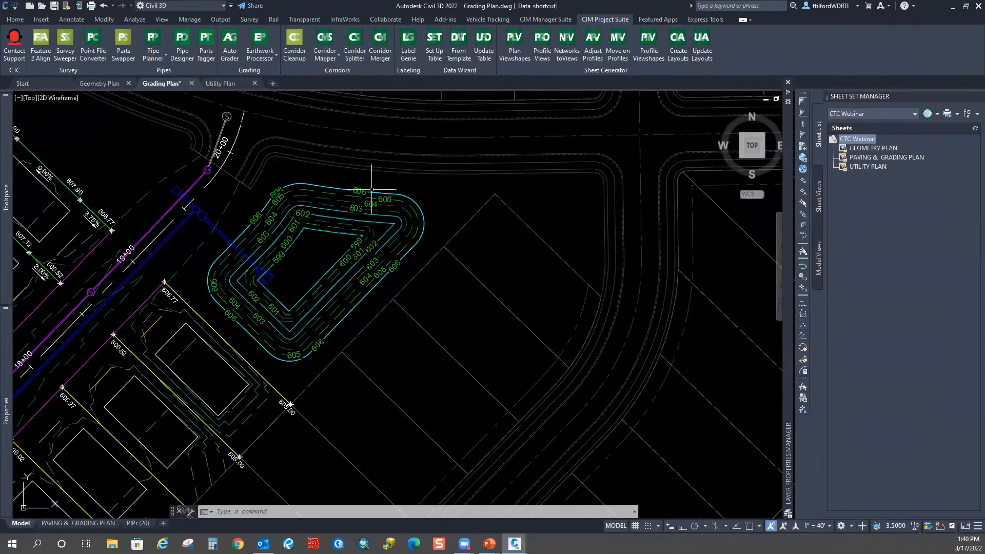
{"action": "scroll", "coordinate": [292, 247], "scroll_direction": "down", "scroll_amount": 1}
{"action": "middle_click_drag", "start_coordinate": [280, 333], "coordinate": [336, 308]}
{"action": "scroll", "coordinate": [354, 223], "scroll_direction": "up", "scroll_amount": 1}
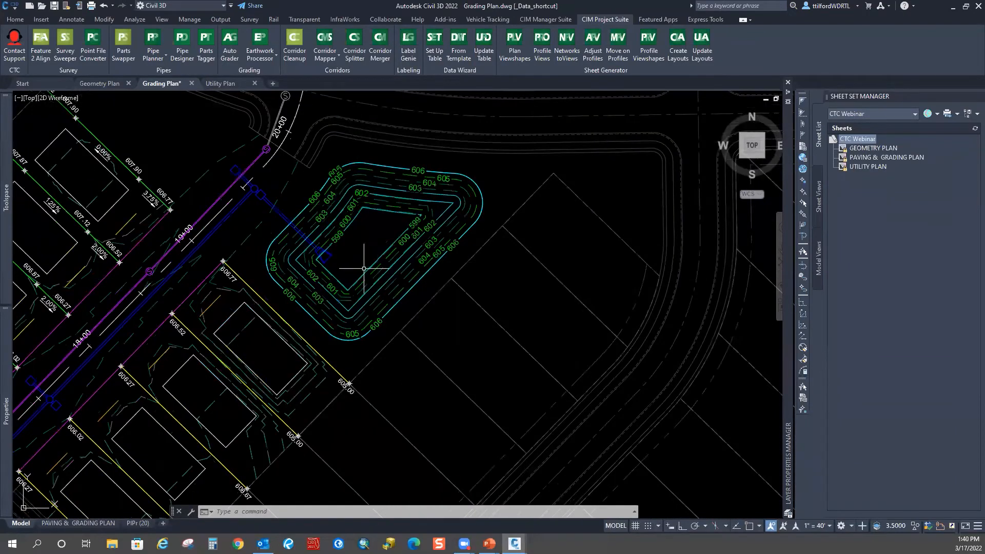
{"action": "scroll", "coordinate": [362, 263], "scroll_direction": "down", "scroll_amount": 3}
{"action": "scroll", "coordinate": [512, 221], "scroll_direction": "down", "scroll_amount": 4}
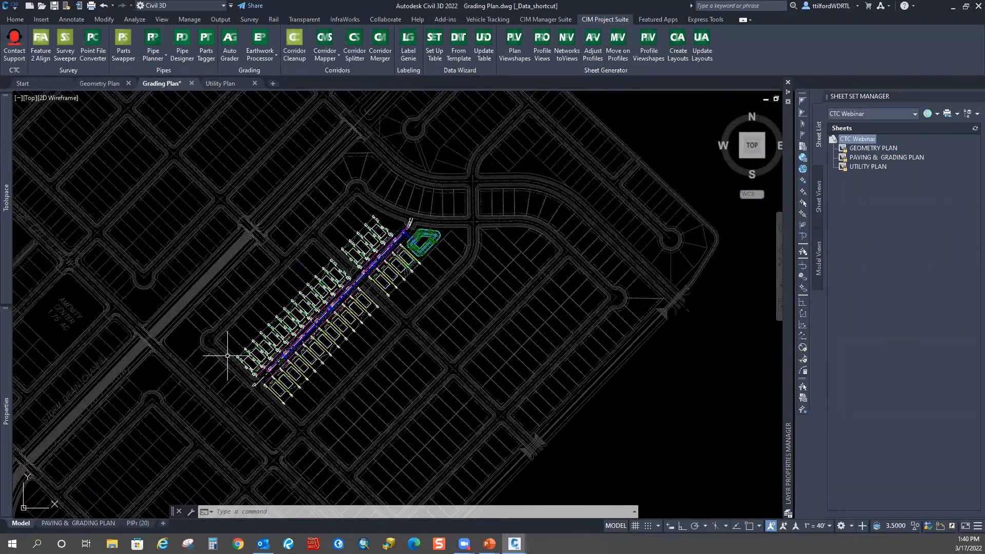
{"action": "scroll", "coordinate": [227, 355], "scroll_direction": "up", "scroll_amount": 7}
{"action": "scroll", "coordinate": [515, 244], "scroll_direction": "down", "scroll_amount": 5}
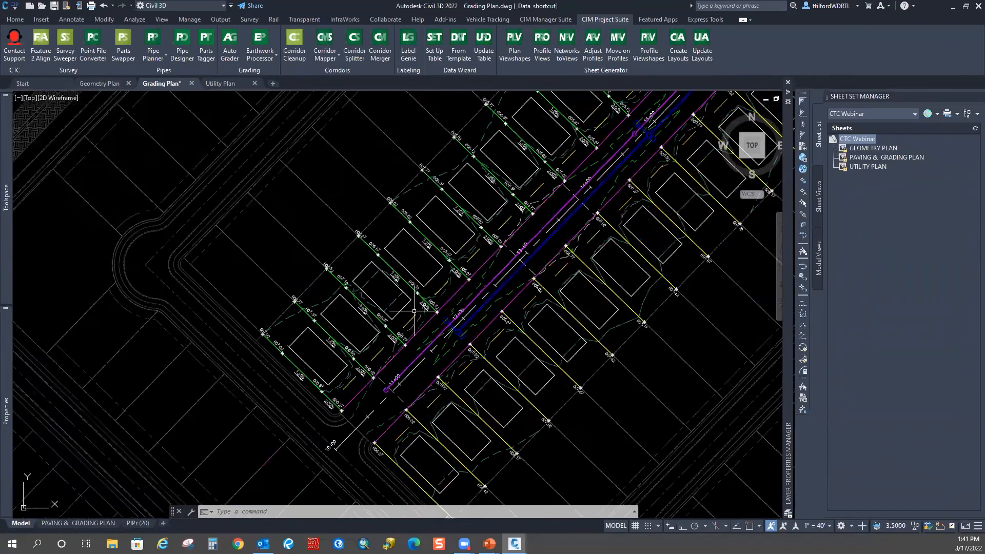
{"action": "middle_click_drag", "start_coordinate": [515, 243], "coordinate": [507, 227]}
Save the Grading Plan drawing with the rearranged pond contour labels.
{"action": "right_click", "coordinate": [154, 82]}
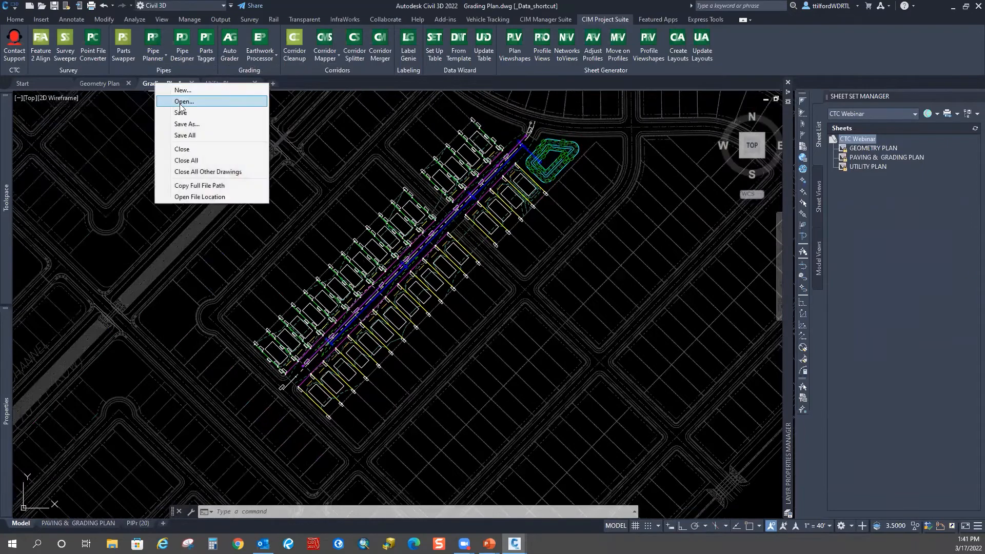
{"action": "key", "text": "Escape"}
{"action": "key", "text": "Escape"}
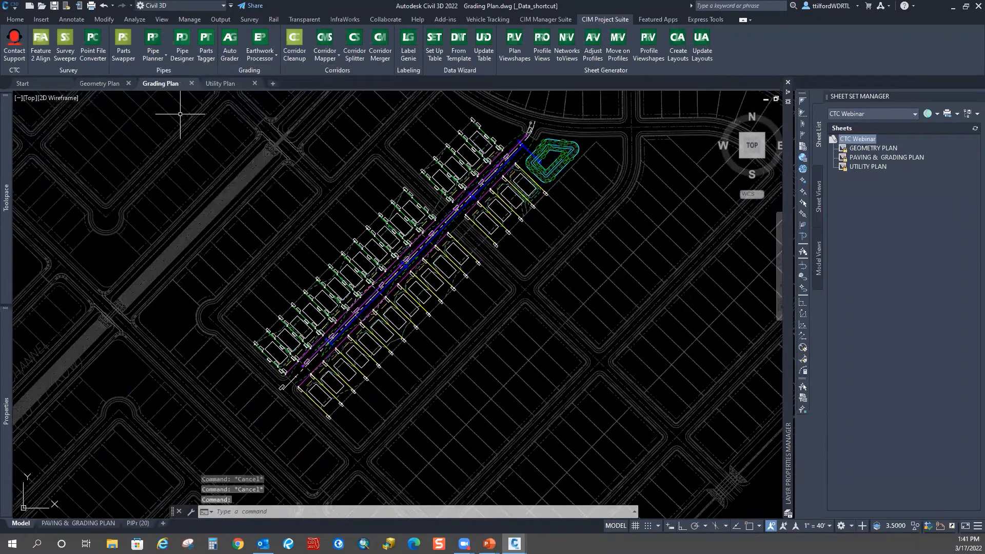
Delete the row of contour labels 599 to 606 on the pond's northwest side, including the overlapping 605 and 606.
{"action": "middle_click_drag", "start_coordinate": [572, 152], "coordinate": [438, 256]}
{"action": "scroll", "coordinate": [439, 257], "scroll_direction": "up", "scroll_amount": 5}
{"action": "scroll", "coordinate": [316, 303], "scroll_direction": "down", "scroll_amount": 2}
{"action": "middle_click_drag", "start_coordinate": [344, 250], "coordinate": [345, 269]}
{"action": "scroll", "coordinate": [346, 270], "scroll_direction": "up", "scroll_amount": 2}
{"action": "left_click", "coordinate": [312, 279]}
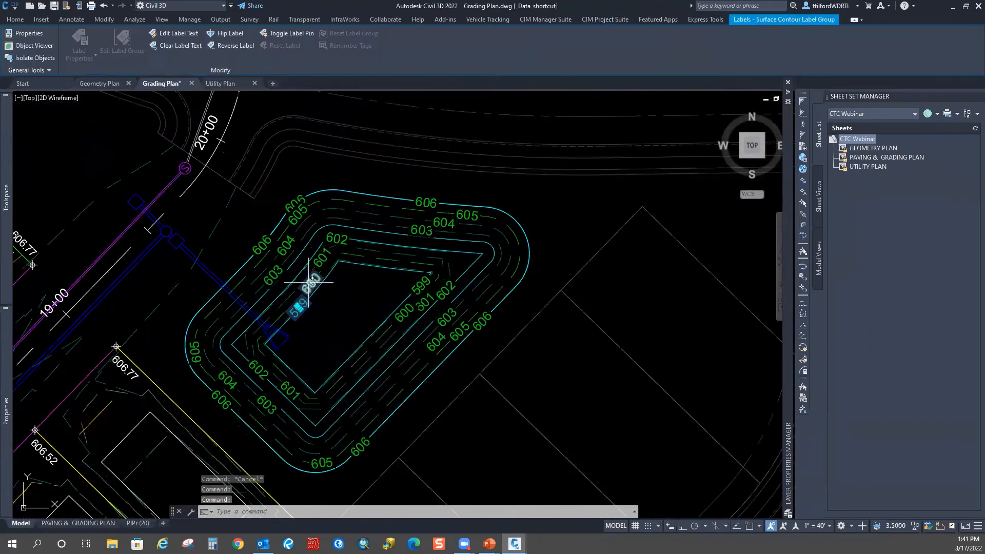
{"action": "left_click", "coordinate": [320, 262]}
{"action": "left_click", "coordinate": [337, 236]}
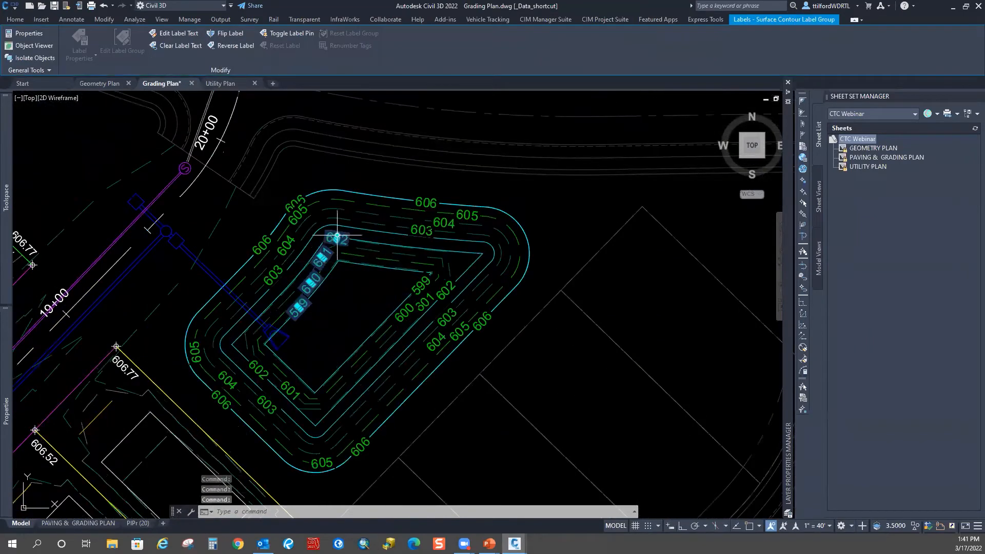
{"action": "left_click", "coordinate": [274, 274]}
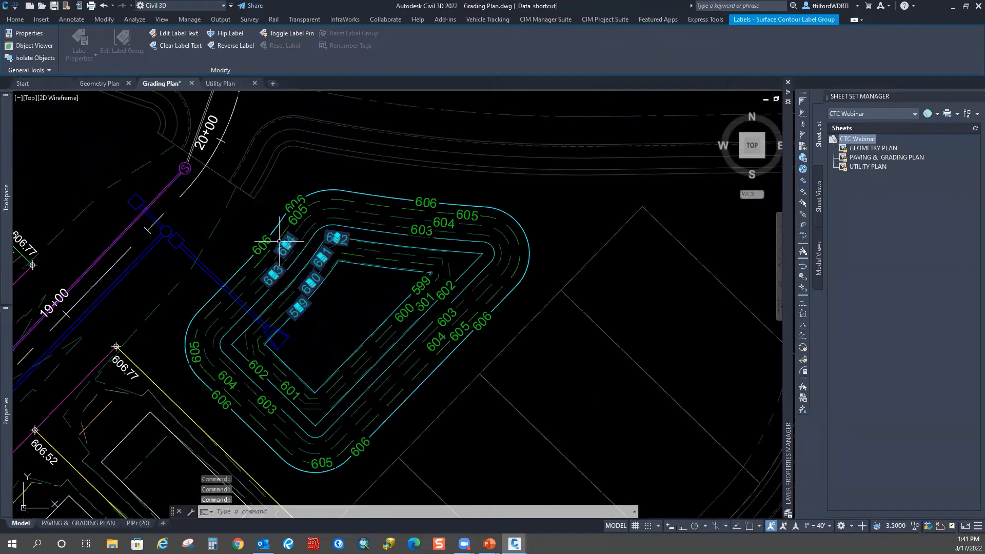
{"action": "left_click", "coordinate": [273, 239]}
{"action": "key", "text": "Delete"}
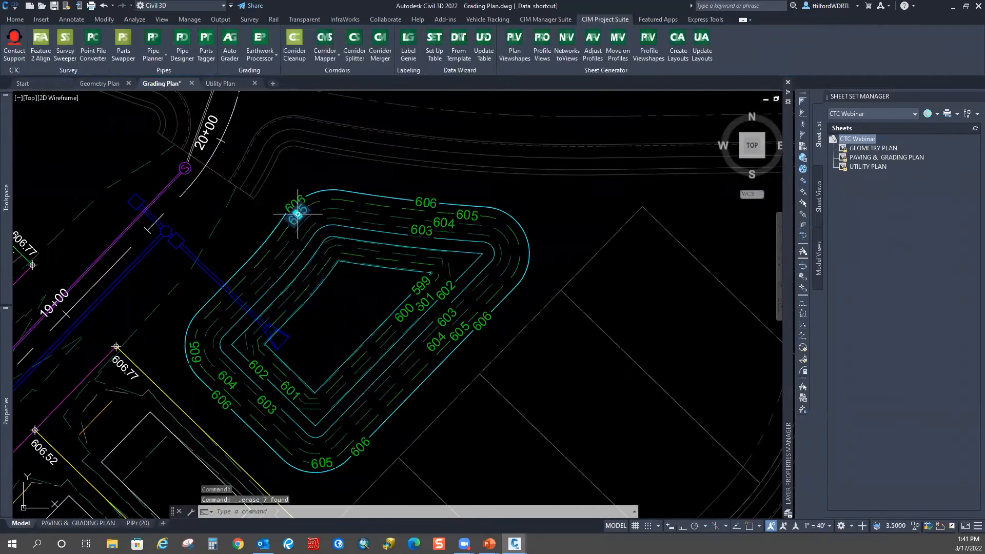
{"action": "left_click", "coordinate": [299, 197]}
{"action": "key", "text": "Delete"}
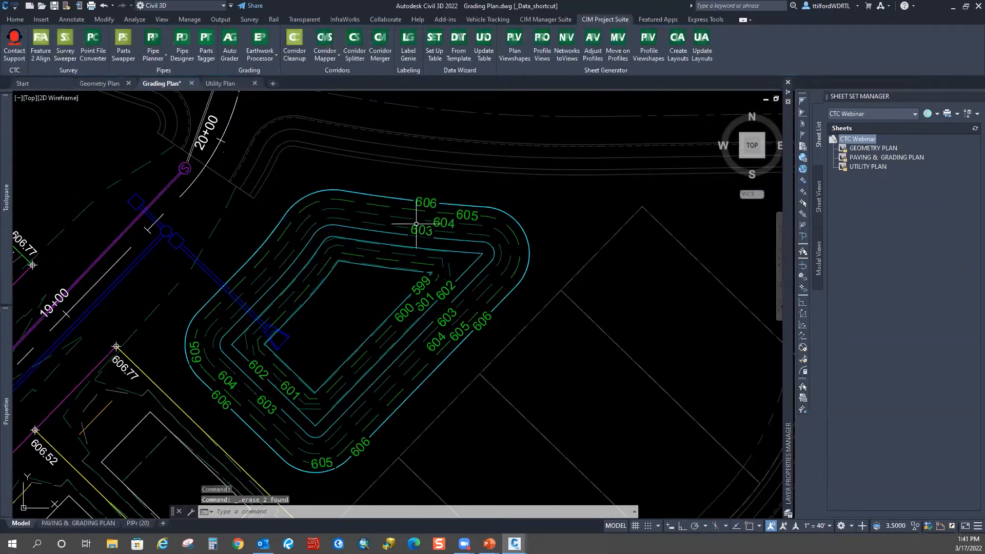
{"action": "left_click", "coordinate": [423, 279]}
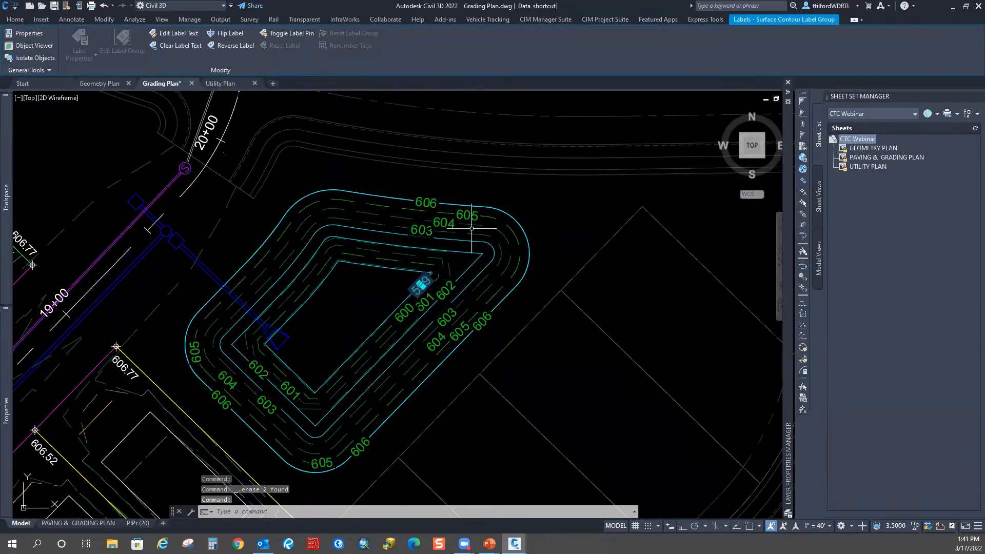
{"action": "key", "text": "Escape"}
{"action": "key", "text": "Escape"}
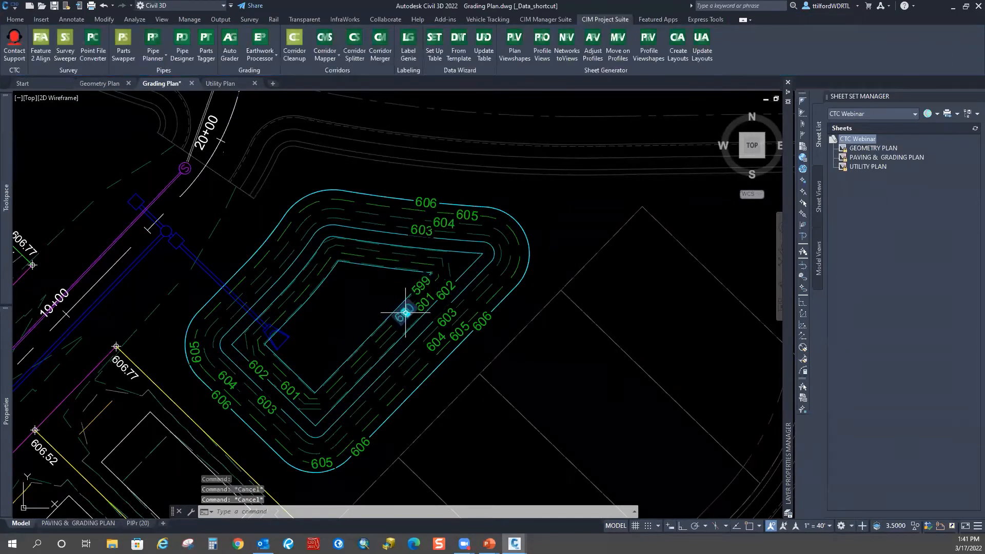
{"action": "left_click", "coordinate": [408, 309]}
{"action": "left_click", "coordinate": [406, 311]}
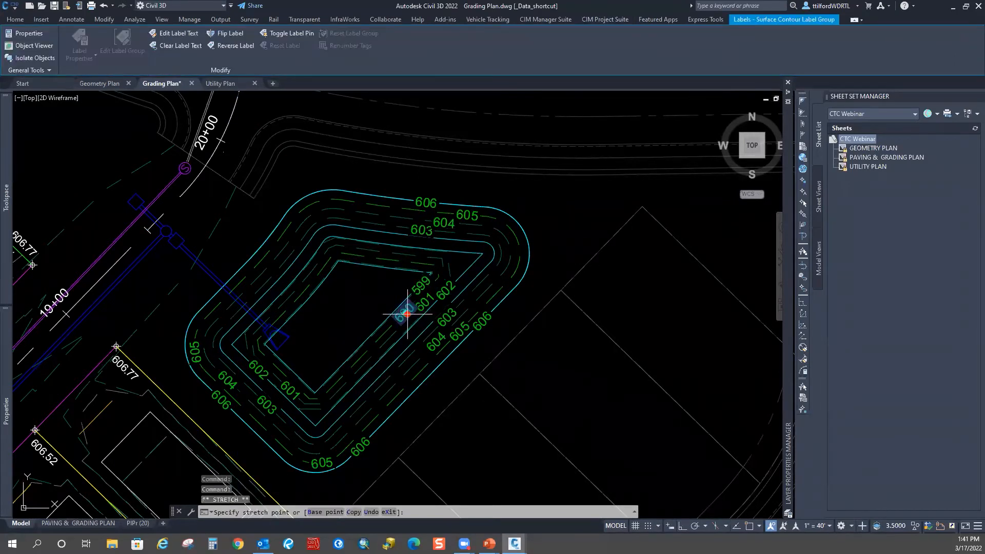
{"action": "scroll", "coordinate": [405, 311], "scroll_direction": "up", "scroll_amount": 3}
{"action": "key", "text": "Escape"}
{"action": "key", "text": "Escape"}
Slide the 600 contour label on the pond's southeast side slightly farther southwest along its contour.
{"action": "left_click", "coordinate": [406, 310]}
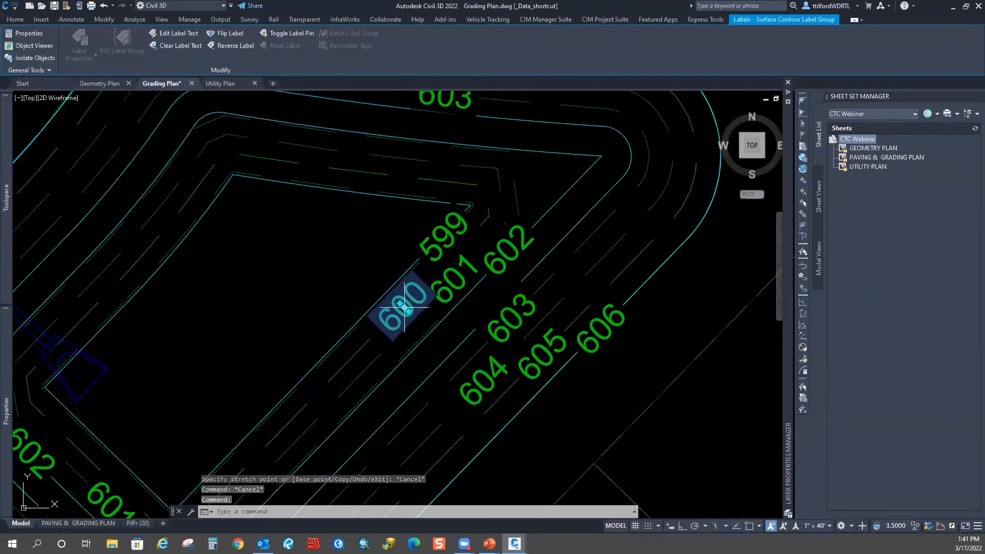
{"action": "left_click", "coordinate": [381, 330]}
{"action": "left_click", "coordinate": [380, 330]}
{"action": "key", "text": "Escape"}
Save the Grading Plan drawing with the cleaned-up pond contour labels.
{"action": "scroll", "coordinate": [510, 272], "scroll_direction": "down", "scroll_amount": 2}
{"action": "middle_click_drag", "start_coordinate": [550, 302], "coordinate": [482, 290]}
{"action": "mouse_move", "coordinate": [570, 188]}
{"action": "middle_mouse_down"}
{"action": "mouse_move", "coordinate": [524, 297]}
{"action": "mouse_move", "coordinate": [489, 320]}
{"action": "middle_mouse_up"}
{"action": "scroll", "coordinate": [484, 285], "scroll_direction": "down", "scroll_amount": 4}
{"action": "middle_click_drag", "start_coordinate": [475, 359], "coordinate": [455, 300]}
{"action": "key", "text": "Escape"}
{"action": "scroll", "coordinate": [456, 300], "scroll_direction": "down", "scroll_amount": 5}
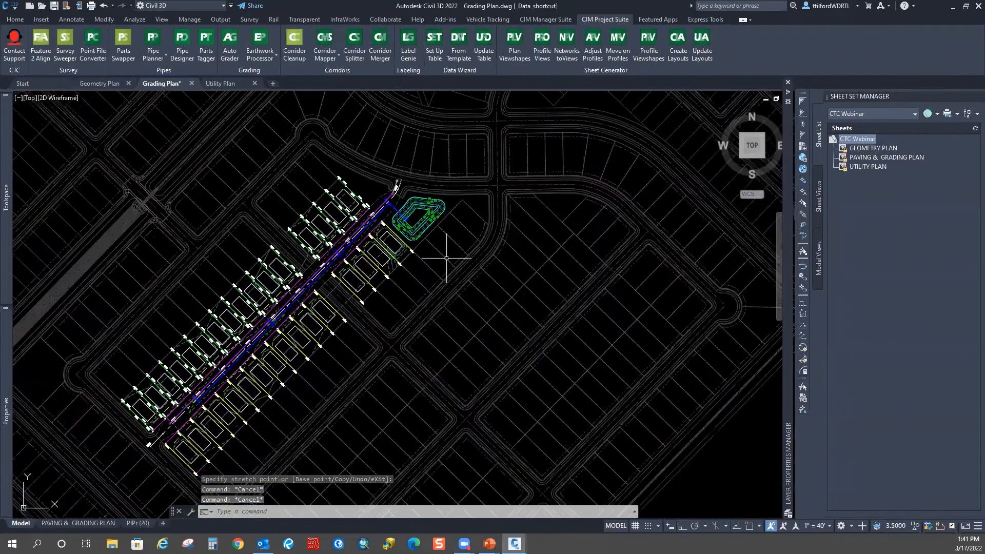
{"action": "right_click", "coordinate": [179, 85]}
{"action": "left_click", "coordinate": [192, 115]}
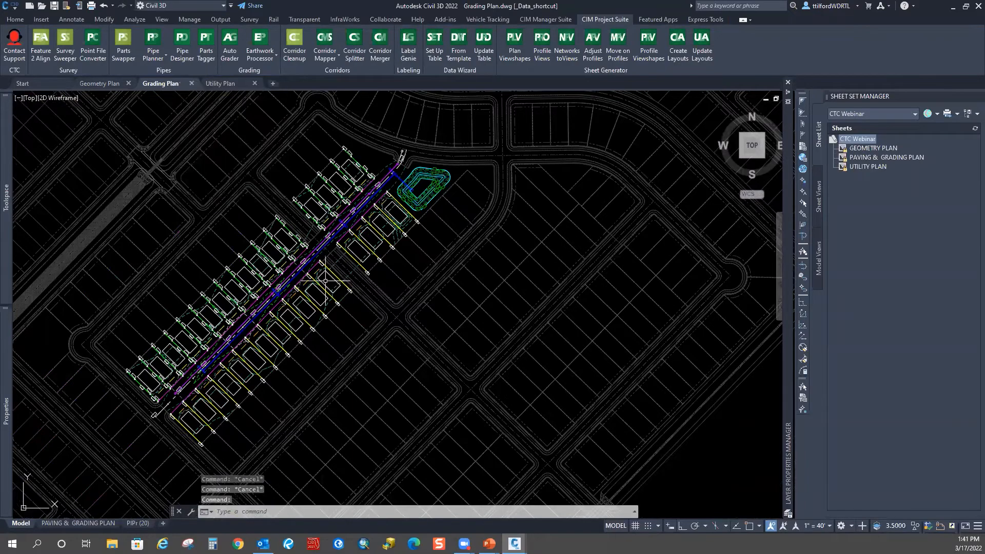
Save the Grading Plan drawing.
{"action": "mouse_move", "coordinate": [229, 362]}
{"action": "middle_mouse_down"}
{"action": "mouse_move", "coordinate": [244, 353]}
{"action": "mouse_move", "coordinate": [273, 392]}
{"action": "middle_mouse_up"}
{"action": "right_click", "coordinate": [169, 83]}
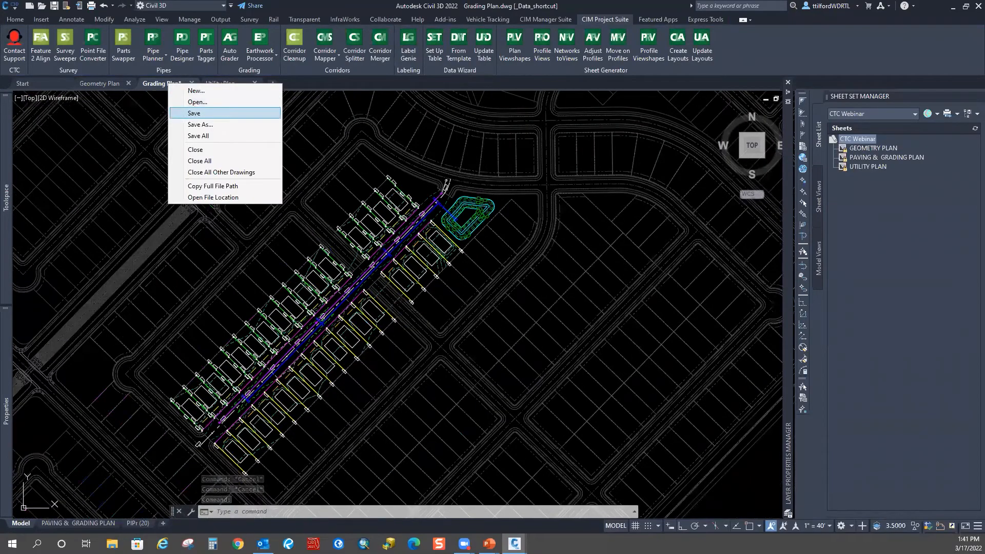
{"action": "left_click", "coordinate": [192, 112]}
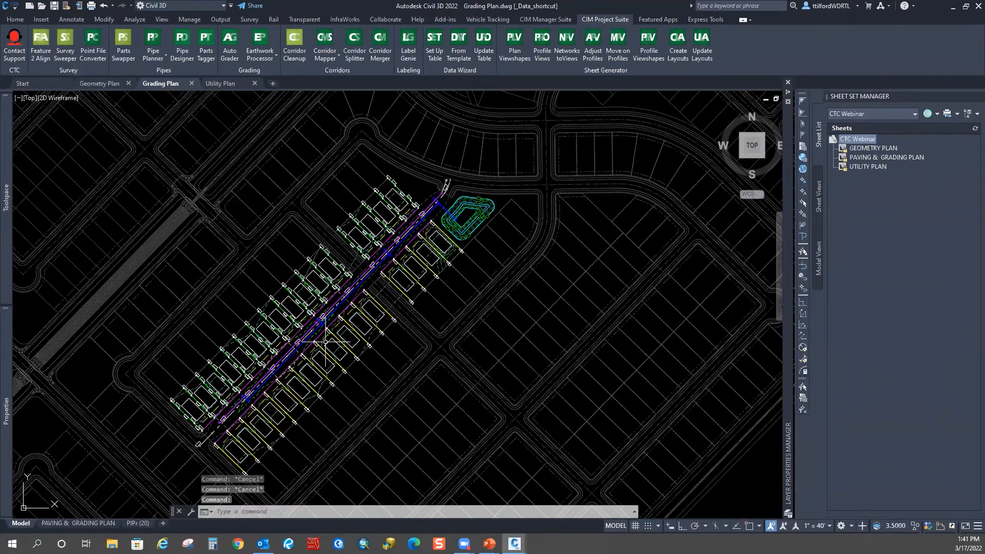
{"action": "scroll", "coordinate": [354, 288], "scroll_direction": "up", "scroll_amount": 5}
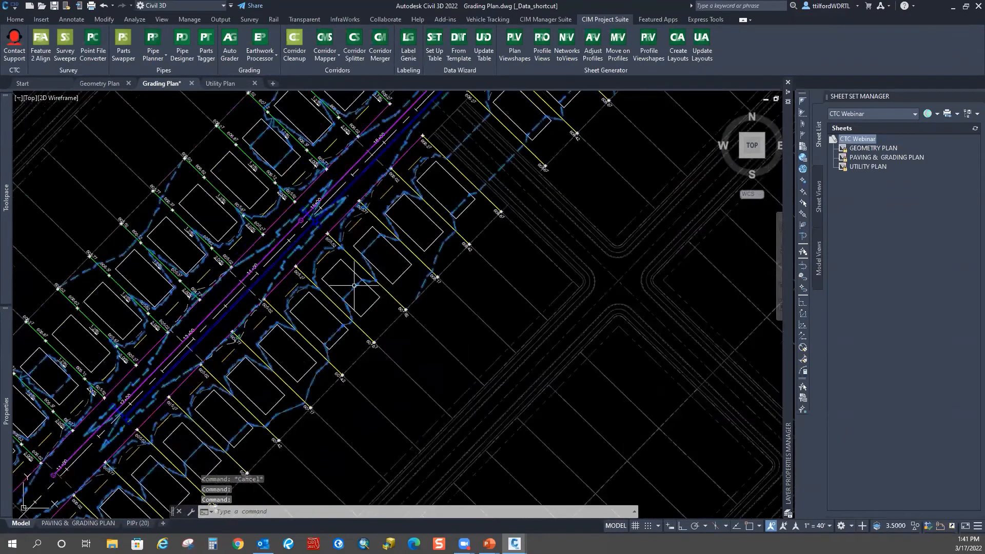
{"action": "left_click", "coordinate": [354, 285]}
{"action": "scroll", "coordinate": [353, 285], "scroll_direction": "down", "scroll_amount": 1}
{"action": "middle_click_drag", "start_coordinate": [496, 241], "coordinate": [463, 321]}
{"action": "scroll", "coordinate": [464, 321], "scroll_direction": "down", "scroll_amount": 1}
{"action": "scroll", "coordinate": [477, 306], "scroll_direction": "up", "scroll_amount": 1}
{"action": "right_click", "coordinate": [488, 229]}
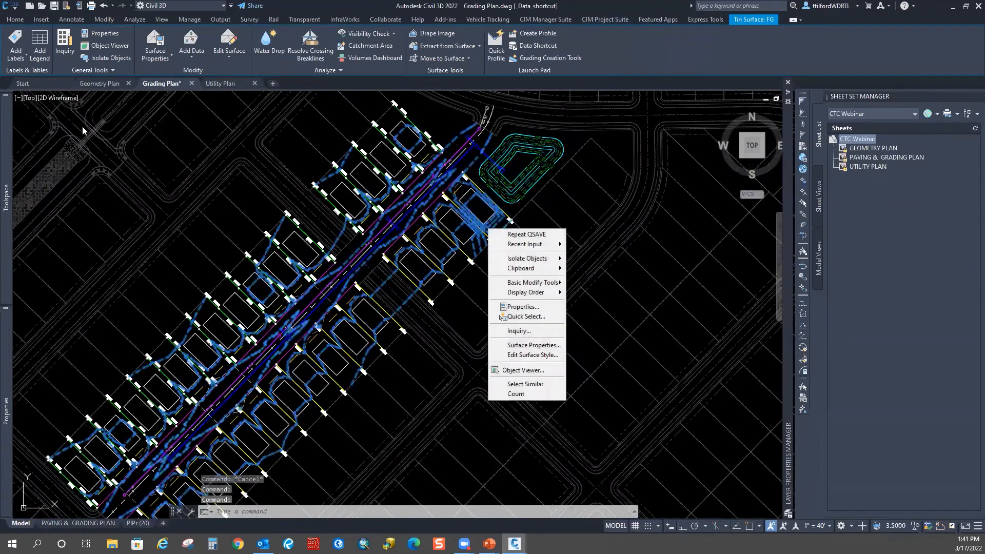
{"action": "key", "text": "Escape"}
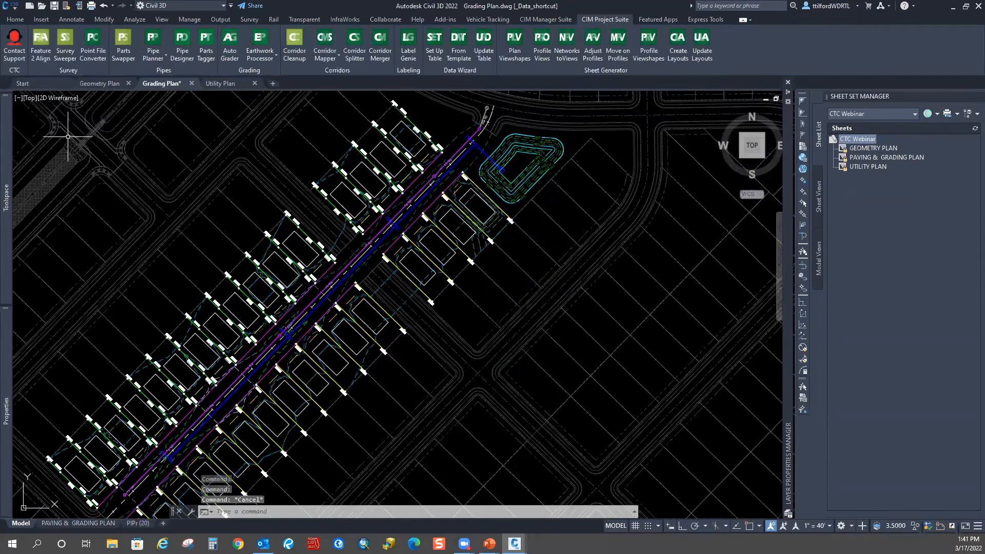
Paste the Pond surface into the FG surface as an edit in its definition.
{"action": "mouse_move", "coordinate": [6, 171]}
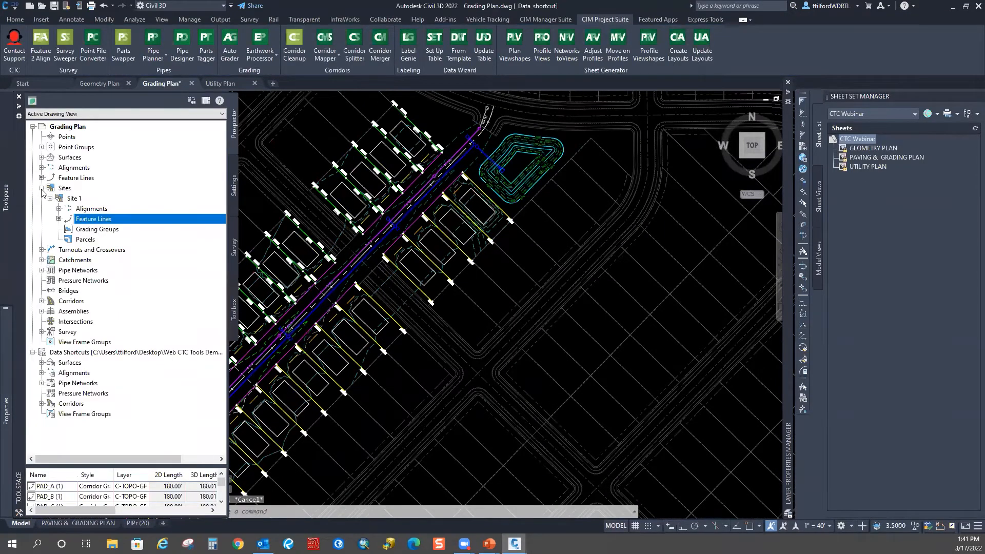
{"action": "left_click", "coordinate": [41, 188]}
{"action": "left_click", "coordinate": [41, 157]}
{"action": "left_click", "coordinate": [78, 188]}
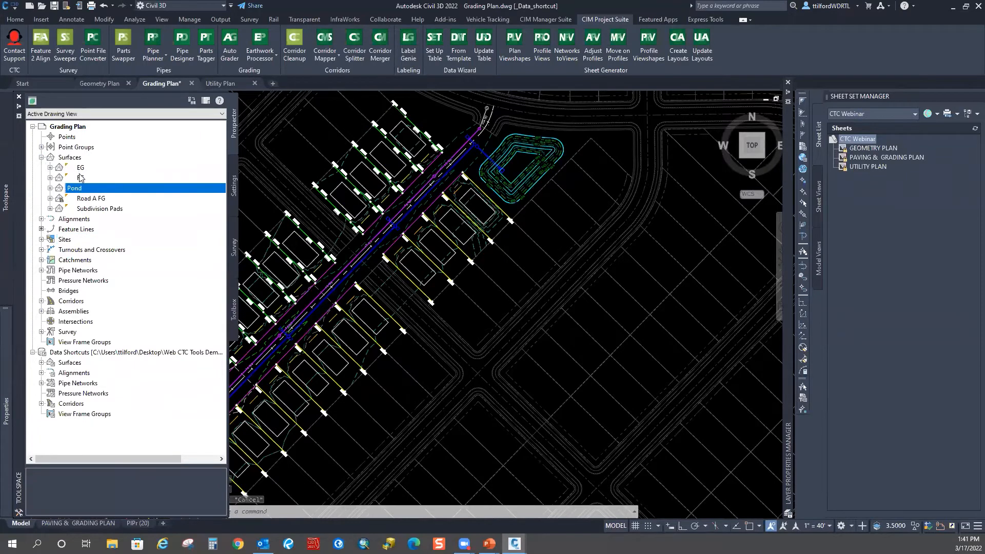
{"action": "left_click", "coordinate": [50, 178]}
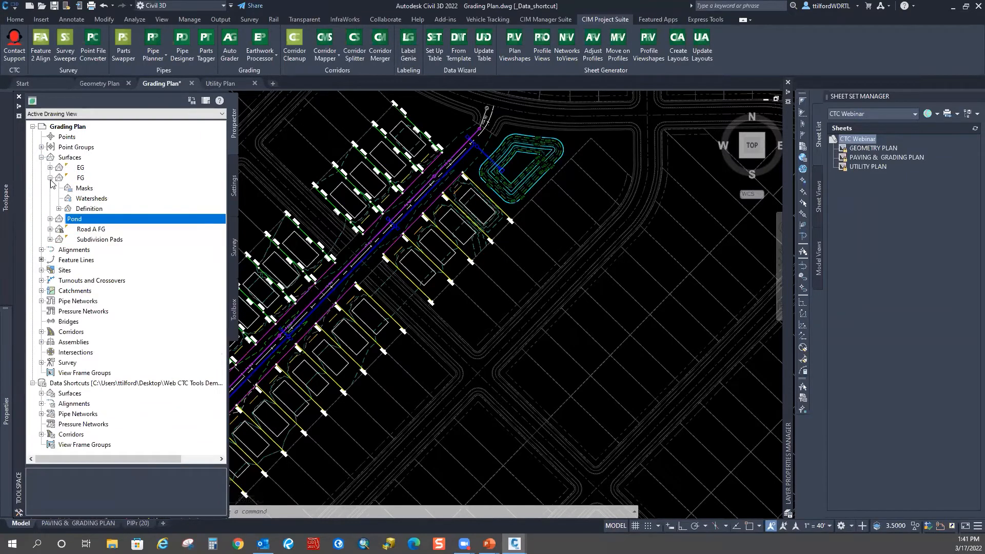
{"action": "left_click", "coordinate": [58, 209]}
{"action": "left_click", "coordinate": [91, 271]}
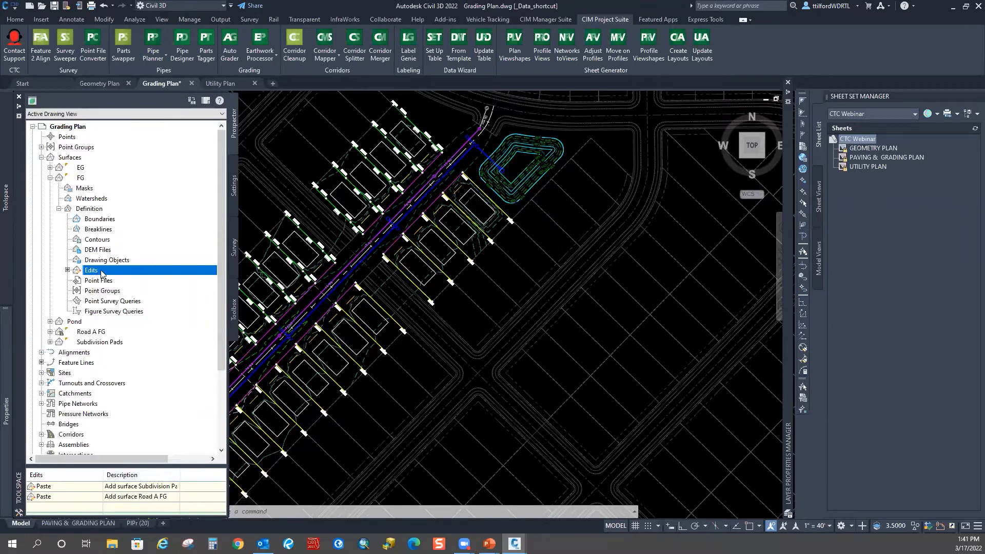
{"action": "right_click", "coordinate": [102, 274]}
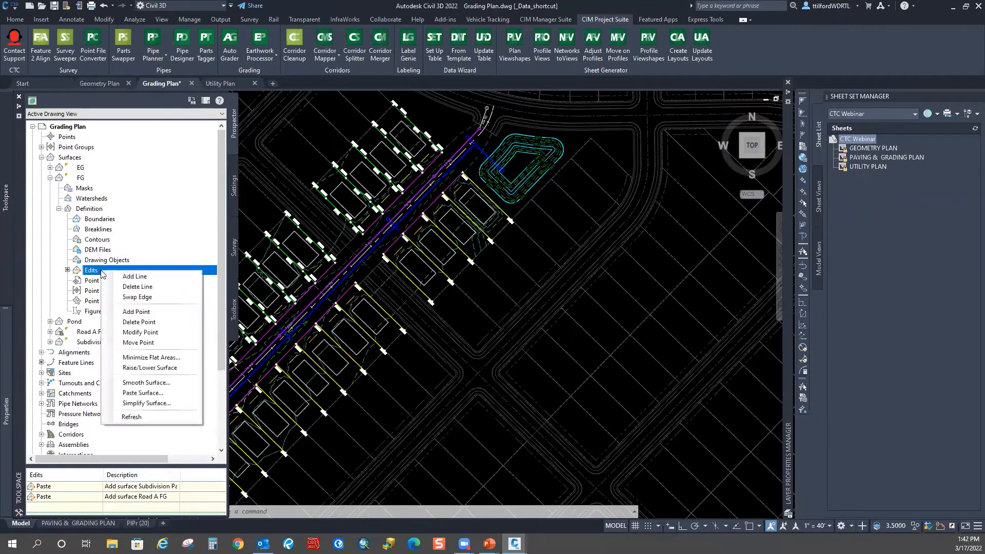
{"action": "left_click", "coordinate": [143, 392]}
{"action": "left_click", "coordinate": [404, 239]}
{"action": "left_click", "coordinate": [492, 330]}
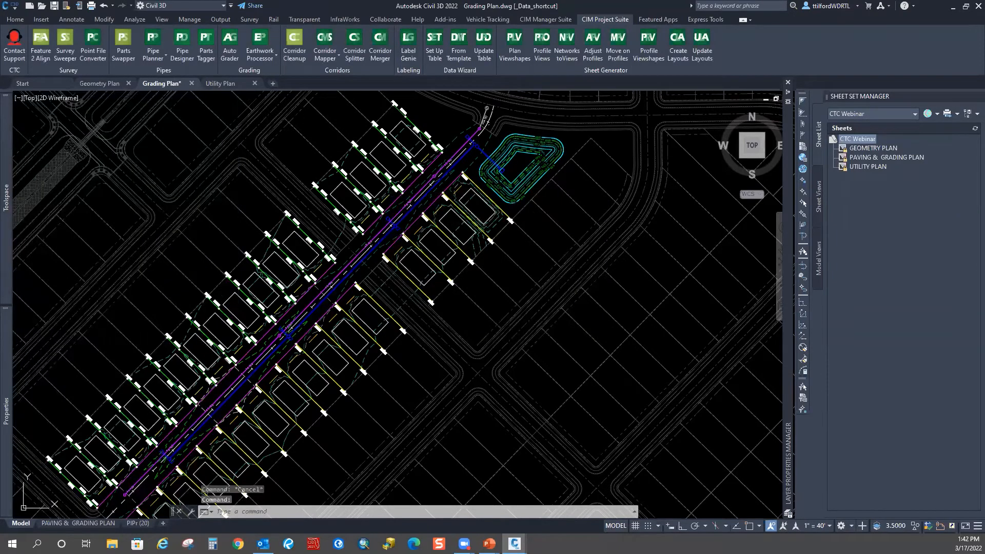
Select the FG surface by its contours near the pond and open it in the Object Viewer.
{"action": "scroll", "coordinate": [503, 136], "scroll_direction": "up", "scroll_amount": 1}
{"action": "left_click", "coordinate": [478, 148]}
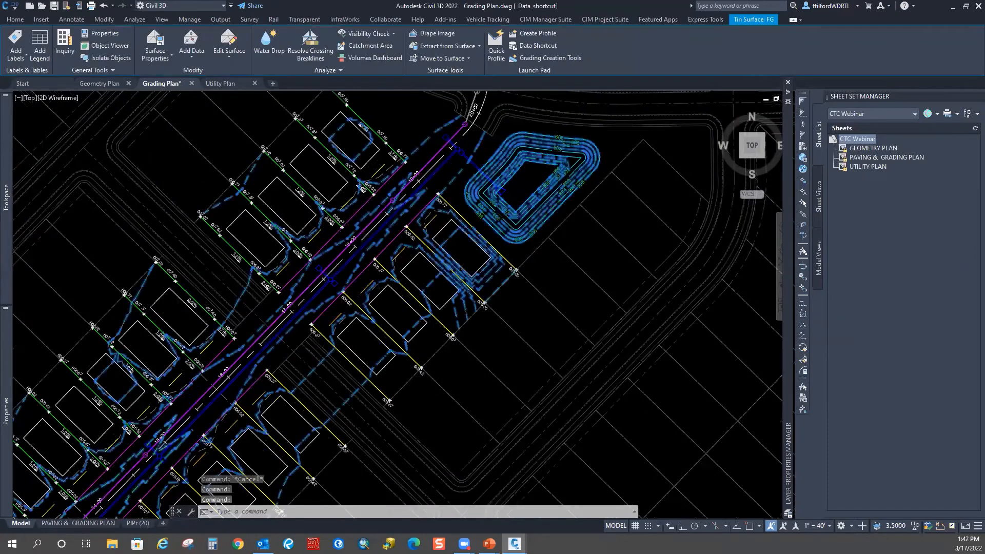
{"action": "scroll", "coordinate": [478, 148], "scroll_direction": "down", "scroll_amount": 1}
{"action": "scroll", "coordinate": [536, 200], "scroll_direction": "down", "scroll_amount": 1}
{"action": "right_click", "coordinate": [485, 188]}
{"action": "left_click", "coordinate": [513, 330]}
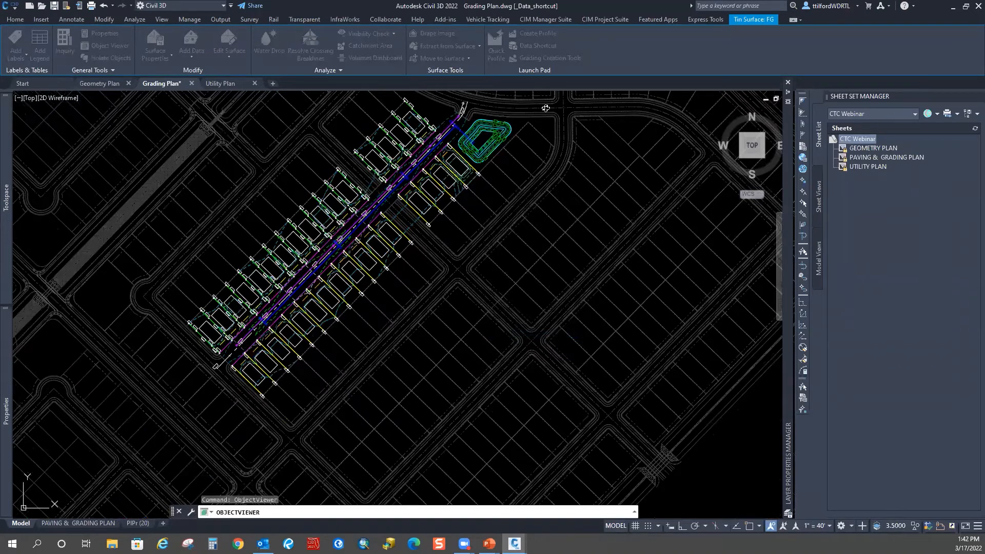
Orbit the FG surface in 3D to a low angle that shows the whole site and the pond.
{"action": "mouse_move", "coordinate": [426, 342]}
{"action": "left_mouse_down"}
{"action": "mouse_move", "coordinate": [477, 263]}
{"action": "mouse_move", "coordinate": [406, 264]}
{"action": "left_mouse_up"}
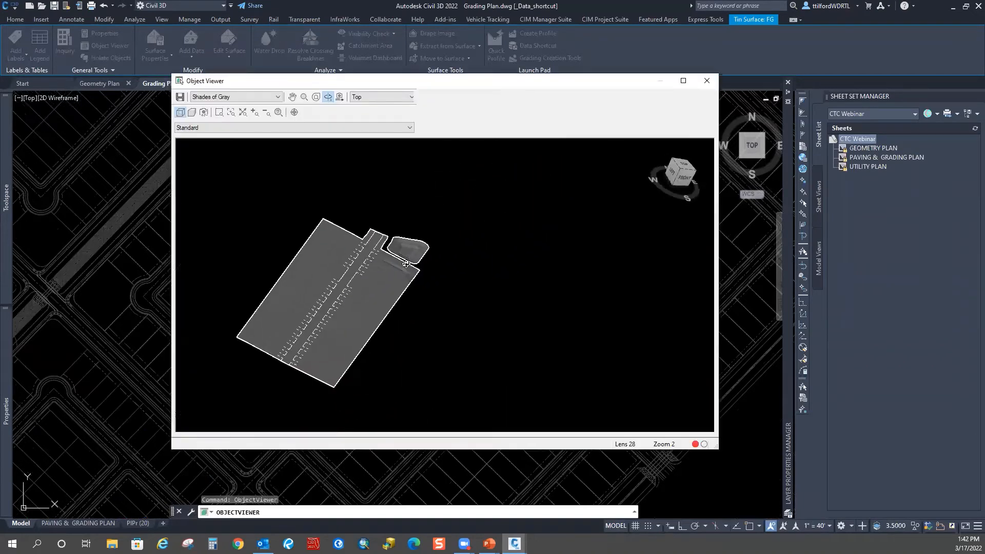
{"action": "scroll", "coordinate": [359, 308], "scroll_direction": "up", "scroll_amount": 2}
{"action": "middle_click_drag", "start_coordinate": [418, 270], "coordinate": [536, 226]}
{"action": "mouse_move", "coordinate": [546, 212]}
{"action": "left_mouse_down"}
{"action": "mouse_move", "coordinate": [545, 241]}
{"action": "mouse_move", "coordinate": [513, 287]}
{"action": "mouse_move", "coordinate": [480, 305]}
{"action": "mouse_move", "coordinate": [452, 287]}
{"action": "mouse_move", "coordinate": [478, 272]}
{"action": "left_mouse_up"}
{"action": "left_click_drag", "start_coordinate": [558, 210], "coordinate": [440, 268]}
{"action": "left_click_drag", "start_coordinate": [560, 331], "coordinate": [339, 398]}
{"action": "mouse_move", "coordinate": [640, 304]}
{"action": "left_mouse_down"}
{"action": "mouse_move", "coordinate": [635, 293]}
{"action": "mouse_move", "coordinate": [625, 299]}
{"action": "left_mouse_up"}
{"action": "left_click_drag", "start_coordinate": [348, 390], "coordinate": [579, 317]}
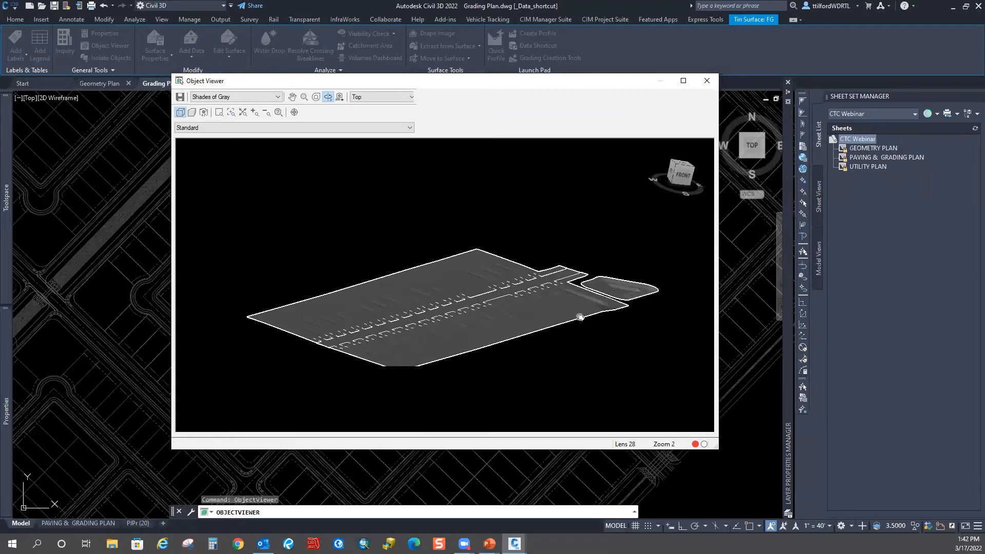
Examine the road, the lot pads and the pond area of the FG surface up close.
{"action": "middle_click_drag", "start_coordinate": [580, 317], "coordinate": [600, 294]}
{"action": "scroll", "coordinate": [476, 303], "scroll_direction": "up", "scroll_amount": 4}
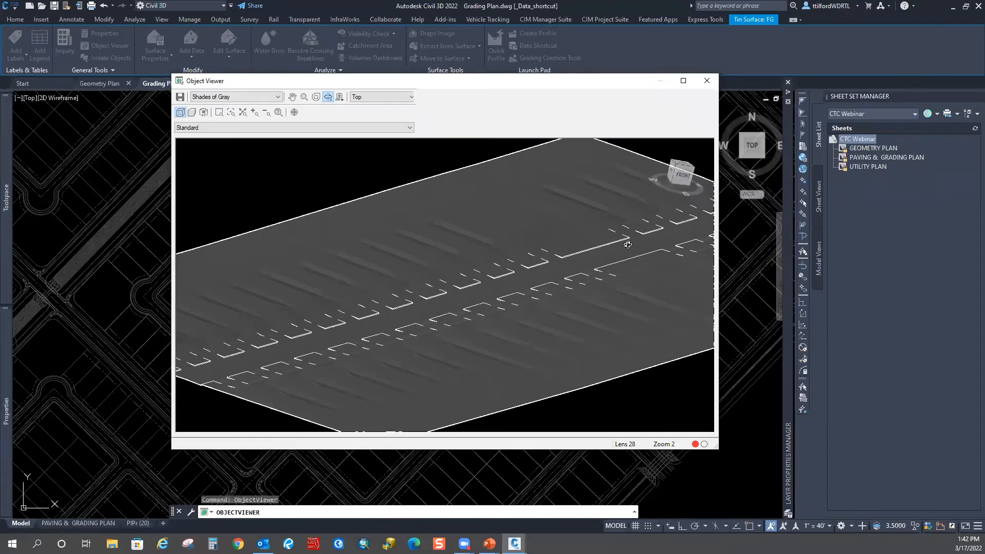
{"action": "middle_click_drag", "start_coordinate": [628, 245], "coordinate": [502, 304]}
{"action": "left_click_drag", "start_coordinate": [529, 354], "coordinate": [400, 324]}
{"action": "middle_click_drag", "start_coordinate": [579, 274], "coordinate": [354, 278]}
{"action": "middle_click_drag", "start_coordinate": [606, 318], "coordinate": [456, 277]}
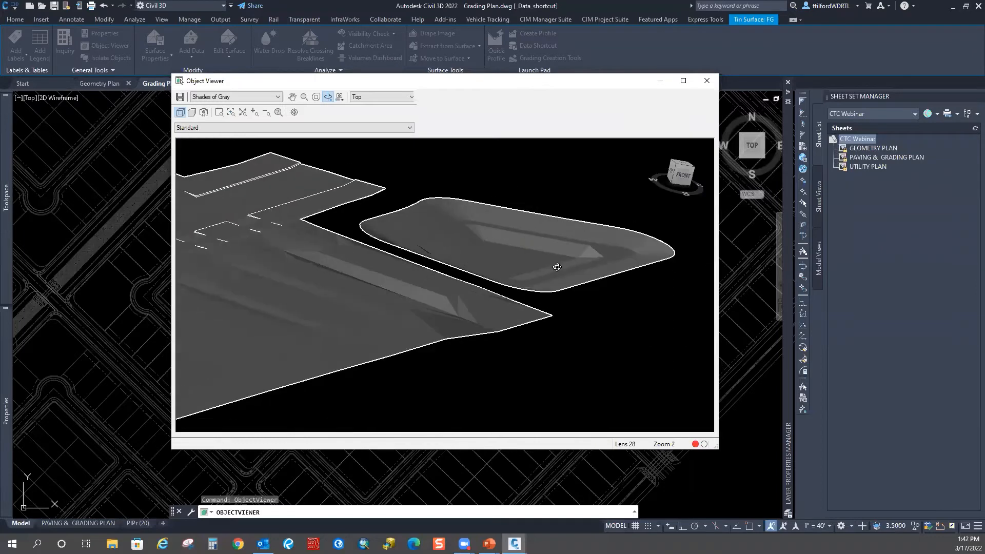
Review the FG surface along the full road corridor, back to the pond, and close the Object Viewer.
{"action": "middle_click_drag", "start_coordinate": [343, 299], "coordinate": [508, 241]}
{"action": "scroll", "coordinate": [363, 275], "scroll_direction": "down", "scroll_amount": 2}
{"action": "middle_click_drag", "start_coordinate": [306, 342], "coordinate": [431, 345]}
{"action": "middle_click_drag", "start_coordinate": [335, 334], "coordinate": [465, 322]}
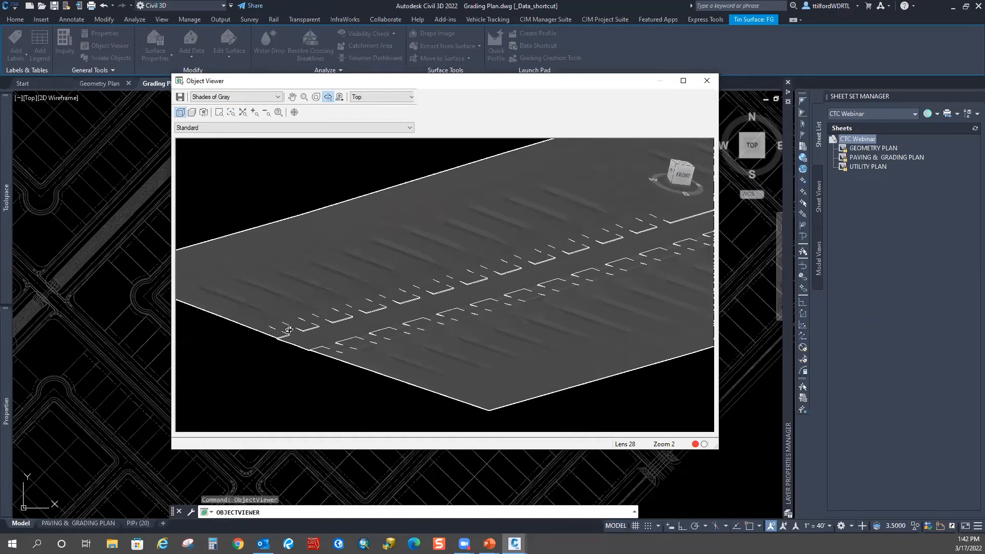
{"action": "middle_click_drag", "start_coordinate": [577, 294], "coordinate": [354, 352]}
{"action": "middle_click_drag", "start_coordinate": [622, 276], "coordinate": [444, 297]}
{"action": "middle_click_drag", "start_coordinate": [449, 331], "coordinate": [458, 306]}
{"action": "key", "text": "Escape"}
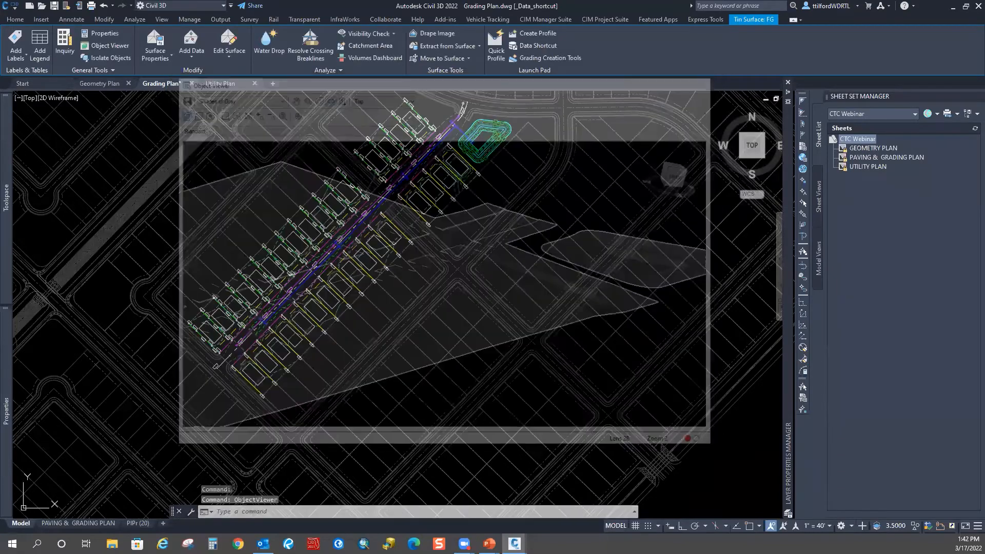
Examine the pond contours, lot pads and road corridor in the Grading Plan's plan view.
{"action": "scroll", "coordinate": [375, 240], "scroll_direction": "down", "scroll_amount": 2}
{"action": "mouse_move", "coordinate": [376, 240]}
{"action": "middle_mouse_down"}
{"action": "mouse_move", "coordinate": [387, 268]}
{"action": "mouse_move", "coordinate": [406, 274]}
{"action": "middle_mouse_up"}
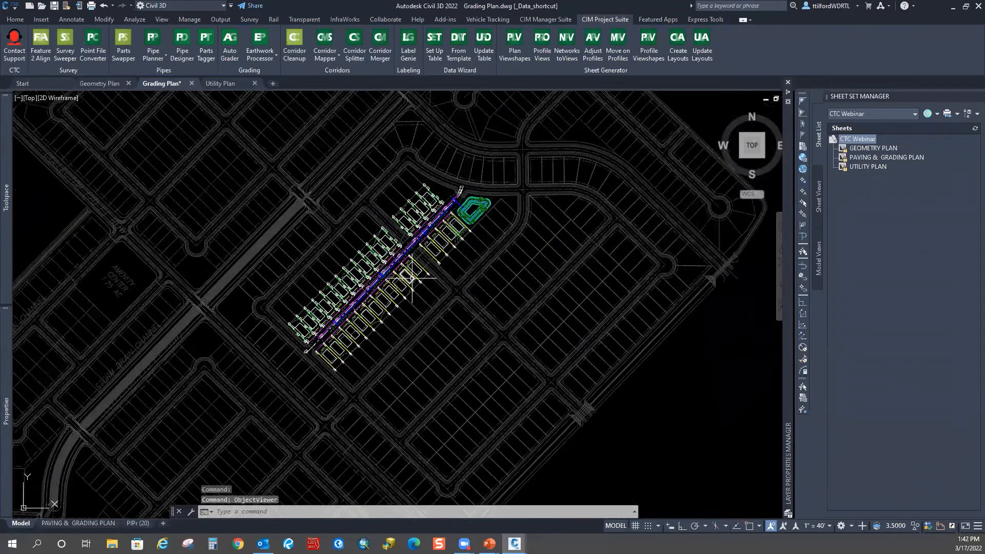
{"action": "scroll", "coordinate": [479, 168], "scroll_direction": "up", "scroll_amount": 2}
{"action": "scroll", "coordinate": [479, 168], "scroll_direction": "up", "scroll_amount": 2}
{"action": "scroll", "coordinate": [479, 169], "scroll_direction": "up", "scroll_amount": 2}
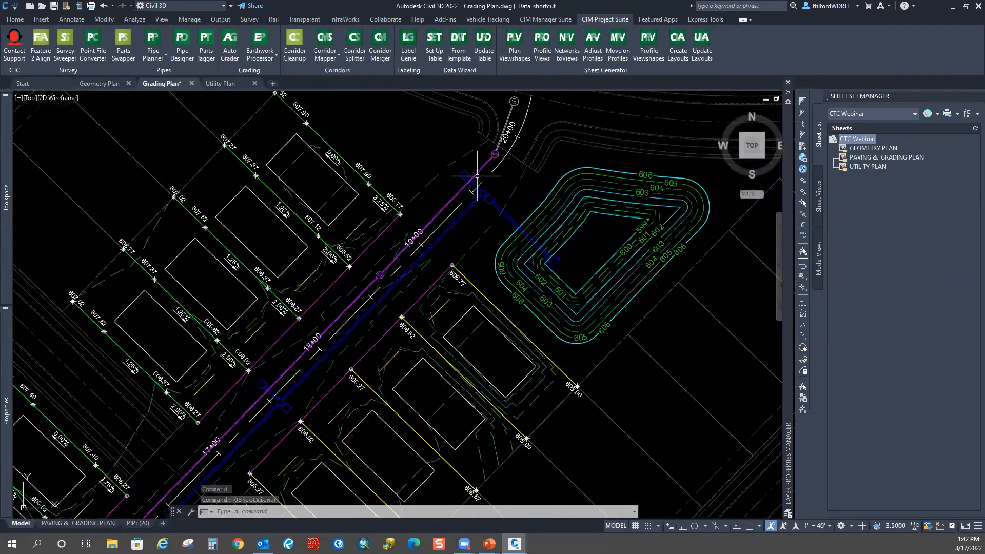
{"action": "middle_click_drag", "start_coordinate": [563, 253], "coordinate": [571, 300]}
{"action": "scroll", "coordinate": [568, 293], "scroll_direction": "down", "scroll_amount": 1}
{"action": "mouse_move", "coordinate": [322, 467]}
{"action": "middle_mouse_down"}
{"action": "mouse_move", "coordinate": [347, 440]}
{"action": "mouse_move", "coordinate": [426, 290]}
{"action": "middle_mouse_up"}
{"action": "middle_click_drag", "start_coordinate": [312, 386], "coordinate": [373, 289]}
{"action": "scroll", "coordinate": [373, 289], "scroll_direction": "down", "scroll_amount": 2}
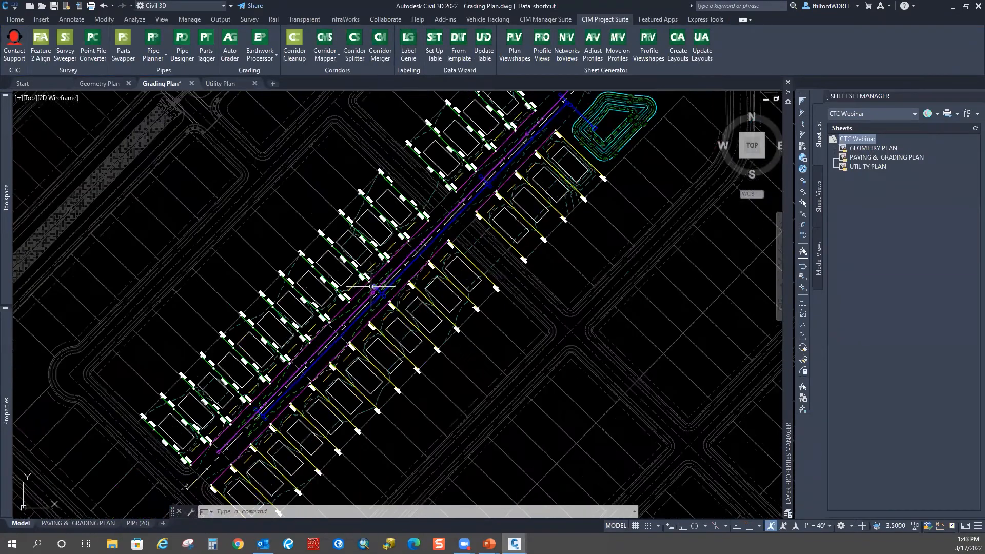
{"action": "middle_click_drag", "start_coordinate": [529, 224], "coordinate": [484, 294]}
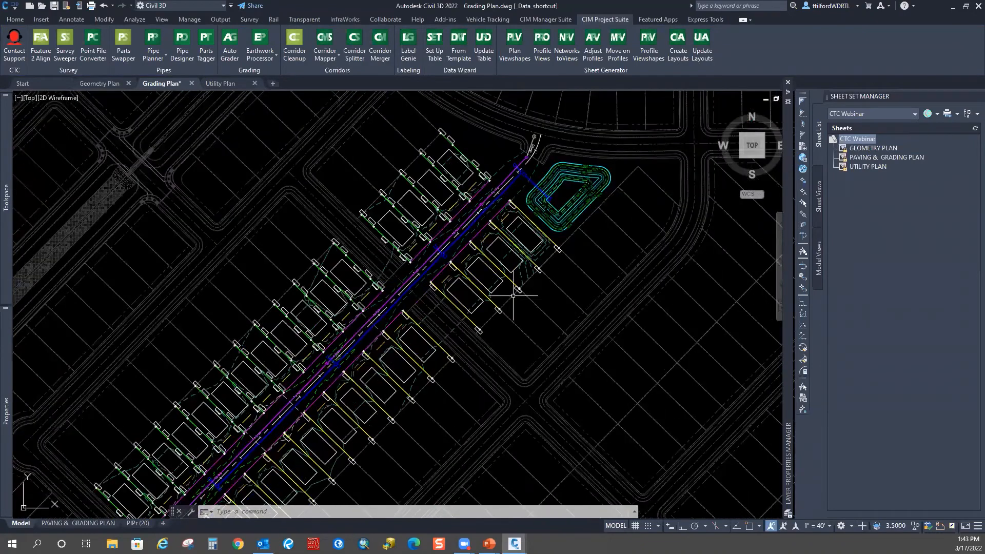
{"action": "middle_click_drag", "start_coordinate": [511, 244], "coordinate": [493, 295]}
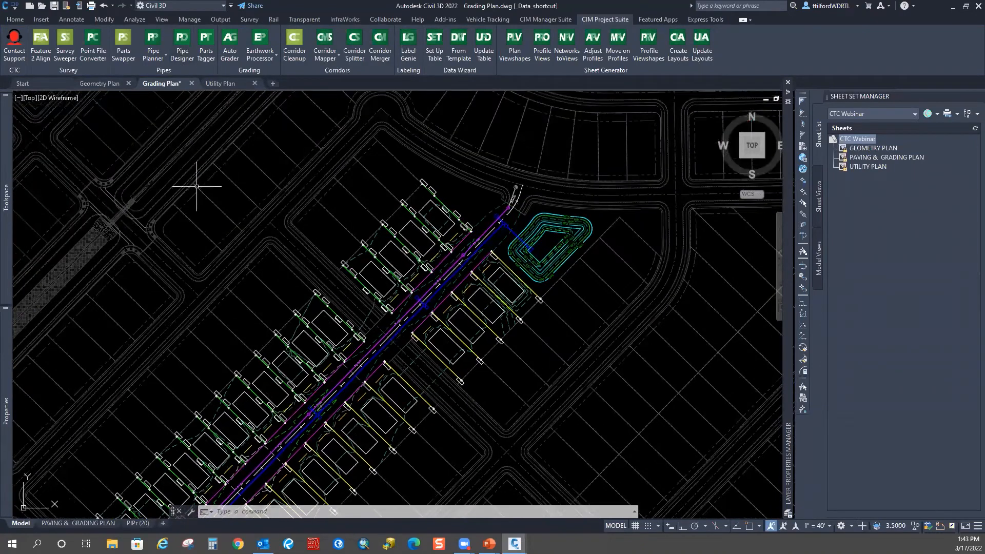
Switch to the Utility Plan drawing and examine the pipe layout along the road near stations 11+00 to 13+00.
{"action": "left_click", "coordinate": [152, 50]}
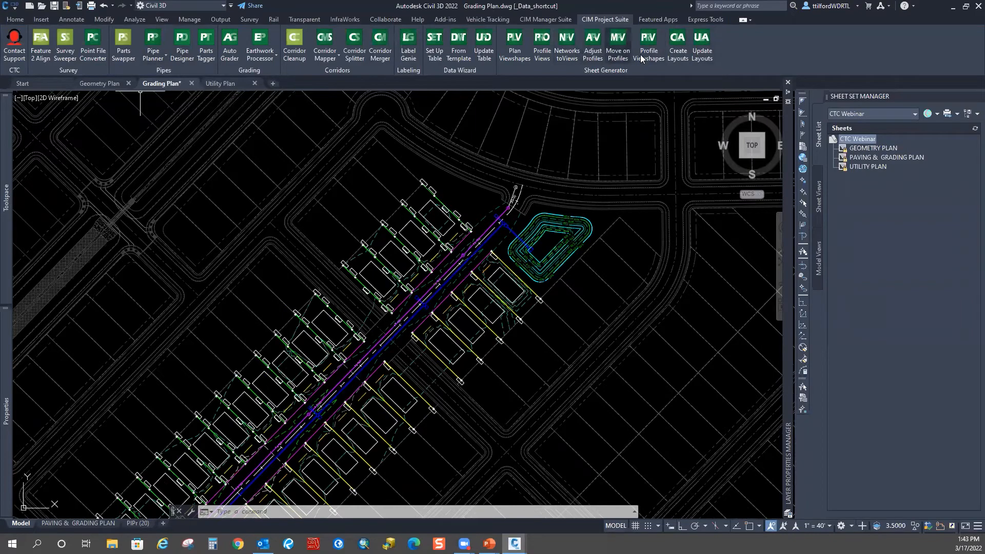
{"action": "left_click", "coordinate": [222, 80]}
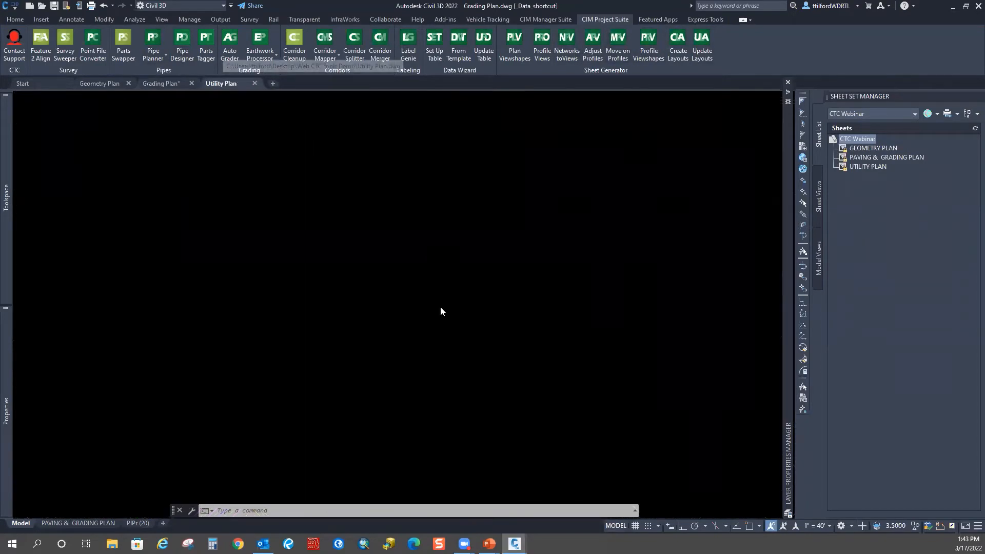
{"action": "scroll", "coordinate": [440, 283], "scroll_direction": "down", "scroll_amount": 6}
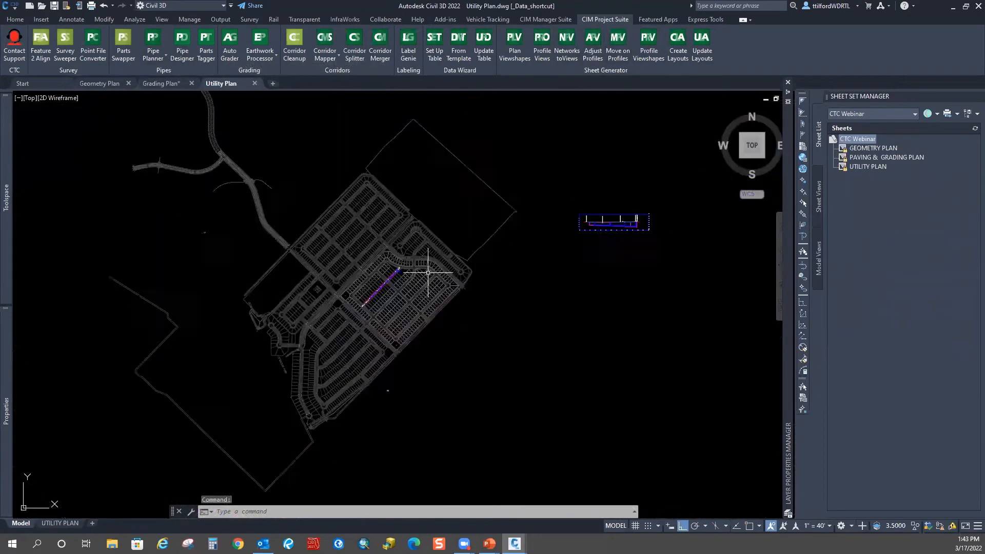
{"action": "scroll", "coordinate": [479, 325], "scroll_direction": "up", "scroll_amount": 4}
{"action": "scroll", "coordinate": [482, 331], "scroll_direction": "down", "scroll_amount": 2}
{"action": "mouse_move", "coordinate": [97, 439]}
{"action": "middle_mouse_down"}
{"action": "mouse_move", "coordinate": [169, 360]}
{"action": "mouse_move", "coordinate": [230, 366]}
{"action": "mouse_move", "coordinate": [388, 308]}
{"action": "middle_mouse_up"}
{"action": "scroll", "coordinate": [171, 367], "scroll_direction": "up", "scroll_amount": 8}
{"action": "scroll", "coordinate": [337, 331], "scroll_direction": "up", "scroll_amount": 4}
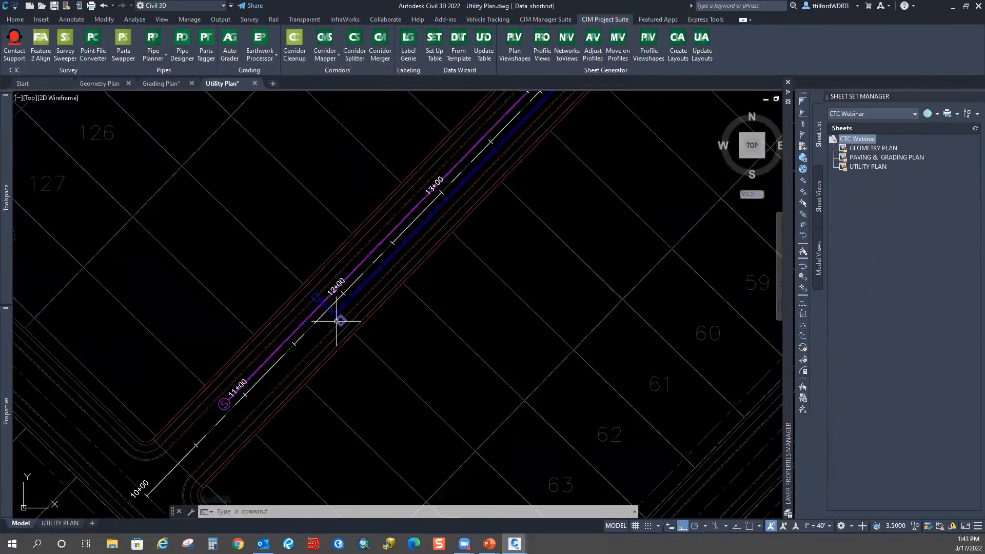
{"action": "scroll", "coordinate": [336, 287], "scroll_direction": "down", "scroll_amount": 3}
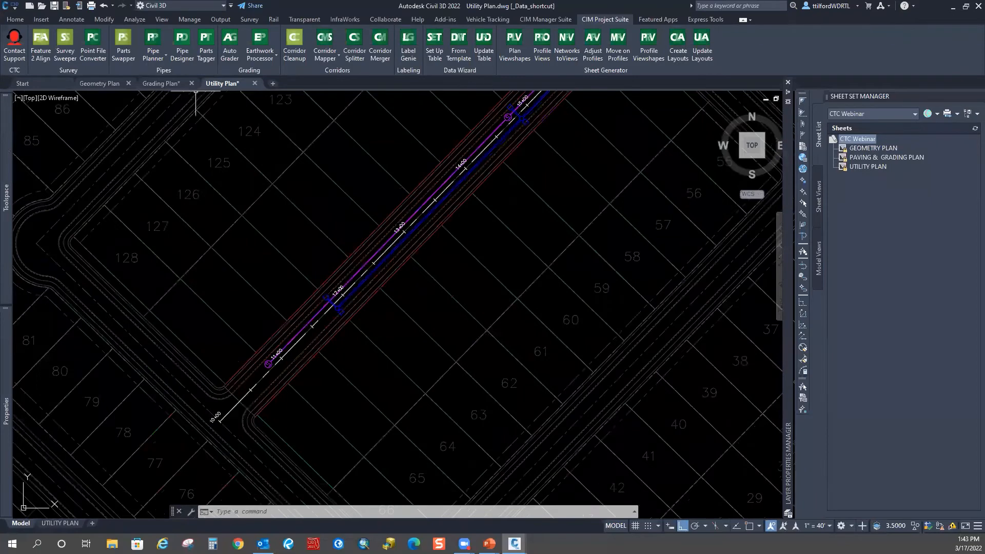
Check the pipe run to the pond in the Grading Plan drawing and return to the Utility Plan.
{"action": "left_click", "coordinate": [158, 82]}
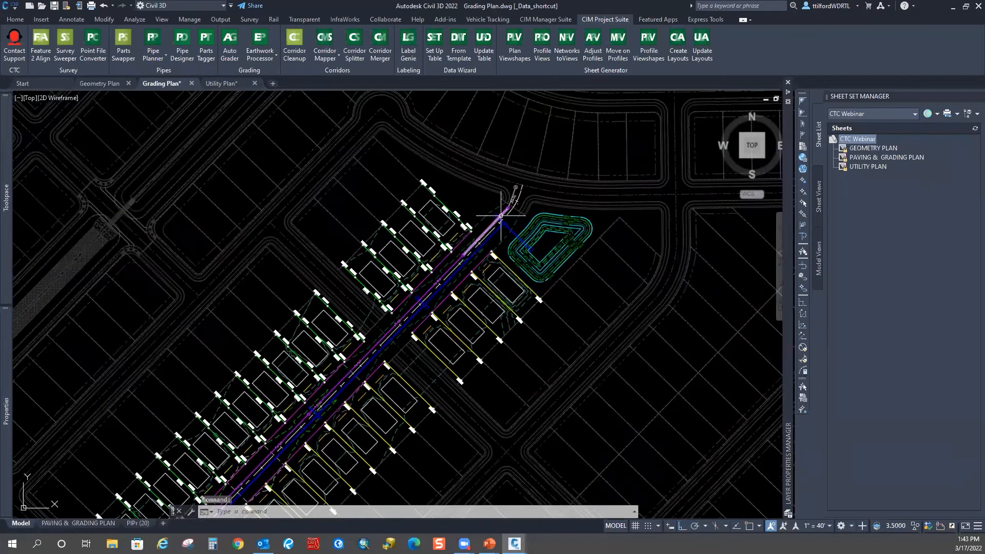
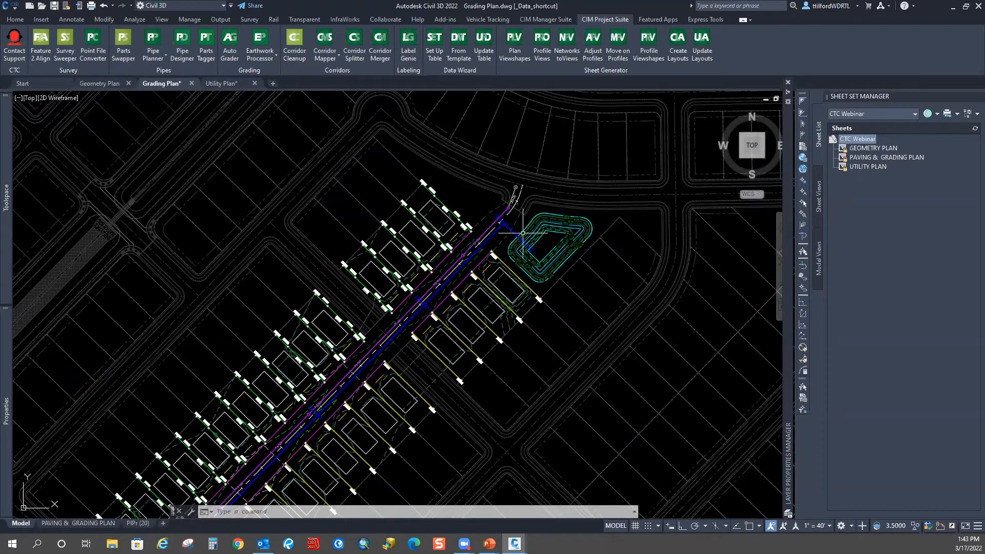
{"action": "left_click", "coordinate": [226, 83]}
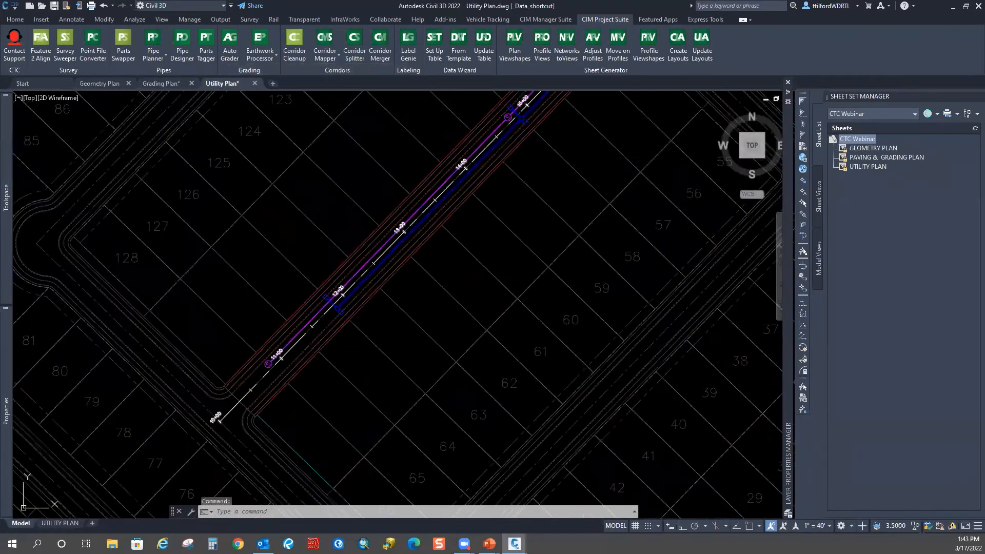
{"action": "scroll", "coordinate": [317, 322], "scroll_direction": "down", "scroll_amount": 1}
{"action": "scroll", "coordinate": [272, 359], "scroll_direction": "up", "scroll_amount": 2}
{"action": "scroll", "coordinate": [307, 329], "scroll_direction": "down", "scroll_amount": 2}
{"action": "mouse_move", "coordinate": [457, 209]}
{"action": "middle_mouse_down"}
{"action": "mouse_move", "coordinate": [462, 200]}
{"action": "mouse_move", "coordinate": [383, 295]}
{"action": "mouse_move", "coordinate": [267, 342]}
{"action": "middle_mouse_up"}
Examine the pipe profile view beside the site and the matching pipe run along the road in plan.
{"action": "scroll", "coordinate": [267, 343], "scroll_direction": "down", "scroll_amount": 3}
{"action": "mouse_move", "coordinate": [708, 176]}
{"action": "middle_mouse_down"}
{"action": "mouse_move", "coordinate": [541, 251]}
{"action": "mouse_move", "coordinate": [359, 282]}
{"action": "middle_mouse_up"}
{"action": "middle_click_drag", "start_coordinate": [615, 279], "coordinate": [153, 326]}
{"action": "scroll", "coordinate": [289, 286], "scroll_direction": "up", "scroll_amount": 1}
{"action": "scroll", "coordinate": [295, 285], "scroll_direction": "up", "scroll_amount": 2}
{"action": "scroll", "coordinate": [496, 286], "scroll_direction": "up", "scroll_amount": 2}
{"action": "scroll", "coordinate": [513, 266], "scroll_direction": "down", "scroll_amount": 4}
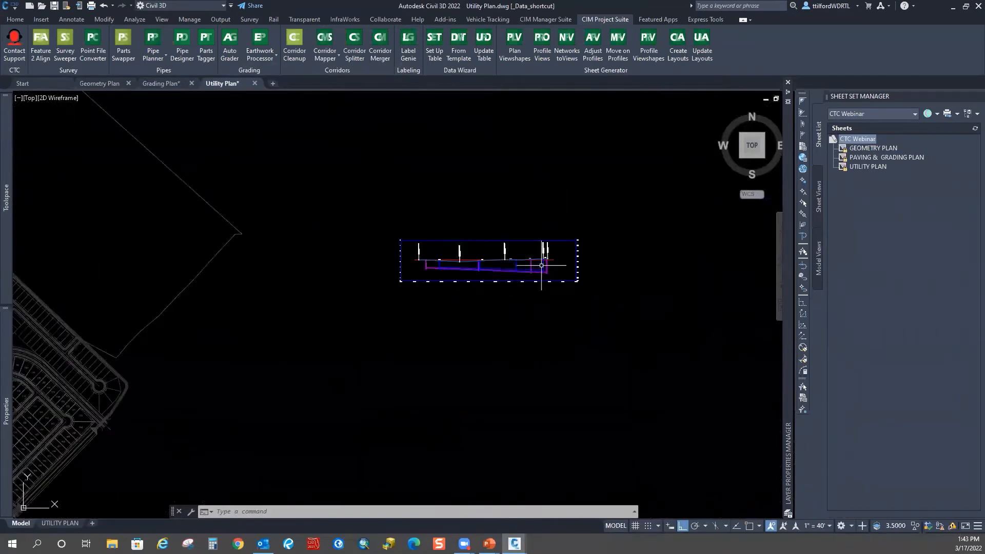
{"action": "scroll", "coordinate": [217, 321], "scroll_direction": "up", "scroll_amount": 6}
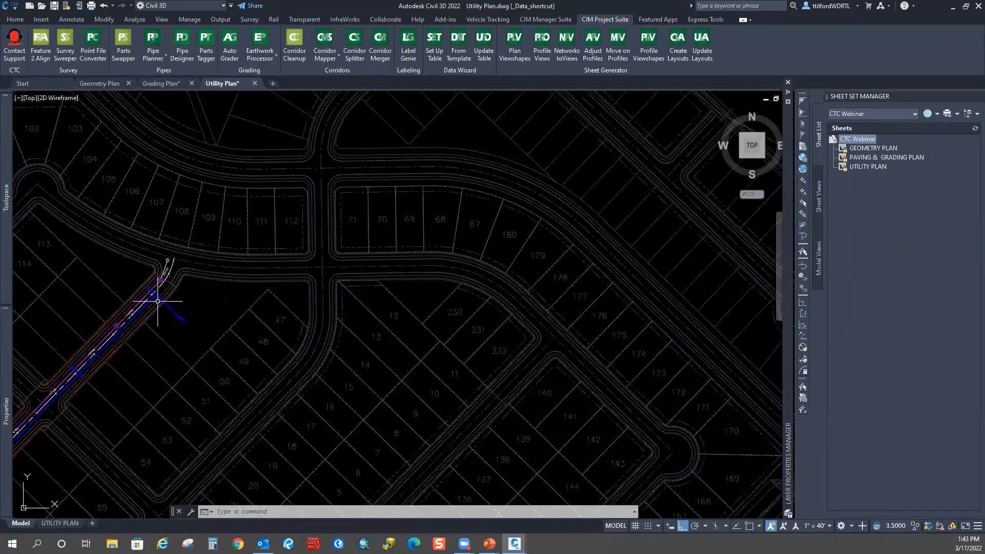
{"action": "middle_click_drag", "start_coordinate": [100, 339], "coordinate": [295, 292]}
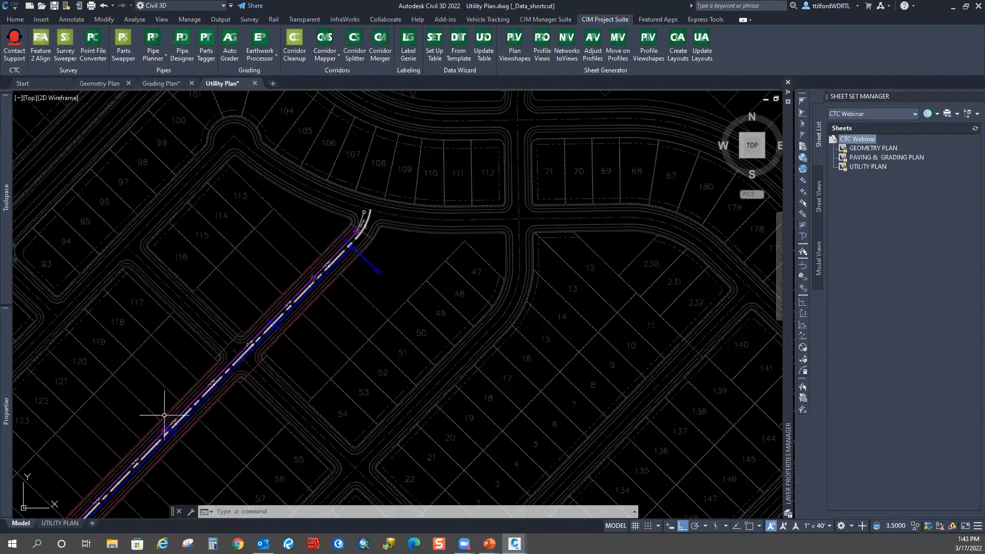
Load the lower sewer run, from the structure near station 19+80 to the one near 10+90, into Pipe Designer from the profile view.
{"action": "left_click", "coordinate": [354, 255]}
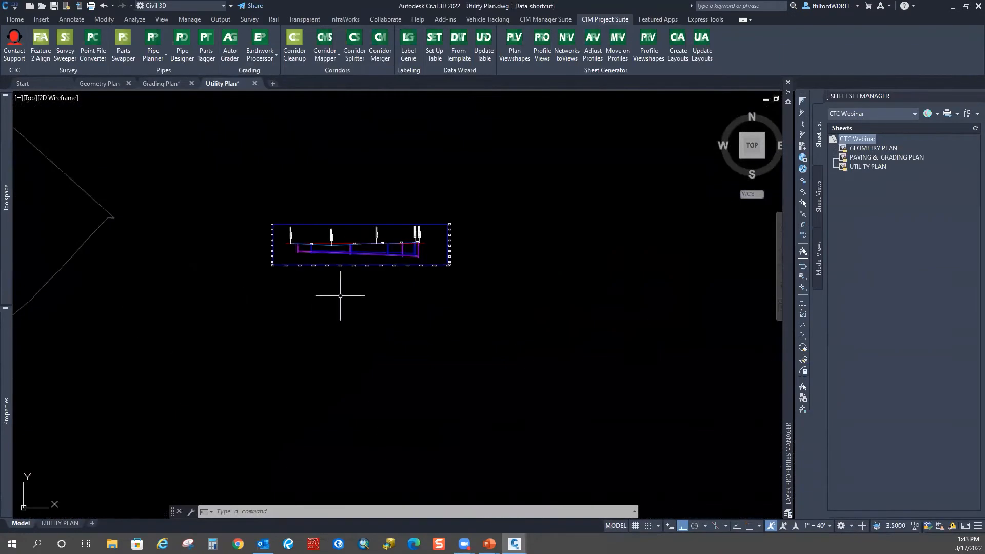
{"action": "scroll", "coordinate": [338, 287], "scroll_direction": "up", "scroll_amount": 5}
{"action": "middle_click_drag", "start_coordinate": [336, 273], "coordinate": [345, 293]}
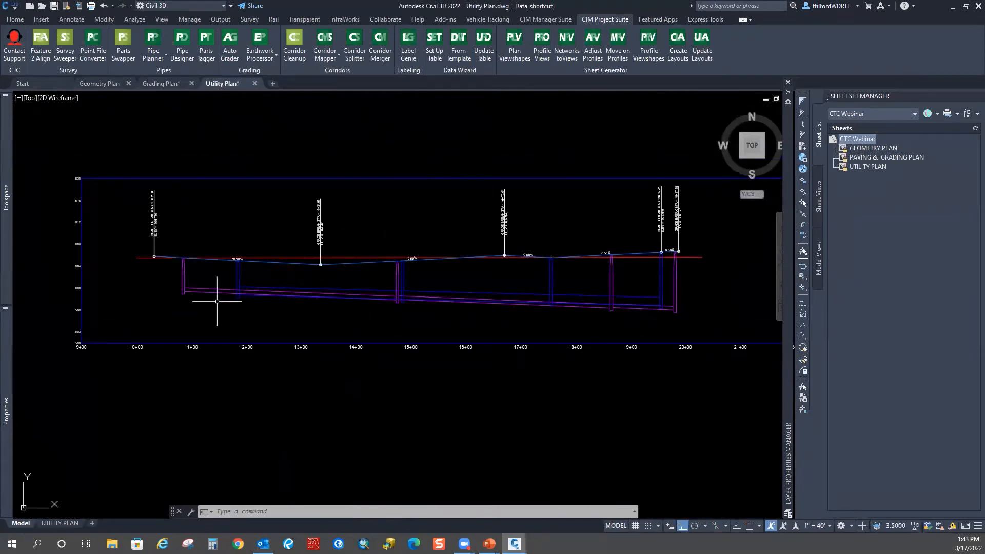
{"action": "middle_click_drag", "start_coordinate": [661, 303], "coordinate": [570, 311]}
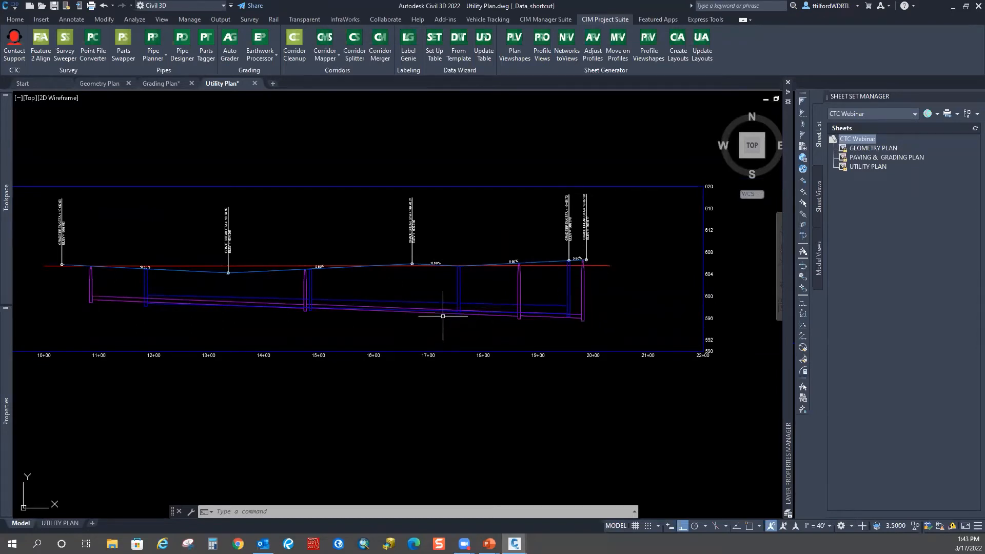
{"action": "middle_click_drag", "start_coordinate": [441, 319], "coordinate": [466, 309]}
{"action": "left_click", "coordinate": [371, 131]}
{"action": "left_click", "coordinate": [350, 145]}
{"action": "left_click", "coordinate": [184, 54]}
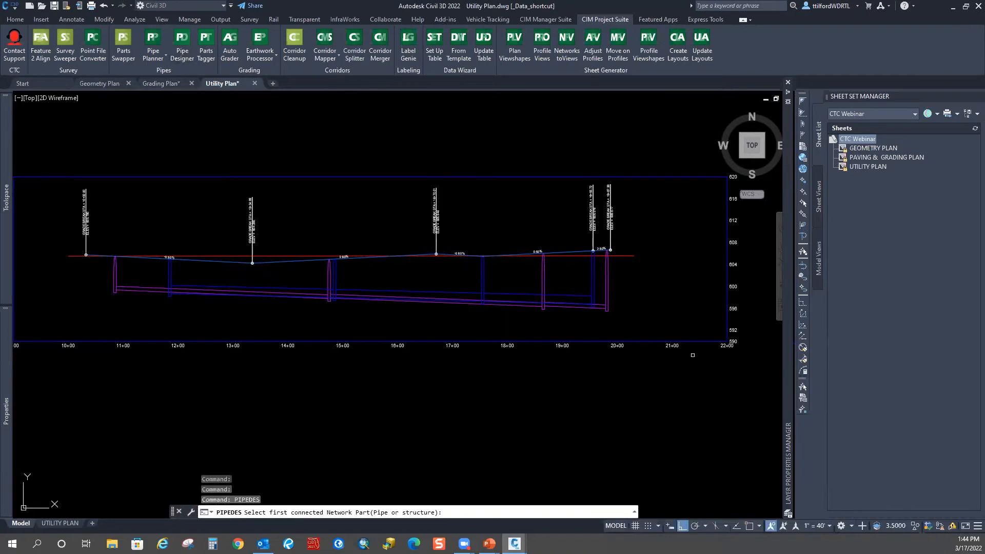
{"action": "left_click", "coordinate": [609, 270]}
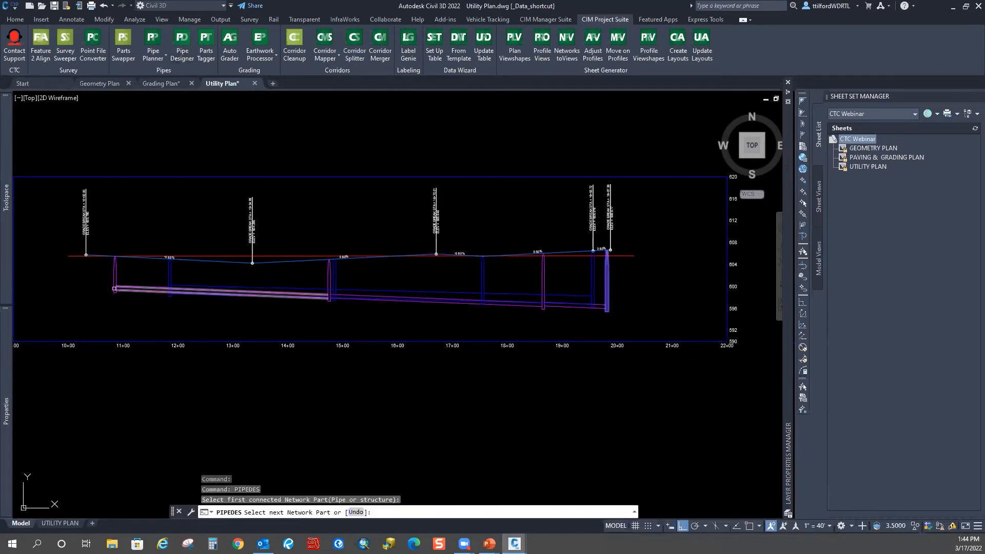
{"action": "left_click", "coordinate": [114, 289]}
{"action": "right_click", "coordinate": [303, 195]}
{"action": "left_click", "coordinate": [319, 201]}
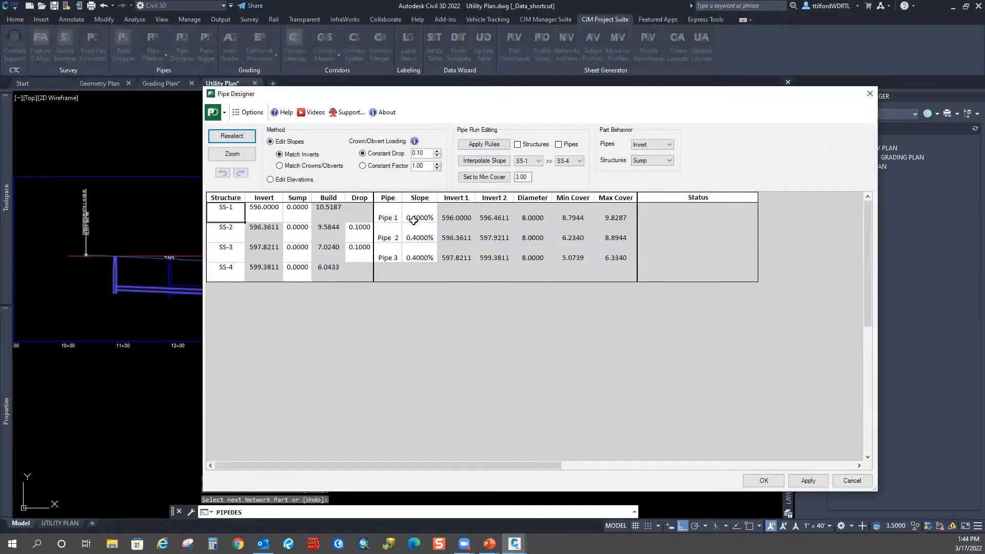
Set the invert of structure SS-1 to 594 and apply it, keeping the profile view visible beside a smaller Pipe Designer window.
{"action": "left_click", "coordinate": [262, 214]}
{"action": "left_click", "coordinate": [271, 210]}
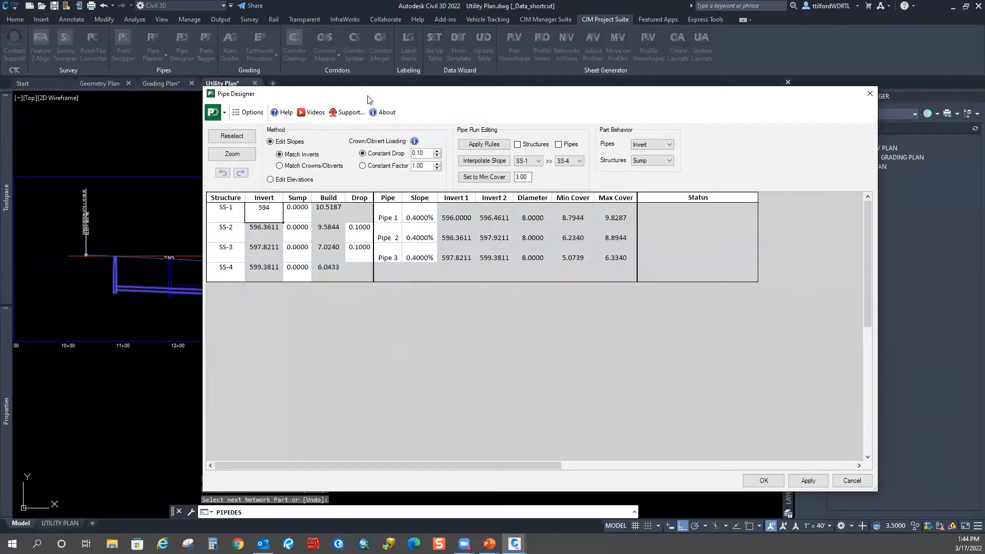
{"action": "left_click_drag", "start_coordinate": [367, 99], "coordinate": [409, 76]}
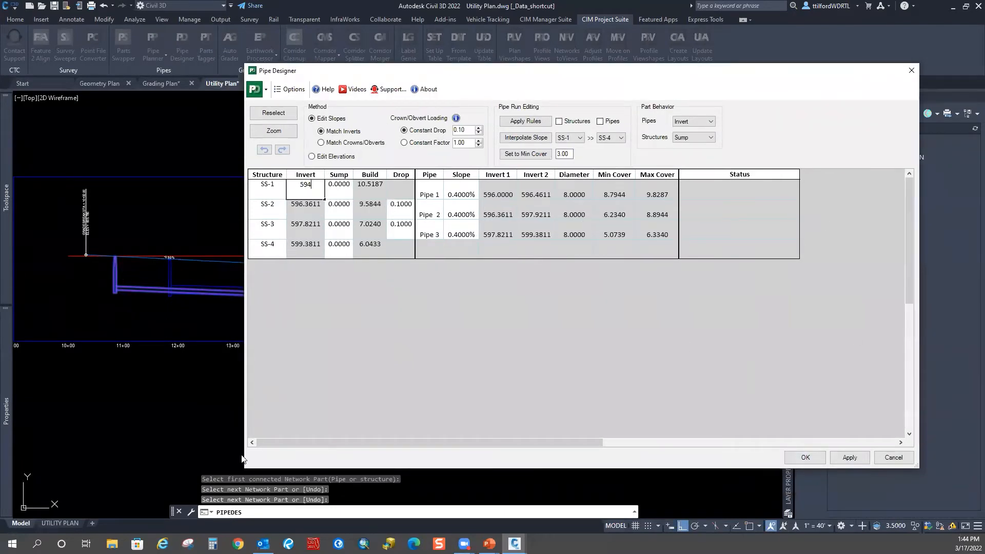
{"action": "left_click_drag", "start_coordinate": [247, 468], "coordinate": [435, 364]}
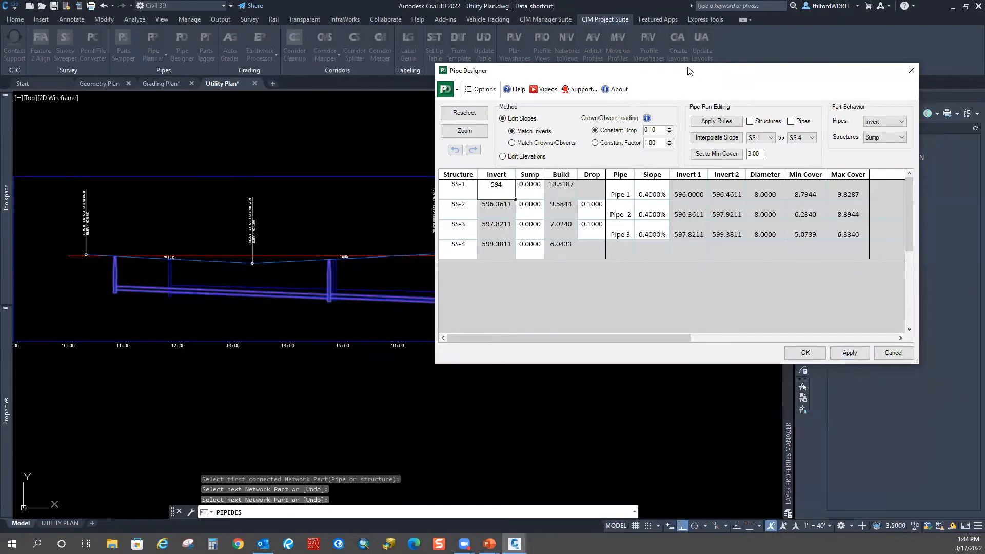
{"action": "left_click_drag", "start_coordinate": [689, 71], "coordinate": [638, 77]}
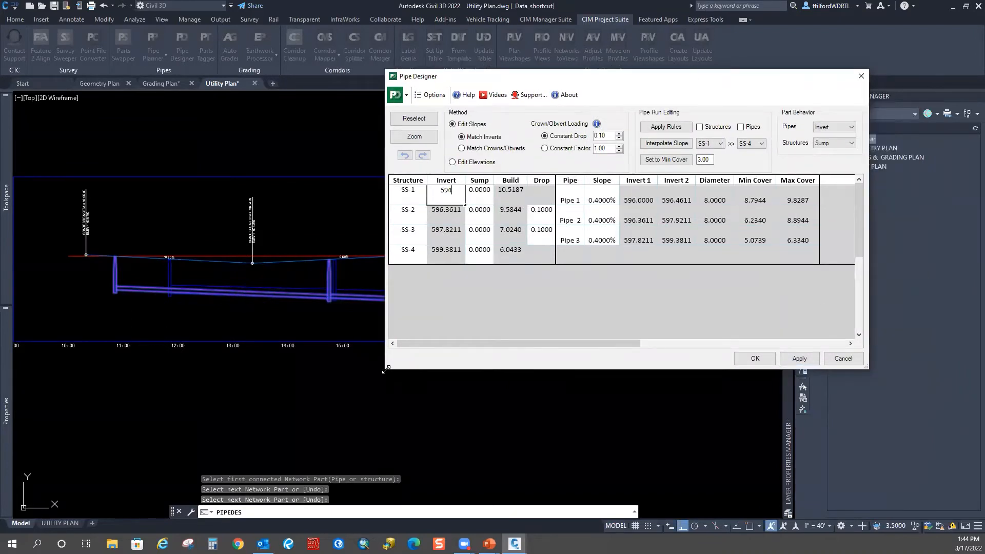
{"action": "left_click_drag", "start_coordinate": [385, 369], "coordinate": [386, 323]}
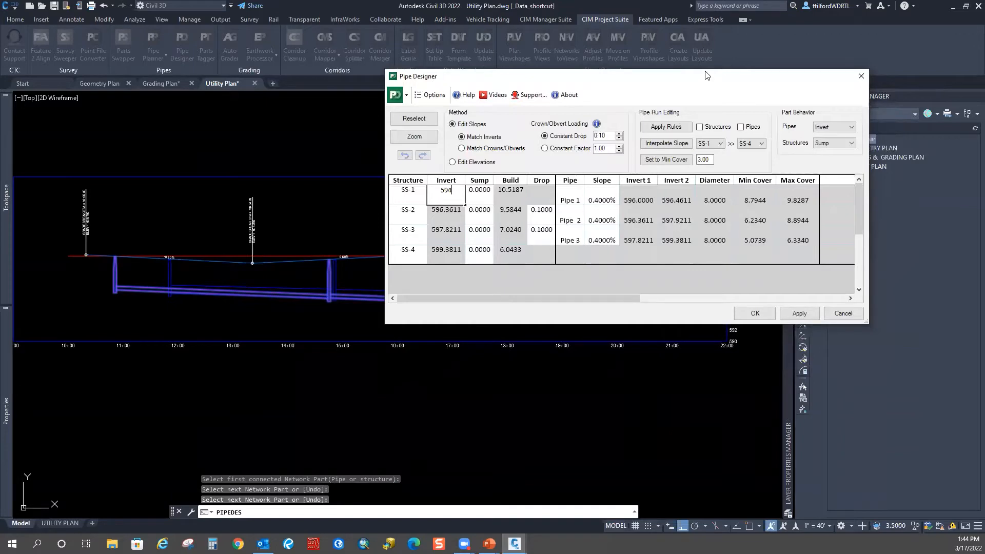
{"action": "left_click_drag", "start_coordinate": [706, 75], "coordinate": [772, 18]}
{"action": "left_click", "coordinate": [872, 256]}
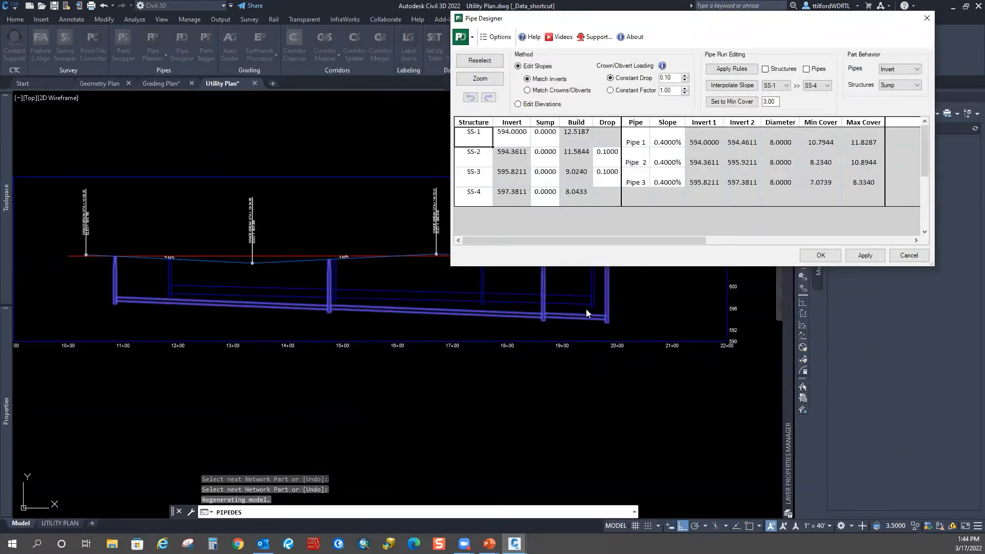
Set the slope of Pipes 1 to 3 to 0.5% and the invert of SS-1 to 593, applying each change.
{"action": "double_click", "coordinate": [672, 141]}
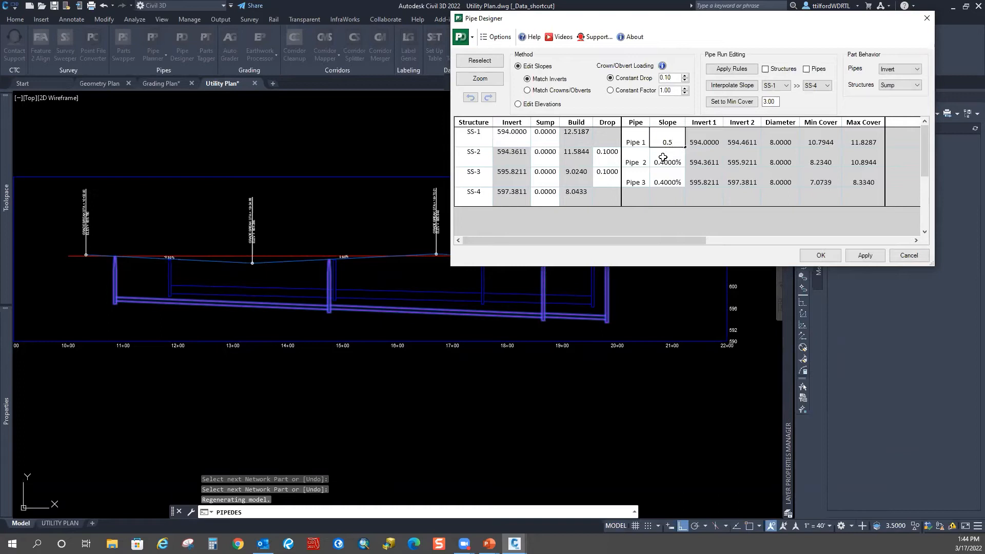
{"action": "type", "text": "5"}
{"action": "key", "text": "Return"}
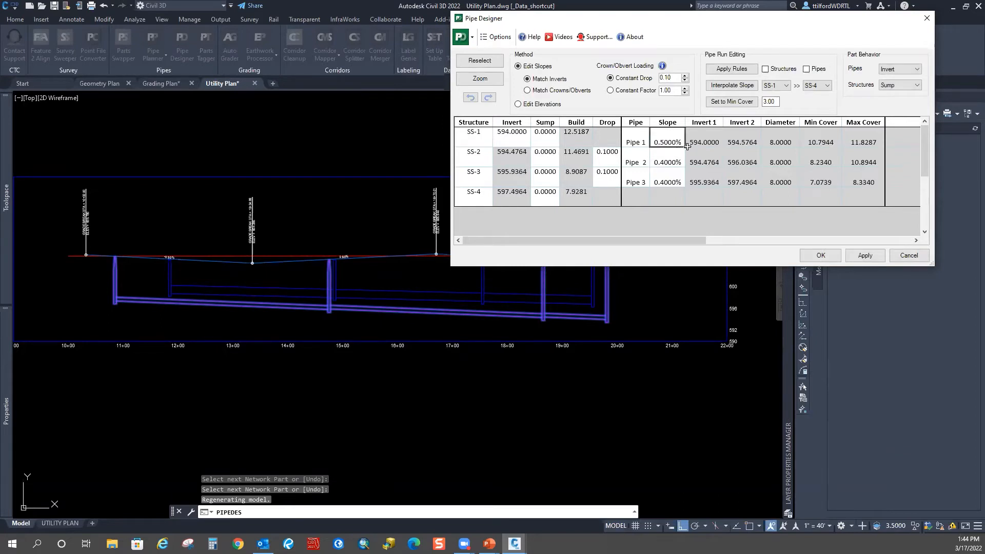
{"action": "left_click_drag", "start_coordinate": [685, 163], "coordinate": [683, 185]}
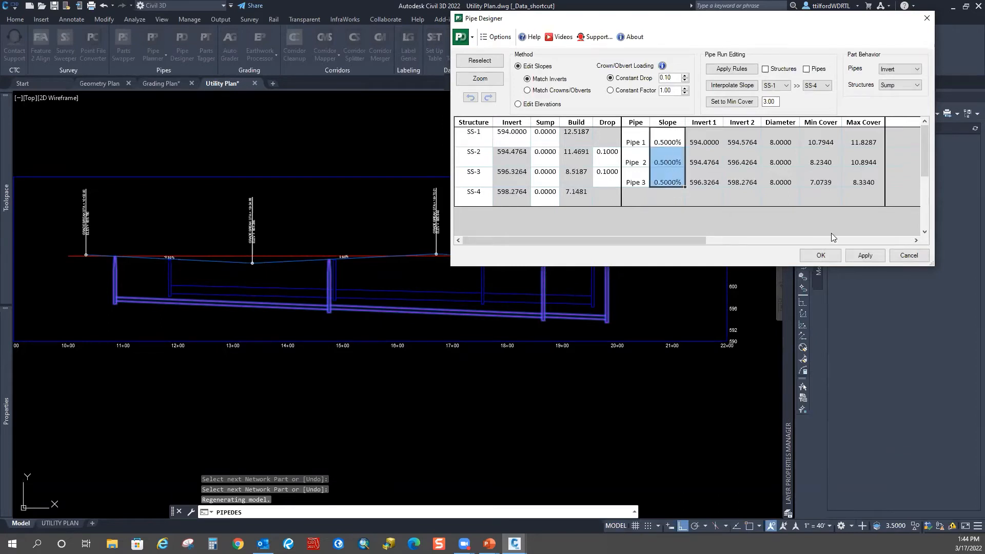
{"action": "left_click", "coordinate": [864, 255]}
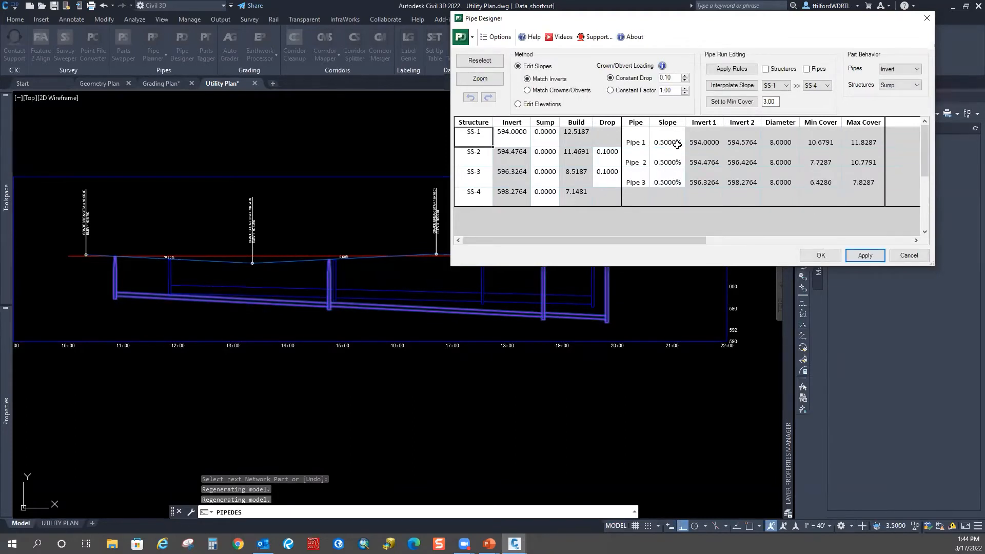
{"action": "double_click", "coordinate": [511, 136]}
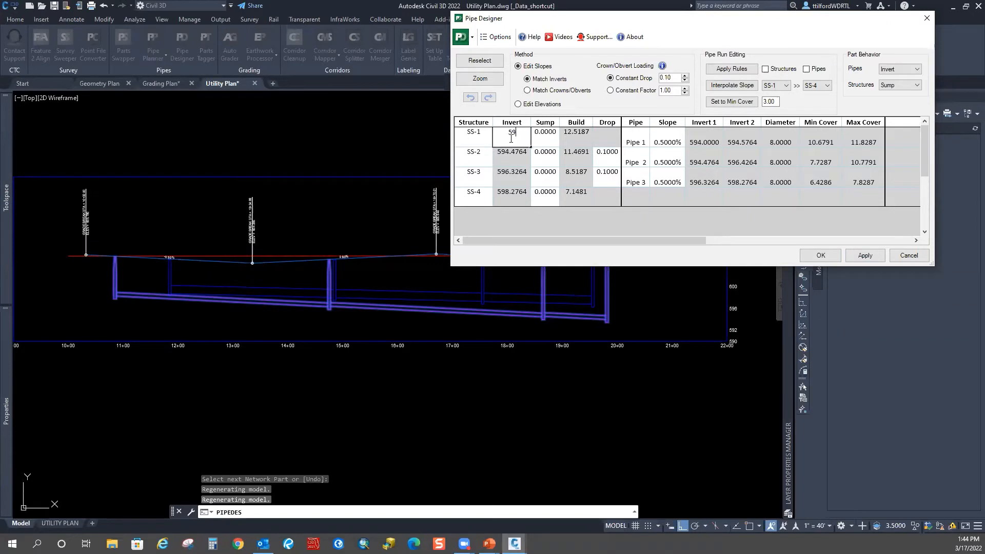
{"action": "left_click", "coordinate": [863, 252]}
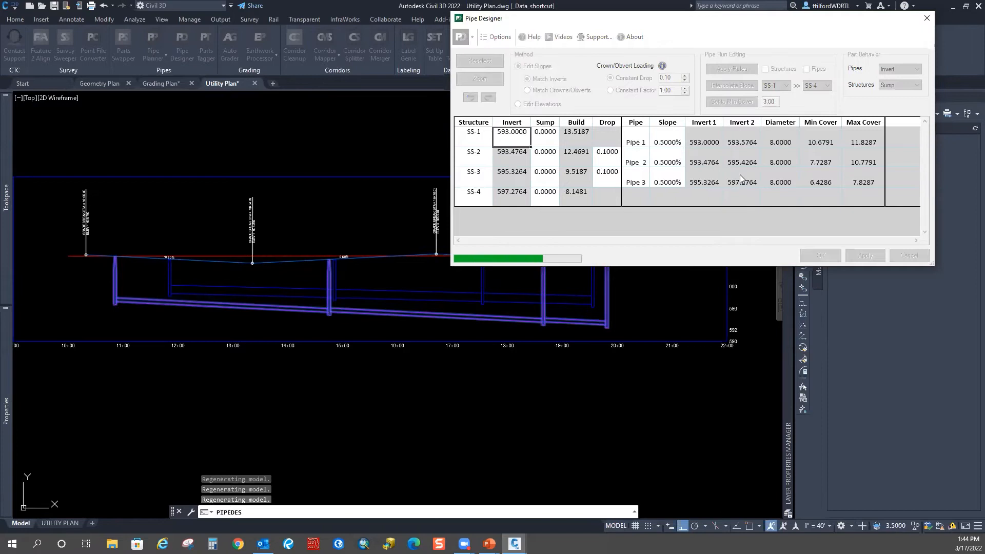
Set the slope of Pipes 1 to 3 to 0.4% and the invert of SS-1 to 594, applying each change.
{"action": "left_click", "coordinate": [680, 143]}
{"action": "left_click", "coordinate": [680, 142]}
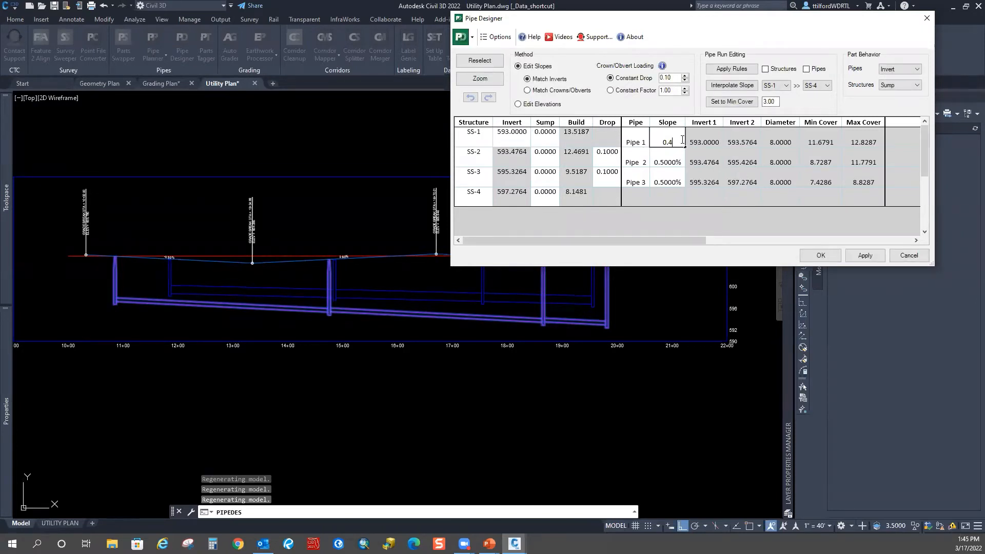
{"action": "type", "text": "4"}
{"action": "key", "text": "Return"}
{"action": "left_click_drag", "start_coordinate": [684, 147], "coordinate": [684, 186]}
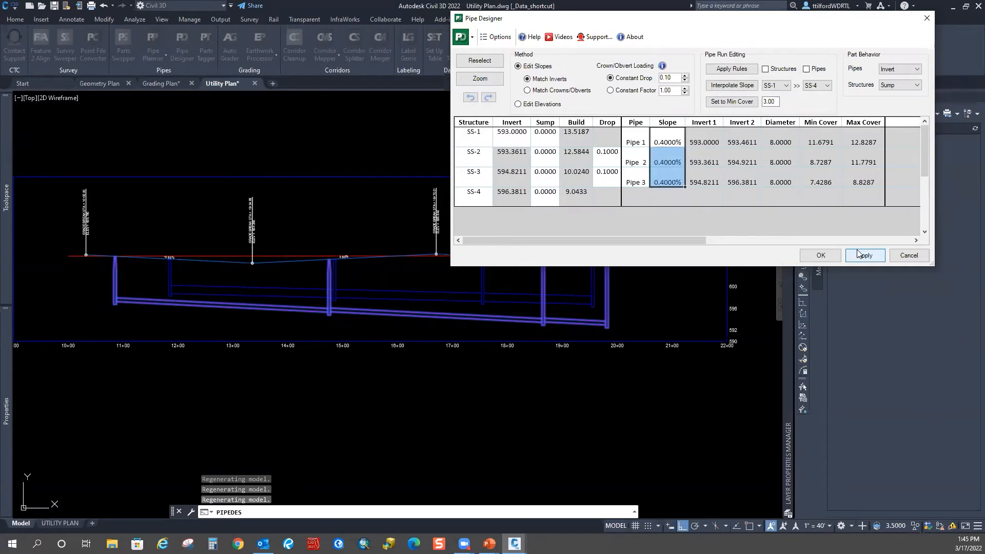
{"action": "left_click", "coordinate": [865, 254]}
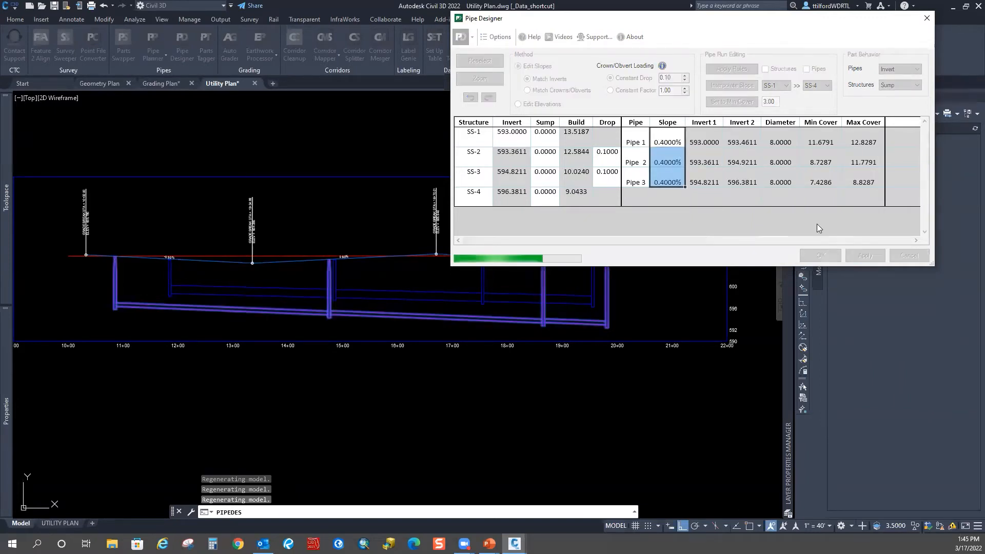
{"action": "double_click", "coordinate": [517, 136]}
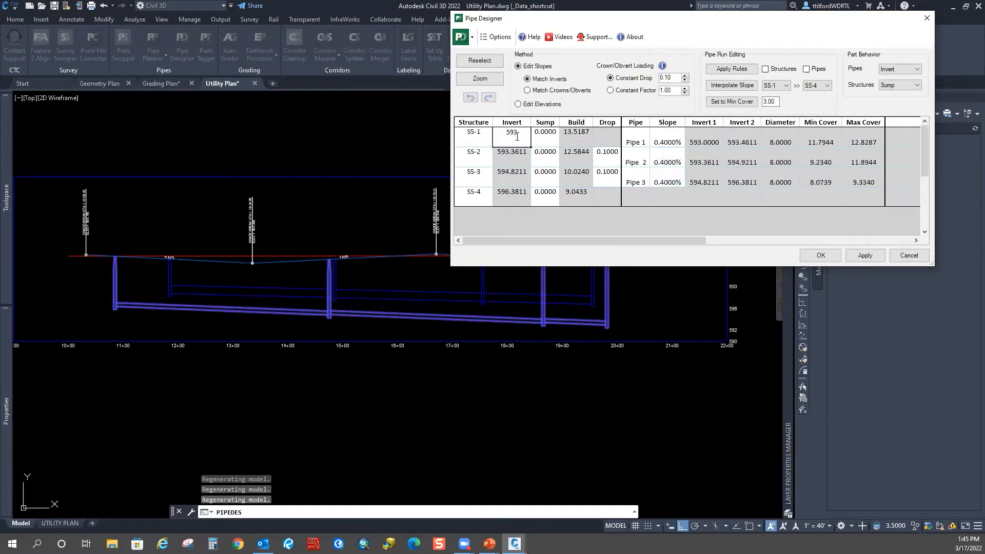
{"action": "left_click", "coordinate": [856, 255]}
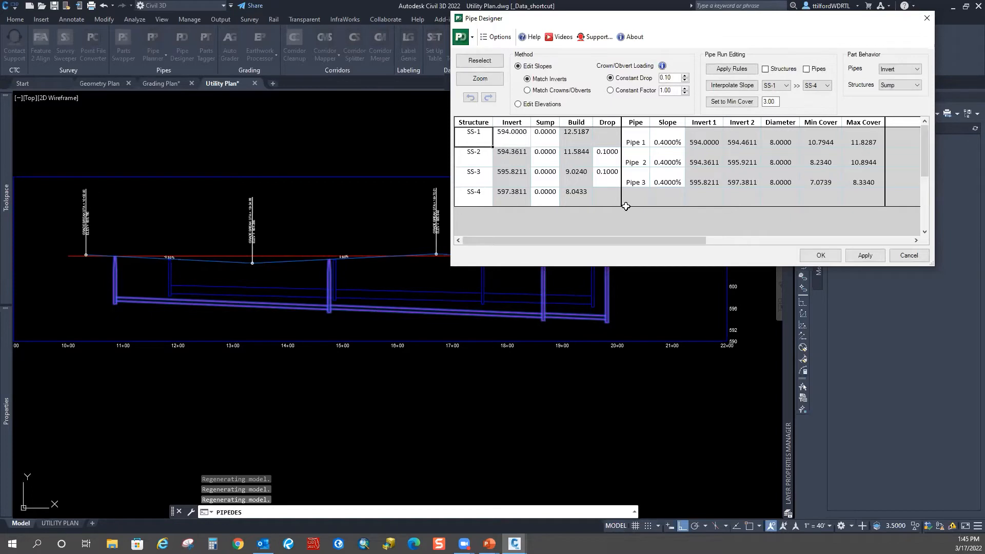
Rename the four structures of the pipe run SA-1 through SA-4.
{"action": "left_click", "coordinate": [640, 136]}
{"action": "left_click", "coordinate": [468, 135]}
{"action": "left_click", "coordinate": [479, 134]}
{"action": "key", "text": "BackSpace"}
{"action": "type", "text": "A"}
{"action": "left_click_drag", "start_coordinate": [492, 146], "coordinate": [490, 220]}
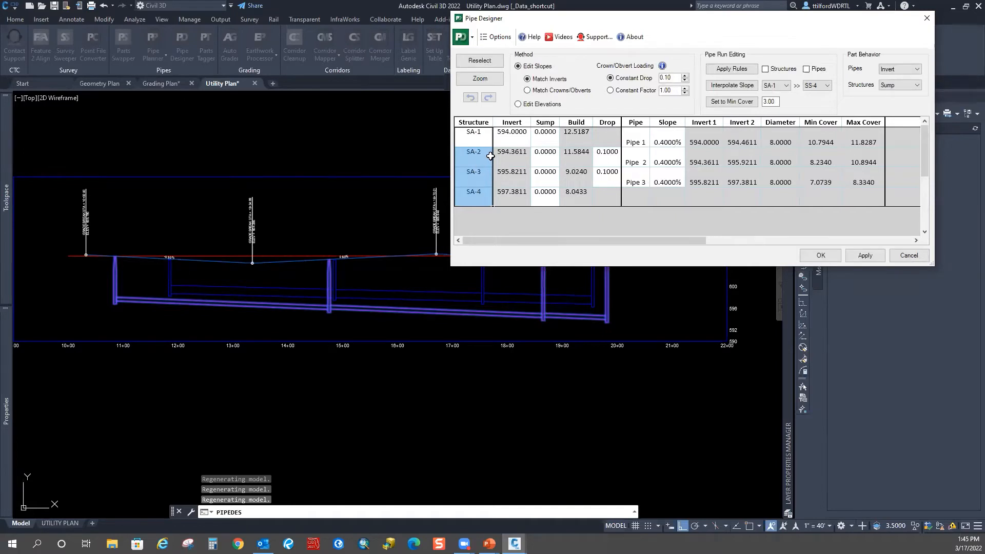
Set the drop at structures SA-2 and SA-3 to 0 and apply the changes.
{"action": "double_click", "coordinate": [608, 163]}
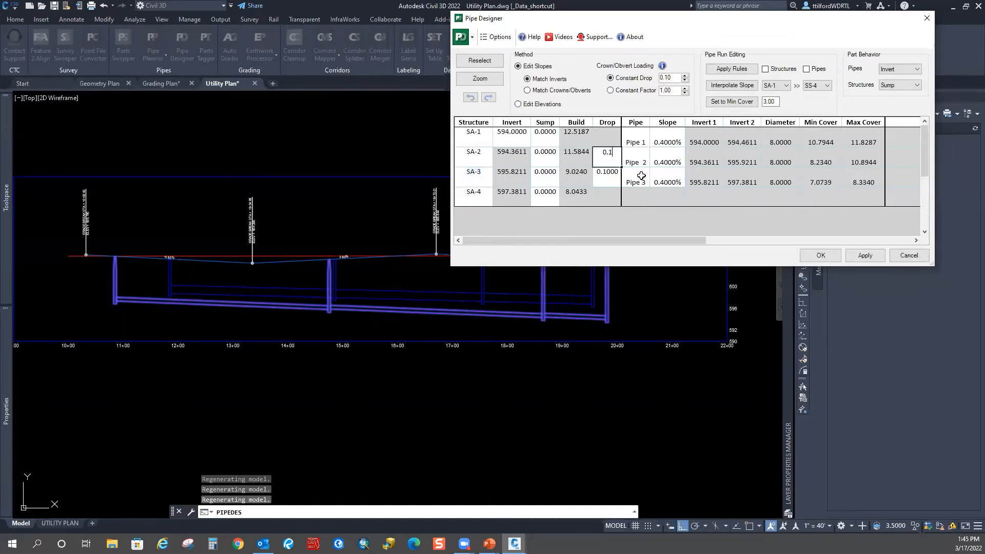
{"action": "type", "text": "0"}
{"action": "left_click_drag", "start_coordinate": [621, 166], "coordinate": [621, 185]}
{"action": "left_click", "coordinate": [864, 255]}
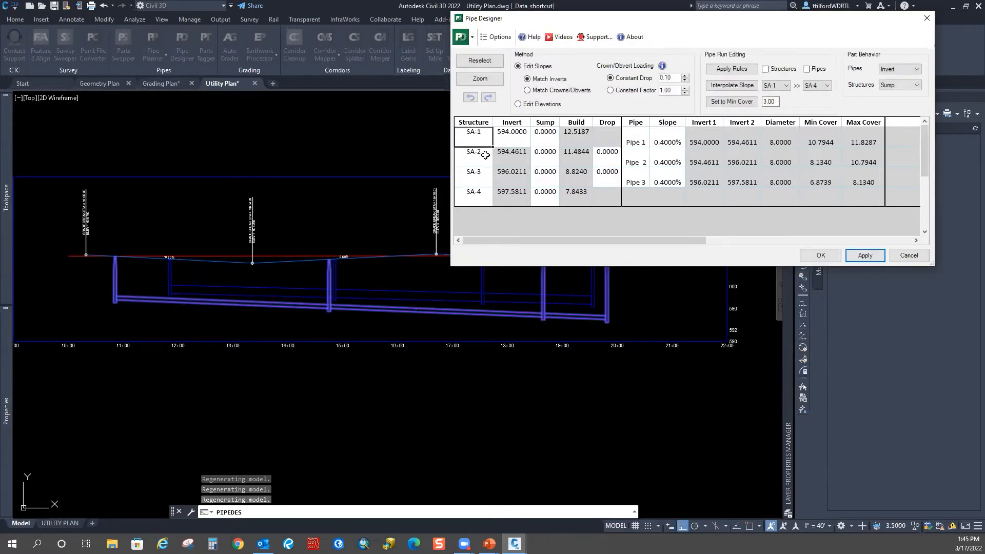
Set the drop at both middle structures to 0.1, rename the structures SS-1 through SS-4, and accept the pipe run edits.
{"action": "double_click", "coordinate": [619, 151]}
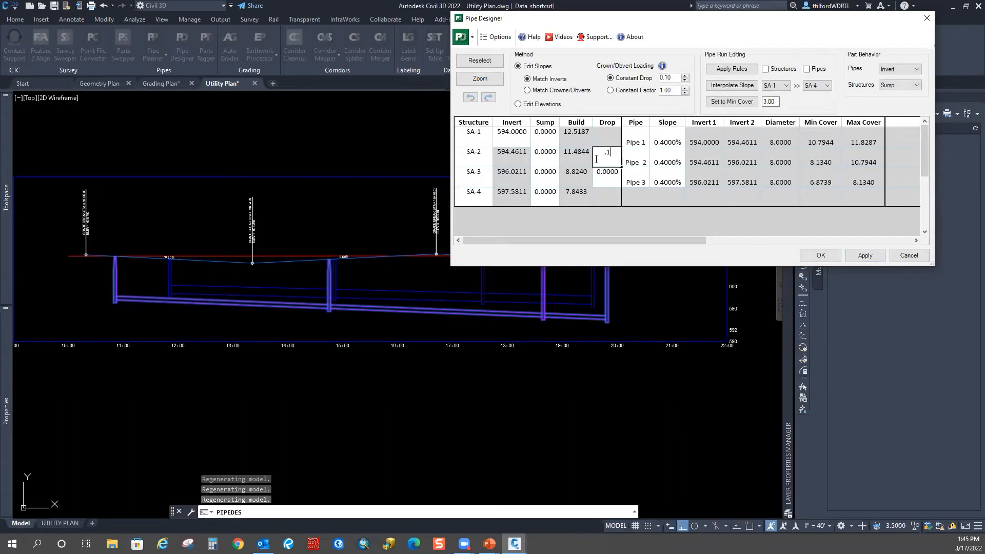
{"action": "left_click_drag", "start_coordinate": [623, 166], "coordinate": [618, 191]}
{"action": "left_click", "coordinate": [477, 132]}
{"action": "left_click_drag", "start_coordinate": [493, 146], "coordinate": [495, 208]}
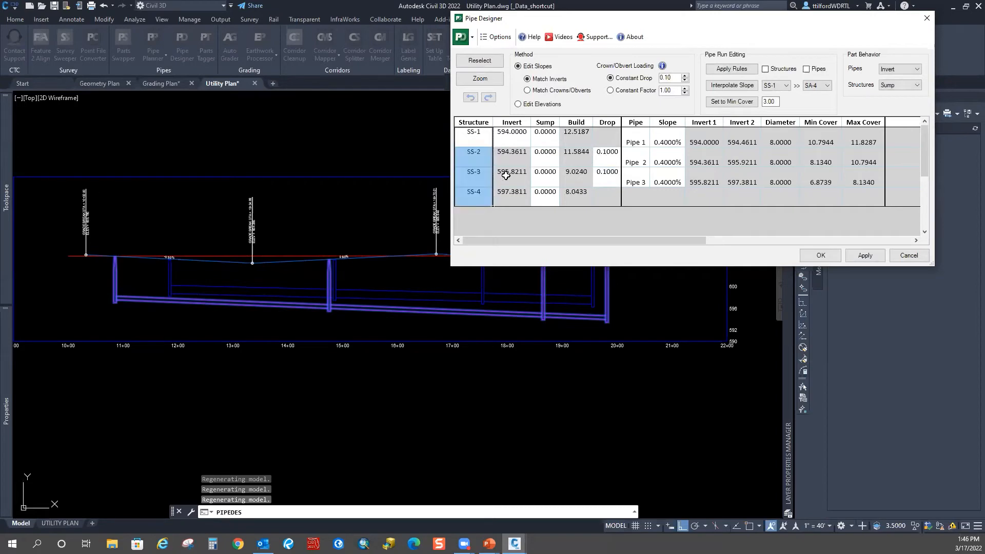
{"action": "left_click", "coordinate": [872, 260]}
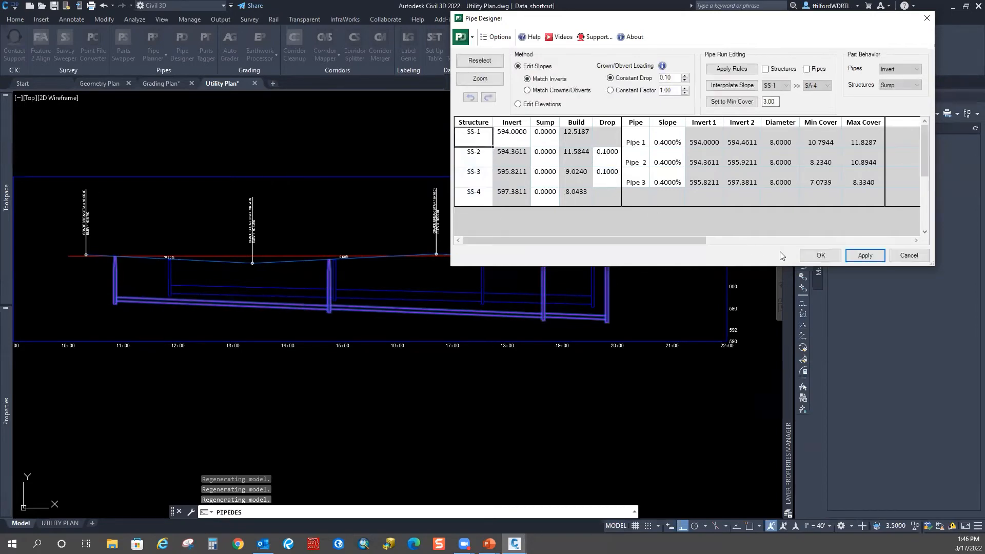
{"action": "left_click", "coordinate": [820, 255]}
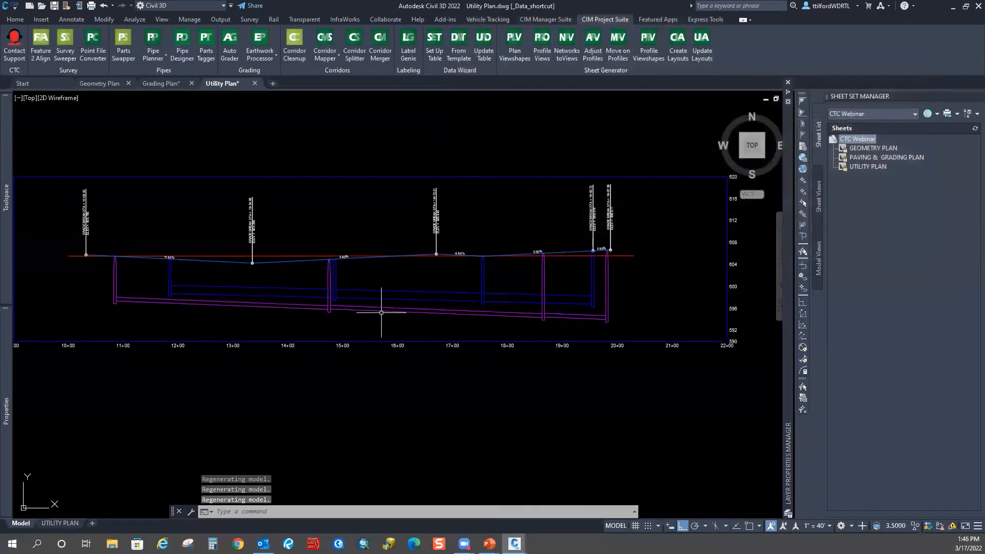
Examine the edited sewer run against the other pipe run and the road profile between stations 10+00 and 20+00.
{"action": "middle_click_drag", "start_coordinate": [381, 313], "coordinate": [413, 299]}
{"action": "key", "text": "Escape"}
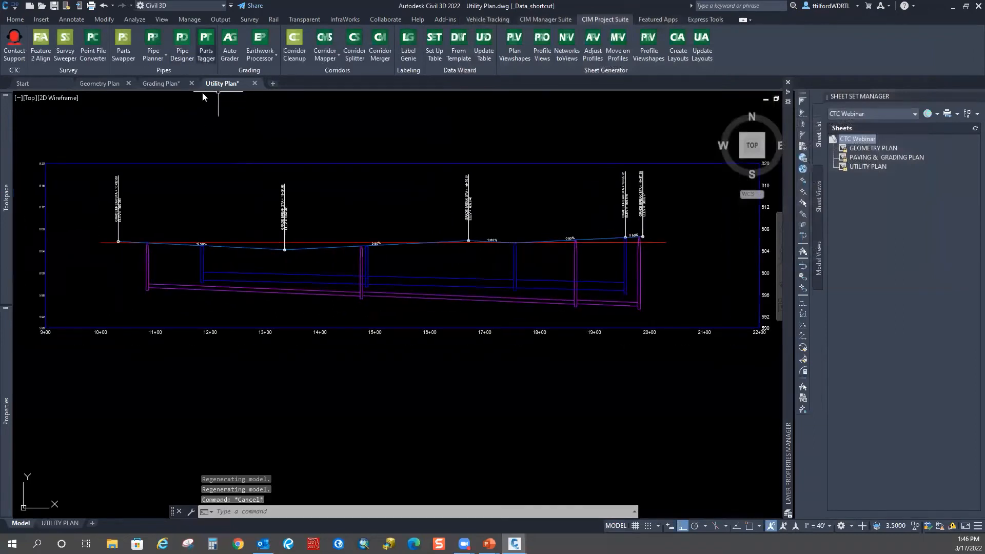
{"action": "middle_click_drag", "start_coordinate": [180, 130], "coordinate": [220, 170]}
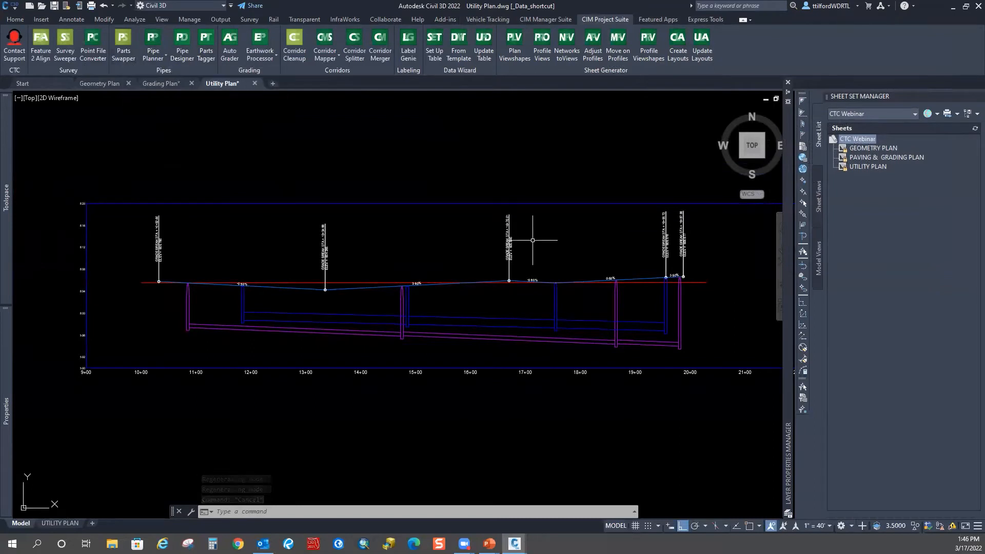
{"action": "middle_click_drag", "start_coordinate": [610, 288], "coordinate": [531, 247]}
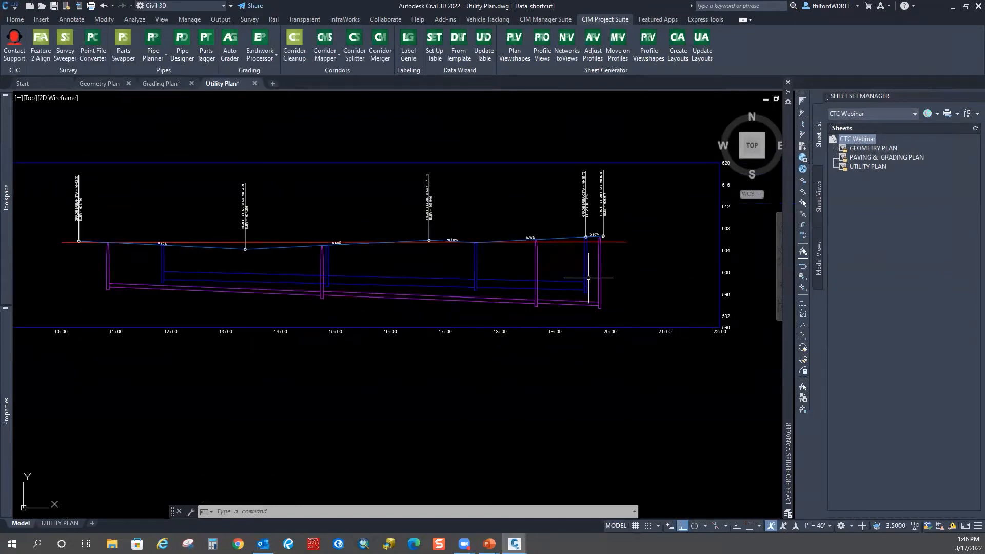
{"action": "middle_click_drag", "start_coordinate": [233, 214], "coordinate": [259, 231]}
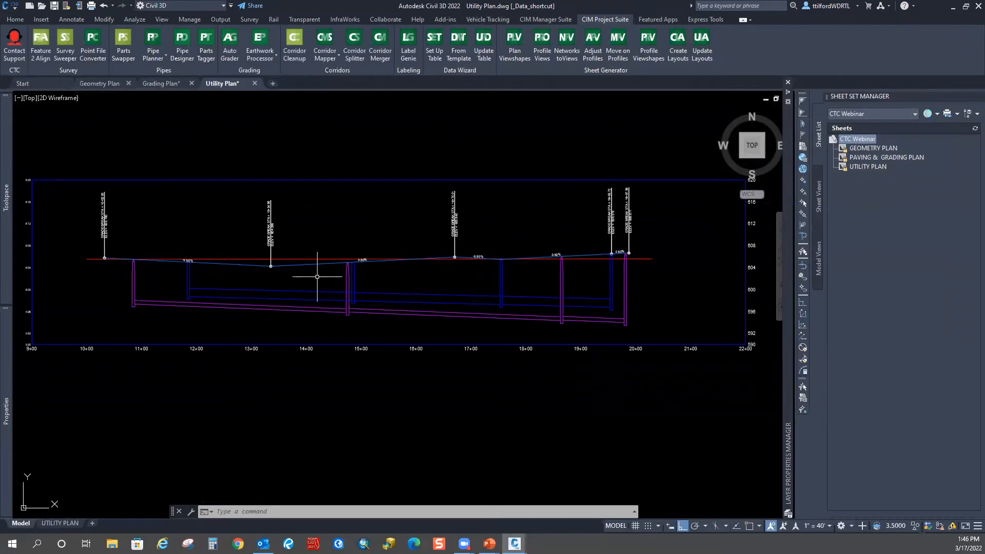
{"action": "mouse_move", "coordinate": [317, 276]}
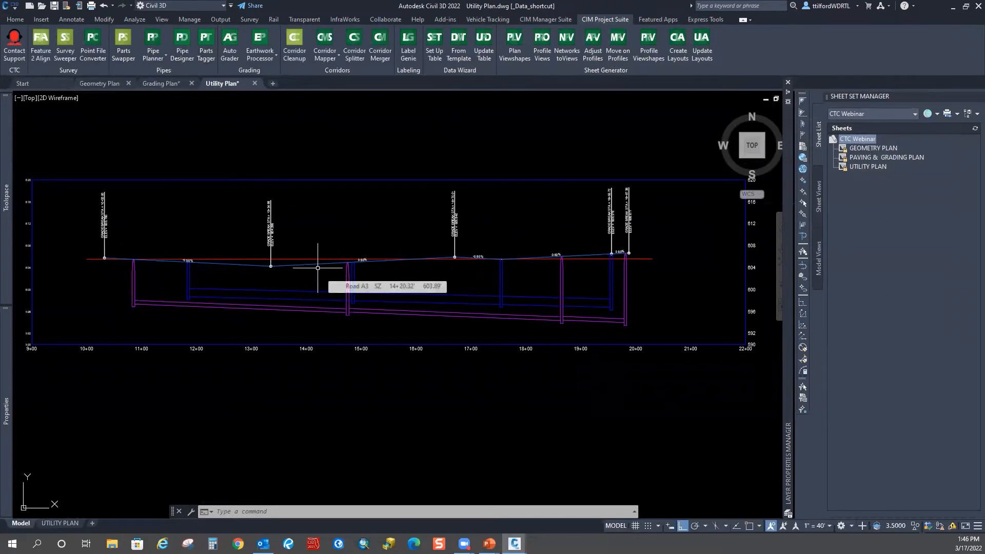
Switch to the Grading Plan drawing and open its pipe networks for editing and export with Pipe Planner.
{"action": "scroll", "coordinate": [317, 268], "scroll_direction": "down", "scroll_amount": 2}
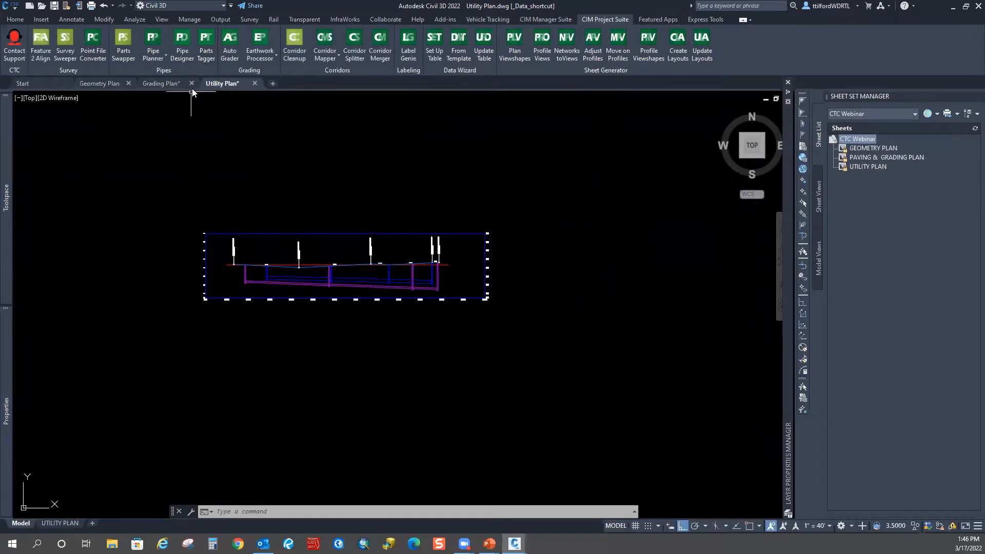
{"action": "left_click", "coordinate": [163, 83]}
{"action": "scroll", "coordinate": [461, 219], "scroll_direction": "down", "scroll_amount": 1}
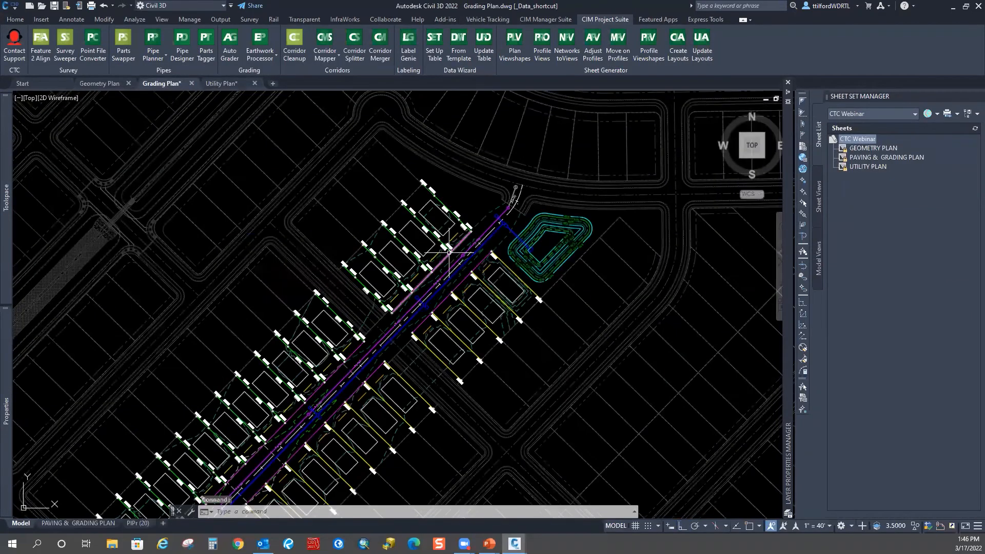
{"action": "scroll", "coordinate": [461, 219], "scroll_direction": "down", "scroll_amount": 2}
{"action": "scroll", "coordinate": [461, 219], "scroll_direction": "down", "scroll_amount": 1}
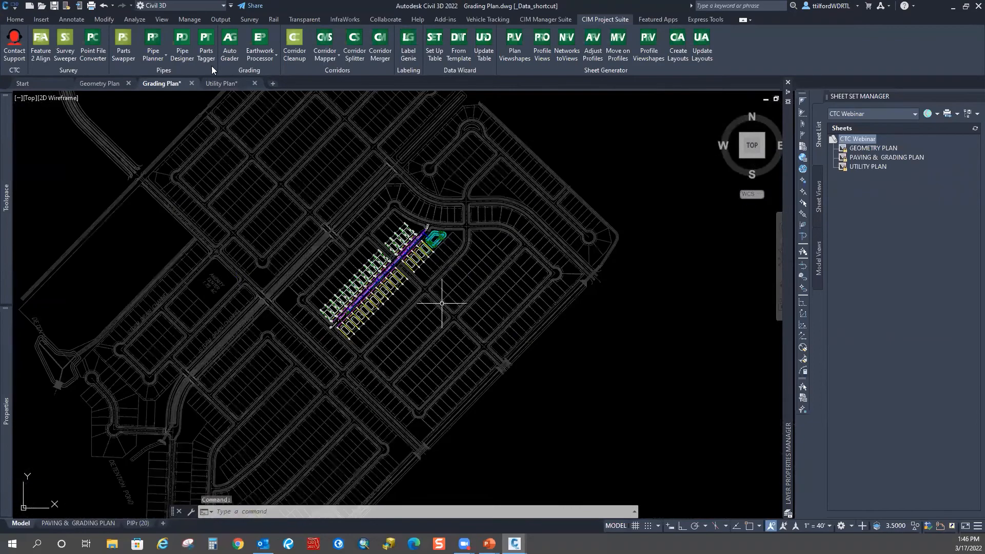
{"action": "scroll", "coordinate": [442, 303], "scroll_direction": "up", "scroll_amount": 1}
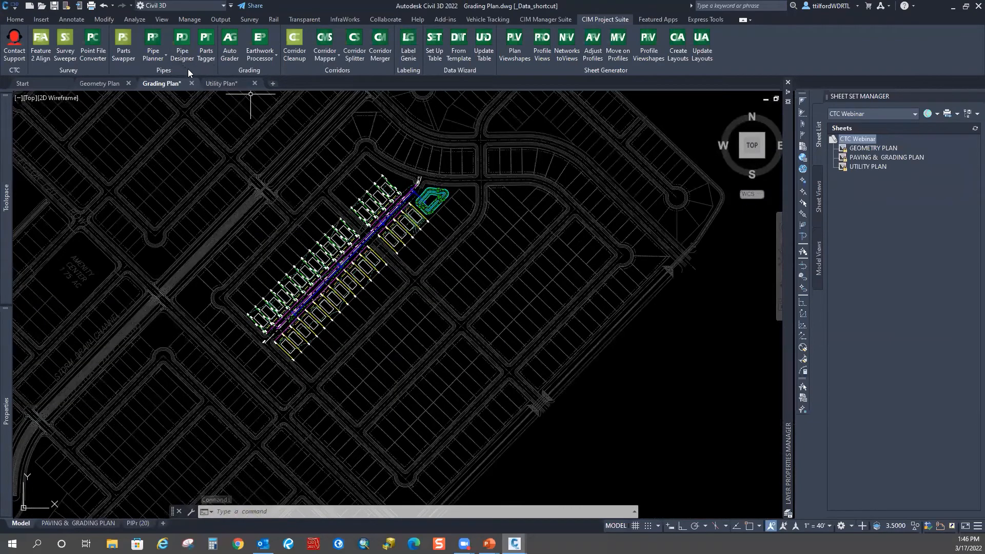
{"action": "left_click", "coordinate": [165, 56]}
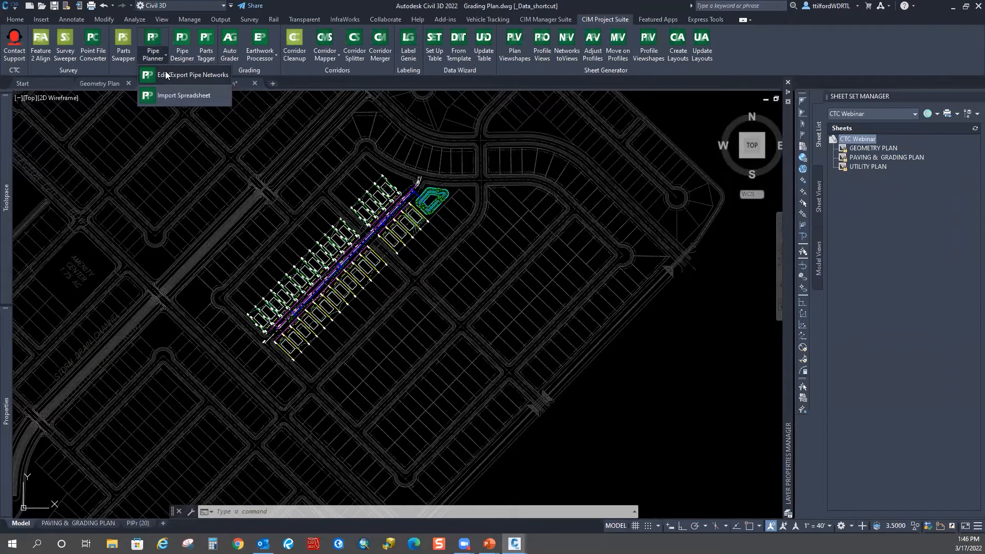
{"action": "left_click", "coordinate": [165, 75]}
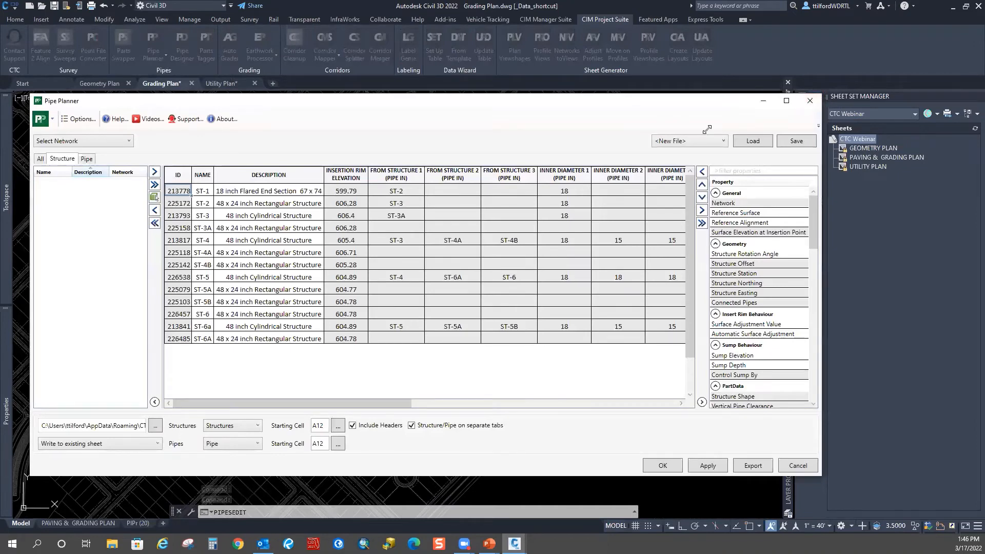
Load the saved Manhole Schedule layout for the structures table in Pipe Planner.
{"action": "left_click_drag", "start_coordinate": [820, 95], "coordinate": [707, 129]}
{"action": "left_click_drag", "start_coordinate": [409, 132], "coordinate": [427, 89]}
{"action": "left_click", "coordinate": [137, 132]}
{"action": "left_click", "coordinate": [137, 132]}
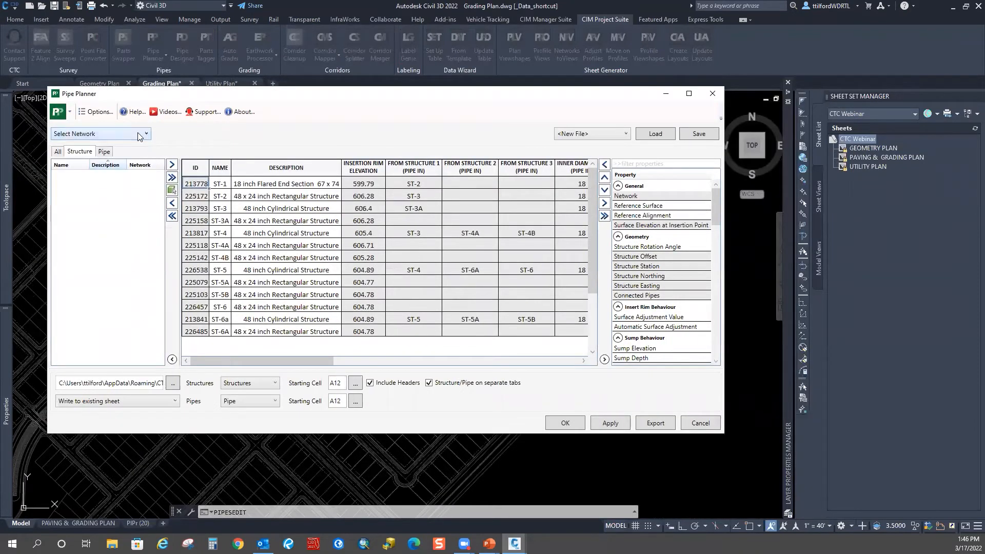
{"action": "left_click", "coordinate": [104, 151]}
{"action": "left_click", "coordinate": [80, 151]}
{"action": "left_click", "coordinate": [625, 133]}
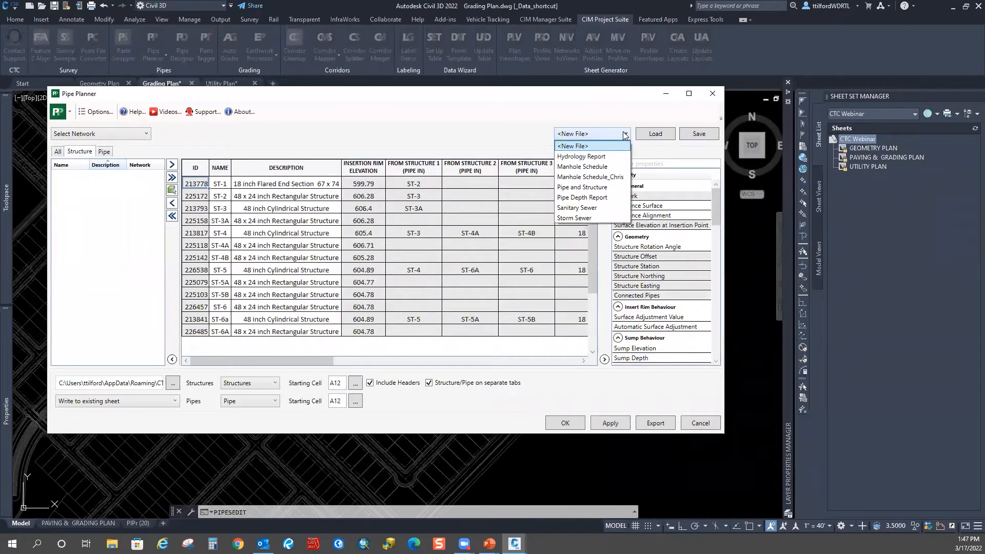
{"action": "left_click", "coordinate": [582, 166]}
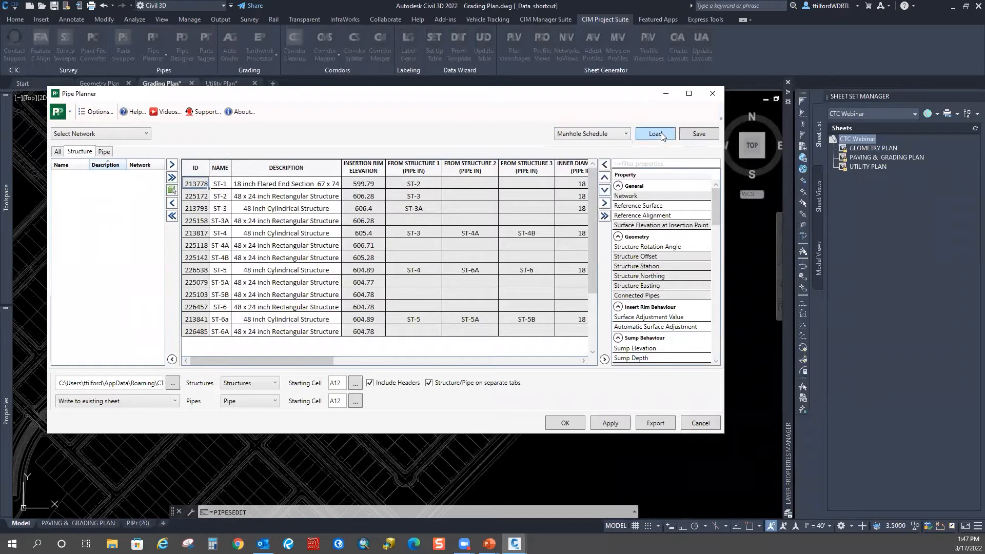
{"action": "left_click", "coordinate": [663, 137]}
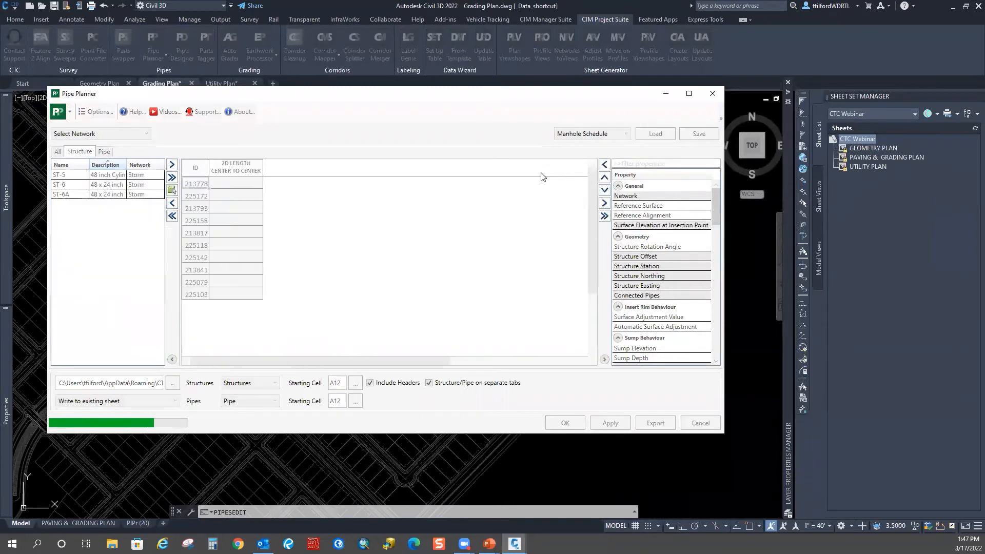
{"action": "left_click_drag", "start_coordinate": [351, 361], "coordinate": [472, 309]}
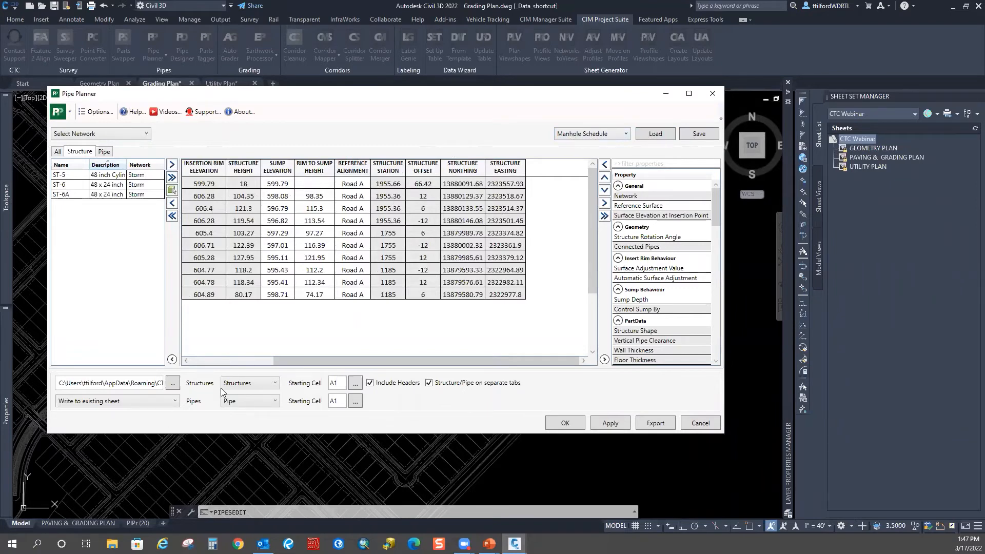
Duplicate Manhole Schedule.xlsx in the Pipe Planner folder and choose the new copy as the export workbook.
{"action": "left_click", "coordinate": [173, 383]}
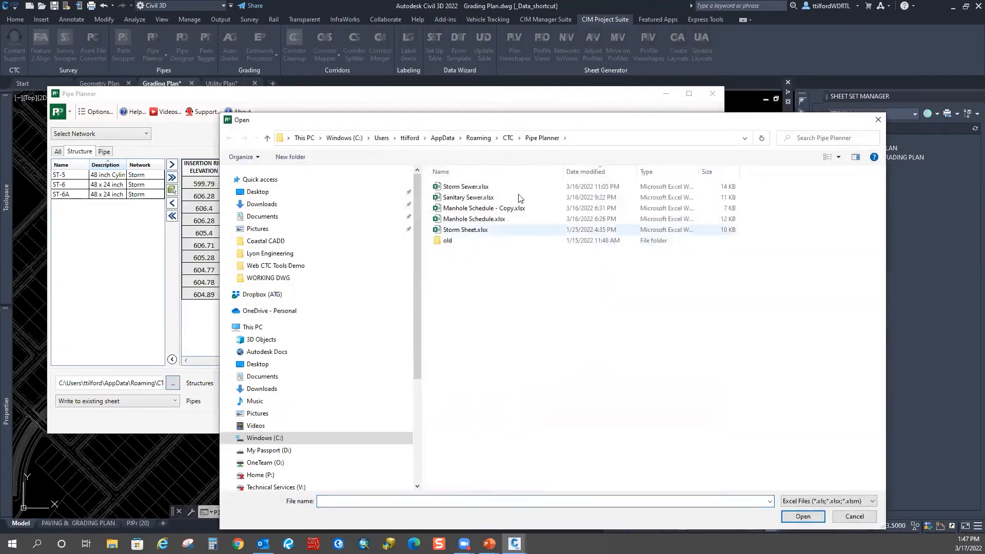
{"action": "left_click", "coordinate": [490, 218]}
{"action": "right_click", "coordinate": [489, 218]}
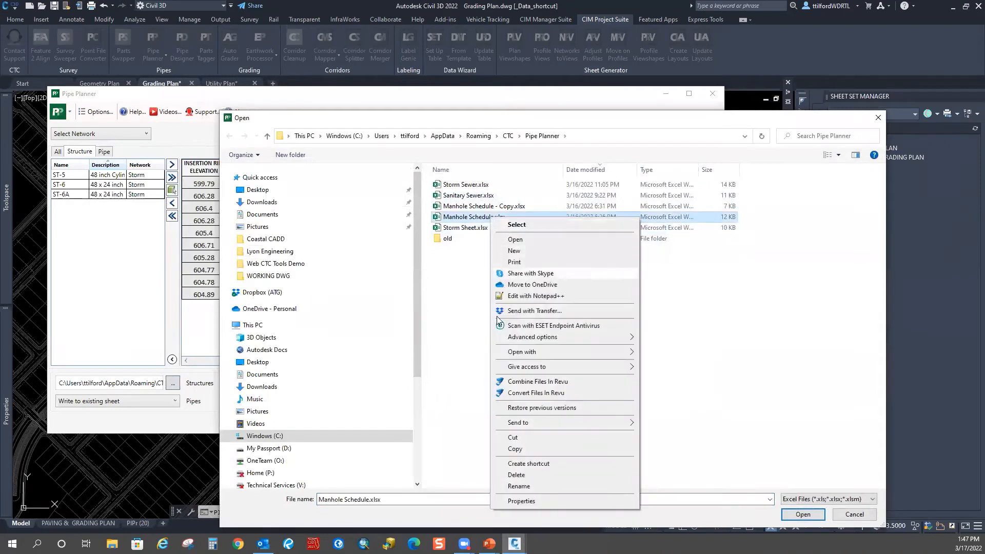
{"action": "left_click", "coordinate": [494, 358]}
{"action": "right_click", "coordinate": [480, 291]}
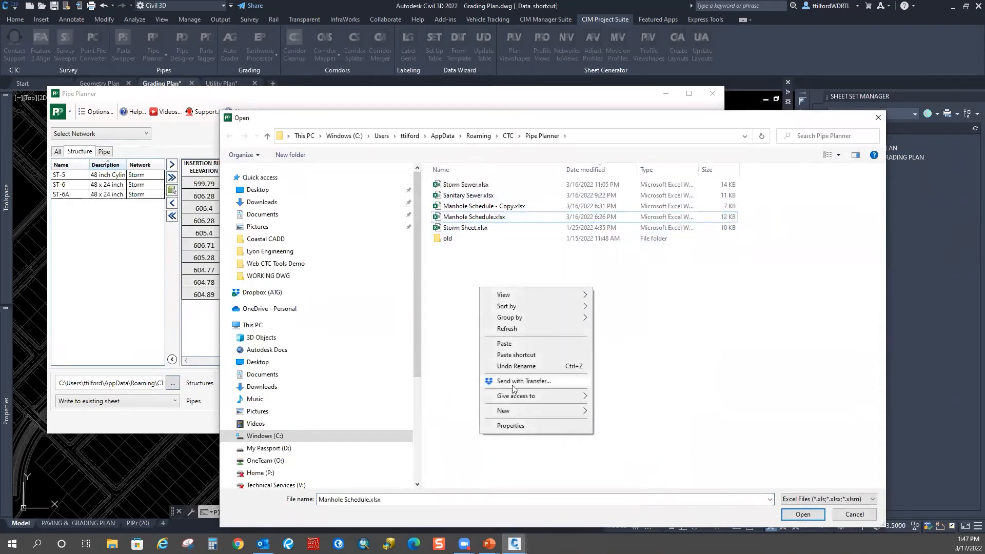
{"action": "left_click", "coordinate": [505, 343]}
{"action": "double_click", "coordinate": [465, 219]}
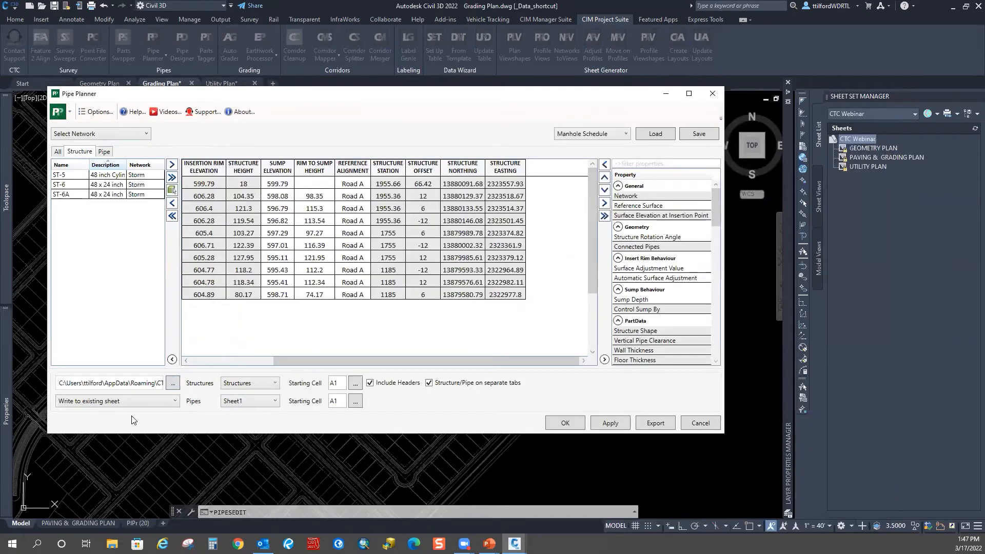
Export the schedule with headers, sending structures to the Structures sheet from cell A2 and pipes to Sheet1, and open the workbook.
{"action": "left_click", "coordinate": [276, 384]}
{"action": "left_click", "coordinate": [276, 384]}
{"action": "left_click", "coordinate": [275, 400]}
{"action": "left_click", "coordinate": [236, 411]}
{"action": "left_click", "coordinate": [654, 422]}
{"action": "left_click", "coordinate": [420, 288]}
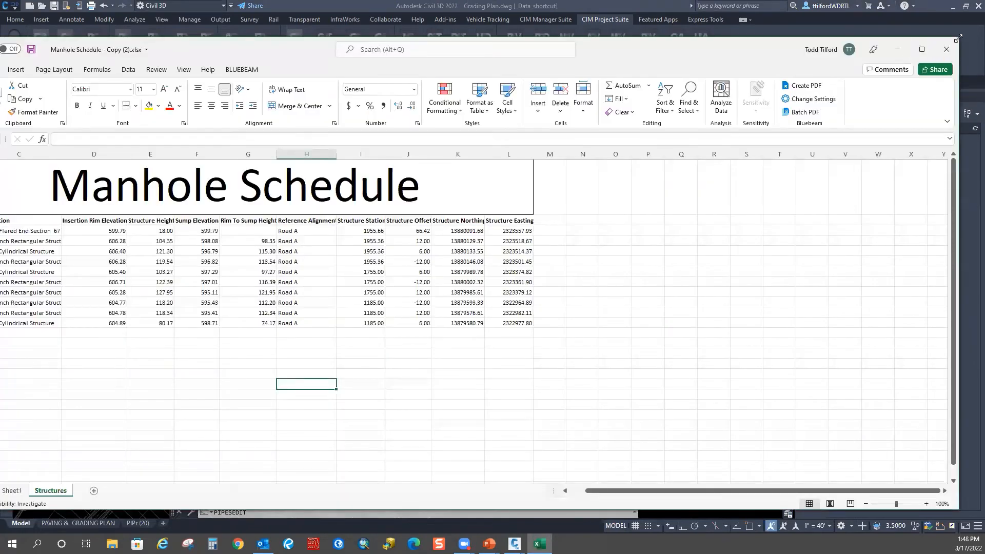
Widen the Description column of the exported Manhole Schedule so the full structure descriptions fit.
{"action": "left_click_drag", "start_coordinate": [957, 38], "coordinate": [649, 72]}
{"action": "left_click_drag", "start_coordinate": [431, 84], "coordinate": [635, 57]}
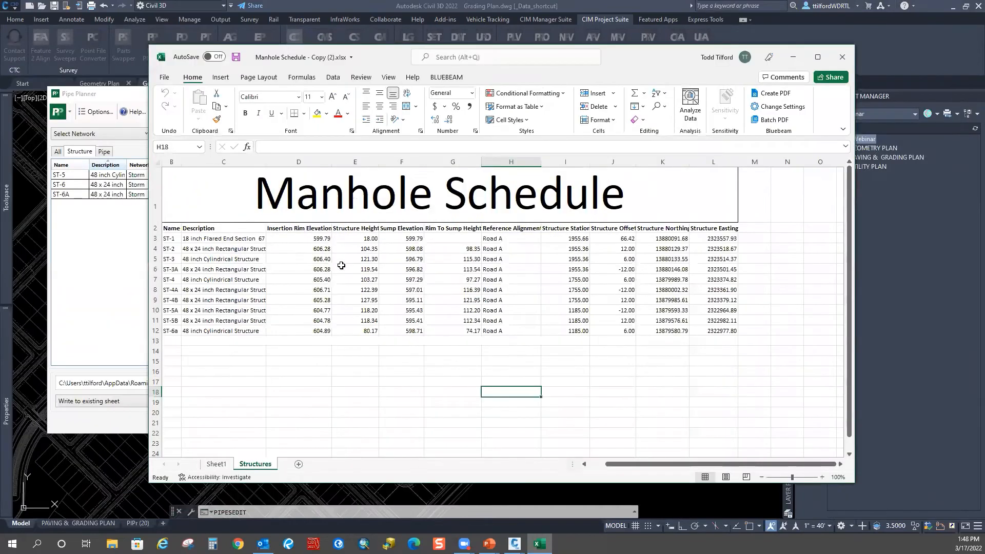
{"action": "left_click_drag", "start_coordinate": [263, 162], "coordinate": [304, 162]}
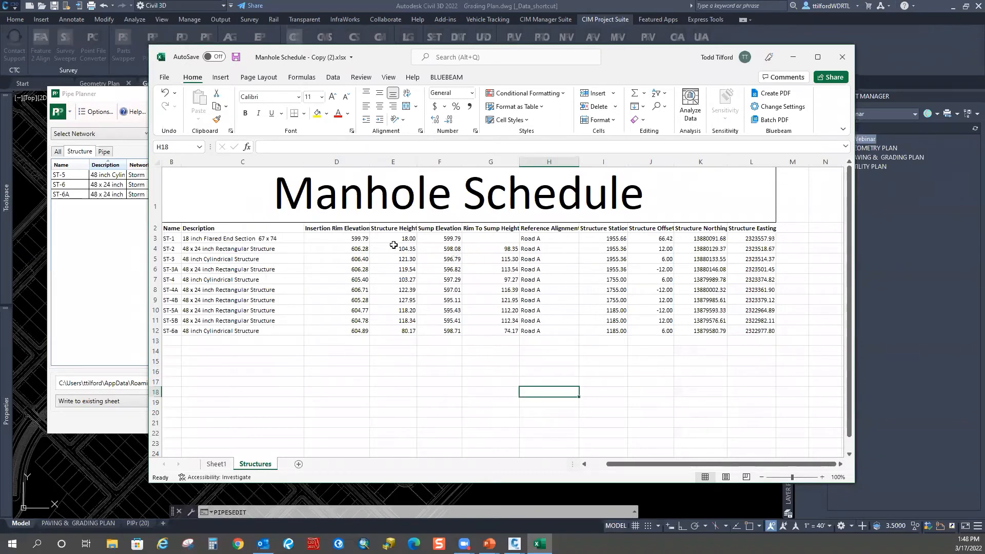
{"action": "left_click", "coordinate": [334, 238]}
{"action": "left_click", "coordinate": [335, 361]}
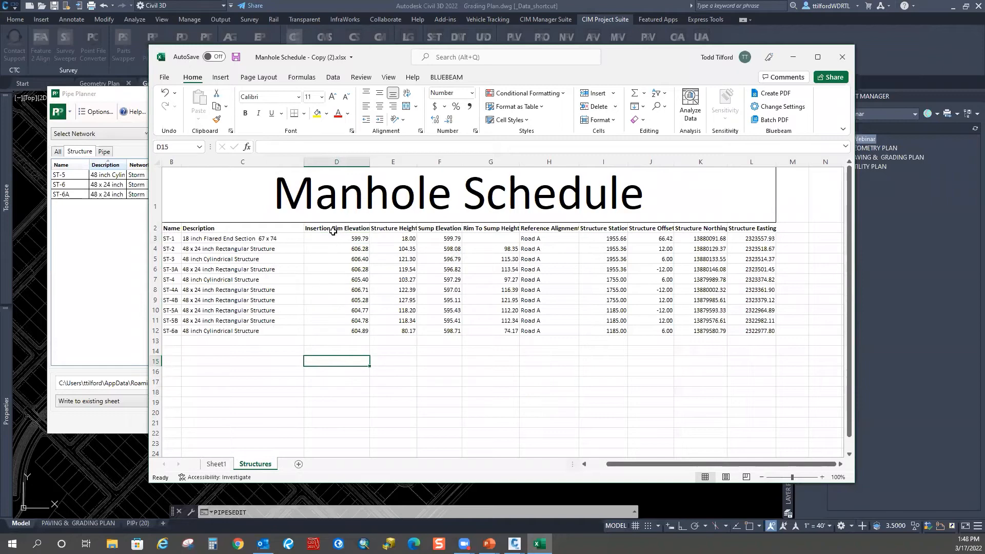
Format the Insertion Rim Elevation column as Number with 2 decimal places.
{"action": "left_click", "coordinate": [349, 162]}
{"action": "right_click", "coordinate": [345, 163]}
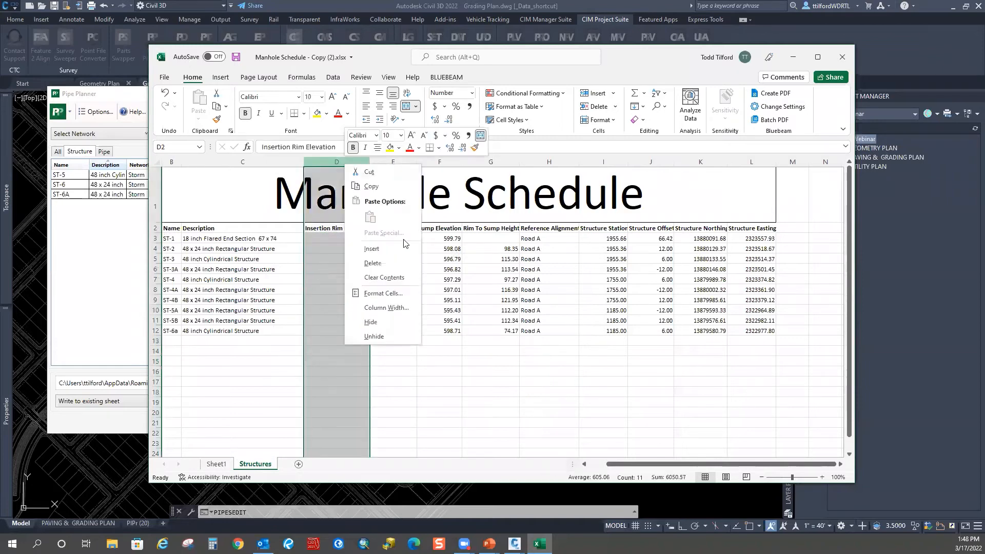
{"action": "left_click", "coordinate": [380, 294]}
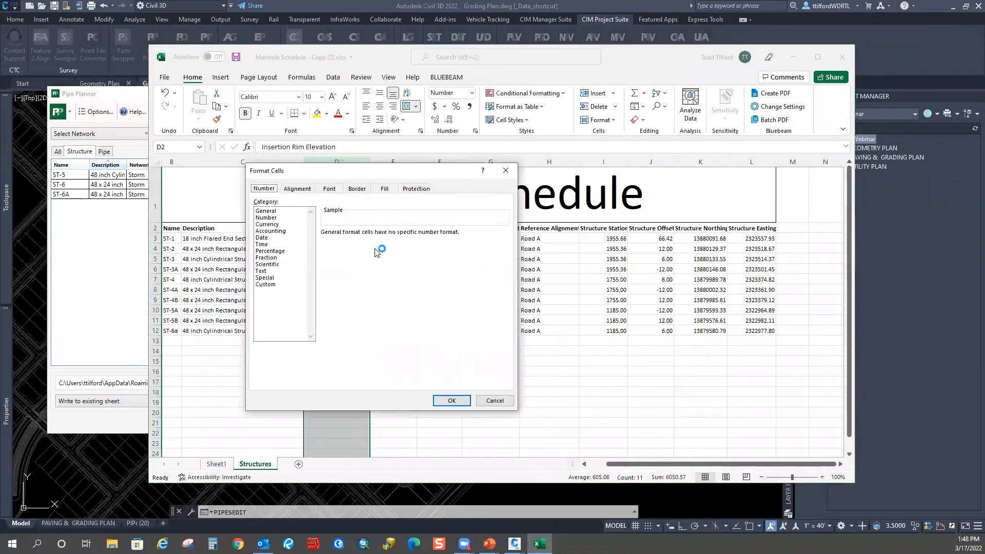
{"action": "left_click", "coordinate": [269, 218]}
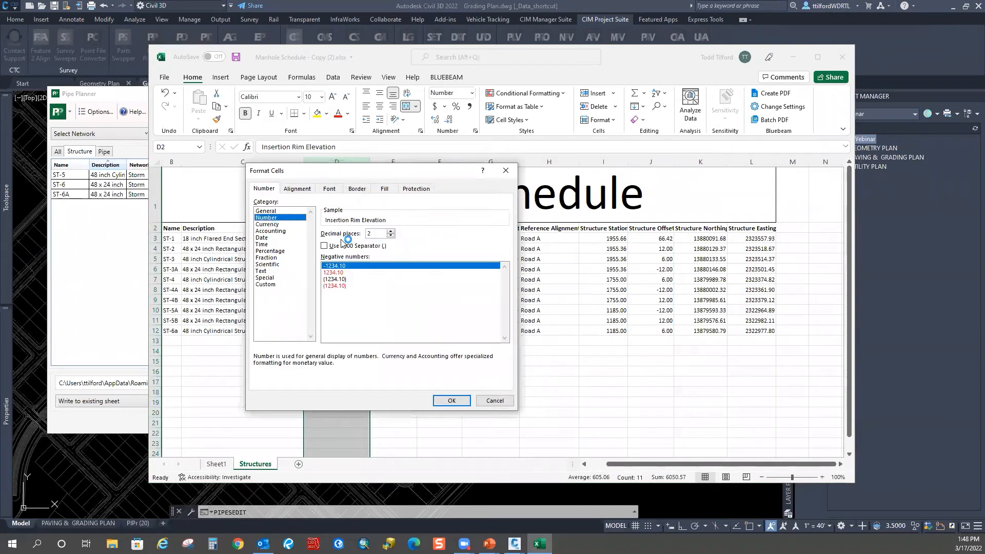
{"action": "left_click", "coordinate": [451, 400]}
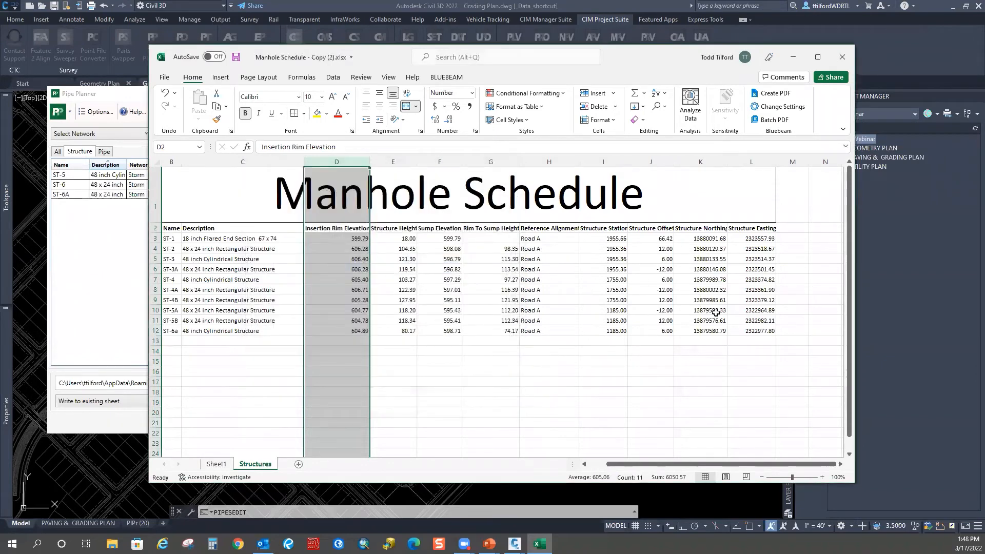
{"action": "left_click", "coordinate": [619, 375]}
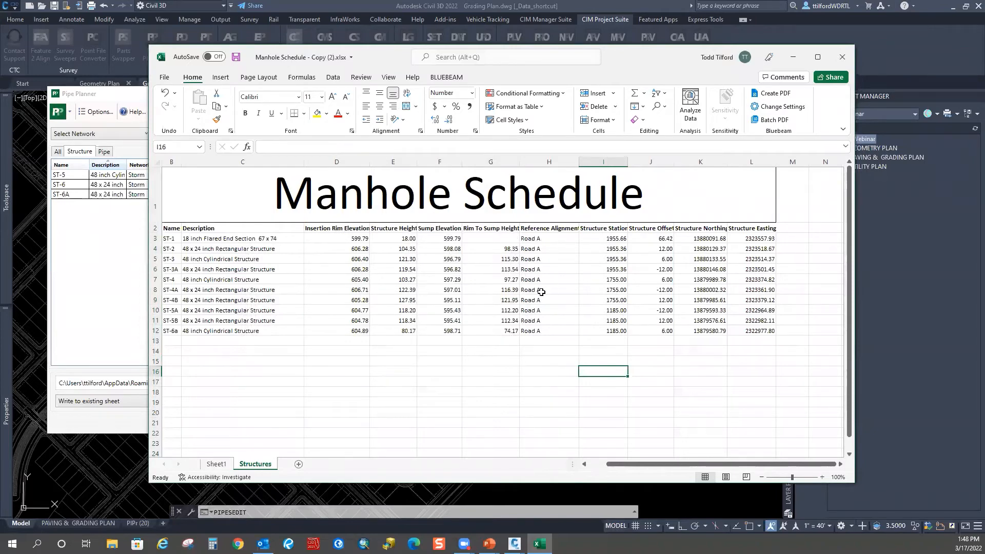
Close the Manhole Schedule workbook without saving its changes and close Pipe Planner.
{"action": "left_click", "coordinate": [844, 55]}
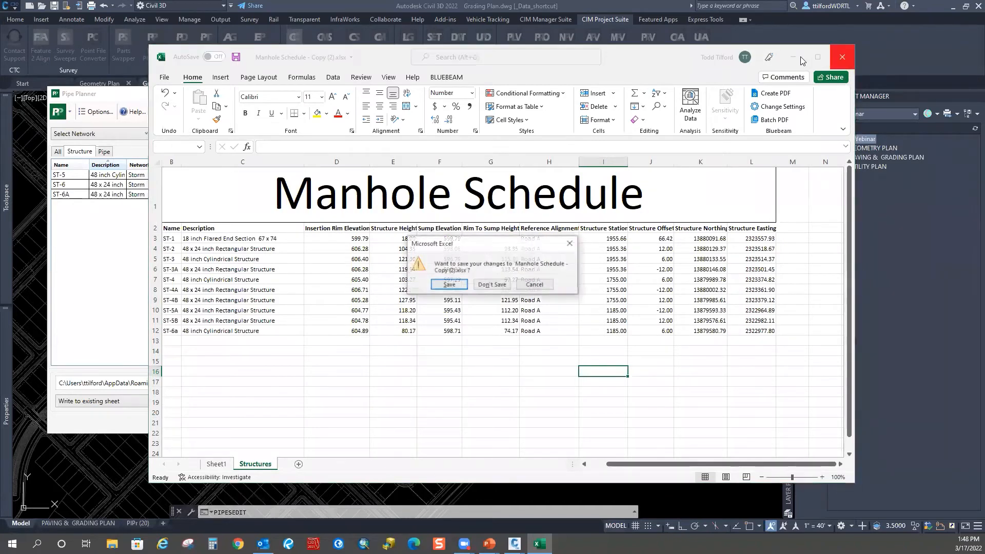
{"action": "left_click", "coordinate": [491, 284]}
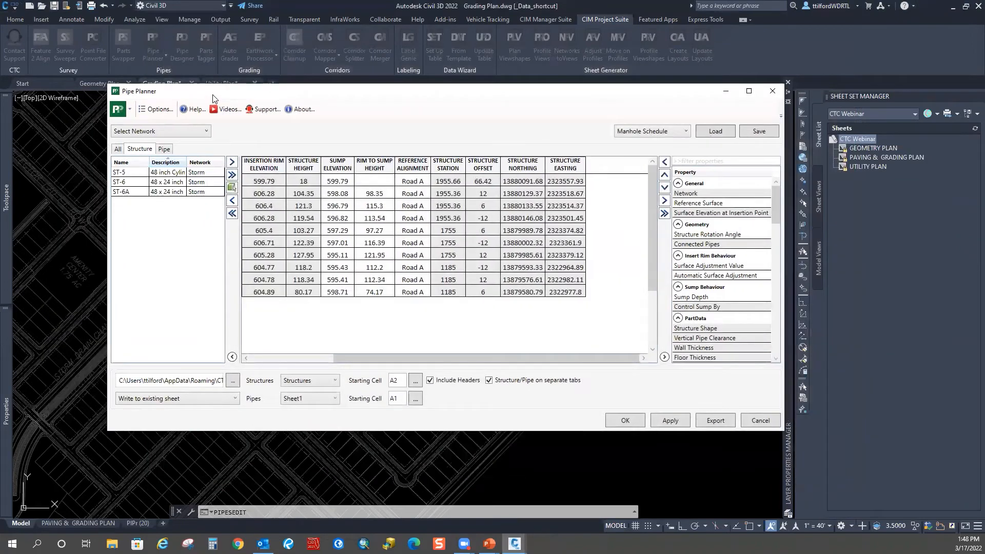
{"action": "left_click_drag", "start_coordinate": [232, 86], "coordinate": [252, 75]}
{"action": "left_click", "coordinate": [742, 117]}
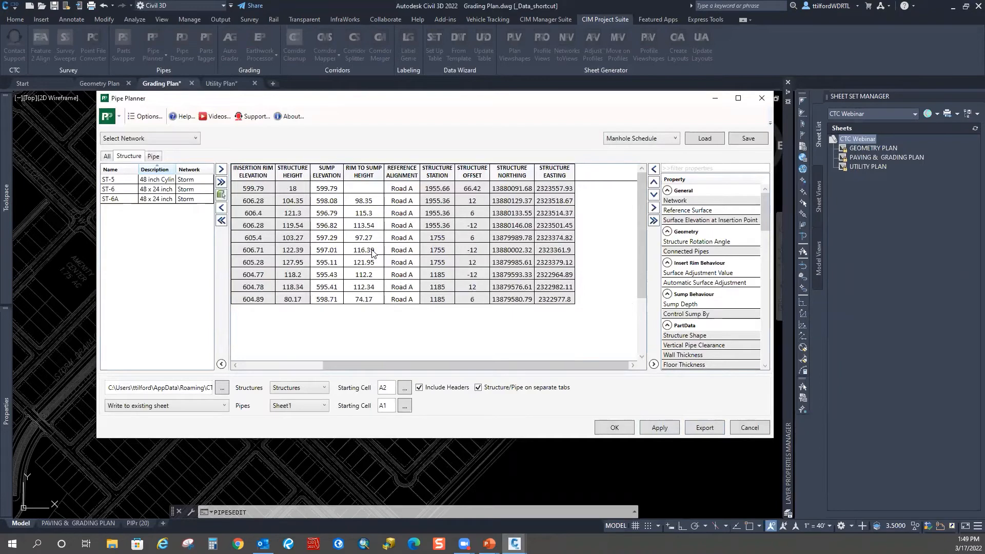
{"action": "left_click", "coordinate": [761, 98]}
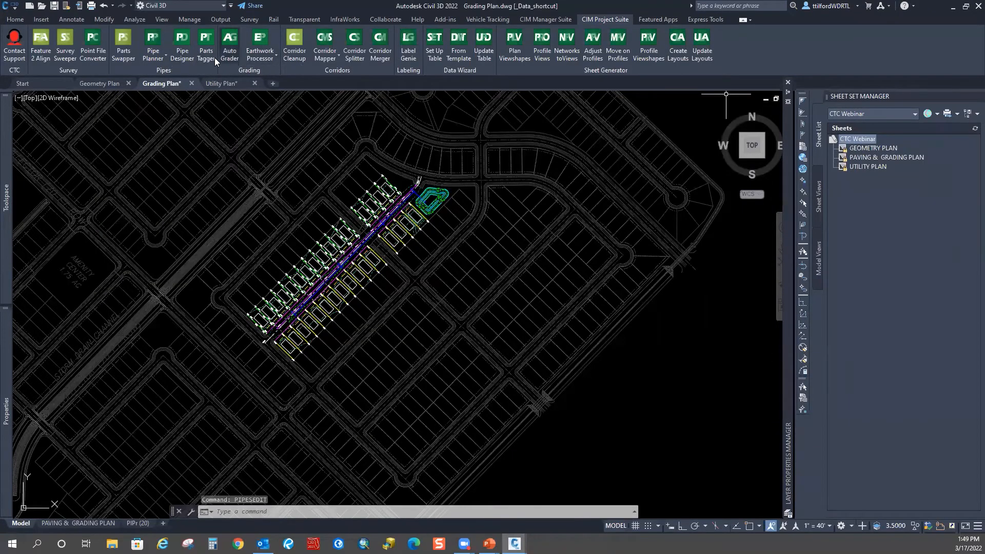
Start a Pipe Planner spreadsheet import and choose Sanitary Sewer.xlsx as the source file.
{"action": "left_click", "coordinate": [162, 56]}
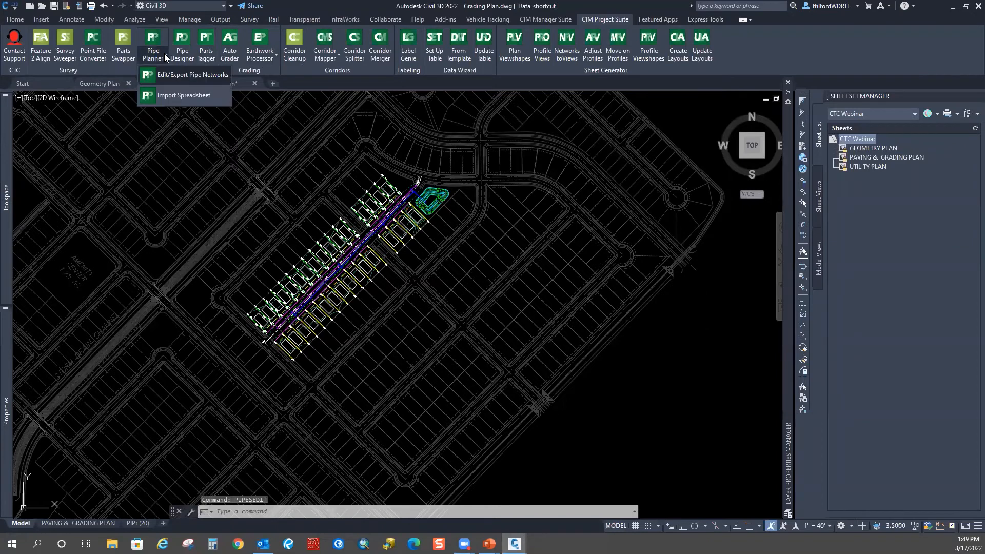
{"action": "left_click", "coordinate": [184, 96]}
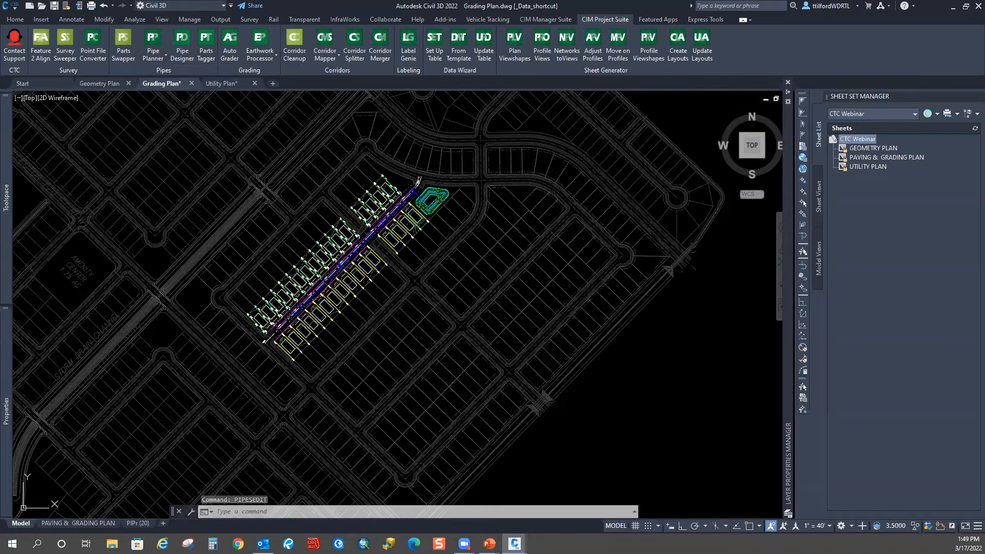
{"action": "left_click", "coordinate": [488, 188]}
{"action": "left_click", "coordinate": [479, 186]}
{"action": "left_click", "coordinate": [393, 187]}
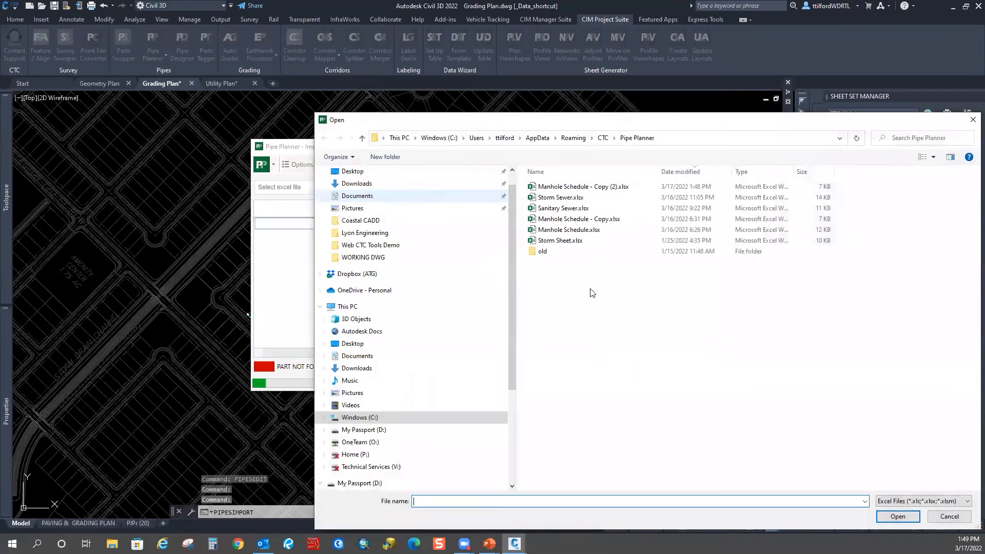
{"action": "left_click", "coordinate": [553, 241]}
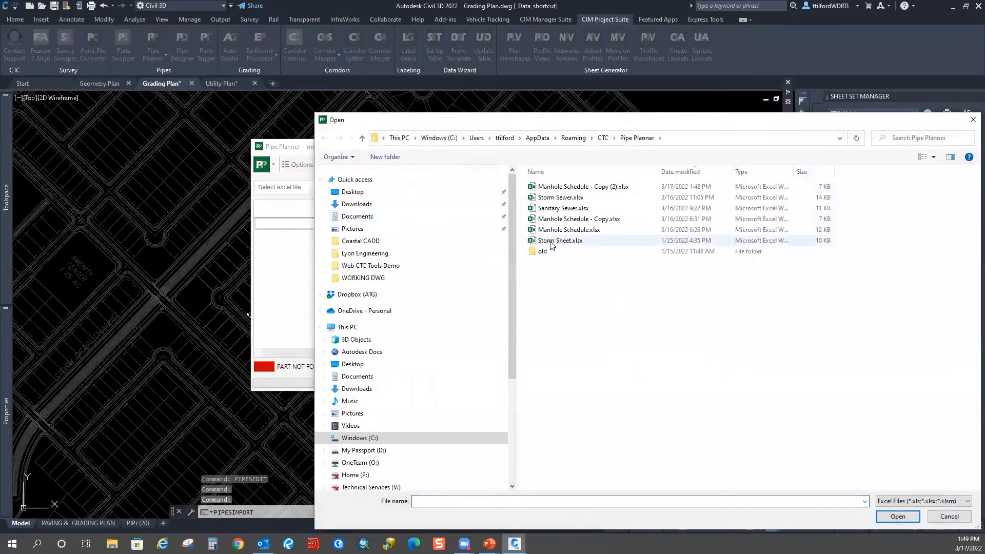
{"action": "left_click", "coordinate": [563, 209]}
{"action": "left_click", "coordinate": [895, 516]}
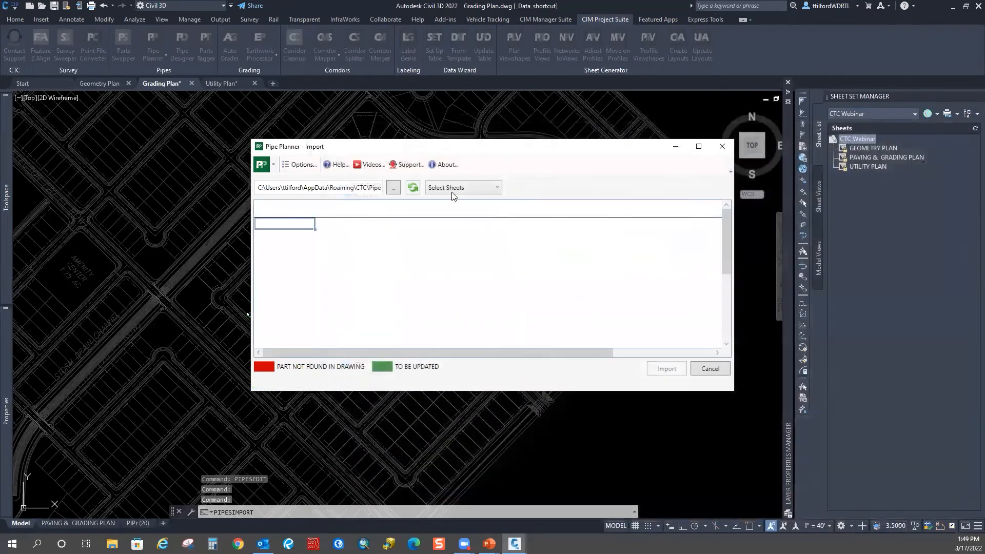
Include both the Structures and Pipe sheets of the spreadsheet in the import.
{"action": "left_click", "coordinate": [468, 187]}
{"action": "left_click", "coordinate": [433, 211]}
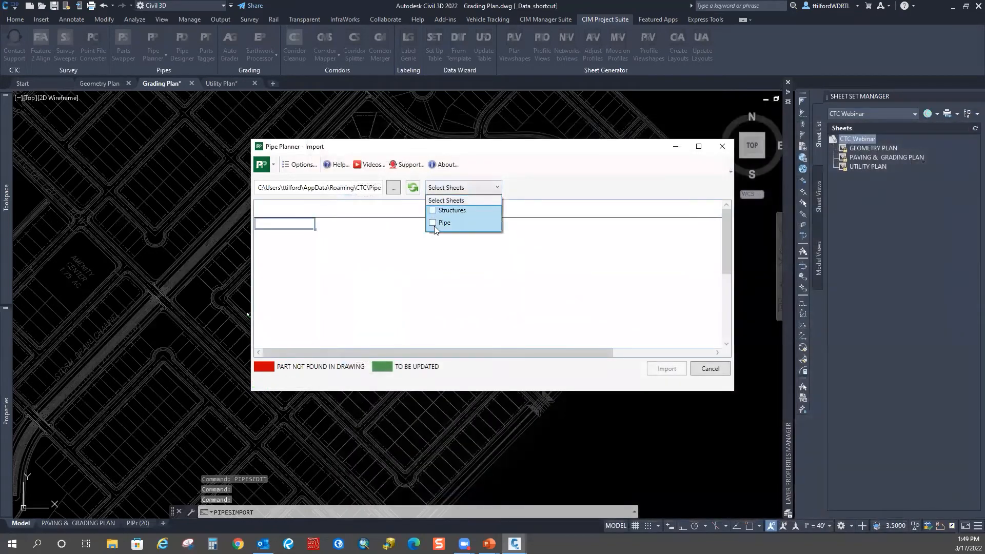
{"action": "left_click", "coordinate": [432, 222]}
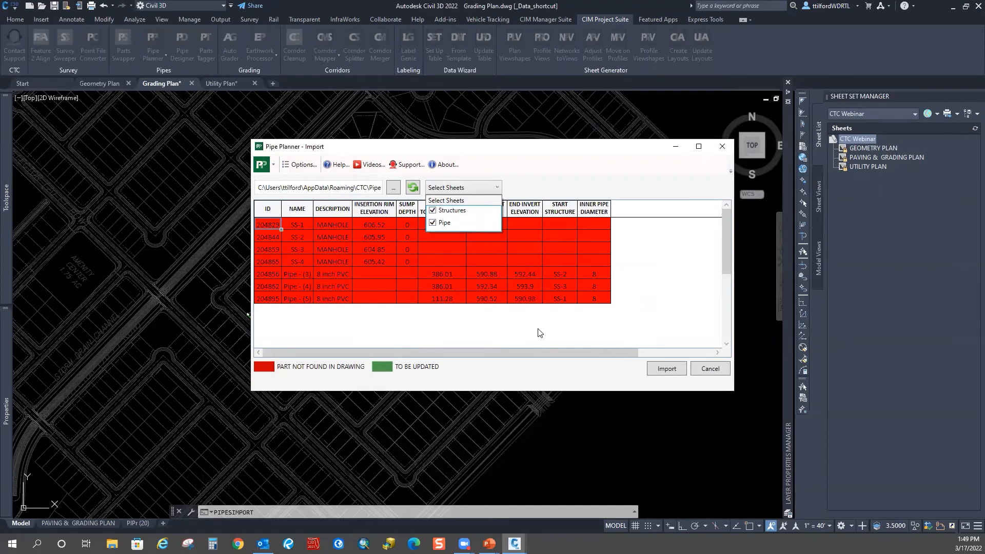
Cancel the Pipe Planner spreadsheet import without importing any data.
{"action": "left_click", "coordinate": [710, 371]}
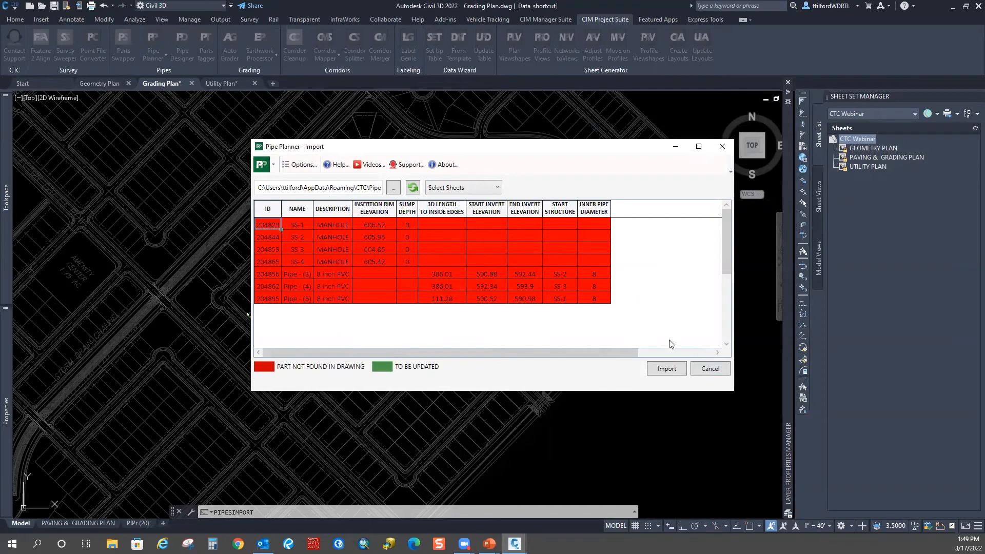
{"action": "left_click", "coordinate": [699, 368]}
{"action": "left_click", "coordinate": [557, 222]}
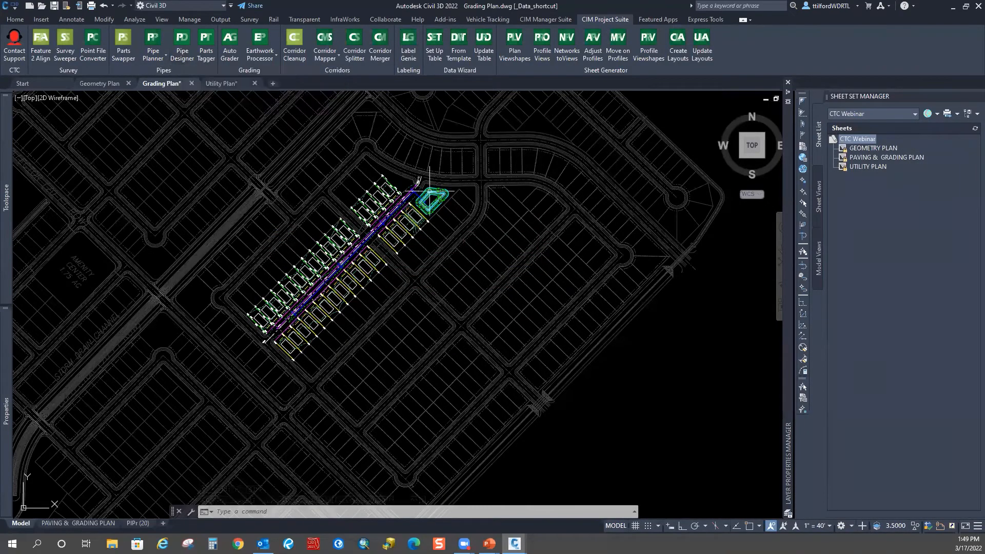
Examine the subdivision plan around the graded street and the profile view drawn beside it.
{"action": "scroll", "coordinate": [340, 267], "scroll_direction": "down", "scroll_amount": 2}
{"action": "mouse_move", "coordinate": [411, 254]}
{"action": "middle_mouse_down"}
{"action": "mouse_move", "coordinate": [389, 285]}
{"action": "mouse_move", "coordinate": [252, 308]}
{"action": "middle_mouse_up"}
{"action": "scroll", "coordinate": [370, 289], "scroll_direction": "down", "scroll_amount": 1}
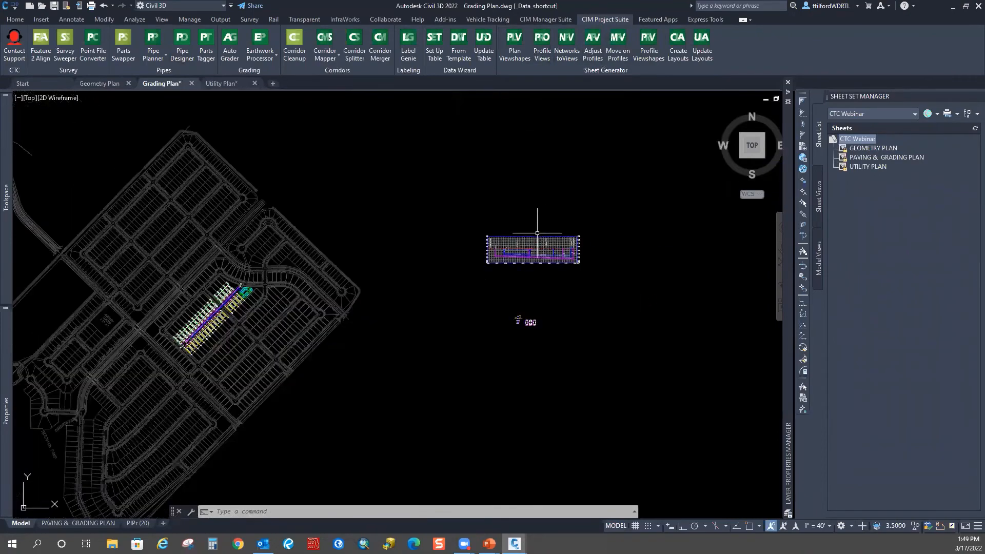
{"action": "scroll", "coordinate": [537, 230], "scroll_direction": "up", "scroll_amount": 2}
{"action": "scroll", "coordinate": [538, 231], "scroll_direction": "down", "scroll_amount": 1}
{"action": "middle_click_drag", "start_coordinate": [330, 316], "coordinate": [447, 247]}
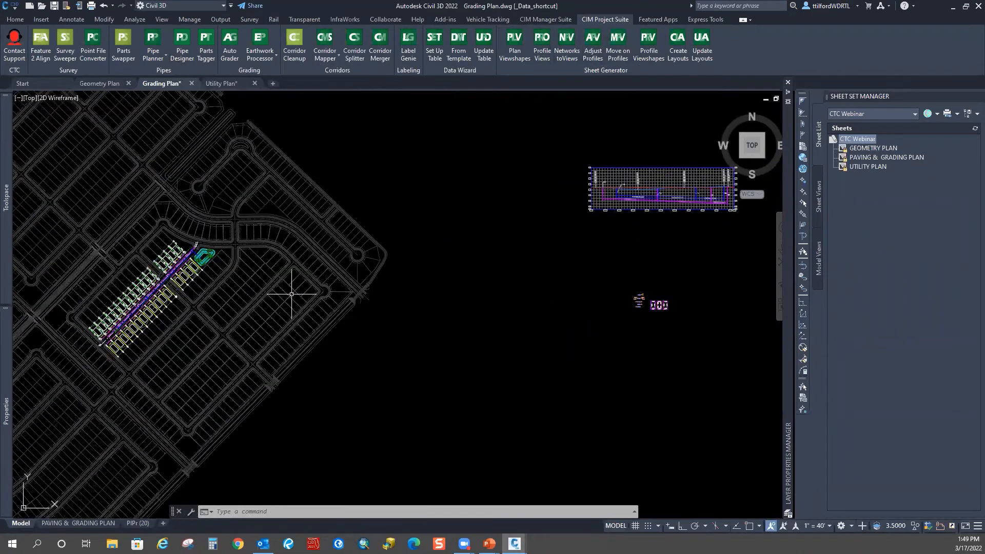
{"action": "middle_click_drag", "start_coordinate": [193, 308], "coordinate": [241, 255]}
{"action": "scroll", "coordinate": [240, 255], "scroll_direction": "up", "scroll_amount": 1}
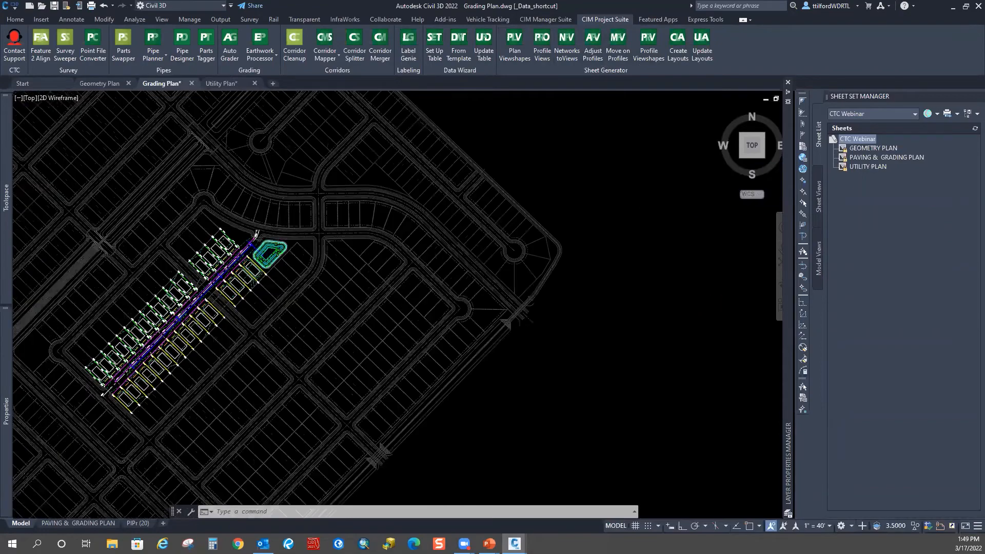
{"action": "scroll", "coordinate": [266, 239], "scroll_direction": "down", "scroll_amount": 1}
{"action": "middle_click_drag", "start_coordinate": [580, 270], "coordinate": [497, 291]}
{"action": "middle_click_drag", "start_coordinate": [276, 297], "coordinate": [375, 300]}
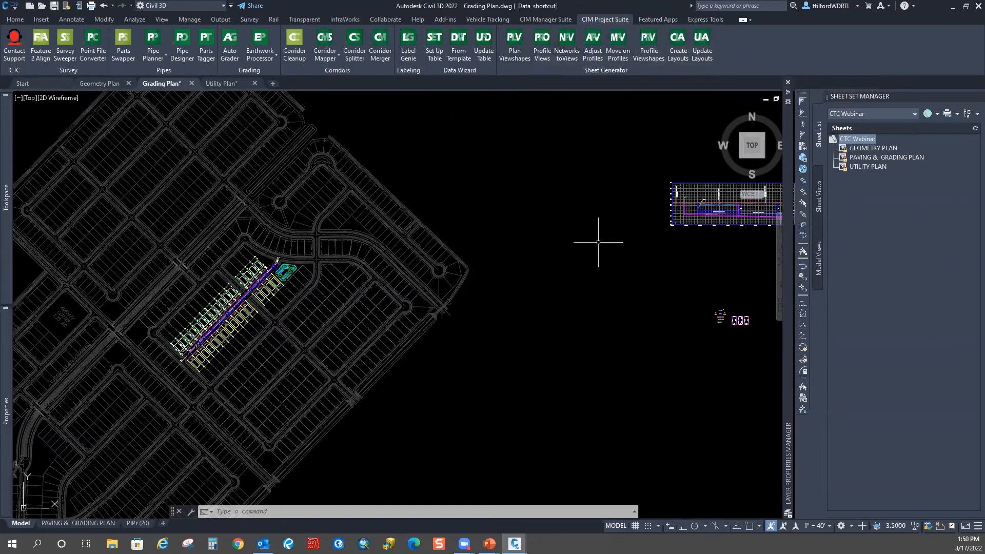
{"action": "middle_click_drag", "start_coordinate": [658, 324], "coordinate": [555, 324]}
{"action": "scroll", "coordinate": [418, 319], "scroll_direction": "down", "scroll_amount": 3}
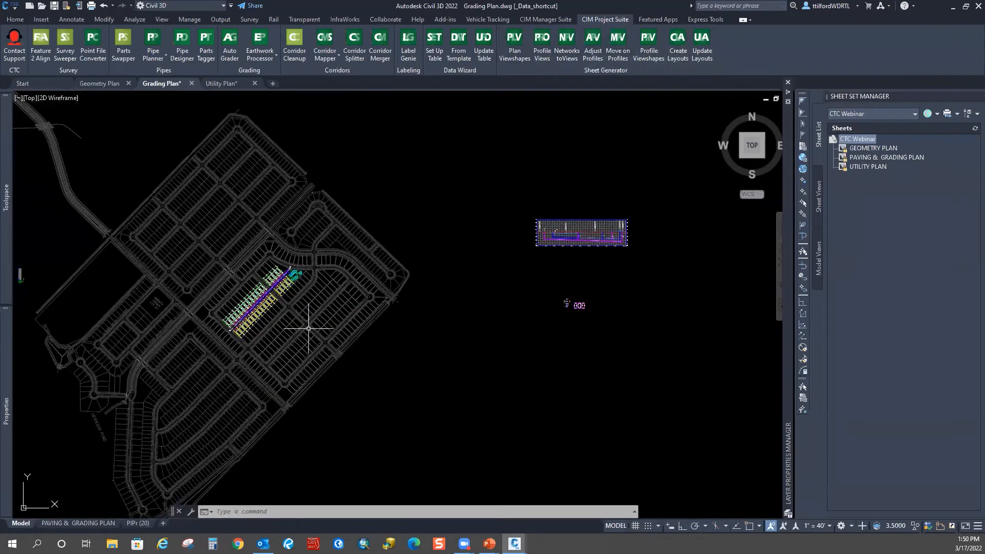
{"action": "scroll", "coordinate": [308, 325], "scroll_direction": "up", "scroll_amount": 3}
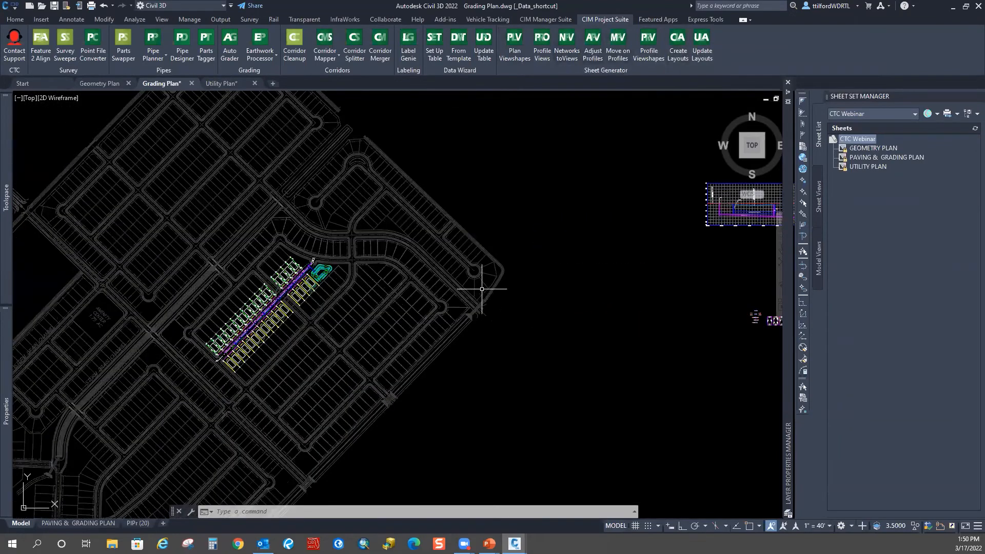
{"action": "middle_click_drag", "start_coordinate": [269, 378], "coordinate": [309, 359]}
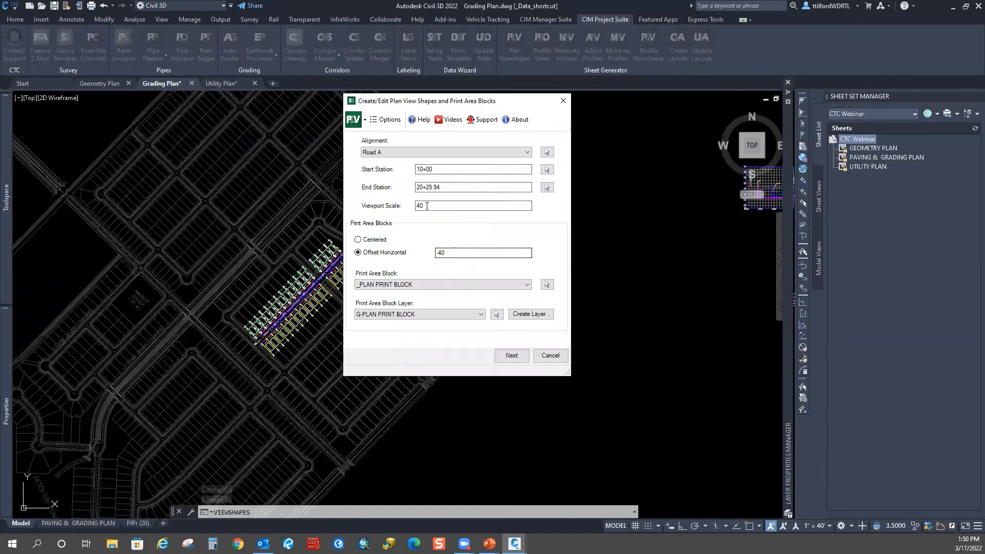
Set the plan viewshapes' viewport scale to 20 and pick the Road A alignment in the drawing, continuing to the matchline settings.
{"action": "left_click_drag", "start_coordinate": [427, 207], "coordinate": [393, 207]}
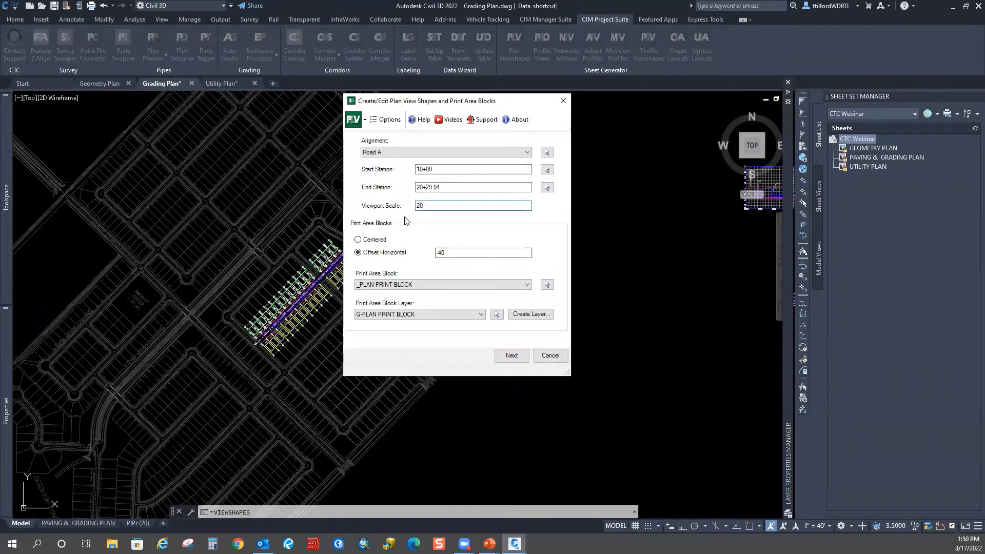
{"action": "left_click", "coordinate": [460, 254]}
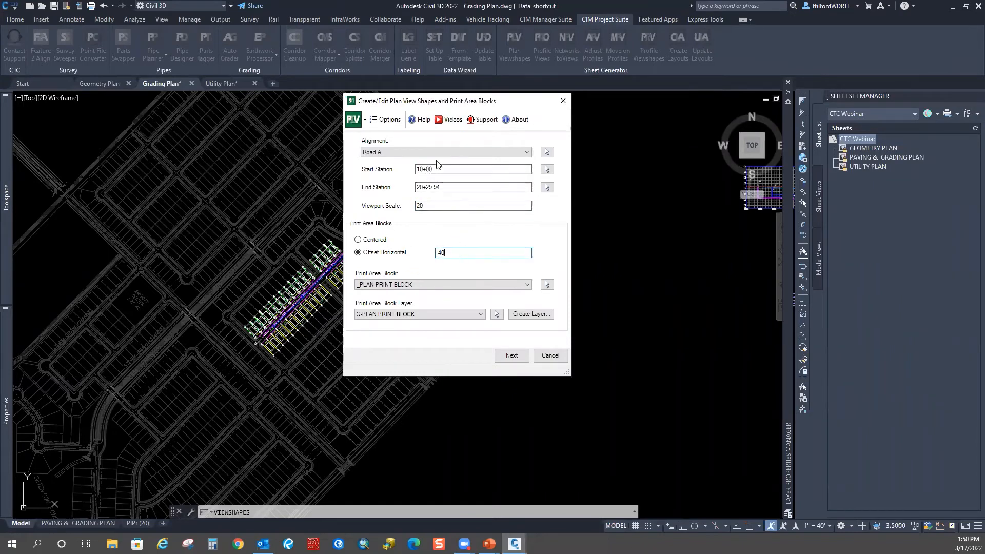
{"action": "left_click", "coordinate": [546, 152]}
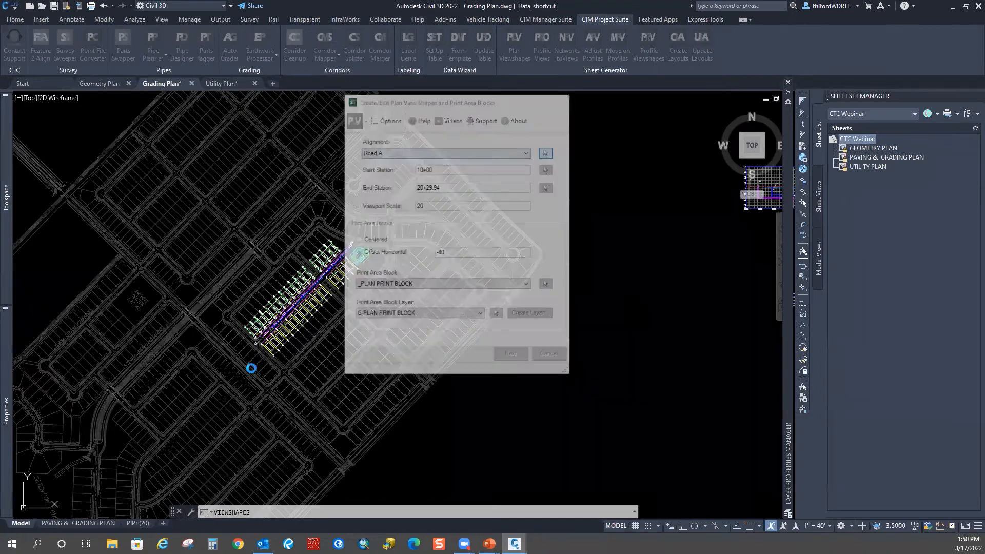
{"action": "scroll", "coordinate": [256, 341], "scroll_direction": "up", "scroll_amount": 5}
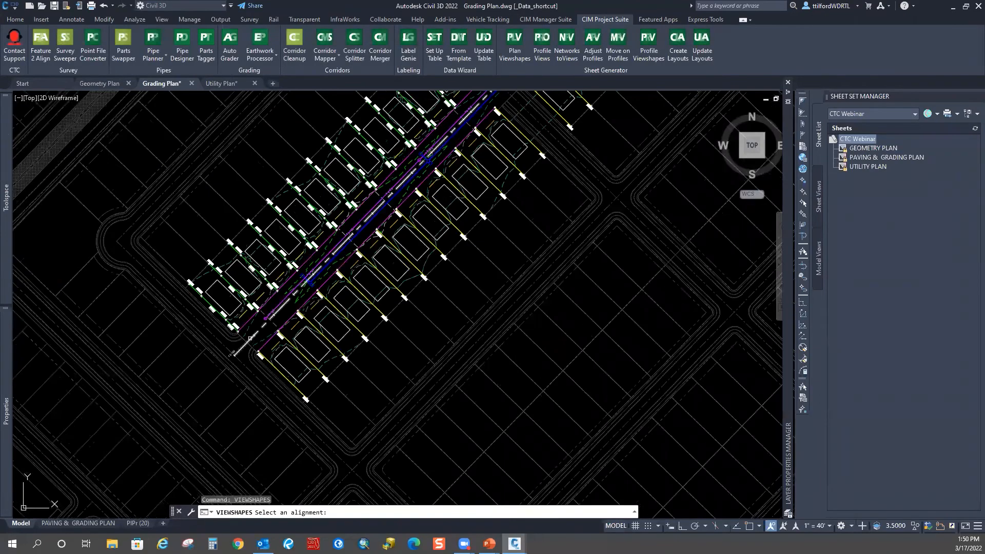
{"action": "left_click", "coordinate": [245, 341]}
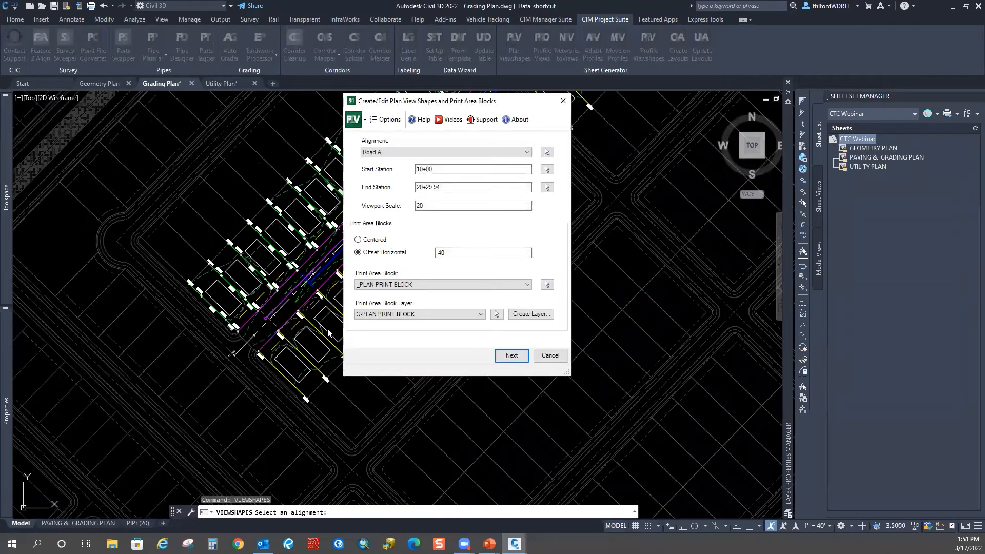
{"action": "left_click_drag", "start_coordinate": [438, 100], "coordinate": [462, 85]}
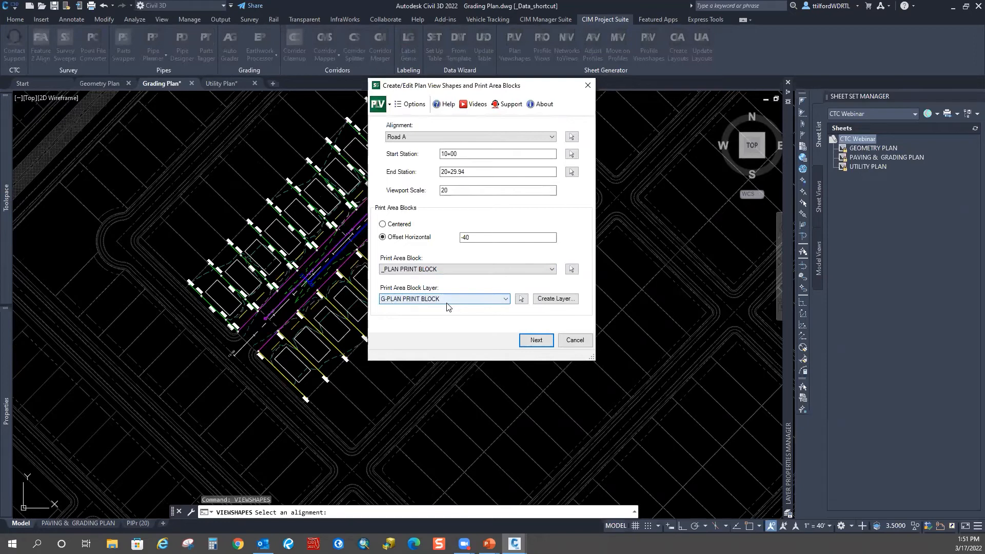
{"action": "left_click", "coordinate": [534, 341]}
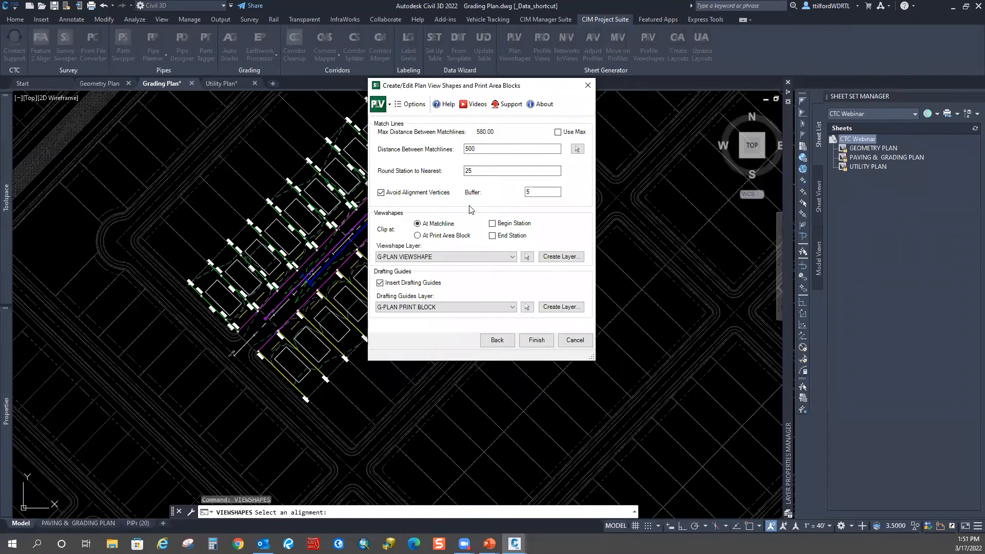
Set the distance between matchlines to 550 and generate the plan viewshapes and print area blocks along Road A.
{"action": "left_click", "coordinate": [483, 149]}
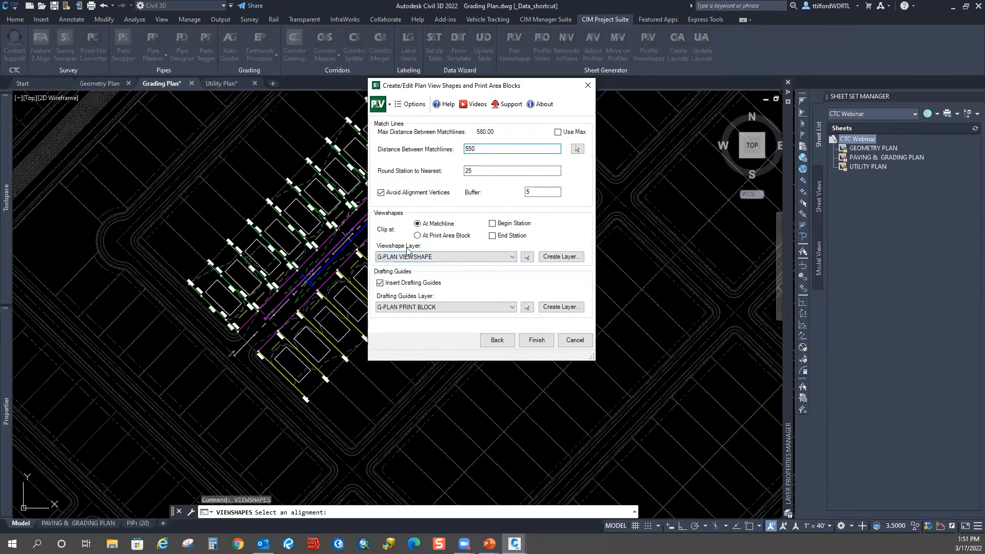
{"action": "left_click", "coordinate": [389, 261]}
{"action": "left_click", "coordinate": [399, 259]}
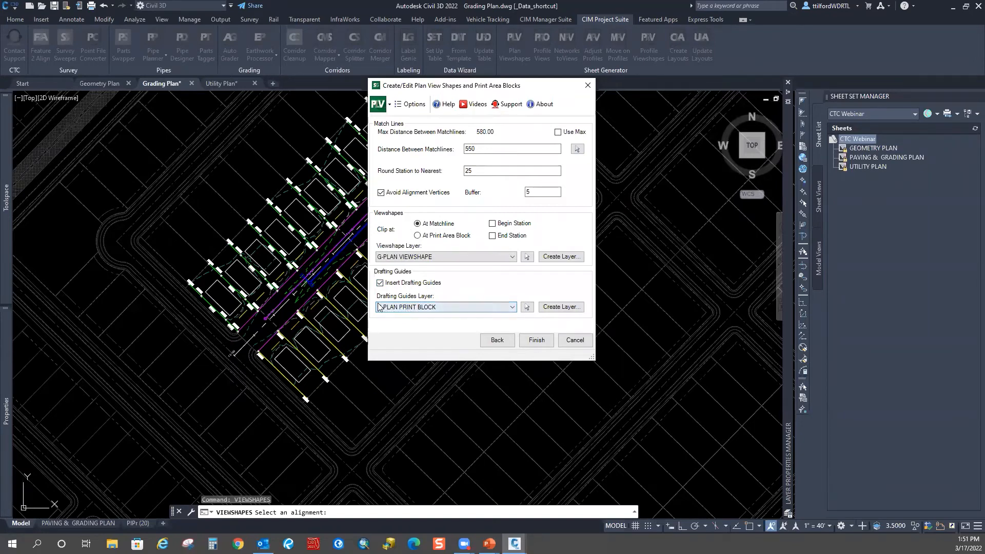
{"action": "left_click", "coordinate": [536, 340]}
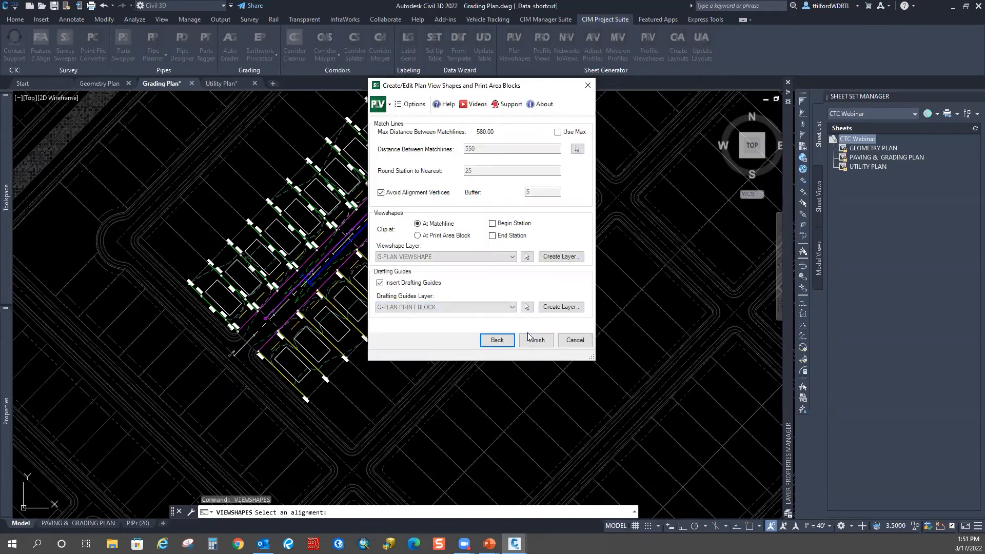
Select the northeastern plan viewshape on Road A to inspect its extents, then clear the selection.
{"action": "scroll", "coordinate": [452, 258], "scroll_direction": "up", "scroll_amount": 5}
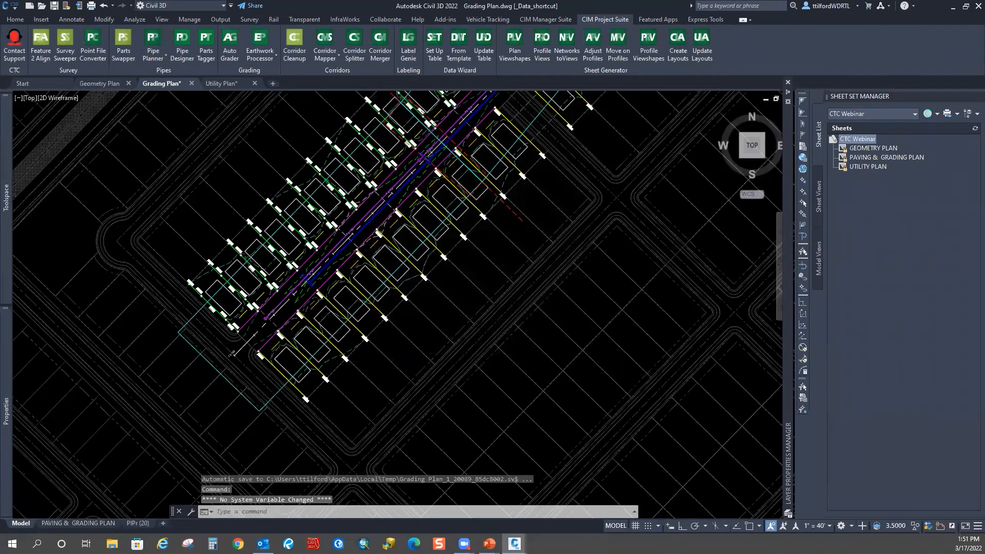
{"action": "left_click", "coordinate": [457, 279]}
{"action": "key", "text": "Escape"}
{"action": "key", "text": "Escape"}
{"action": "scroll", "coordinate": [444, 283], "scroll_direction": "down", "scroll_amount": 8}
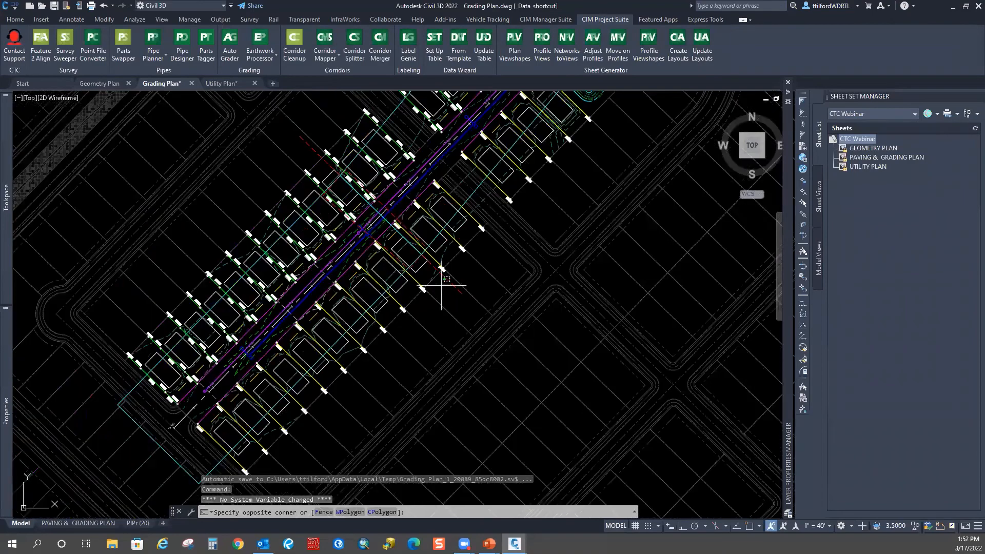
{"action": "left_click", "coordinate": [433, 289]}
{"action": "middle_click_drag", "start_coordinate": [398, 336], "coordinate": [393, 304]}
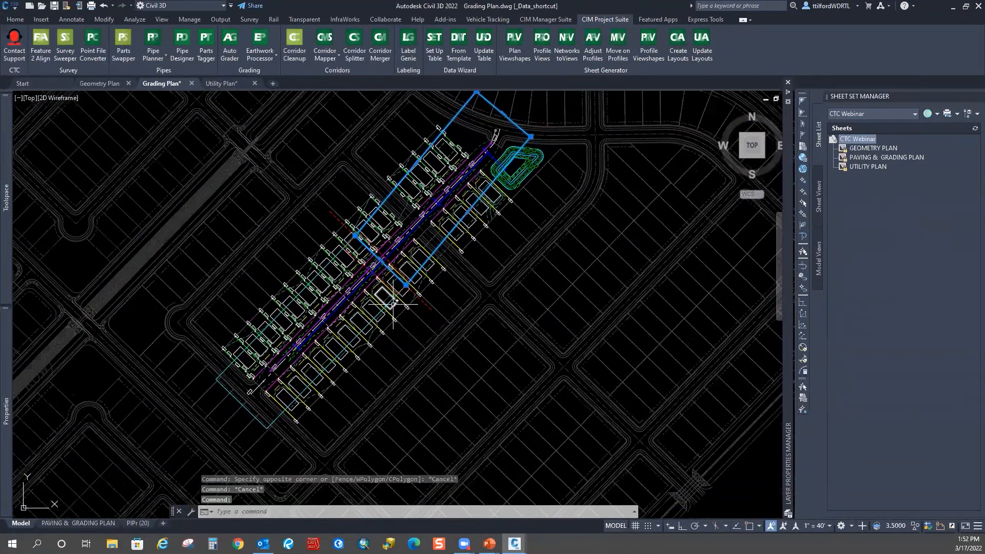
{"action": "middle_click_drag", "start_coordinate": [232, 399], "coordinate": [248, 362]}
{"action": "key", "text": "Escape"}
{"action": "key", "text": "Escape"}
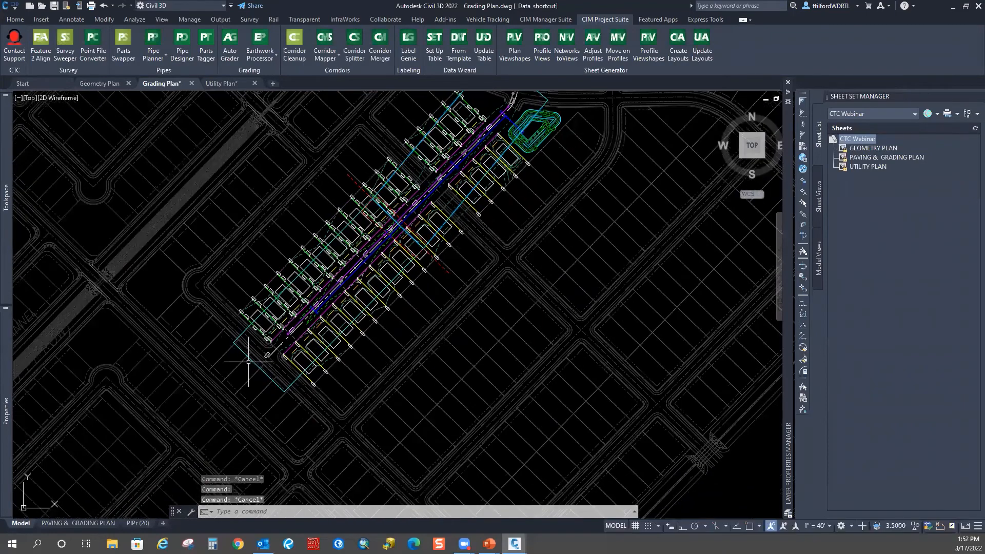
Select the southwestern and northeastern viewshapes together and inspect their shared matchline and the far end near the pond.
{"action": "left_click", "coordinate": [253, 359]}
{"action": "scroll", "coordinate": [392, 307], "scroll_direction": "up", "scroll_amount": 5}
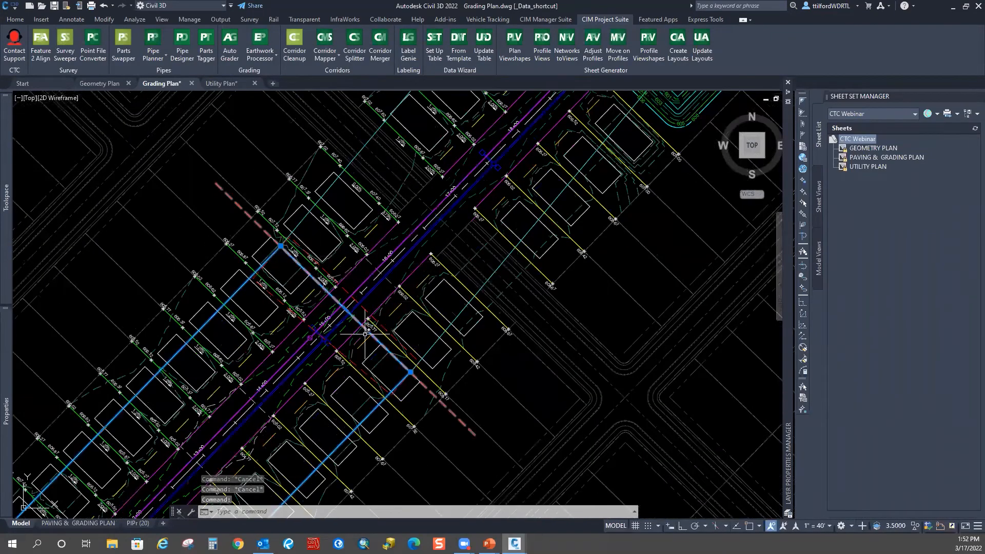
{"action": "middle_click_drag", "start_coordinate": [376, 341], "coordinate": [353, 298]}
{"action": "scroll", "coordinate": [295, 292], "scroll_direction": "down", "scroll_amount": 6}
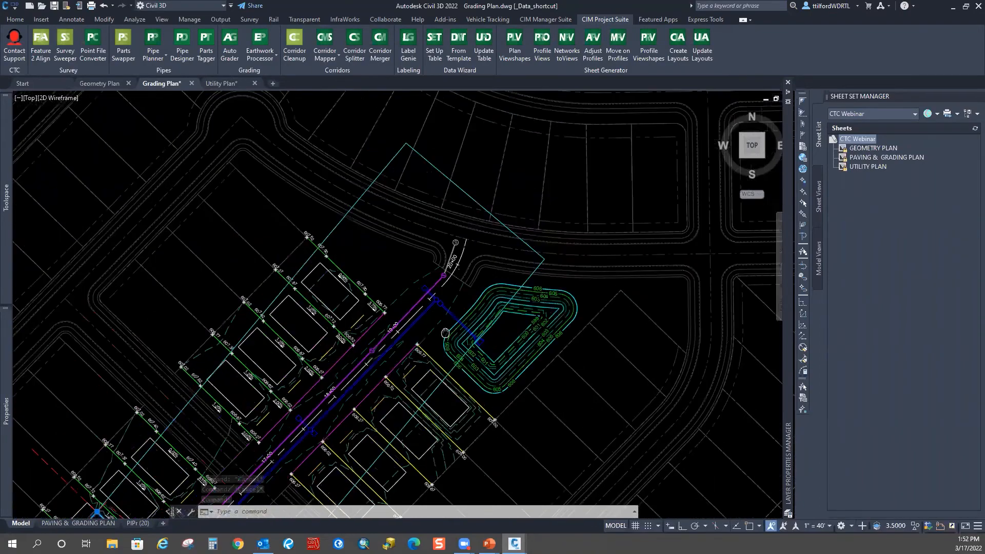
{"action": "middle_click_drag", "start_coordinate": [414, 358], "coordinate": [492, 150]}
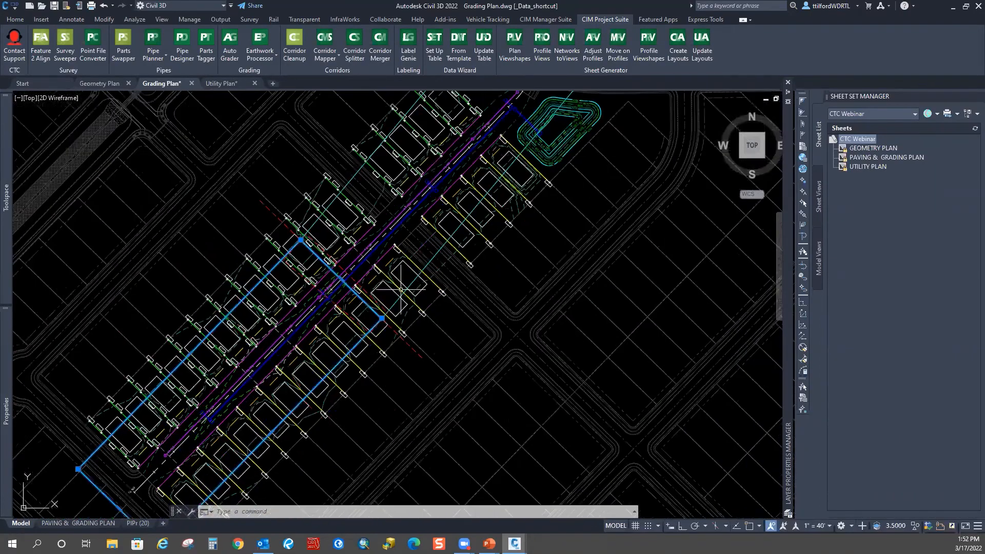
{"action": "scroll", "coordinate": [391, 291], "scroll_direction": "up", "scroll_amount": 2}
{"action": "scroll", "coordinate": [392, 296], "scroll_direction": "down", "scroll_amount": 2}
{"action": "middle_click_drag", "start_coordinate": [501, 235], "coordinate": [445, 368]}
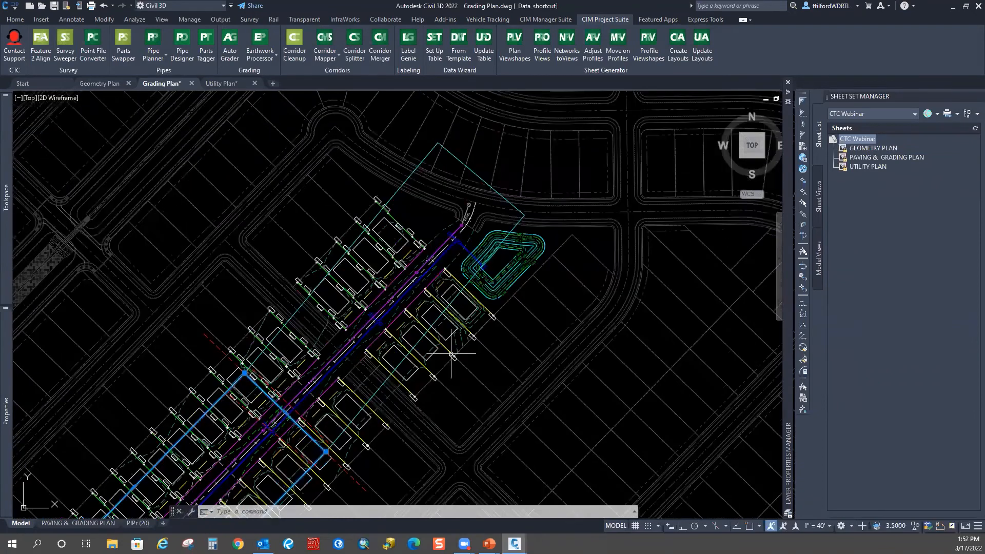
{"action": "left_click", "coordinate": [515, 225]}
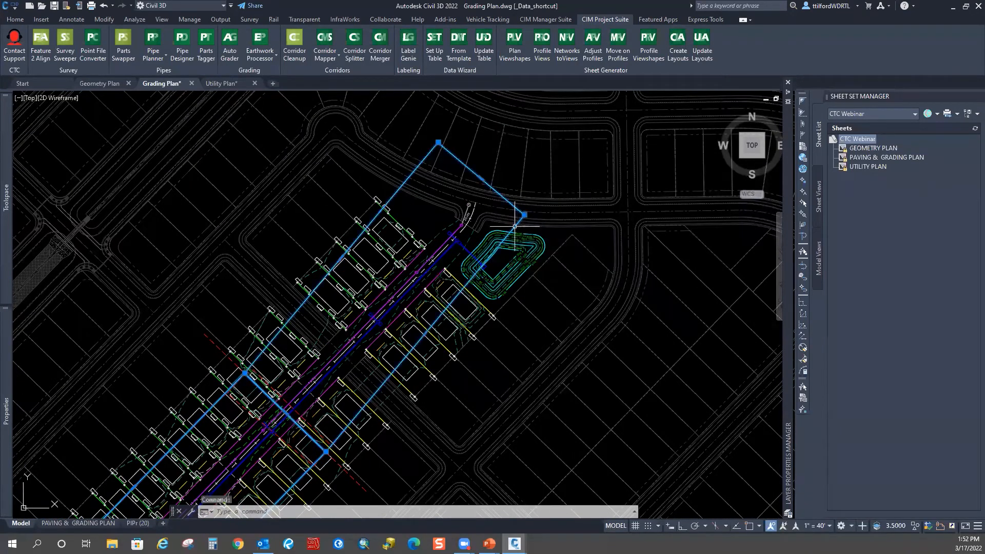
{"action": "key", "text": "Escape"}
{"action": "type", "text": "ro"}
{"action": "key", "text": "Return"}
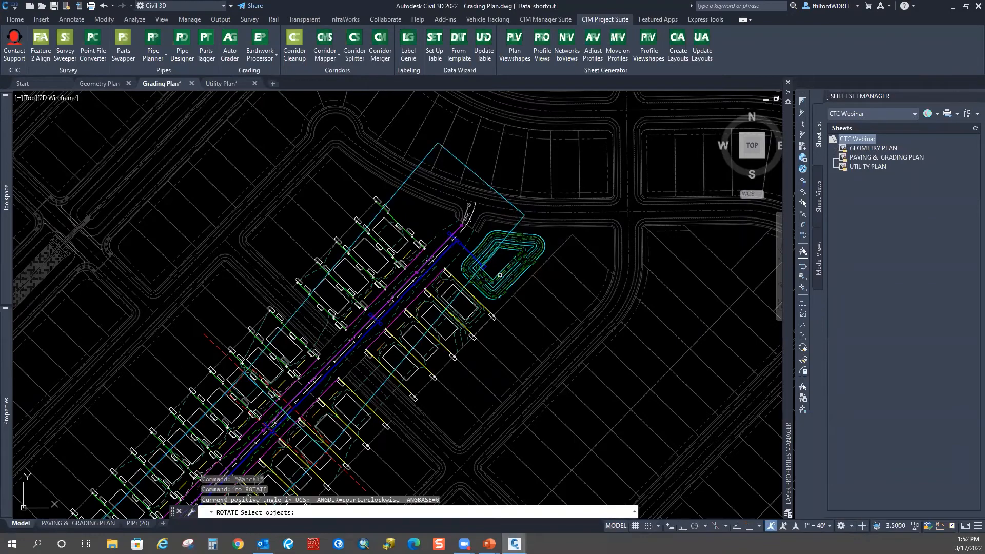
{"action": "middle_click_drag", "start_coordinate": [336, 345], "coordinate": [358, 290]}
{"action": "scroll", "coordinate": [277, 303], "scroll_direction": "up", "scroll_amount": 3}
{"action": "middle_click_drag", "start_coordinate": [245, 373], "coordinate": [265, 286]}
{"action": "key", "text": "Escape"}
{"action": "key", "text": "Escape"}
{"action": "key", "text": "Escape"}
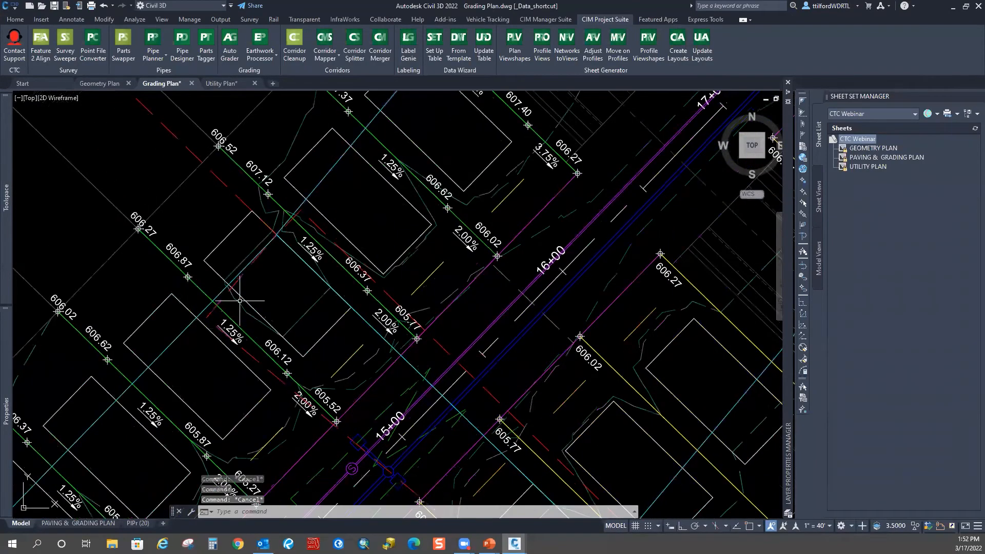
Try to move the northeastern viewshape and its print area block together, using the apparent intersection at their northwest matchline corner as base point.
{"action": "type", "text": "m"}
{"action": "key", "text": "Return"}
{"action": "left_click", "coordinate": [208, 312]}
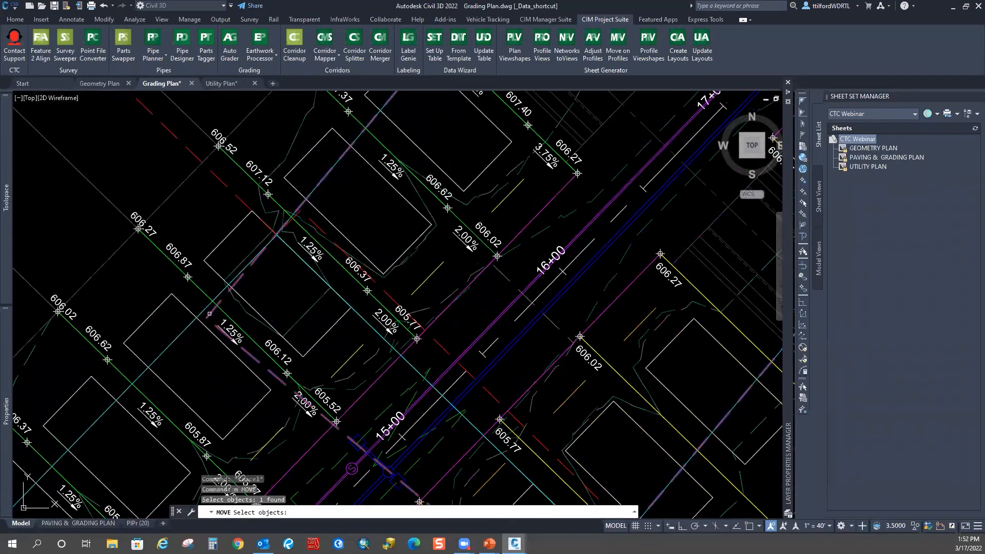
{"action": "scroll", "coordinate": [381, 224], "scroll_direction": "down", "scroll_amount": 4}
{"action": "scroll", "coordinate": [383, 225], "scroll_direction": "down", "scroll_amount": 3}
{"action": "scroll", "coordinate": [416, 332], "scroll_direction": "up", "scroll_amount": 9}
{"action": "left_click", "coordinate": [416, 332]}
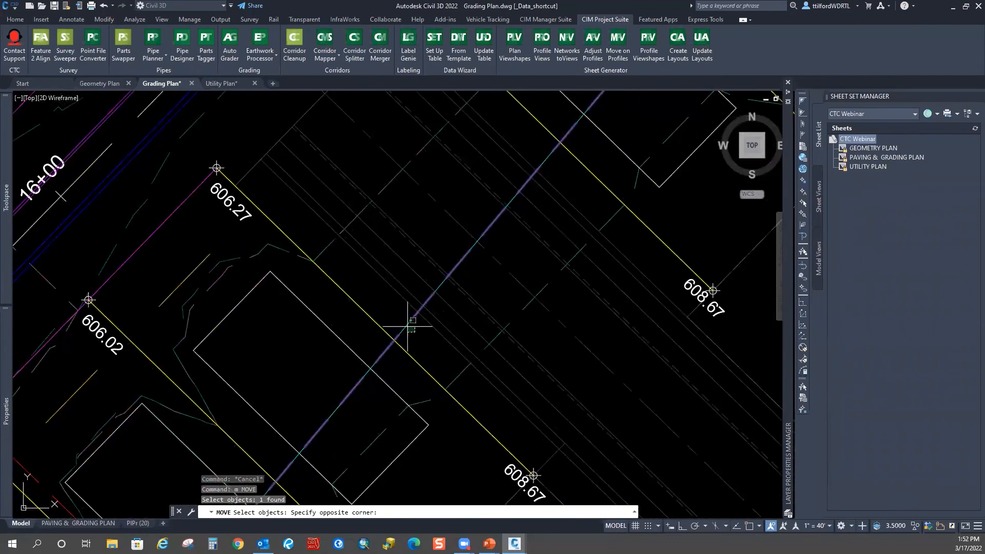
{"action": "left_click", "coordinate": [405, 325]}
{"action": "scroll", "coordinate": [405, 325], "scroll_direction": "down", "scroll_amount": 4}
{"action": "mouse_move", "coordinate": [213, 297]}
{"action": "middle_mouse_down"}
{"action": "mouse_move", "coordinate": [268, 294]}
{"action": "mouse_move", "coordinate": [319, 331]}
{"action": "middle_mouse_up"}
{"action": "middle_click_drag", "start_coordinate": [180, 309], "coordinate": [265, 328]}
{"action": "scroll", "coordinate": [323, 319], "scroll_direction": "down", "scroll_amount": 1}
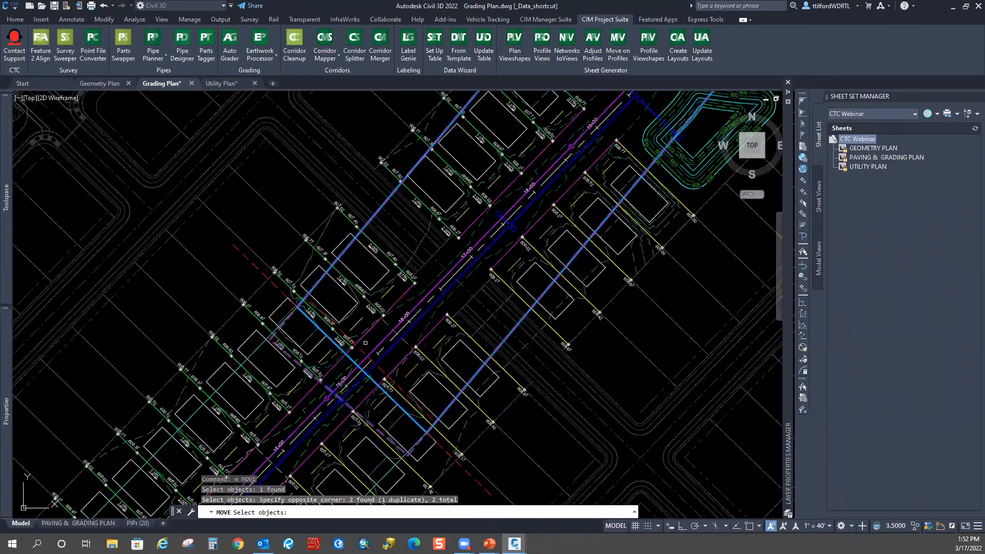
{"action": "scroll", "coordinate": [302, 316], "scroll_direction": "up", "scroll_amount": 5}
{"action": "key", "text": "Return"}
{"action": "right_click", "coordinate": [272, 223], "text": "shift"}
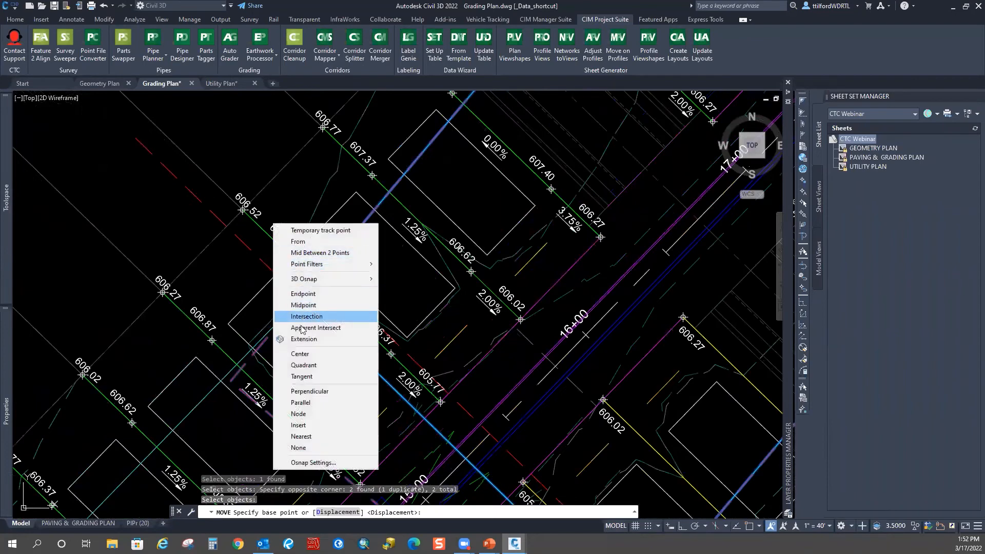
{"action": "left_click", "coordinate": [300, 325]}
{"action": "scroll", "coordinate": [300, 313], "scroll_direction": "up", "scroll_amount": 2}
{"action": "left_click", "coordinate": [299, 286]}
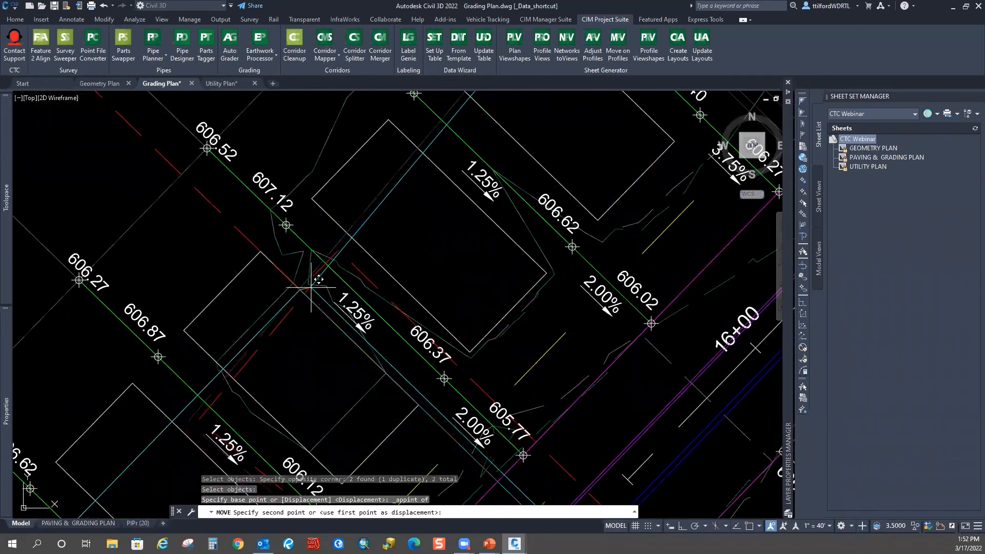
{"action": "key", "text": "Escape"}
{"action": "key", "text": "Escape"}
Try to rotate the same viewshape and print area block by reference about the apparent intersection at the matchline corner.
{"action": "type", "text": "e"}
{"action": "key", "text": "Return"}
{"action": "type", "text": "x"}
{"action": "key", "text": "Return"}
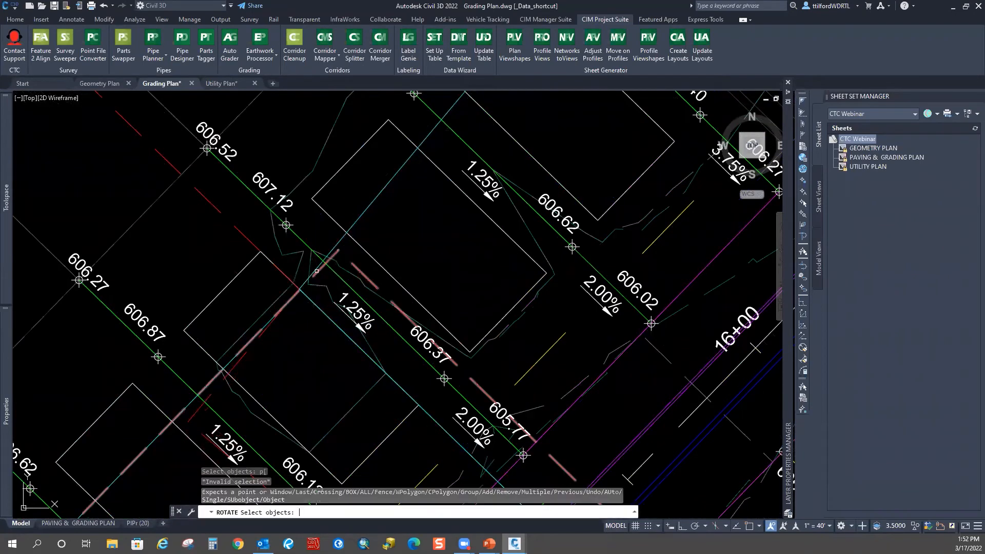
{"action": "key", "text": "Escape"}
{"action": "key", "text": "Escape"}
{"action": "type", "text": "ro"}
{"action": "key", "text": "Return"}
{"action": "type", "text": "p"}
{"action": "key", "text": "Return"}
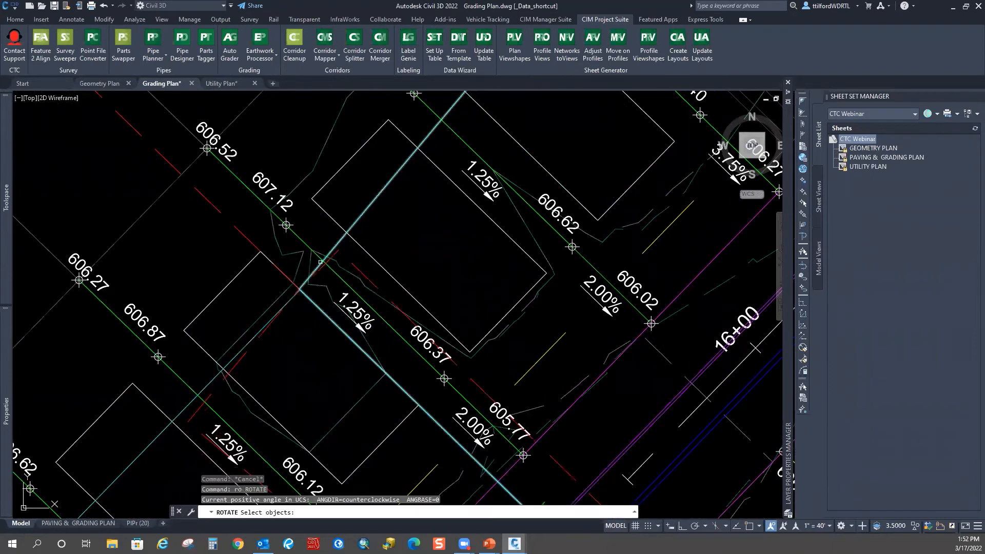
{"action": "key", "text": "Return"}
{"action": "right_click", "coordinate": [267, 202], "text": "shift"}
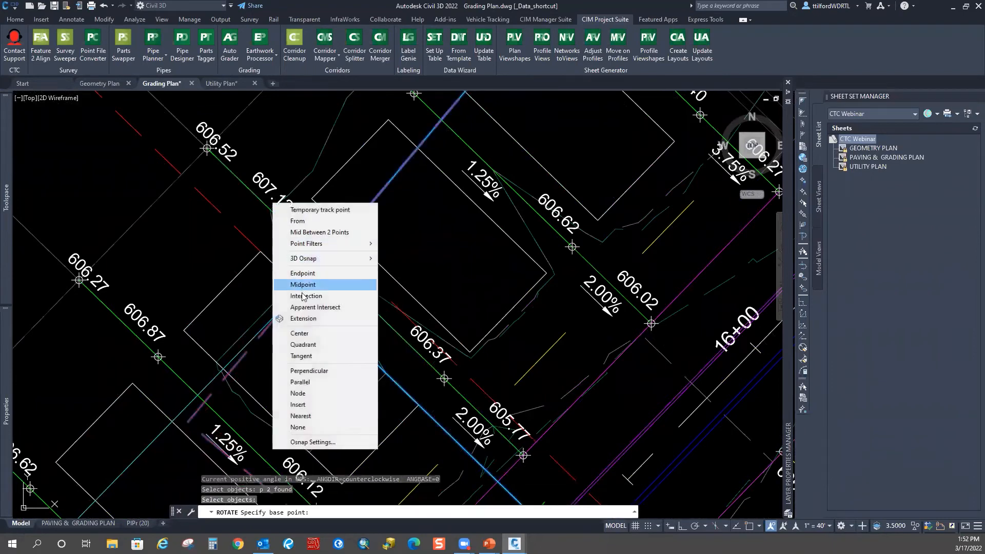
{"action": "left_click", "coordinate": [308, 308]}
{"action": "left_click", "coordinate": [300, 290]}
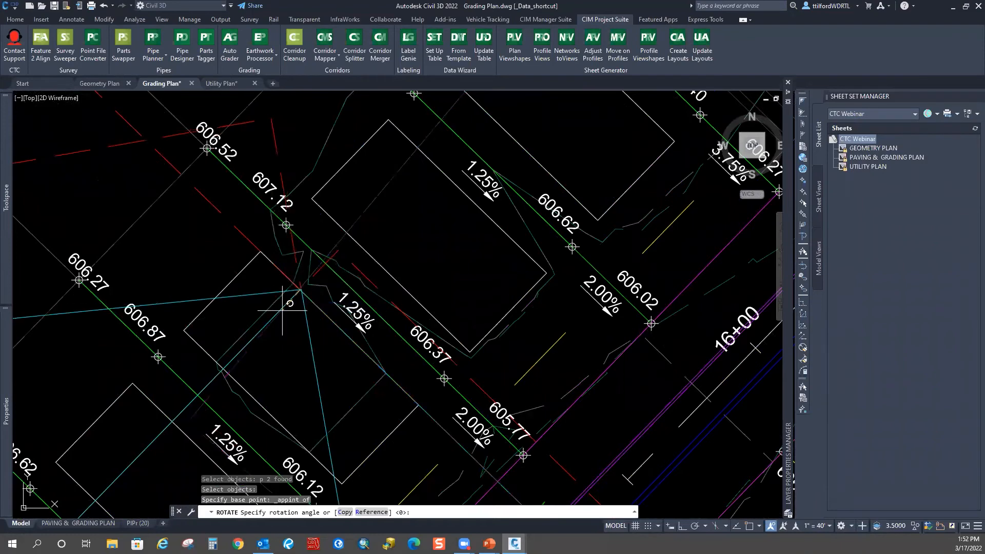
{"action": "type", "text": "r"}
{"action": "key", "text": "Return"}
{"action": "right_click", "coordinate": [279, 227], "text": "shift"}
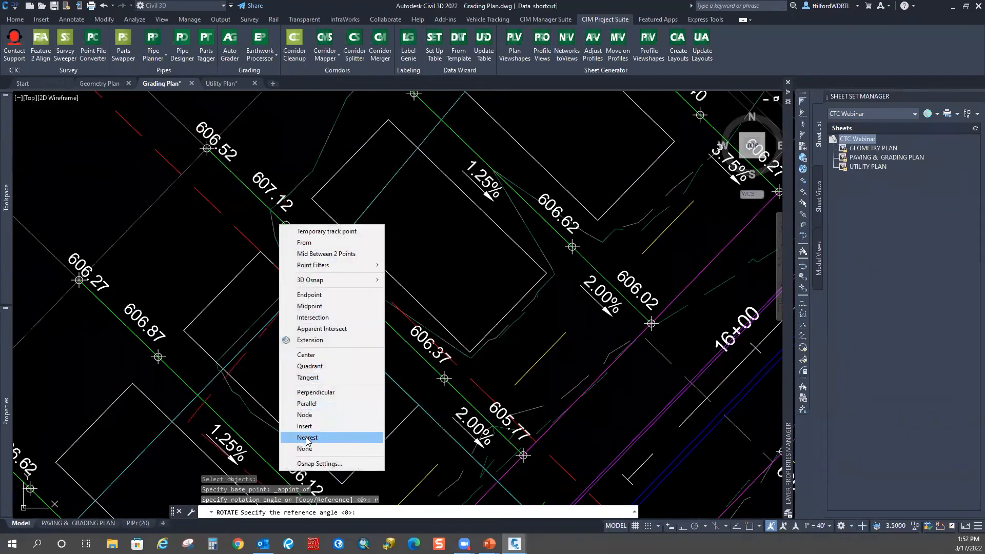
{"action": "left_click", "coordinate": [307, 440]}
{"action": "left_click", "coordinate": [263, 339]}
{"action": "right_click", "coordinate": [252, 295], "text": "shift"}
{"action": "key", "text": "Escape"}
{"action": "key", "text": "Escape"}
{"action": "key", "text": "Return"}
{"action": "key", "text": "Escape"}
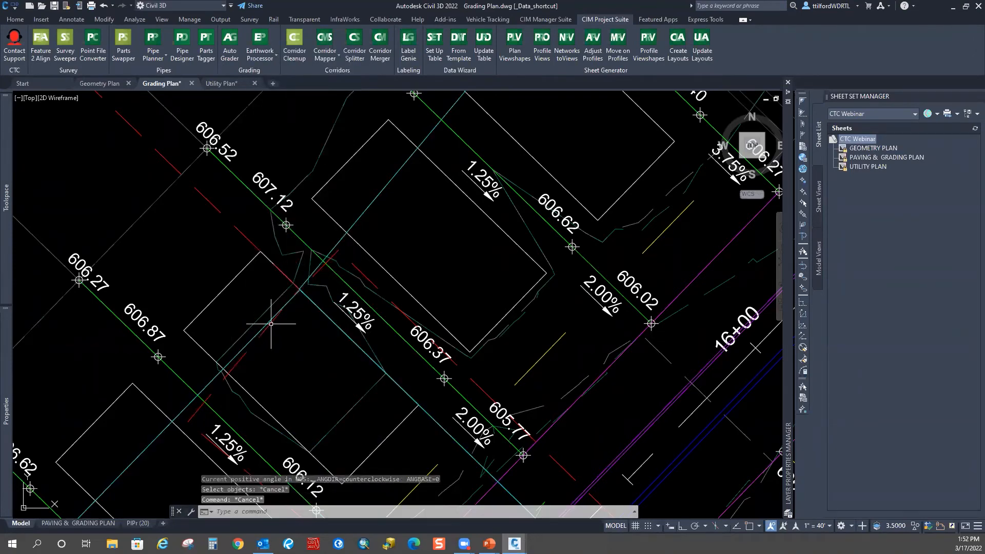
Rotate only the northeastern print area block about the apparent intersection at the northwest matchline corner to align it along Road A.
{"action": "type", "text": "ro"}
{"action": "key", "text": "Return"}
{"action": "left_click", "coordinate": [262, 334]}
{"action": "scroll", "coordinate": [261, 337], "scroll_direction": "up", "scroll_amount": 1}
{"action": "left_click", "coordinate": [267, 328]}
{"action": "left_click", "coordinate": [261, 328]}
{"action": "key", "text": "Return"}
{"action": "right_click", "coordinate": [333, 204], "text": "shift"}
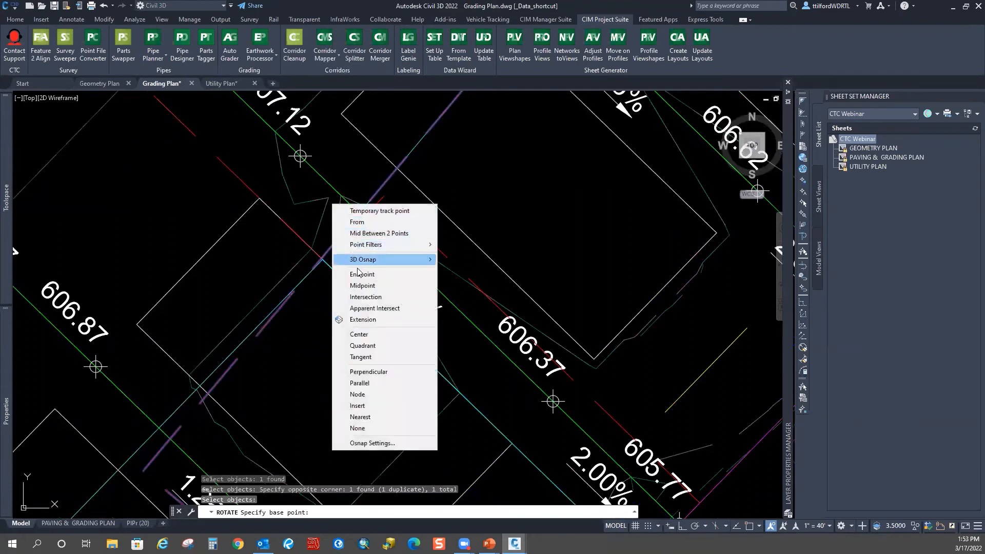
{"action": "left_click", "coordinate": [360, 309]}
{"action": "left_click", "coordinate": [323, 259]}
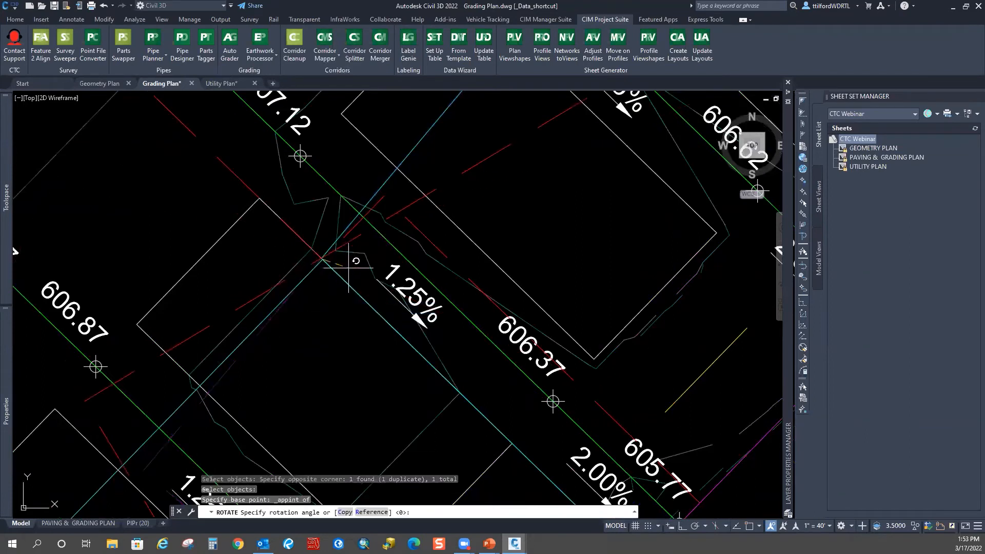
{"action": "left_click", "coordinate": [376, 272]}
{"action": "scroll", "coordinate": [376, 273], "scroll_direction": "down", "scroll_amount": 2}
{"action": "key", "text": "Escape"}
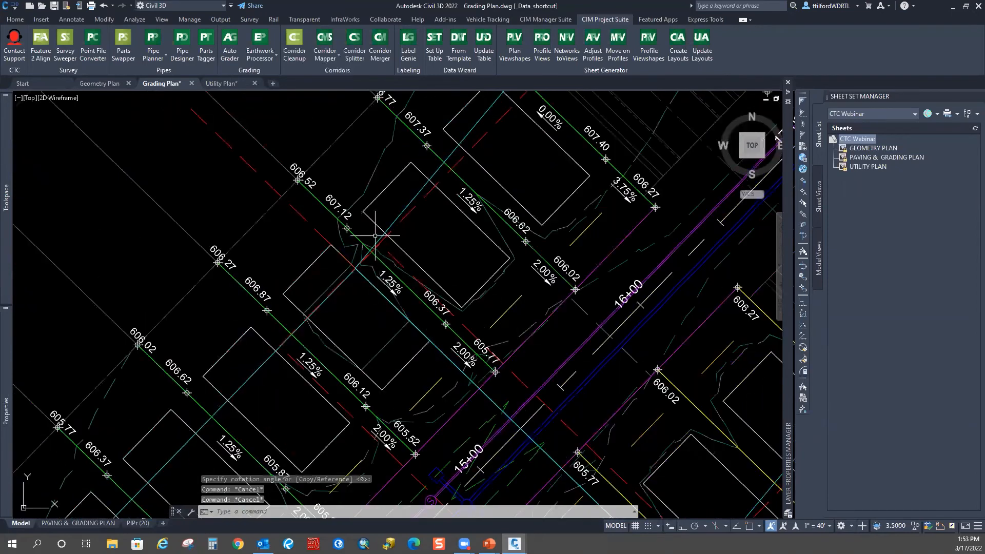
Rotate the northeastern plan viewshape about its northwest matchline endpoint so its long edges run parallel to Road A.
{"action": "type", "text": "ro"}
{"action": "key", "text": "Return"}
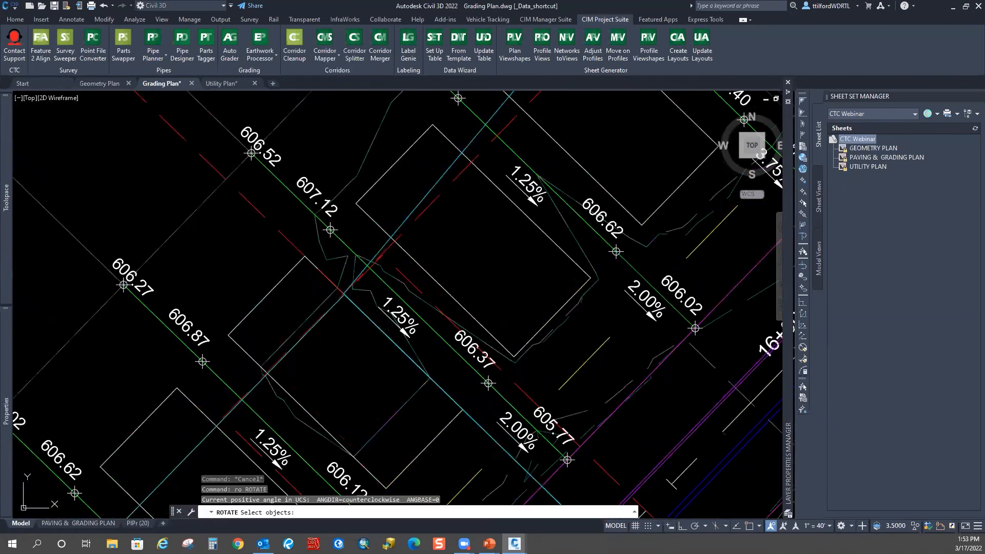
{"action": "left_click", "coordinate": [375, 241]}
{"action": "key", "text": "Return"}
{"action": "right_click", "coordinate": [358, 195], "text": "shift"}
{"action": "left_click", "coordinate": [389, 277]}
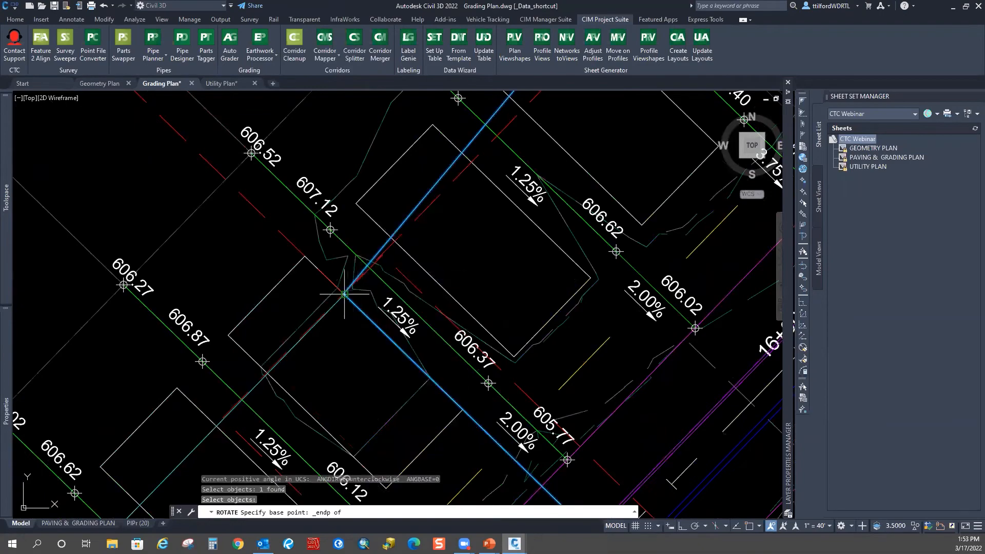
{"action": "left_click", "coordinate": [354, 289]}
{"action": "scroll", "coordinate": [358, 286], "scroll_direction": "down", "scroll_amount": 3}
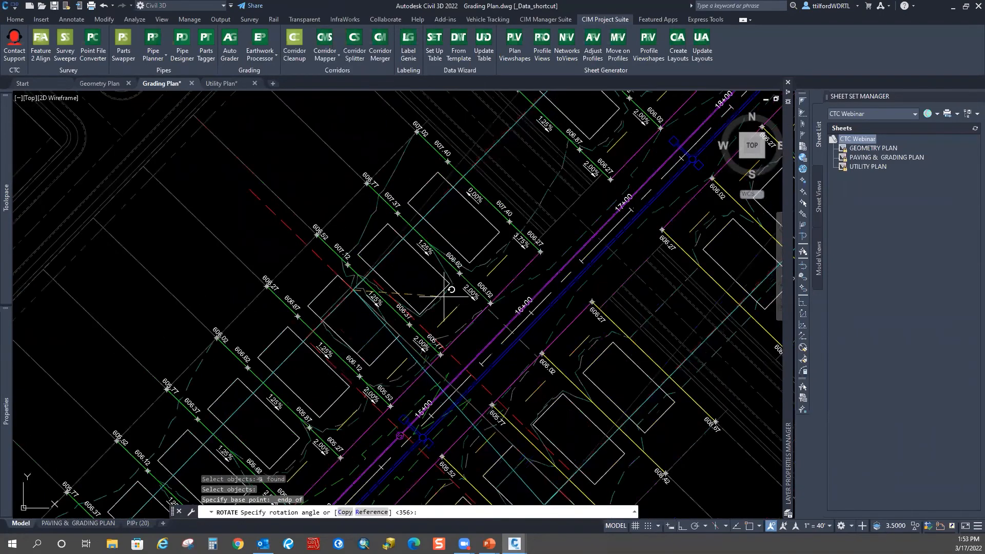
{"action": "key", "text": "Escape"}
Stretch the northeastern viewshape's southern corner to the apparent intersection at the southeast end of the shared matchline.
{"action": "scroll", "coordinate": [451, 303], "scroll_direction": "down", "scroll_amount": 2}
{"action": "scroll", "coordinate": [488, 409], "scroll_direction": "up", "scroll_amount": 4}
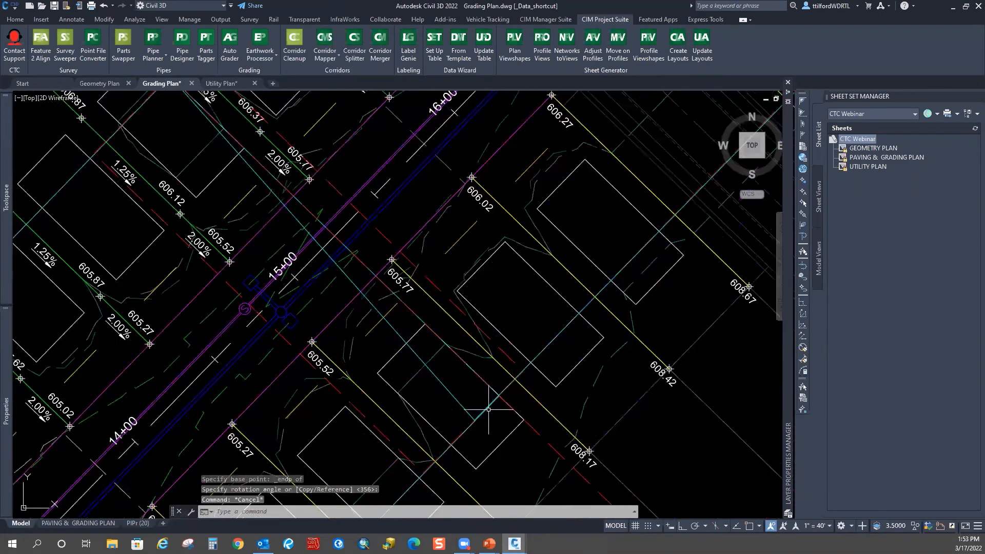
{"action": "left_click", "coordinate": [478, 416]}
{"action": "left_click", "coordinate": [474, 420]}
{"action": "right_click", "coordinate": [519, 333], "text": "shift"}
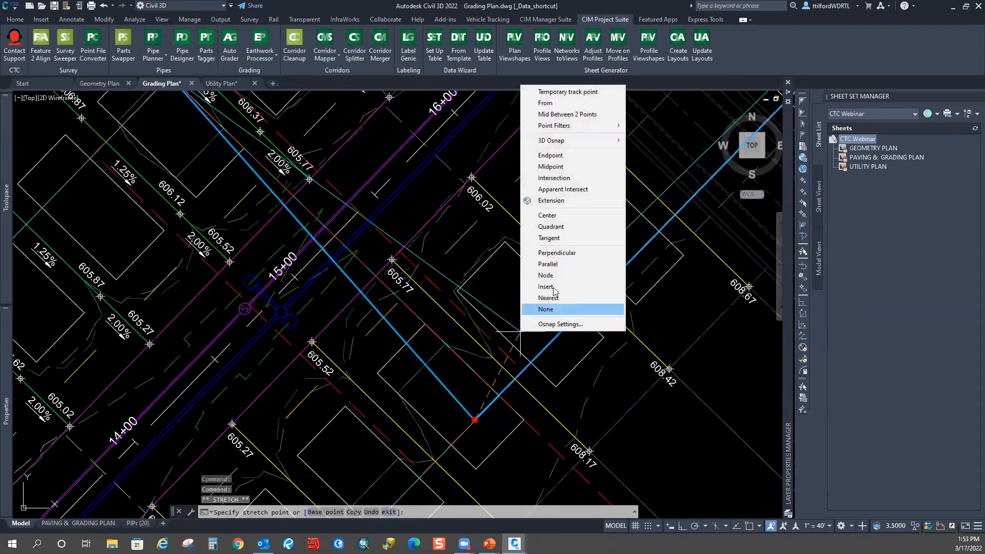
{"action": "left_click", "coordinate": [559, 190]}
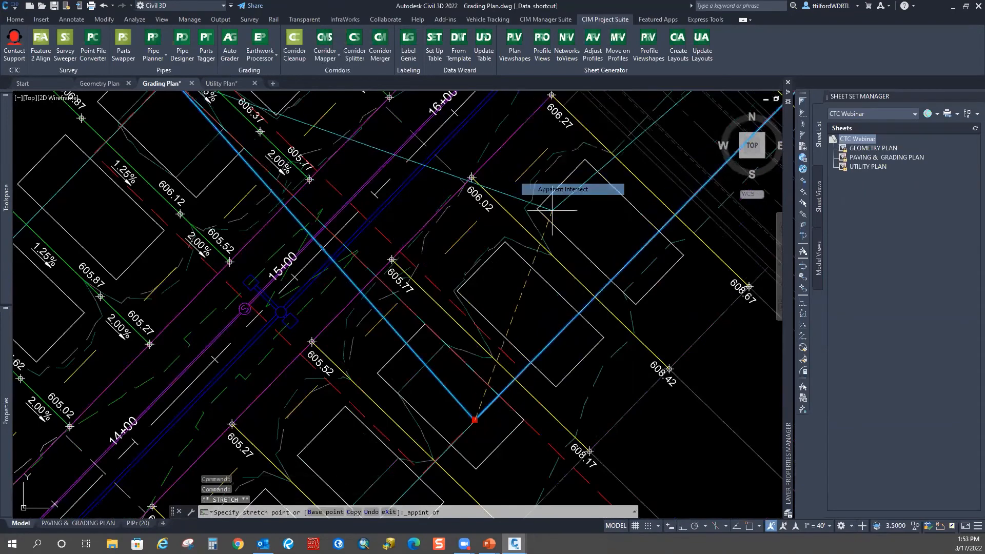
{"action": "left_click", "coordinate": [500, 394]}
Inspect the adjusted viewshape's edges and far end near the pond, then clear the selection and review both viewshapes along Road A.
{"action": "scroll", "coordinate": [511, 343], "scroll_direction": "down", "scroll_amount": 2}
{"action": "scroll", "coordinate": [512, 345], "scroll_direction": "down", "scroll_amount": 1}
{"action": "middle_click_drag", "start_coordinate": [378, 240], "coordinate": [365, 321]}
{"action": "scroll", "coordinate": [369, 318], "scroll_direction": "up", "scroll_amount": 1}
{"action": "scroll", "coordinate": [450, 334], "scroll_direction": "down", "scroll_amount": 2}
{"action": "scroll", "coordinate": [697, 178], "scroll_direction": "up", "scroll_amount": 2}
{"action": "middle_click_drag", "start_coordinate": [697, 178], "coordinate": [545, 274]}
{"action": "key", "text": "Escape"}
{"action": "key", "text": "Escape"}
{"action": "scroll", "coordinate": [545, 274], "scroll_direction": "down", "scroll_amount": 5}
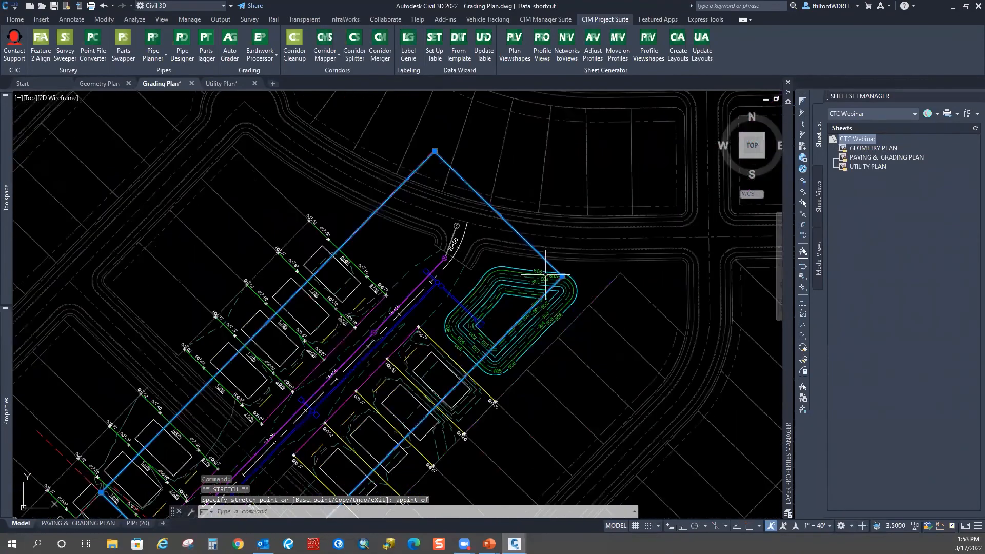
{"action": "middle_click_drag", "start_coordinate": [310, 376], "coordinate": [308, 320]}
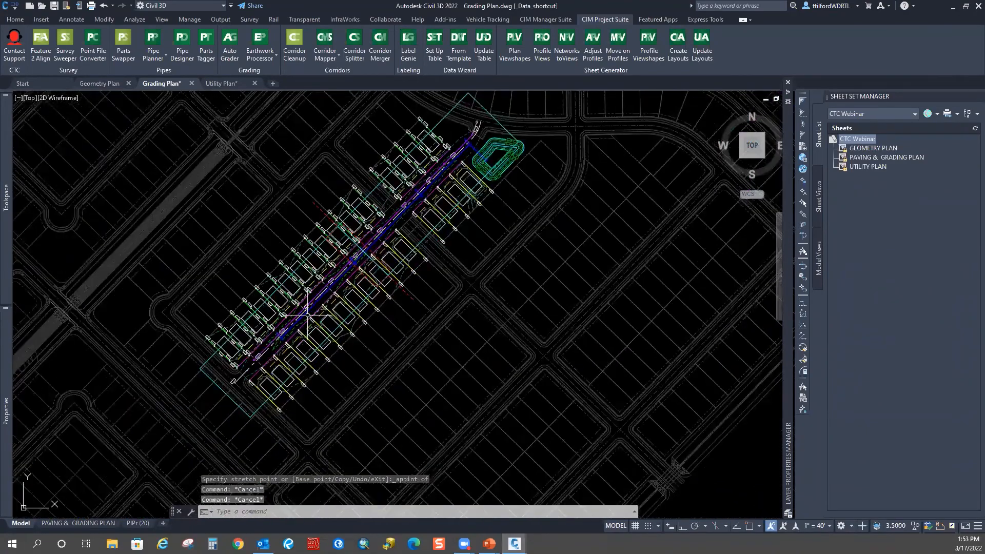
{"action": "key", "text": "Escape"}
{"action": "middle_click_drag", "start_coordinate": [262, 357], "coordinate": [259, 352]}
Open the PlPr (20) layout and examine the plan print block's properties, including its rotation, then clear the selection.
{"action": "left_click", "coordinate": [131, 524]}
{"action": "scroll", "coordinate": [323, 336], "scroll_direction": "up", "scroll_amount": 4}
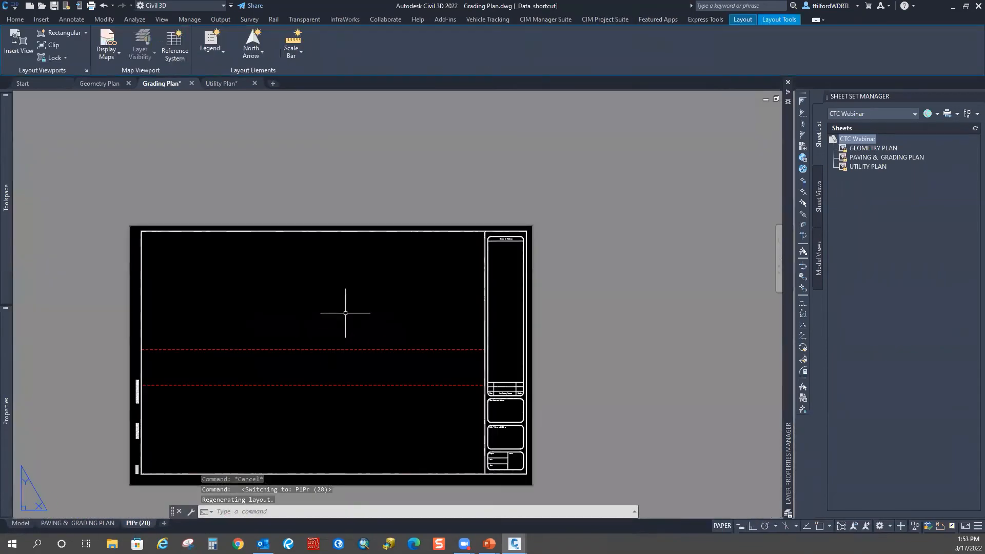
{"action": "left_click", "coordinate": [362, 327]}
{"action": "left_click", "coordinate": [293, 362]}
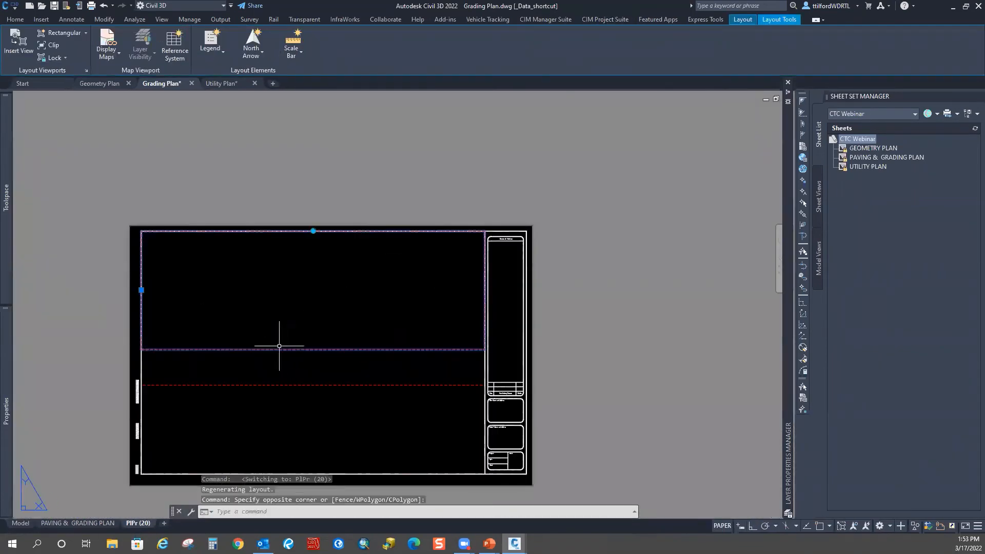
{"action": "key", "text": "ctrl+1"}
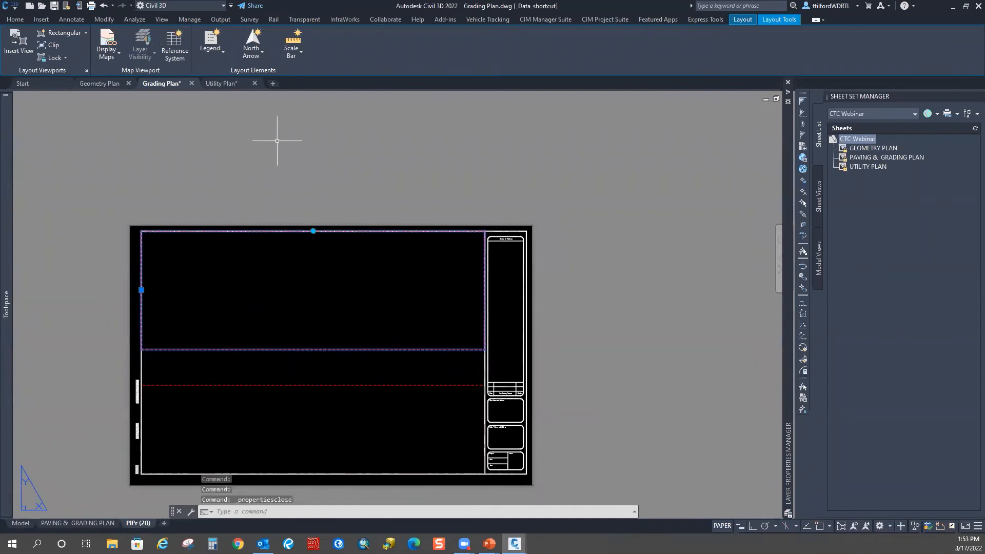
{"action": "key", "text": "ctrl+1"}
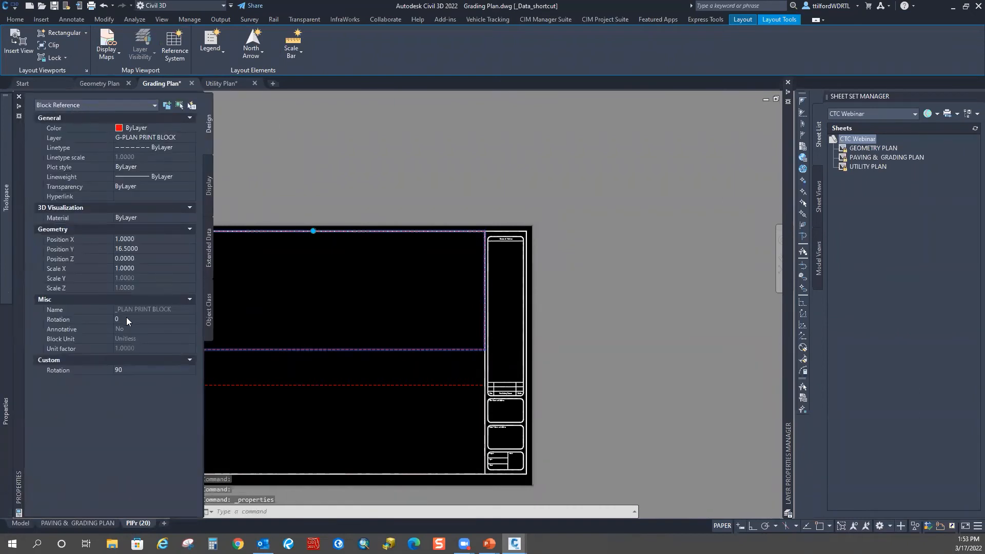
{"action": "key", "text": "Escape"}
{"action": "key", "text": "Escape"}
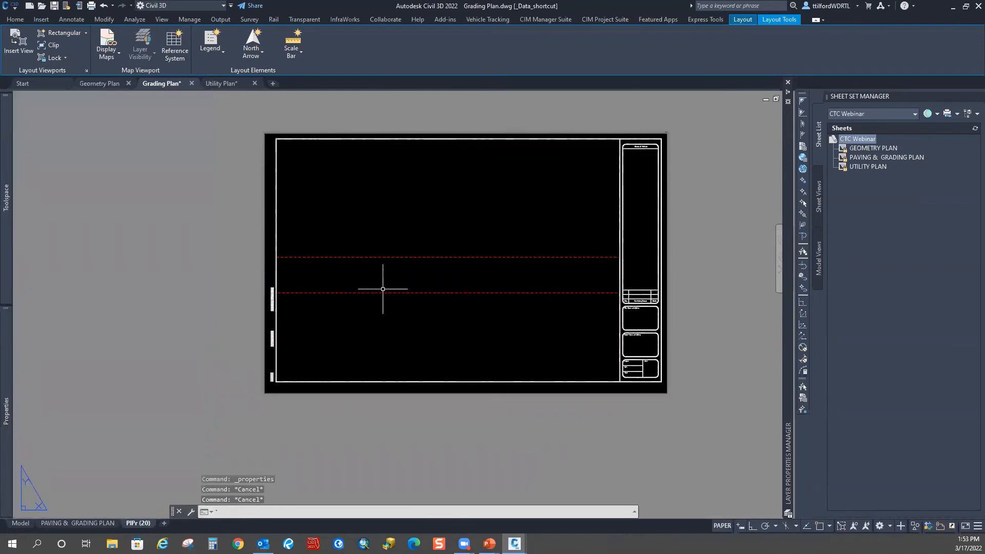
{"action": "left_click", "coordinate": [362, 303]}
{"action": "mouse_move", "coordinate": [7, 358]}
{"action": "key", "text": "Escape"}
{"action": "key", "text": "Escape"}
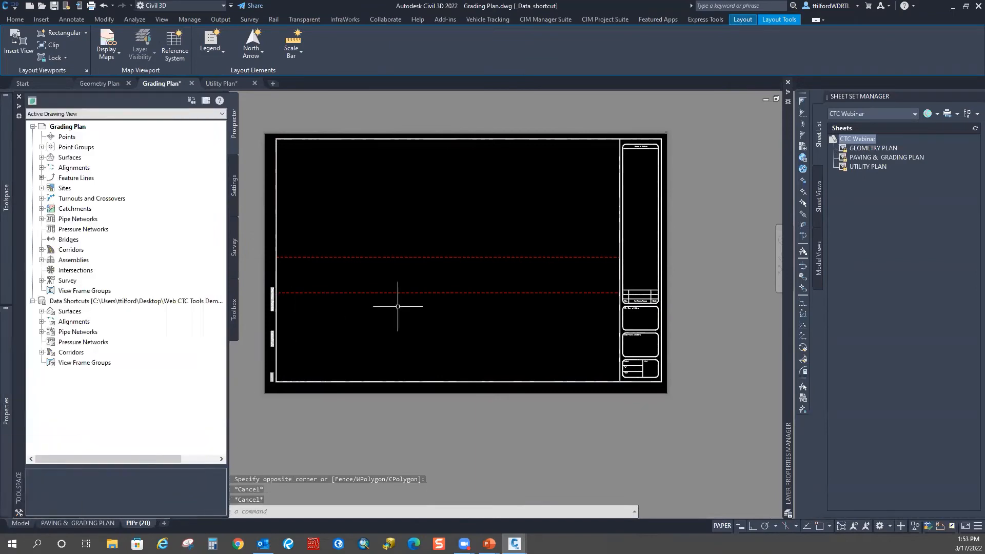
Return to model space and start creating multiple profile views for Road A with the Profile View style, continuing to the station range.
{"action": "left_click", "coordinate": [19, 523]}
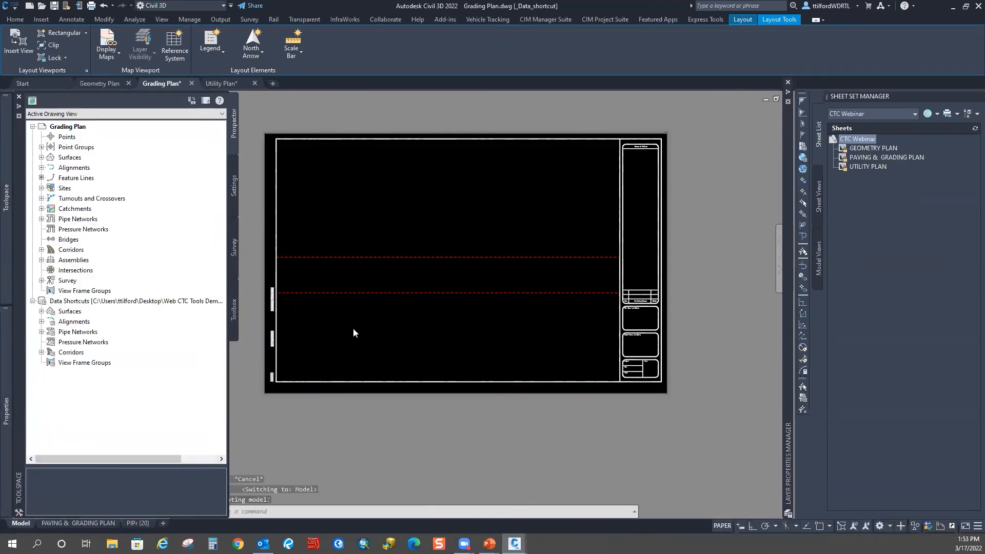
{"action": "middle_click_drag", "start_coordinate": [474, 228], "coordinate": [425, 271]}
{"action": "scroll", "coordinate": [425, 272], "scroll_direction": "down", "scroll_amount": 2}
{"action": "middle_click_drag", "start_coordinate": [602, 281], "coordinate": [312, 239]}
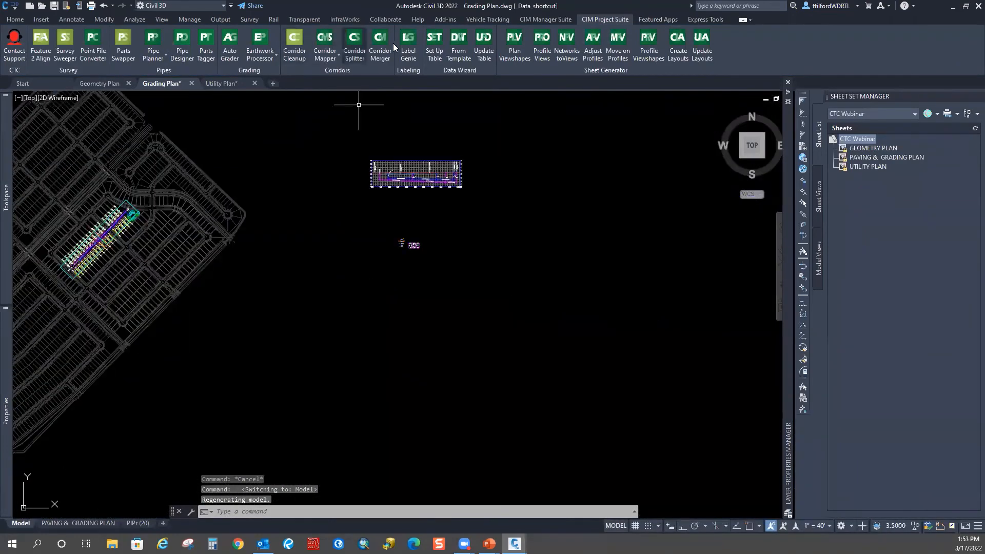
{"action": "left_click", "coordinate": [534, 50]}
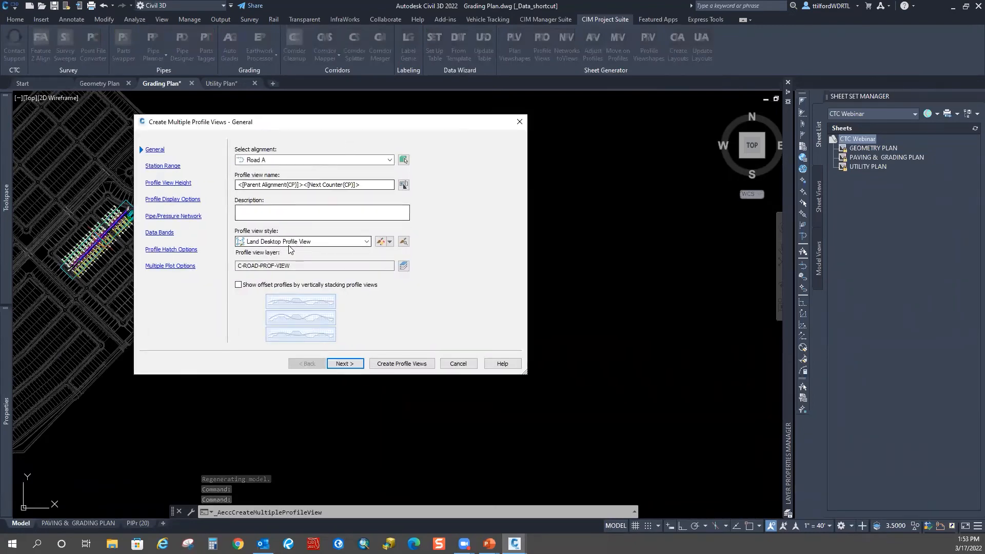
{"action": "left_click", "coordinate": [307, 241]}
{"action": "left_click", "coordinate": [271, 325]}
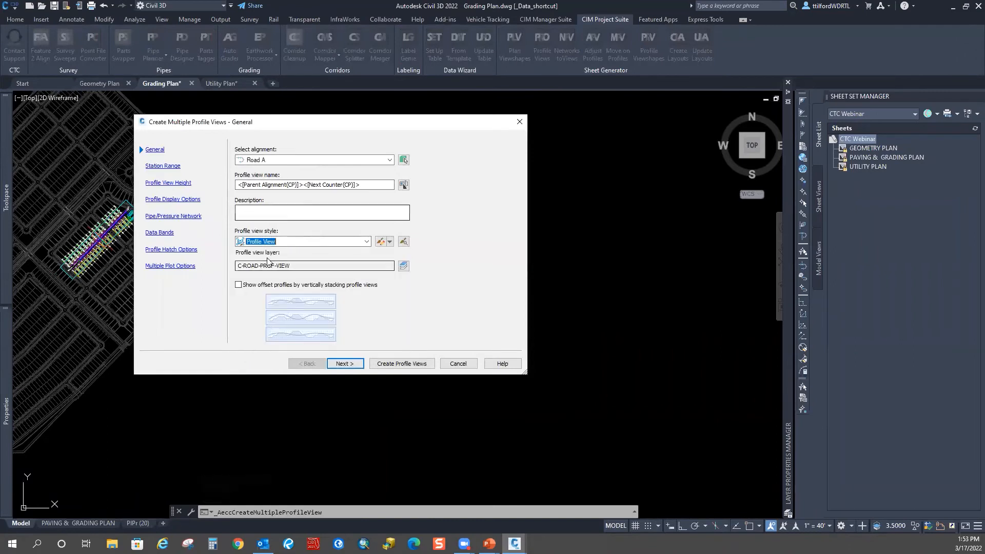
{"action": "left_click", "coordinate": [346, 364]}
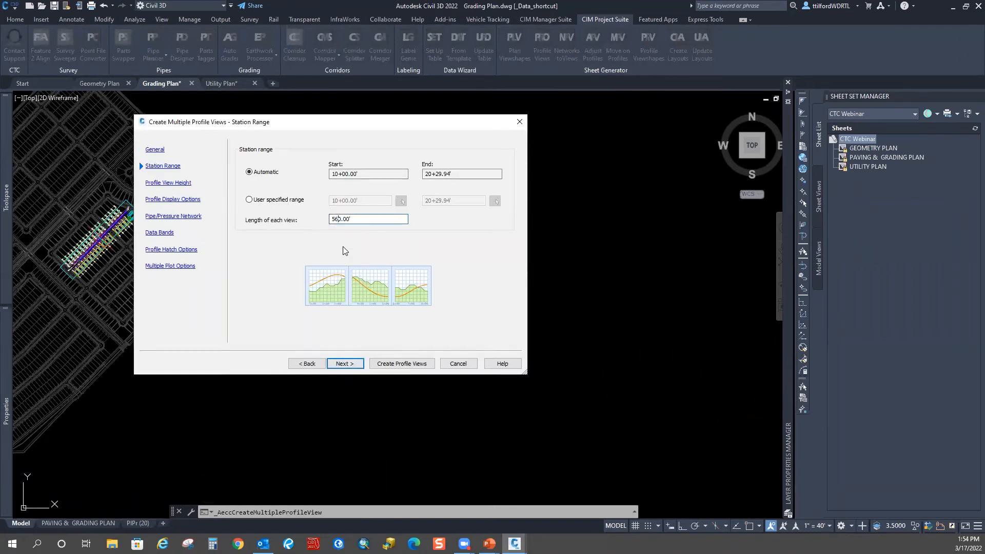
Set the length of each profile view to 550', keep the user-specified 32' view height, and continue to the profile display options.
{"action": "key", "text": "BackSpace"}
{"action": "type", "text": "5"}
{"action": "left_click", "coordinate": [342, 364]}
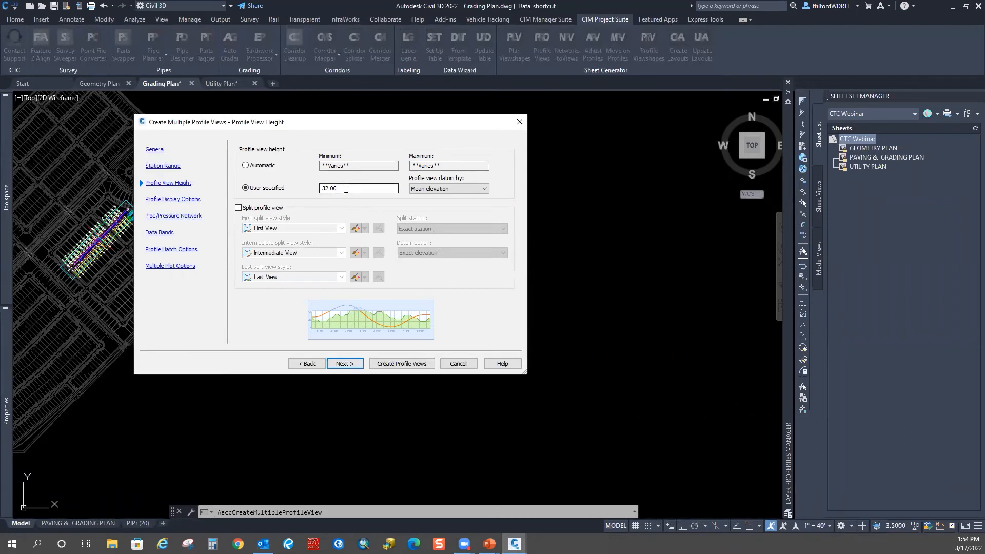
{"action": "left_click", "coordinate": [354, 366]}
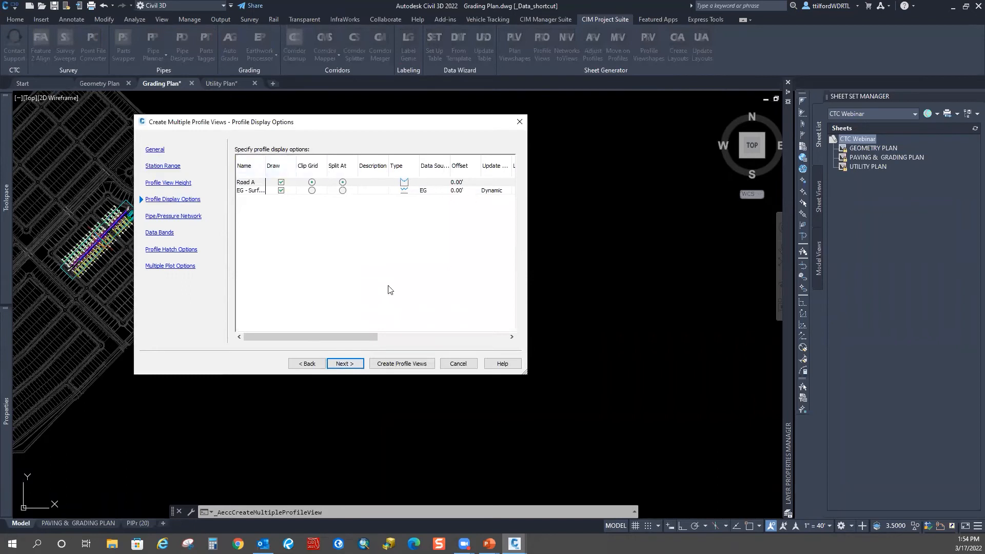
Keep the remaining default profile view options, with no networks selected and the _No Bands set, and place the views beside the existing Road A profile view.
{"action": "left_click", "coordinate": [345, 365]}
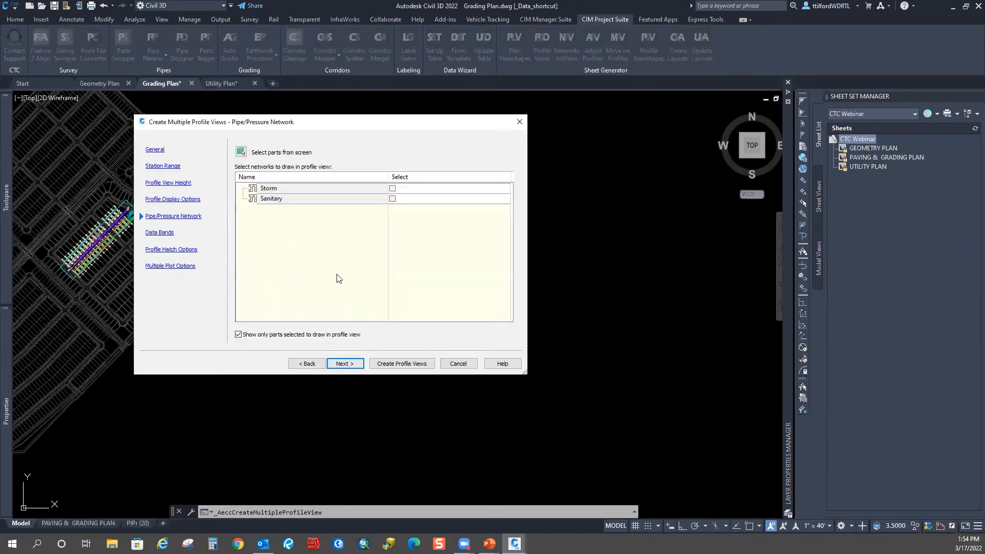
{"action": "left_click", "coordinate": [351, 365]}
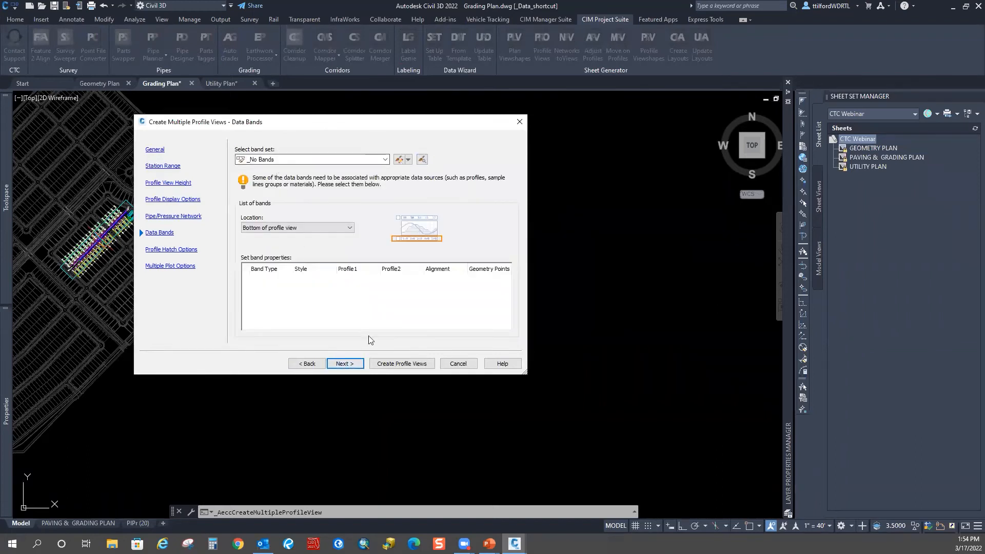
{"action": "left_click", "coordinate": [351, 366]}
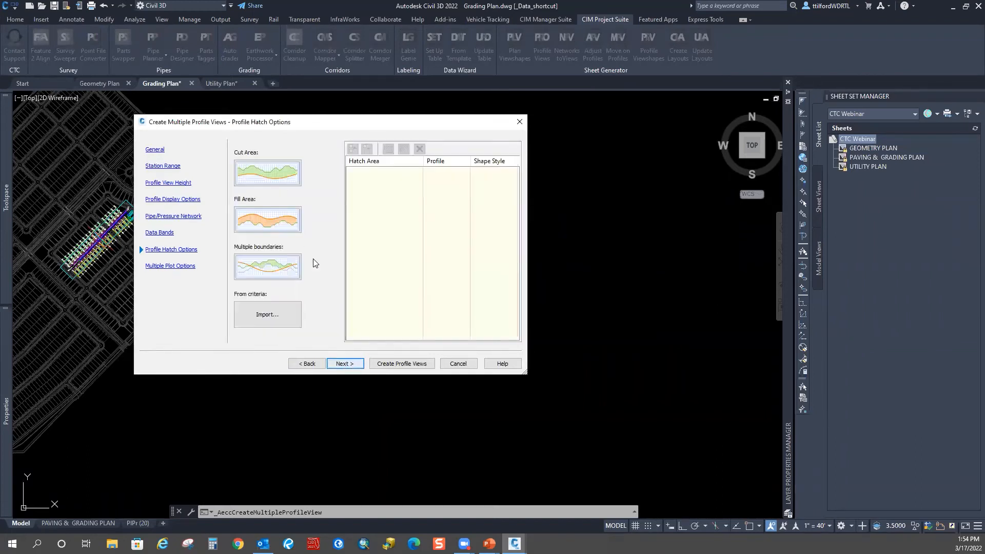
{"action": "left_click", "coordinate": [345, 365]}
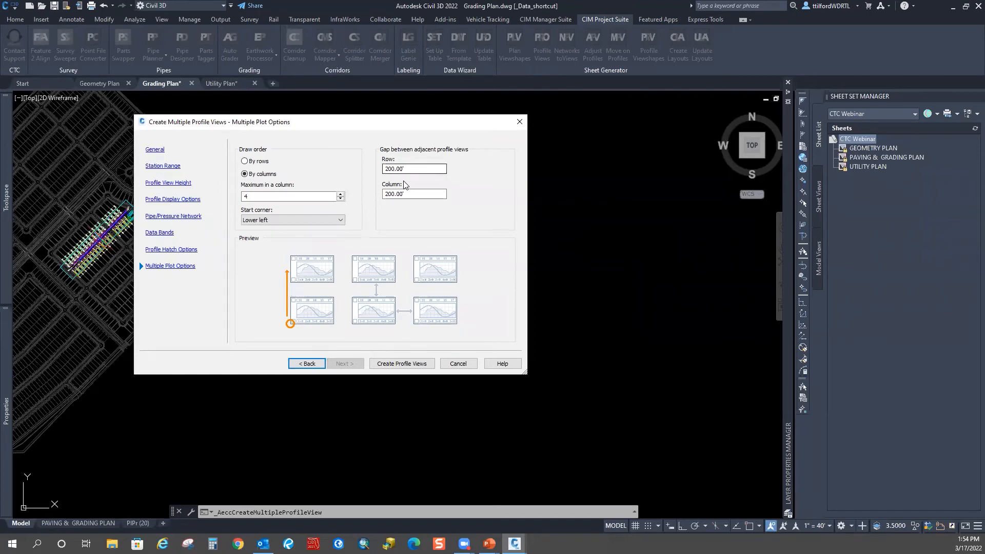
{"action": "left_click", "coordinate": [402, 363]}
{"action": "middle_click_drag", "start_coordinate": [517, 200], "coordinate": [411, 275]}
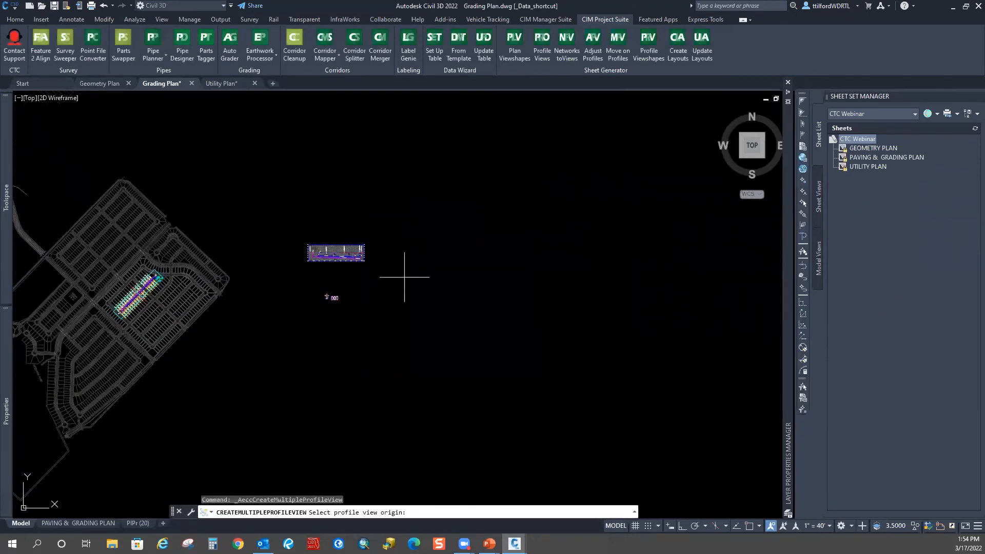
{"action": "left_click", "coordinate": [401, 261]}
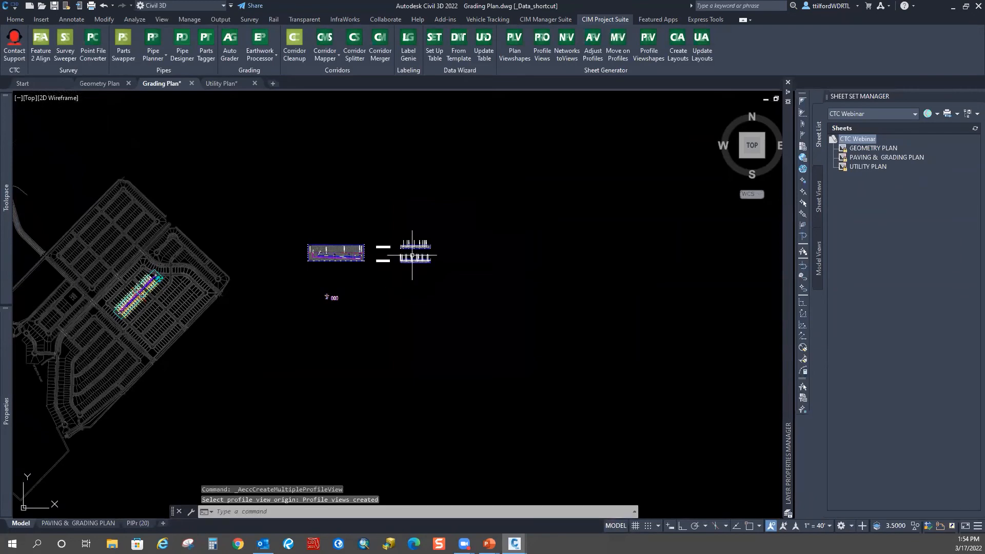
Erase the dense overlapping grade labels along the profile lines in both new profile views.
{"action": "scroll", "coordinate": [407, 287], "scroll_direction": "up", "scroll_amount": 8}
{"action": "scroll", "coordinate": [431, 269], "scroll_direction": "up", "scroll_amount": 6}
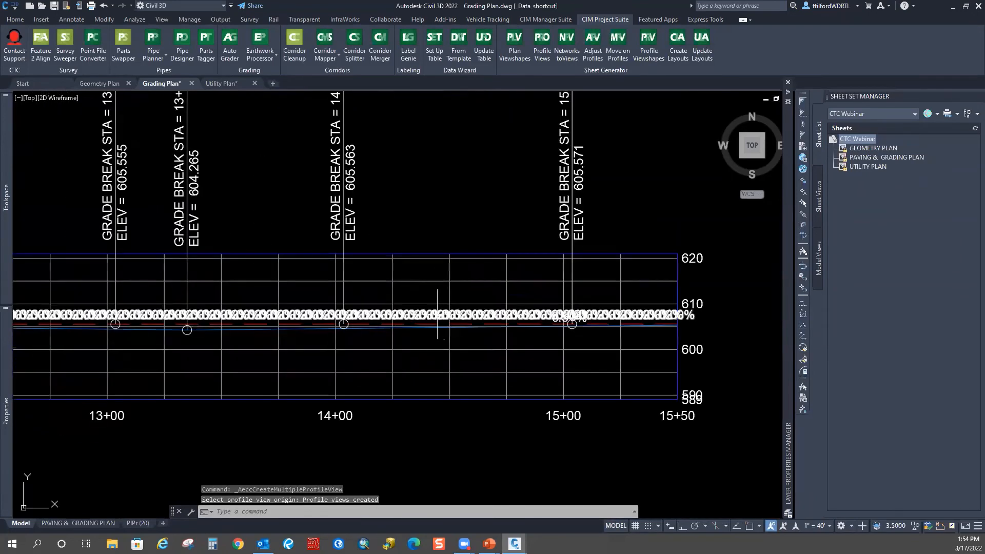
{"action": "left_click", "coordinate": [423, 315]}
{"action": "key", "text": "Delete"}
{"action": "scroll", "coordinate": [406, 250], "scroll_direction": "down", "scroll_amount": 4}
{"action": "middle_click_drag", "start_coordinate": [398, 194], "coordinate": [380, 319]}
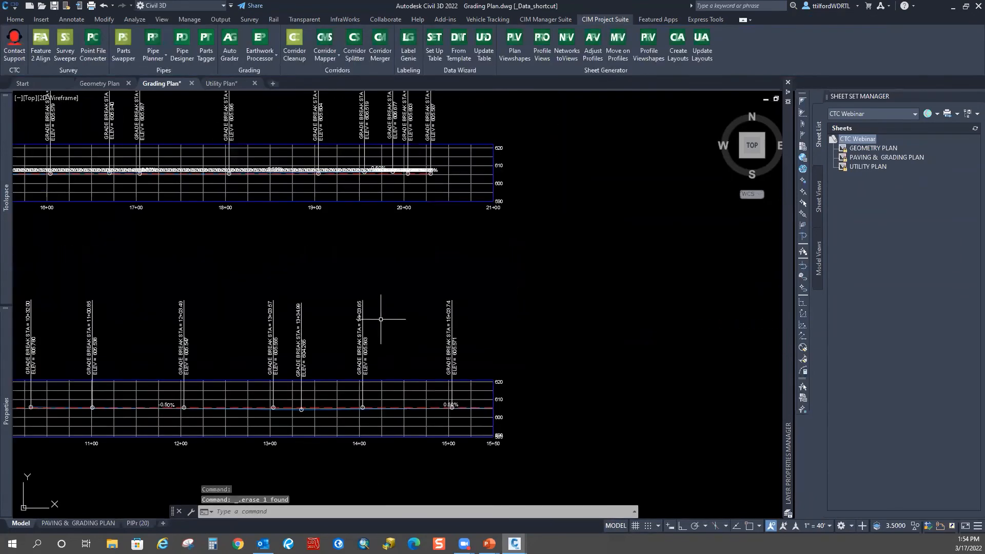
{"action": "scroll", "coordinate": [380, 318], "scroll_direction": "down", "scroll_amount": 2}
{"action": "scroll", "coordinate": [361, 218], "scroll_direction": "up", "scroll_amount": 4}
{"action": "left_click", "coordinate": [342, 236]}
{"action": "key", "text": "Delete"}
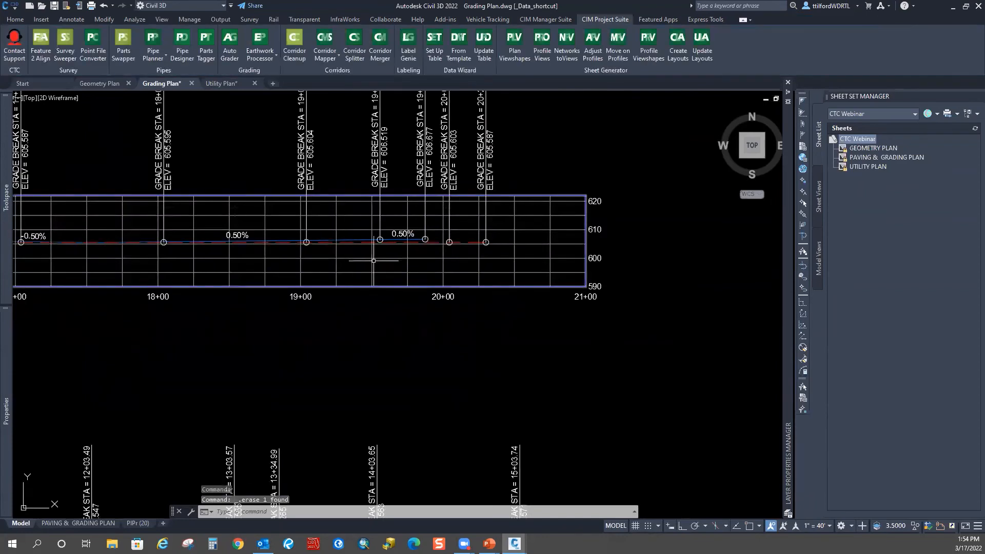
{"action": "scroll", "coordinate": [374, 260], "scroll_direction": "down", "scroll_amount": 7}
{"action": "middle_click_drag", "start_coordinate": [335, 324], "coordinate": [381, 292]}
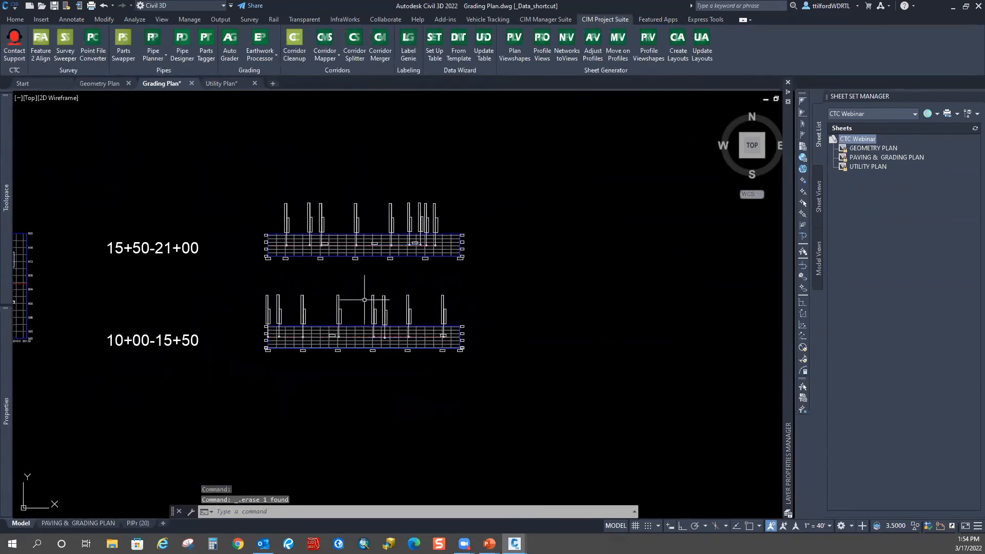
Match the properties of the existing Road A profile view to the 15+50-21+00 and 10+00-15+50 profile views.
{"action": "scroll", "coordinate": [363, 299], "scroll_direction": "down", "scroll_amount": 2}
{"action": "middle_click_drag", "start_coordinate": [280, 324], "coordinate": [398, 321]}
{"action": "scroll", "coordinate": [363, 321], "scroll_direction": "up", "scroll_amount": 2}
{"action": "scroll", "coordinate": [422, 303], "scroll_direction": "down", "scroll_amount": 2}
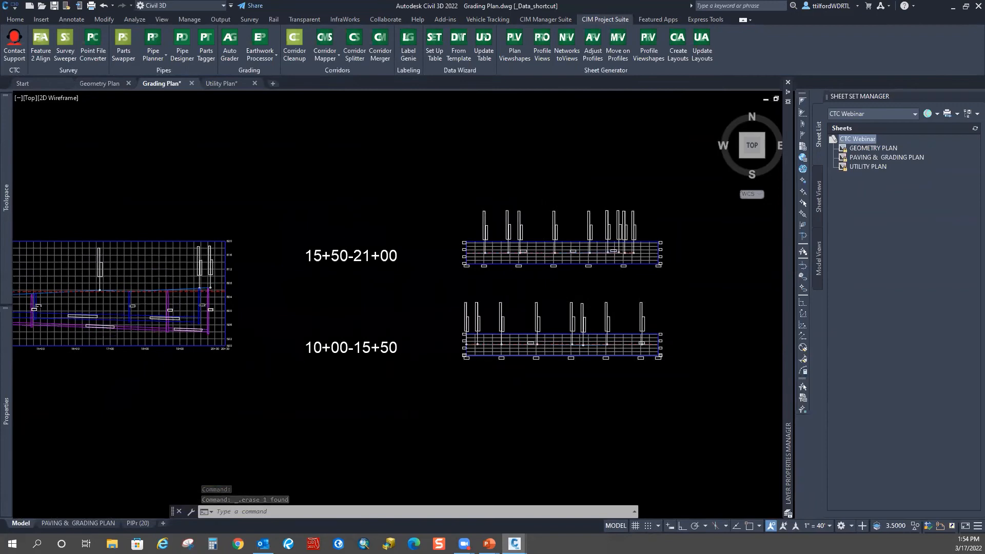
{"action": "type", "text": "ms"}
{"action": "key", "text": "Return"}
{"action": "key", "text": "Escape"}
{"action": "type", "text": "ma"}
{"action": "key", "text": "Return"}
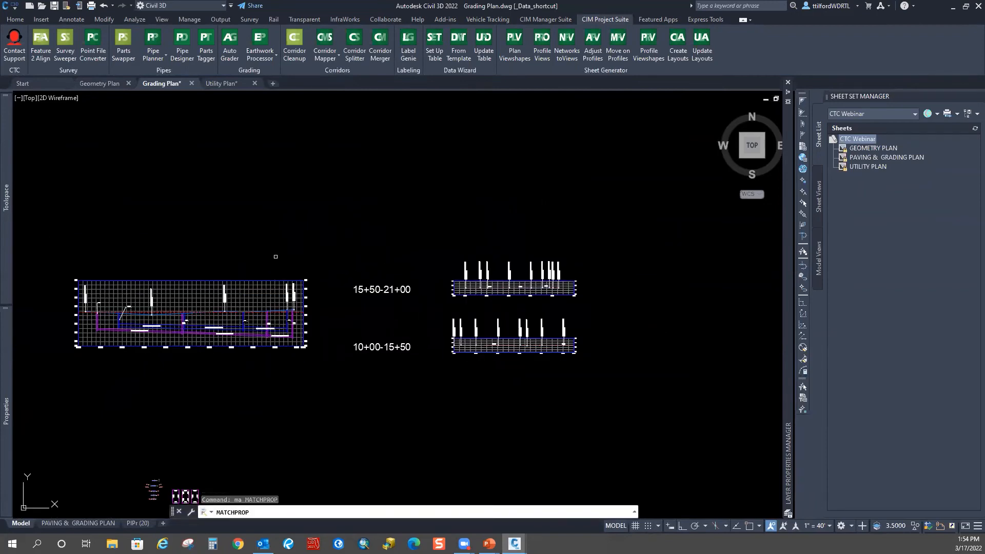
{"action": "left_click", "coordinate": [282, 279]}
{"action": "scroll", "coordinate": [405, 312], "scroll_direction": "up", "scroll_amount": 2}
{"action": "left_click", "coordinate": [541, 263]}
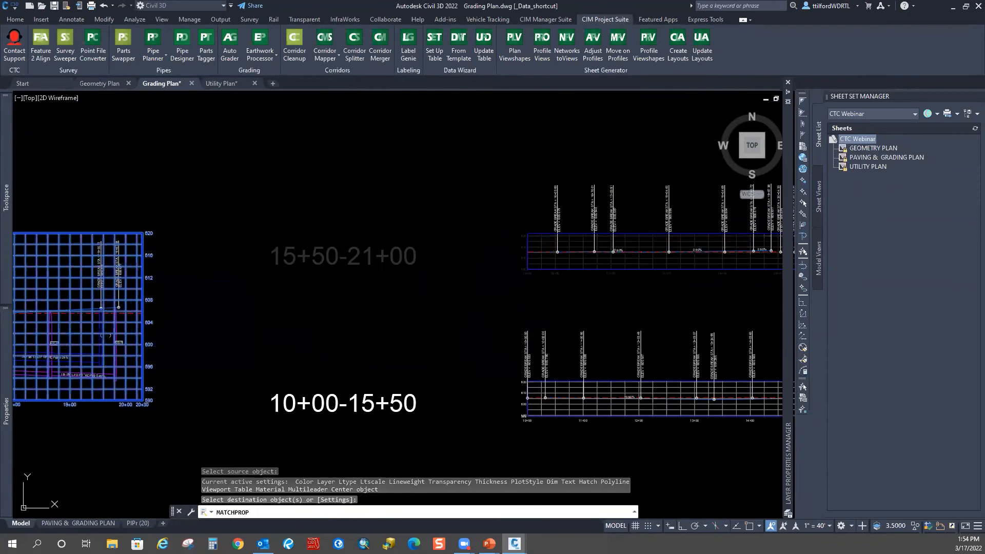
{"action": "middle_click_drag", "start_coordinate": [559, 396], "coordinate": [421, 344]}
{"action": "left_click", "coordinate": [433, 358]}
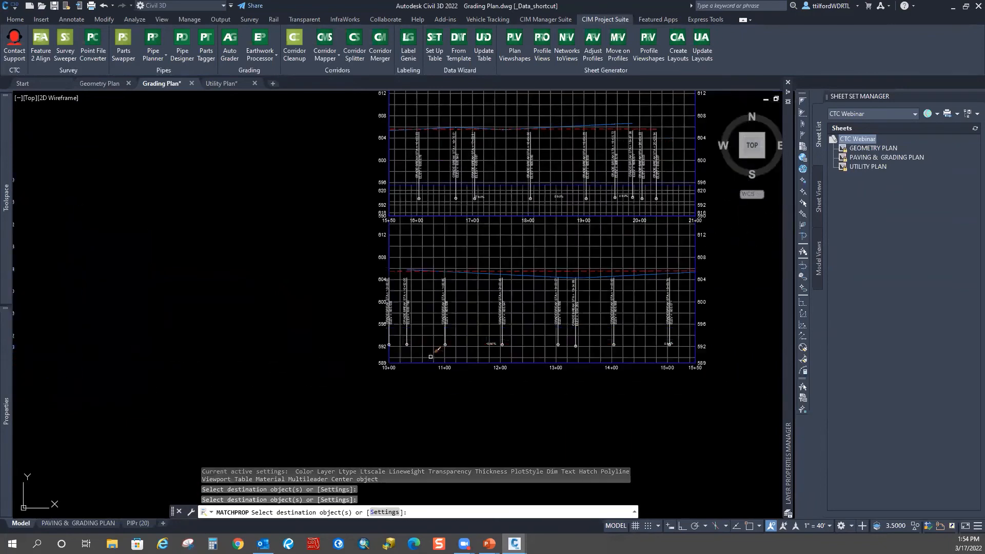
{"action": "scroll", "coordinate": [424, 292], "scroll_direction": "down", "scroll_amount": 3}
{"action": "key", "text": "Escape"}
Move the 10+00-15+50 profile view straight down so it is clear of the 15+50-21+00 view.
{"action": "scroll", "coordinate": [408, 341], "scroll_direction": "up", "scroll_amount": 3}
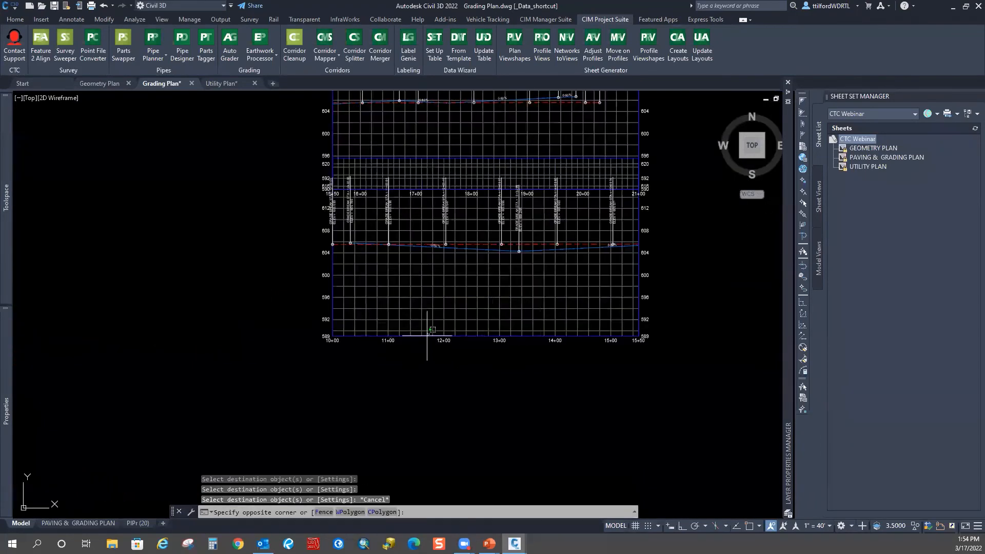
{"action": "left_click", "coordinate": [413, 341]}
{"action": "left_click", "coordinate": [332, 336]}
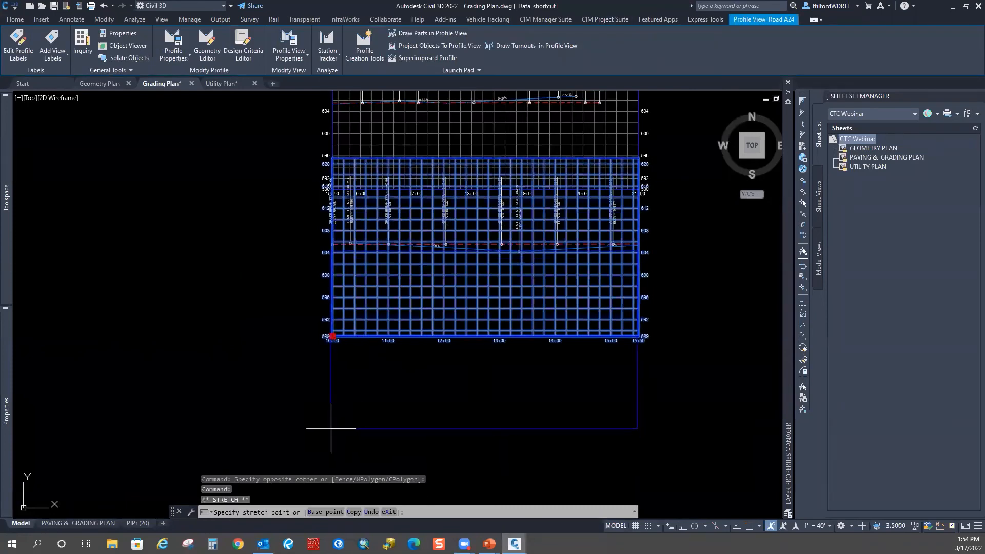
{"action": "key", "text": "F8"}
{"action": "key", "text": "Escape"}
{"action": "scroll", "coordinate": [325, 441], "scroll_direction": "down", "scroll_amount": 3}
{"action": "key", "text": "Escape"}
{"action": "scroll", "coordinate": [405, 319], "scroll_direction": "up", "scroll_amount": 1}
{"action": "middle_click_drag", "start_coordinate": [548, 423], "coordinate": [513, 367]}
{"action": "scroll", "coordinate": [512, 365], "scroll_direction": "down", "scroll_amount": 1}
{"action": "middle_click_drag", "start_coordinate": [455, 255], "coordinate": [441, 340]}
{"action": "scroll", "coordinate": [286, 287], "scroll_direction": "up", "scroll_amount": 2}
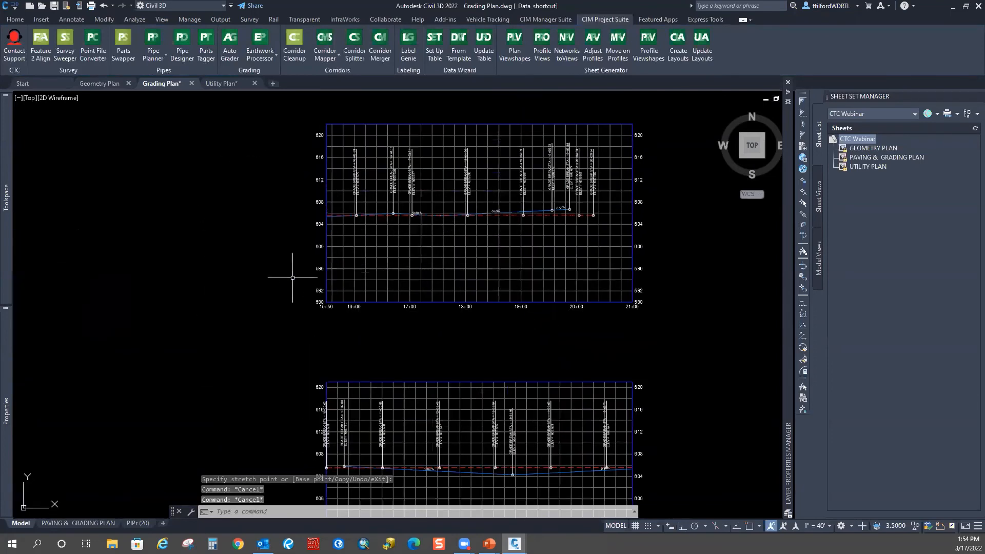
{"action": "scroll", "coordinate": [358, 297], "scroll_direction": "down", "scroll_amount": 3}
{"action": "middle_click_drag", "start_coordinate": [428, 389], "coordinate": [427, 375]}
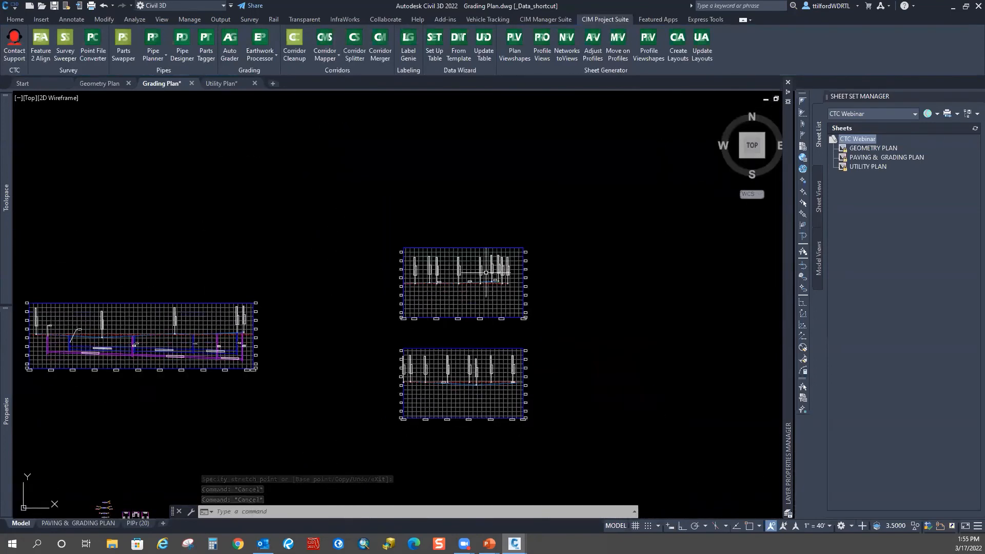
Check the Draw Parts in Profile View option for the sanitary pipe near station 11+00 in plan, then clear the selection.
{"action": "left_click", "coordinate": [567, 54]}
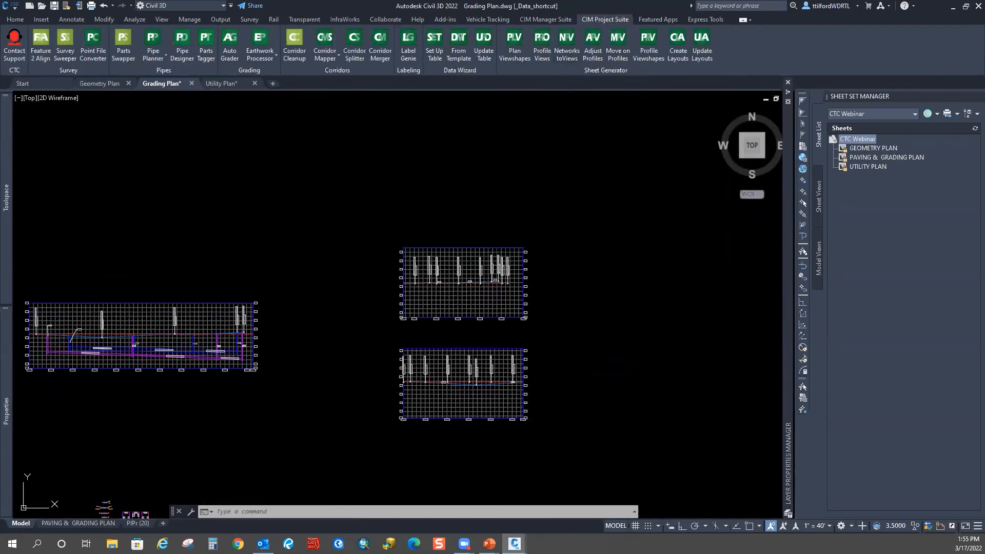
{"action": "scroll", "coordinate": [349, 226], "scroll_direction": "up", "scroll_amount": 10}
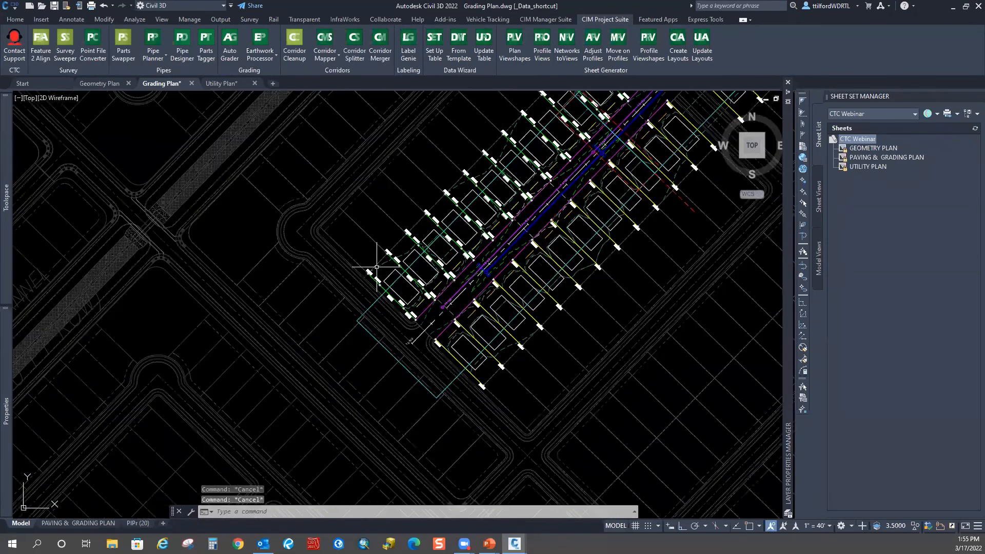
{"action": "scroll", "coordinate": [368, 329], "scroll_direction": "up", "scroll_amount": 2}
{"action": "key", "text": "Escape"}
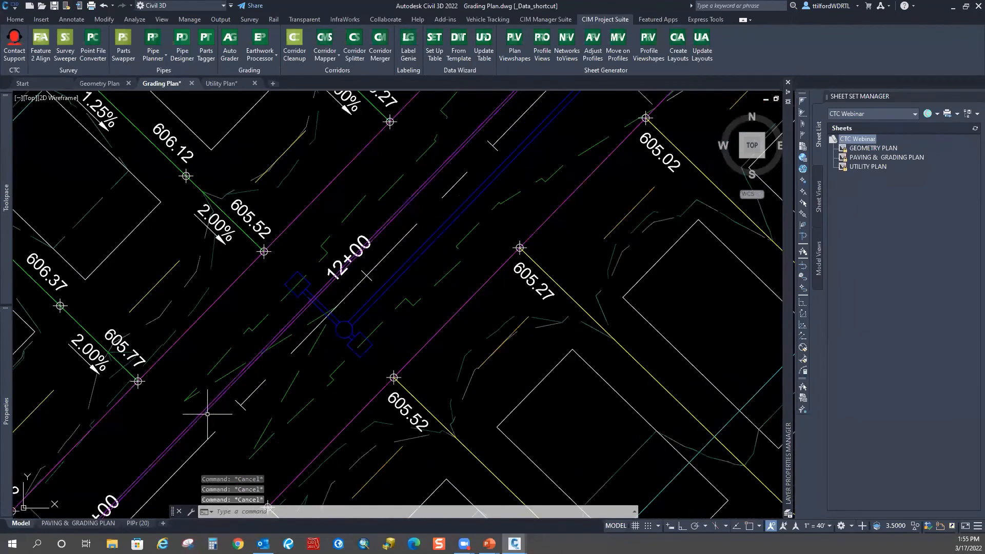
{"action": "middle_click_drag", "start_coordinate": [207, 413], "coordinate": [362, 224]}
{"action": "scroll", "coordinate": [179, 409], "scroll_direction": "up", "scroll_amount": 1}
{"action": "left_click", "coordinate": [261, 355]}
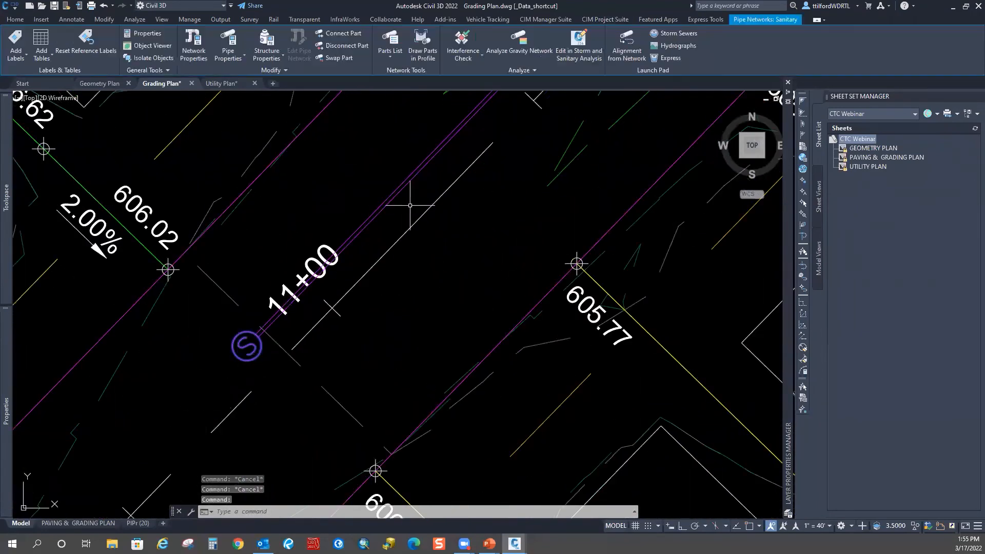
{"action": "scroll", "coordinate": [451, 199], "scroll_direction": "down", "scroll_amount": 3}
{"action": "right_click", "coordinate": [467, 191]}
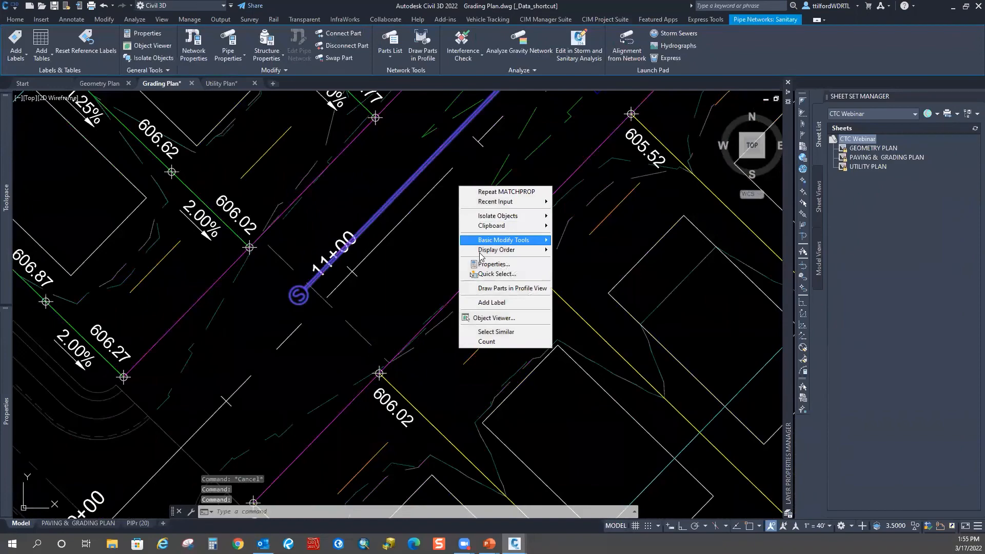
{"action": "key", "text": "Escape"}
{"action": "scroll", "coordinate": [494, 195], "scroll_direction": "down", "scroll_amount": 2}
{"action": "scroll", "coordinate": [494, 195], "scroll_direction": "down", "scroll_amount": 4}
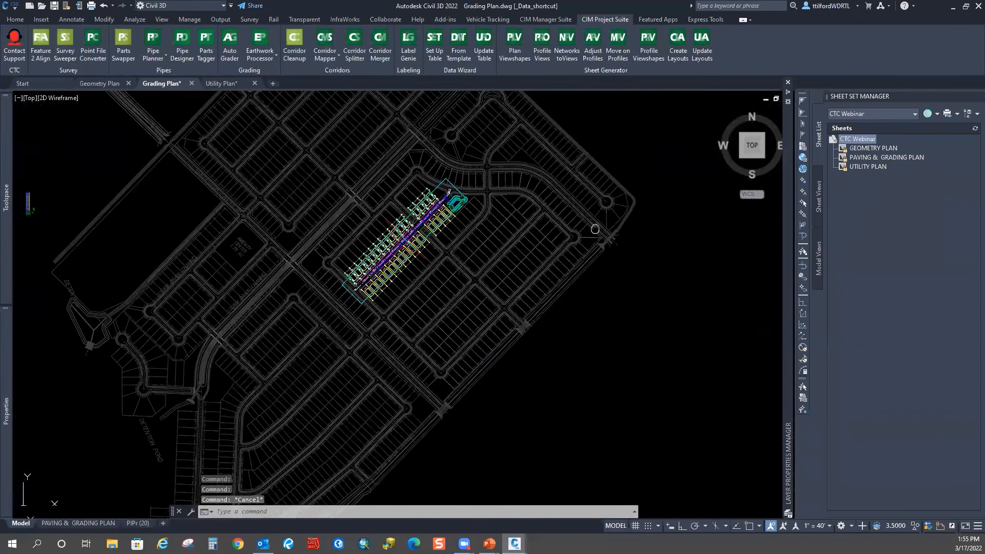
Run Networks to Views on both new profile views with a maximum horizontal distance of 50 from the parts to the alignment.
{"action": "middle_click_drag", "start_coordinate": [593, 227], "coordinate": [31, 328]}
{"action": "scroll", "coordinate": [413, 298], "scroll_direction": "up", "scroll_amount": 2}
{"action": "middle_click_drag", "start_coordinate": [462, 312], "coordinate": [393, 333]}
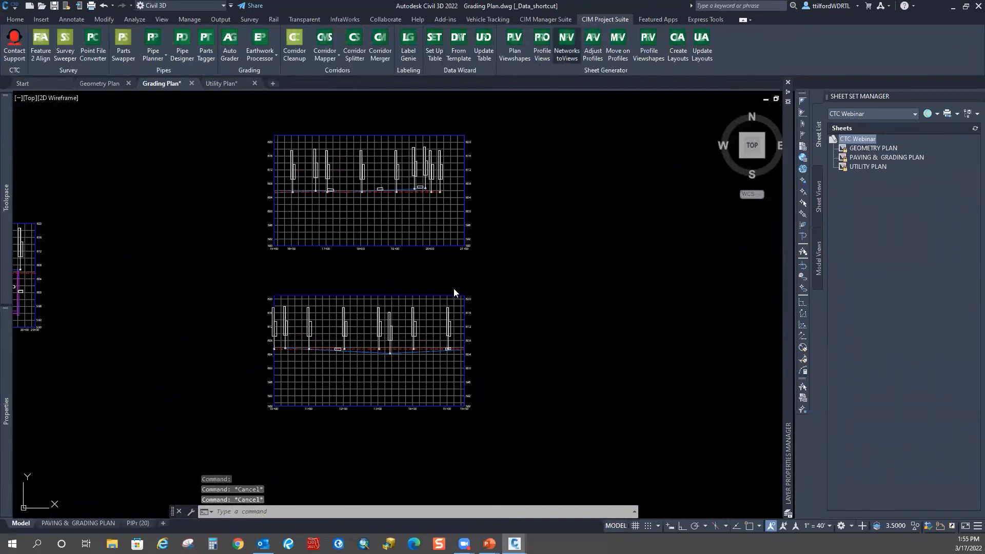
{"action": "scroll", "coordinate": [452, 285], "scroll_direction": "down", "scroll_amount": 2}
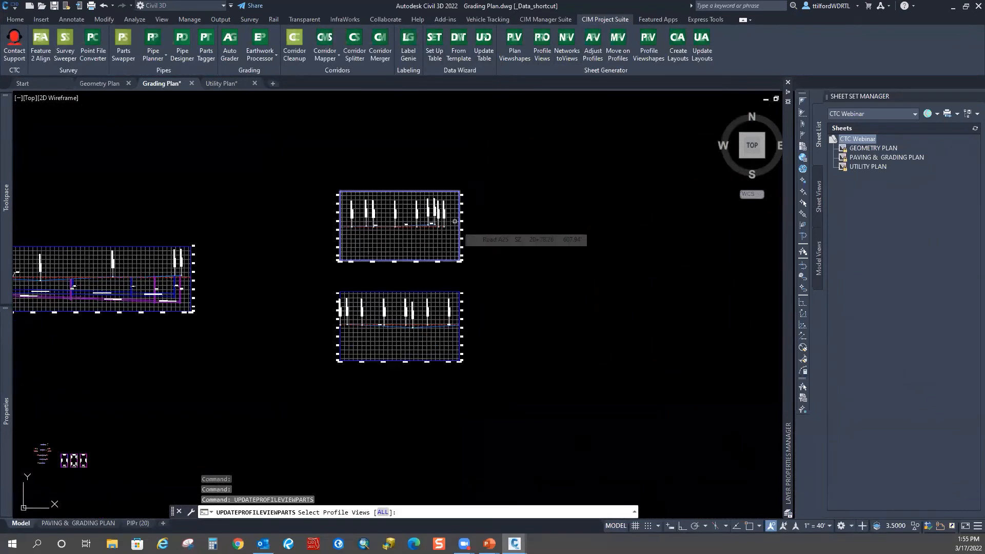
{"action": "left_click", "coordinate": [454, 222]}
{"action": "left_click", "coordinate": [452, 292]}
{"action": "right_click", "coordinate": [515, 241]}
{"action": "left_click", "coordinate": [528, 244]}
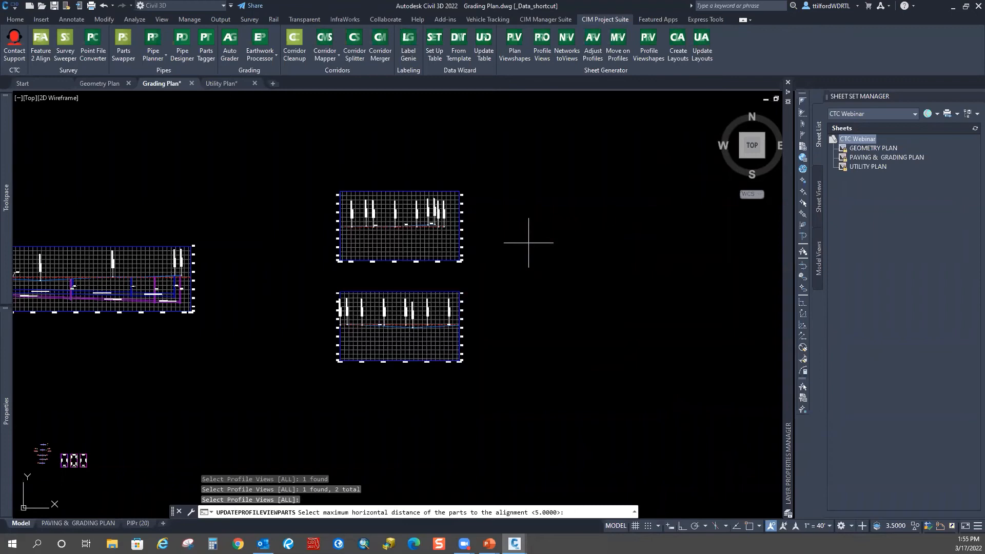
{"action": "type", "text": "50"}
{"action": "key", "text": "Return"}
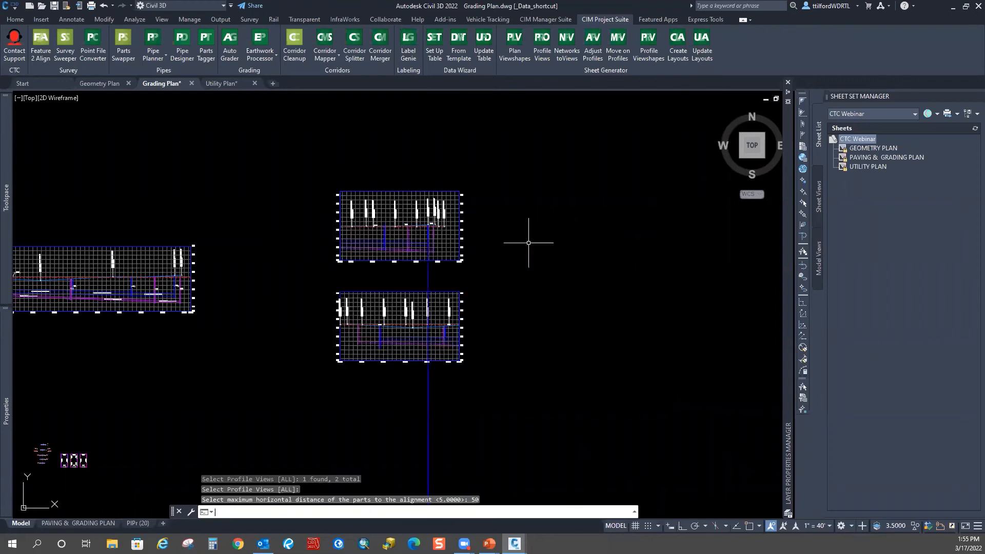
Erase the stray storm network part that runs far below the new profile views.
{"action": "left_click", "coordinate": [456, 416]}
{"action": "left_click", "coordinate": [402, 414]}
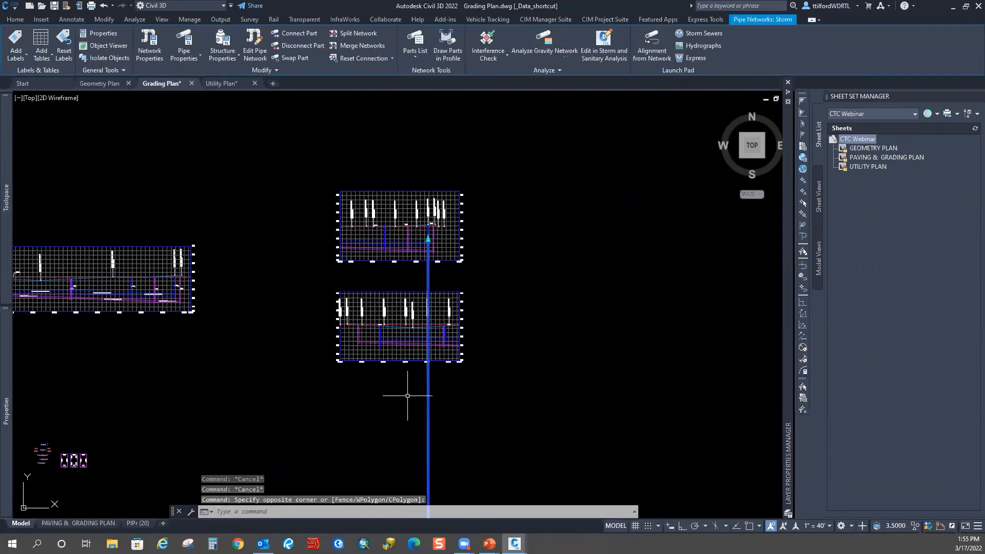
{"action": "key", "text": "Delete"}
Examine the storm and sanitary pipes and structures drawn in both new profile views.
{"action": "scroll", "coordinate": [425, 244], "scroll_direction": "up", "scroll_amount": 3}
{"action": "scroll", "coordinate": [427, 244], "scroll_direction": "down", "scroll_amount": 1}
{"action": "middle_click_drag", "start_coordinate": [389, 416], "coordinate": [386, 341]}
{"action": "scroll", "coordinate": [466, 466], "scroll_direction": "up", "scroll_amount": 4}
{"action": "scroll", "coordinate": [418, 361], "scroll_direction": "down", "scroll_amount": 7}
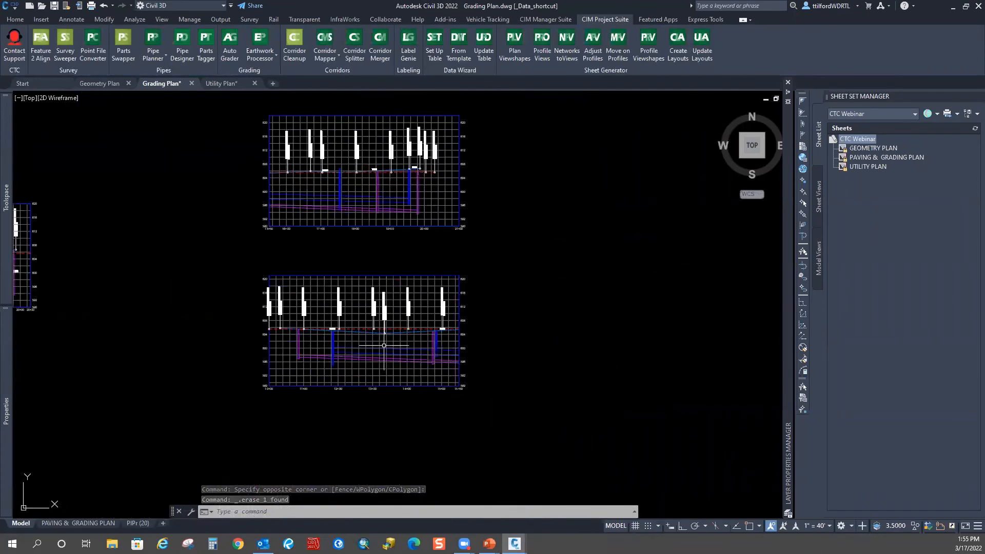
{"action": "key", "text": "Escape"}
{"action": "key", "text": "Escape"}
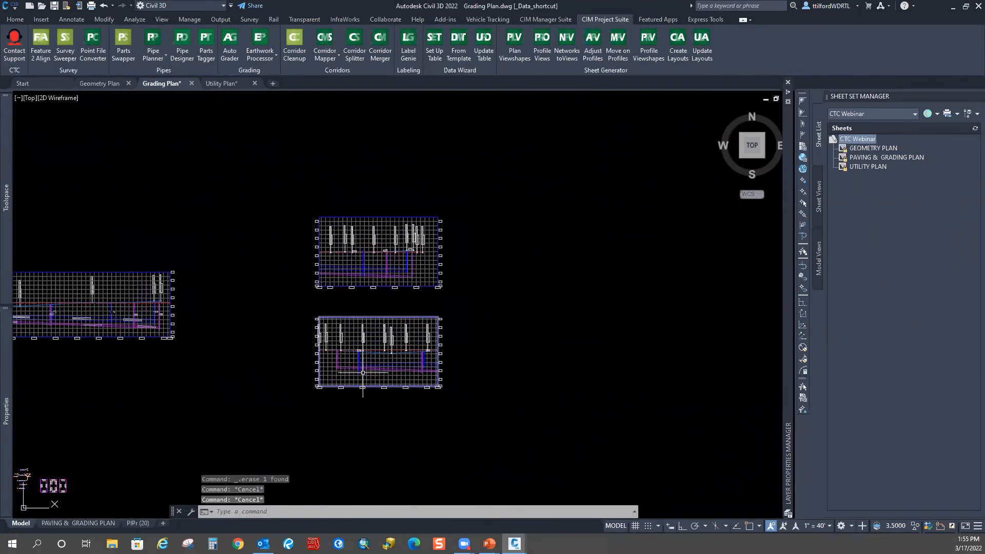
{"action": "middle_click_drag", "start_coordinate": [349, 399], "coordinate": [353, 395]}
{"action": "middle_click_drag", "start_coordinate": [409, 336], "coordinate": [413, 306]}
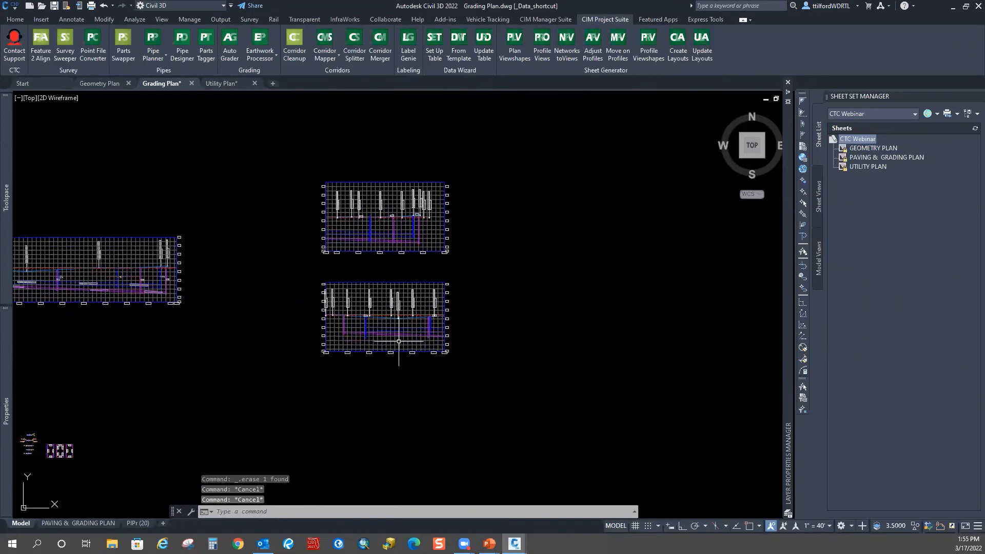
{"action": "scroll", "coordinate": [400, 339], "scroll_direction": "up", "scroll_amount": 4}
{"action": "scroll", "coordinate": [394, 329], "scroll_direction": "down", "scroll_amount": 2}
{"action": "middle_click_drag", "start_coordinate": [410, 350], "coordinate": [432, 392]}
{"action": "scroll", "coordinate": [432, 368], "scroll_direction": "down", "scroll_amount": 1}
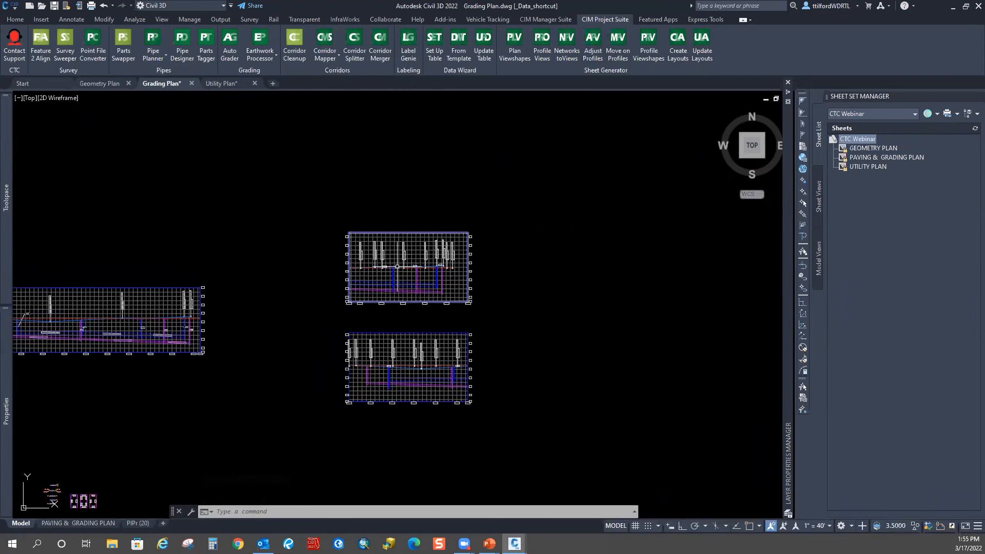
Adjust both new profile views with 25 station buffers at each end and fixed elevations from 590 to 610, rounded to major ticks.
{"action": "left_click", "coordinate": [592, 54]}
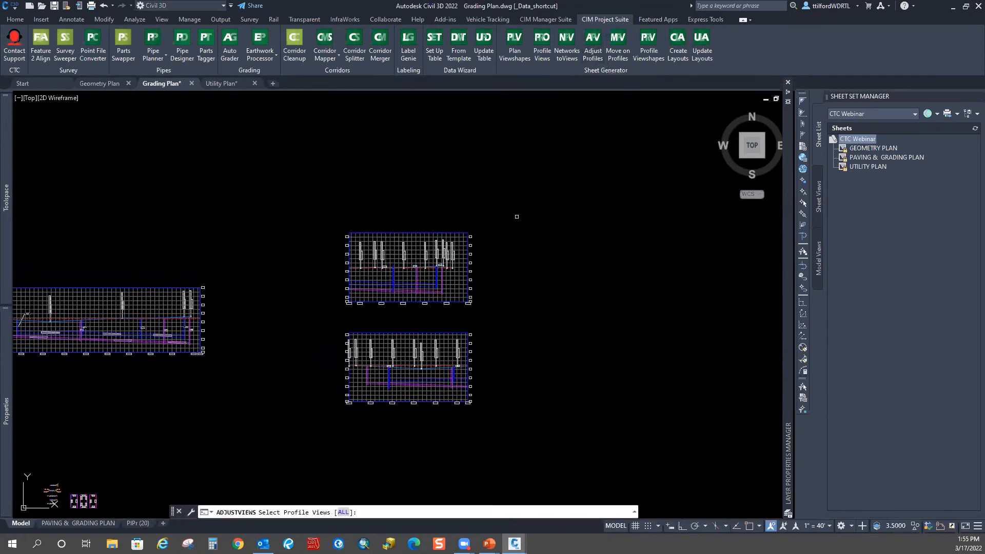
{"action": "left_click", "coordinate": [521, 199]}
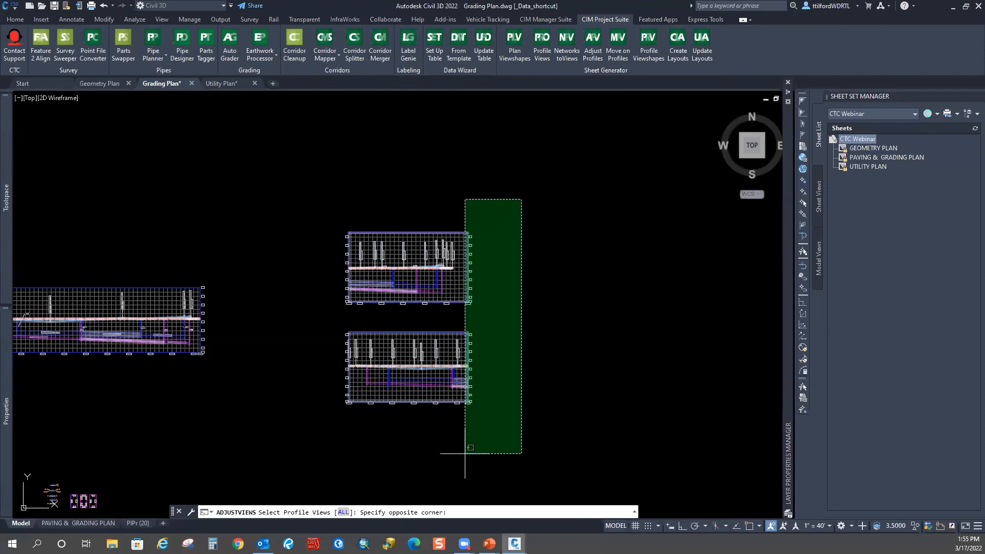
{"action": "left_click", "coordinate": [463, 452]}
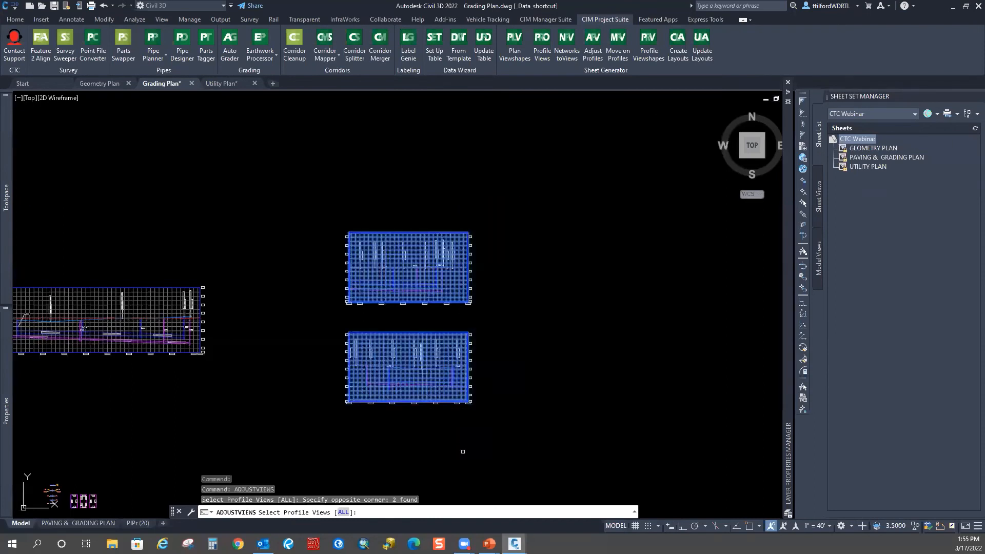
{"action": "right_click", "coordinate": [513, 370]}
{"action": "left_click", "coordinate": [547, 382]}
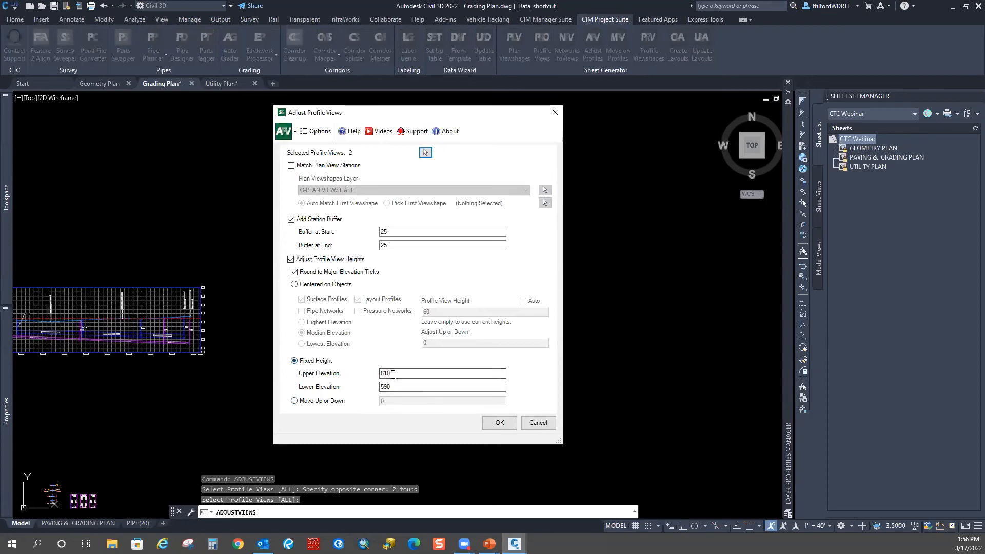
{"action": "left_click", "coordinate": [499, 422]}
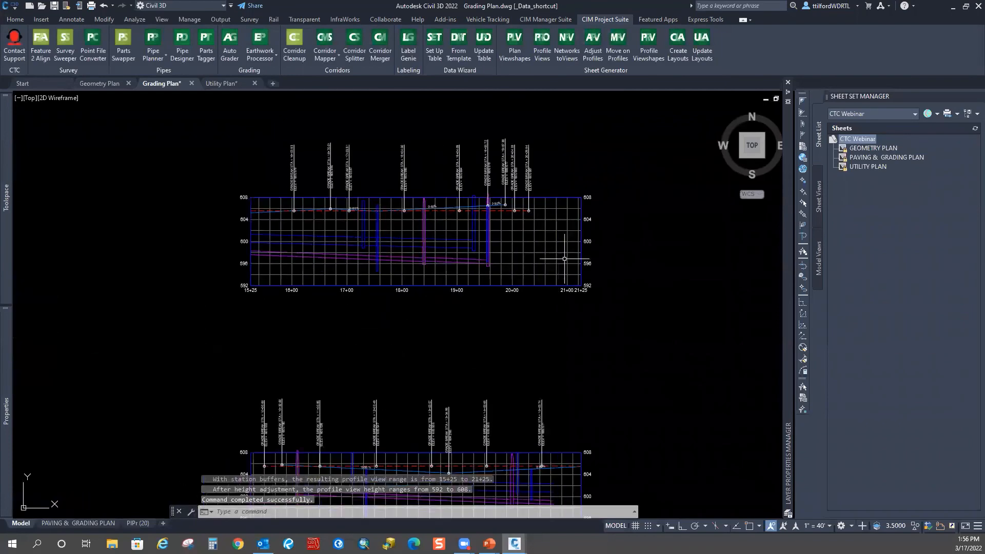
Erase the redundant storm structures between stations 17+00 and 18+00 in the upper profile view.
{"action": "mouse_move", "coordinate": [538, 290]}
{"action": "middle_mouse_down"}
{"action": "mouse_move", "coordinate": [525, 288]}
{"action": "mouse_move", "coordinate": [520, 183]}
{"action": "middle_mouse_up"}
{"action": "middle_click_drag", "start_coordinate": [471, 295], "coordinate": [469, 278]}
{"action": "scroll", "coordinate": [403, 147], "scroll_direction": "up", "scroll_amount": 5}
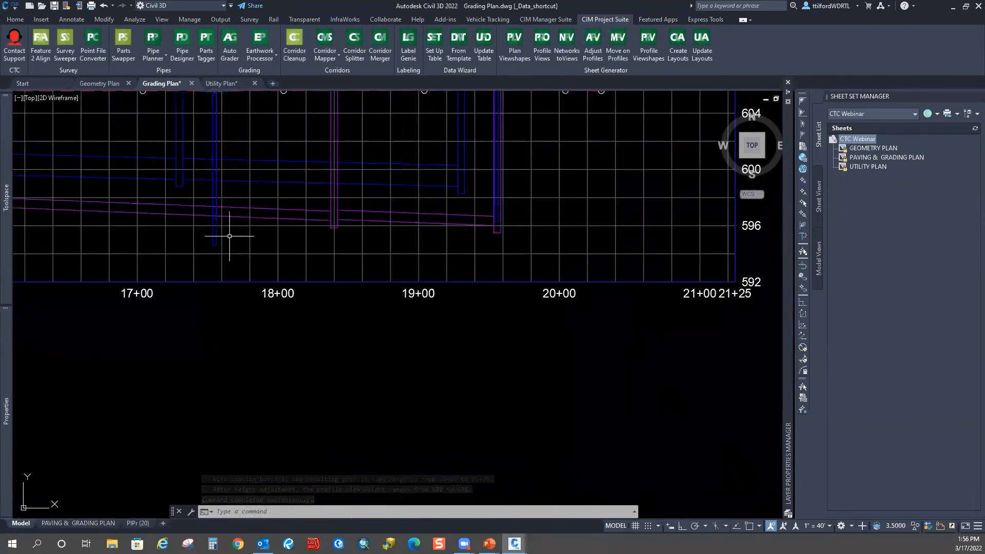
{"action": "middle_click_drag", "start_coordinate": [231, 229], "coordinate": [264, 253]}
{"action": "scroll", "coordinate": [259, 268], "scroll_direction": "up", "scroll_amount": 4}
{"action": "left_click_drag", "start_coordinate": [270, 274], "coordinate": [260, 275]}
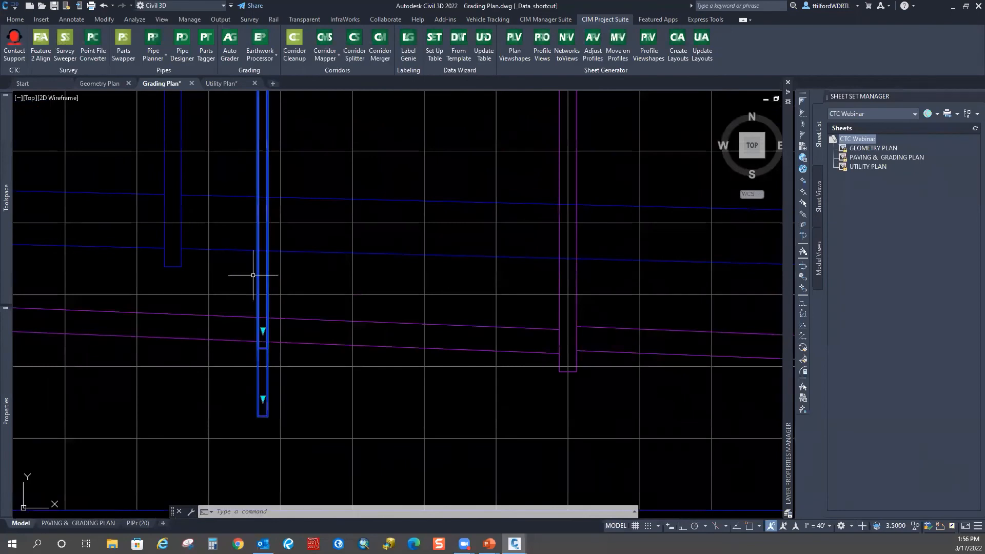
{"action": "key", "text": "Delete"}
{"action": "scroll", "coordinate": [346, 257], "scroll_direction": "down", "scroll_amount": 2}
{"action": "middle_click_drag", "start_coordinate": [292, 322], "coordinate": [312, 297]}
{"action": "scroll", "coordinate": [312, 297], "scroll_direction": "up", "scroll_amount": 1}
{"action": "left_click", "coordinate": [322, 289]}
{"action": "left_click", "coordinate": [313, 275]}
{"action": "key", "text": "Delete"}
{"action": "scroll", "coordinate": [335, 256], "scroll_direction": "down", "scroll_amount": 1}
{"action": "scroll", "coordinate": [334, 256], "scroll_direction": "down", "scroll_amount": 2}
Erase the redundant storm structures extending below the pipes just before station 12+00 in the lower profile view.
{"action": "middle_click_drag", "start_coordinate": [535, 277], "coordinate": [432, 308]}
{"action": "scroll", "coordinate": [436, 308], "scroll_direction": "up", "scroll_amount": 2}
{"action": "scroll", "coordinate": [431, 292], "scroll_direction": "down", "scroll_amount": 4}
{"action": "middle_click_drag", "start_coordinate": [345, 457], "coordinate": [328, 335]}
{"action": "scroll", "coordinate": [323, 334], "scroll_direction": "up", "scroll_amount": 5}
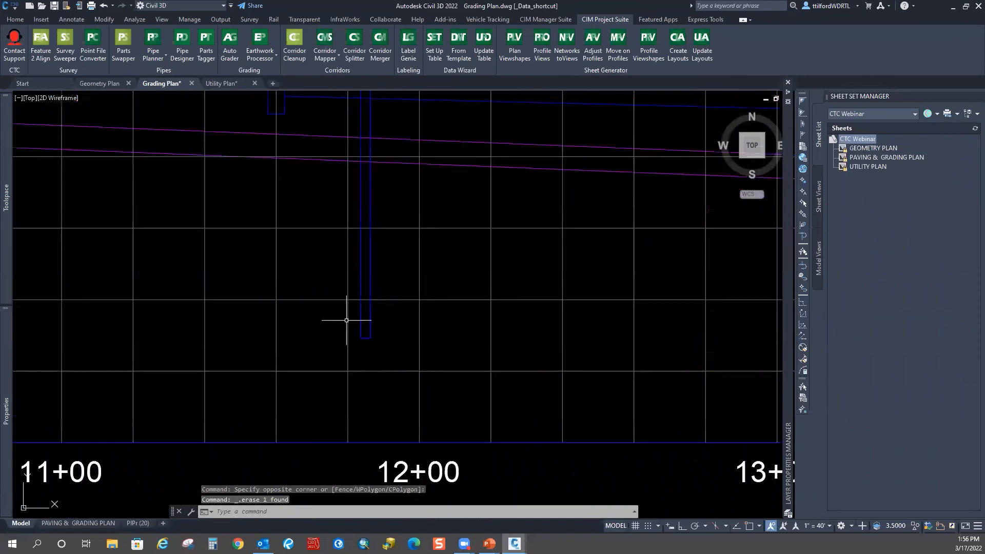
{"action": "left_click", "coordinate": [371, 316]}
{"action": "left_click", "coordinate": [363, 325]}
{"action": "key", "text": "Delete"}
{"action": "scroll", "coordinate": [424, 302], "scroll_direction": "down", "scroll_amount": 5}
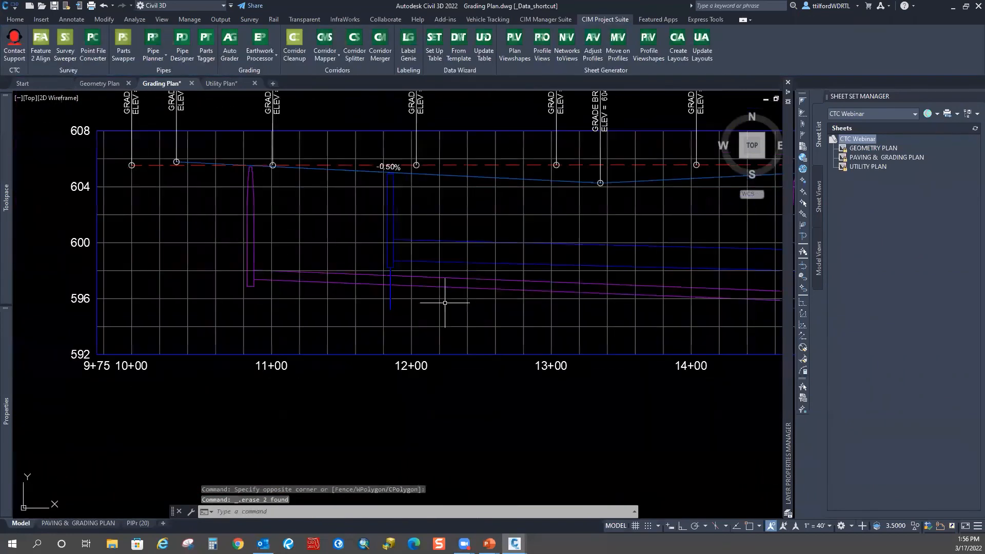
{"action": "scroll", "coordinate": [387, 293], "scroll_direction": "up", "scroll_amount": 5}
{"action": "left_click", "coordinate": [340, 270]}
{"action": "left_click", "coordinate": [322, 276]}
{"action": "key", "text": "Delete"}
{"action": "scroll", "coordinate": [323, 312], "scroll_direction": "down", "scroll_amount": 2}
{"action": "middle_click_drag", "start_coordinate": [627, 328], "coordinate": [293, 327]}
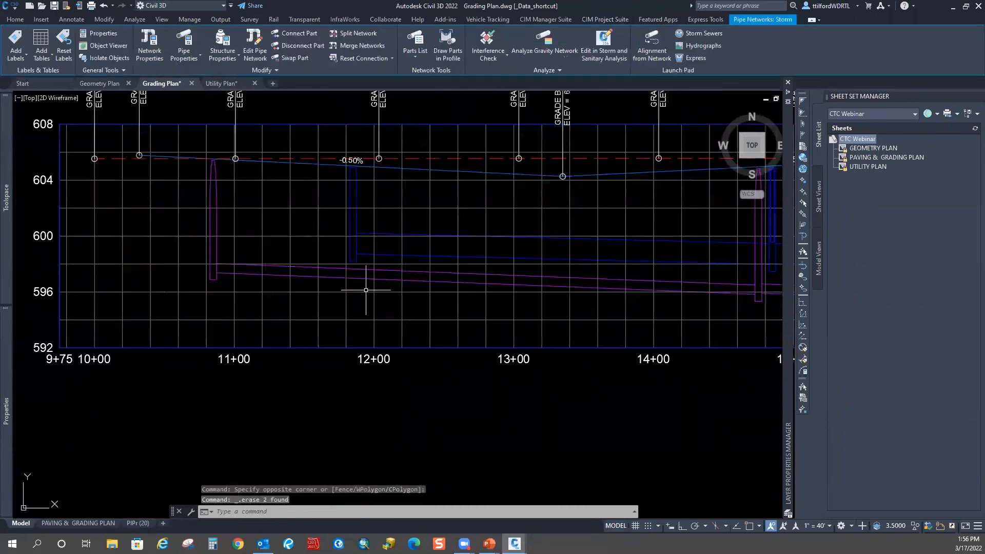
Erase the redundant storm parts drawn inside the structure just before station 15+00 in the lower profile view.
{"action": "scroll", "coordinate": [433, 273], "scroll_direction": "up", "scroll_amount": 3}
{"action": "middle_click_drag", "start_coordinate": [386, 239], "coordinate": [387, 292]}
{"action": "scroll", "coordinate": [386, 298], "scroll_direction": "down", "scroll_amount": 2}
{"action": "scroll", "coordinate": [360, 272], "scroll_direction": "up", "scroll_amount": 3}
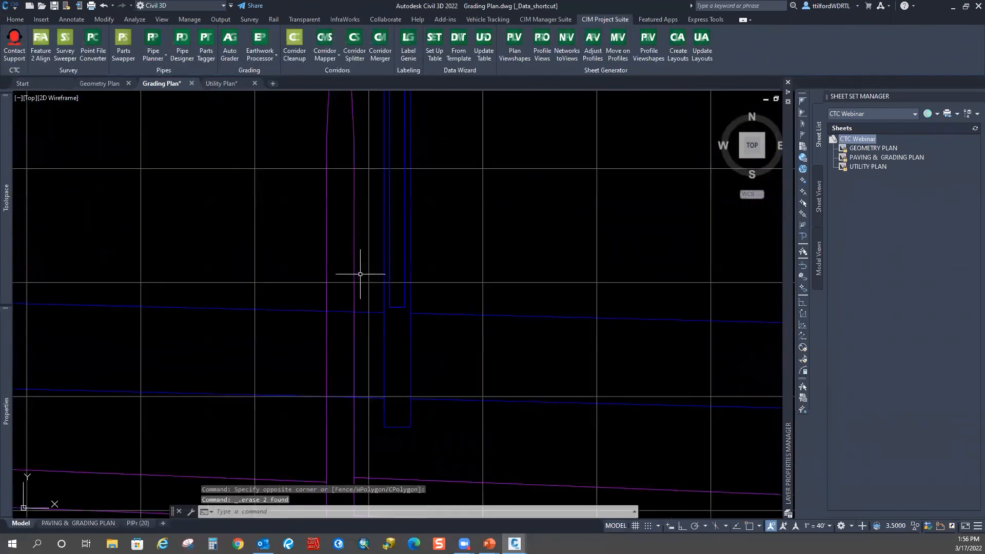
{"action": "left_click", "coordinate": [425, 326]}
{"action": "key", "text": "Delete"}
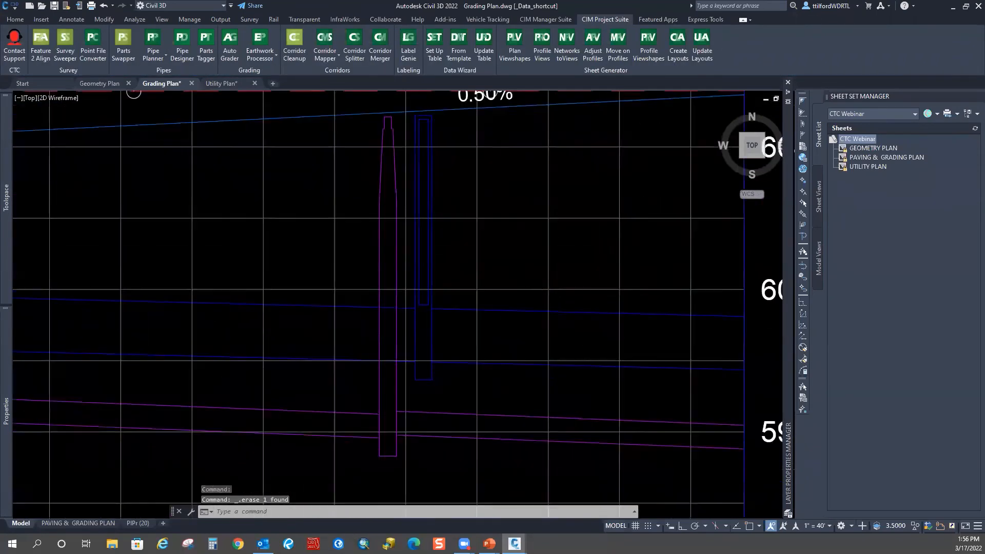
{"action": "left_click", "coordinate": [420, 302]}
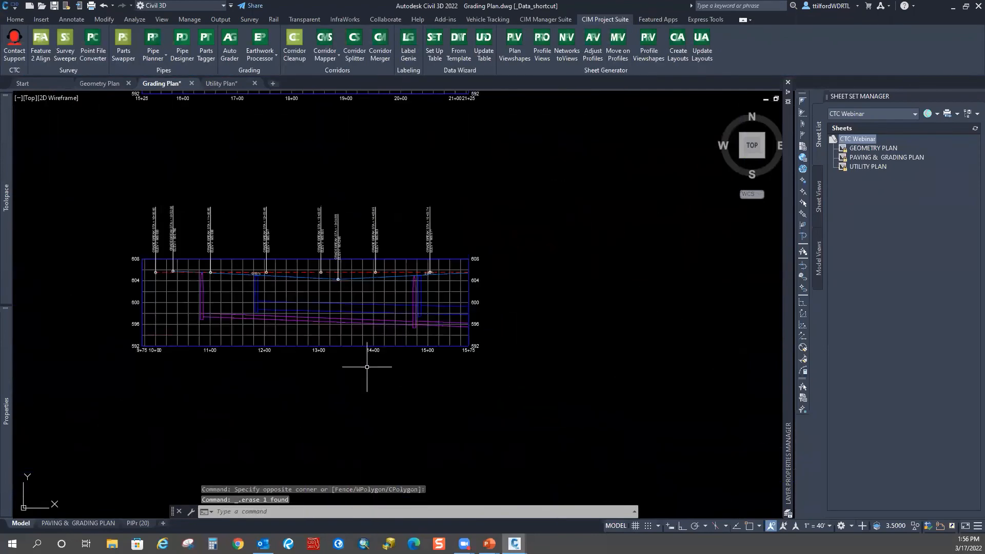
{"action": "middle_click_drag", "start_coordinate": [365, 328], "coordinate": [324, 409]}
{"action": "scroll", "coordinate": [342, 376], "scroll_direction": "down", "scroll_amount": 2}
{"action": "scroll", "coordinate": [333, 359], "scroll_direction": "up", "scroll_amount": 2}
{"action": "mouse_move", "coordinate": [357, 359]}
{"action": "middle_mouse_down"}
{"action": "mouse_move", "coordinate": [352, 398]}
{"action": "mouse_move", "coordinate": [353, 375]}
{"action": "middle_mouse_up"}
{"action": "scroll", "coordinate": [352, 398], "scroll_direction": "down", "scroll_amount": 2}
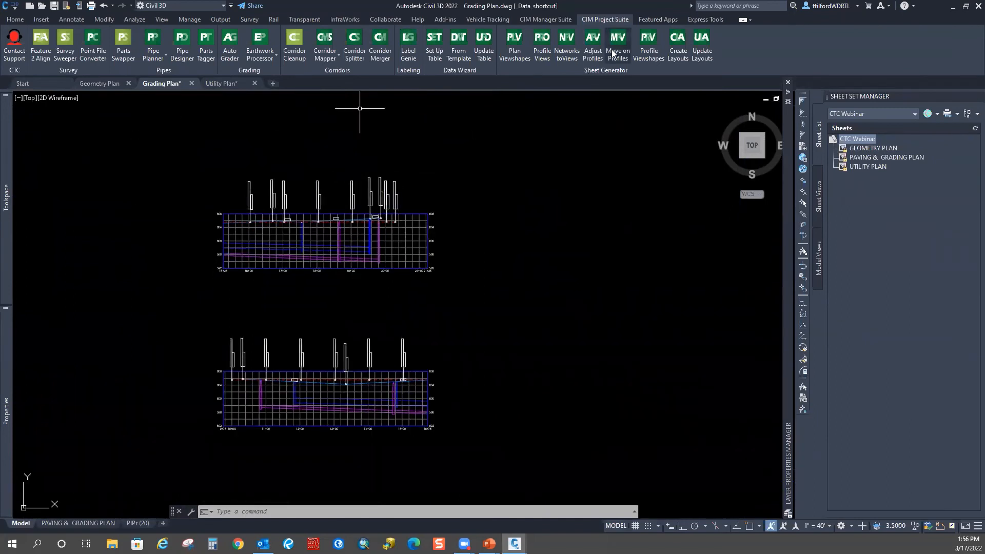
{"action": "left_click", "coordinate": [648, 54]}
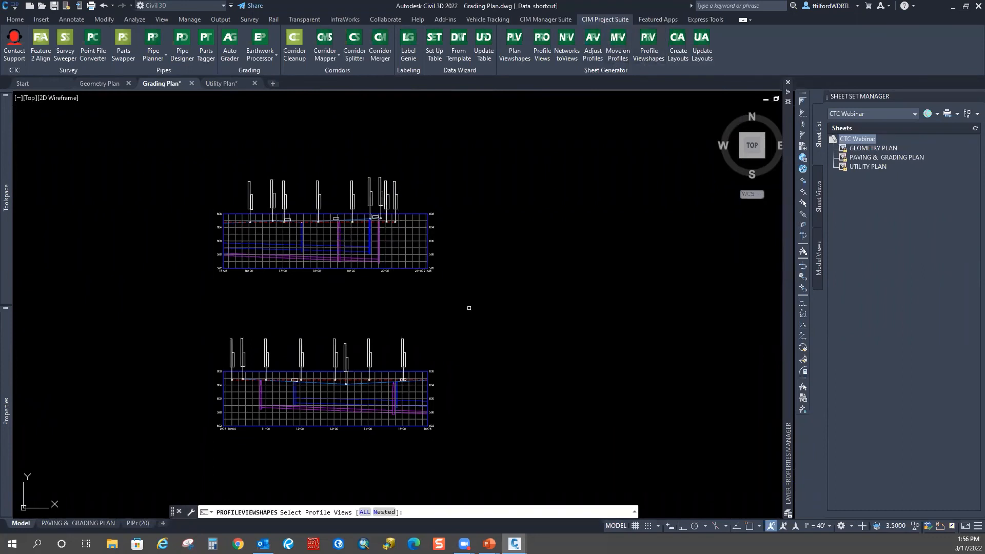
{"action": "middle_click_drag", "start_coordinate": [436, 336], "coordinate": [435, 317]}
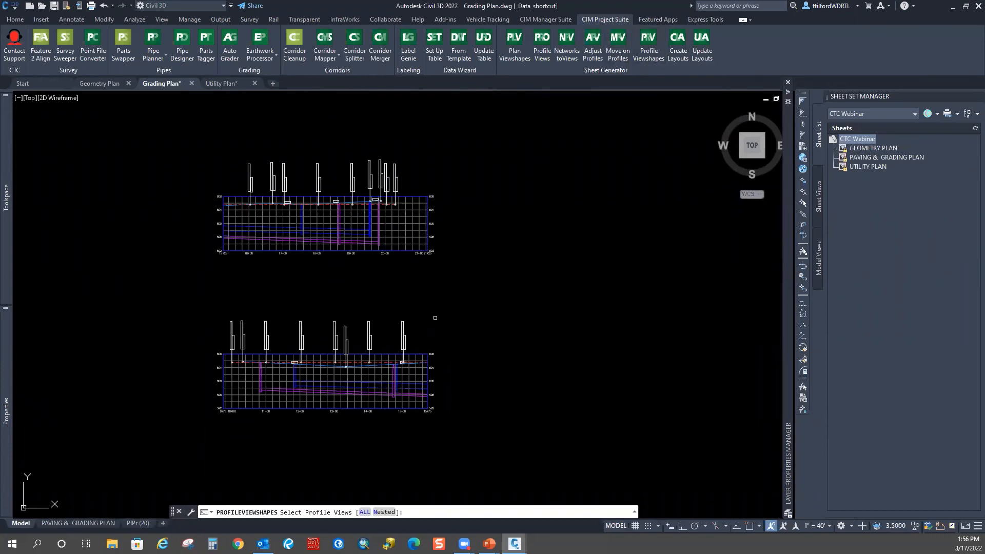
{"action": "left_click", "coordinate": [422, 227]}
{"action": "left_click", "coordinate": [421, 353]}
{"action": "right_click", "coordinate": [474, 282]}
{"action": "left_click", "coordinate": [493, 288]}
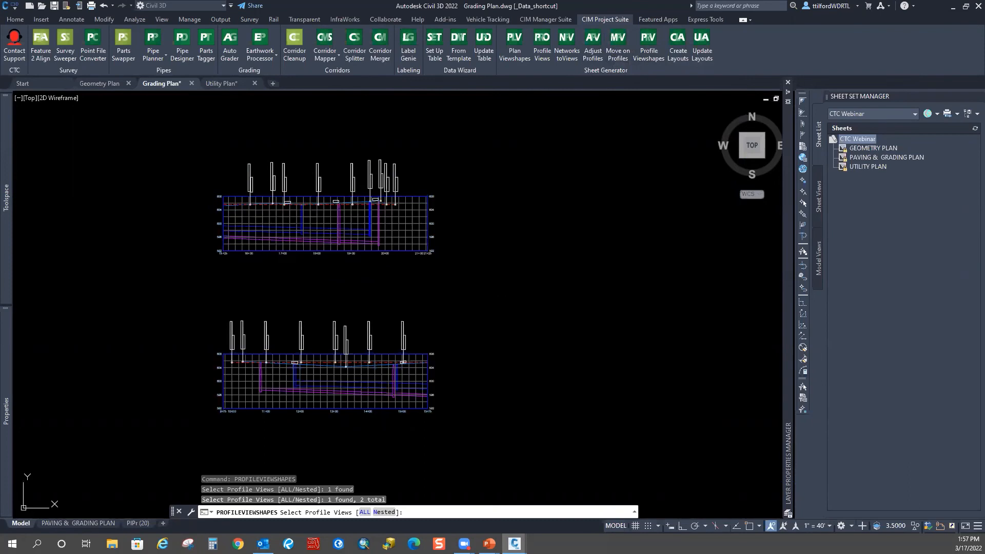
{"action": "key", "text": "Return"}
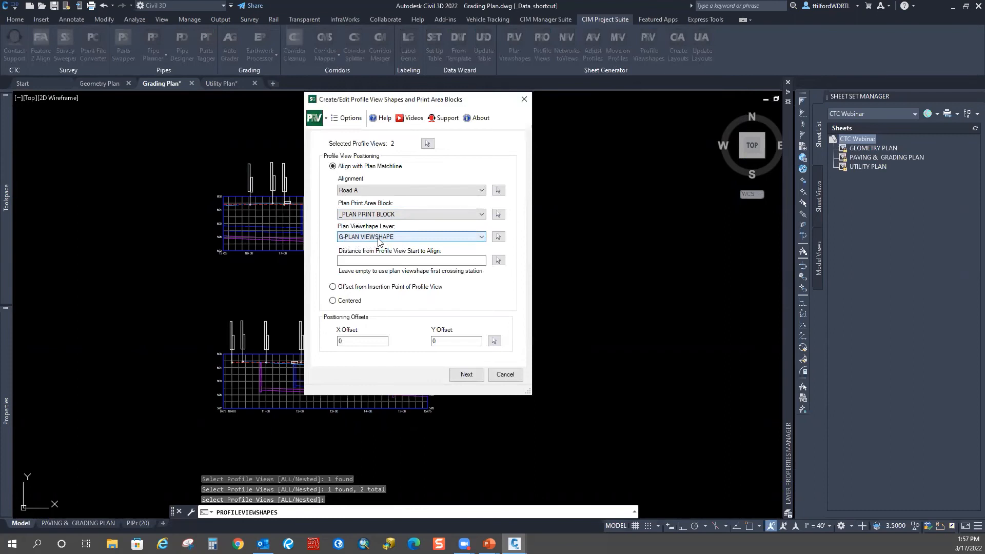
{"action": "left_click", "coordinate": [467, 374]}
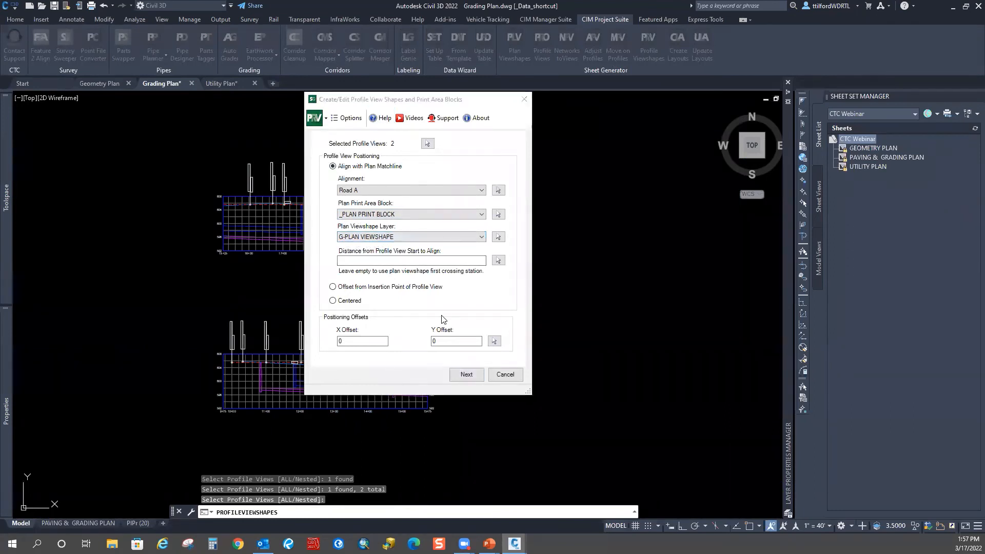
{"action": "left_click", "coordinate": [493, 281]}
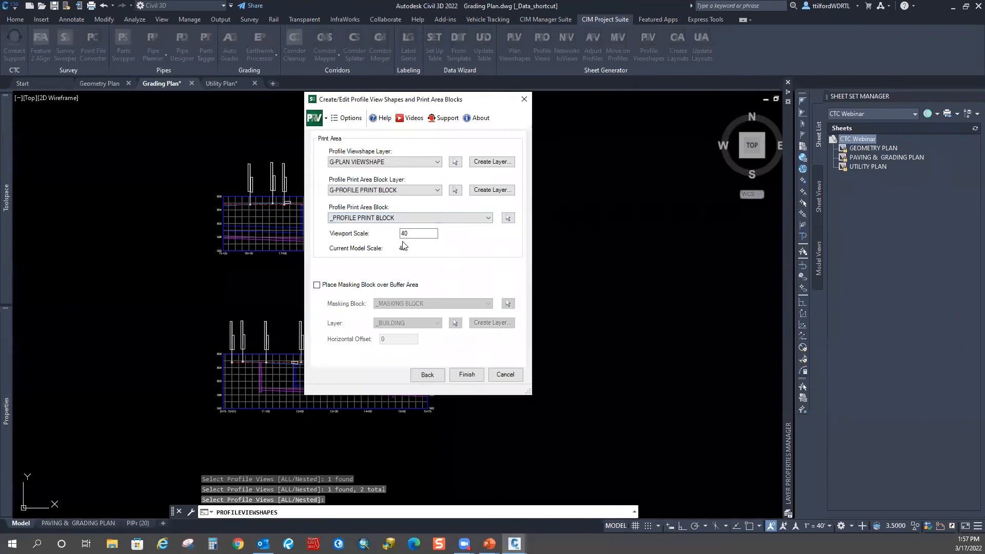
{"action": "left_click", "coordinate": [504, 375]}
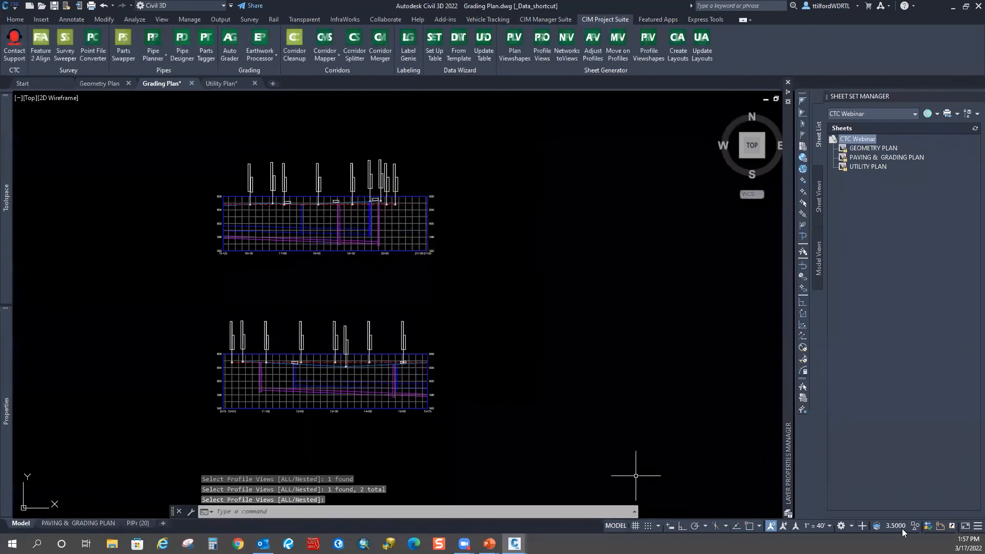
Set the model annotation scale to 1" = 20' and save the Grading Plan drawing.
{"action": "left_click", "coordinate": [829, 527]}
{"action": "left_click", "coordinate": [813, 288]}
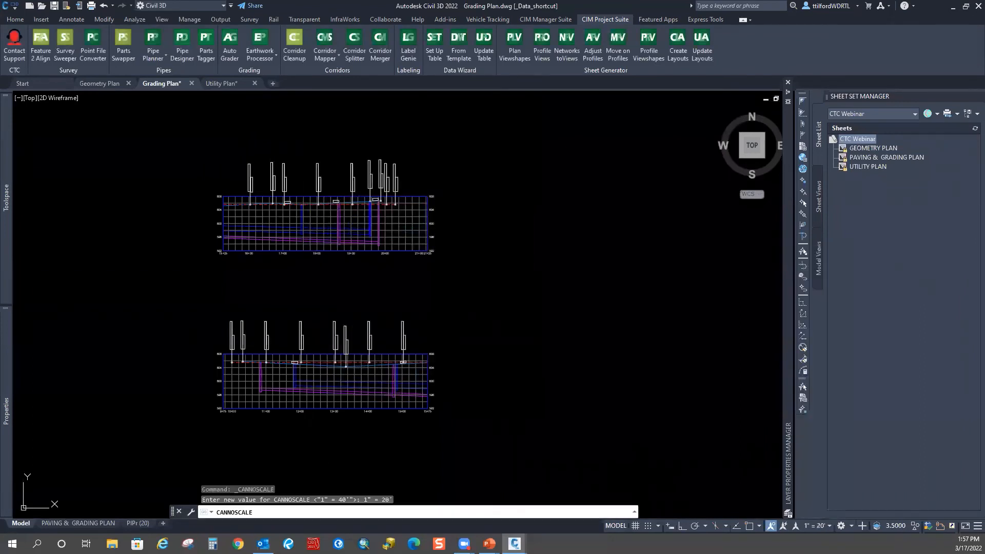
{"action": "scroll", "coordinate": [440, 333], "scroll_direction": "up", "scroll_amount": 4}
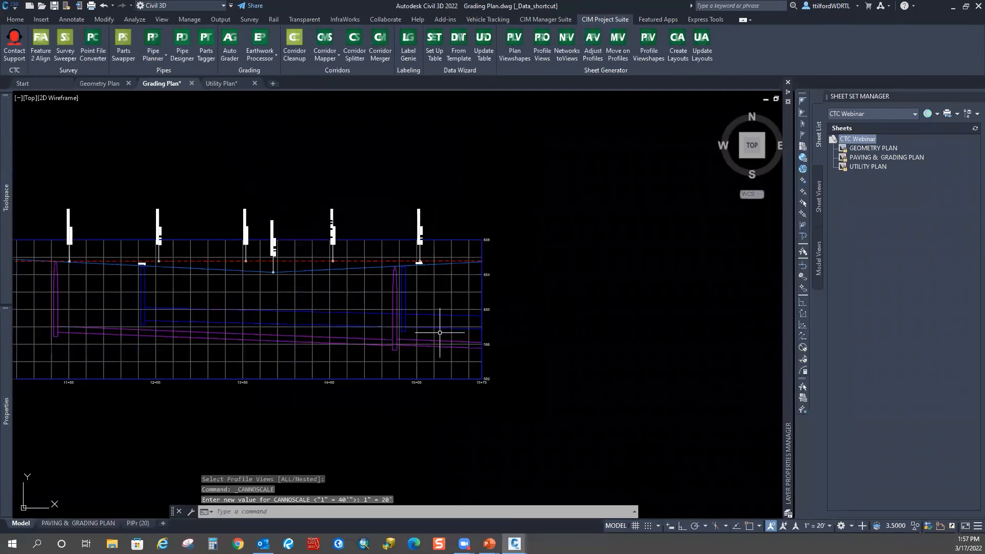
{"action": "scroll", "coordinate": [440, 333], "scroll_direction": "down", "scroll_amount": 4}
{"action": "right_click", "coordinate": [159, 83]}
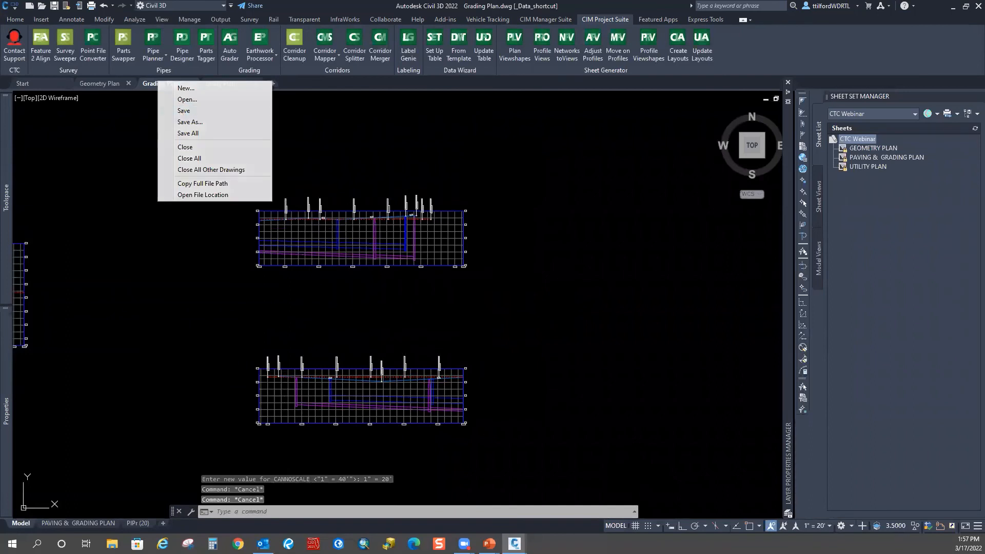
{"action": "left_click", "coordinate": [180, 112]}
Create viewshapes and print blocks for both profile views, aligned with the Road A plan matchlines, at viewport scale 20 without a masking block.
{"action": "middle_click_drag", "start_coordinate": [508, 268], "coordinate": [524, 254]}
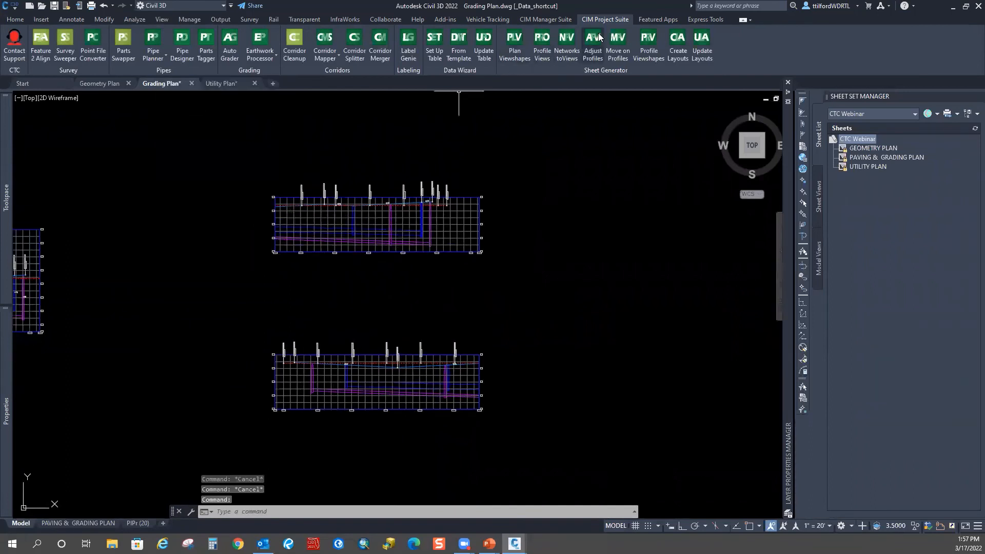
{"action": "left_click", "coordinate": [647, 46]}
{"action": "left_click", "coordinate": [472, 170]}
{"action": "left_click", "coordinate": [462, 216]}
{"action": "left_click", "coordinate": [472, 355]}
{"action": "right_click", "coordinate": [509, 291]}
{"action": "left_click", "coordinate": [525, 298]}
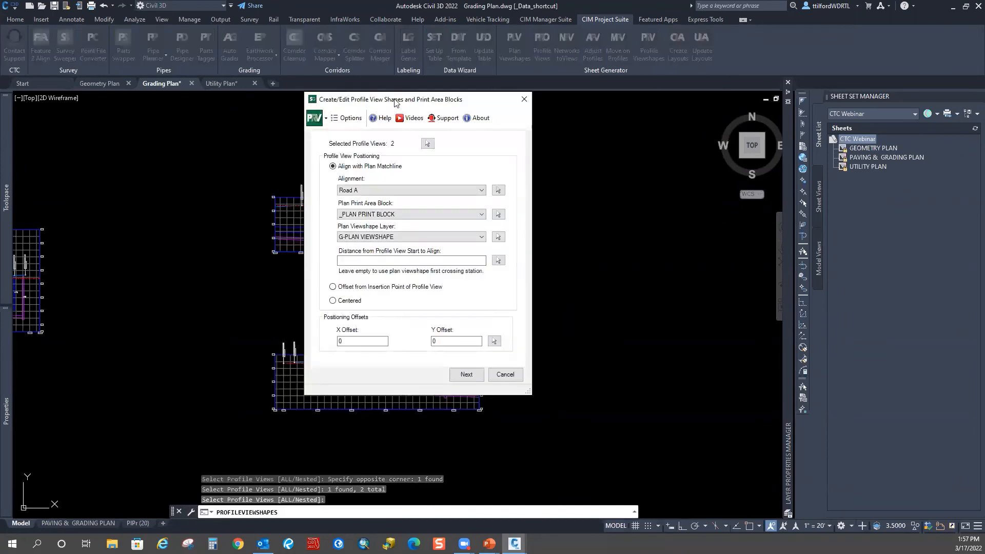
{"action": "left_click", "coordinate": [528, 357]}
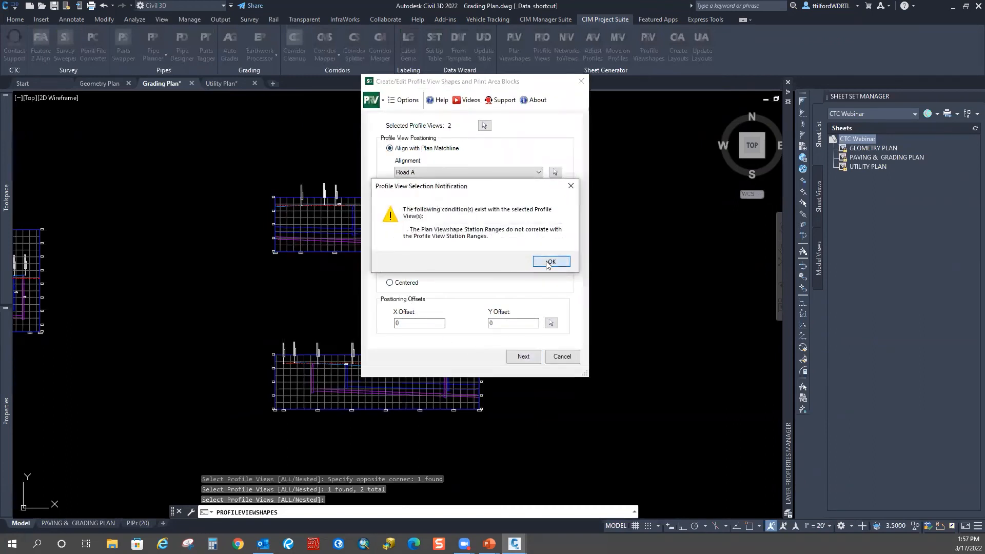
{"action": "left_click", "coordinate": [549, 262]}
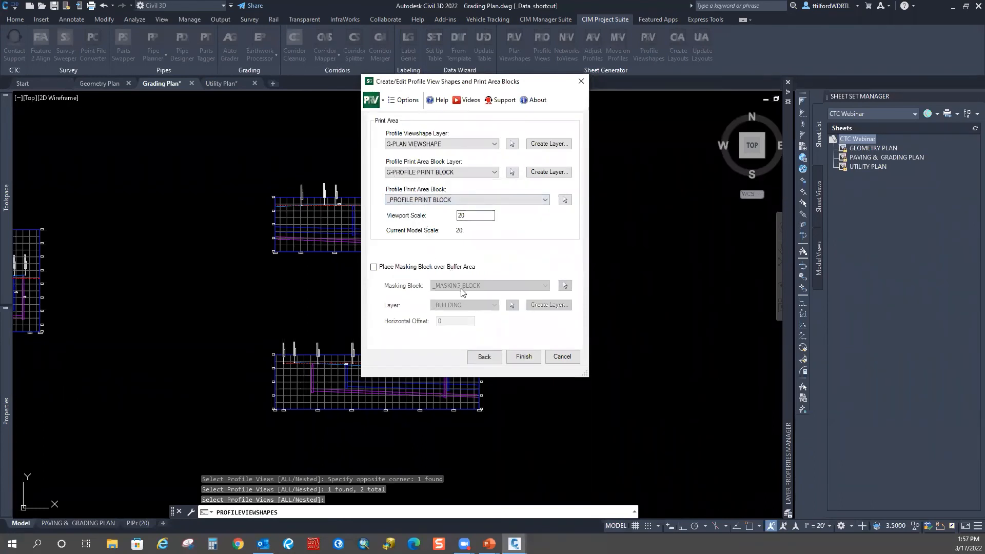
{"action": "left_click", "coordinate": [524, 357]}
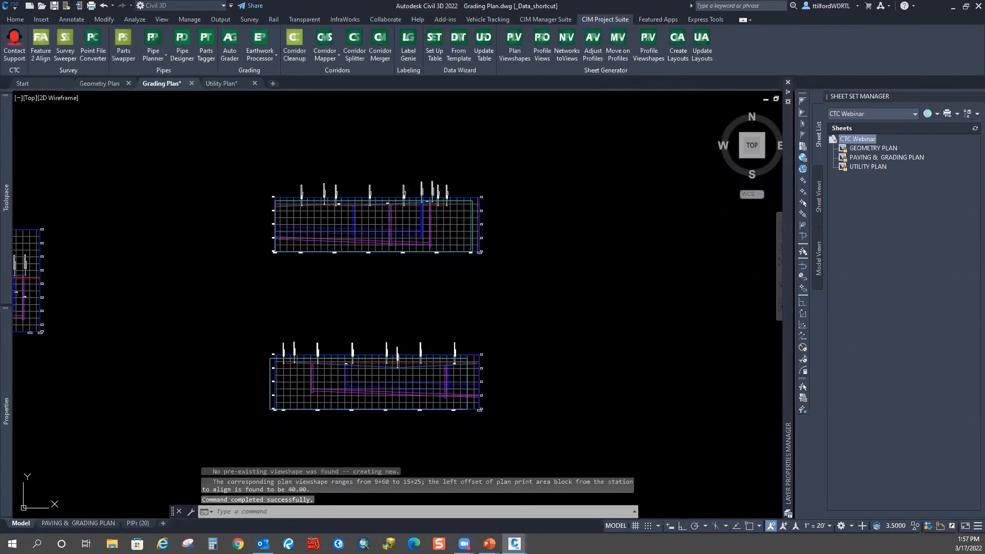
Move the upper profile view's viewshape and print block slightly left of station 15+25 and below elevation 592.
{"action": "scroll", "coordinate": [301, 221], "scroll_direction": "up", "scroll_amount": 2}
{"action": "scroll", "coordinate": [301, 222], "scroll_direction": "down", "scroll_amount": 1}
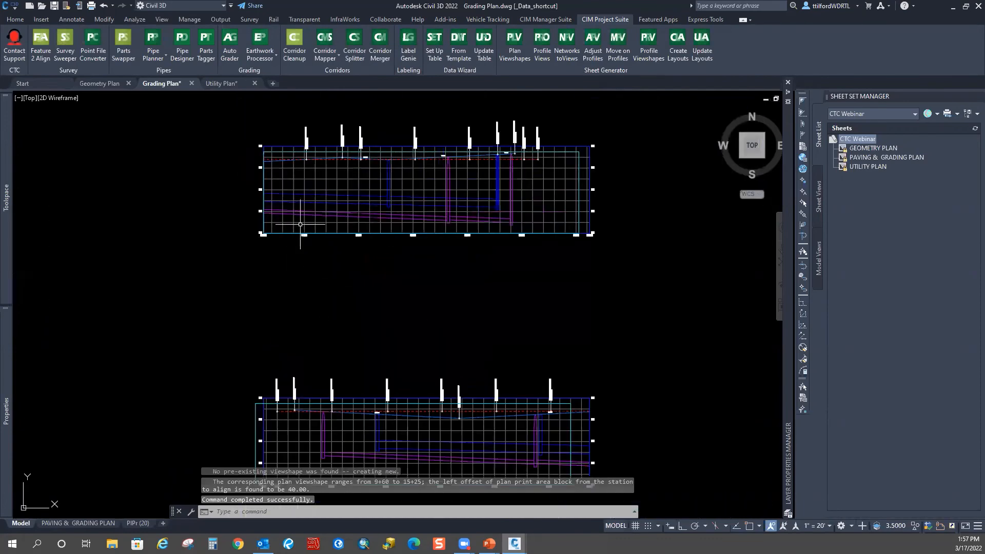
{"action": "middle_click_drag", "start_coordinate": [345, 251], "coordinate": [324, 303]}
{"action": "middle_click_drag", "start_coordinate": [262, 299], "coordinate": [308, 327]}
{"action": "scroll", "coordinate": [307, 324], "scroll_direction": "up", "scroll_amount": 2}
{"action": "key", "text": "Escape"}
{"action": "key", "text": "Escape"}
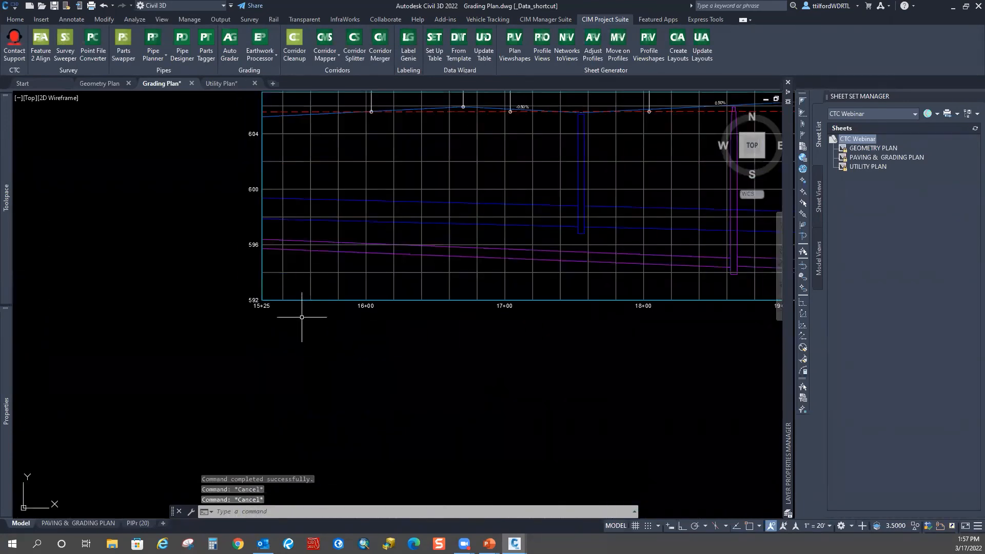
{"action": "type", "text": "m"}
{"action": "key", "text": "Return"}
{"action": "scroll", "coordinate": [308, 286], "scroll_direction": "down", "scroll_amount": 1}
{"action": "middle_click_drag", "start_coordinate": [608, 190], "coordinate": [270, 256]}
{"action": "scroll", "coordinate": [433, 232], "scroll_direction": "up", "scroll_amount": 3}
{"action": "left_click", "coordinate": [493, 225]}
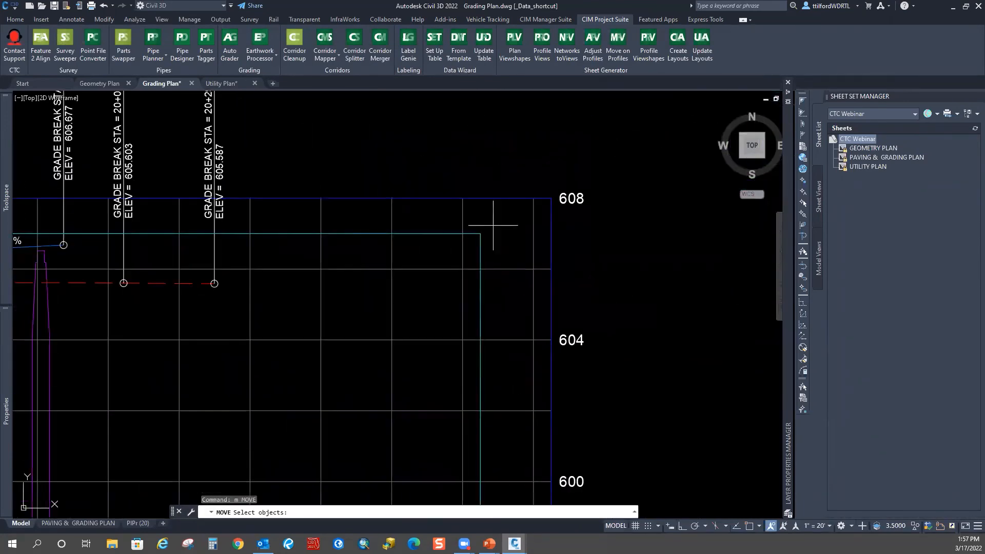
{"action": "left_click", "coordinate": [478, 238]}
{"action": "scroll", "coordinate": [476, 239], "scroll_direction": "down", "scroll_amount": 2}
{"action": "middle_click_drag", "start_coordinate": [471, 271], "coordinate": [531, 183]}
{"action": "scroll", "coordinate": [530, 182], "scroll_direction": "down", "scroll_amount": 1}
{"action": "middle_click_drag", "start_coordinate": [285, 251], "coordinate": [358, 297]}
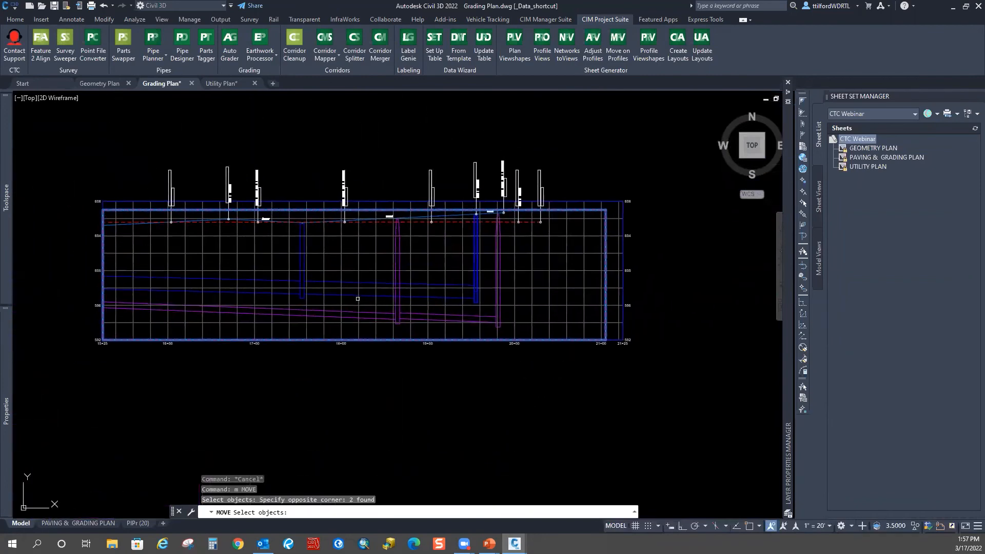
{"action": "middle_click_drag", "start_coordinate": [154, 334], "coordinate": [180, 320]}
{"action": "key", "text": "Return"}
{"action": "left_click", "coordinate": [295, 398]}
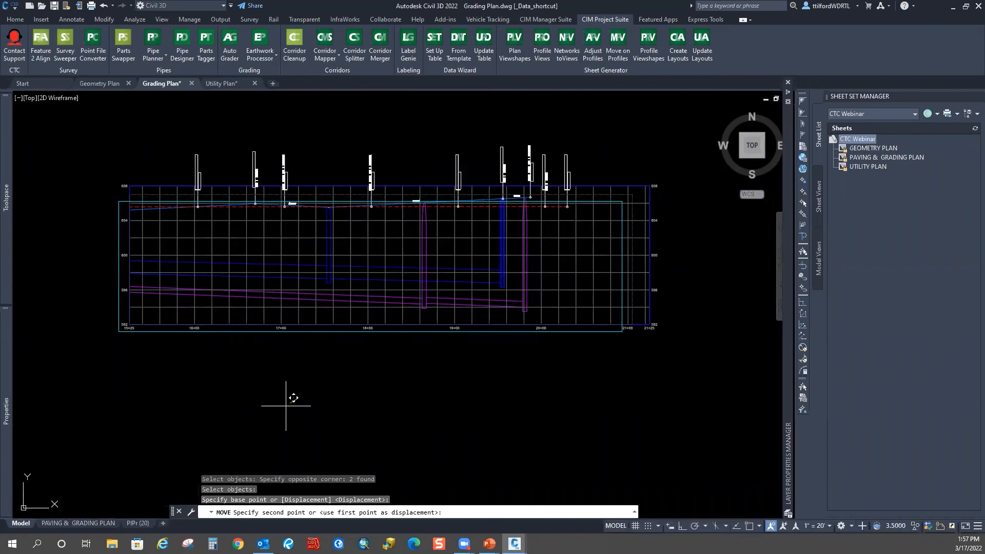
{"action": "key", "text": "Escape"}
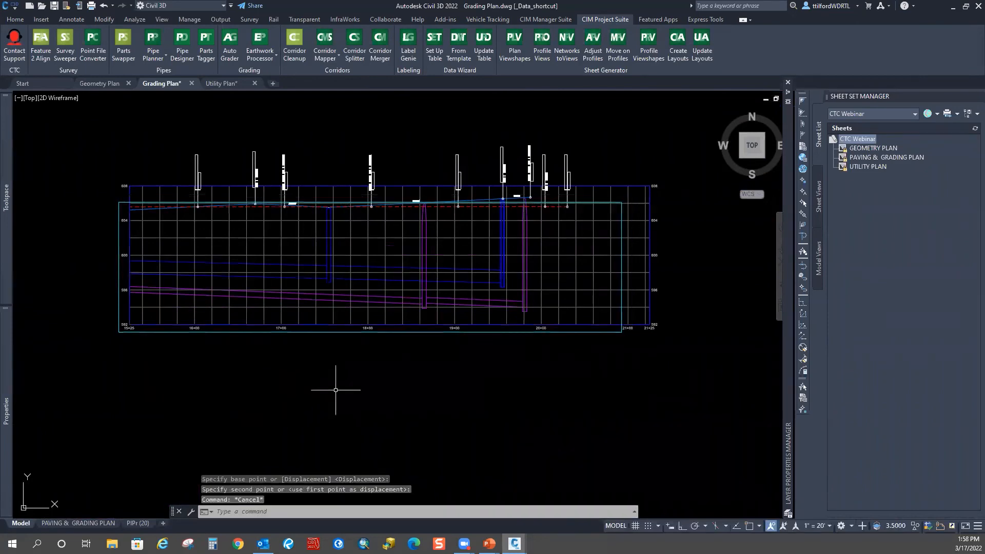
Set the upper Road A profile view's station range to 15+50 through 21+00.
{"action": "scroll", "coordinate": [538, 325], "scroll_direction": "up", "scroll_amount": 3}
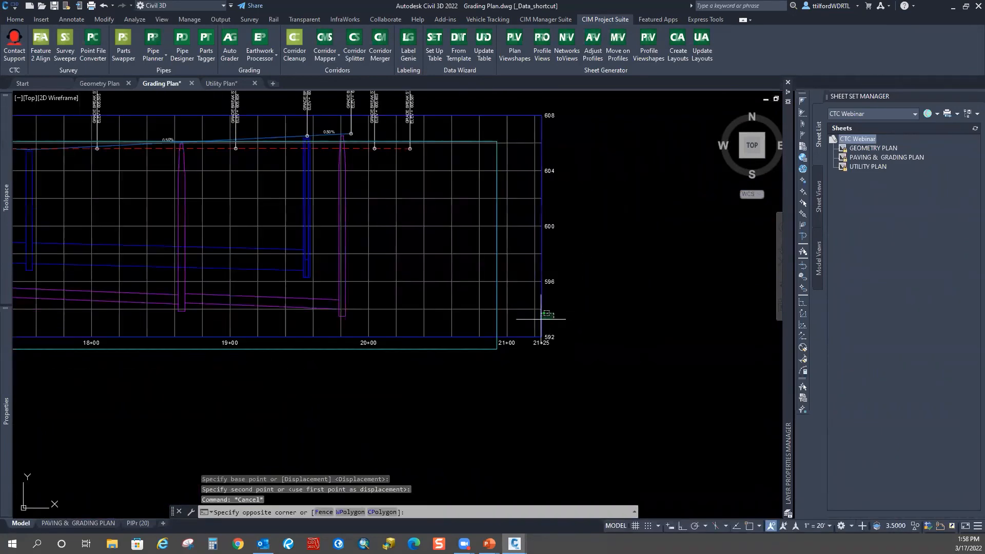
{"action": "left_click", "coordinate": [541, 313]}
{"action": "right_click", "coordinate": [563, 229]}
{"action": "left_click", "coordinate": [601, 333]}
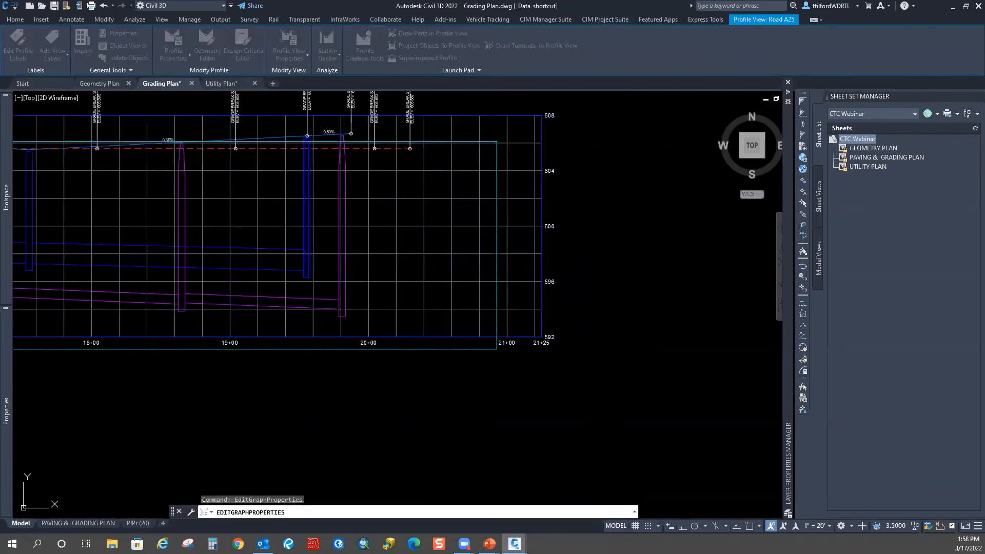
{"action": "left_click_drag", "start_coordinate": [414, 222], "coordinate": [381, 222]}
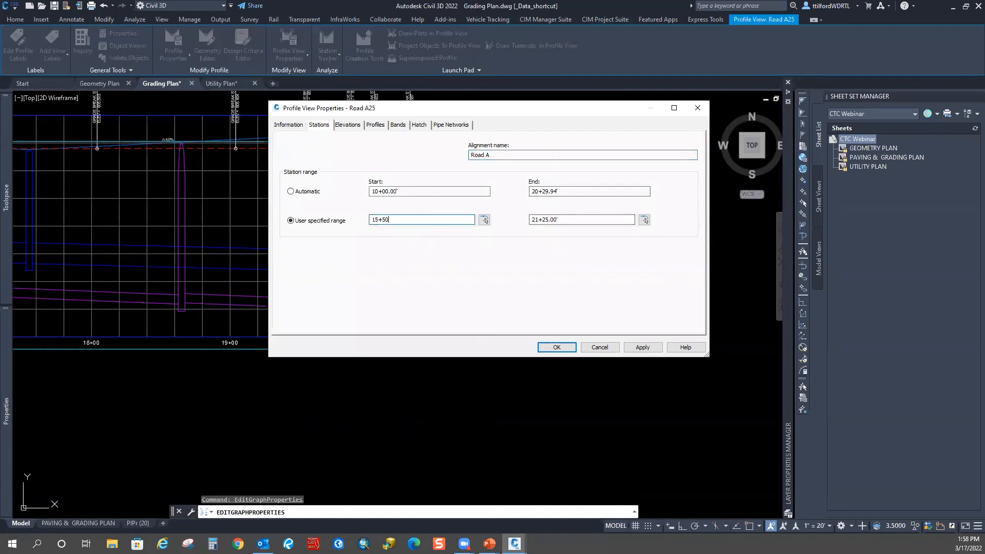
{"action": "left_click", "coordinate": [573, 222]}
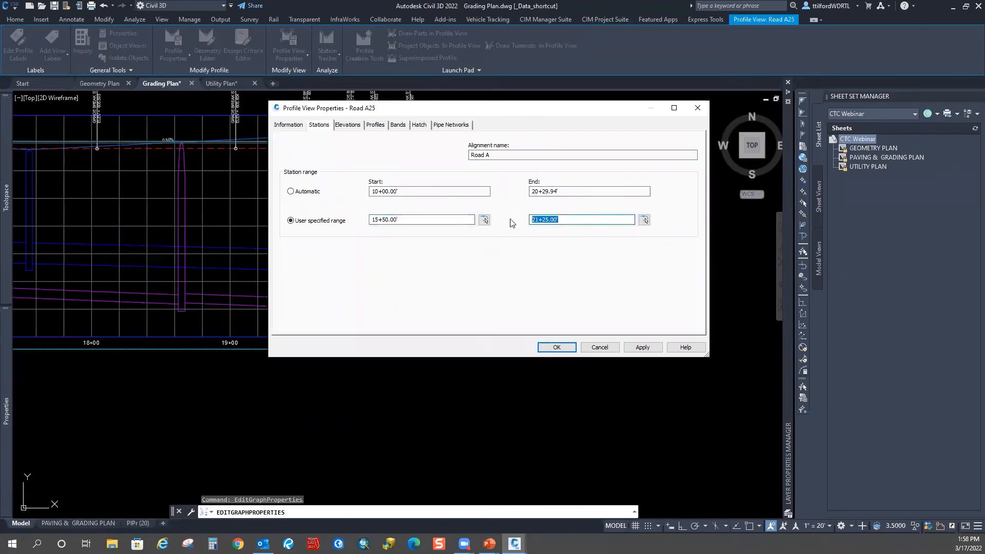
{"action": "left_click", "coordinate": [645, 351]}
{"action": "left_click", "coordinate": [556, 347]}
Move the upper profile view's viewshape and print block to centre them across its grid, extending slightly below elevation 592.
{"action": "scroll", "coordinate": [419, 231], "scroll_direction": "down", "scroll_amount": 1}
{"action": "middle_click_drag", "start_coordinate": [321, 299], "coordinate": [502, 349]}
{"action": "key", "text": "Escape"}
{"action": "key", "text": "Escape"}
{"action": "type", "text": "m"}
{"action": "key", "text": "Return"}
{"action": "scroll", "coordinate": [171, 280], "scroll_direction": "up", "scroll_amount": 2}
{"action": "left_click", "coordinate": [131, 117]}
{"action": "left_click", "coordinate": [93, 162]}
{"action": "key", "text": "Return"}
{"action": "scroll", "coordinate": [106, 201], "scroll_direction": "down", "scroll_amount": 2}
{"action": "left_click", "coordinate": [294, 334]}
{"action": "scroll", "coordinate": [339, 318], "scroll_direction": "up", "scroll_amount": 2}
{"action": "scroll", "coordinate": [336, 326], "scroll_direction": "down", "scroll_amount": 4}
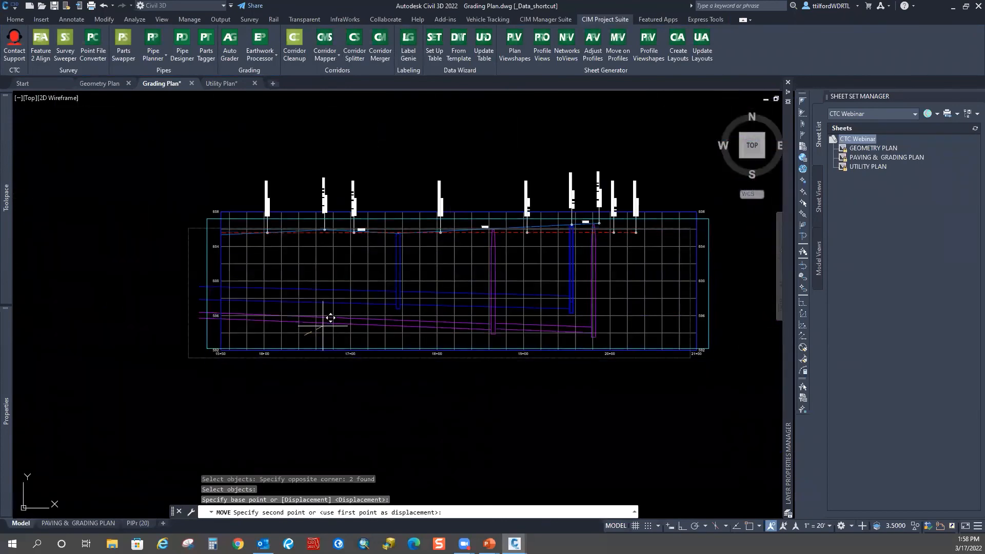
{"action": "left_click", "coordinate": [324, 336]}
{"action": "key", "text": "Escape"}
Regenerate the whole drawing to refresh the upper profile view.
{"action": "type", "text": "rea"}
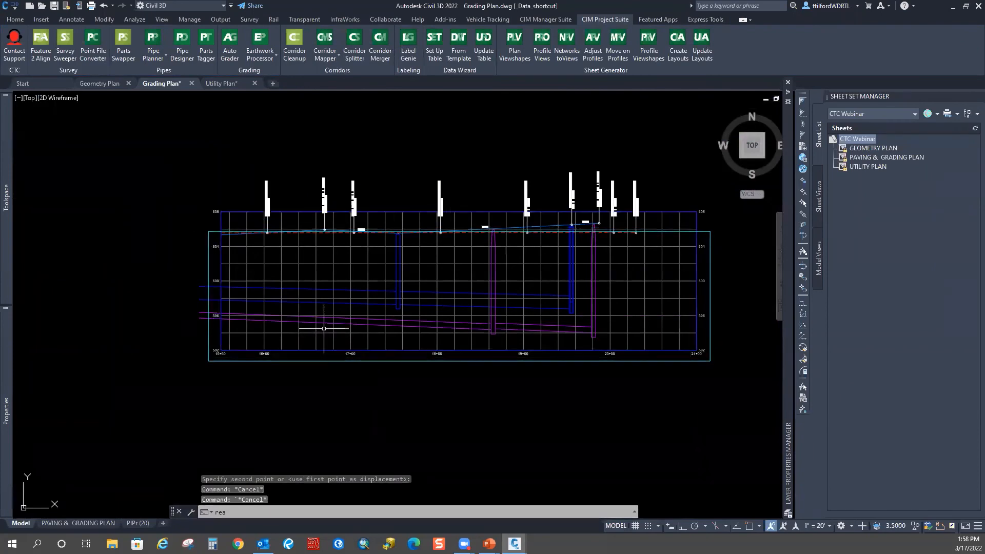
{"action": "key", "text": "Return"}
{"action": "scroll", "coordinate": [318, 317], "scroll_direction": "down", "scroll_amount": 1}
{"action": "scroll", "coordinate": [437, 277], "scroll_direction": "up", "scroll_amount": 2}
{"action": "scroll", "coordinate": [410, 231], "scroll_direction": "down", "scroll_amount": 2}
Set the lower Road A profile view's station range to 10+00 through 15+50.
{"action": "mouse_move", "coordinate": [348, 461]}
{"action": "middle_mouse_down"}
{"action": "mouse_move", "coordinate": [343, 364]}
{"action": "mouse_move", "coordinate": [355, 269]}
{"action": "middle_mouse_up"}
{"action": "key", "text": "Escape"}
{"action": "key", "text": "Escape"}
{"action": "key", "text": "Escape"}
{"action": "scroll", "coordinate": [505, 349], "scroll_direction": "up", "scroll_amount": 2}
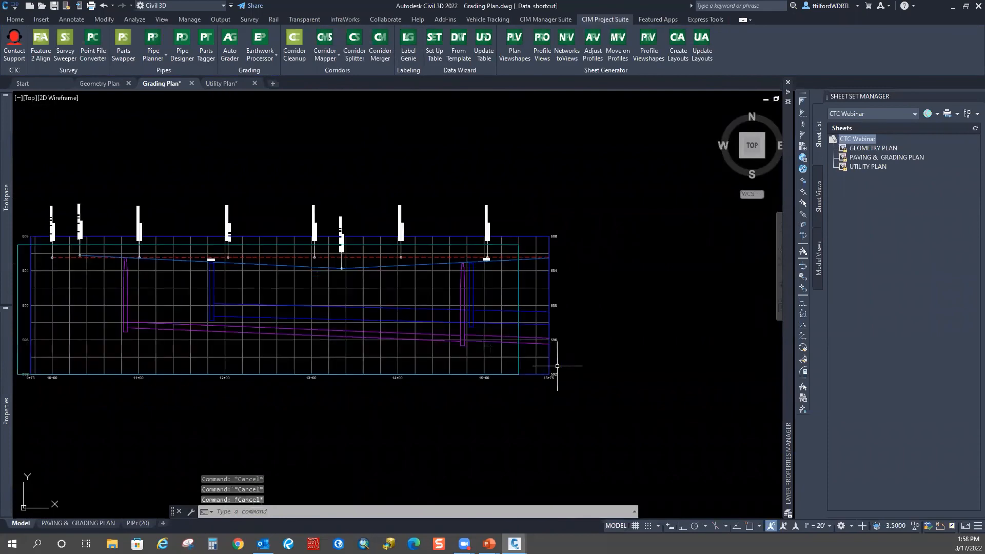
{"action": "left_click", "coordinate": [541, 364]}
{"action": "right_click", "coordinate": [513, 365]}
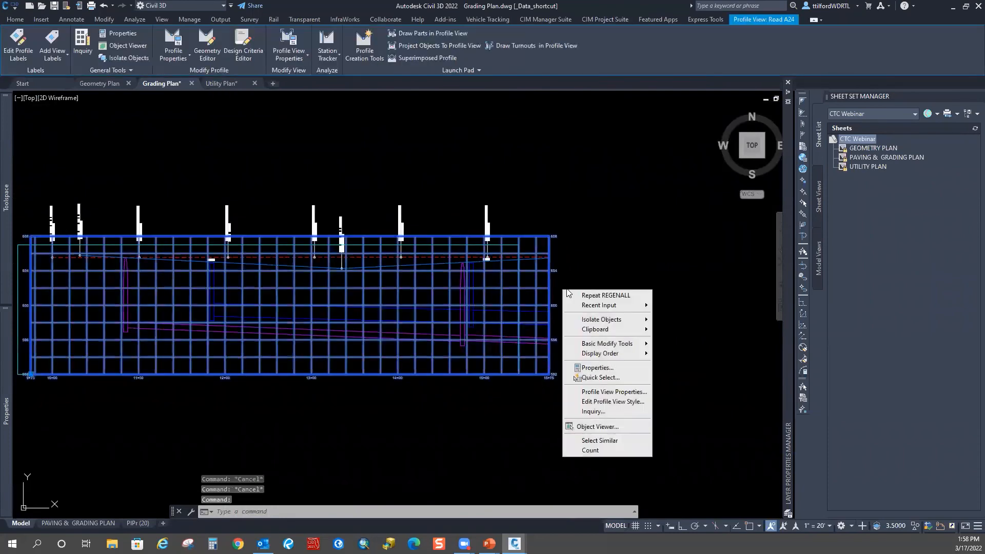
{"action": "left_click", "coordinate": [569, 391]}
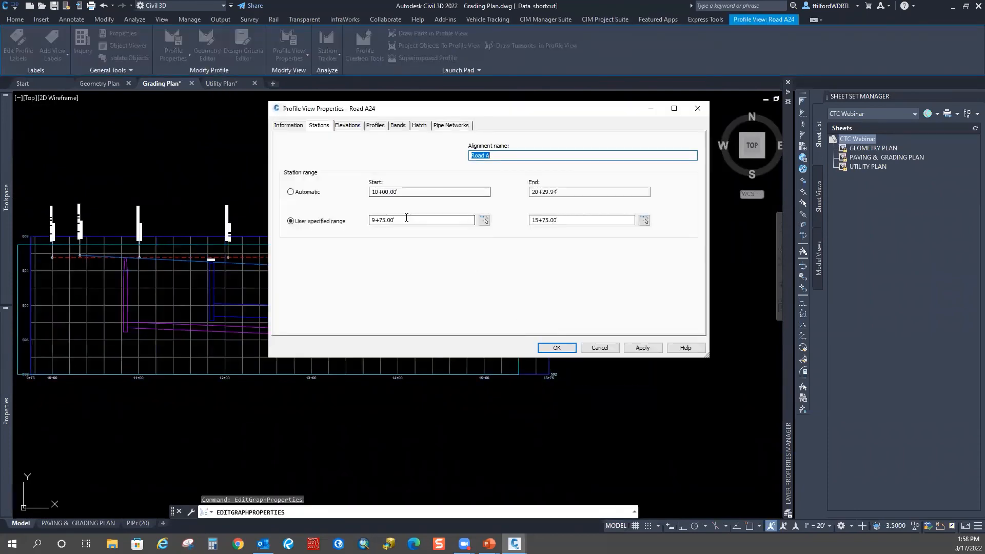
{"action": "left_click_drag", "start_coordinate": [404, 220], "coordinate": [326, 211]}
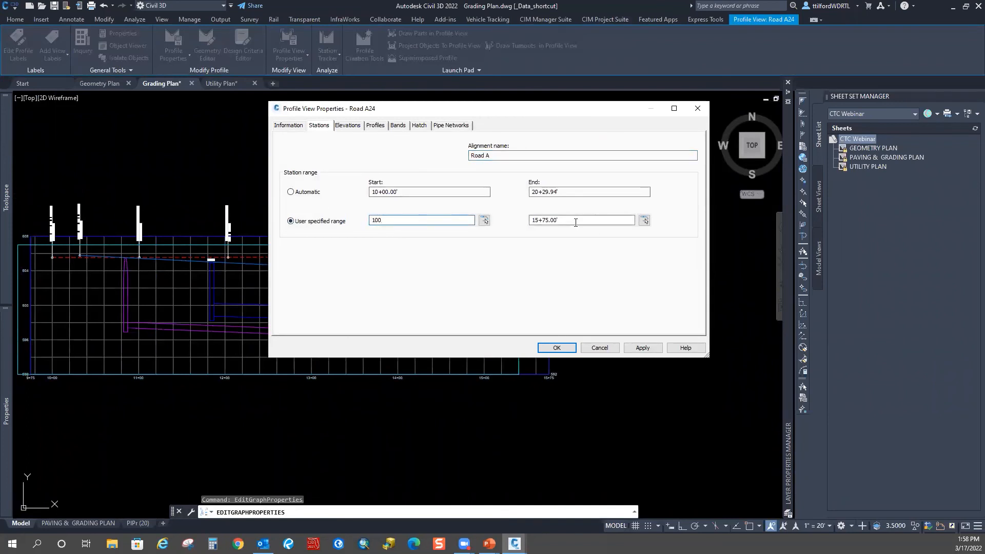
{"action": "left_click", "coordinate": [375, 221]}
{"action": "type", "text": "1550"}
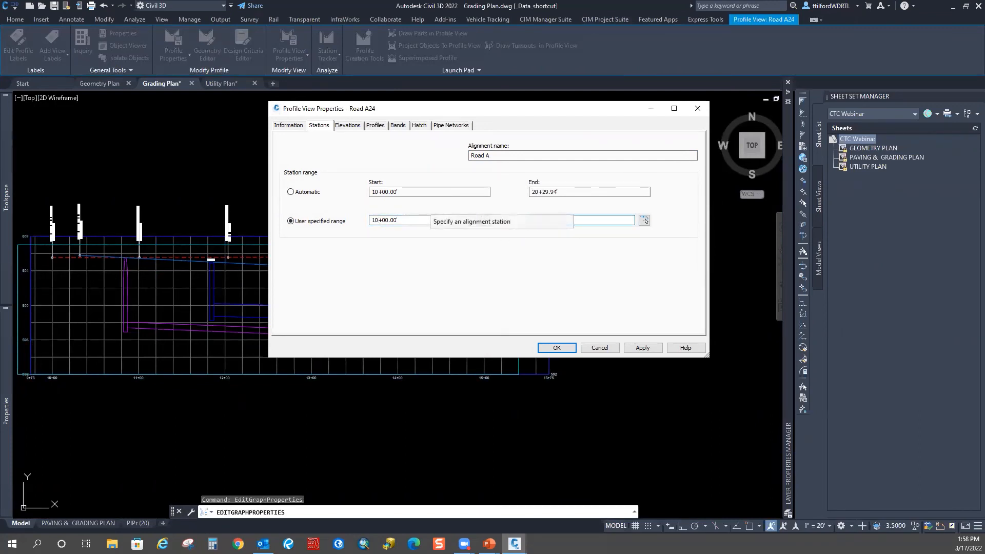
{"action": "left_click", "coordinate": [642, 349]}
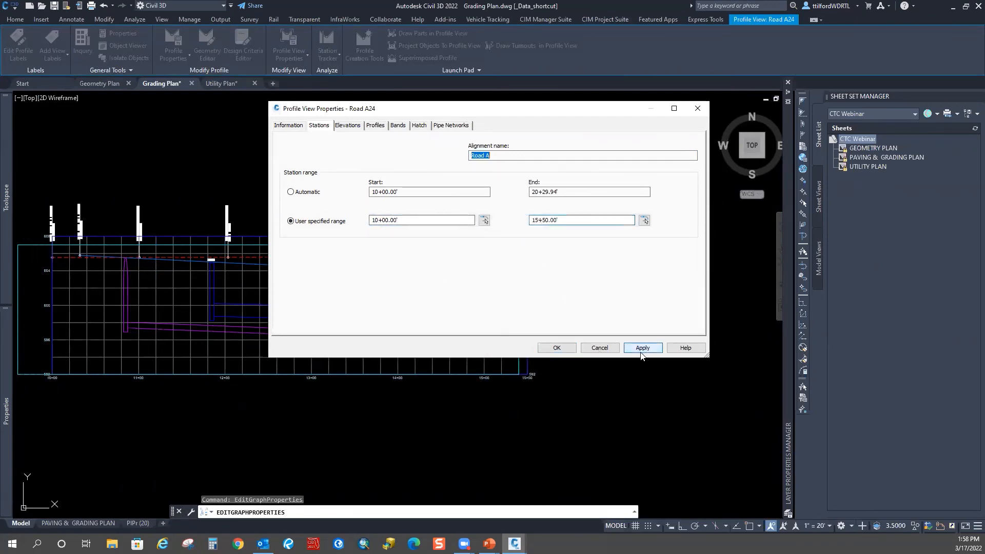
{"action": "left_click", "coordinate": [557, 348]}
Move the lower profile view's viewshape and print block to centre them across its grid, extending slightly below elevation 592.
{"action": "type", "text": "m"}
{"action": "key", "text": "Return"}
{"action": "left_click", "coordinate": [116, 218]}
{"action": "left_click", "coordinate": [101, 241]}
{"action": "key", "text": "Return"}
{"action": "left_click", "coordinate": [195, 324]}
{"action": "scroll", "coordinate": [224, 331], "scroll_direction": "down", "scroll_amount": 1}
{"action": "middle_click_drag", "start_coordinate": [223, 331], "coordinate": [205, 292]}
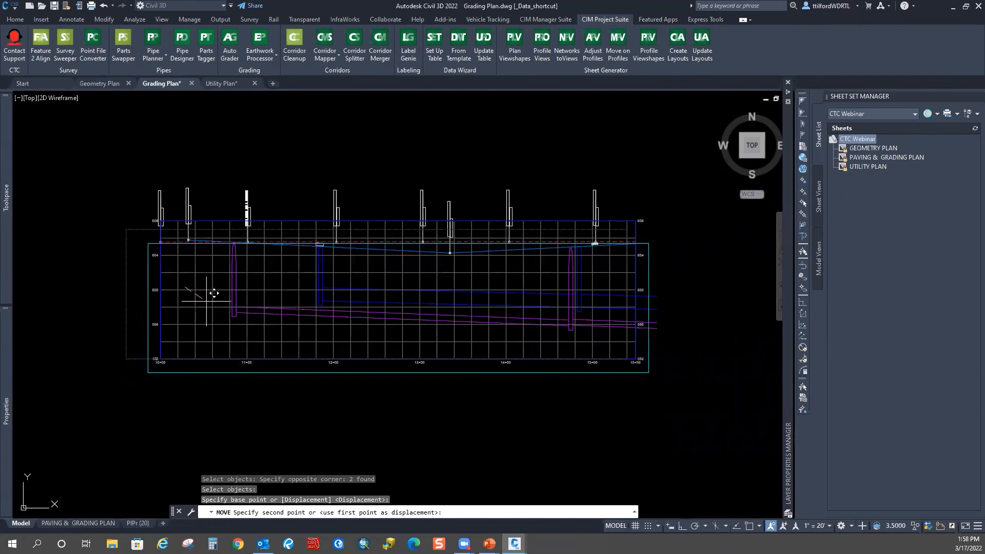
{"action": "key", "text": "Escape"}
{"action": "key", "text": "Escape"}
Try to regenerate the whole drawing after moving the lower profile view's frames.
{"action": "type", "text": "`rea"}
{"action": "key", "text": "Return"}
{"action": "scroll", "coordinate": [339, 319], "scroll_direction": "down", "scroll_amount": 5}
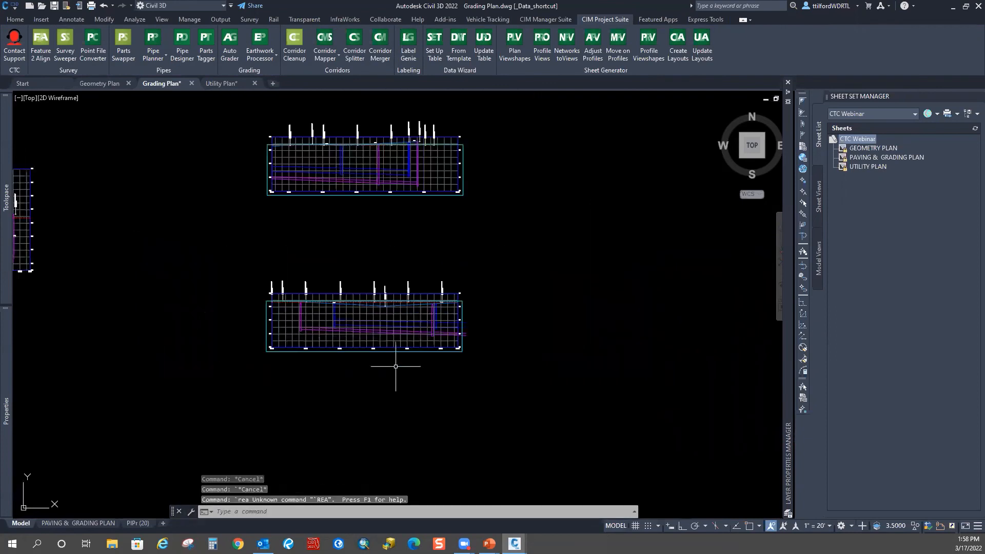
{"action": "key", "text": "Escape"}
Save the Grading Plan drawing with the adjusted profile views and print blocks.
{"action": "scroll", "coordinate": [355, 331], "scroll_direction": "down", "scroll_amount": 2}
{"action": "mouse_move", "coordinate": [339, 378]}
{"action": "middle_mouse_down"}
{"action": "mouse_move", "coordinate": [385, 285]}
{"action": "mouse_move", "coordinate": [455, 280]}
{"action": "middle_mouse_up"}
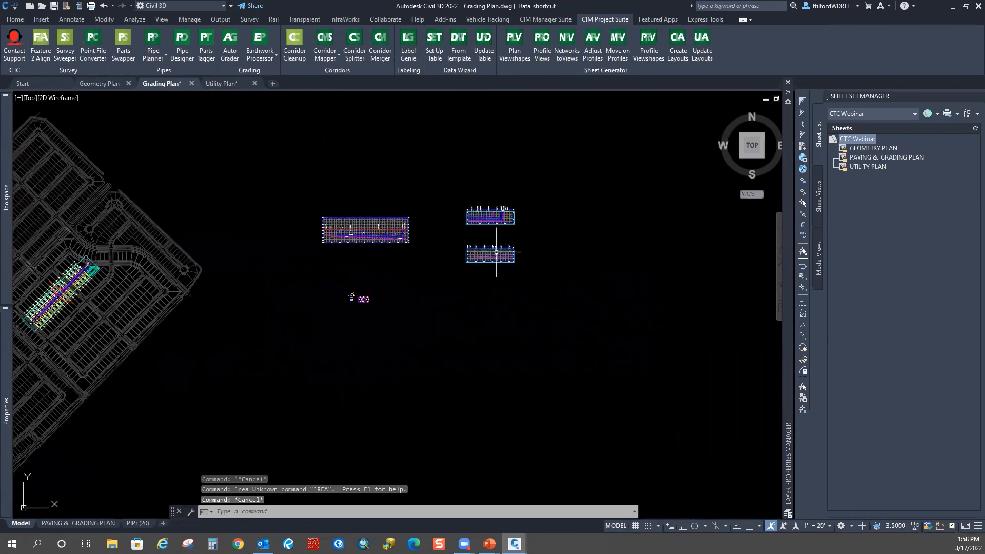
{"action": "middle_click_drag", "start_coordinate": [270, 298], "coordinate": [344, 313]}
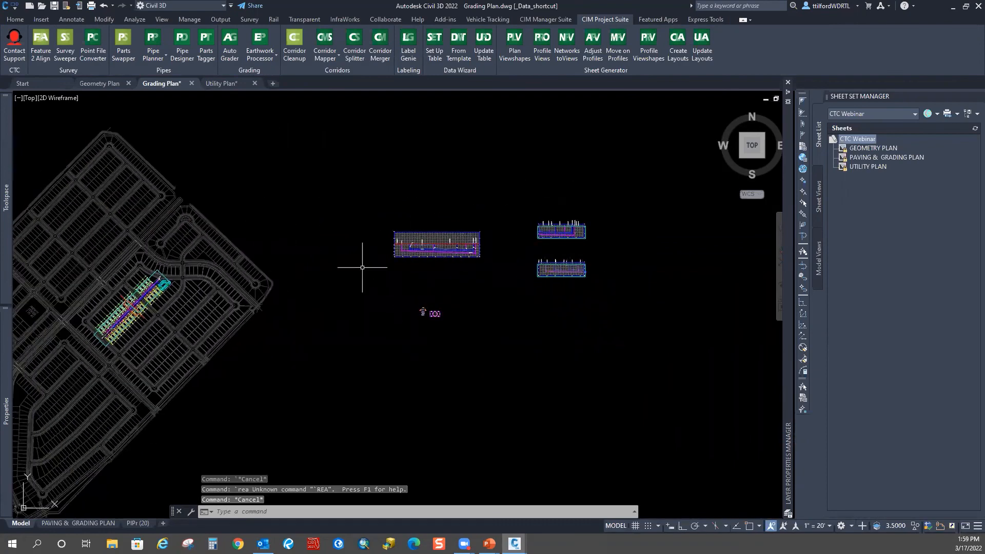
{"action": "middle_click_drag", "start_coordinate": [423, 304], "coordinate": [417, 313]}
{"action": "middle_click_drag", "start_coordinate": [528, 258], "coordinate": [525, 246]}
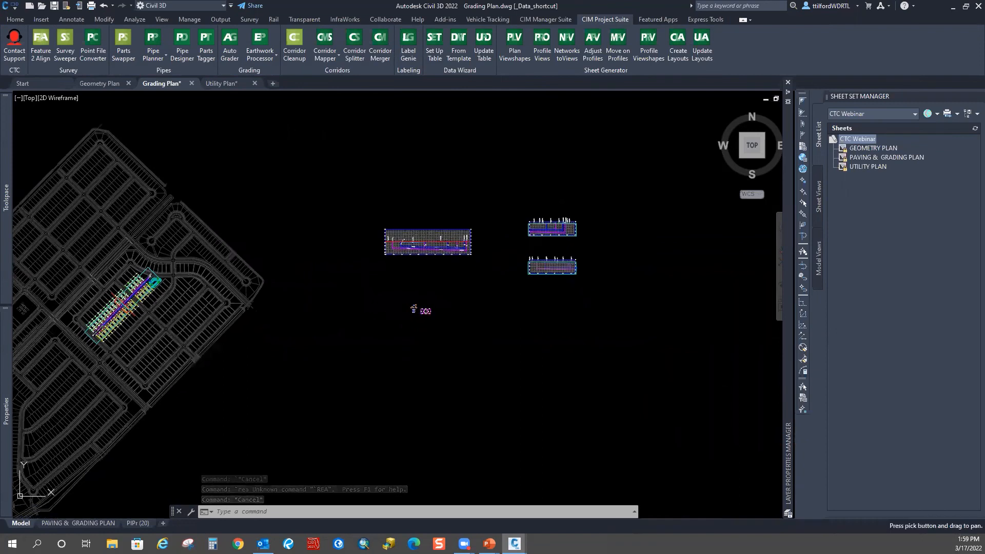
{"action": "right_click", "coordinate": [157, 85]}
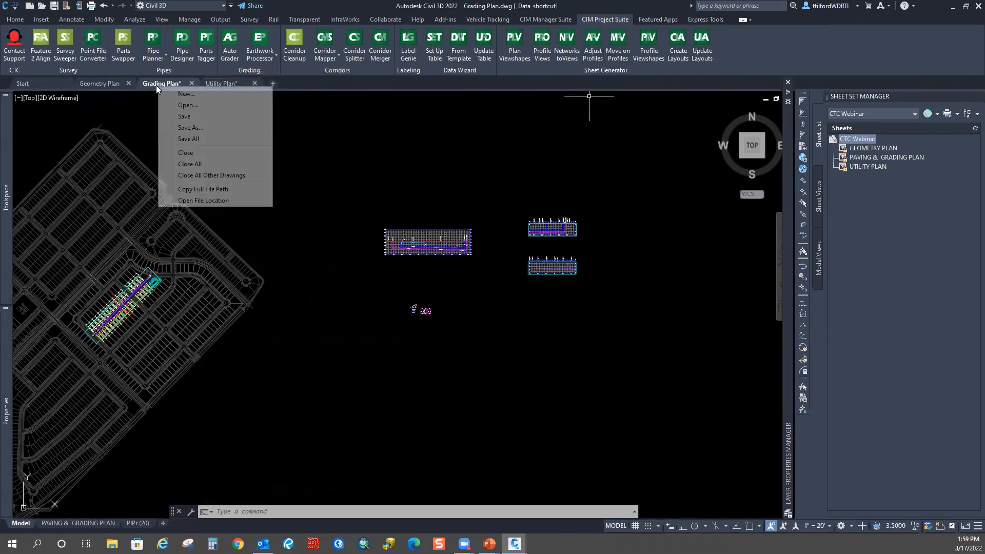
{"action": "left_click", "coordinate": [173, 115]}
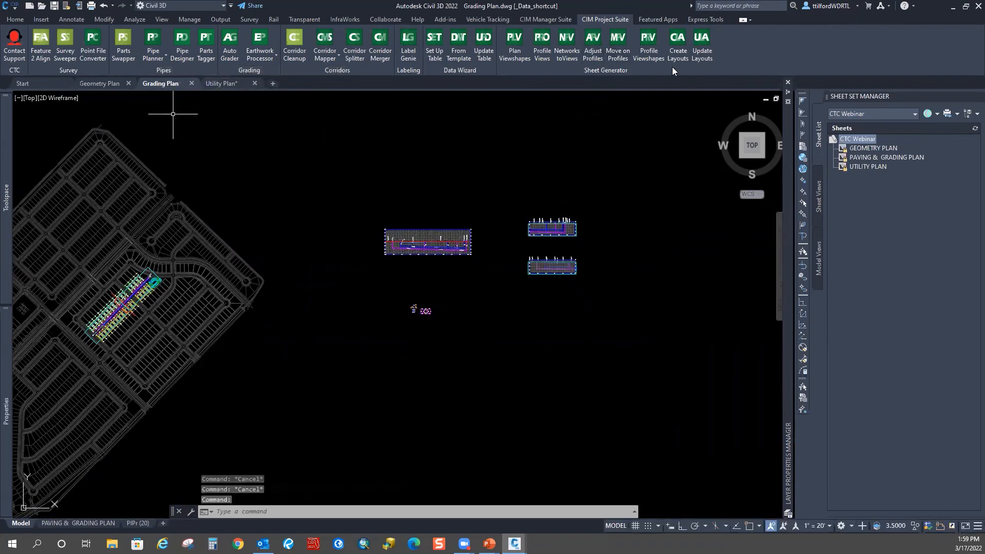
Start Create Layouts despite the non-referenced Civil 3D objects, and accept the _NORTH ARROW and _MATCHLINE block settings.
{"action": "left_click", "coordinate": [677, 44]}
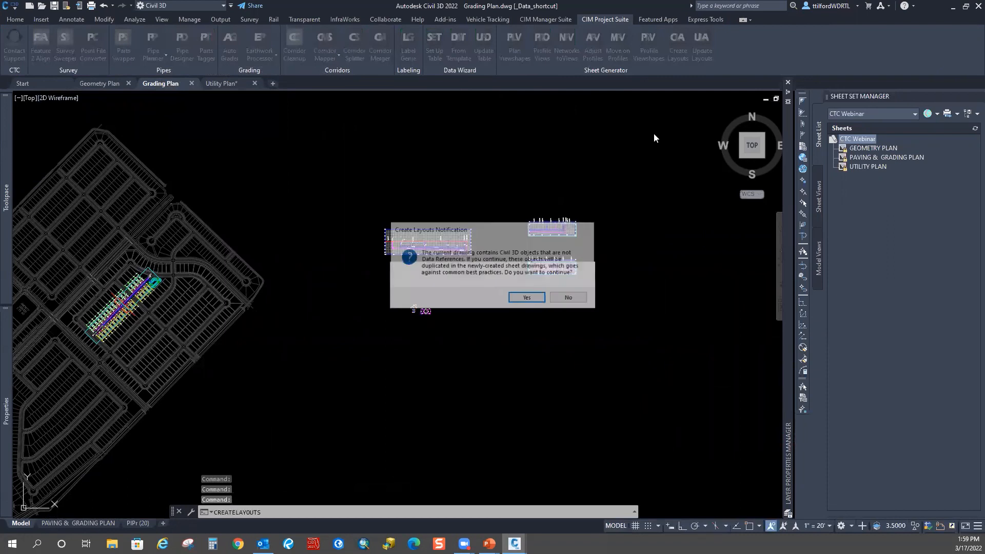
{"action": "left_click", "coordinate": [532, 300]}
{"action": "left_click", "coordinate": [519, 293]}
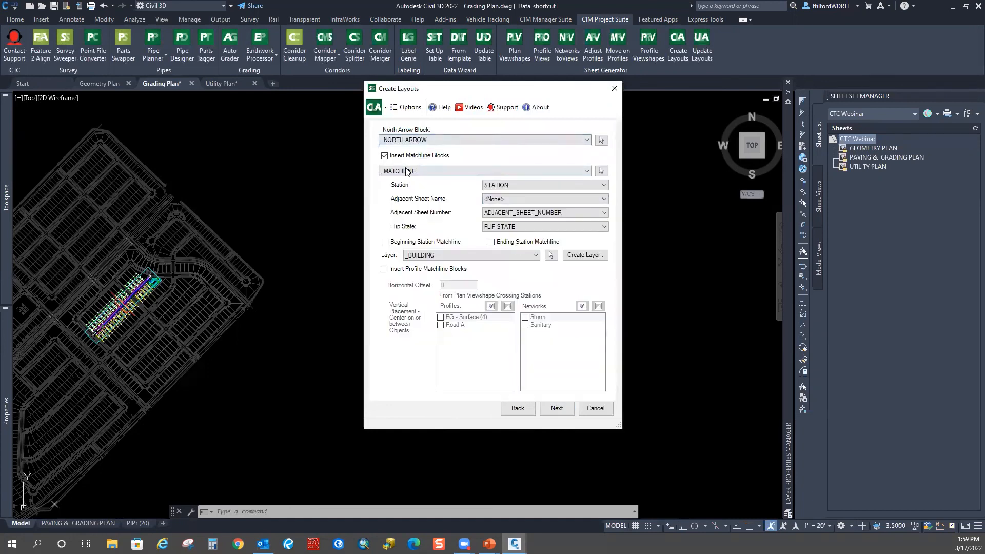
{"action": "left_click", "coordinate": [557, 410]}
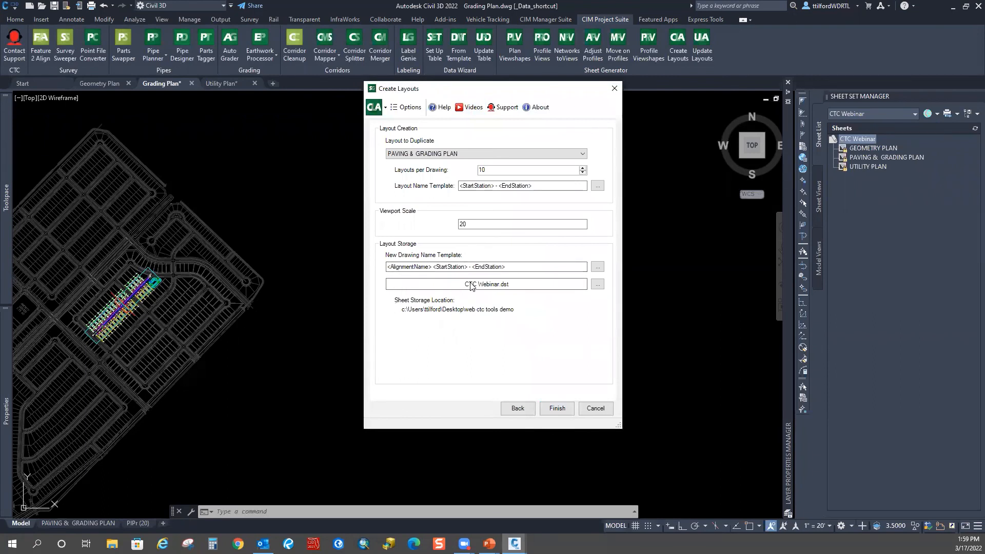
Generate layouts by duplicating PIPr (20), storing them in the CTC Webinar.dst sheet set from the Web CTC Tools Demo folder.
{"action": "left_click", "coordinate": [464, 153]}
{"action": "left_click", "coordinate": [399, 169]}
{"action": "left_click", "coordinate": [597, 284]}
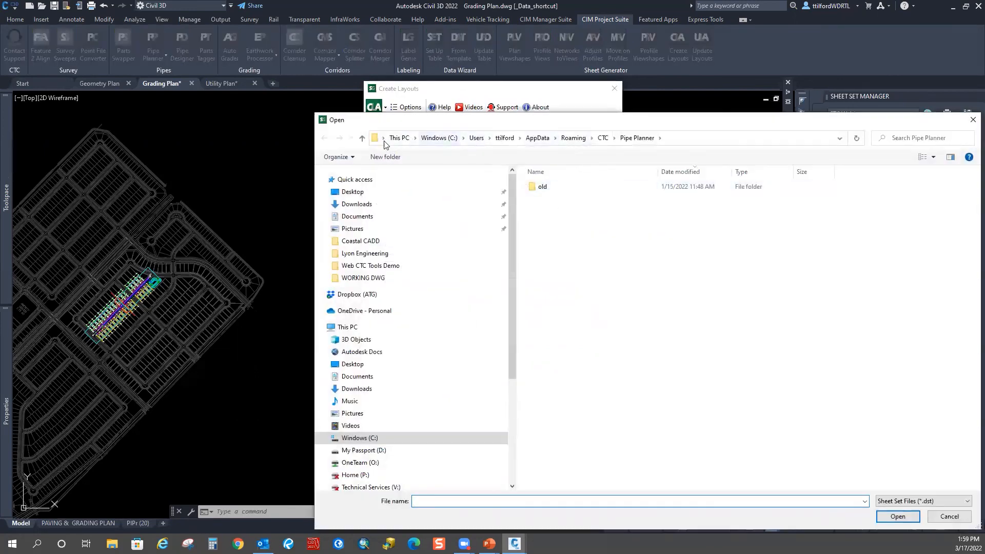
{"action": "left_click", "coordinate": [354, 192]}
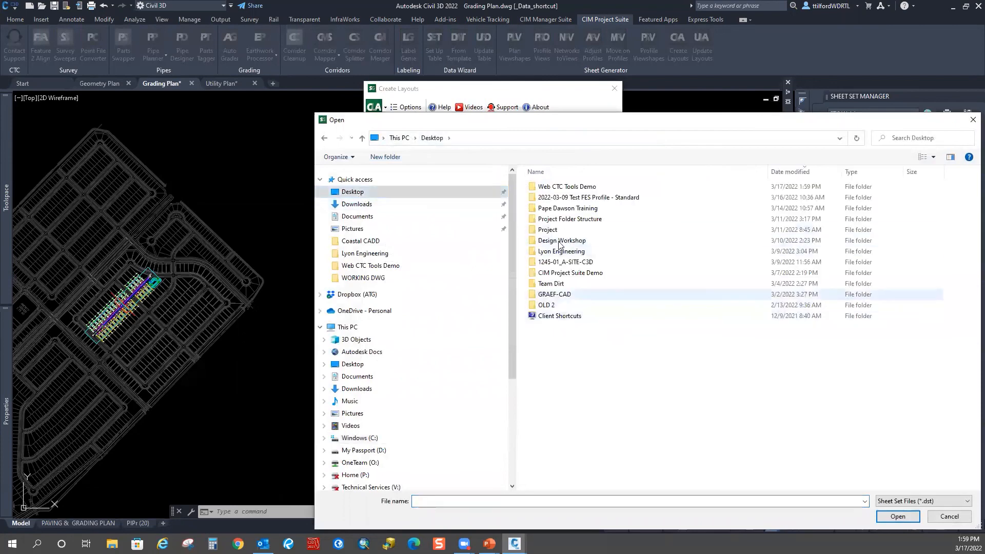
{"action": "double_click", "coordinate": [564, 186]}
{"action": "double_click", "coordinate": [581, 220]}
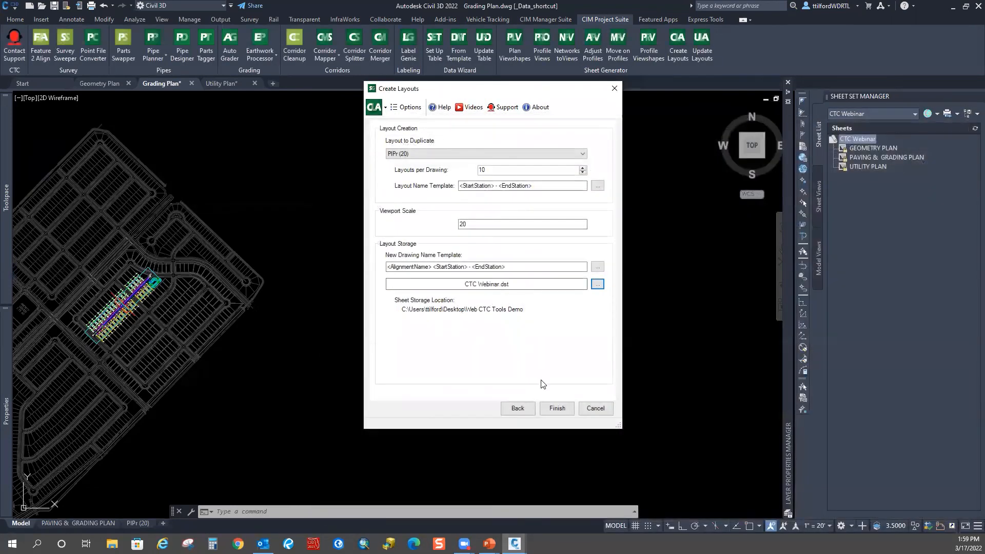
{"action": "left_click", "coordinate": [557, 408]}
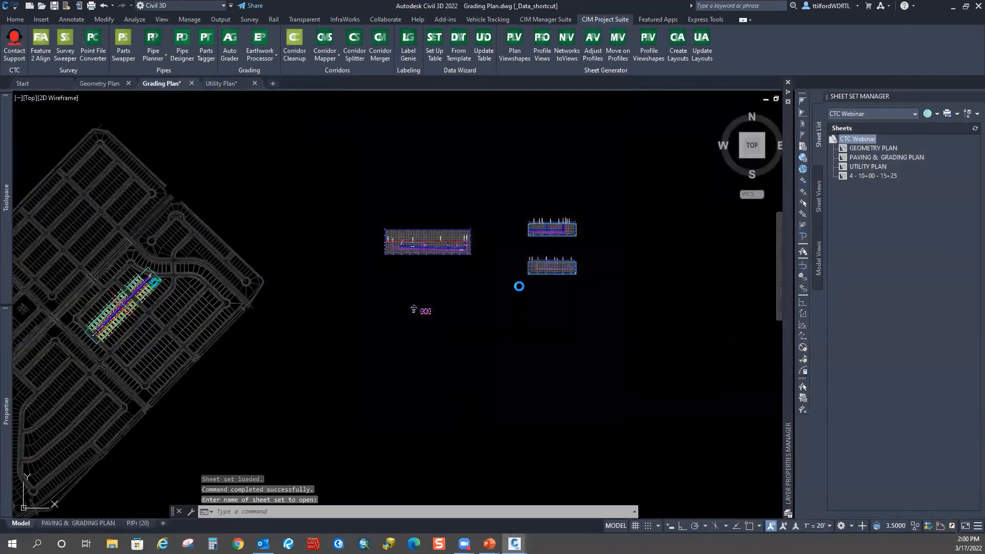
Open sheet 4 - 10+00 - 15+25 and stretch the profile viewport's upper edge to just below the plan viewport.
{"action": "double_click", "coordinate": [872, 175]}
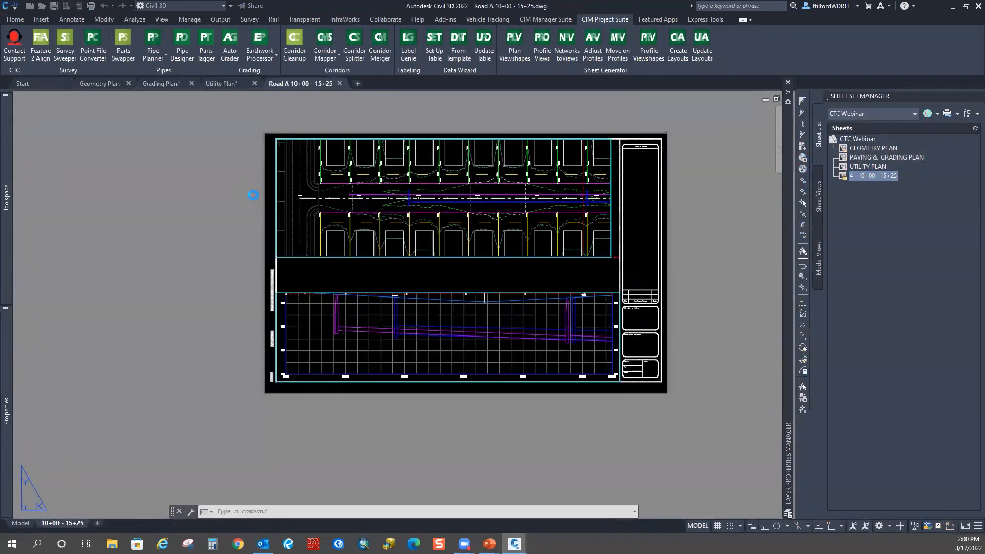
{"action": "left_click", "coordinate": [480, 294]}
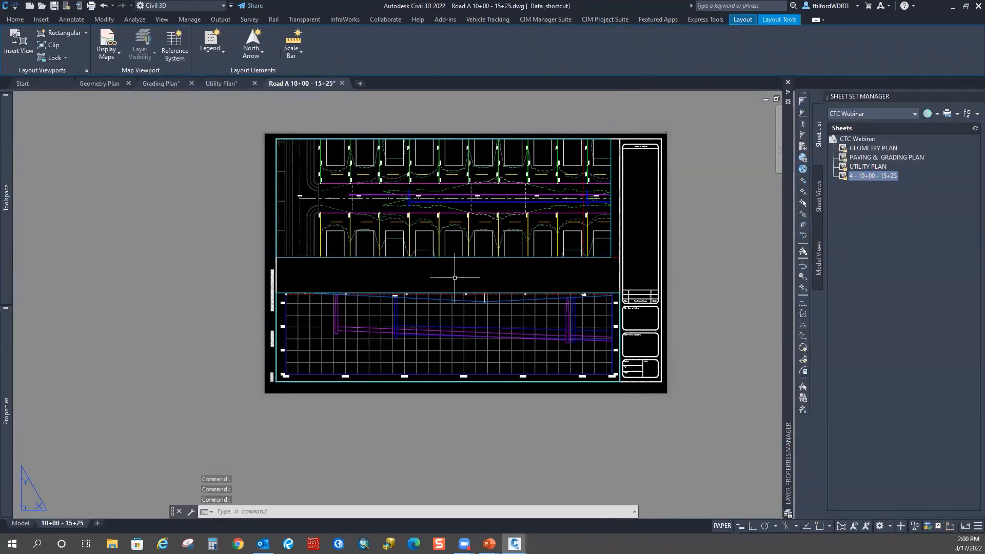
{"action": "scroll", "coordinate": [455, 279], "scroll_direction": "up", "scroll_amount": 2}
{"action": "left_click", "coordinate": [448, 326]}
{"action": "scroll", "coordinate": [447, 321], "scroll_direction": "up", "scroll_amount": 2}
{"action": "left_click", "coordinate": [430, 325]}
{"action": "left_click", "coordinate": [427, 246]}
{"action": "scroll", "coordinate": [430, 272], "scroll_direction": "down", "scroll_amount": 2}
{"action": "scroll", "coordinate": [429, 285], "scroll_direction": "up", "scroll_amount": 4}
{"action": "left_click", "coordinate": [432, 309]}
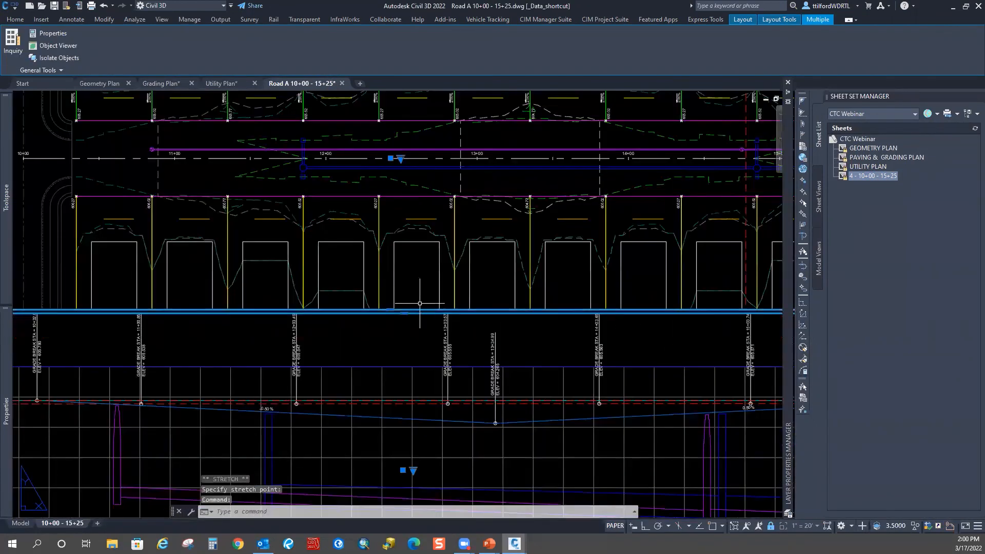
Raise the plan viewport's lower edge to the front of the lot building pads and stretch the profile viewport up to meet it.
{"action": "left_click", "coordinate": [390, 309]}
{"action": "left_click", "coordinate": [392, 232]}
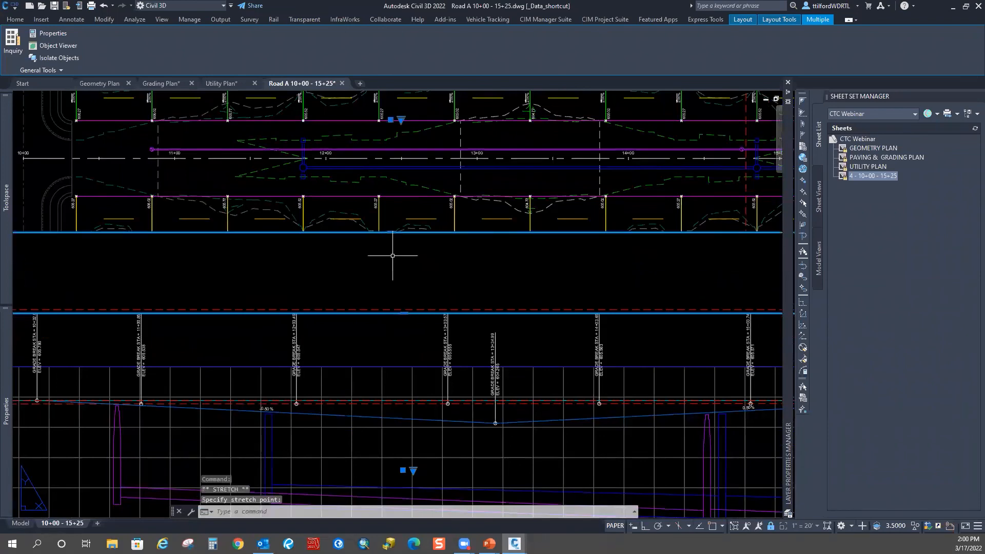
{"action": "left_click", "coordinate": [404, 313]}
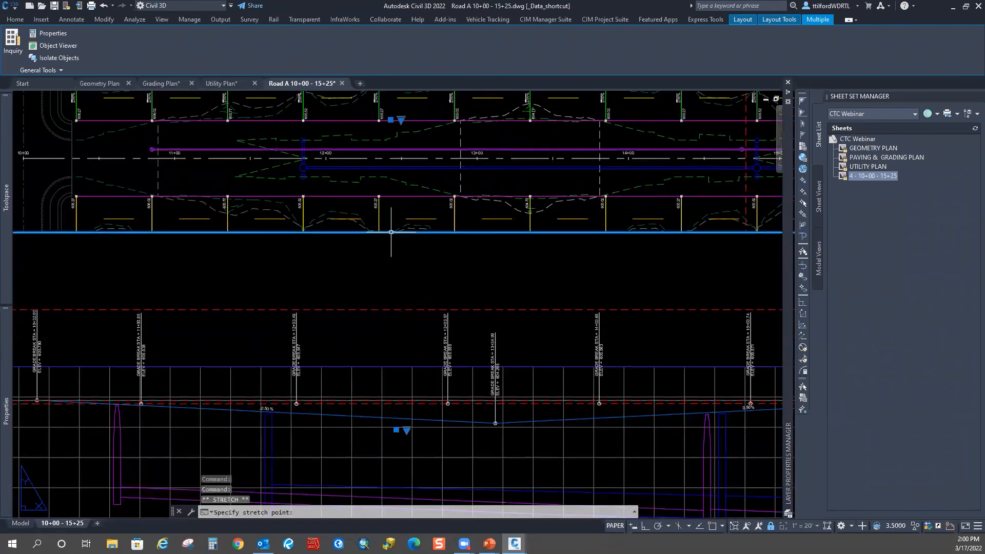
{"action": "scroll", "coordinate": [392, 236], "scroll_direction": "down", "scroll_amount": 3}
{"action": "middle_click_drag", "start_coordinate": [433, 292], "coordinate": [396, 329]}
{"action": "key", "text": "Escape"}
{"action": "key", "text": "Escape"}
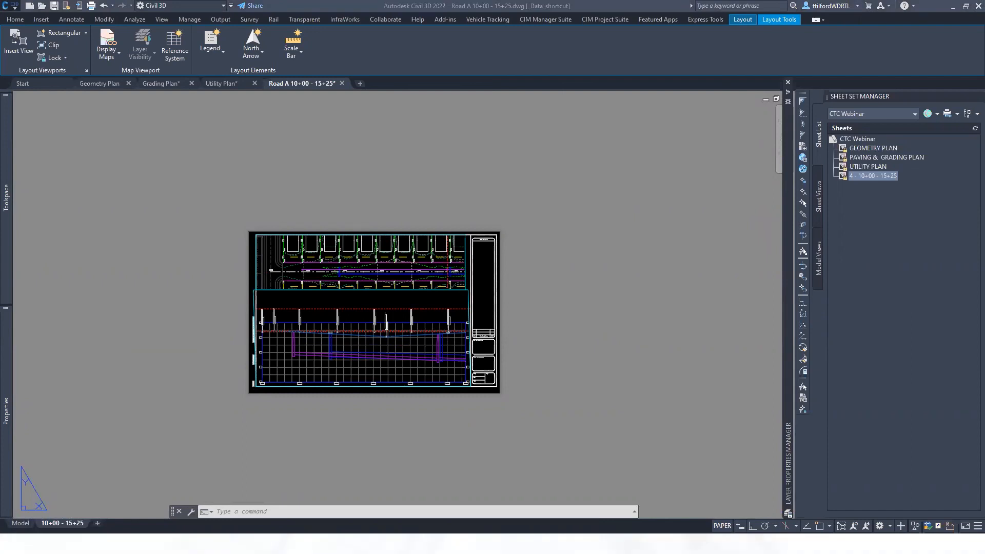
{"action": "key", "text": "alt+Tab"}
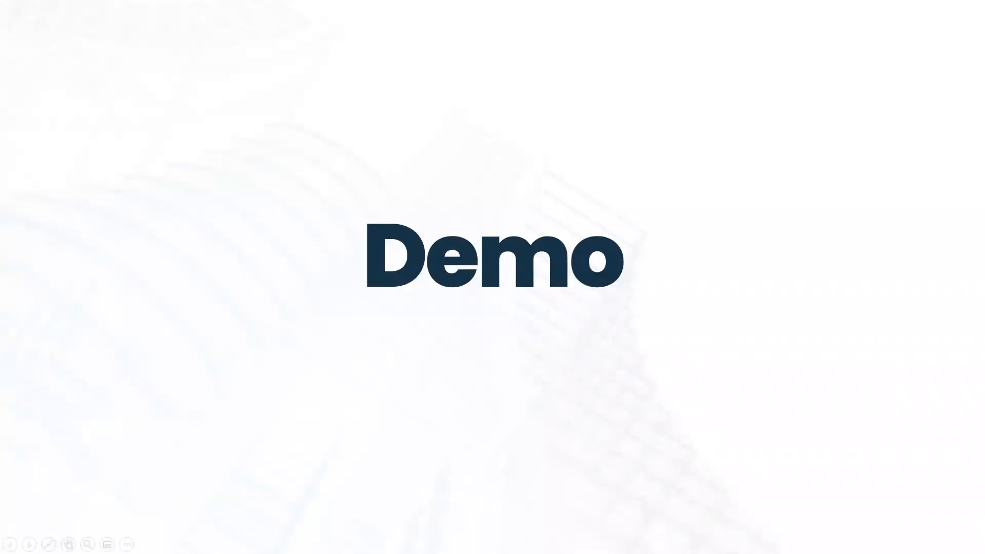
{"action": "key", "text": "Right"}
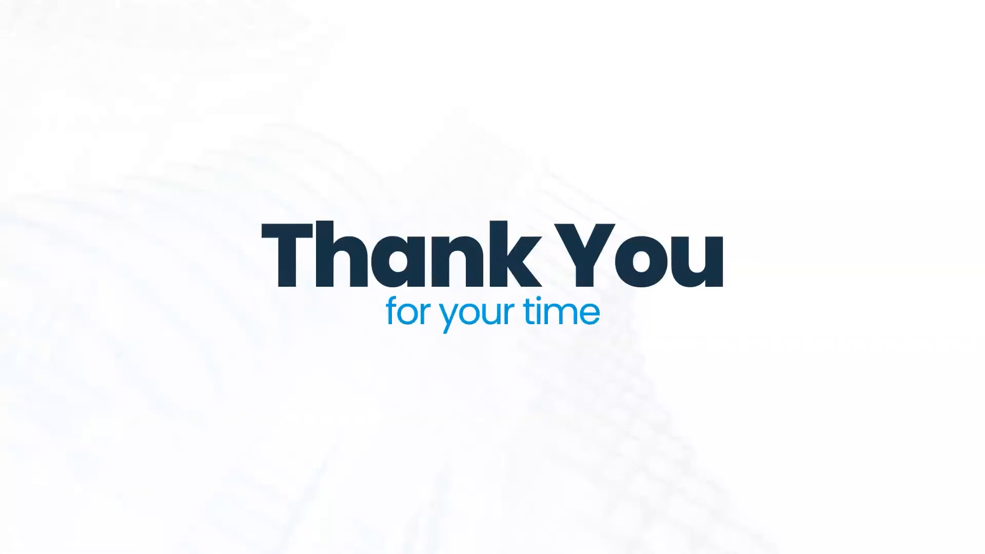